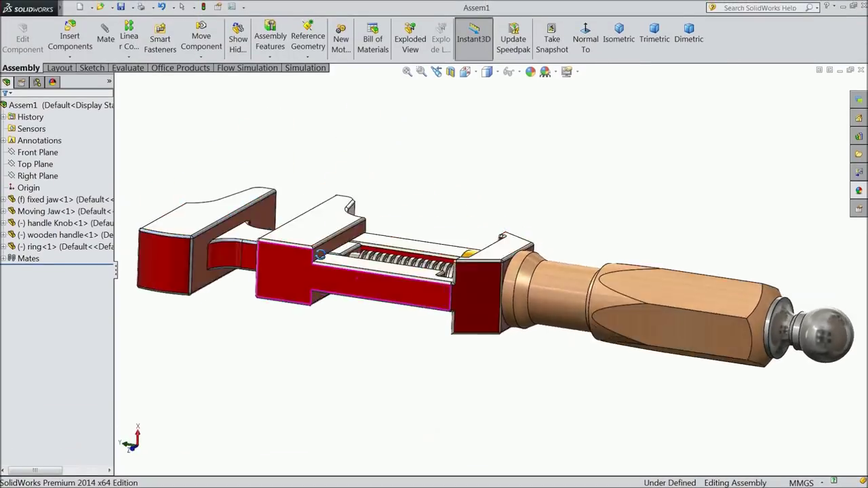
Orbit the red wrench assembly and slide the Moving Jaw along the screw to review it.
mouse_move(333, 180)
middle_down()
mouse_move(292, 318)
mouse_move(325, 334)
mouse_move(316, 314)
mouse_move(355, 334)
mouse_move(339, 374)
mouse_move(342, 355)
mouse_move(409, 335)
middle_up()
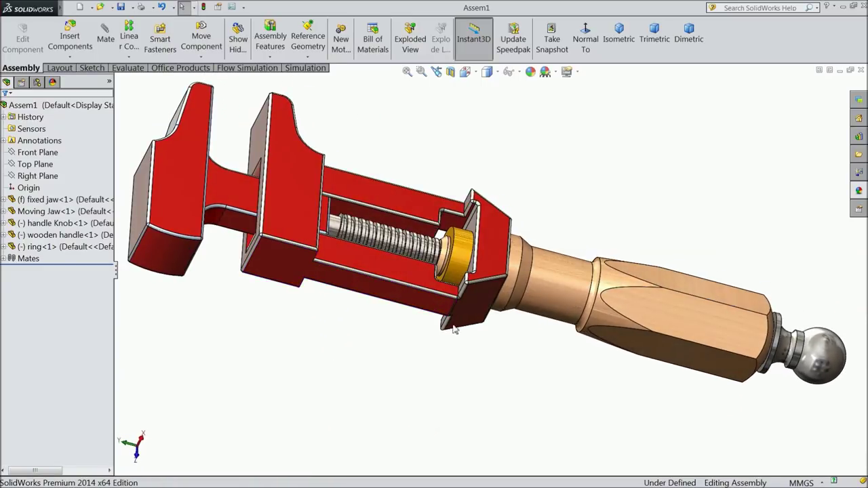
click(129, 190)
mouse_move(129, 190)
mouse_down()
mouse_move(80, 178)
mouse_move(233, 214)
mouse_move(145, 189)
mouse_move(88, 160)
mouse_up()
key(Escape)
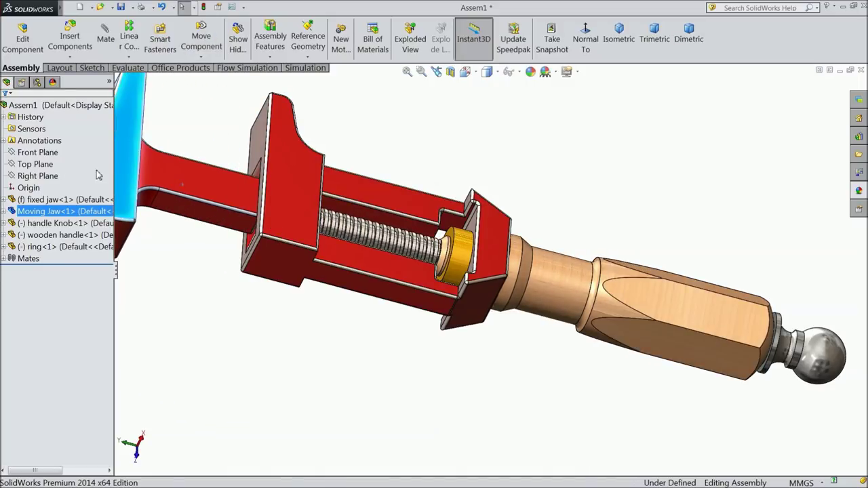
scroll(364, 339, up, 3)
middle_drag(364, 339, 326, 326)
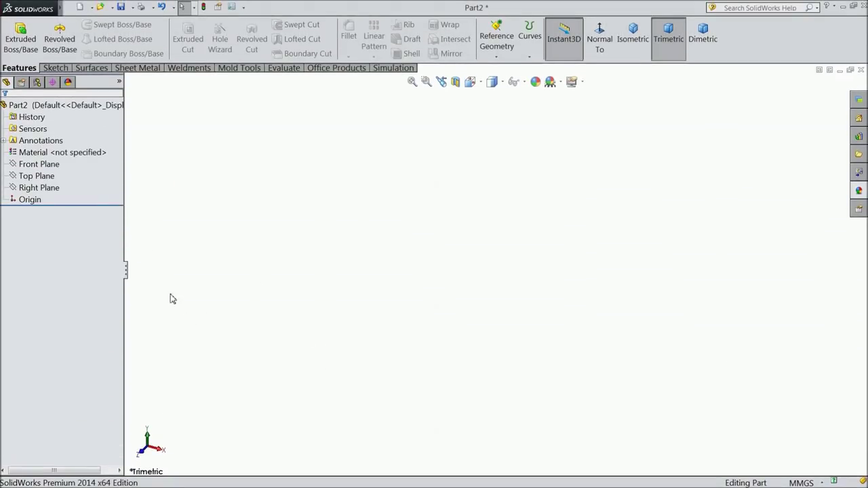
Start a new sketch on the Right Plane.
click(40, 188)
click(52, 178)
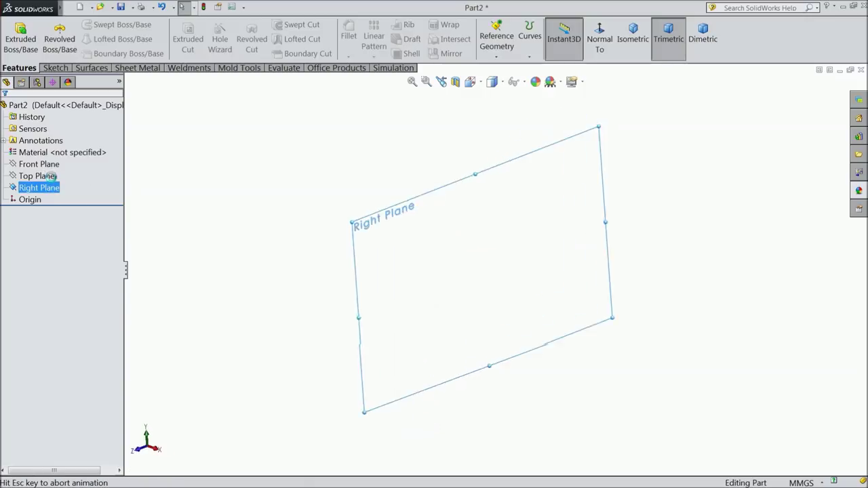
click(54, 68)
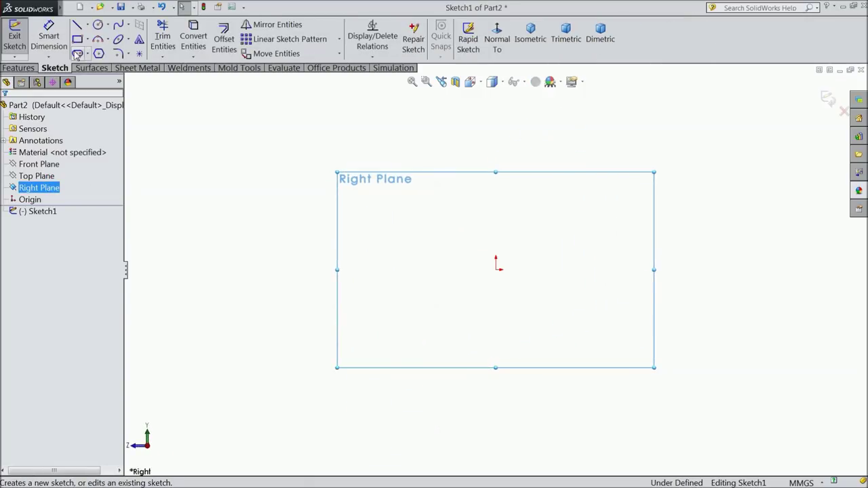
Draw connected top, left vertical and longer bottom lines, then pin the top-left corner to the origin.
click(79, 27)
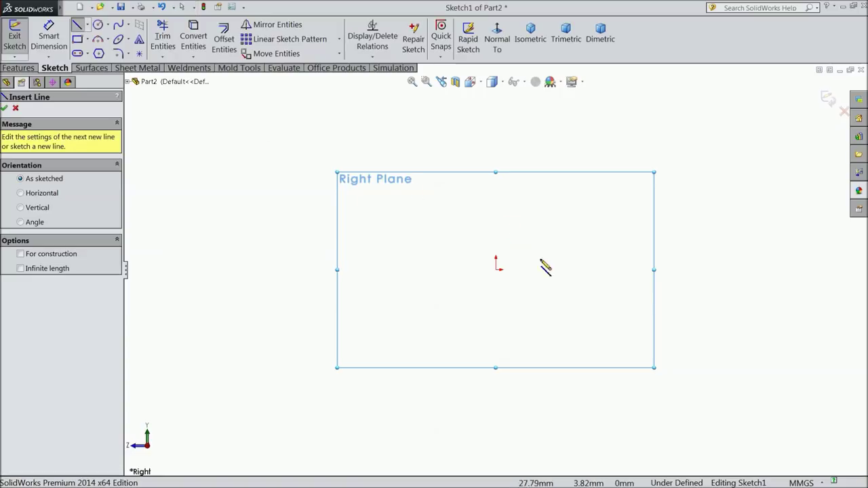
click(609, 270)
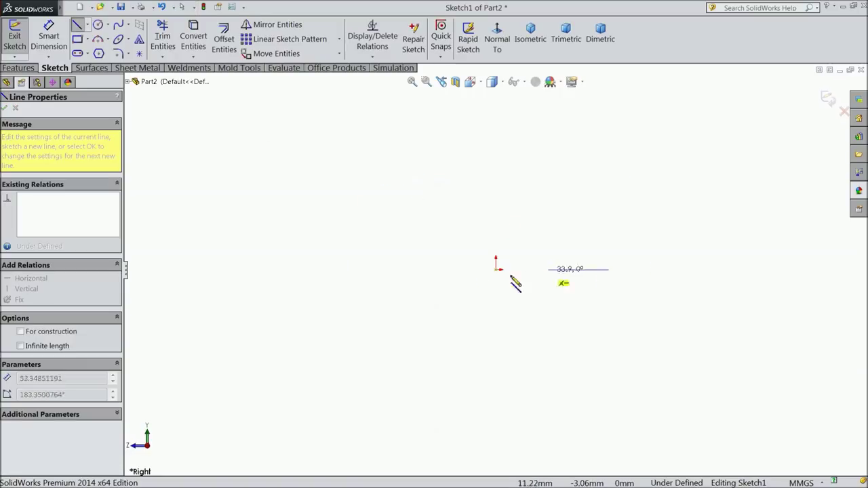
click(414, 270)
click(414, 335)
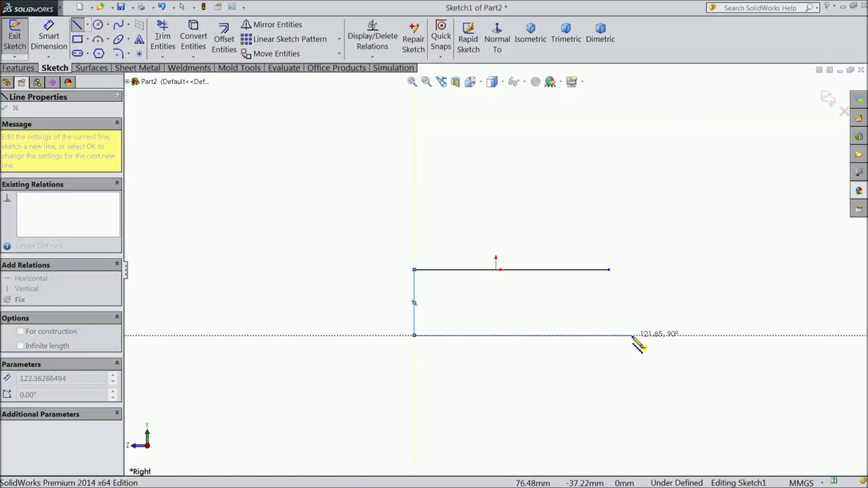
click(699, 336)
right_click(701, 342)
click(732, 83)
key(f)
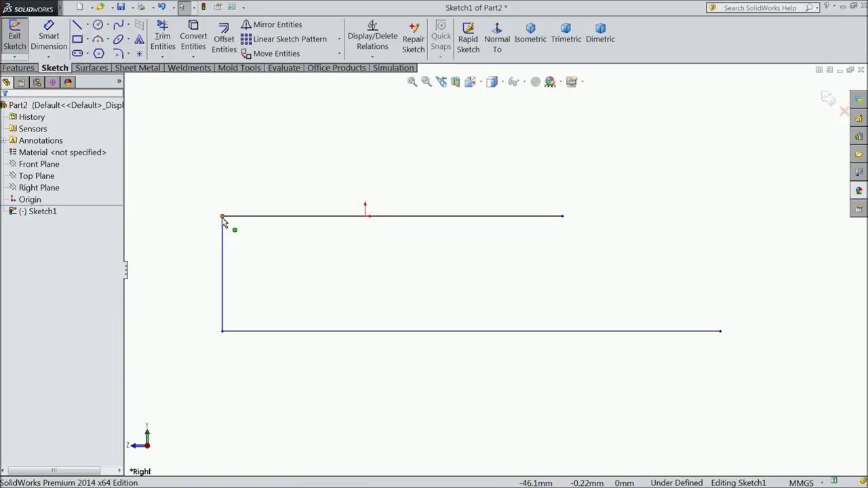
mouse_move(223, 221)
mouse_down()
mouse_move(366, 230)
mouse_move(366, 217)
mouse_up()
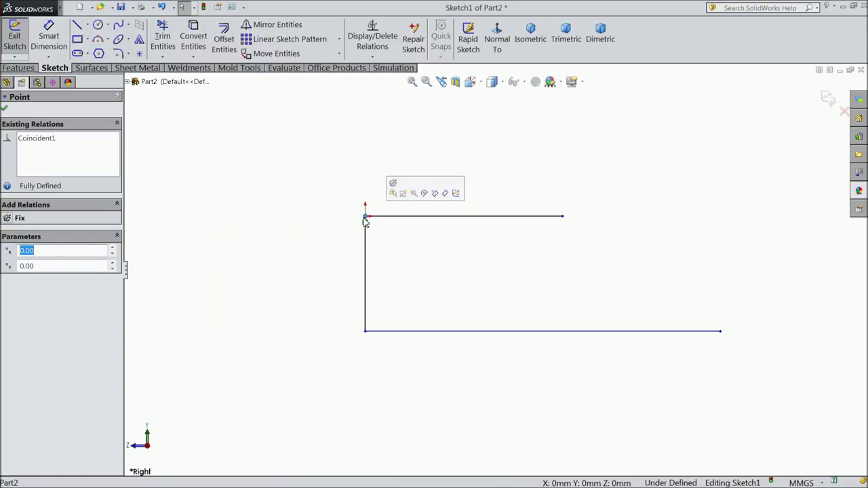
Close the right side with a tangent arc, a sloped line, a second arc and a vertical drop.
scroll(499, 268, up, 1)
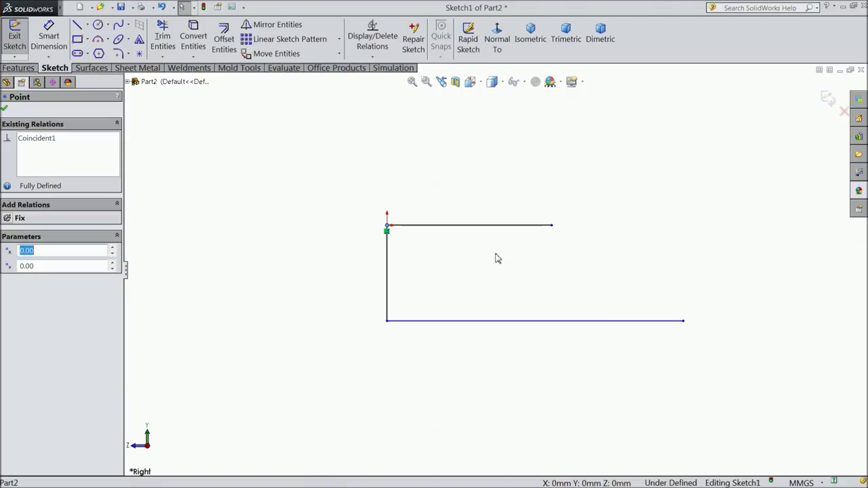
click(77, 26)
scroll(602, 296, down, 2)
scroll(604, 296, down, 1)
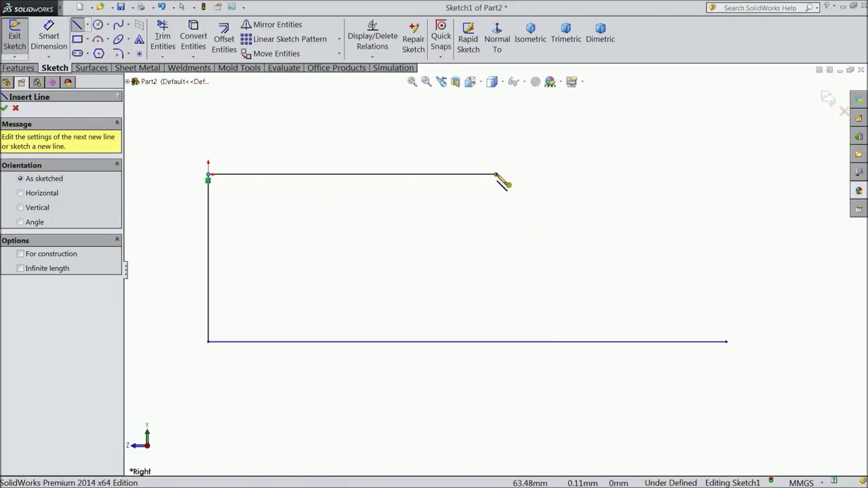
click(495, 174)
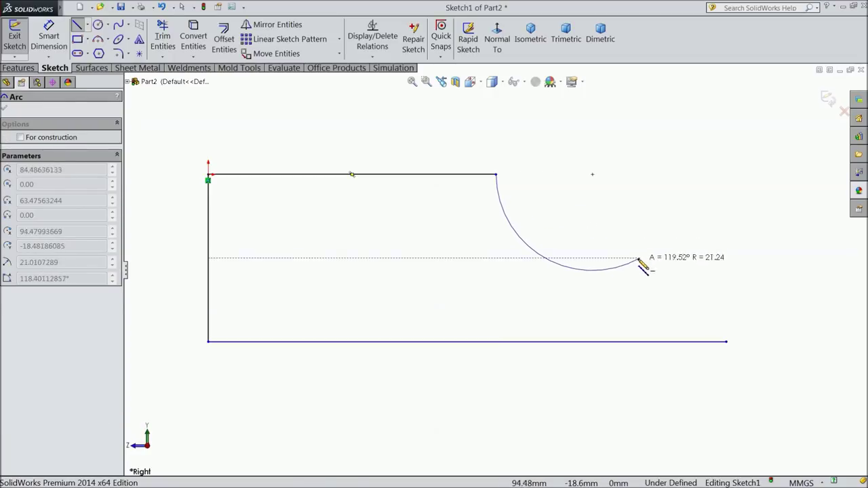
click(551, 236)
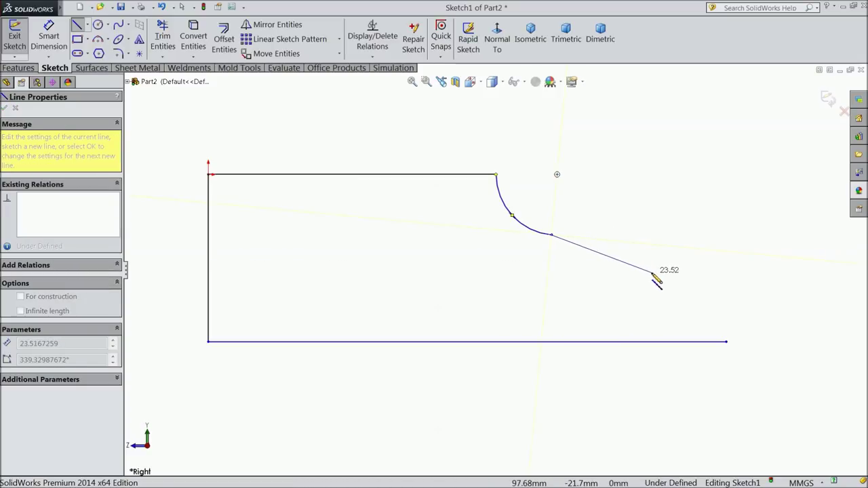
click(691, 280)
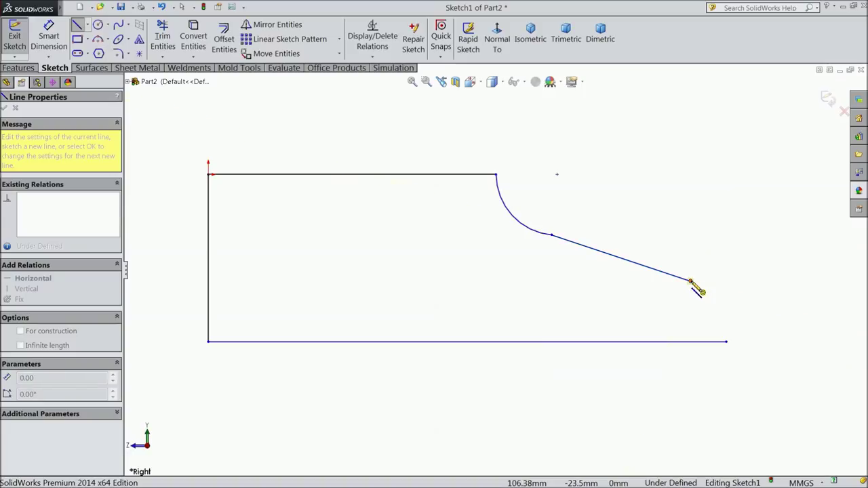
click(726, 317)
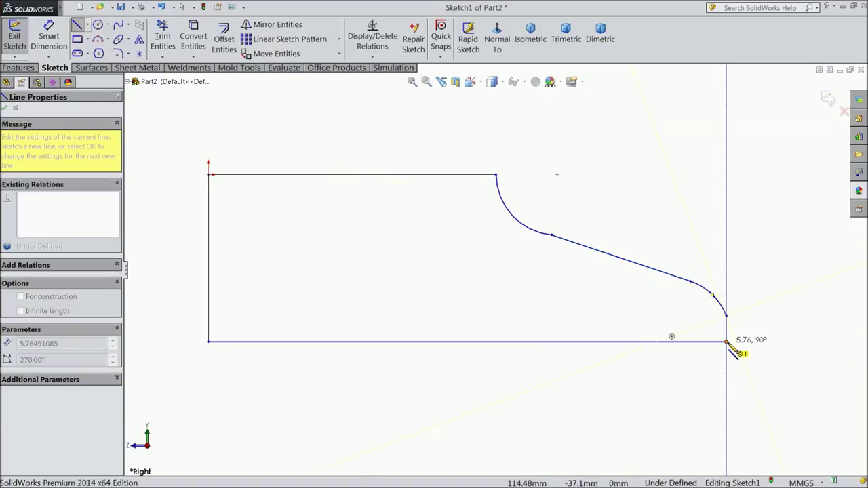
click(726, 329)
right_click(754, 263)
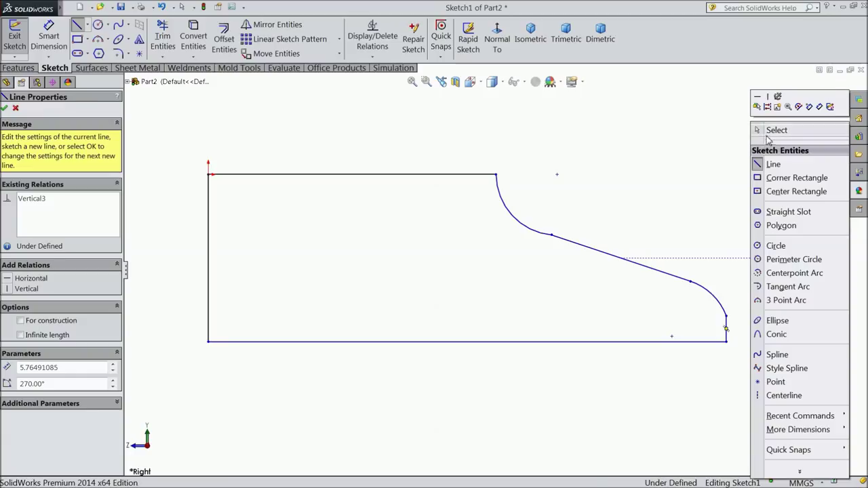
click(768, 129)
Draw a vertical centerline from the top edge to the bottom edge.
click(87, 24)
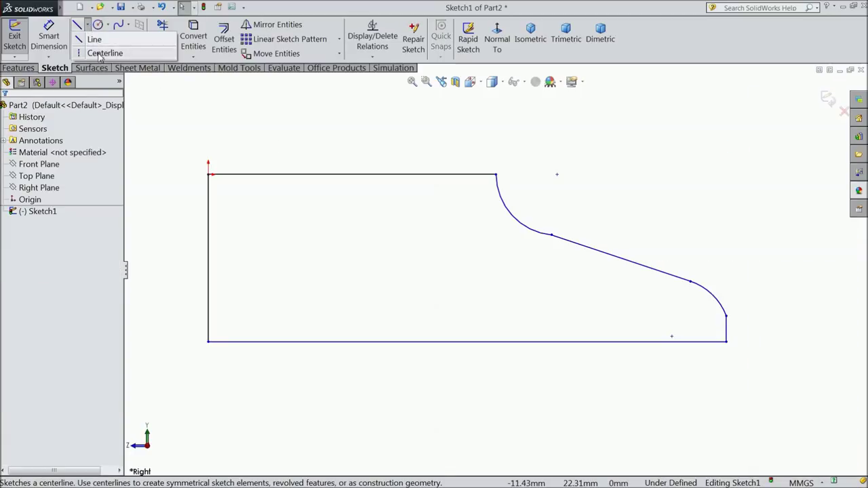
click(102, 53)
click(340, 175)
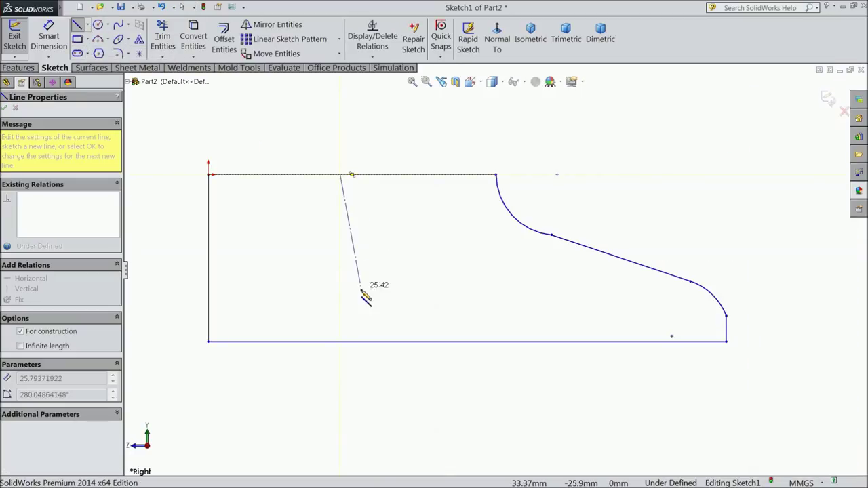
click(340, 341)
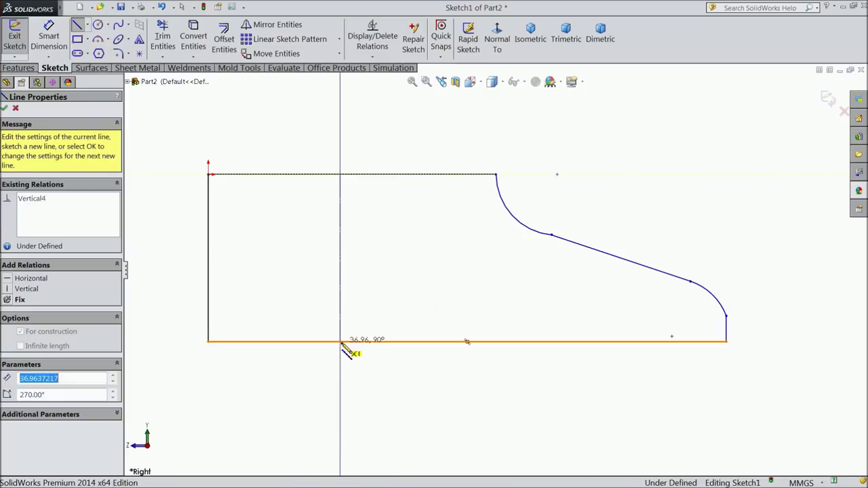
right_click(358, 364)
click(389, 92)
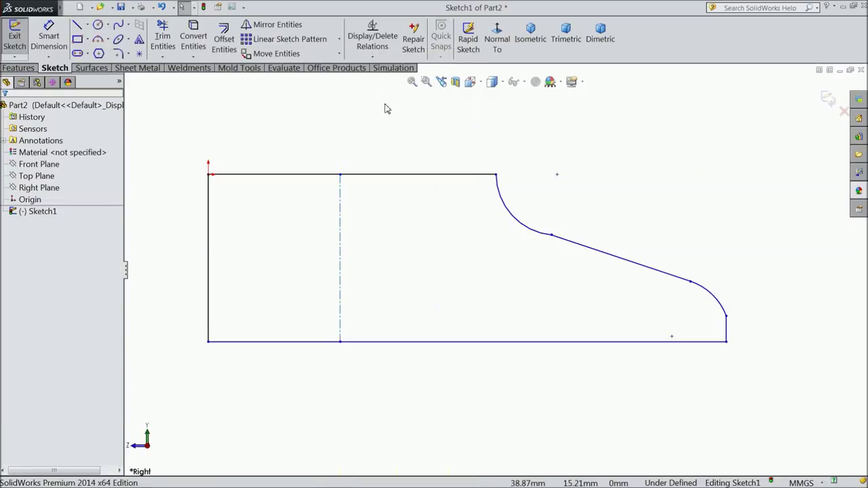
Dimension the top edge to 44 mm and the centerline's offset from the left corner to 35 mm.
click(48, 38)
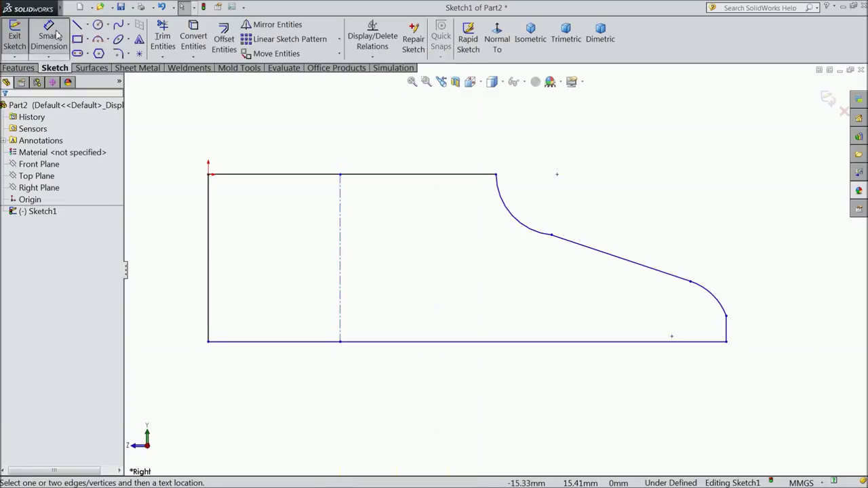
click(311, 180)
click(312, 134)
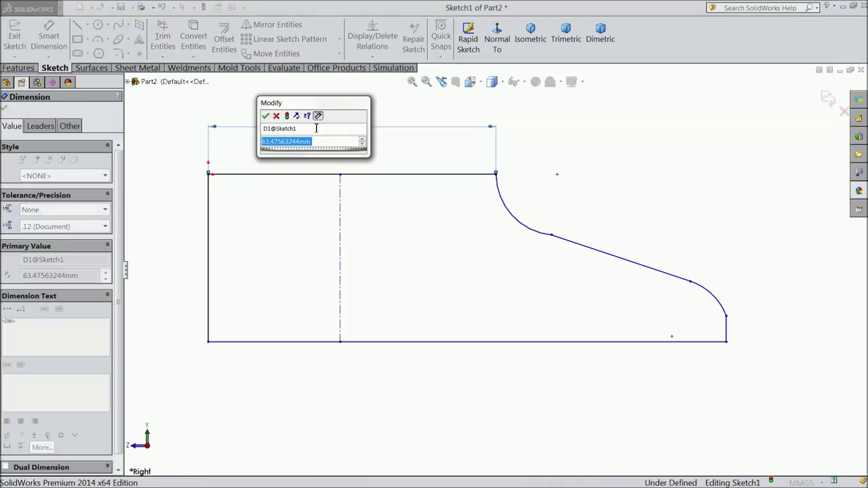
text(44)
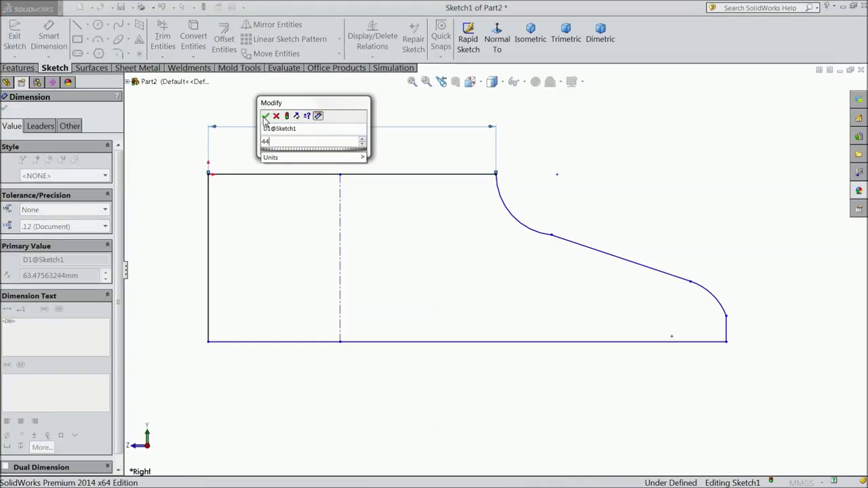
click(266, 116)
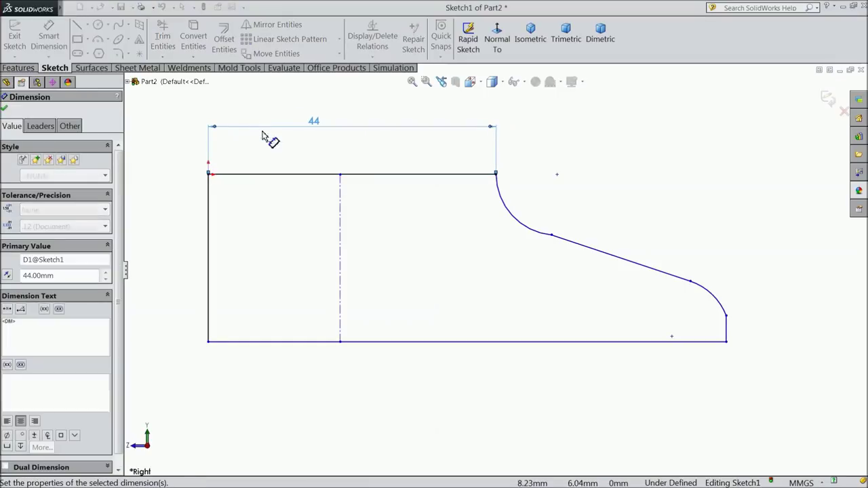
click(340, 343)
click(208, 341)
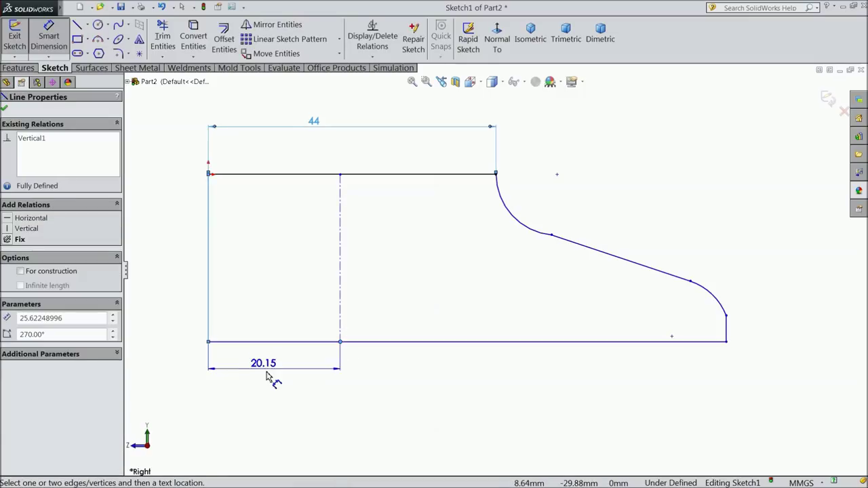
click(272, 377)
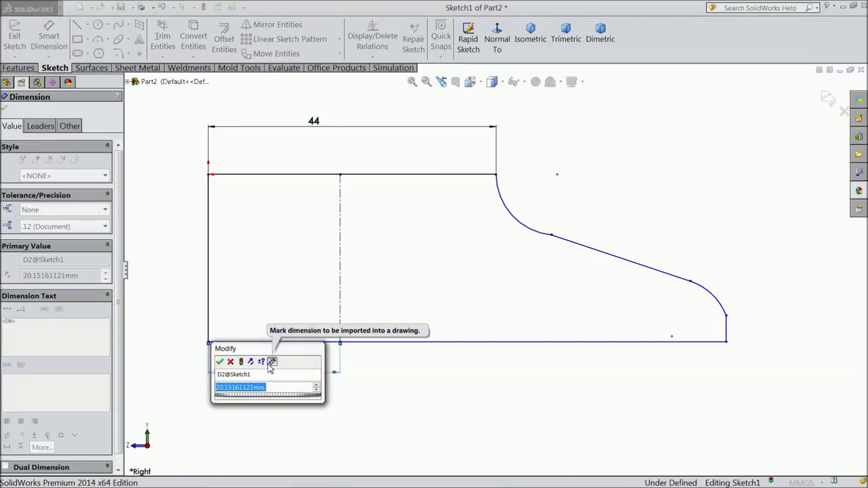
text(35)
click(219, 362)
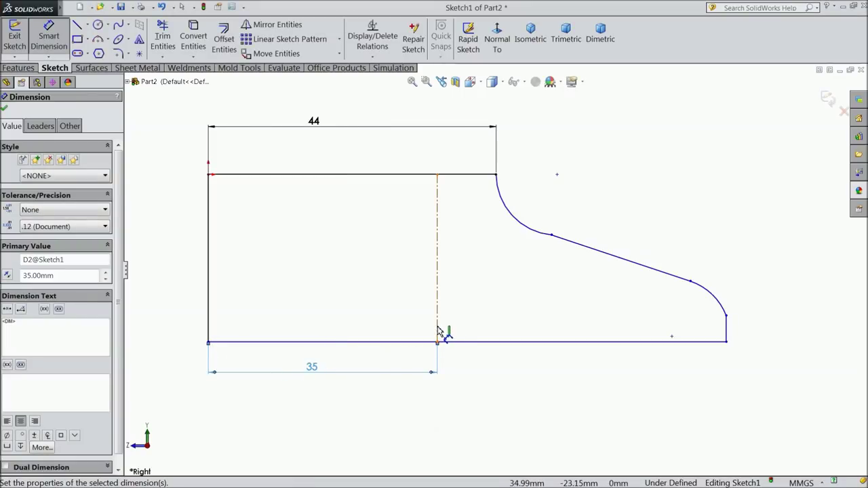
Dimension the right bottom span to 45 mm and the profile height to 23 mm.
click(438, 332)
click(725, 341)
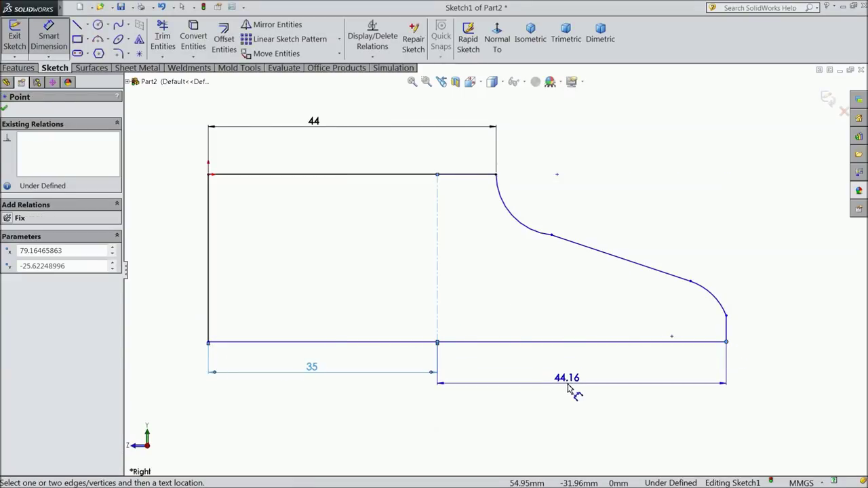
click(568, 387)
click(525, 370)
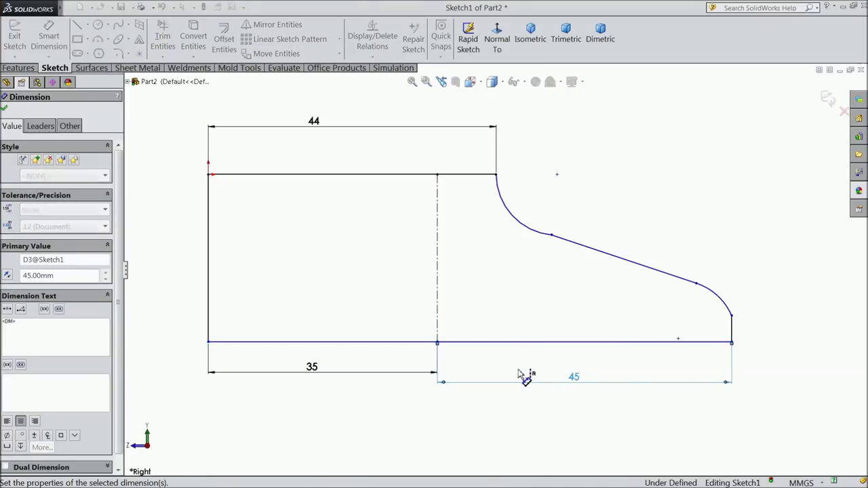
click(270, 175)
click(262, 344)
click(163, 261)
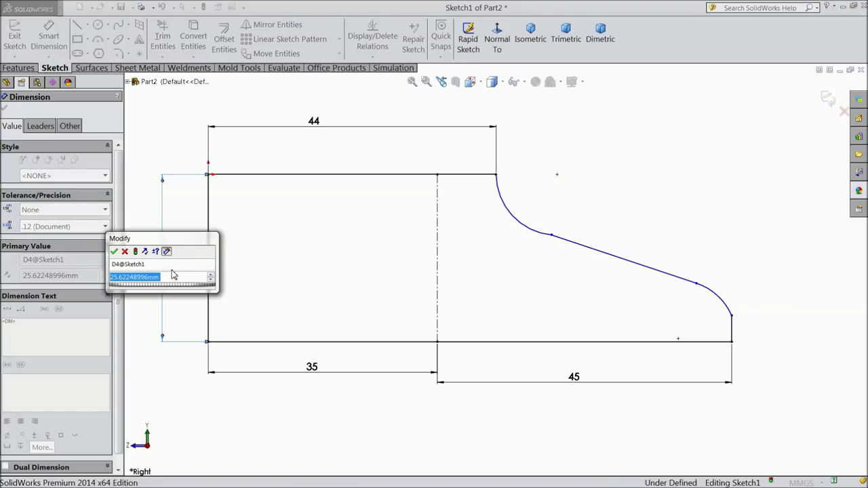
text(23)
click(114, 251)
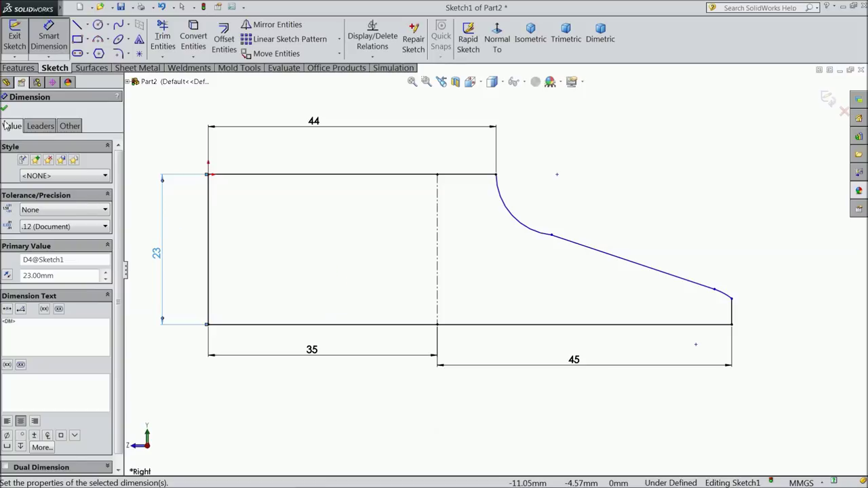
Dimension the profile's right-end height to 10 mm.
scroll(692, 312, down, 2)
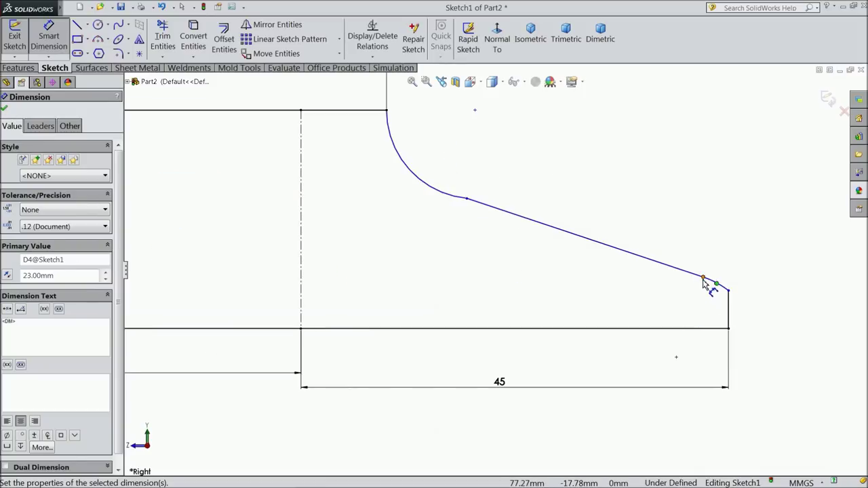
click(704, 280)
click(701, 329)
click(788, 311)
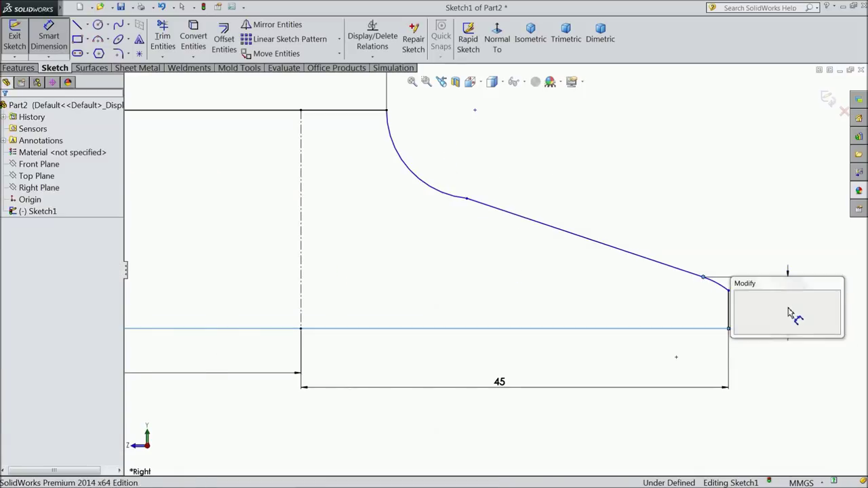
text(10)
key(Return)
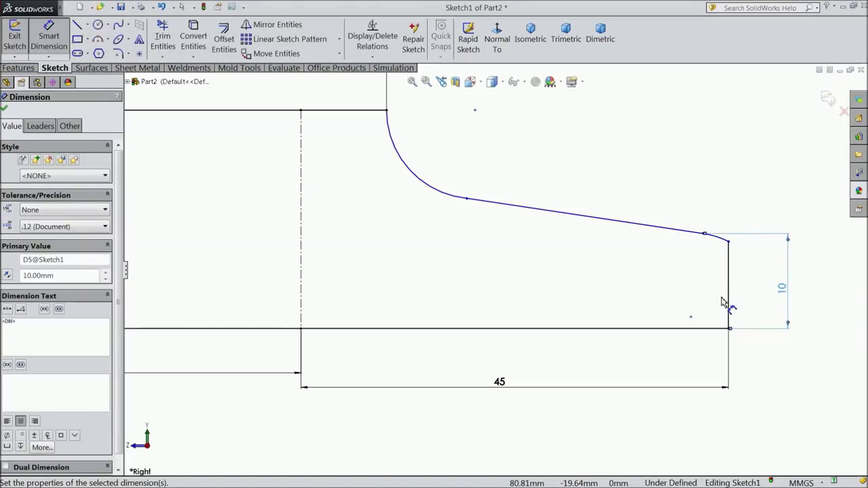
Give the large arc a 15 mm radius, fit the view, and join the sloped line to the arc end.
scroll(522, 248, up, 3)
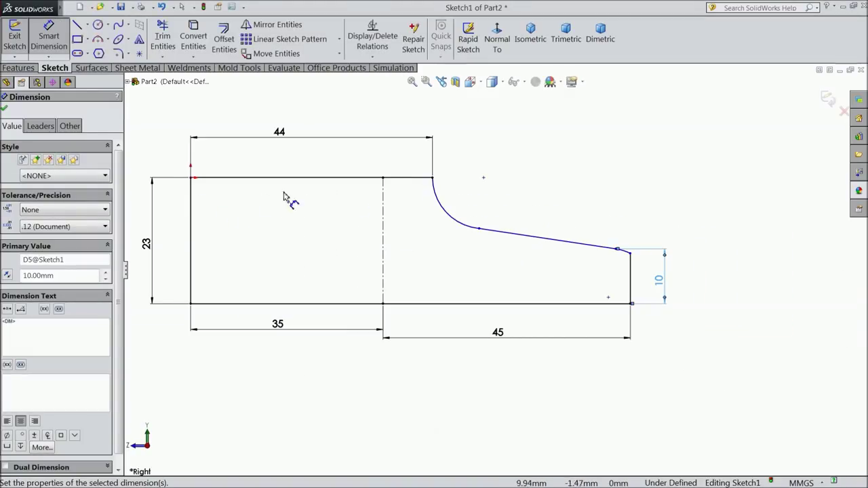
scroll(198, 164, down, 2)
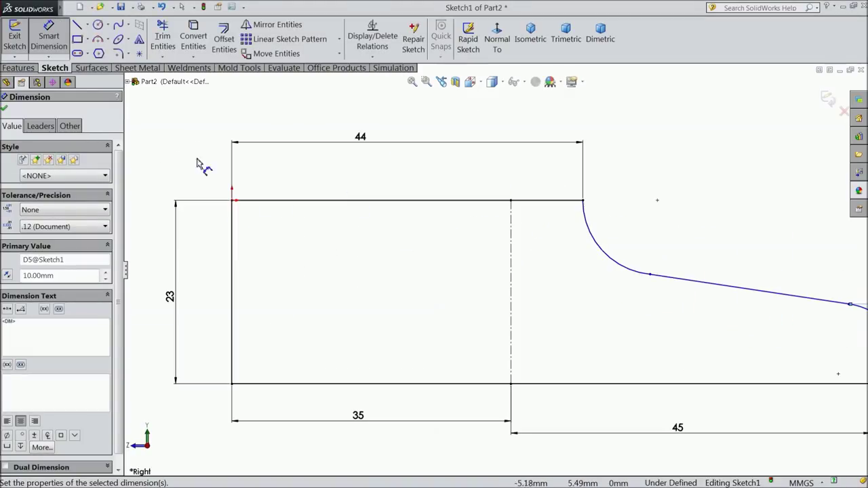
click(610, 256)
click(637, 228)
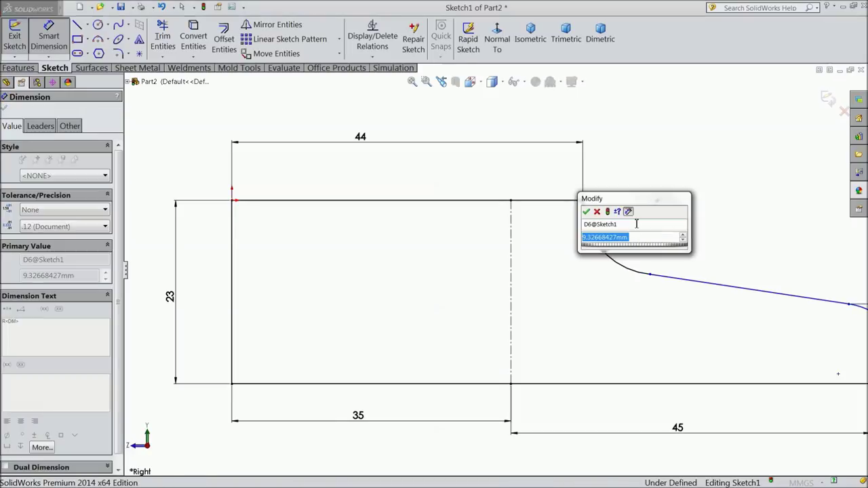
text(15)
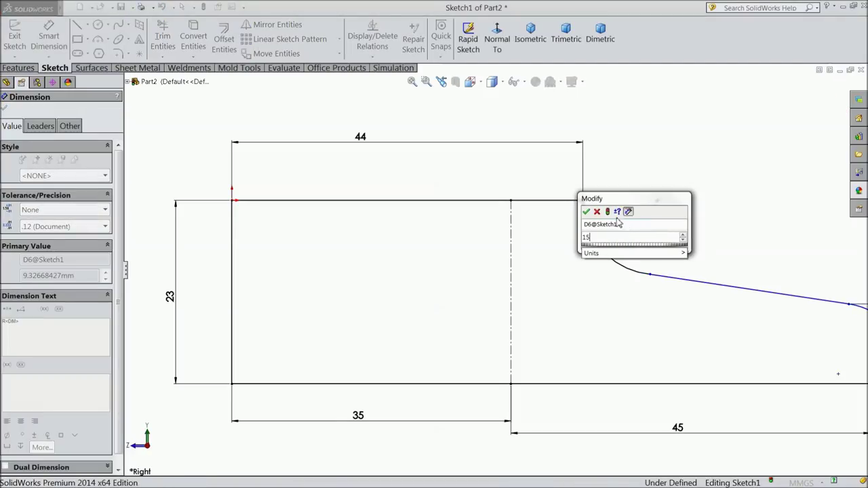
click(587, 212)
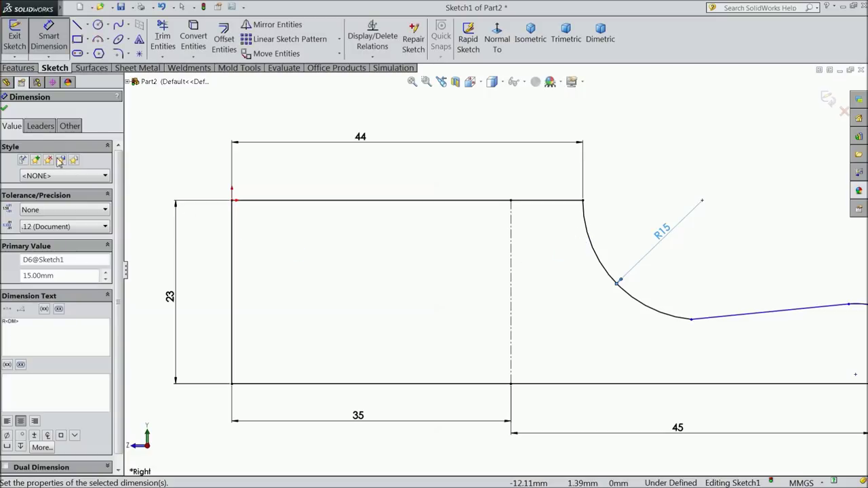
click(4, 110)
key(f)
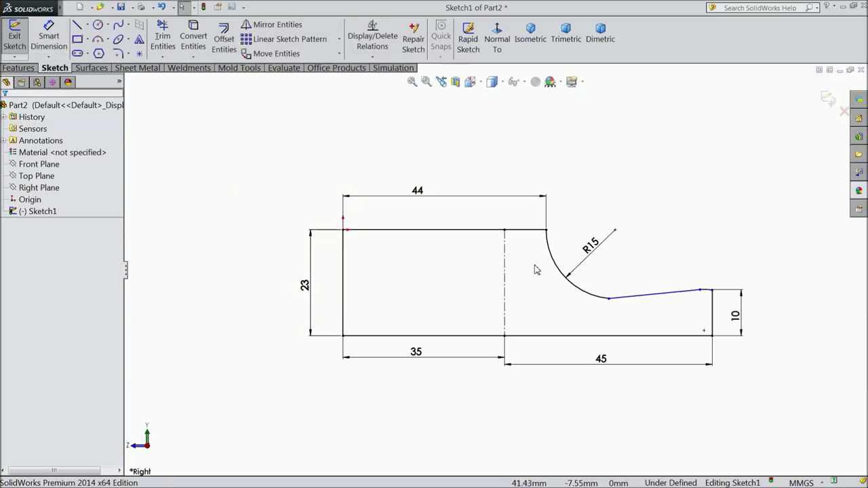
scroll(698, 305, down, 2)
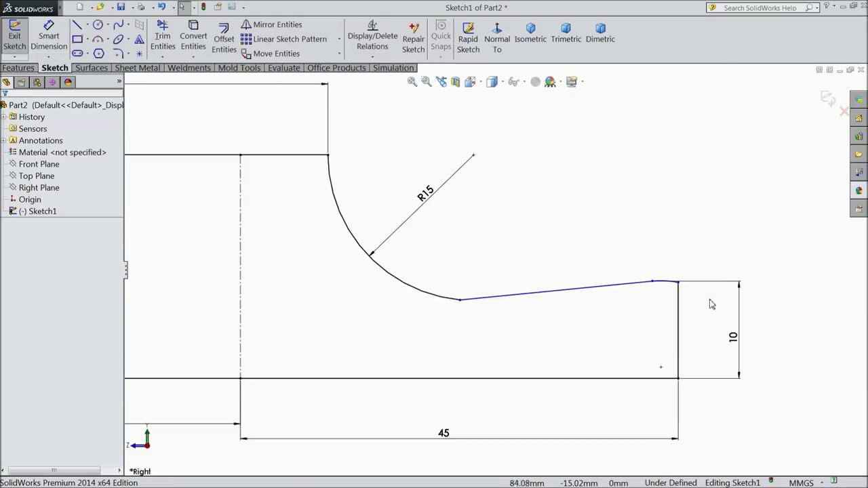
scroll(542, 301, up, 2)
drag(448, 285, 397, 261)
Add a Tangent relation between the R15 arc and the sloped line.
scroll(407, 249, down, 3)
click(387, 263)
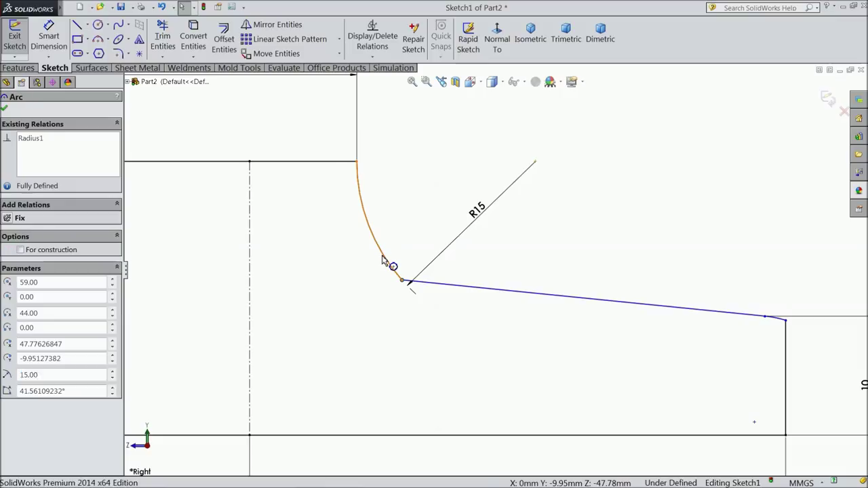
ctrl+click(426, 284)
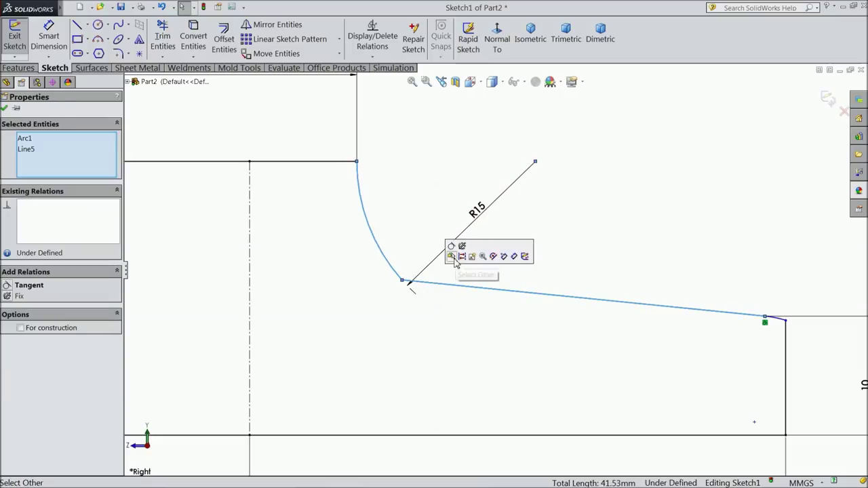
click(452, 247)
scroll(479, 285, up, 2)
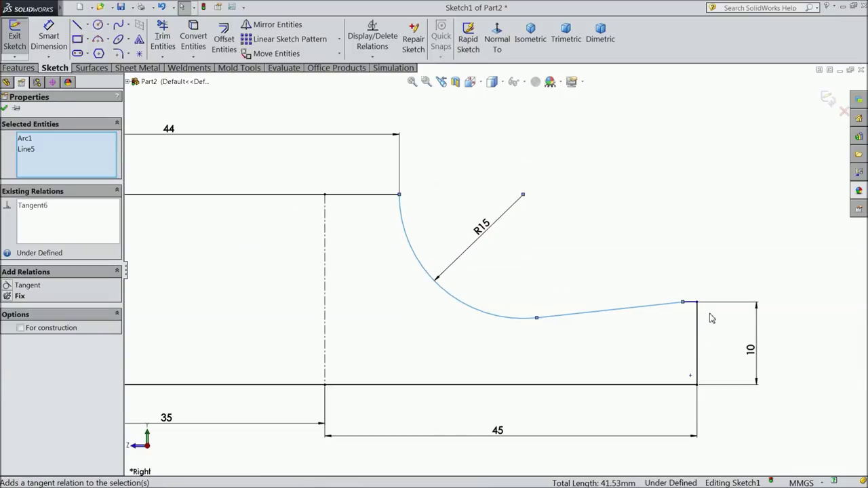
scroll(711, 319, down, 4)
scroll(486, 315, up, 4)
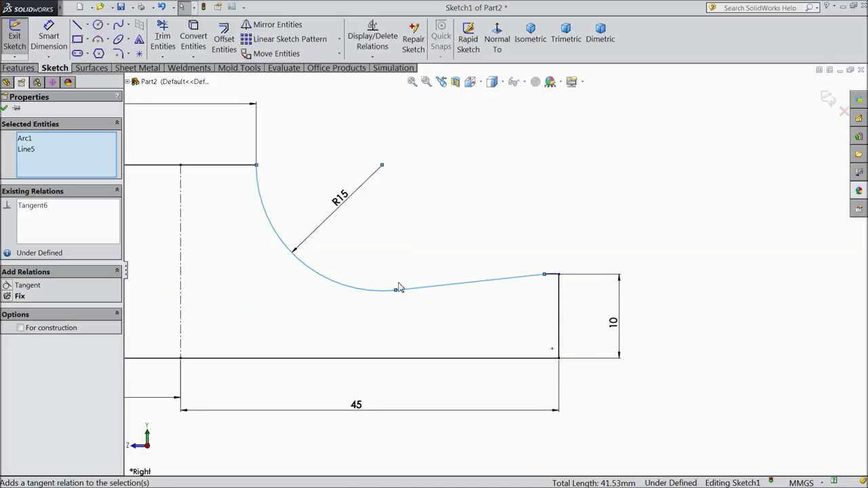
Snap the curve's endpoint onto the R15 arc end and drag the junction to about 63.09, -14.43.
click(400, 256)
mouse_move(396, 290)
mouse_down()
mouse_move(380, 293)
mouse_move(418, 290)
mouse_move(393, 290)
mouse_move(412, 285)
mouse_up()
scroll(412, 285, down, 1)
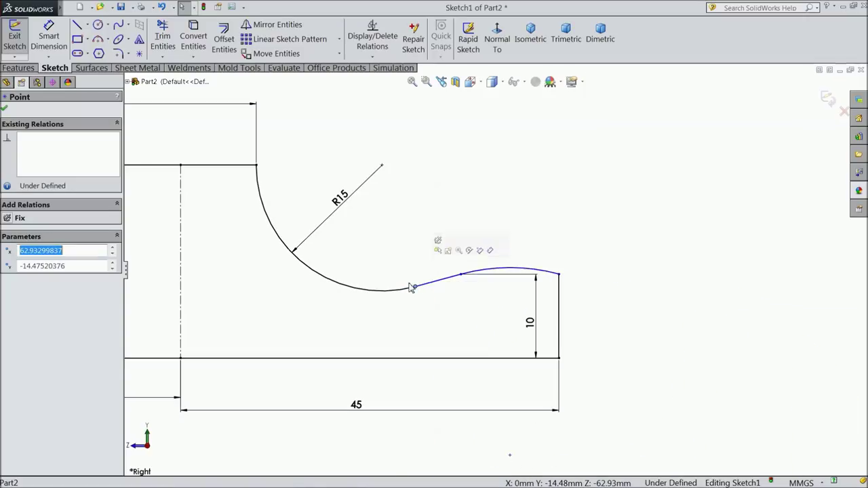
scroll(412, 285, down, 1)
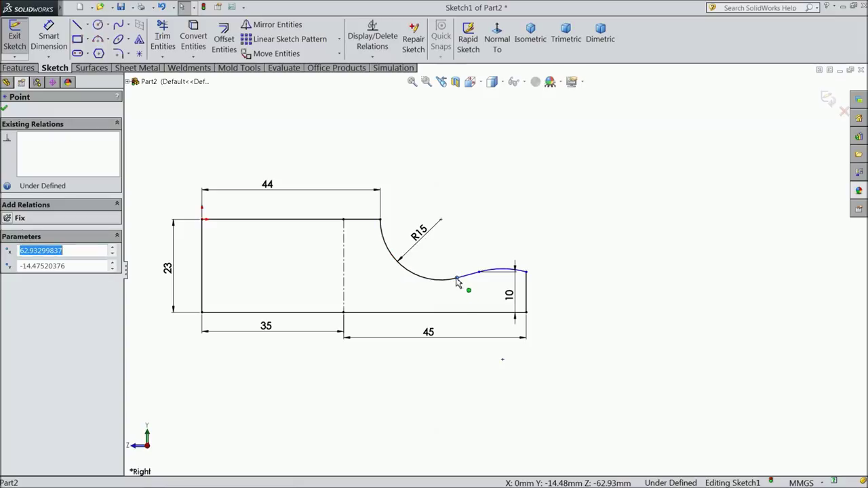
mouse_move(457, 282)
mouse_down()
mouse_move(434, 278)
mouse_move(436, 293)
mouse_move(467, 293)
mouse_up()
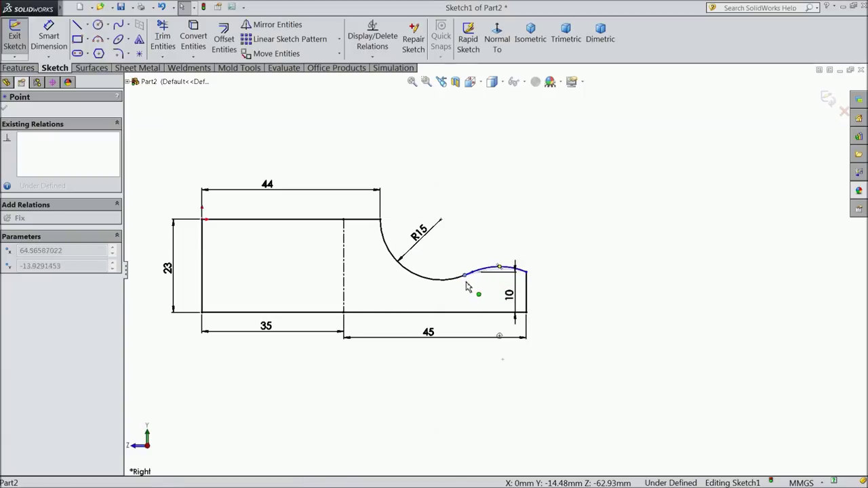
drag(468, 284, 466, 286)
scroll(499, 259, down, 3)
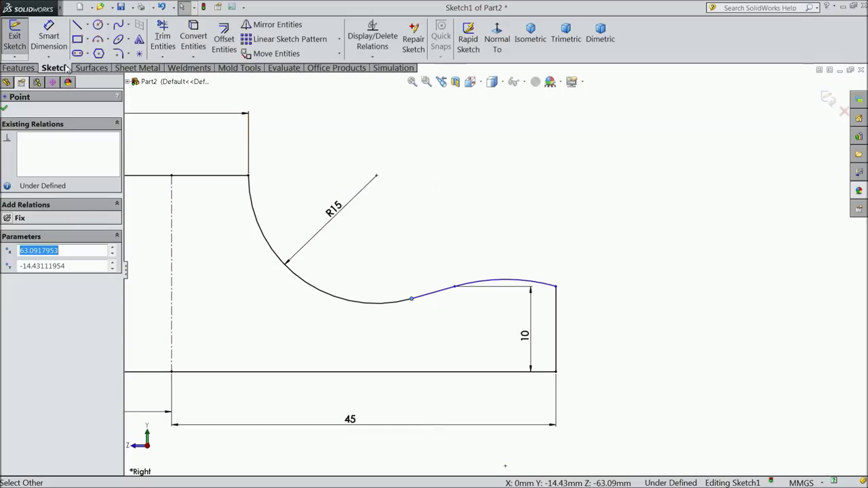
Dimension the small right-end arc to R5, then leave Smart Dimension with the R5 arc selected.
key(d)
click(512, 285)
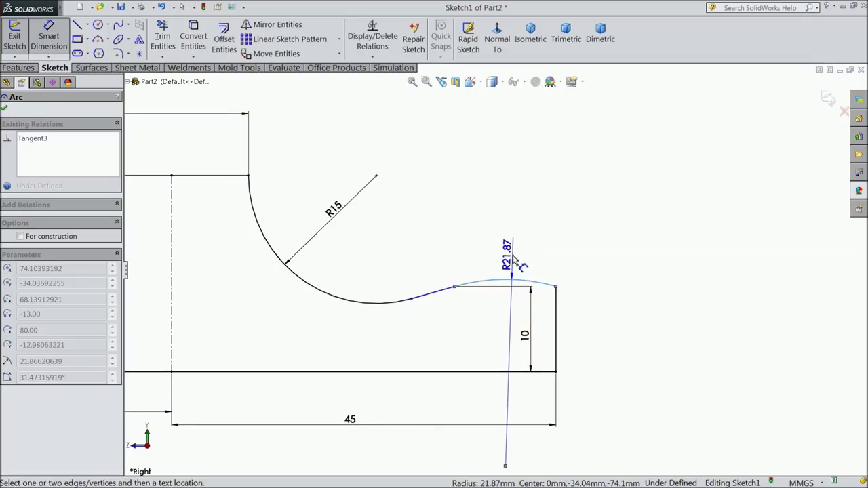
click(520, 253)
text(5)
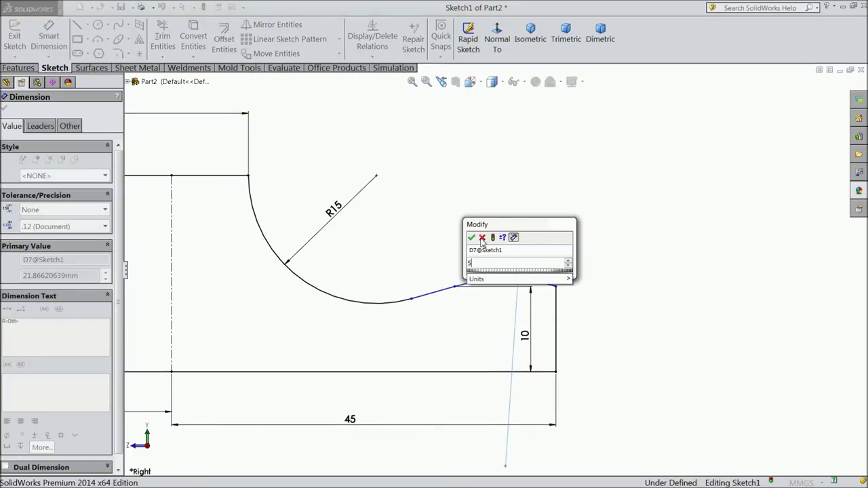
click(471, 237)
scroll(515, 299, up, 2)
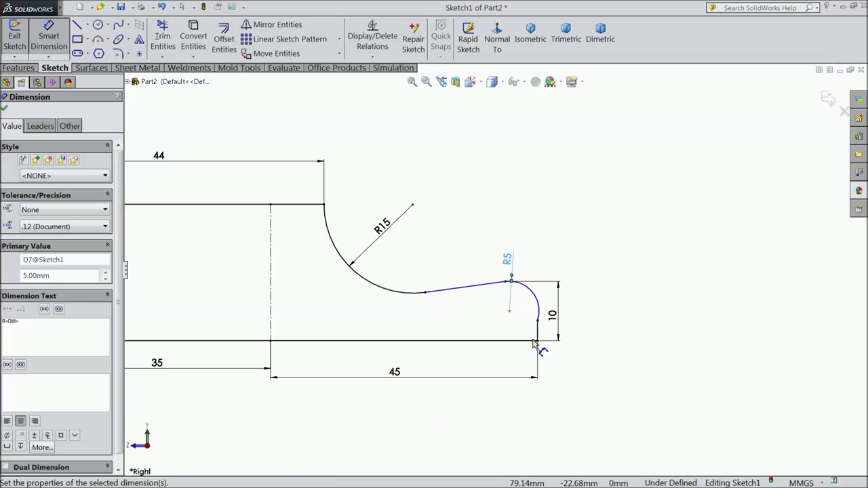
scroll(519, 335, down, 2)
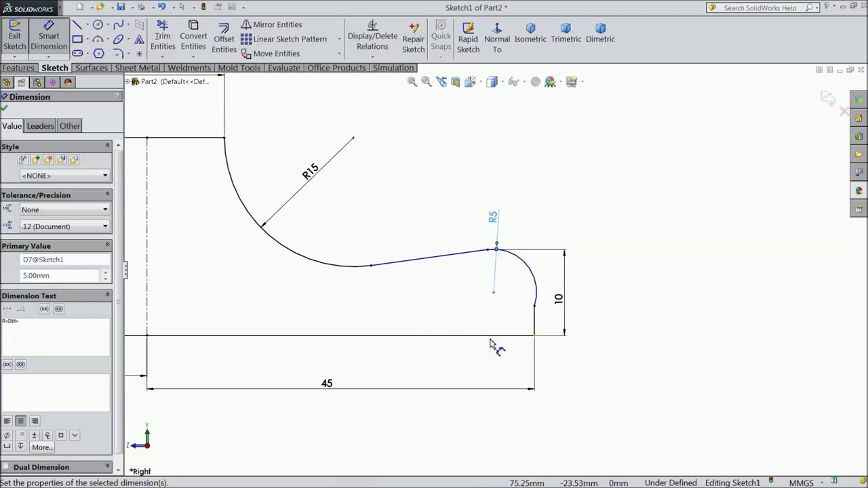
scroll(549, 342, down, 1)
click(532, 314)
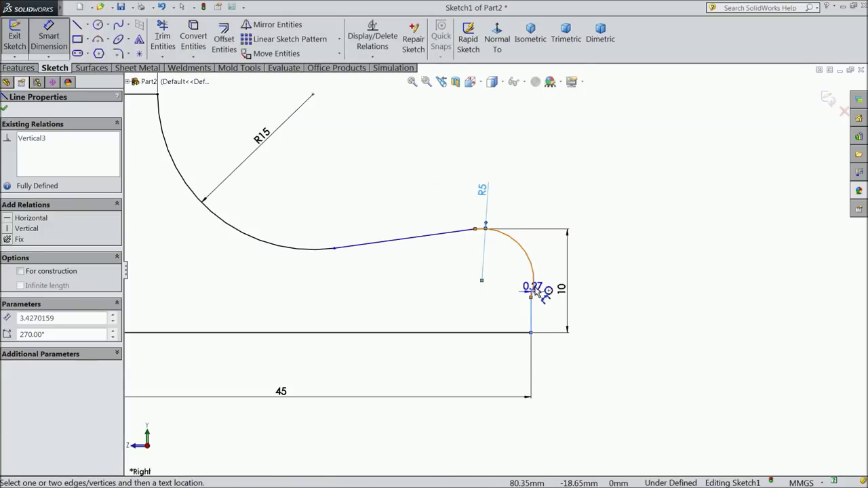
key(Escape)
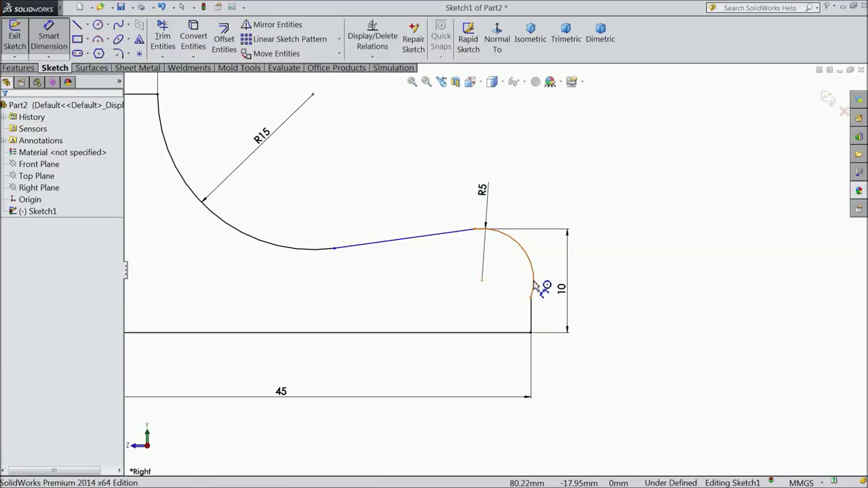
key(Escape)
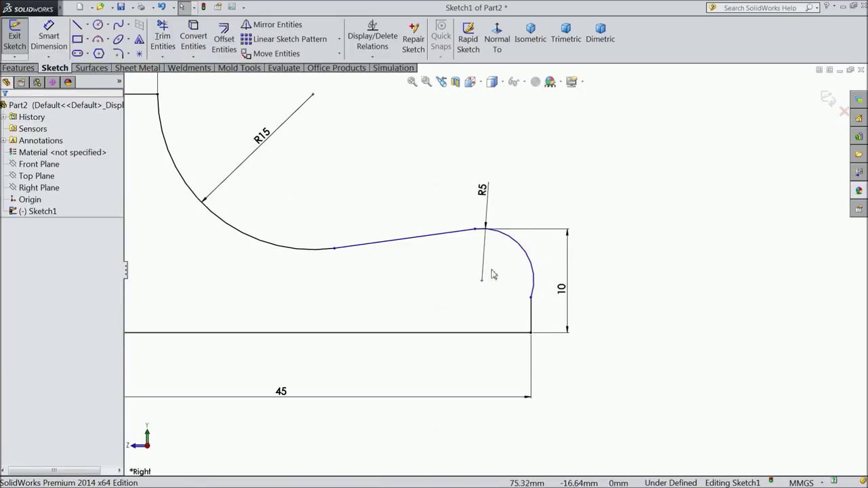
click(536, 281)
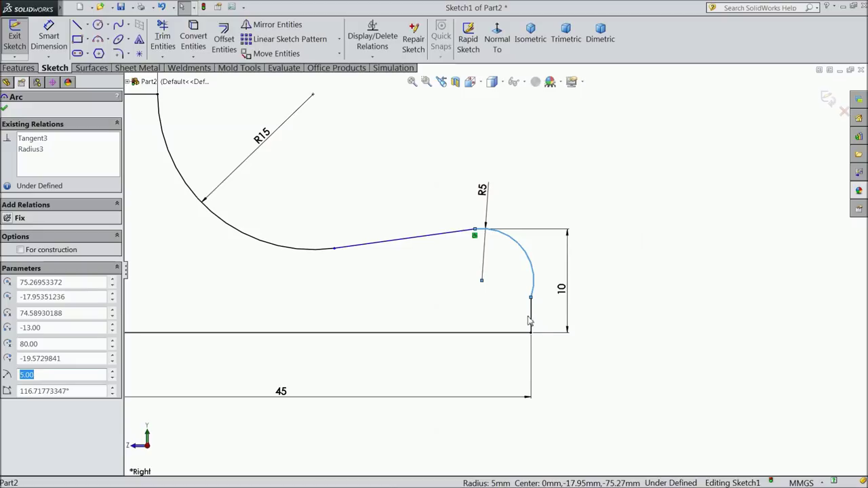
Add a Tangent relation between the R5 arc and the adjoining line at the right end.
ctrl+click(534, 321)
click(553, 287)
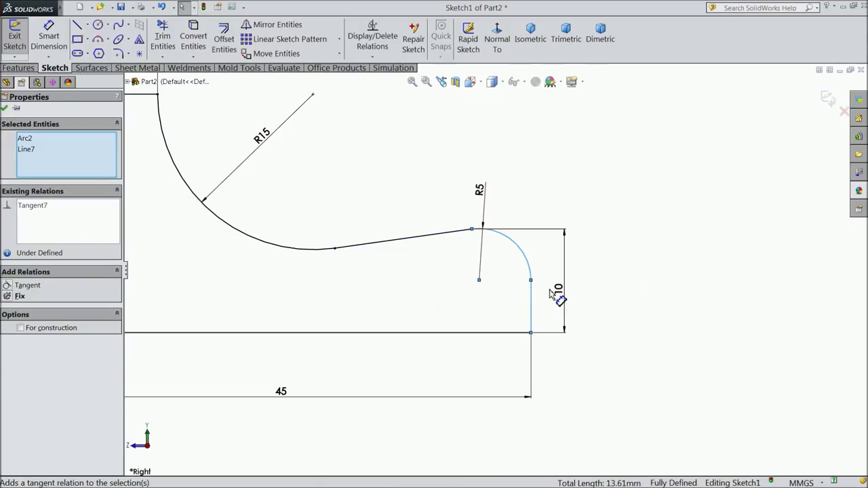
scroll(456, 259, up, 3)
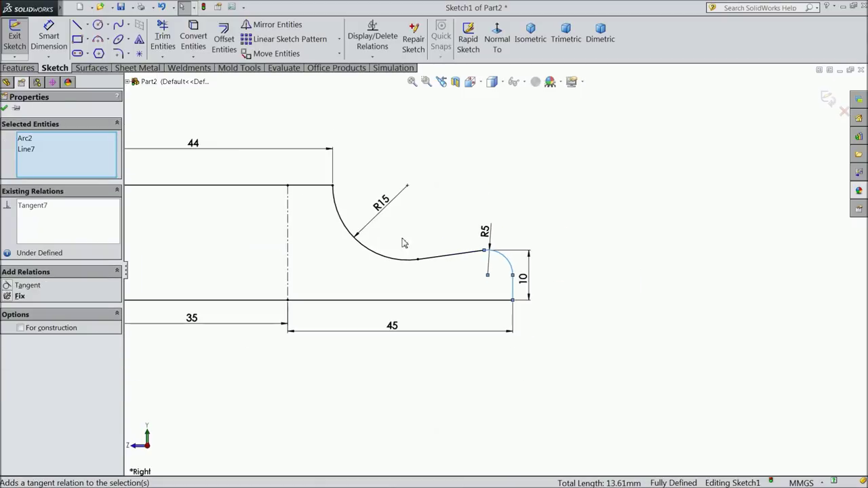
click(6, 108)
Select the line–arc junction point and the R15 arc to inspect their properties.
click(418, 260)
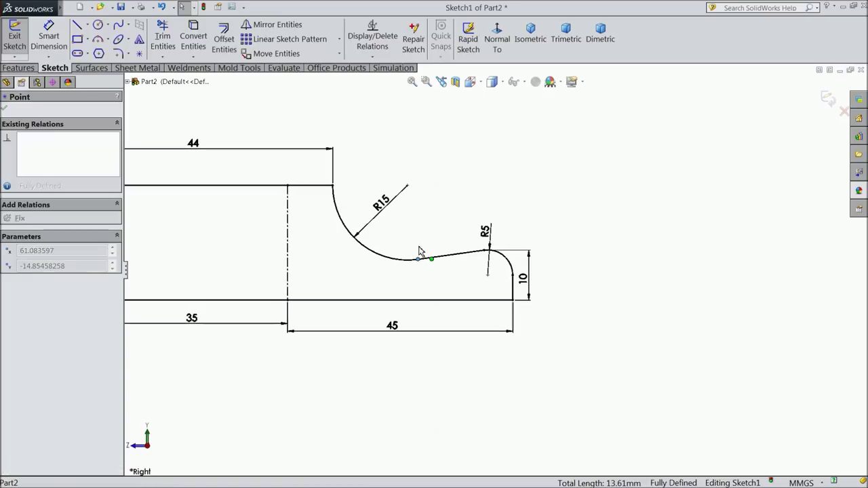
click(419, 261)
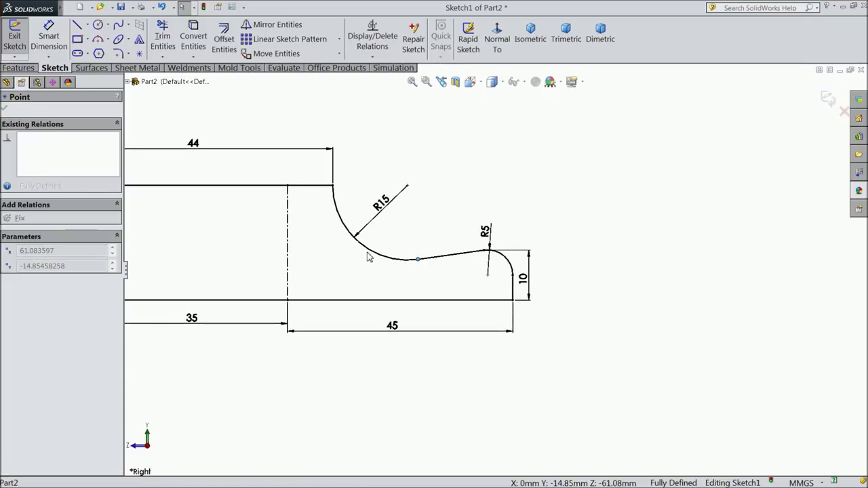
click(393, 264)
click(401, 249)
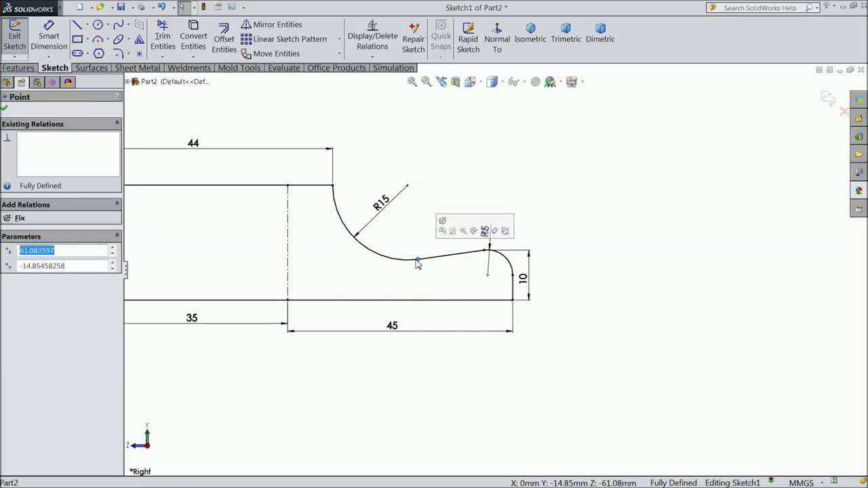
click(418, 265)
click(415, 272)
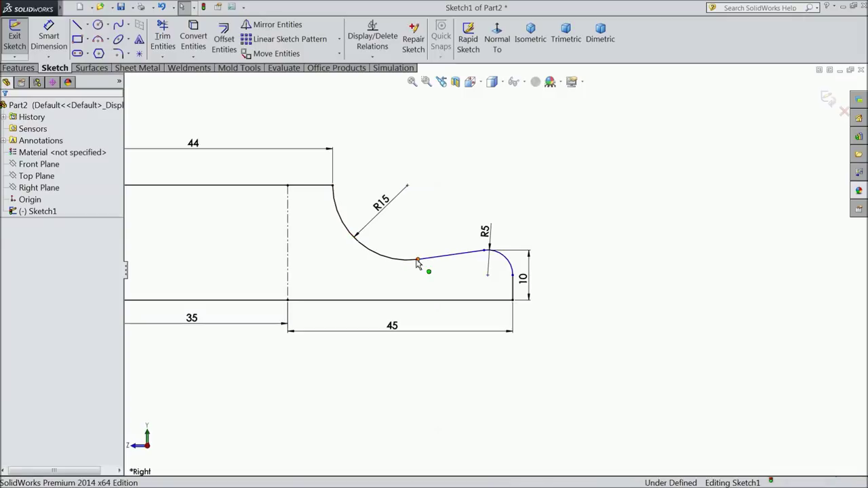
click(416, 260)
Move the junction point to the R15 arc end and draw a centerline from it to the vertical centerline.
drag(417, 261, 344, 228)
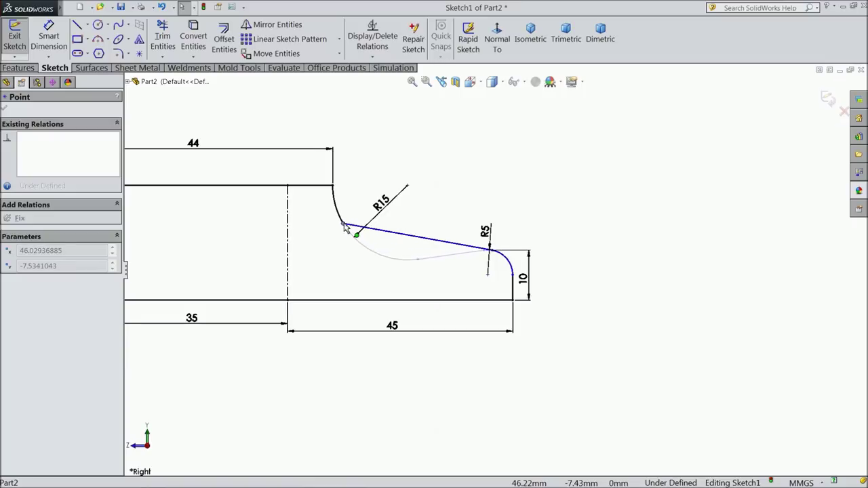
key(z)
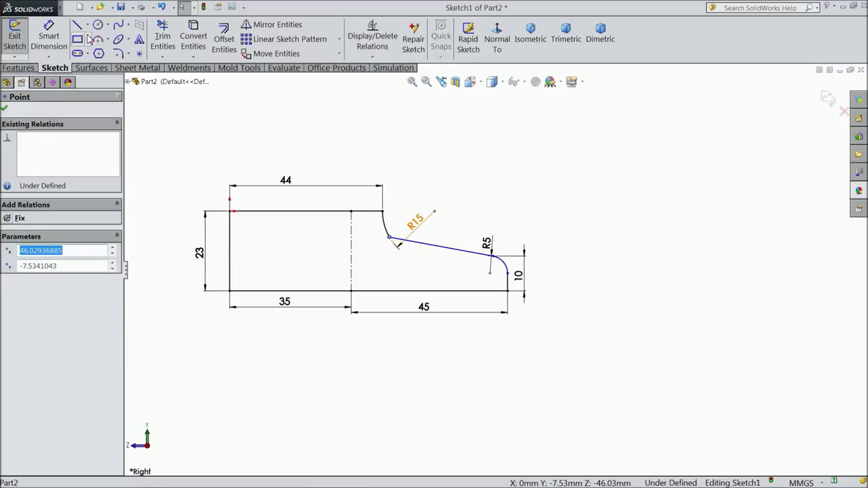
click(87, 24)
click(101, 51)
scroll(339, 247, down, 3)
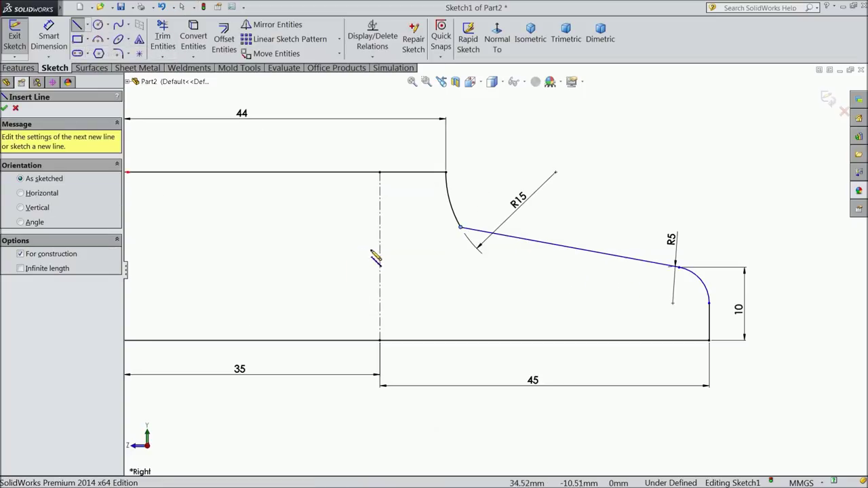
click(461, 228)
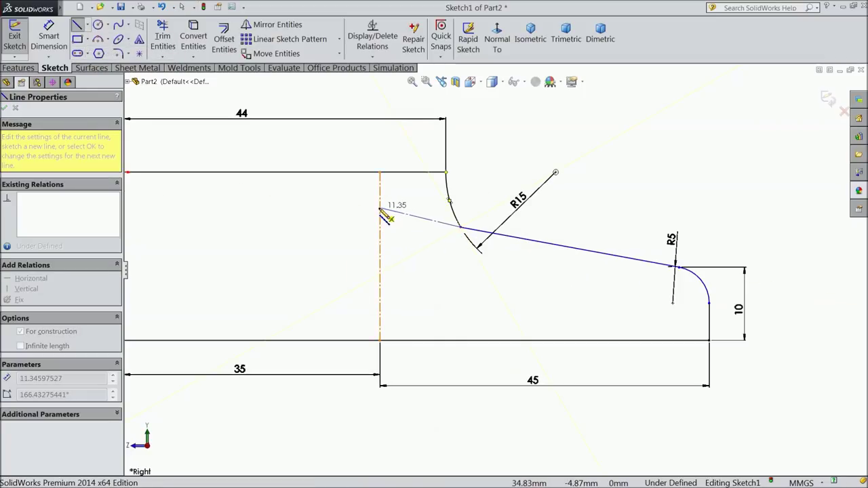
right_click(326, 206)
click(349, 89)
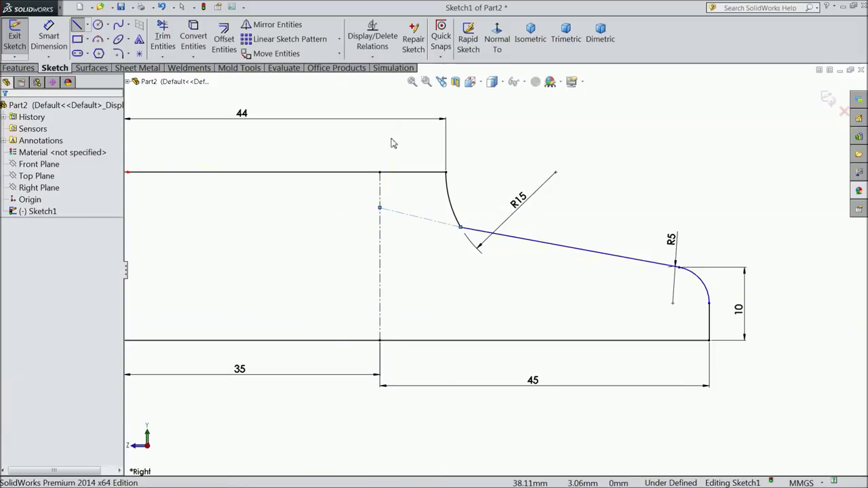
scroll(509, 271, down, 2)
Make the new centerline collinear with the sloped line.
click(517, 254)
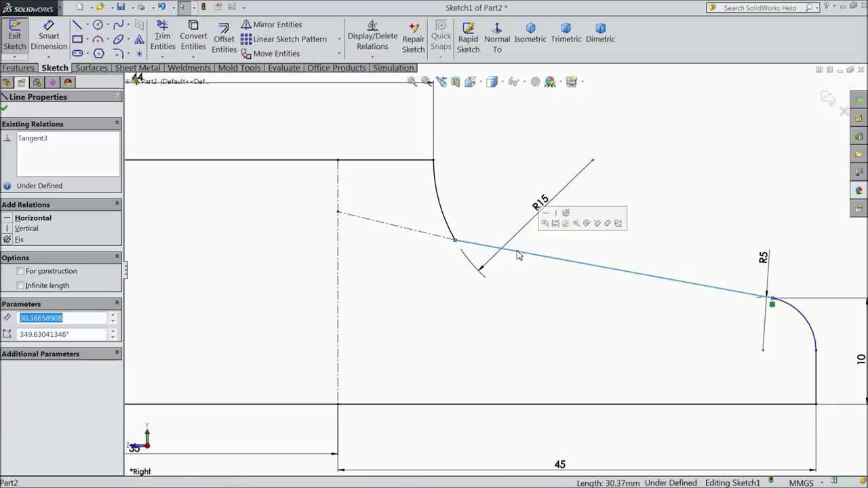
ctrl+click(434, 236)
click(475, 196)
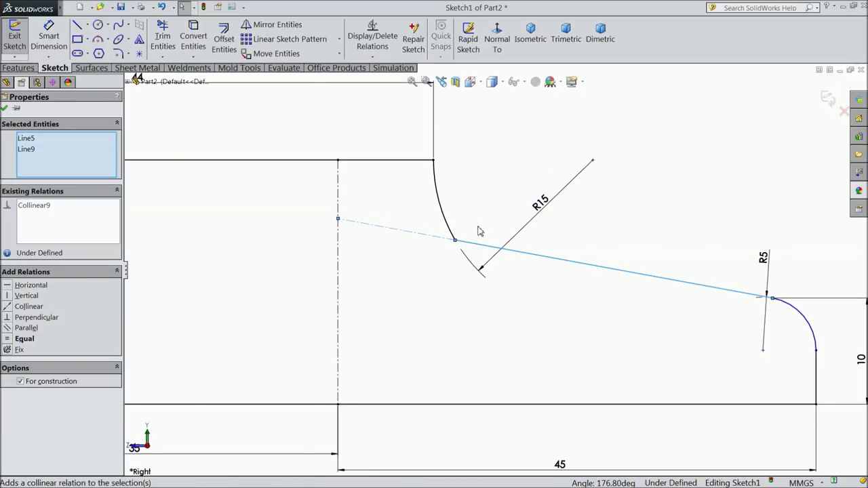
click(4, 109)
Dimension the centerline's end 5 mm below the top edge, fully defining the sketch.
click(48, 38)
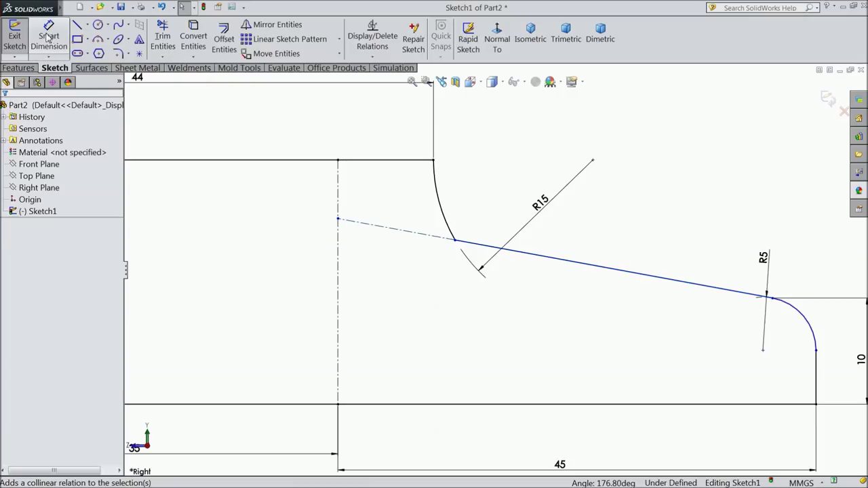
click(338, 218)
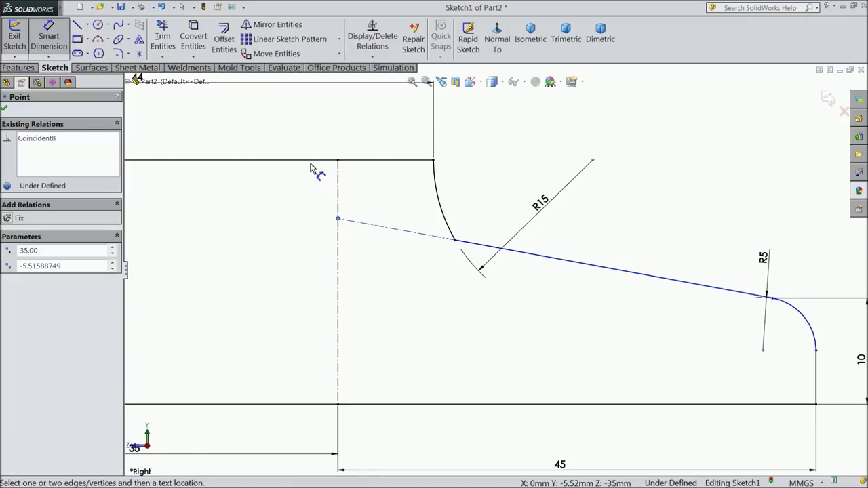
click(310, 160)
click(298, 192)
text(5)
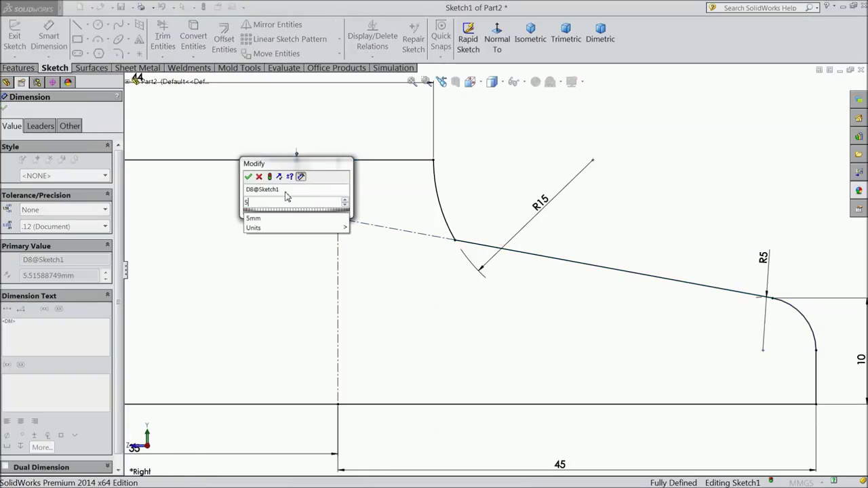
click(248, 178)
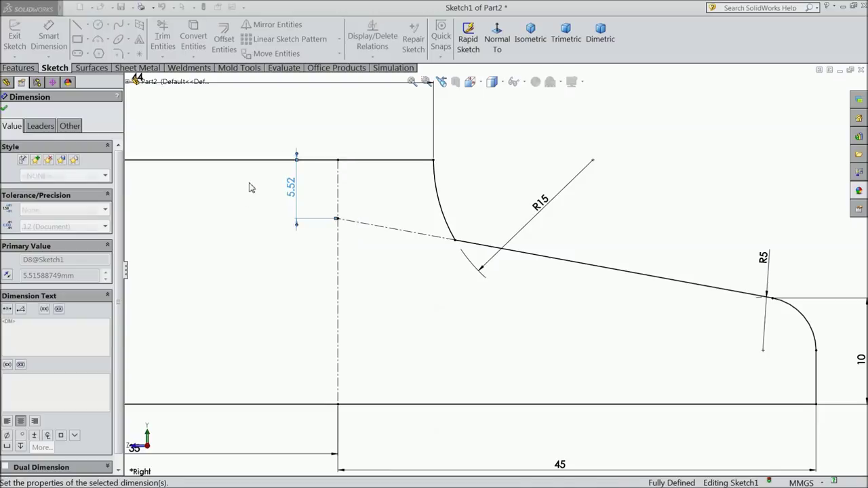
click(4, 111)
scroll(475, 264, up, 3)
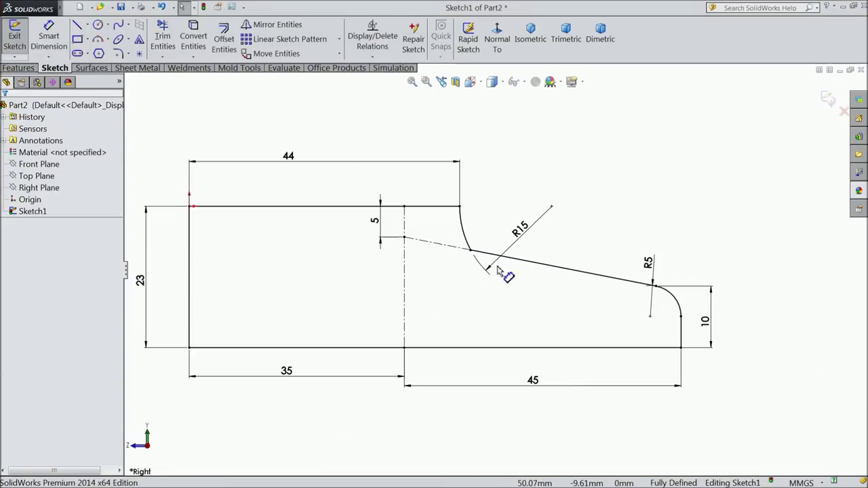
Make the R15 arc tangent to the sloped line, deleting the conflicting tangent relation.
scroll(522, 271, down, 1)
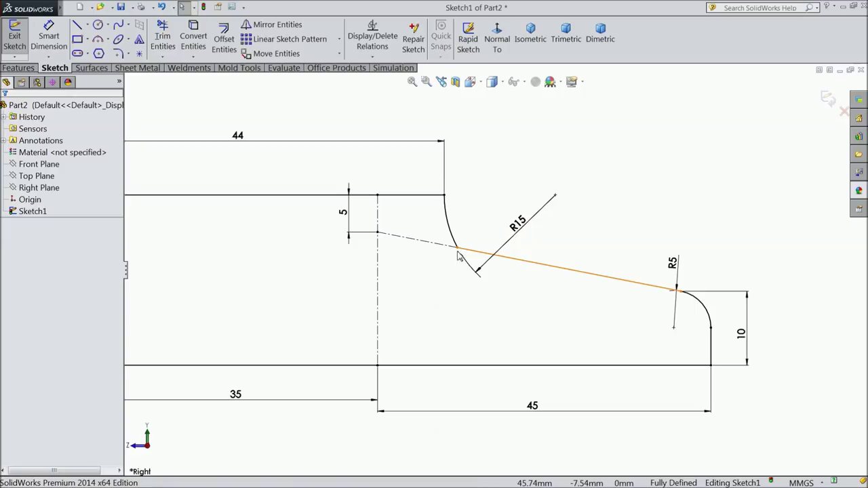
click(450, 232)
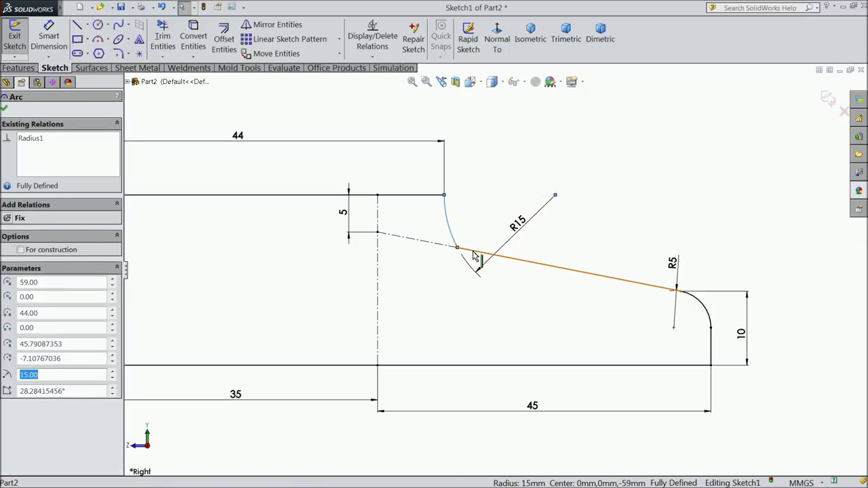
ctrl+click(473, 250)
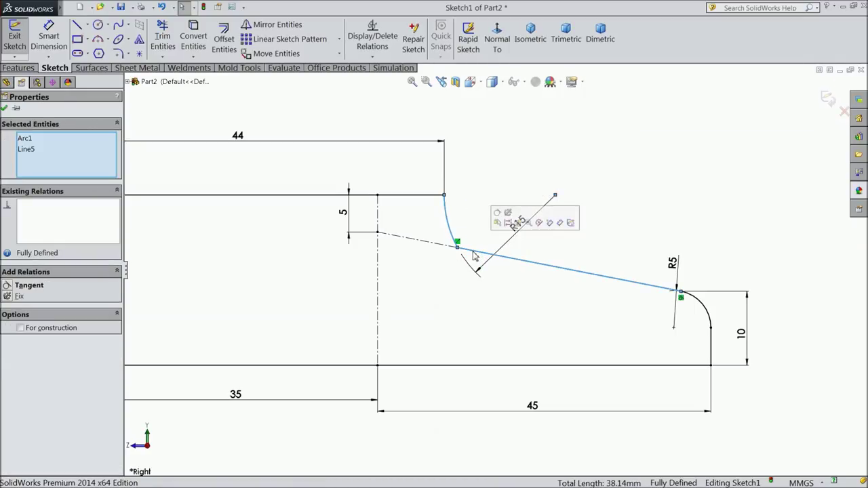
click(500, 214)
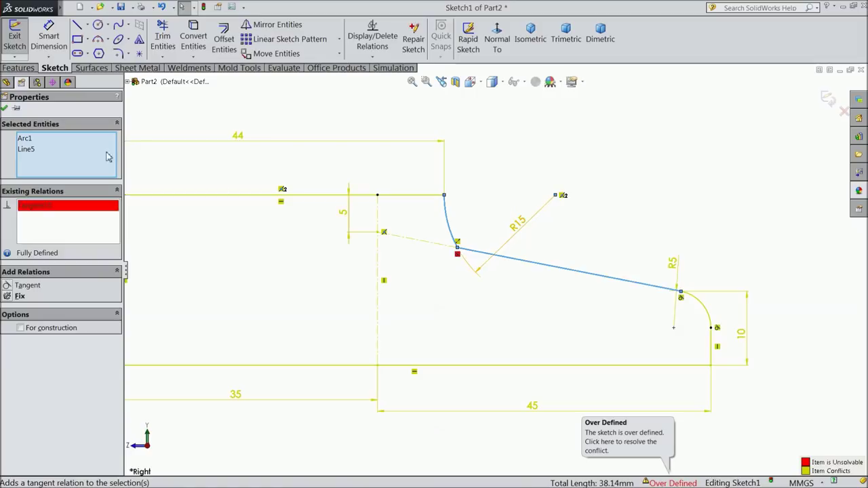
right_click(39, 215)
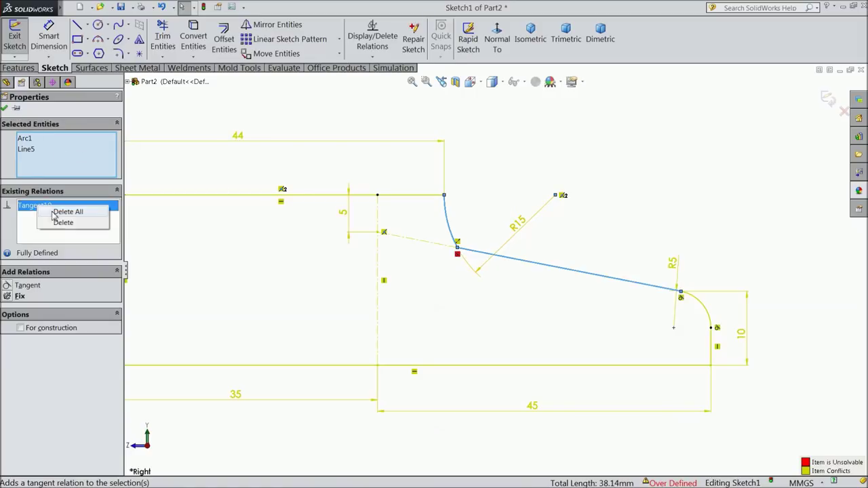
click(56, 225)
click(4, 109)
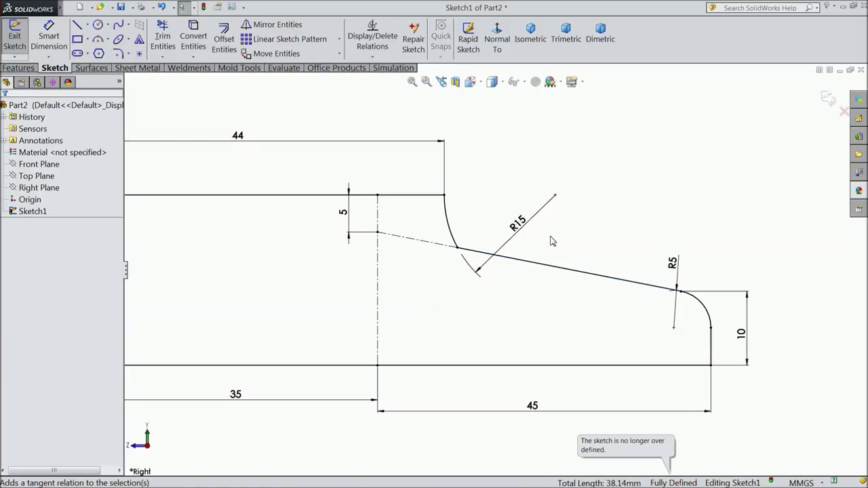
Delete the R15 radius dimension and reapply tangency between the arc and sloped line.
click(518, 226)
key(Delete)
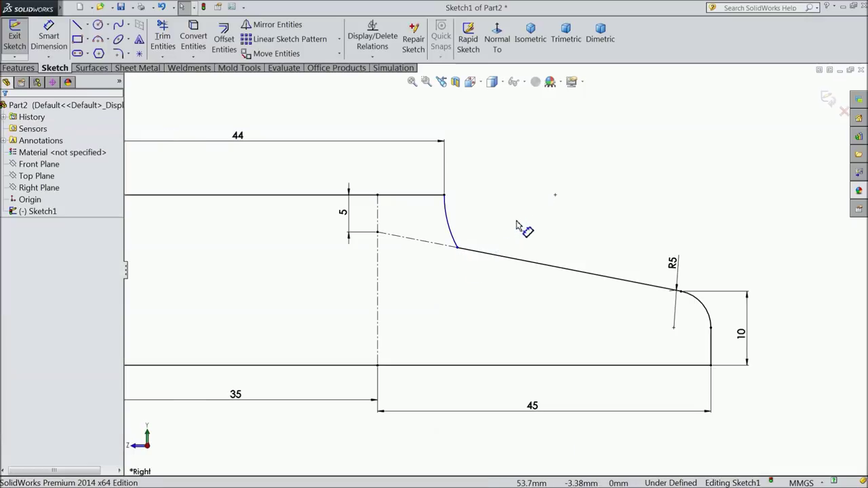
click(450, 234)
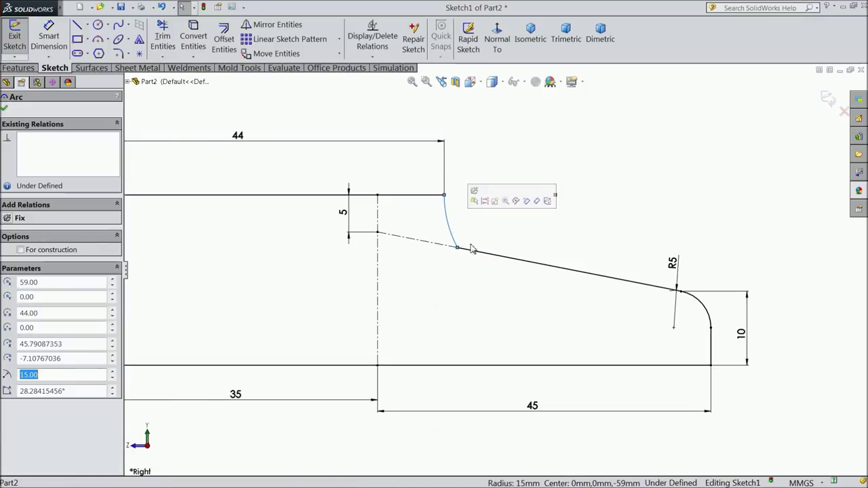
ctrl+click(478, 251)
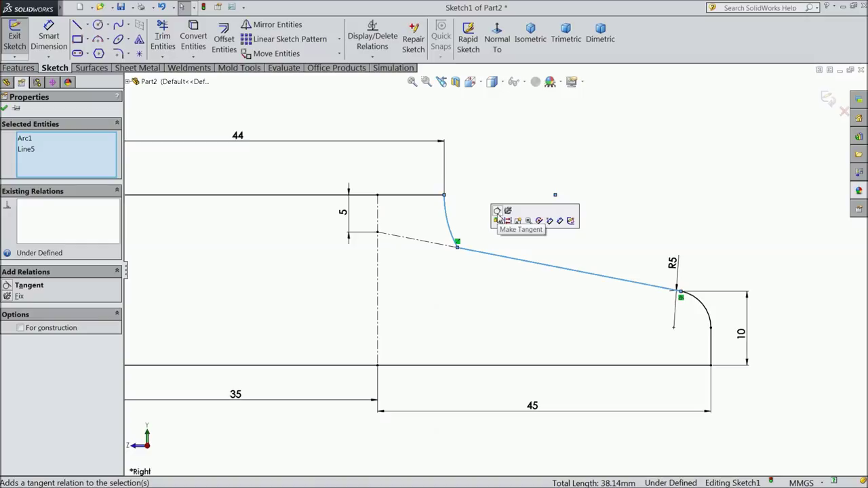
click(497, 211)
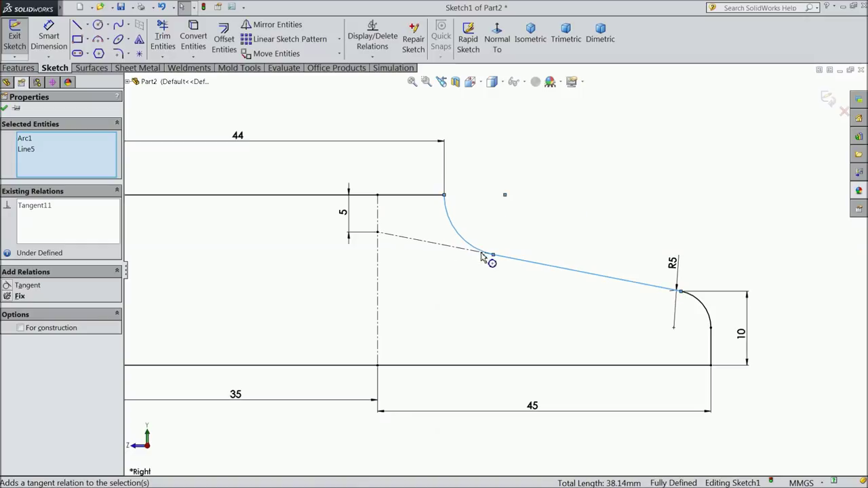
click(5, 108)
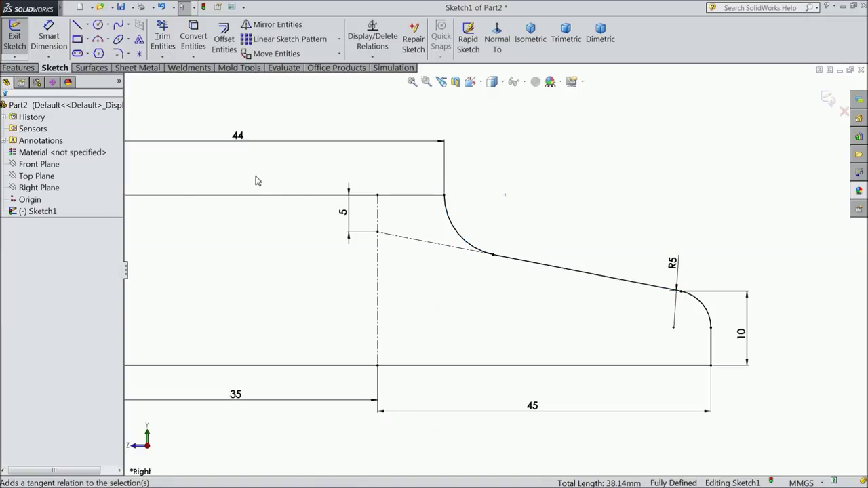
Try an arc radius dimension, discard it as over-defining, and zoom to fit the profile.
click(54, 41)
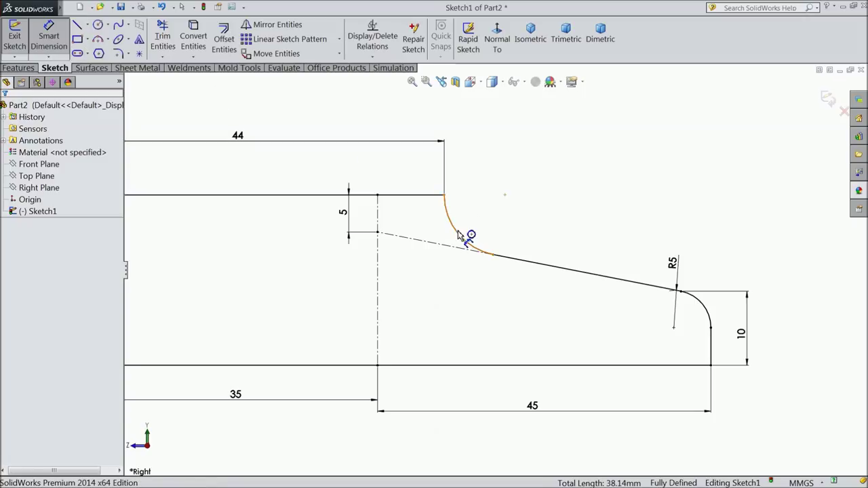
click(459, 234)
click(486, 218)
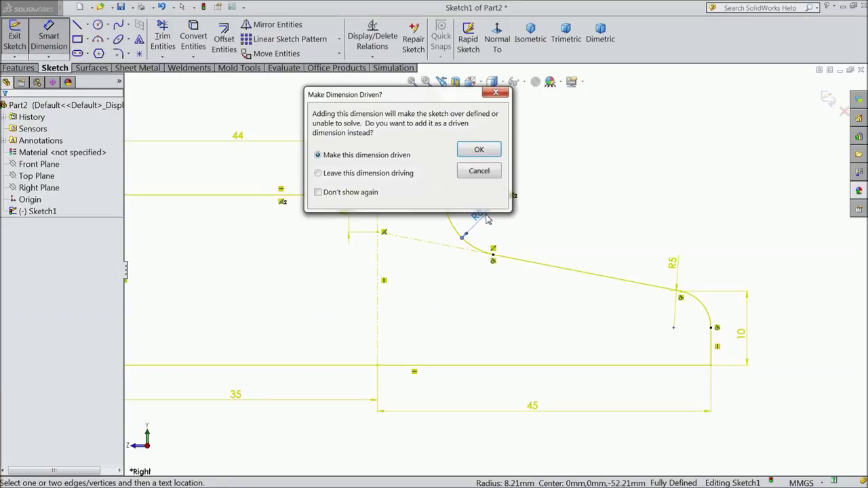
click(479, 173)
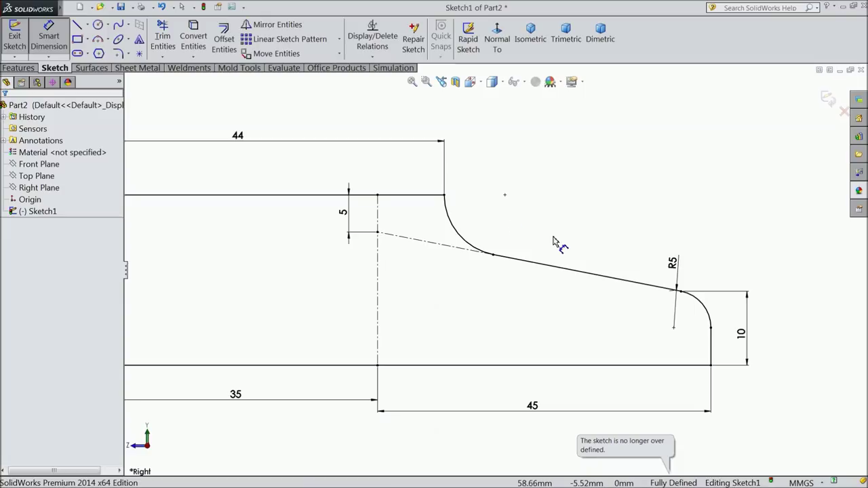
key(z)
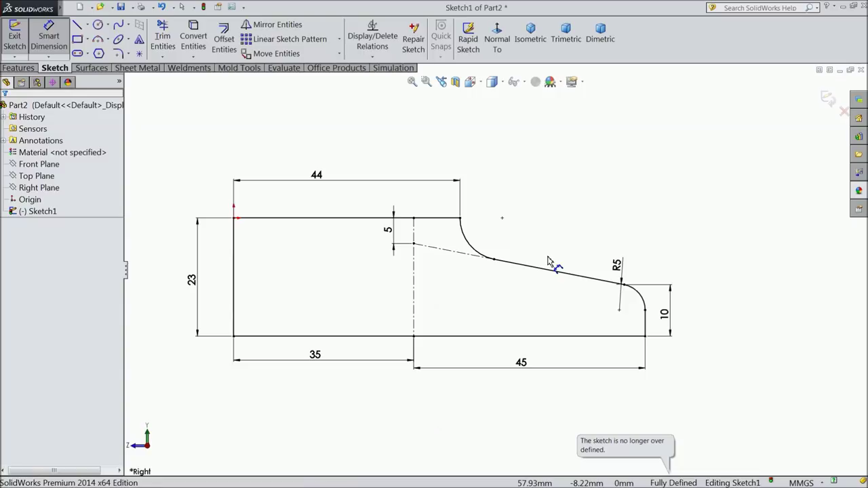
Draw an outward-bulging three-point arc along the left edge with radius 40.
click(99, 39)
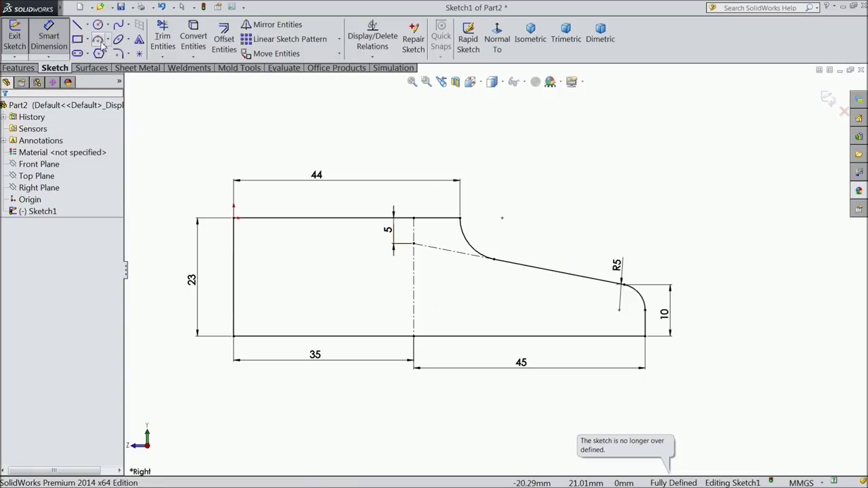
click(234, 217)
click(234, 335)
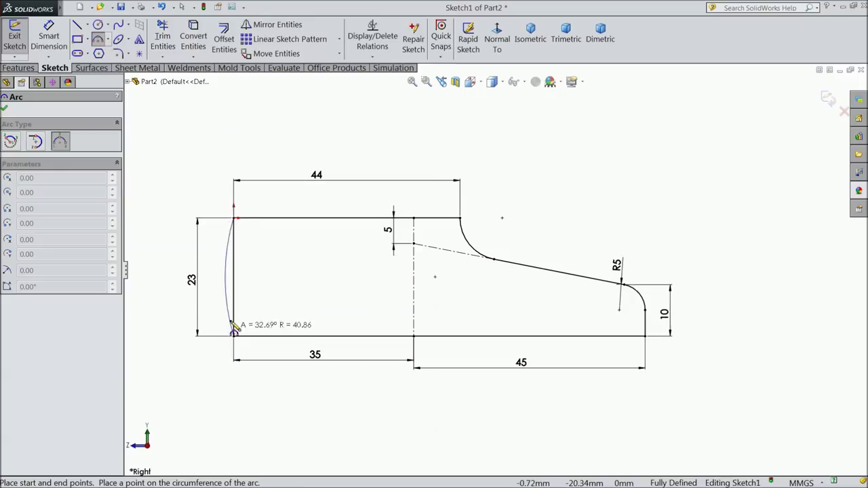
click(215, 277)
click(49, 37)
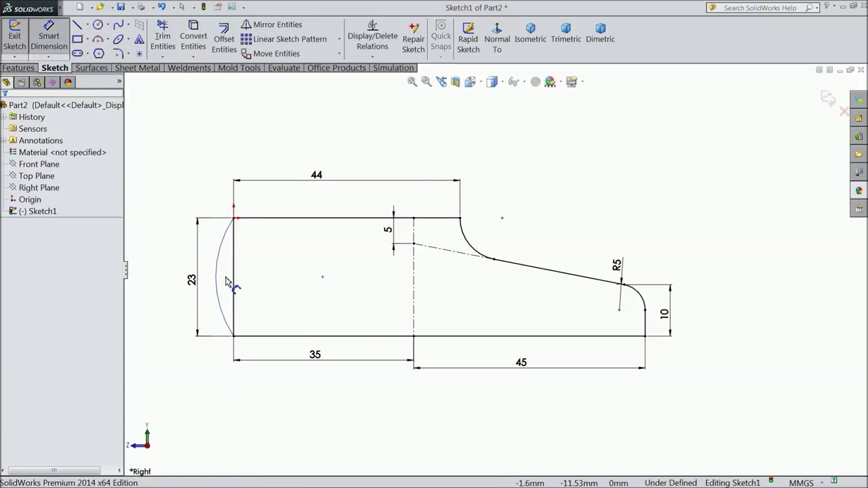
click(217, 276)
click(274, 274)
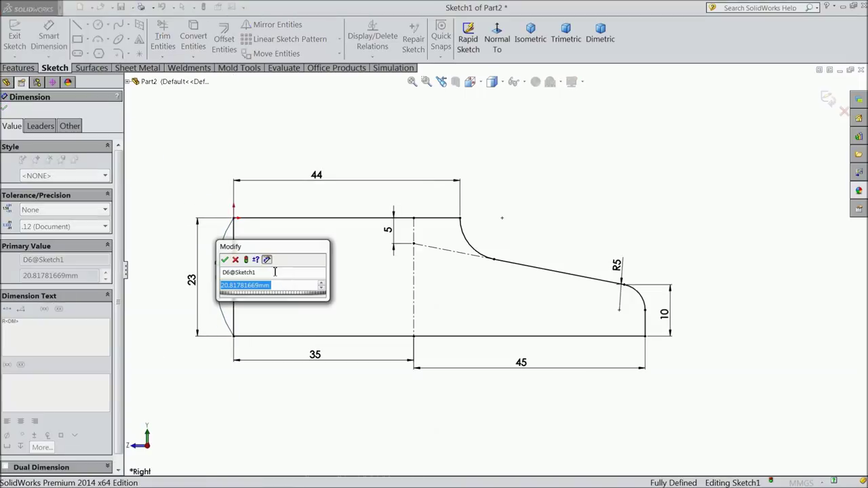
text(40)
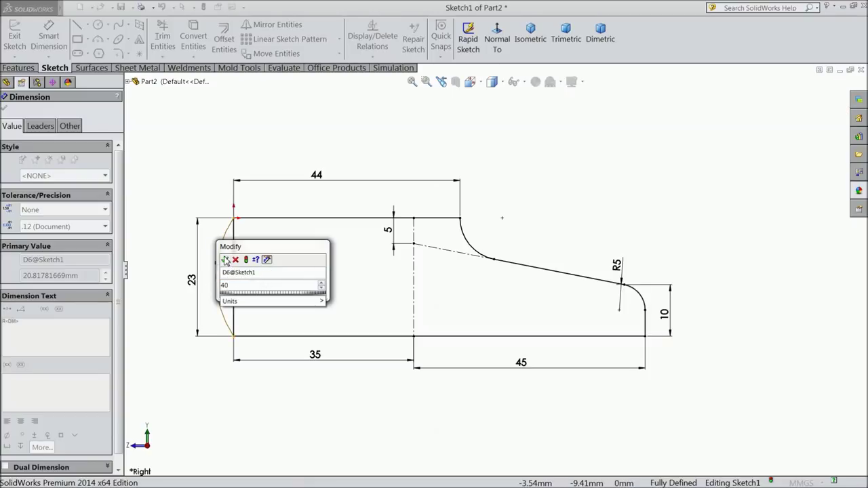
click(226, 260)
click(5, 110)
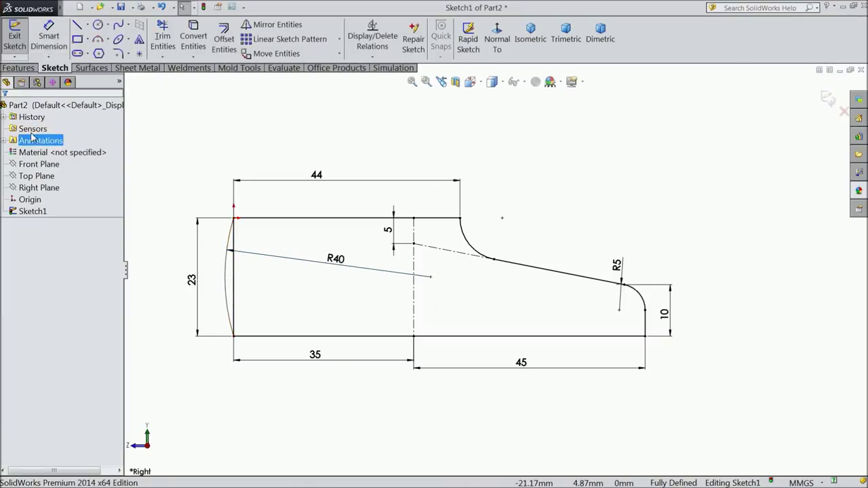
Convert the straight left edge of the profile to construction geometry.
click(235, 273)
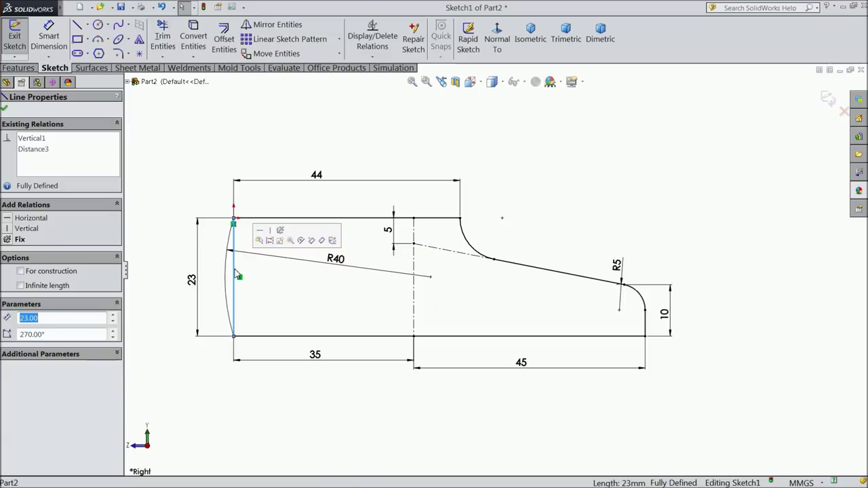
click(279, 240)
click(285, 274)
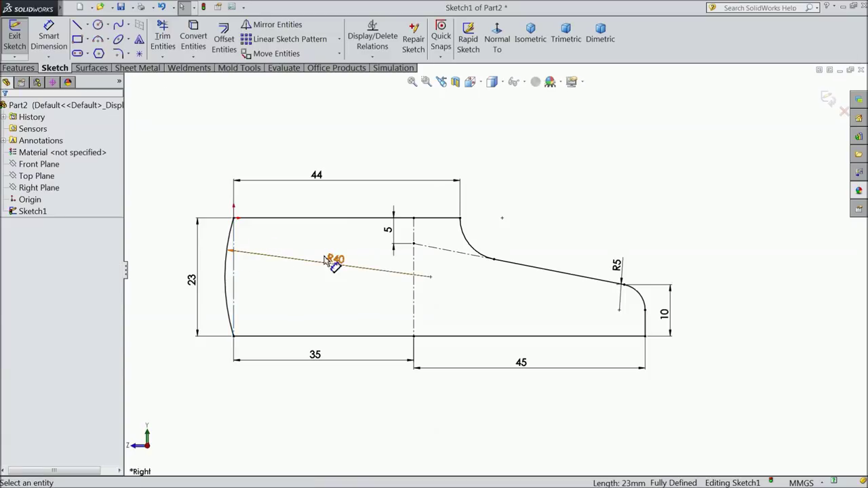
scroll(452, 250, down, 2)
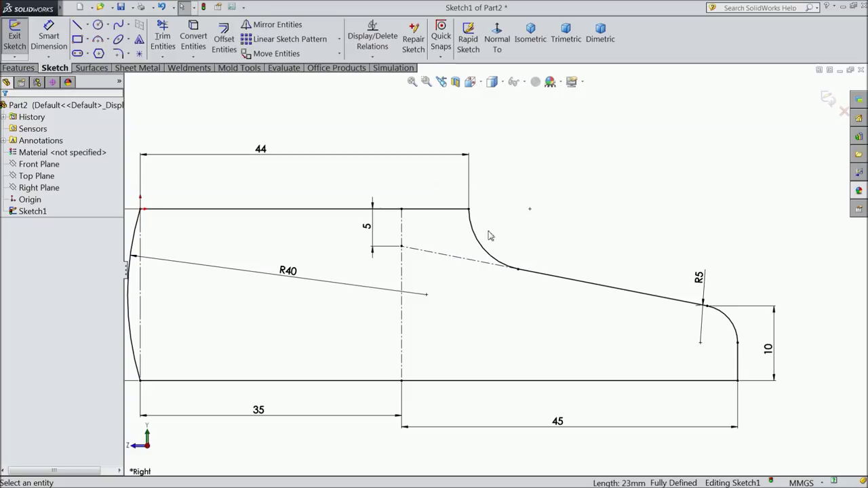
scroll(499, 244, down, 1)
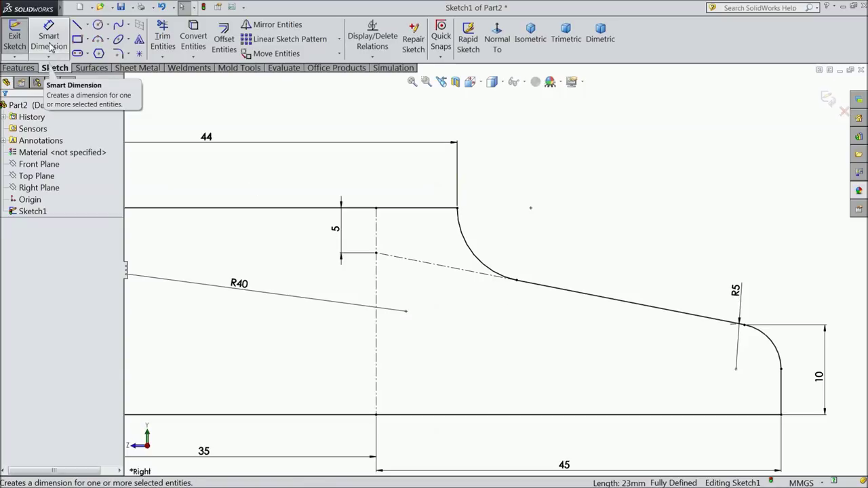
click(49, 45)
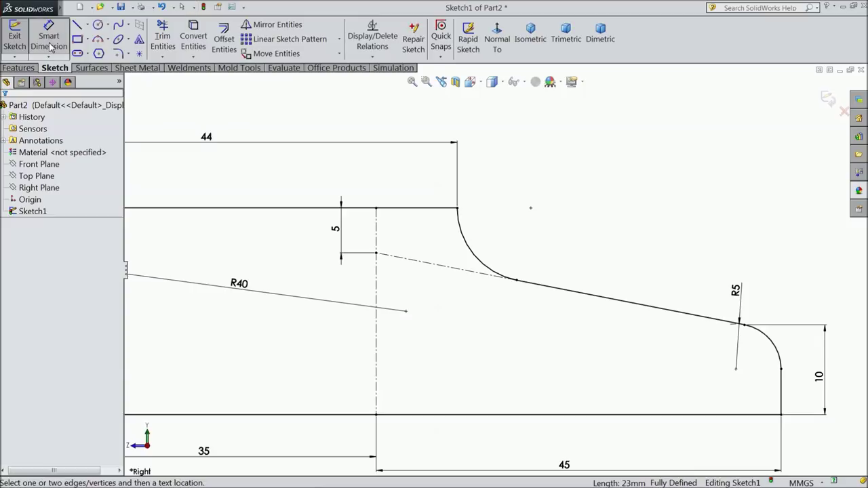
click(467, 254)
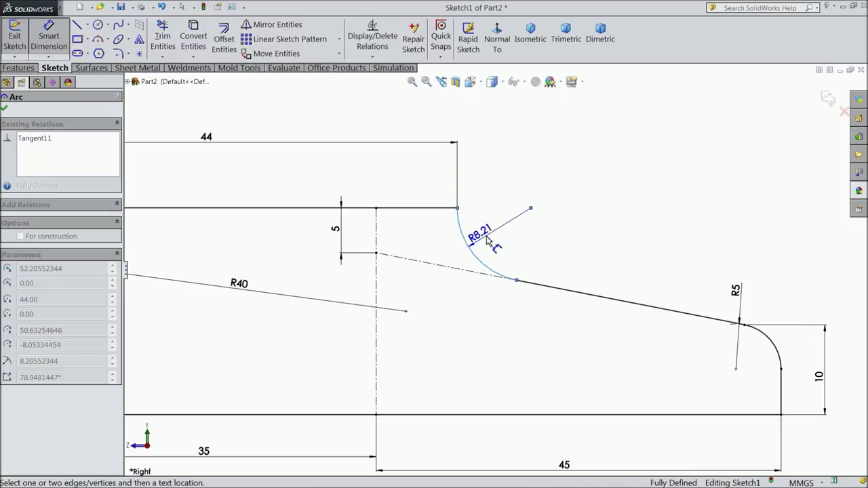
click(493, 237)
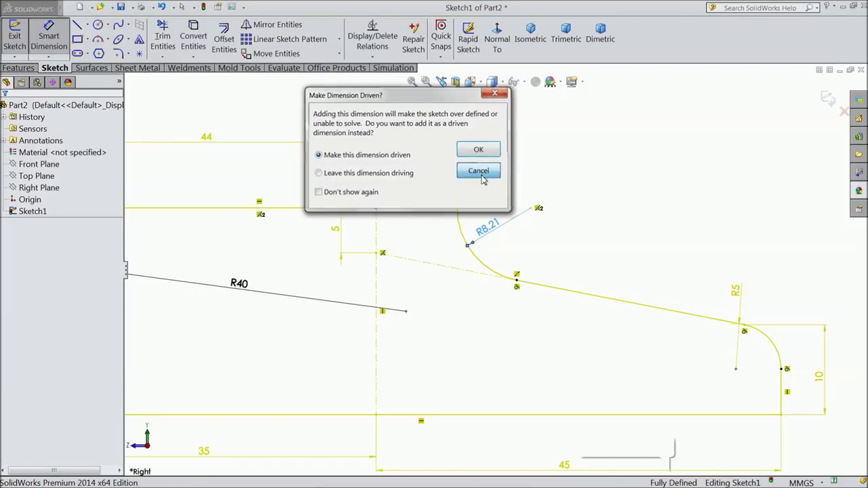
click(479, 172)
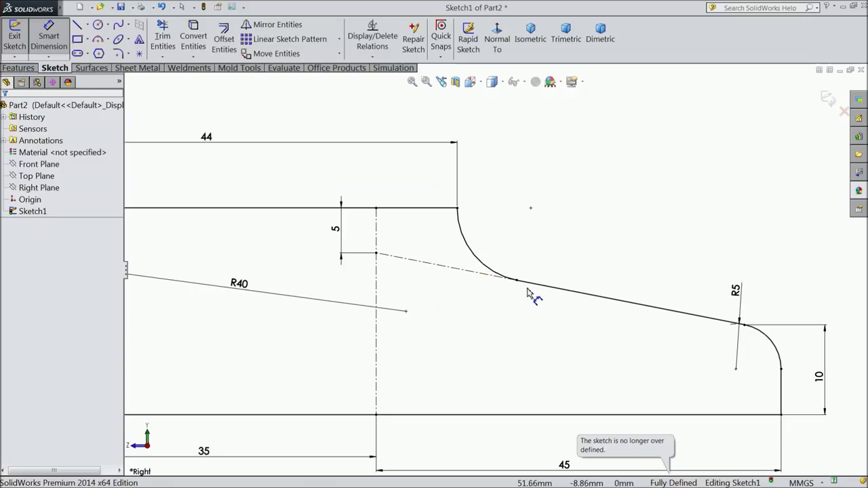
click(48, 49)
click(48, 48)
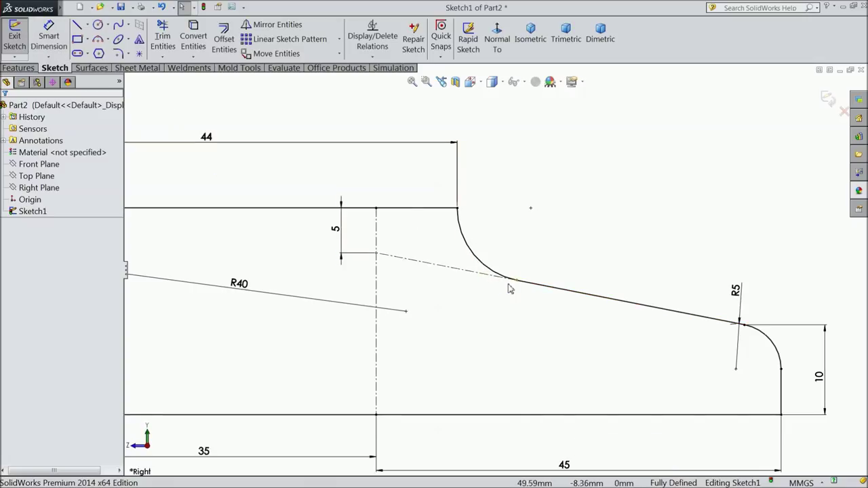
click(518, 282)
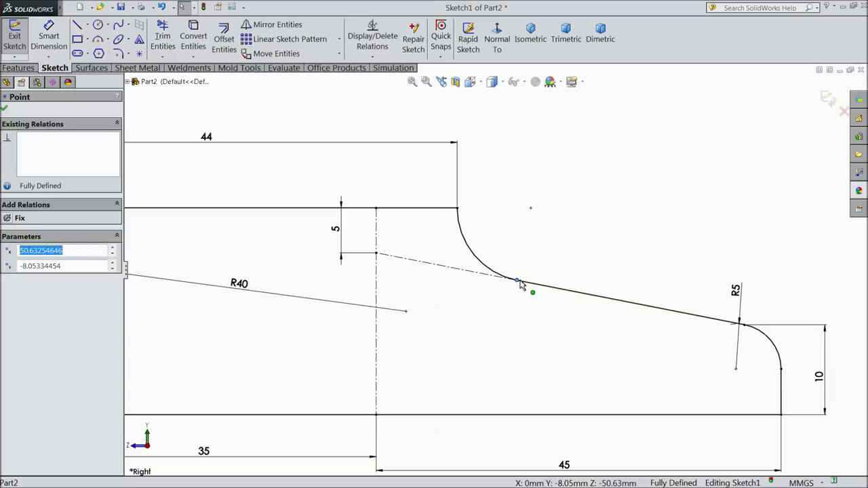
click(530, 288)
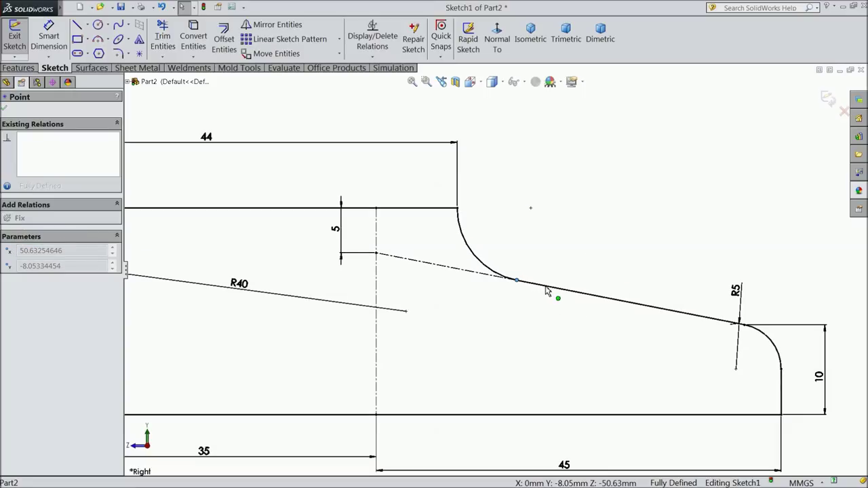
scroll(547, 290, up, 1)
scroll(532, 285, up, 3)
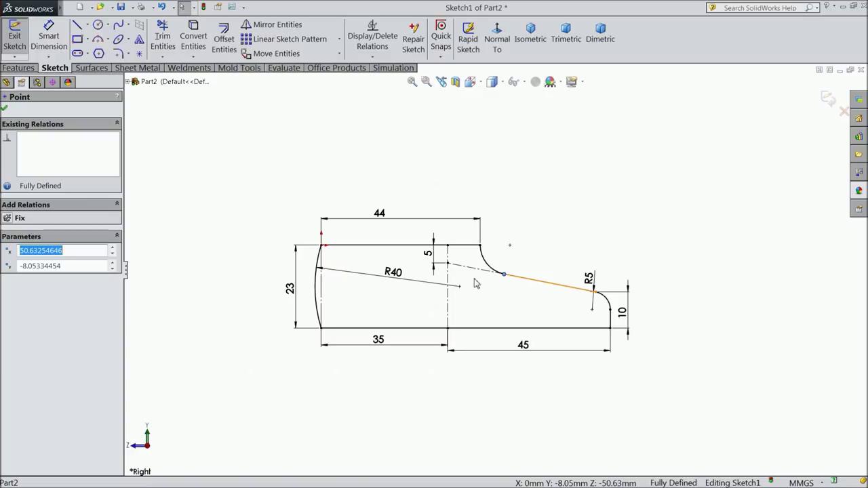
click(514, 234)
click(19, 68)
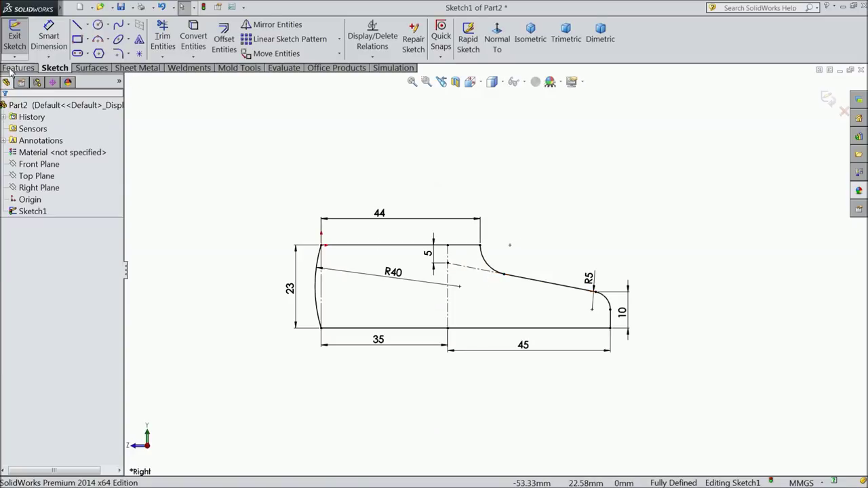
Extrude the profile 24 mm with Mid Plane end condition as Boss-Extrude1.
click(21, 46)
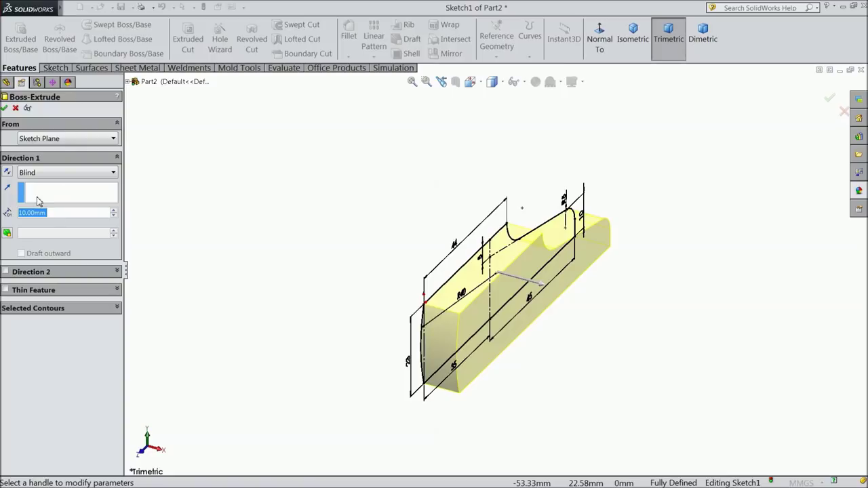
click(40, 178)
click(41, 233)
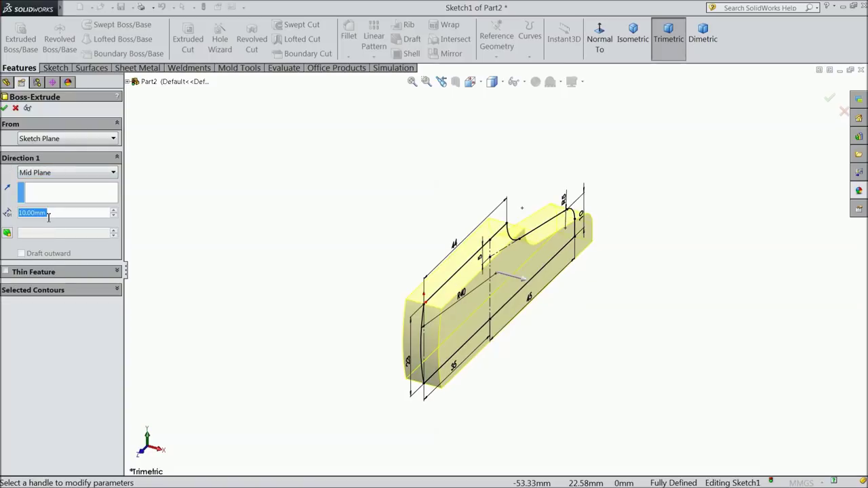
text(24)
key(Return)
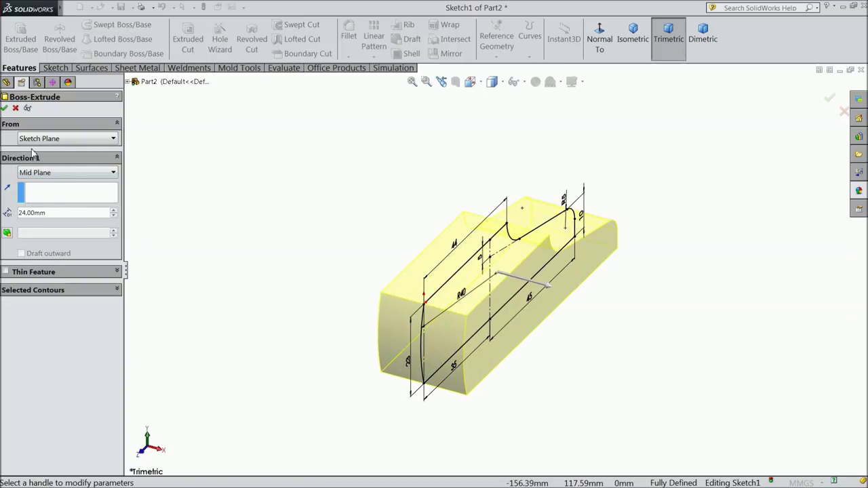
click(6, 108)
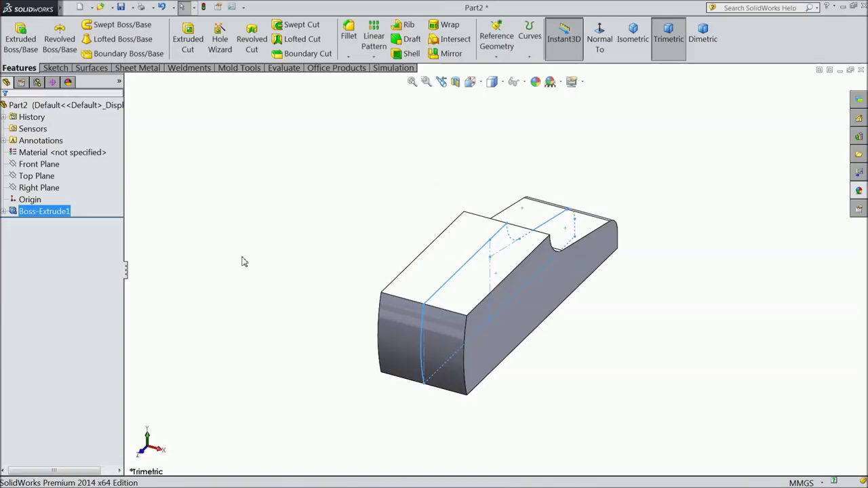
Start a face-on sketch on the Right Plane and draw a corner rectangle below the profile.
click(45, 187)
click(42, 176)
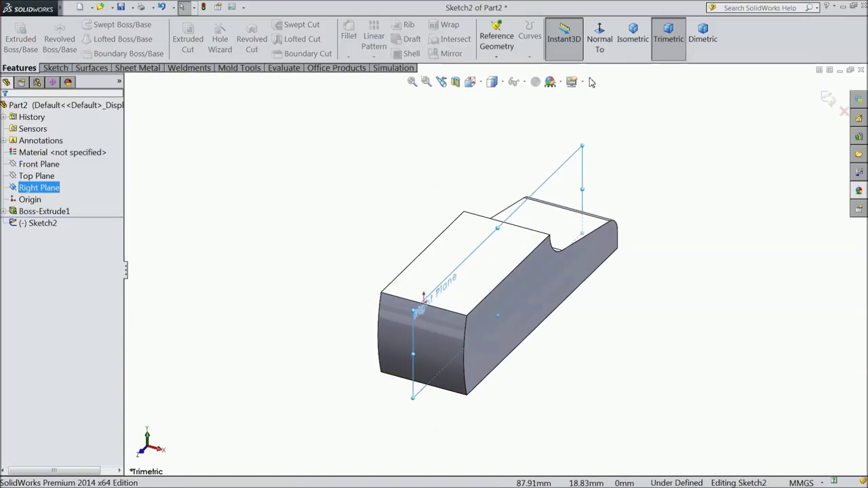
click(599, 39)
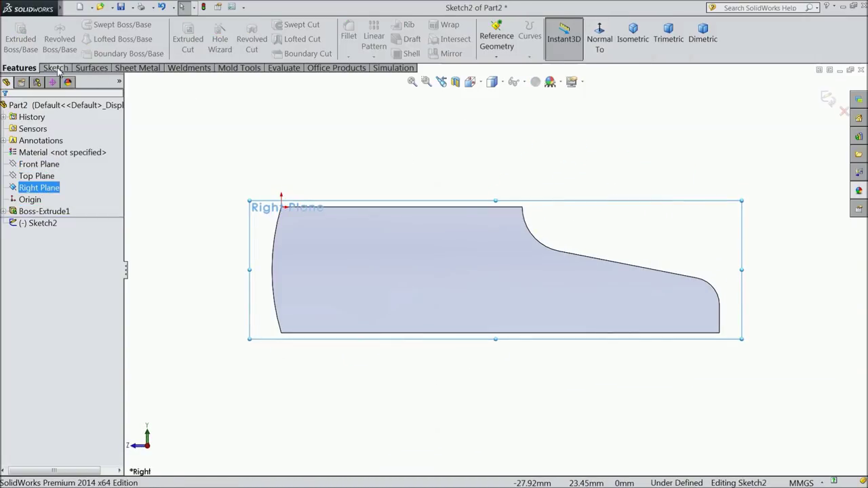
click(57, 68)
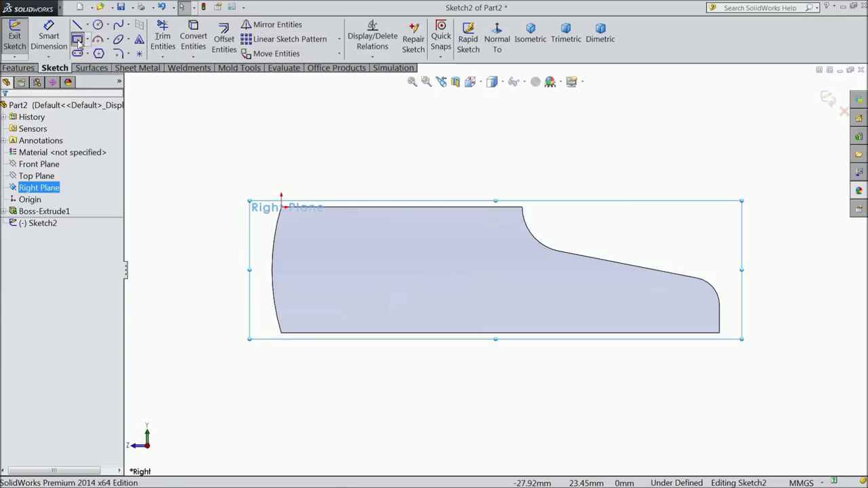
click(77, 39)
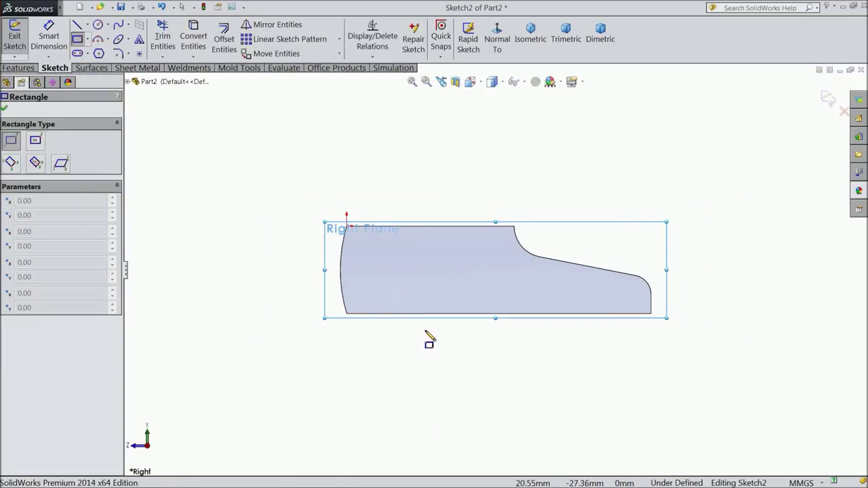
scroll(425, 333, up, 2)
scroll(426, 292, up, 1)
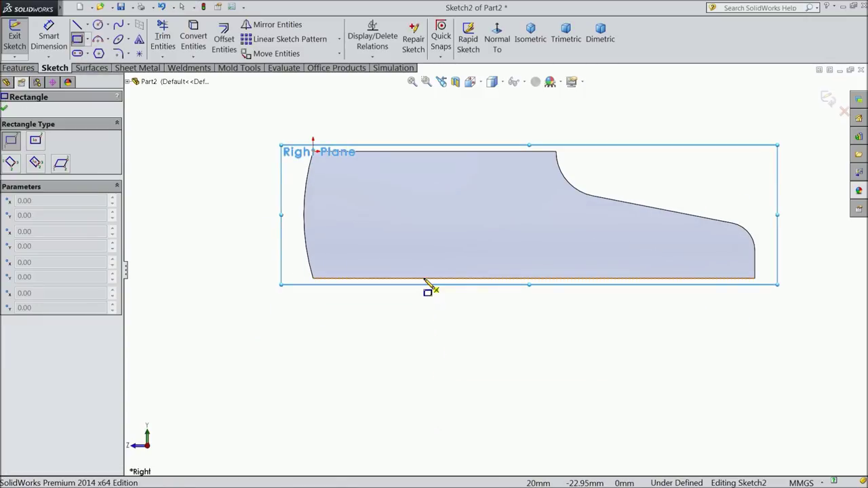
click(424, 277)
click(495, 435)
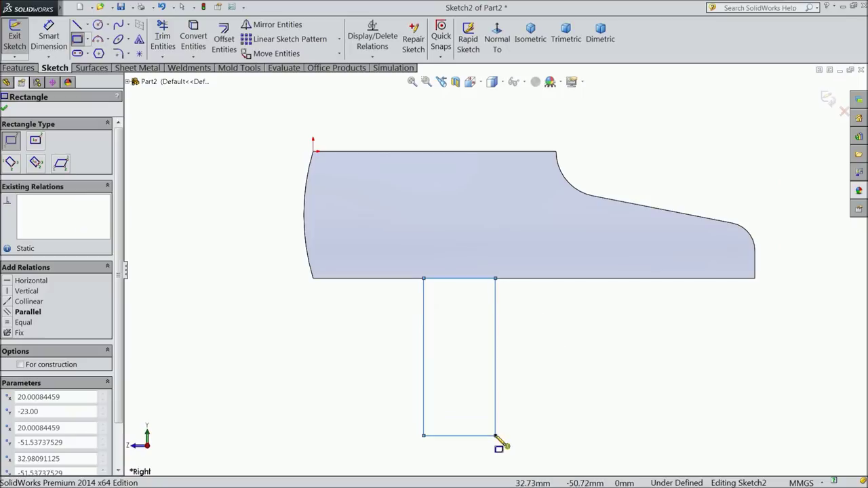
Dimension the rectangle 52 tall and 20 wide.
click(49, 37)
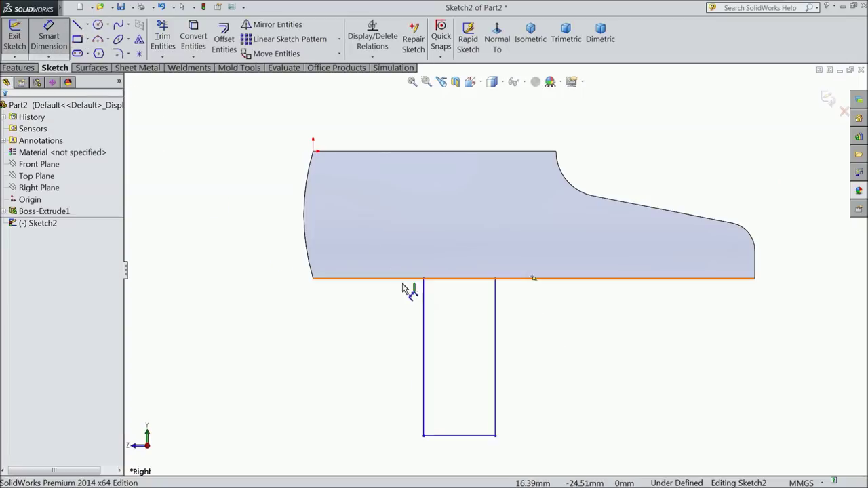
click(495, 359)
click(545, 359)
text(52)
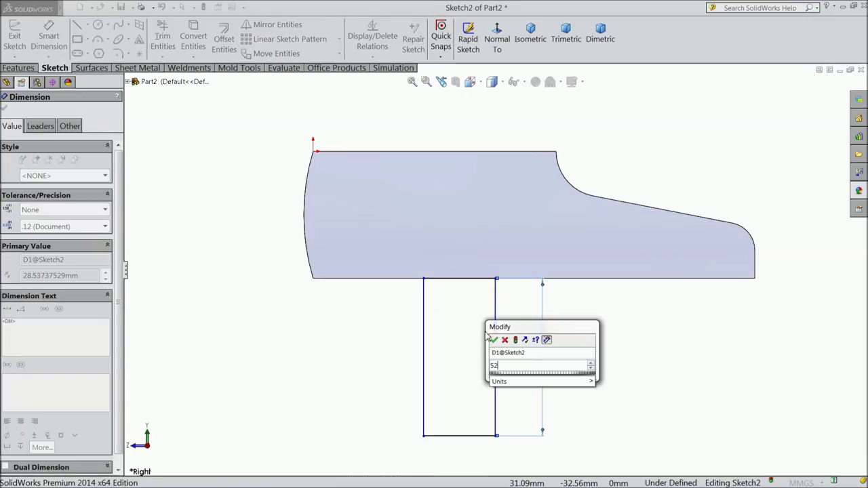
click(492, 340)
click(458, 279)
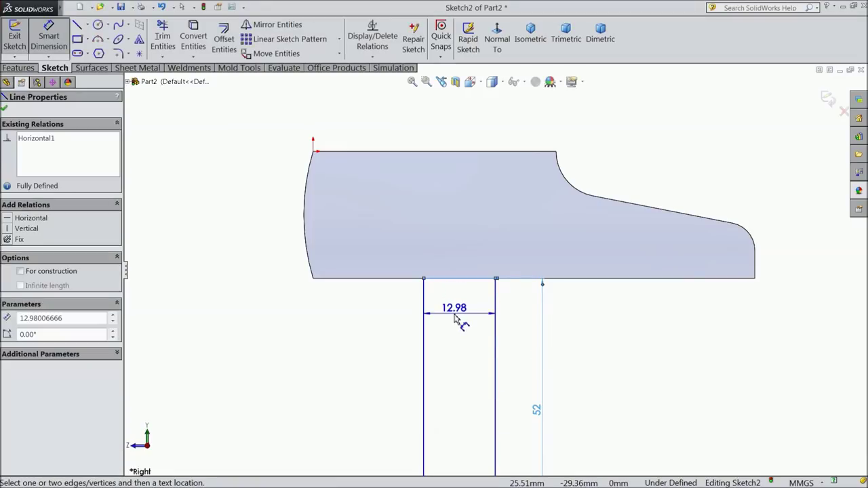
click(454, 318)
text(20)
click(406, 303)
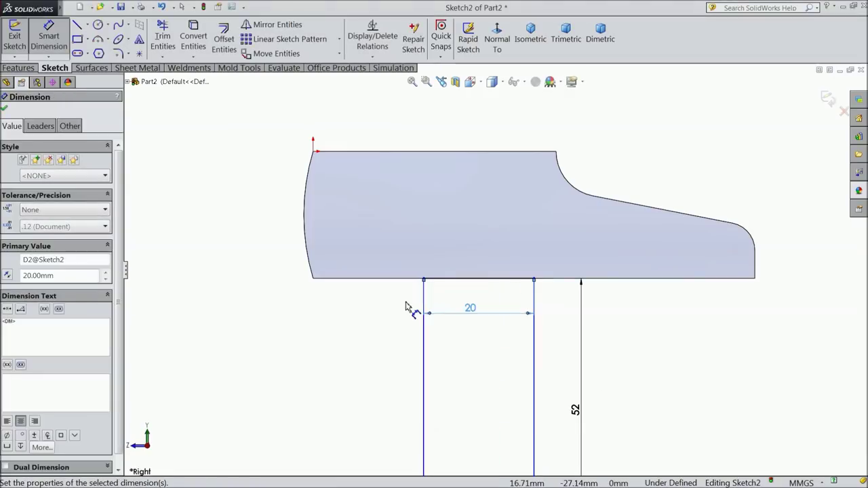
Draw a vertical centerline down from the rectangle's top-edge midpoint.
click(88, 25)
click(94, 53)
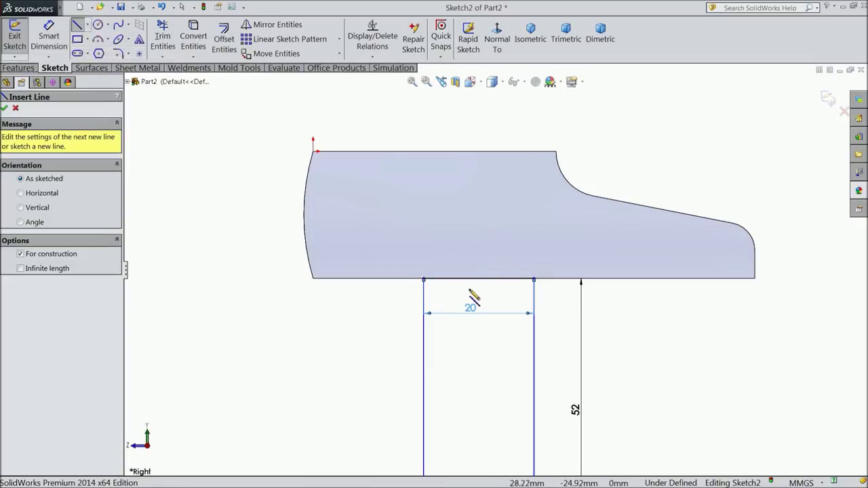
click(478, 278)
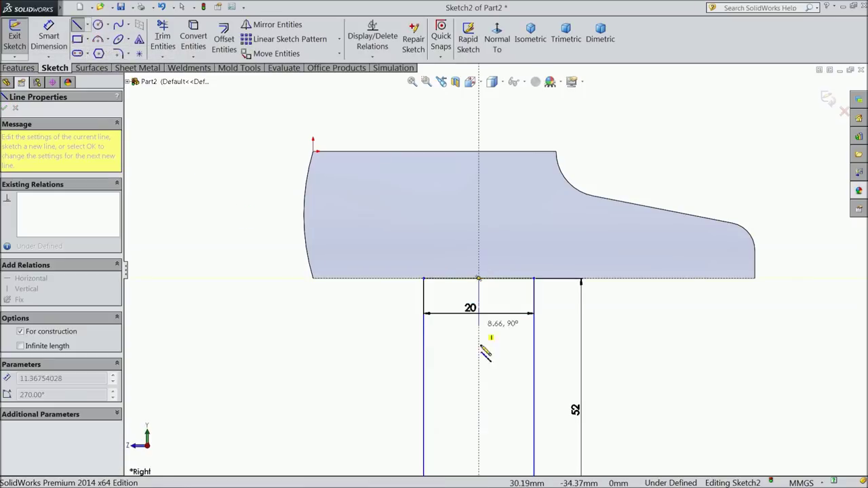
right_click(479, 375)
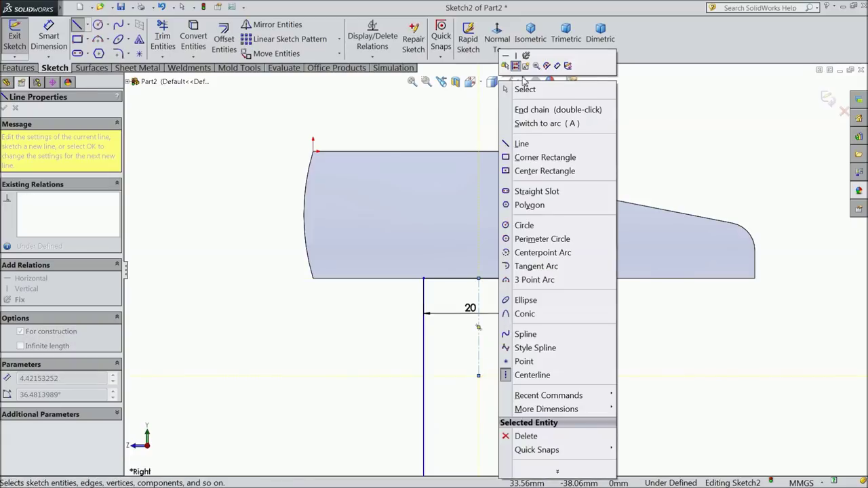
click(519, 88)
Dimension the centerline 35 from the profile's bottom-left corner and fit the sketch in view.
click(42, 41)
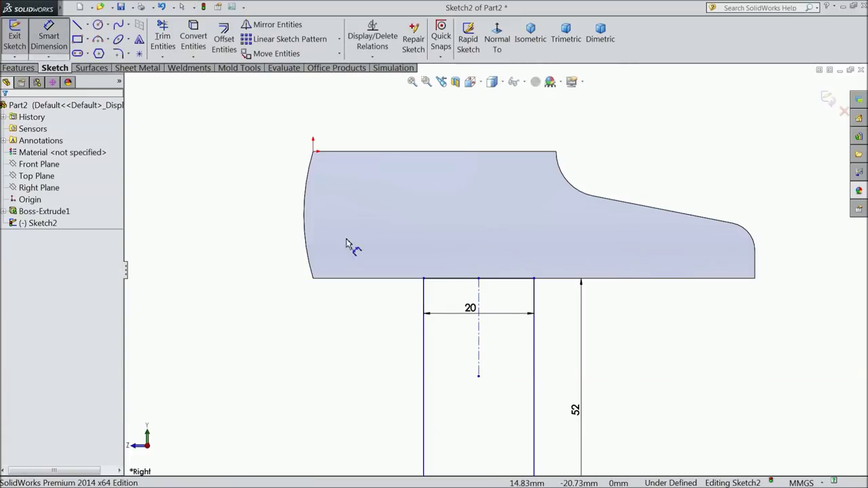
click(480, 292)
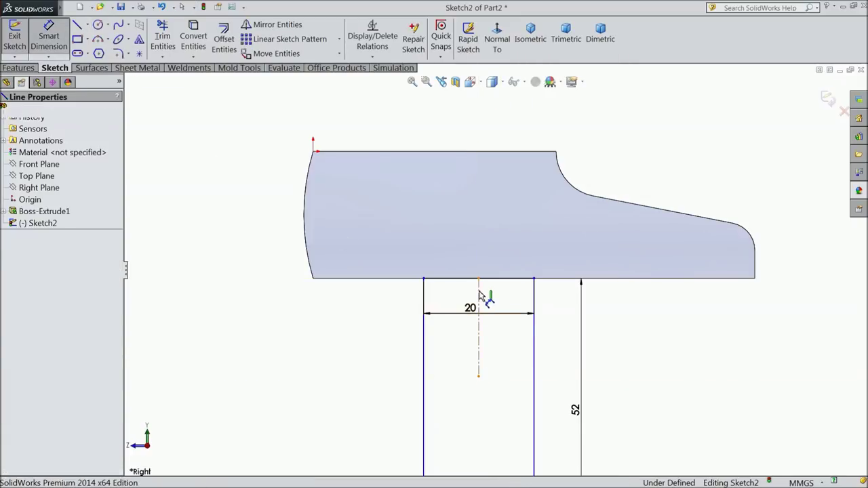
click(313, 278)
click(378, 337)
text(35)
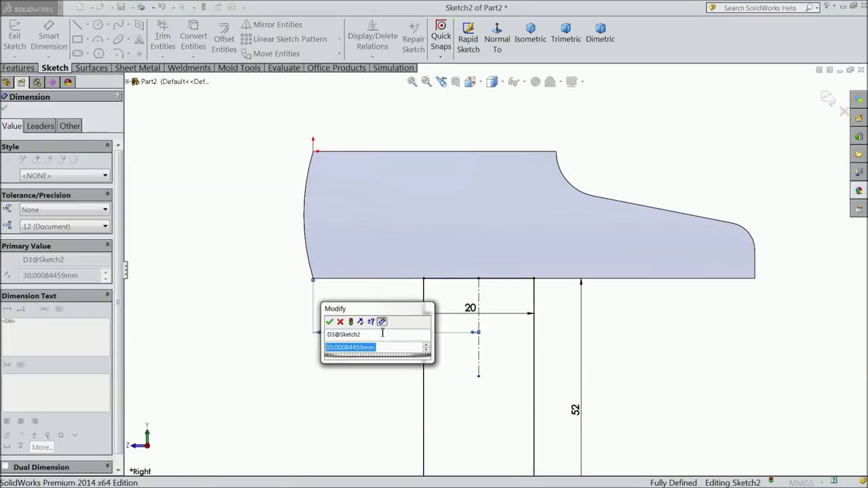
click(329, 322)
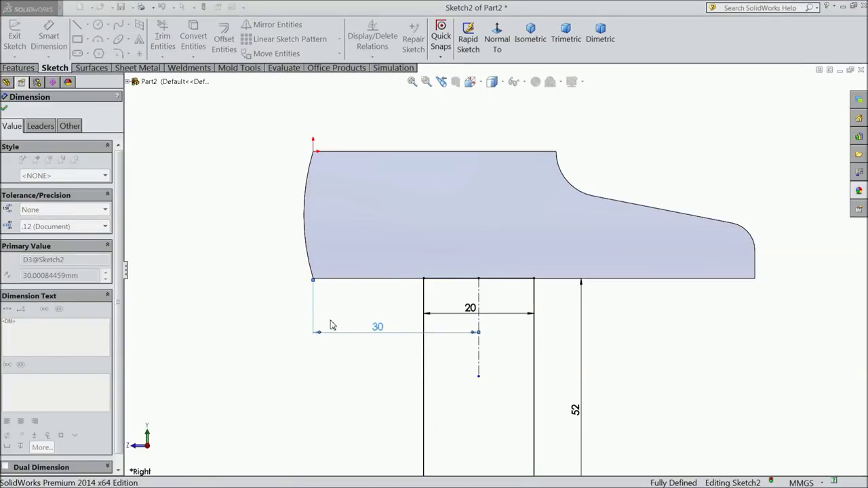
click(6, 110)
key(f)
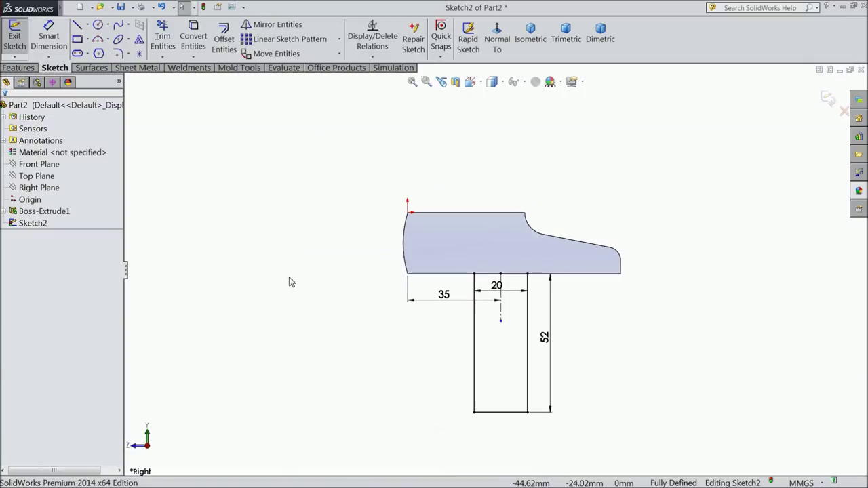
click(10, 70)
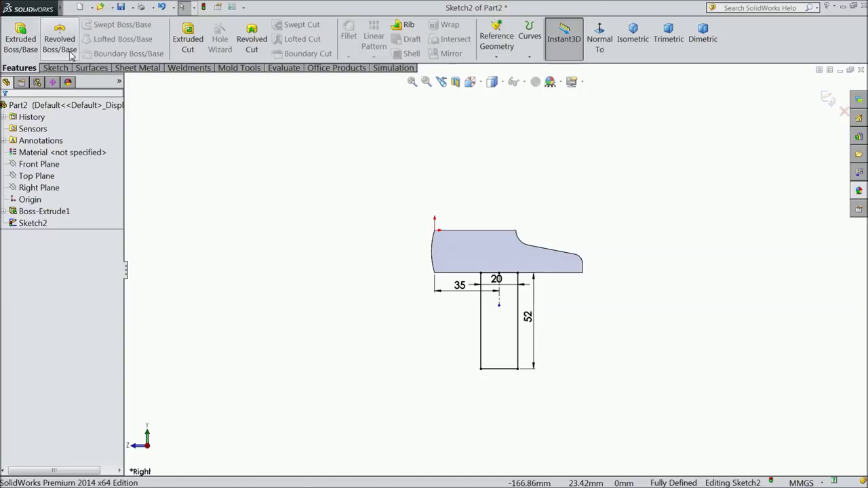
Extrude the 20 × 52 rectangle 12 mm Mid Plane into the stem, Boss-Extrude2.
click(20, 38)
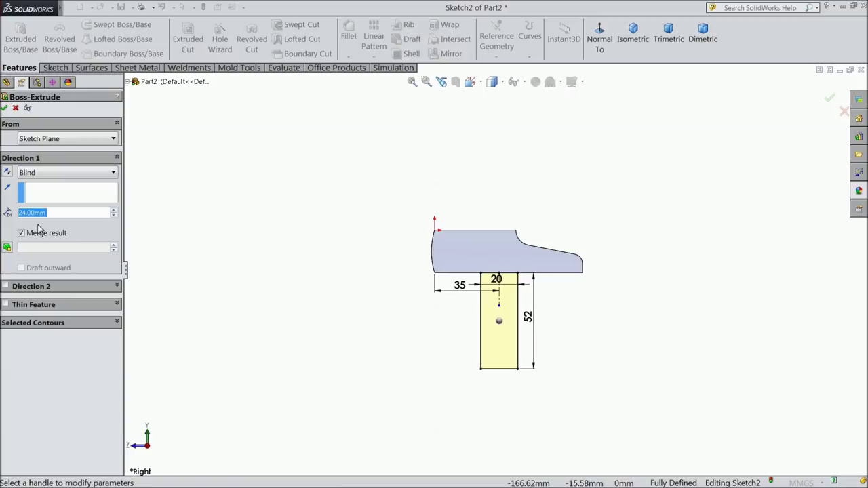
text(12)
key(Tab)
click(54, 175)
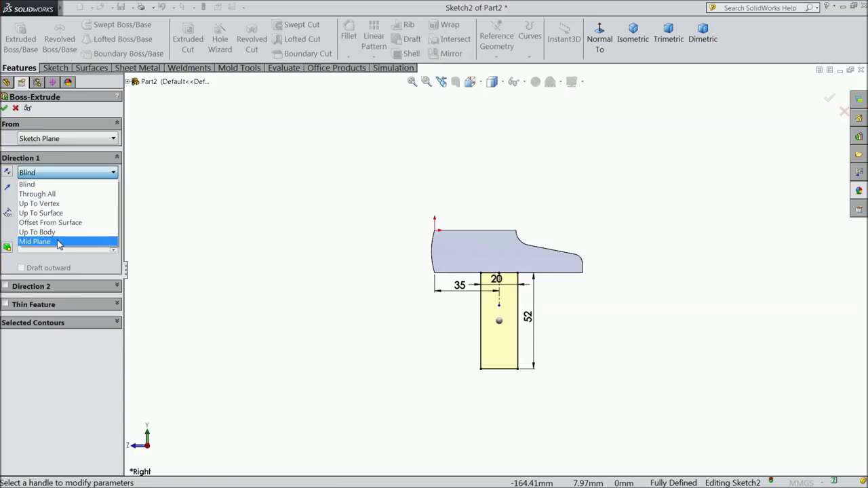
click(39, 242)
mouse_move(171, 196)
middle_down()
mouse_move(296, 239)
mouse_move(300, 310)
mouse_move(304, 299)
middle_up()
click(4, 109)
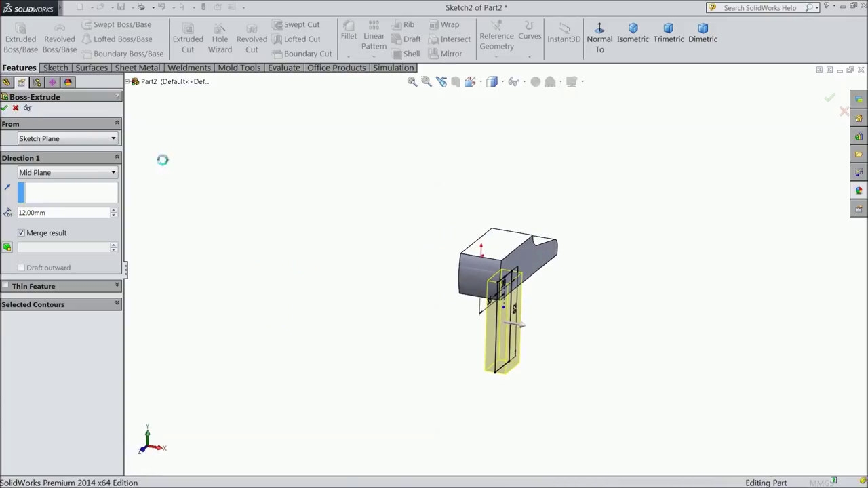
scroll(574, 298, down, 3)
mouse_move(574, 299)
middle_down()
mouse_move(479, 213)
mouse_move(499, 265)
mouse_move(533, 296)
mouse_move(486, 299)
middle_up()
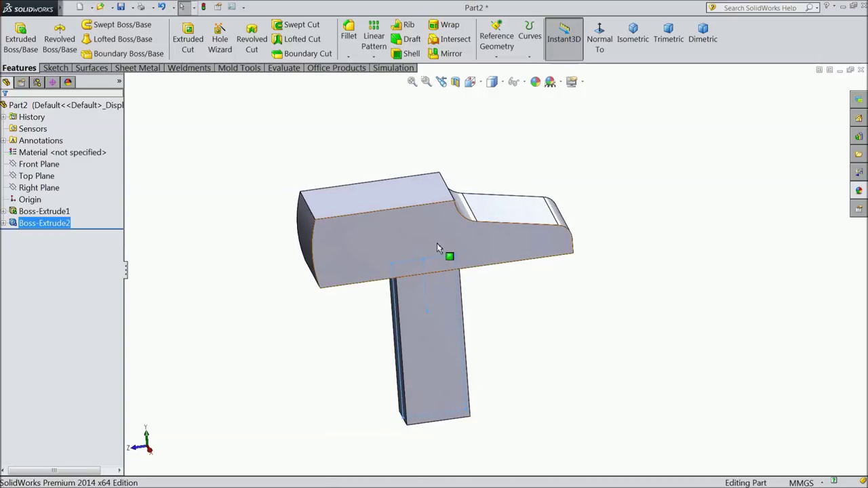
Reopen Sketch1 under Boss-Extrude1 for editing, viewed normal to the sketch plane.
click(5, 211)
click(40, 223)
click(35, 199)
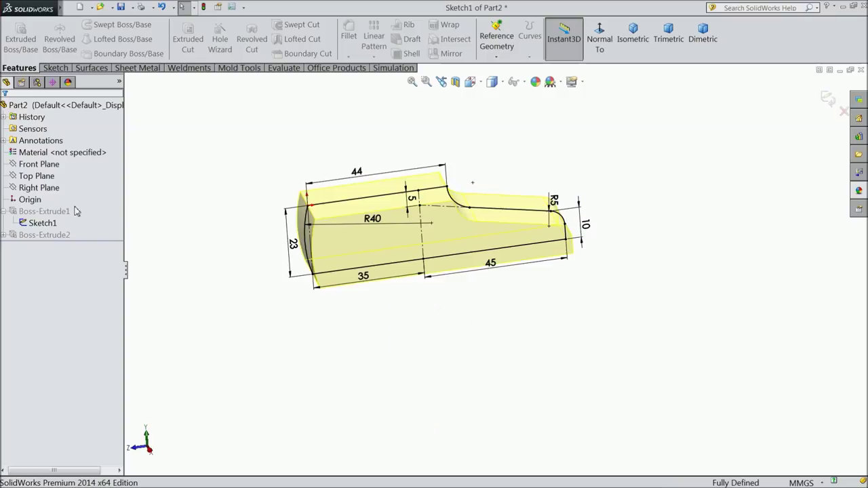
click(600, 42)
scroll(582, 248, down, 2)
scroll(562, 254, down, 2)
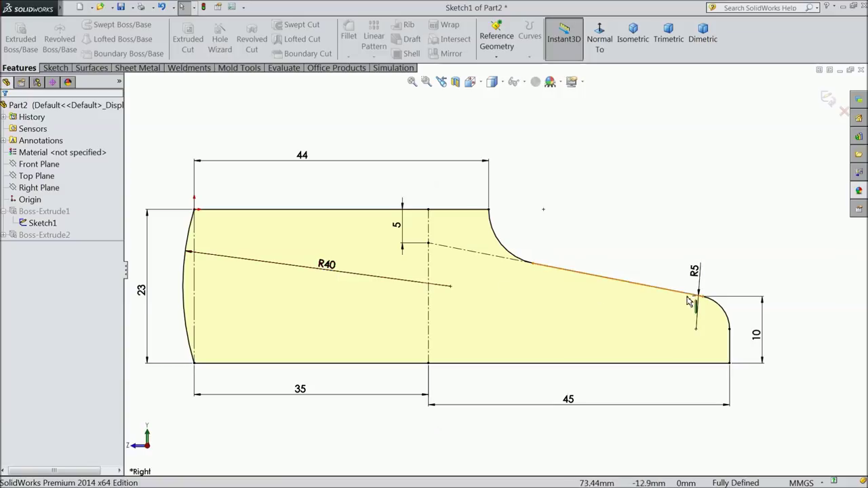
Delete the tangent relation between the concave arc and the sloped line.
click(533, 264)
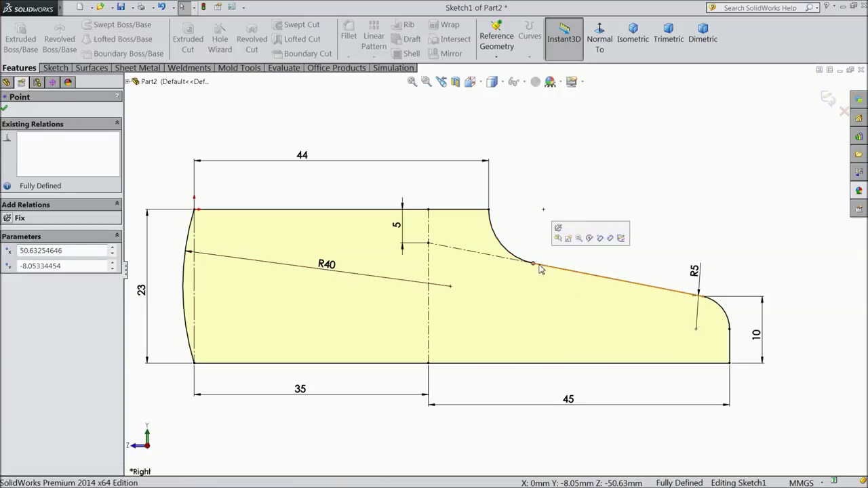
click(541, 271)
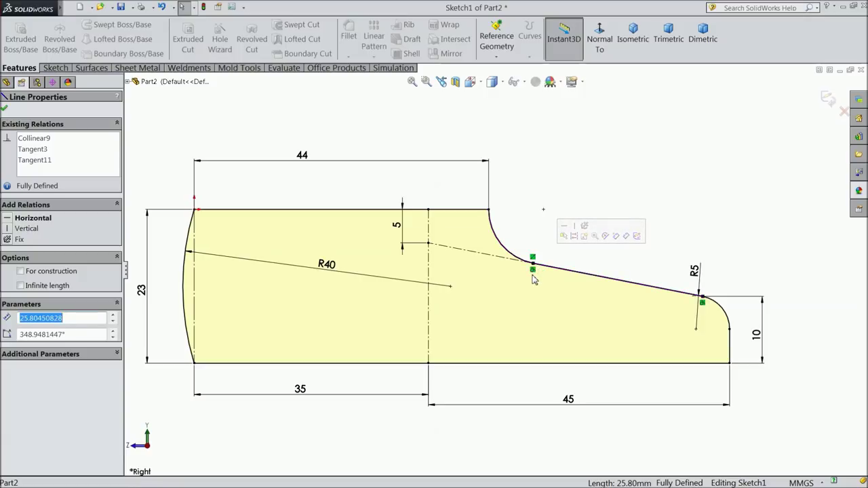
key(Escape)
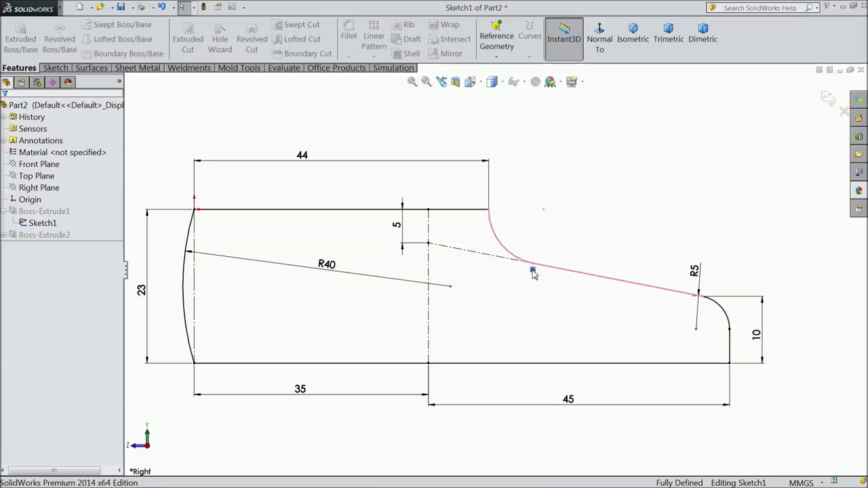
click(532, 272)
key(Delete)
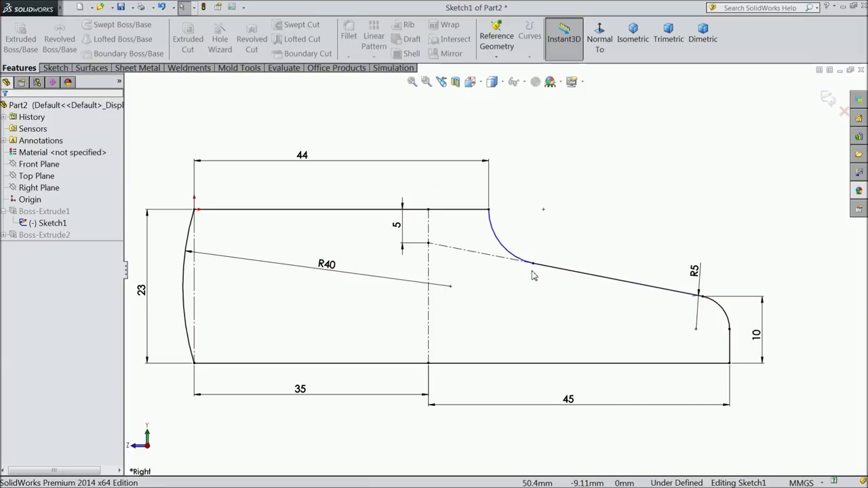
click(55, 67)
Dimension the concave arc to a radius of 15.
click(49, 37)
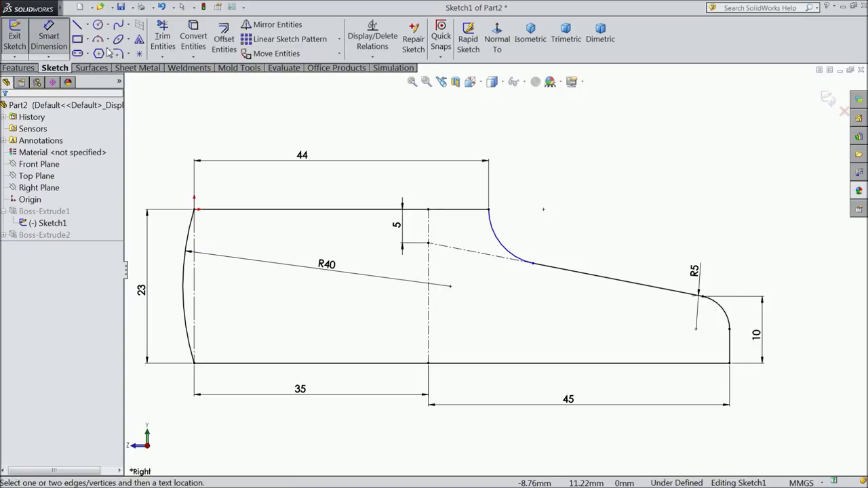
click(505, 249)
click(522, 234)
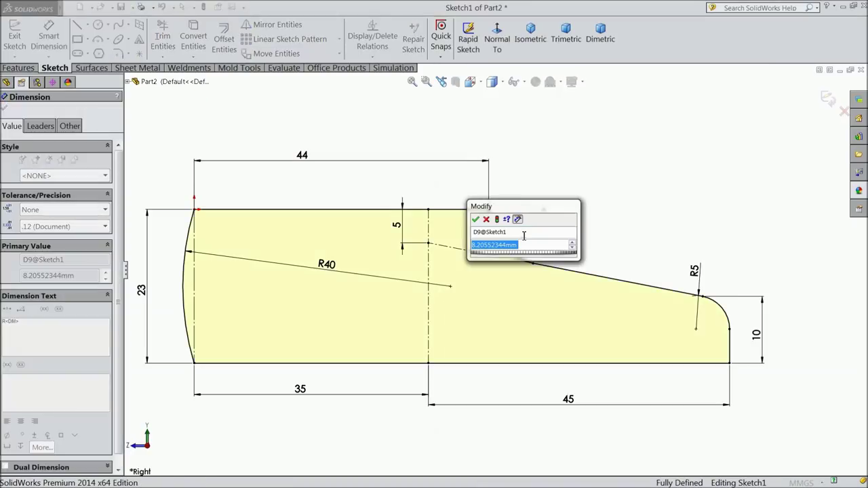
text(15)
click(476, 219)
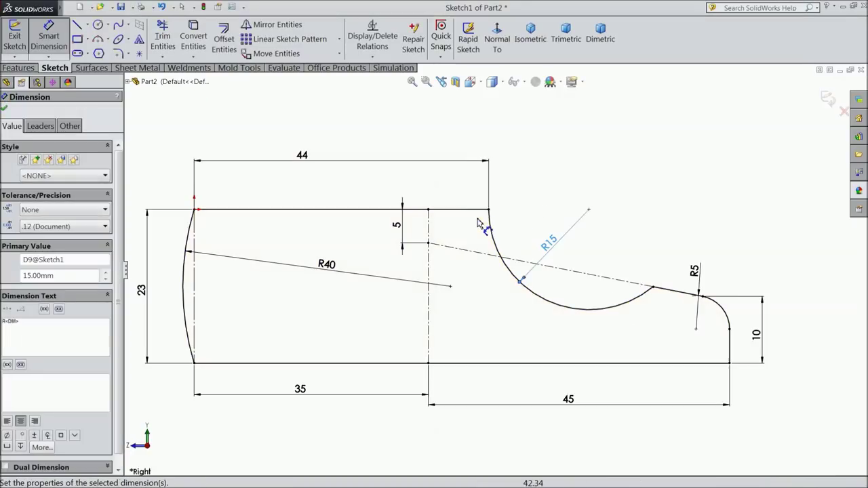
click(5, 110)
Select and delete the R15 concave arc, confirming the deletion.
scroll(620, 313, down, 1)
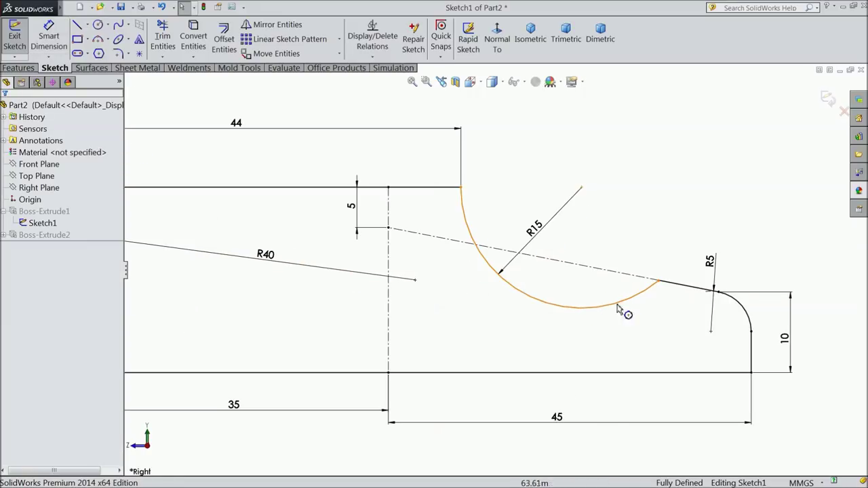
click(658, 283)
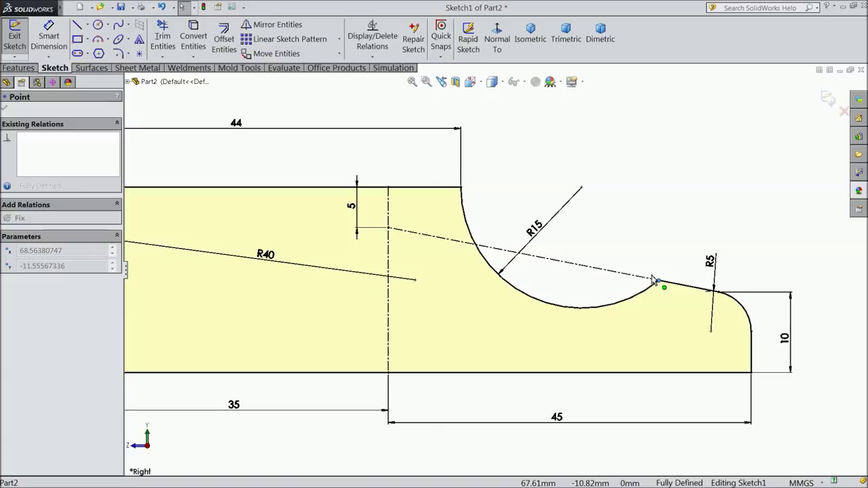
click(571, 307)
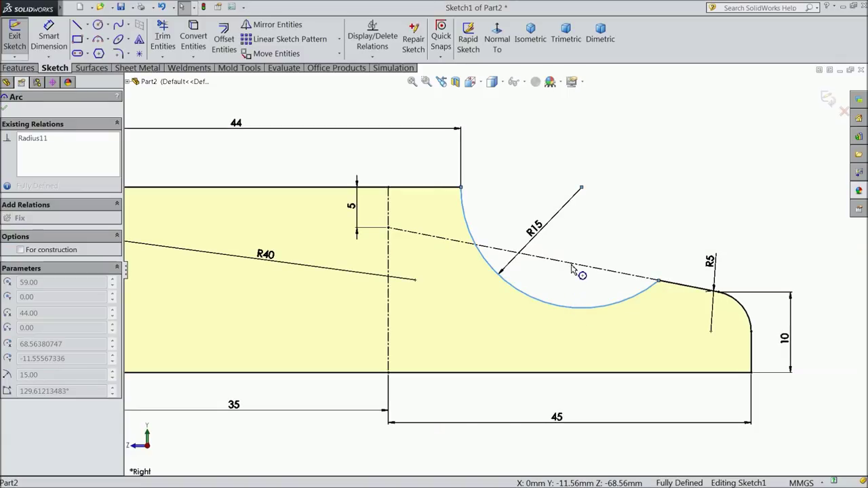
click(513, 268)
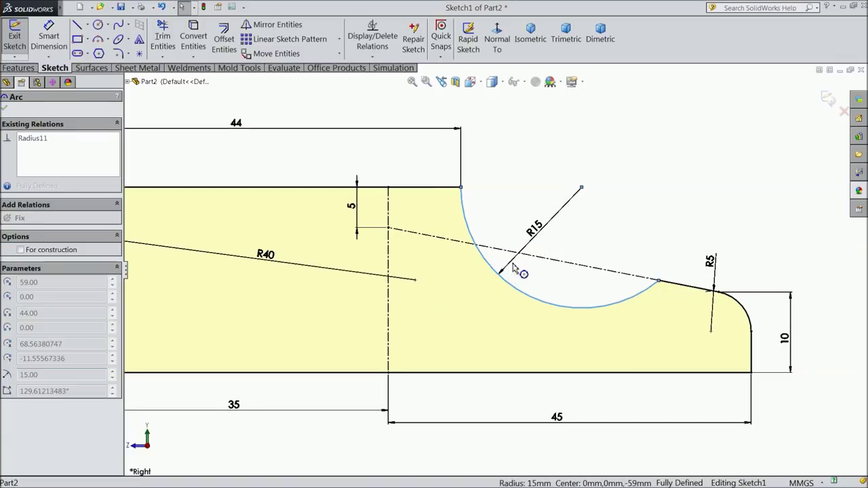
click(658, 281)
click(642, 279)
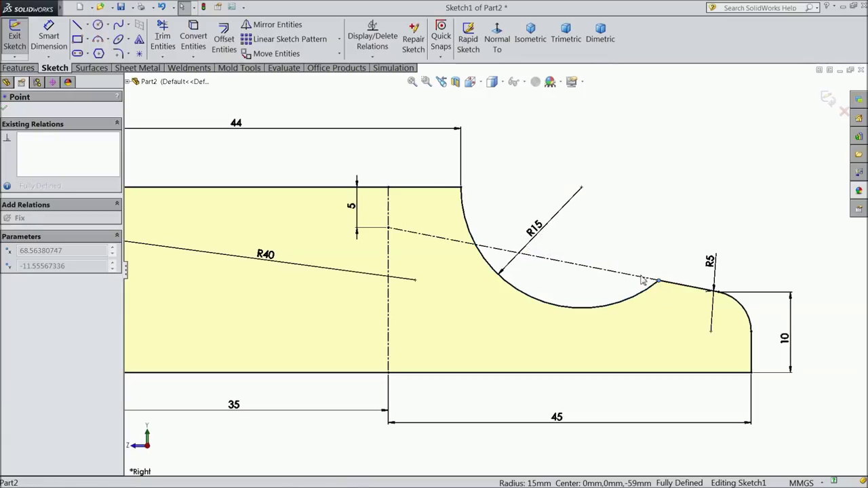
click(562, 307)
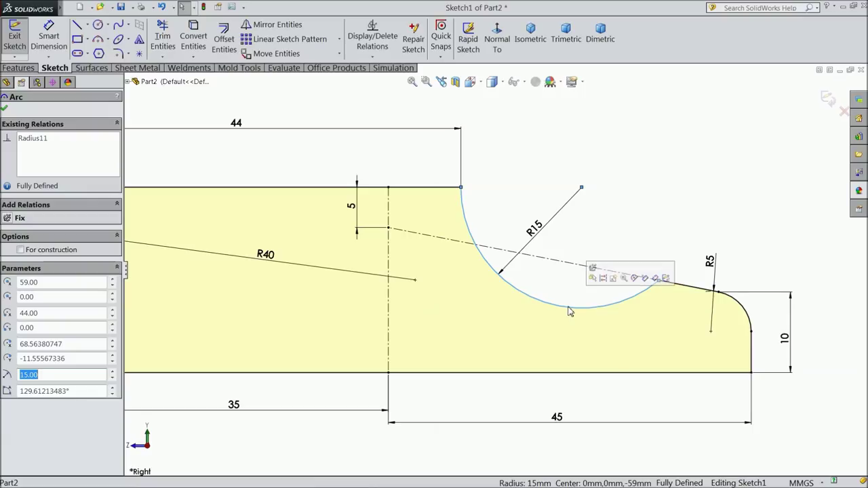
key(Delete)
click(372, 252)
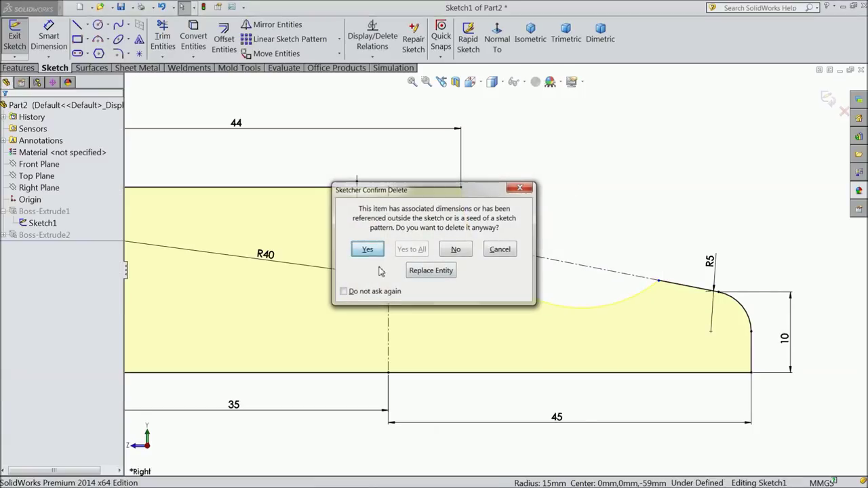
Abandon a tangent arc and drag the sloped line's endpoint up onto the centreline.
click(78, 25)
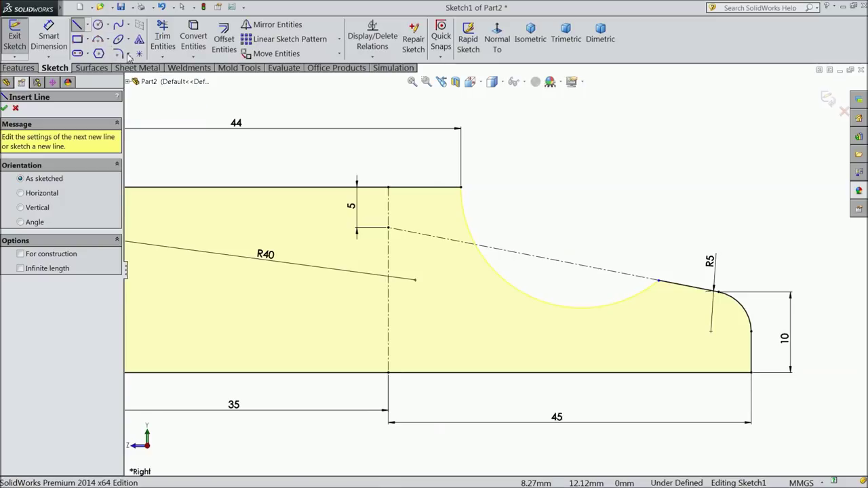
click(461, 188)
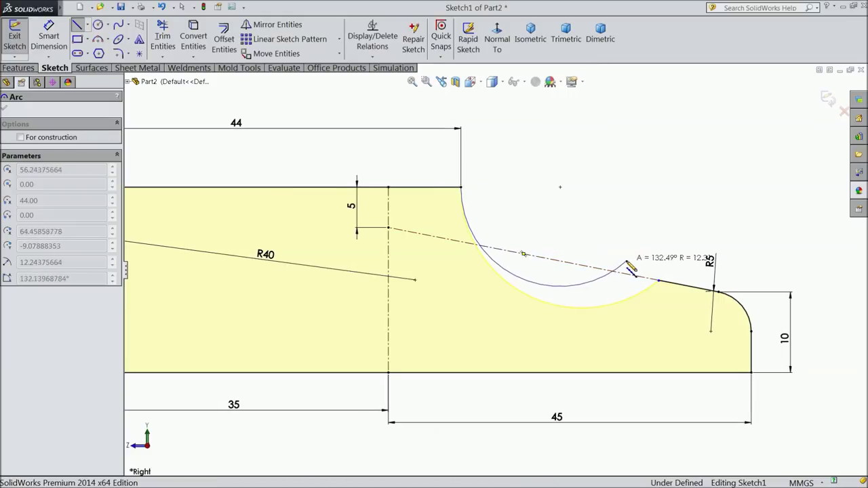
right_click(502, 211)
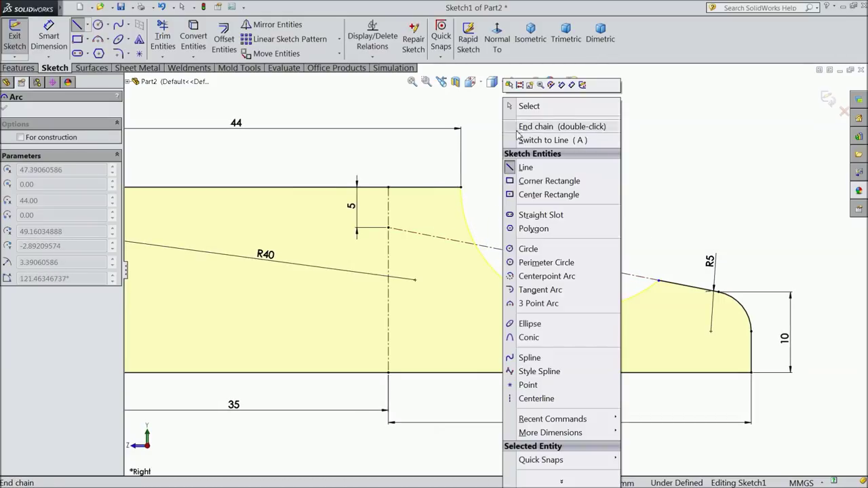
click(526, 106)
drag(659, 281, 554, 261)
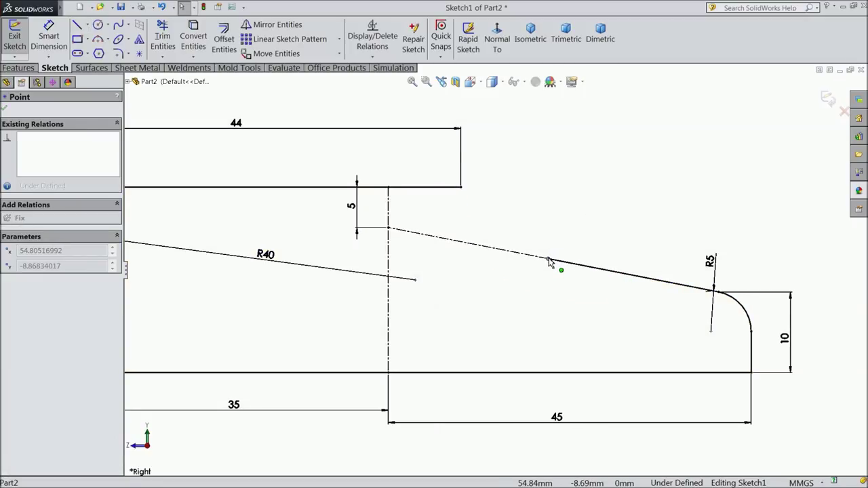
drag(556, 264, 555, 263)
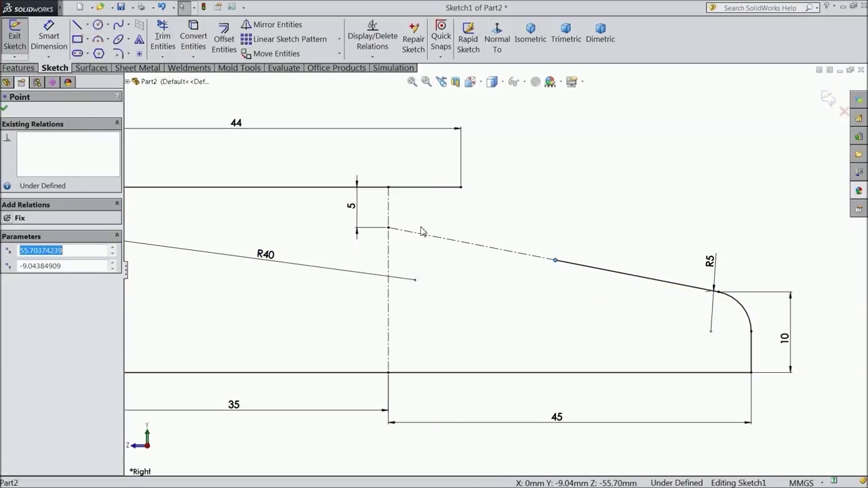
Draw a three-point arc from the top edge's end to the sloped line's endpoint.
click(97, 39)
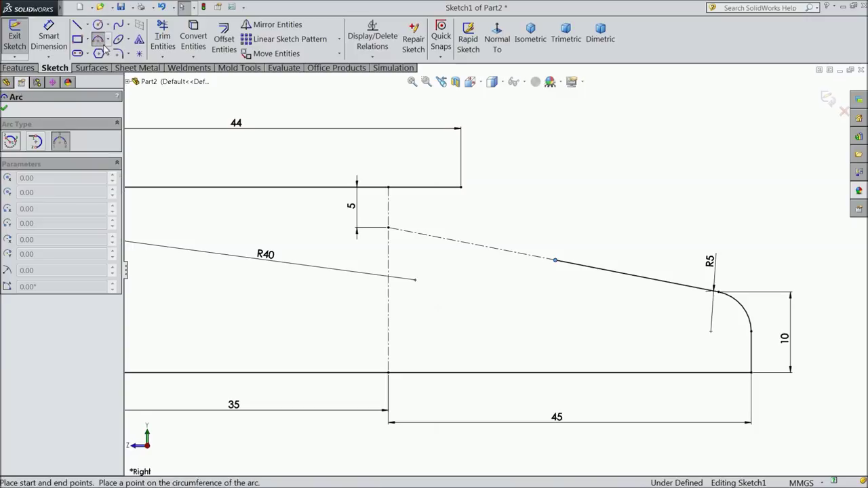
click(461, 187)
click(554, 260)
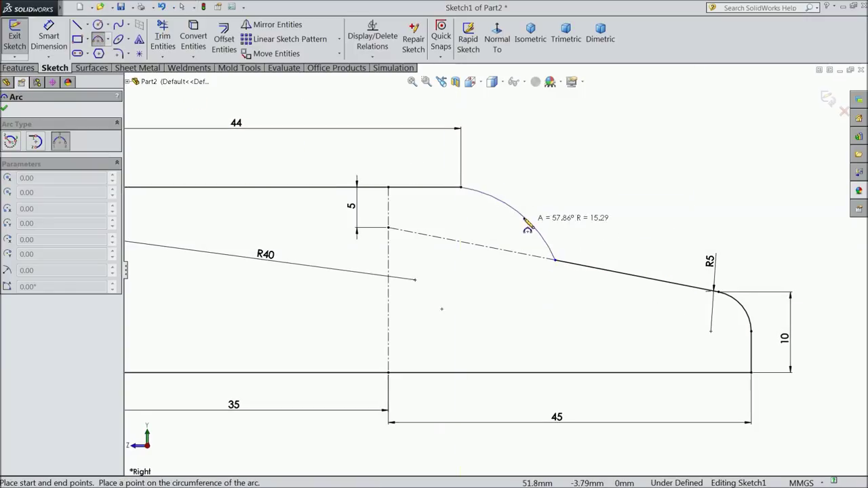
click(499, 235)
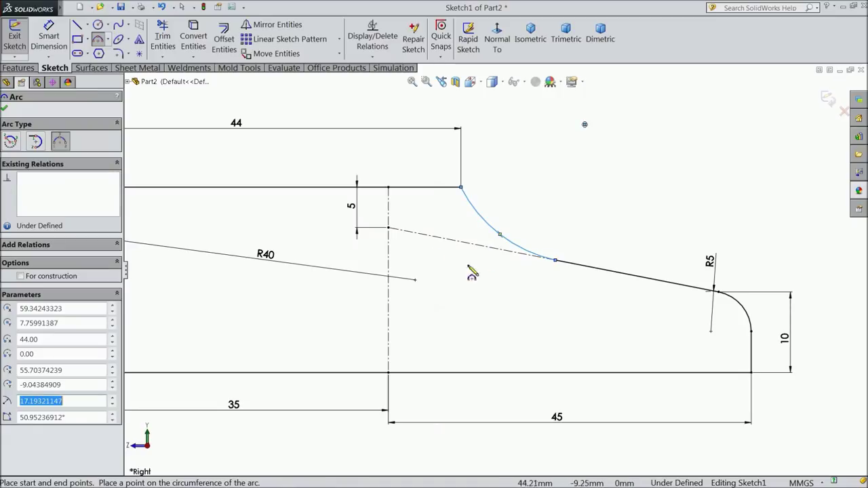
click(49, 37)
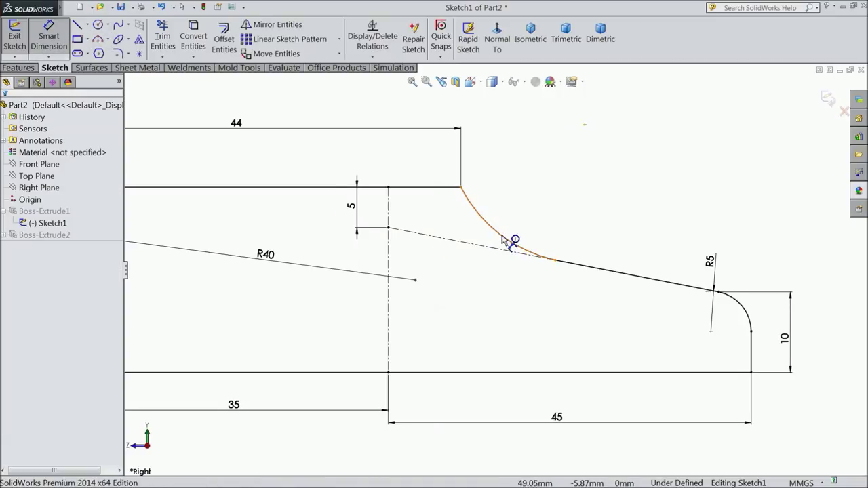
Dimension the new arc to a radius of 15.
click(499, 238)
click(583, 126)
text(15)
click(471, 200)
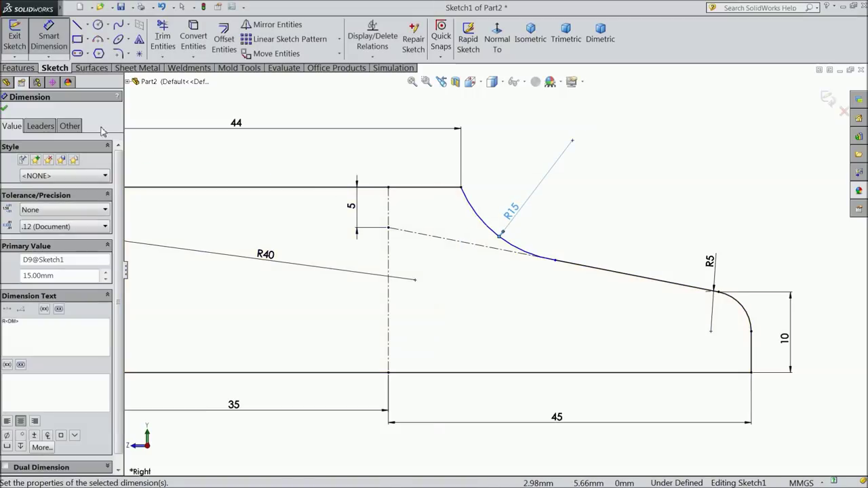
click(6, 109)
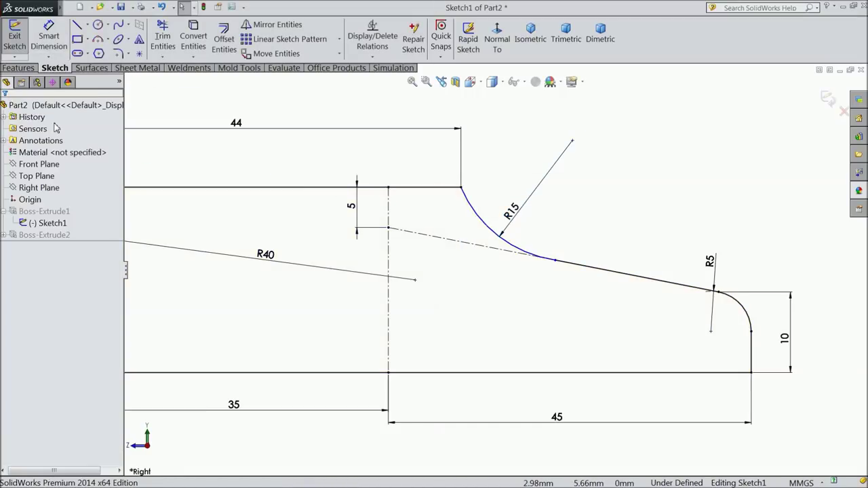
Make the arc tangent to the sloped line and exit the sketch to rebuild.
click(575, 265)
ctrl+click(519, 249)
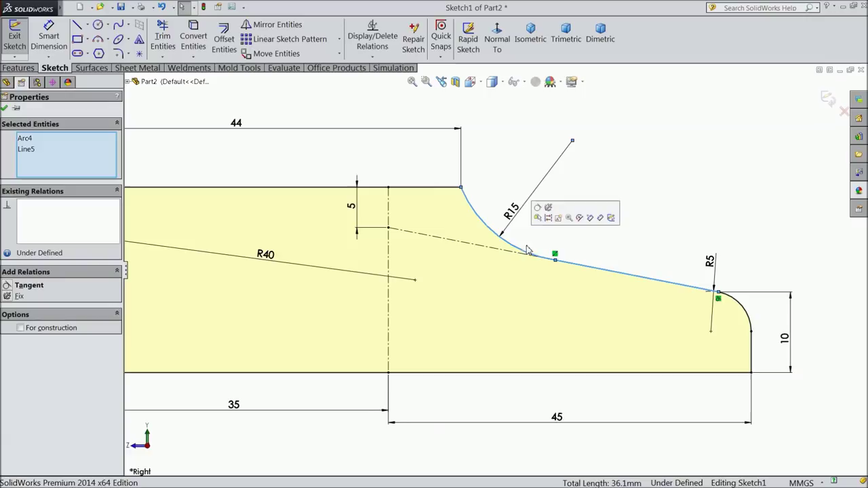
click(538, 211)
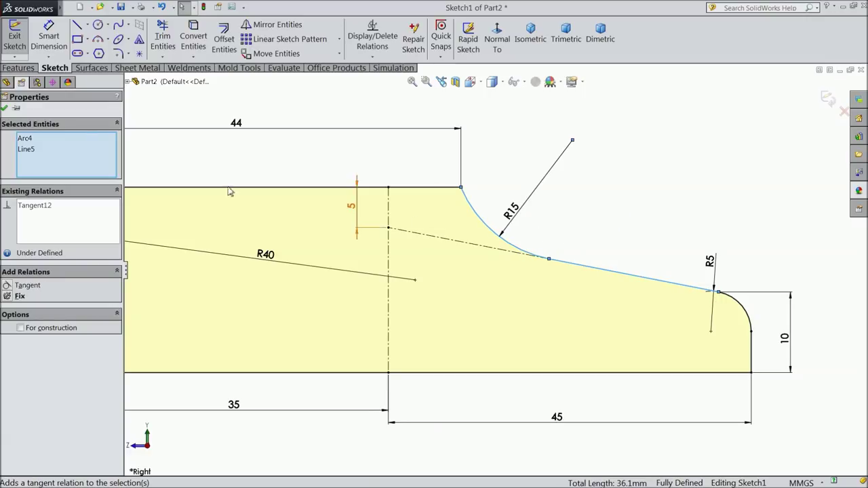
click(5, 110)
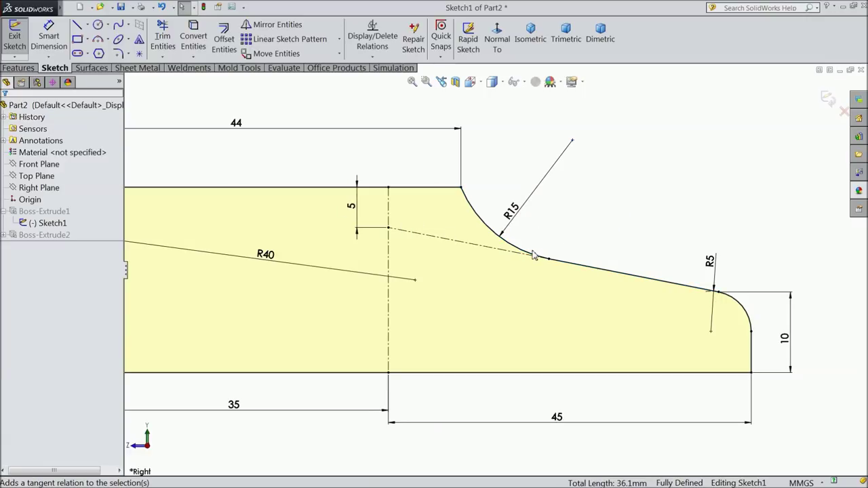
click(827, 99)
Fit and orbit the part into 3D, then select Boss-Extrude1 and Boss-Extrude2 together.
key(f)
middle_drag(558, 213, 595, 286)
scroll(503, 335, down, 3)
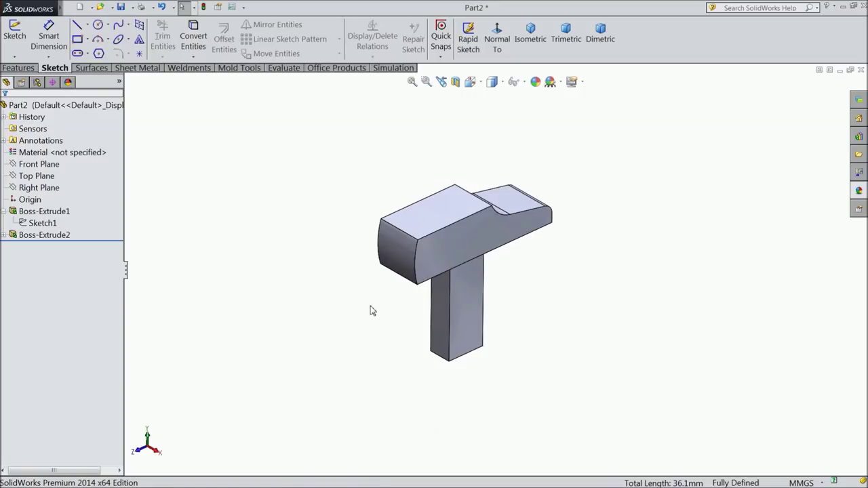
click(36, 189)
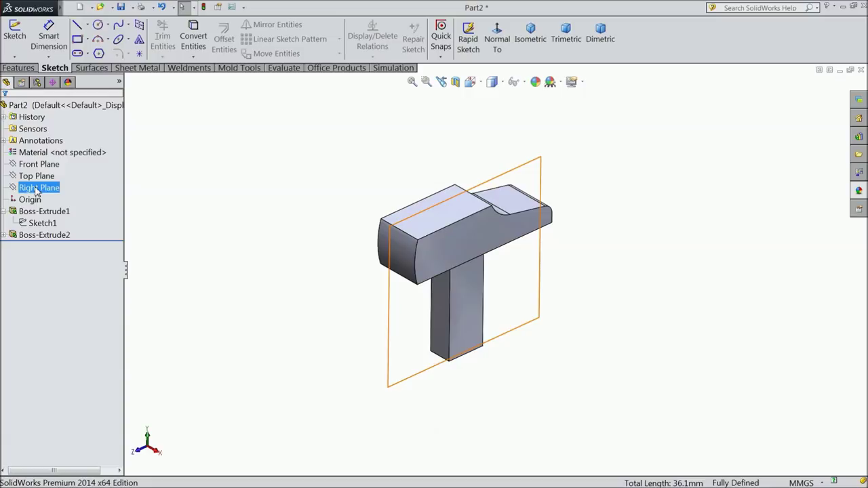
click(37, 190)
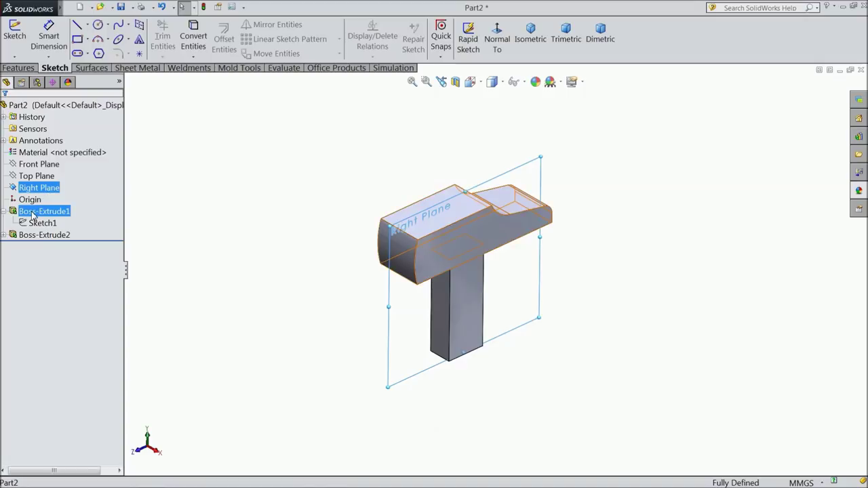
ctrl+click(37, 214)
click(37, 214)
ctrl+click(45, 236)
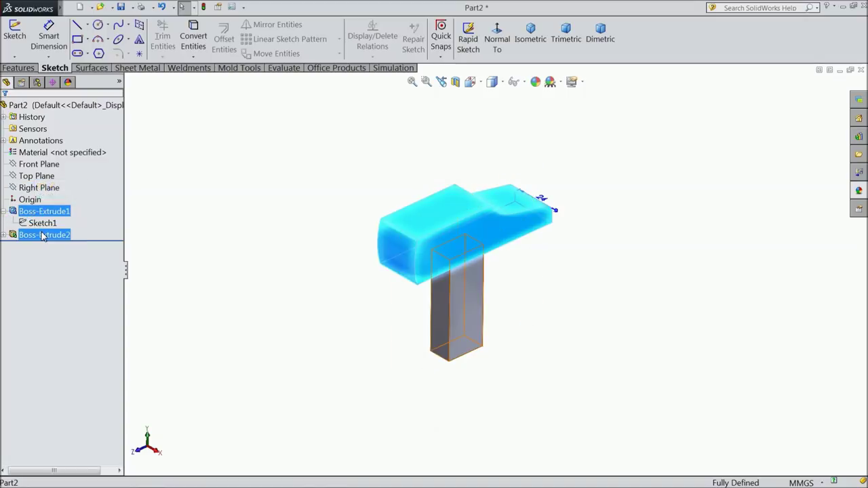
ctrl+click(42, 235)
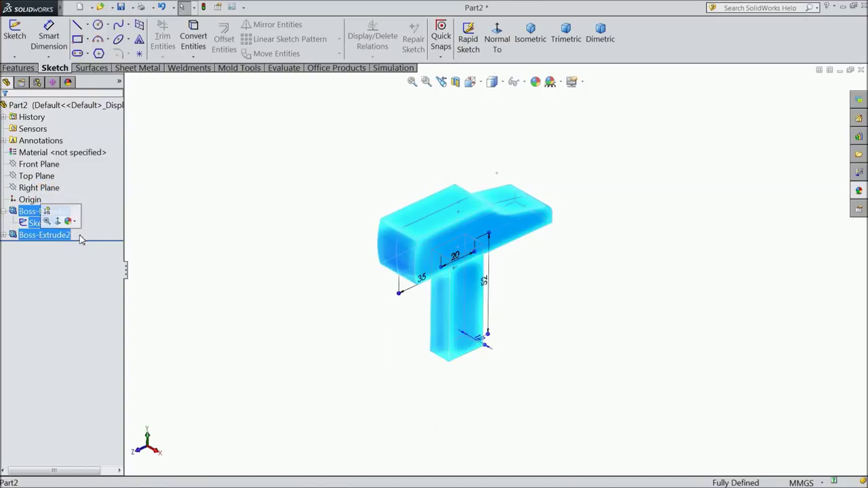
Try brushed steel and pure red appearances on a jaw face, then cancel.
click(860, 192)
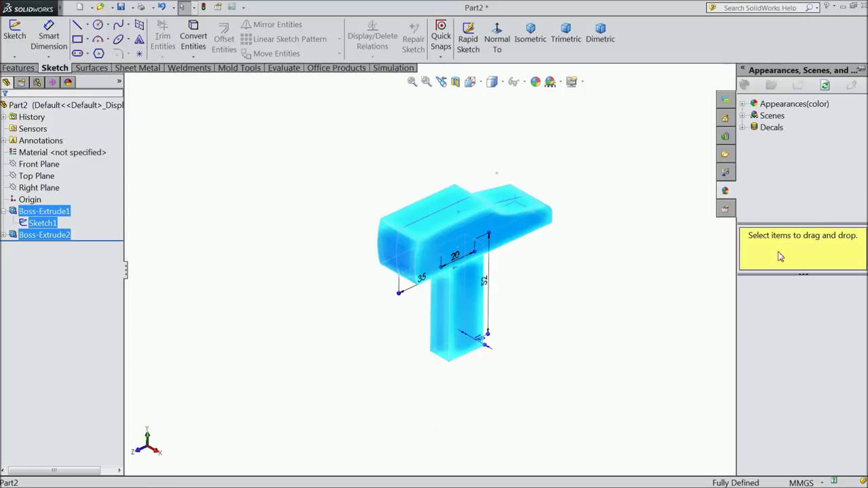
click(742, 105)
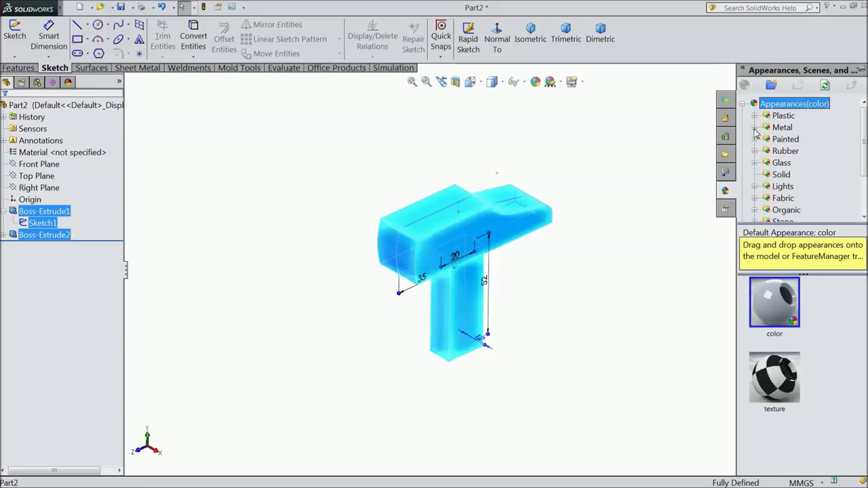
click(755, 128)
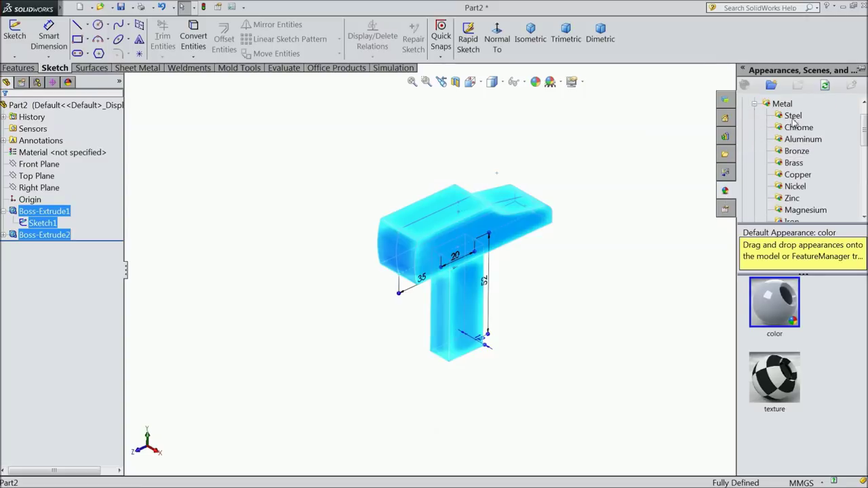
click(782, 401)
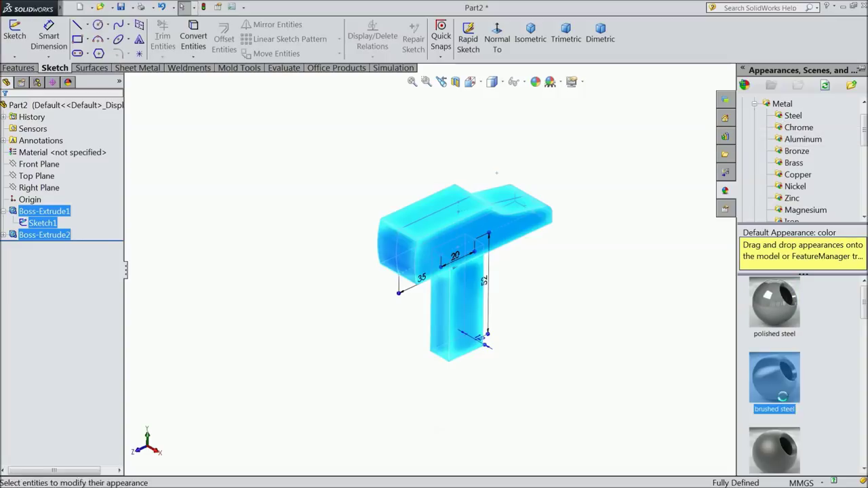
key(f)
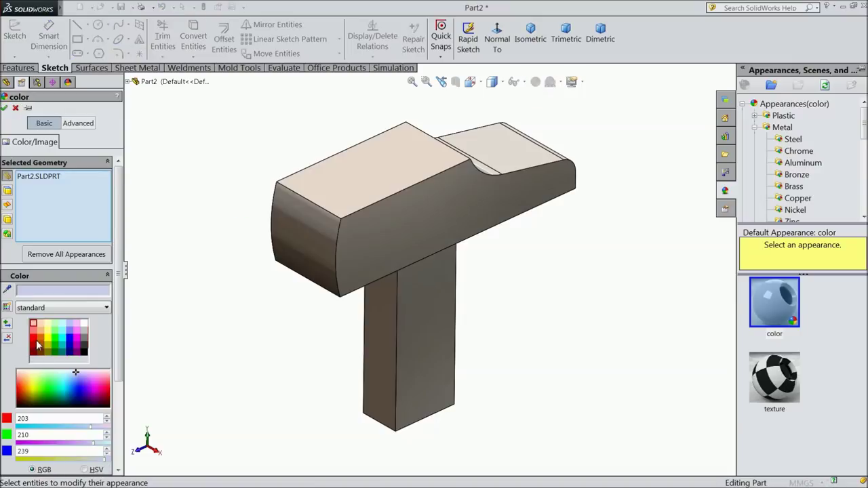
click(36, 344)
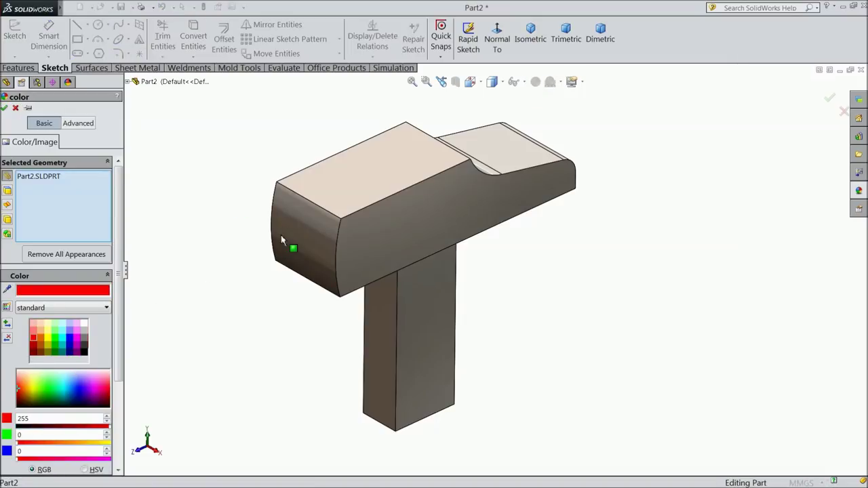
click(280, 235)
click(15, 108)
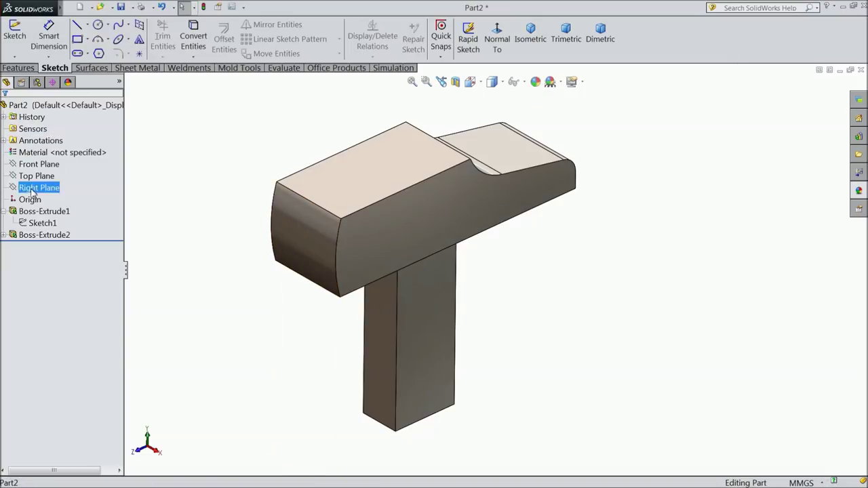
Apply red (RGB 255, 0, 0) to Boss-Extrude1, Sketch1 and Boss-Extrude2.
click(42, 211)
shift+click(42, 235)
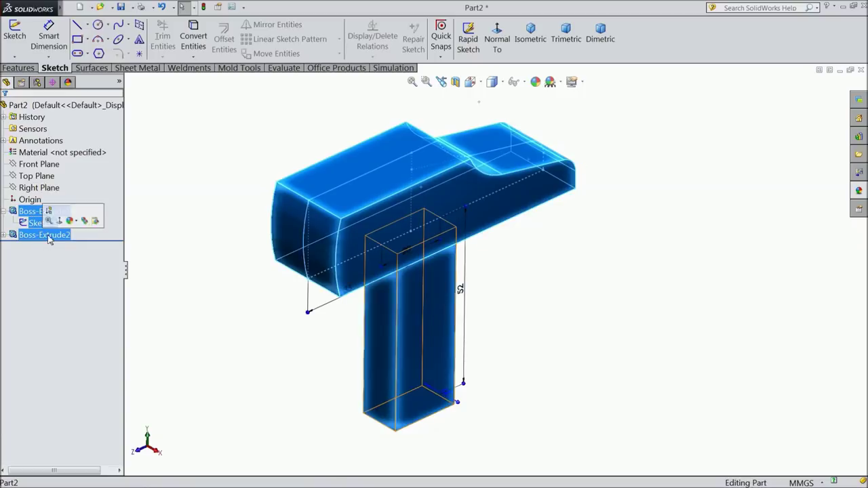
click(535, 82)
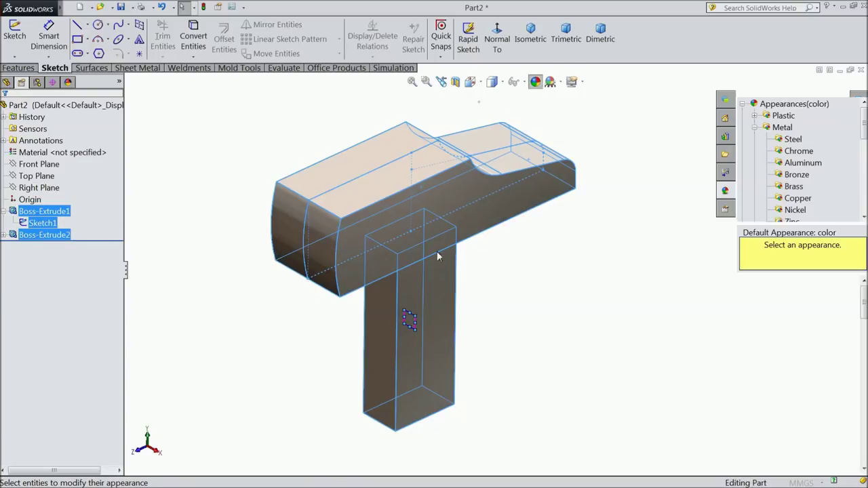
click(34, 358)
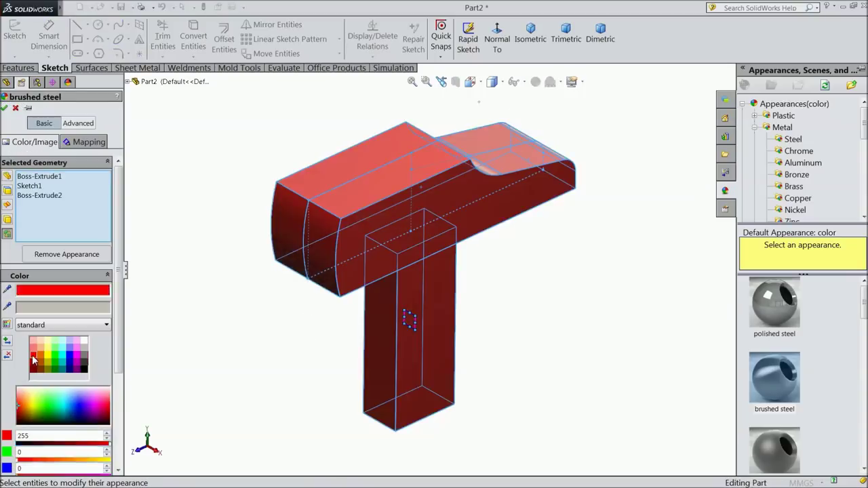
click(5, 109)
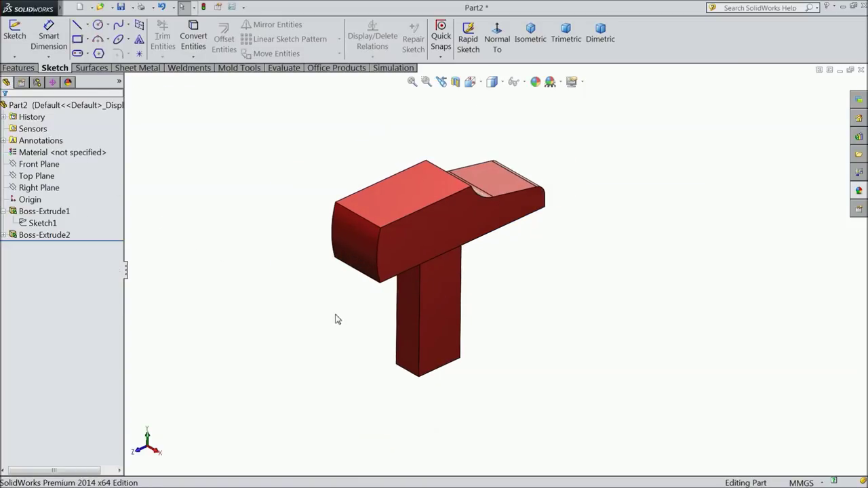
scroll(535, 420, down, 3)
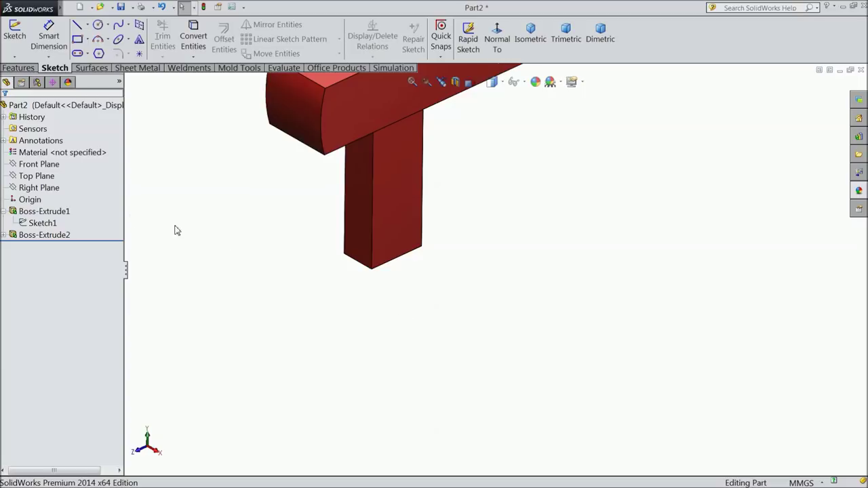
Start a new sketch on the Right Plane, viewed face-on.
click(35, 187)
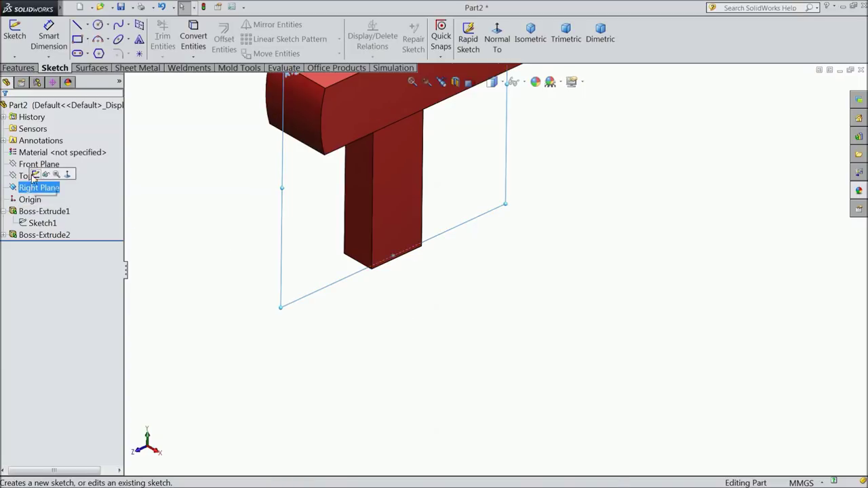
click(35, 175)
click(496, 34)
scroll(498, 204, up, 3)
scroll(475, 291, down, 2)
scroll(480, 386, down, 1)
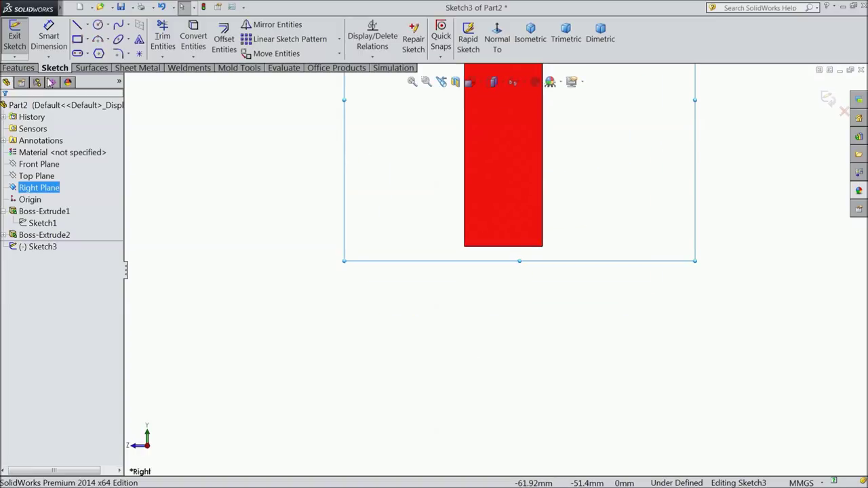
Draw a long vertical line down from the stem's bottom edge.
click(85, 25)
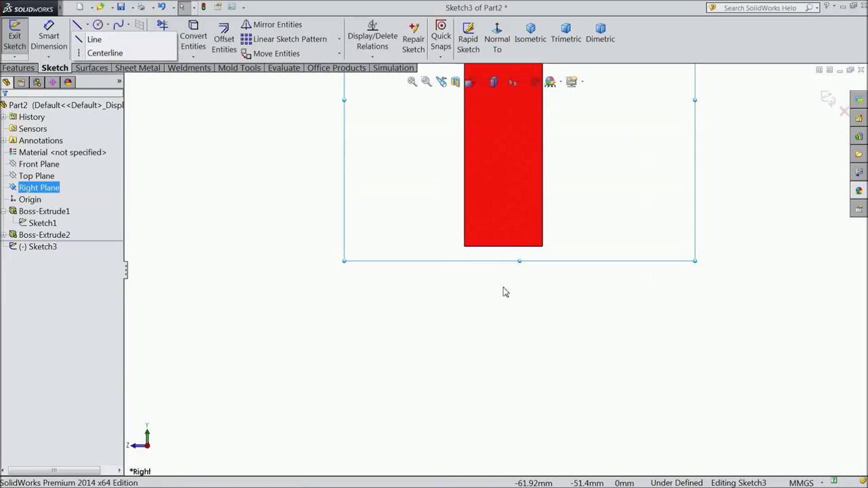
click(94, 39)
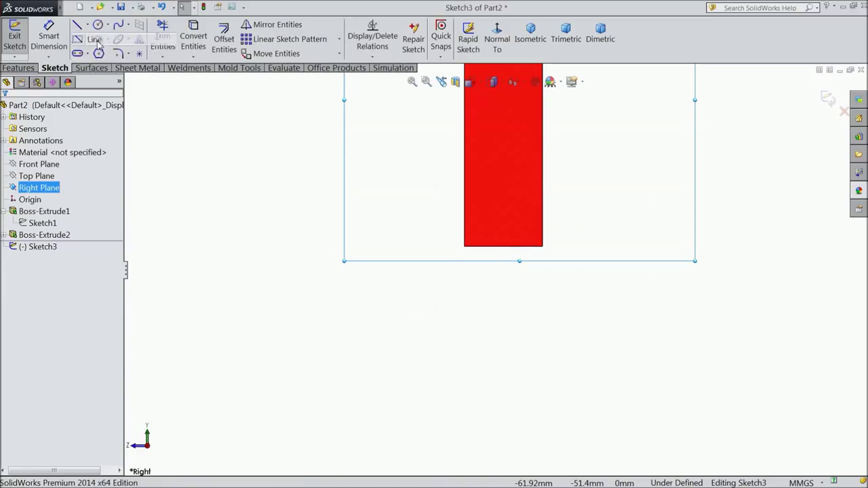
scroll(565, 287, down, 2)
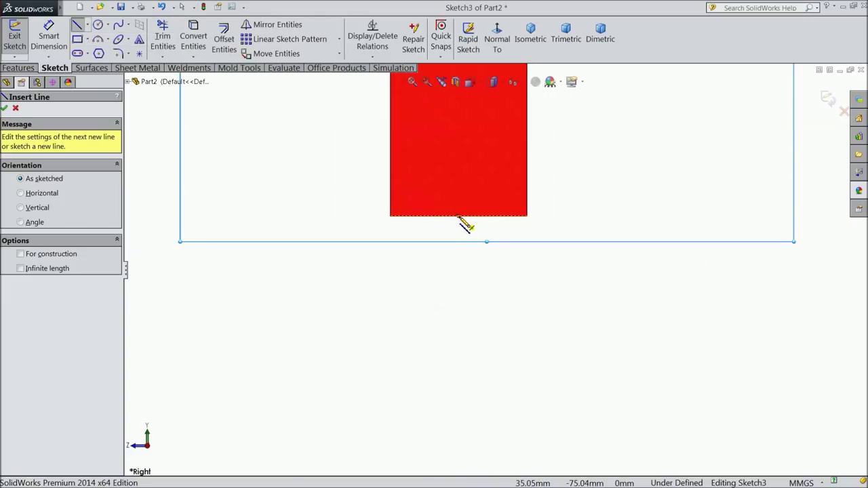
click(459, 217)
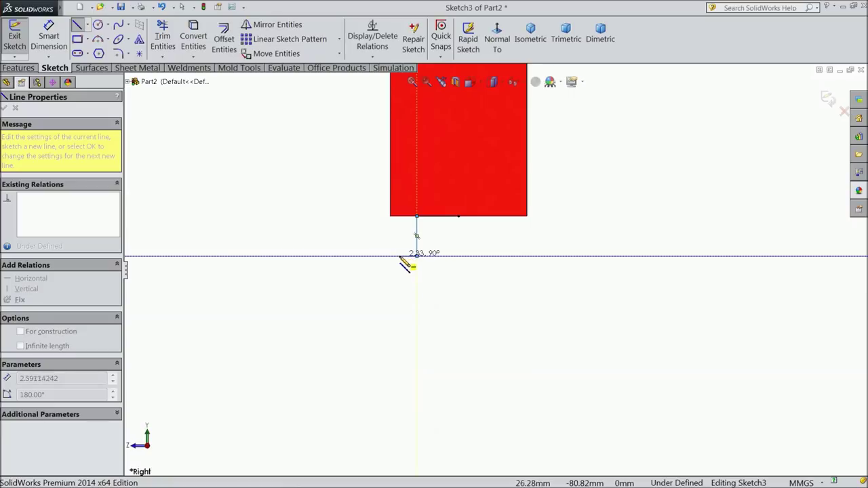
key(z)
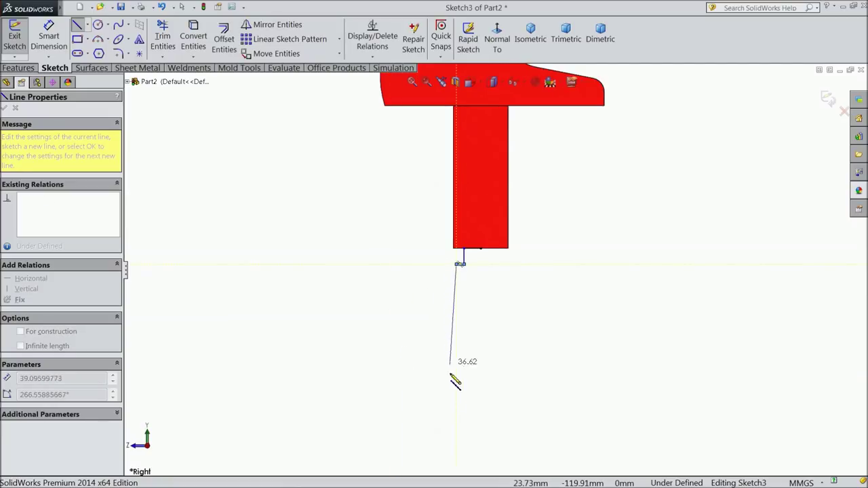
click(456, 417)
Add the short bottom step lines and close the outline back up to the stem.
click(467, 417)
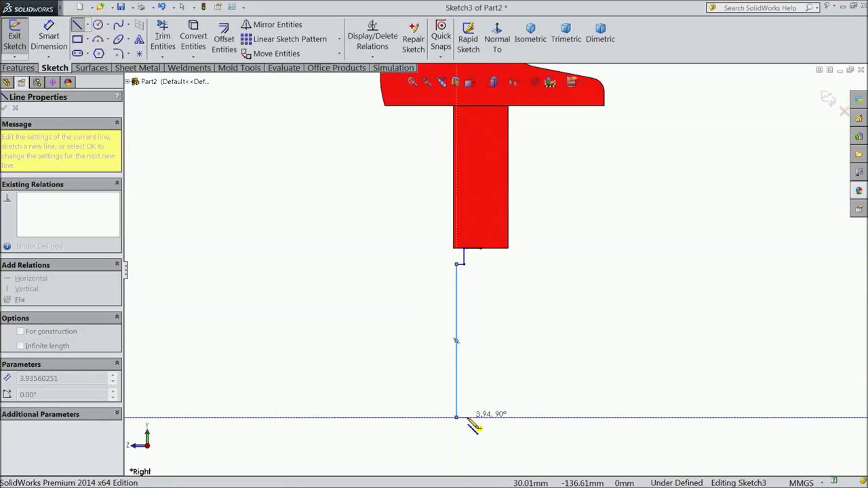
click(480, 432)
click(480, 430)
click(481, 250)
right_click(542, 278)
click(559, 130)
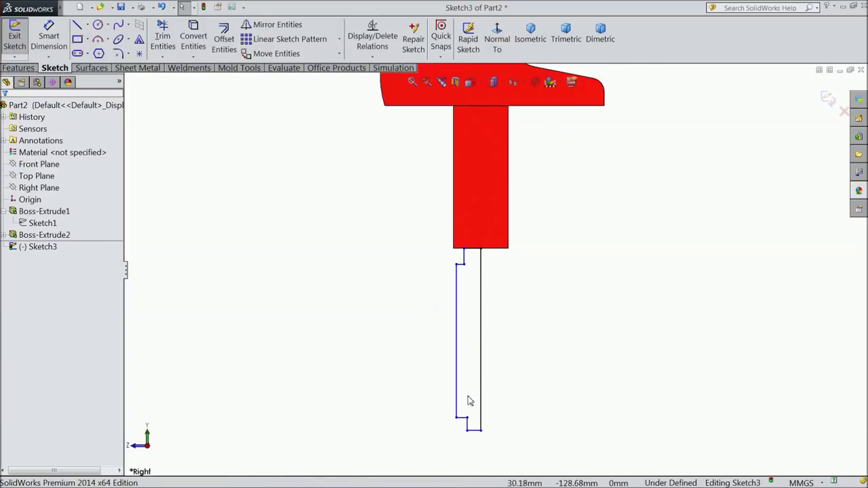
scroll(468, 398, down, 2)
scroll(475, 366, down, 1)
Dimension the 4.50 top offset and the 6 mm shaft width.
click(50, 45)
click(466, 134)
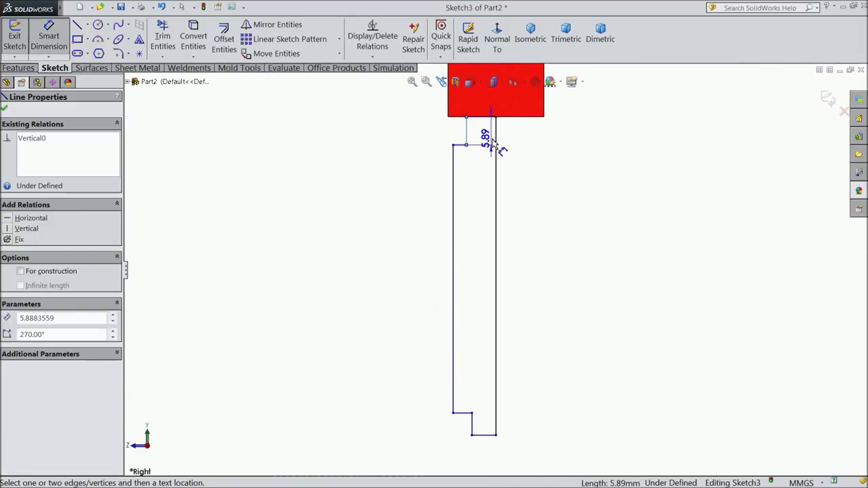
click(496, 137)
click(516, 141)
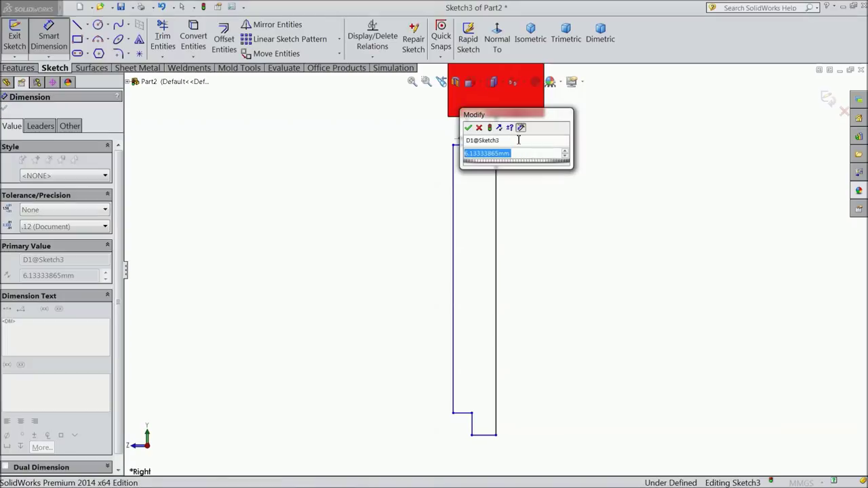
text(4.5)
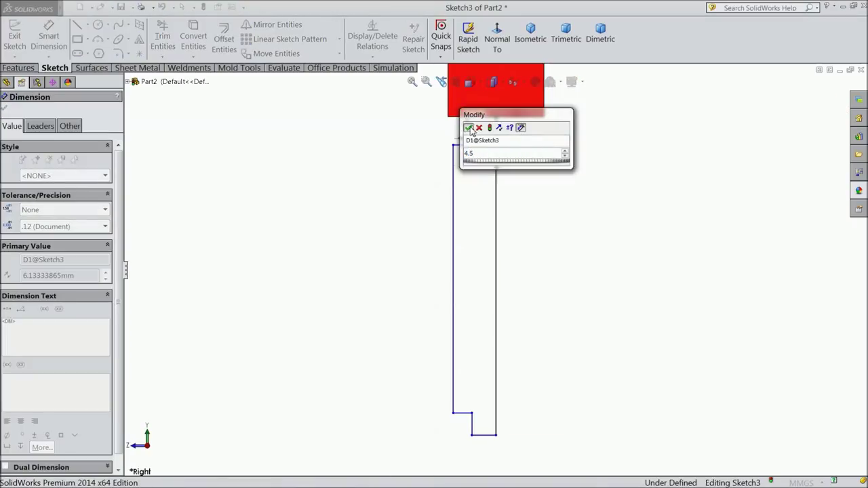
click(468, 127)
click(461, 197)
click(496, 205)
click(483, 200)
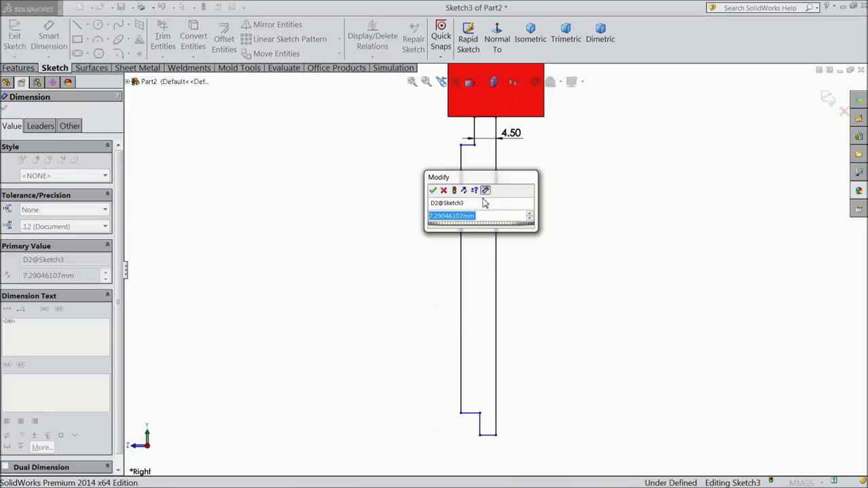
text(6)
click(433, 191)
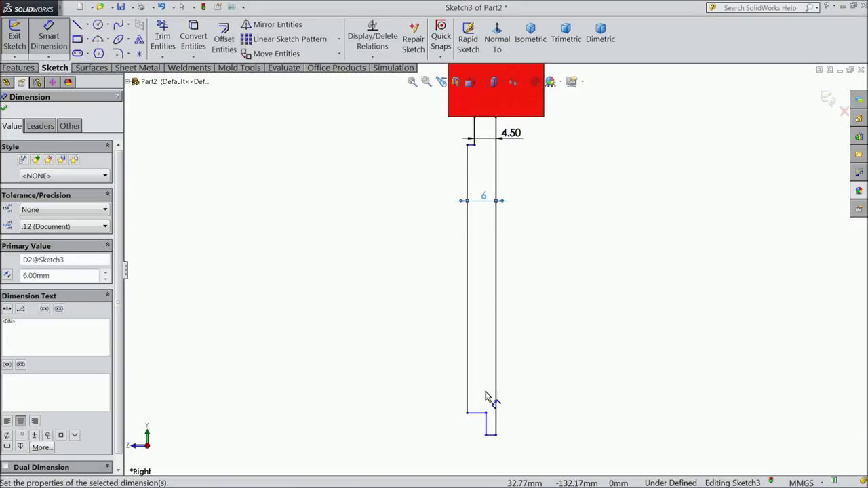
Set the top step height to 5 and the bottom step height to 3.
click(474, 132)
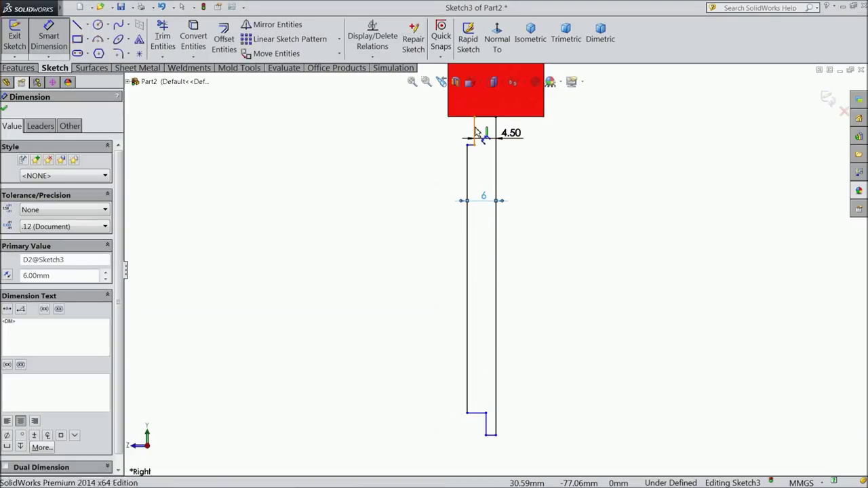
click(422, 139)
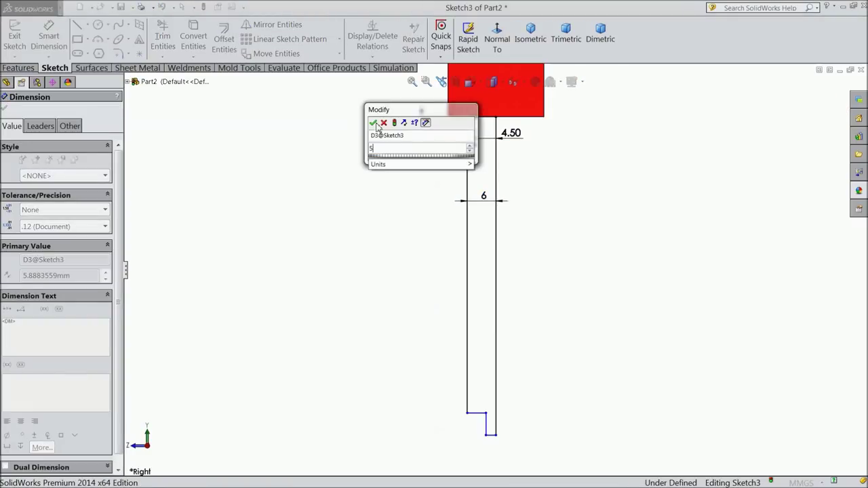
click(377, 124)
click(486, 425)
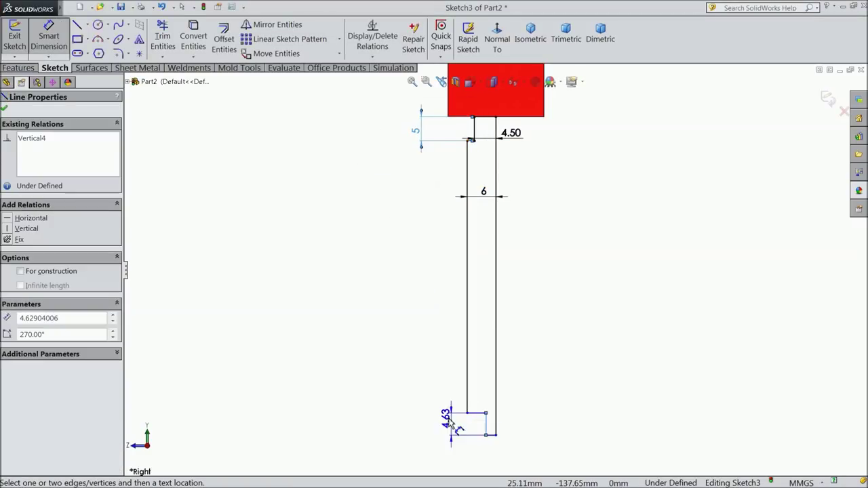
click(446, 422)
text(3)
key(Return)
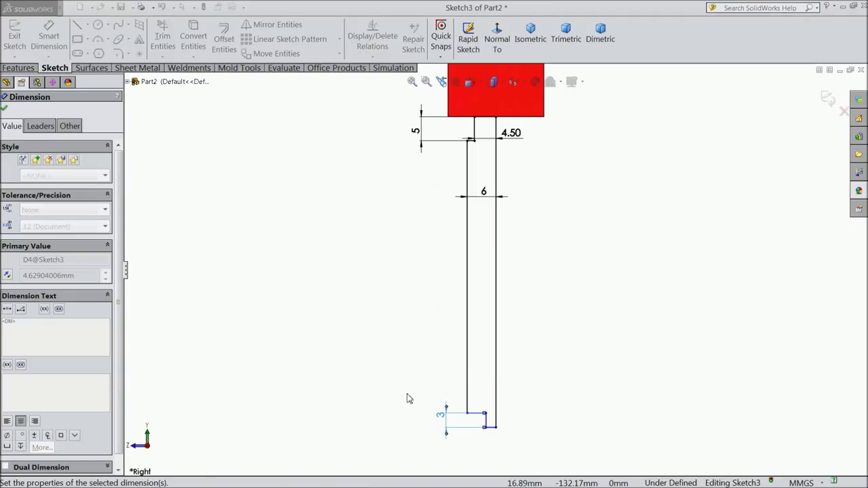
Dimension the 110 mm overall length and 4.50 bottom step width, then exit the sketch.
click(485, 120)
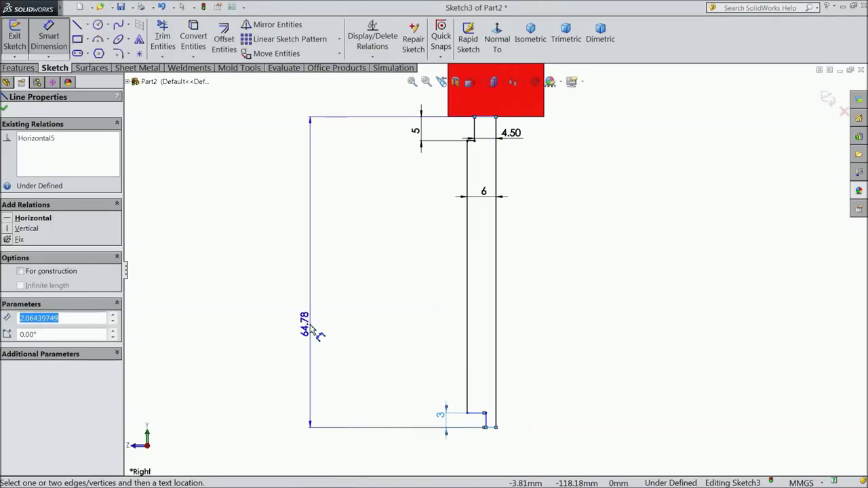
click(318, 327)
text(110)
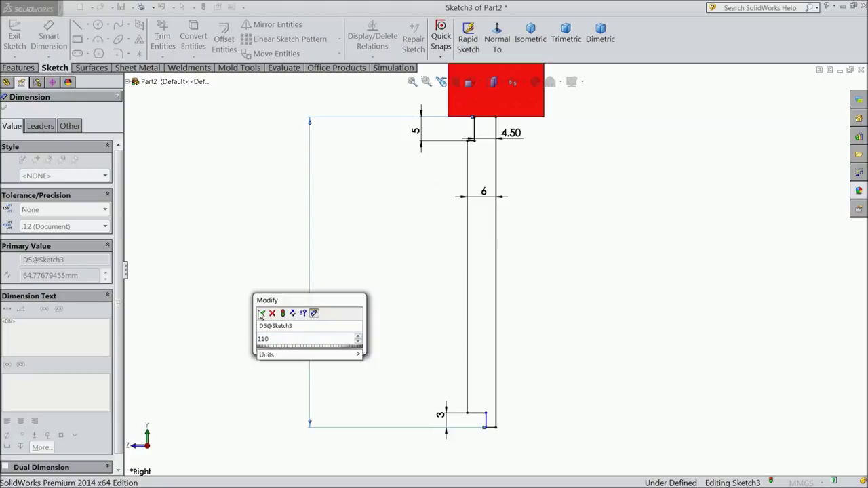
click(261, 314)
scroll(448, 339, up, 3)
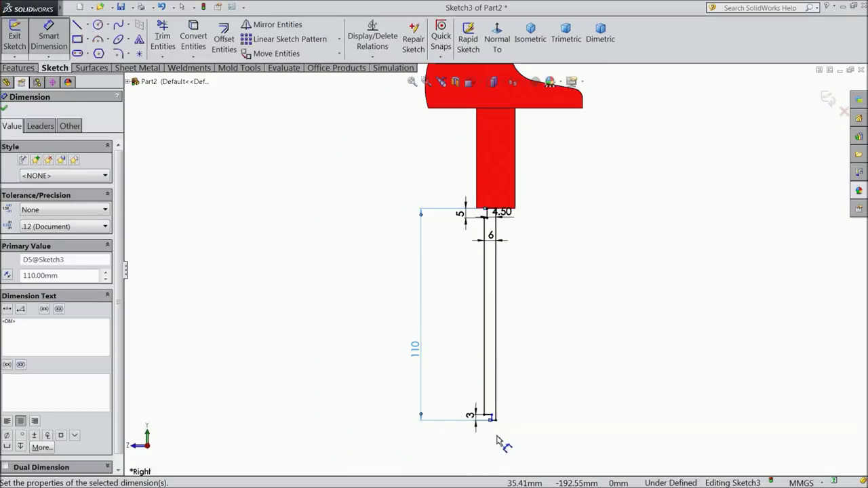
scroll(497, 441, down, 3)
scroll(480, 378, down, 3)
click(508, 199)
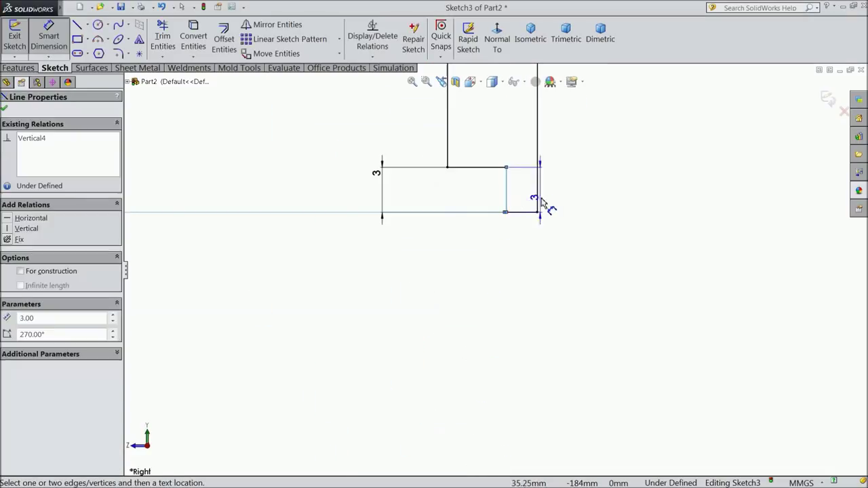
click(538, 203)
click(521, 265)
text(4.5)
click(470, 250)
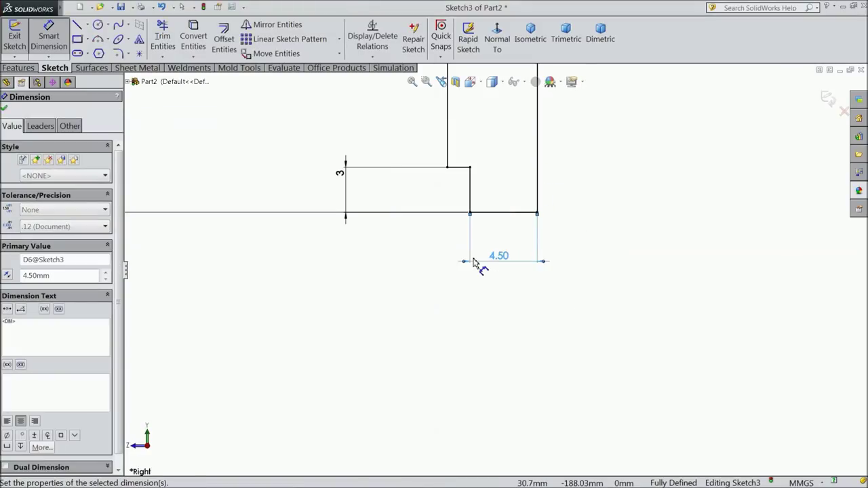
click(6, 109)
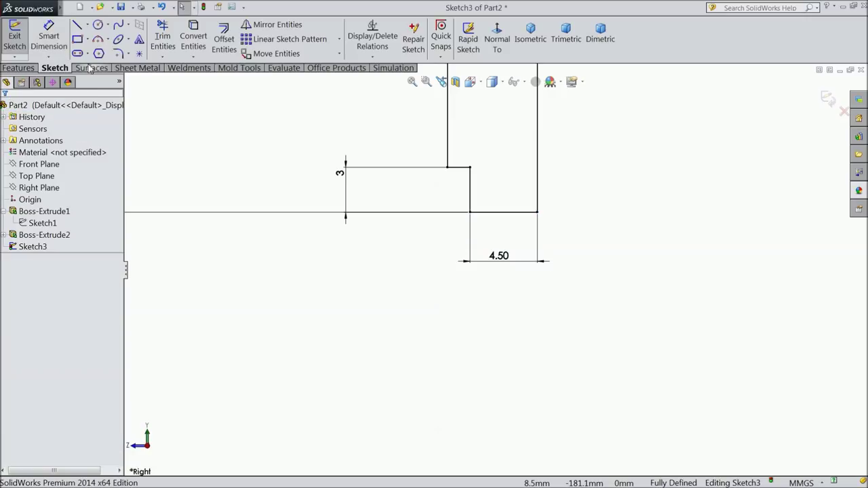
click(19, 68)
Revolve the sketch 360° about the vertical line to create the shaft.
click(59, 57)
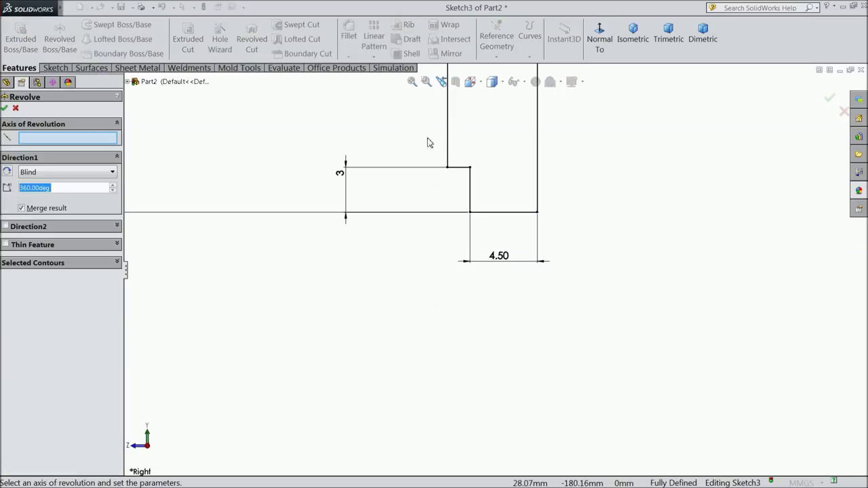
click(537, 164)
scroll(523, 193, up, 2)
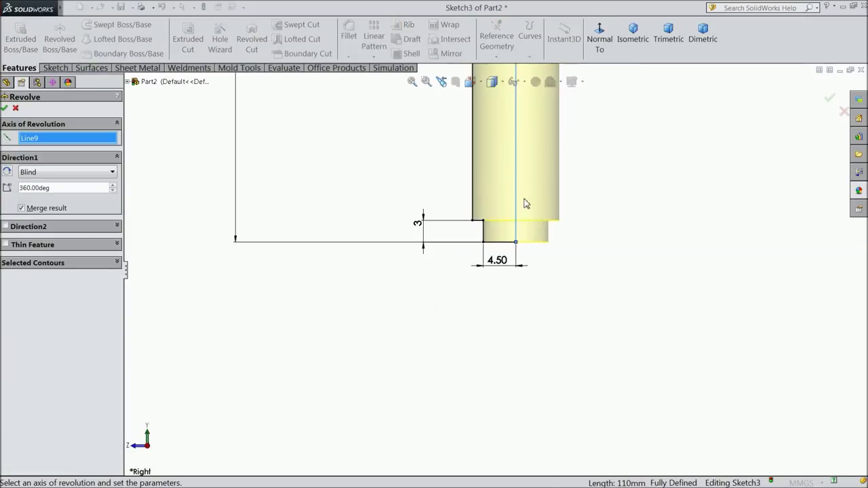
scroll(523, 194, up, 3)
scroll(522, 189, up, 2)
scroll(519, 183, down, 3)
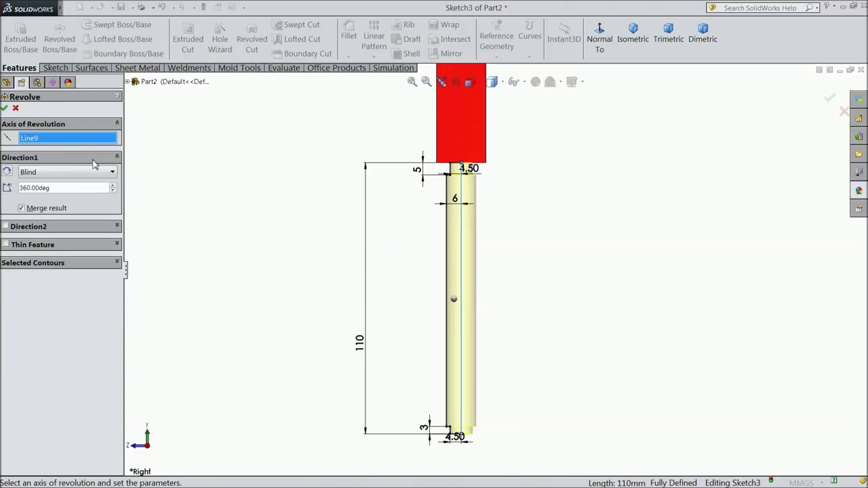
click(6, 109)
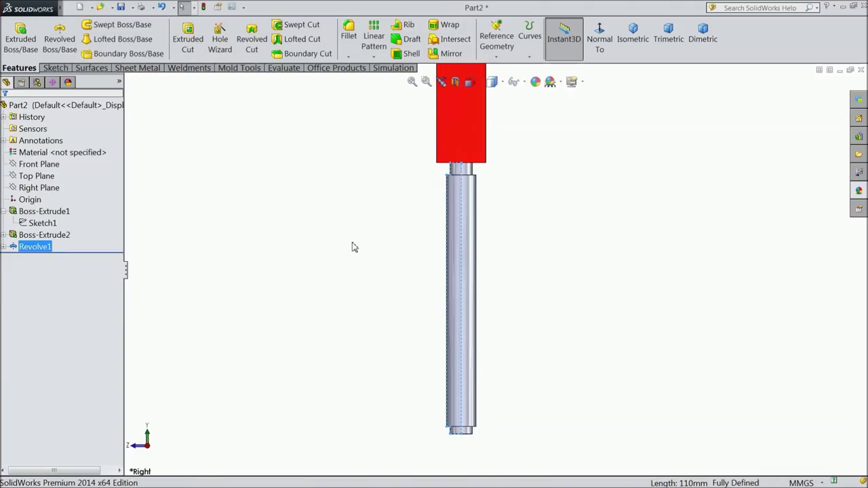
Give Revolve1 the satin finish stainless steel appearance.
click(353, 246)
click(30, 247)
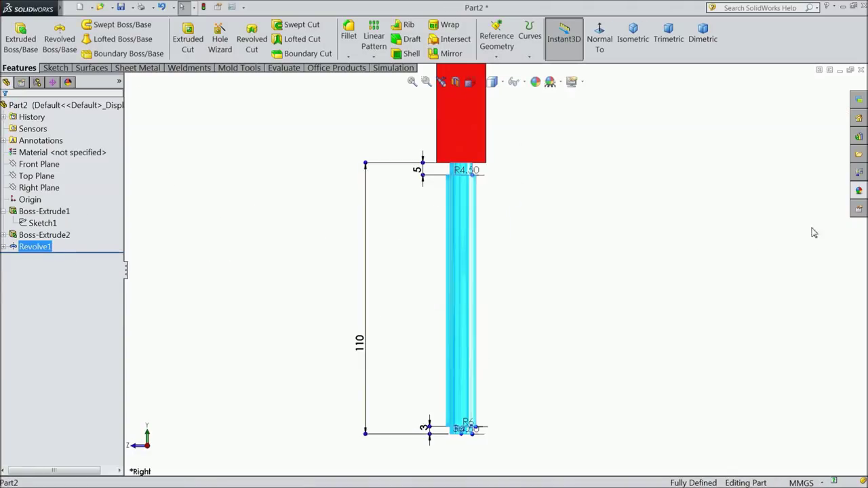
click(858, 190)
click(774, 376)
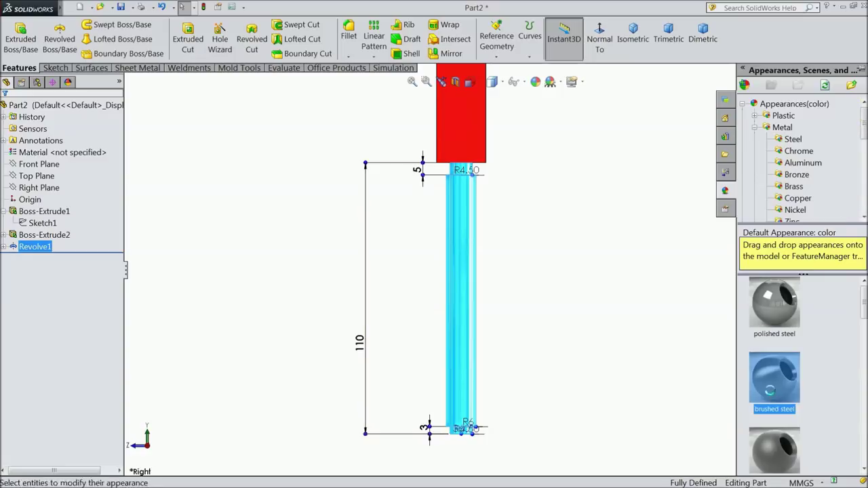
click(790, 456)
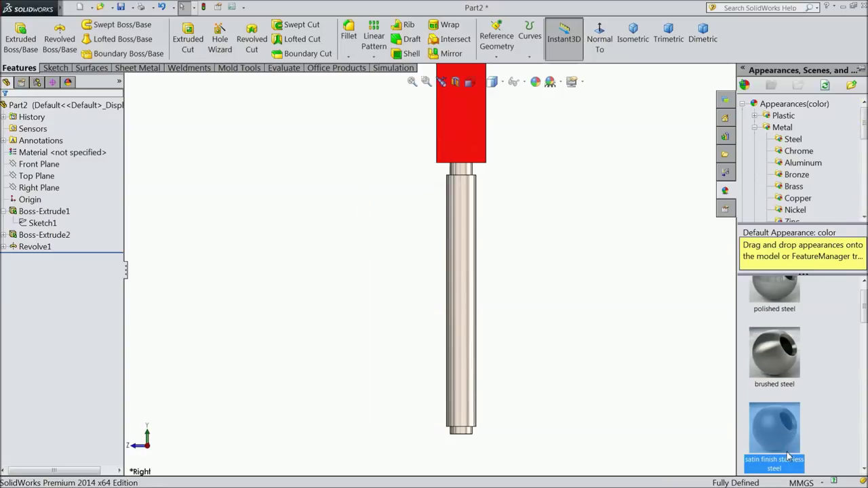
Orbit to an oblique view and start a sketch on the shaft's end face.
middle_drag(568, 254, 532, 366)
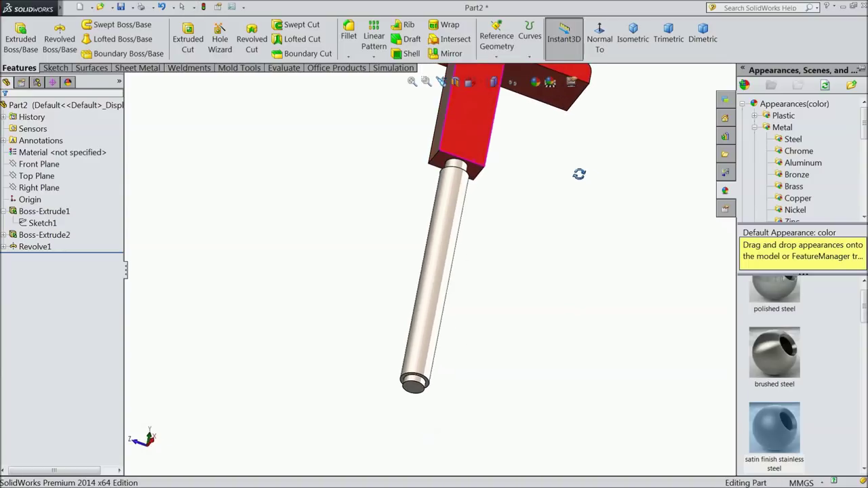
scroll(532, 367, down, 2)
scroll(455, 343, down, 2)
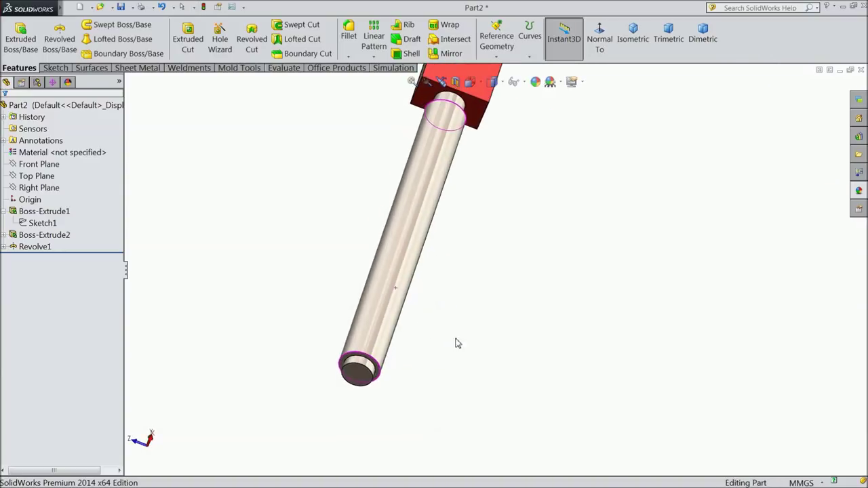
scroll(400, 378, down, 2)
scroll(400, 378, down, 1)
click(387, 354)
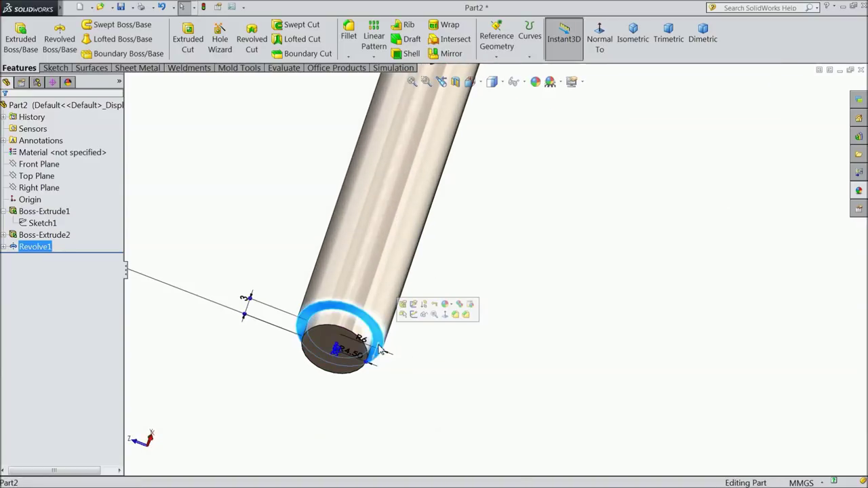
click(413, 314)
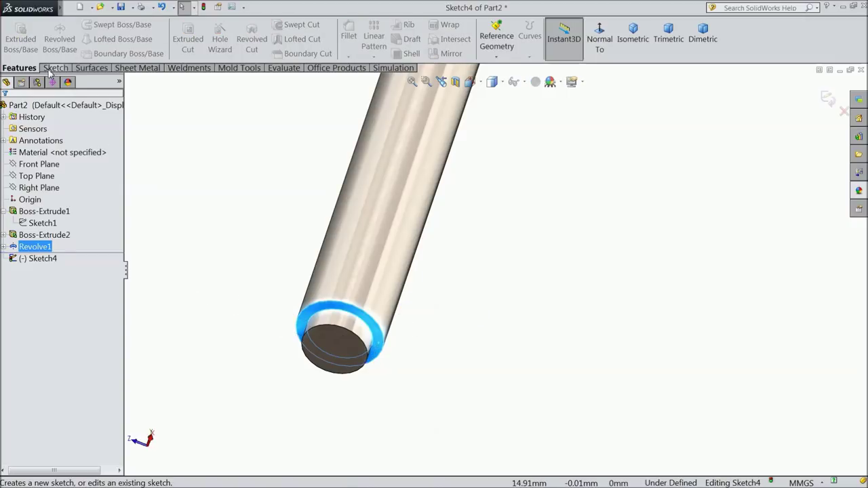
Convert the shaft's outer edge into a 12 mm sketch circle.
click(51, 69)
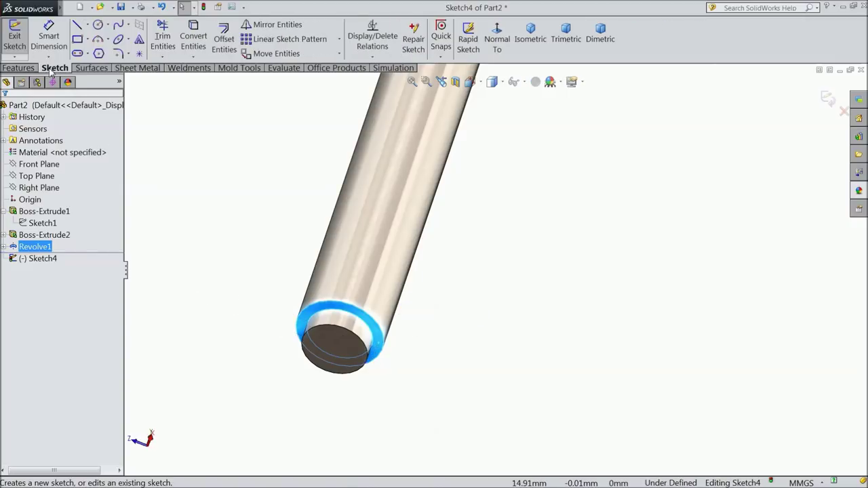
click(378, 325)
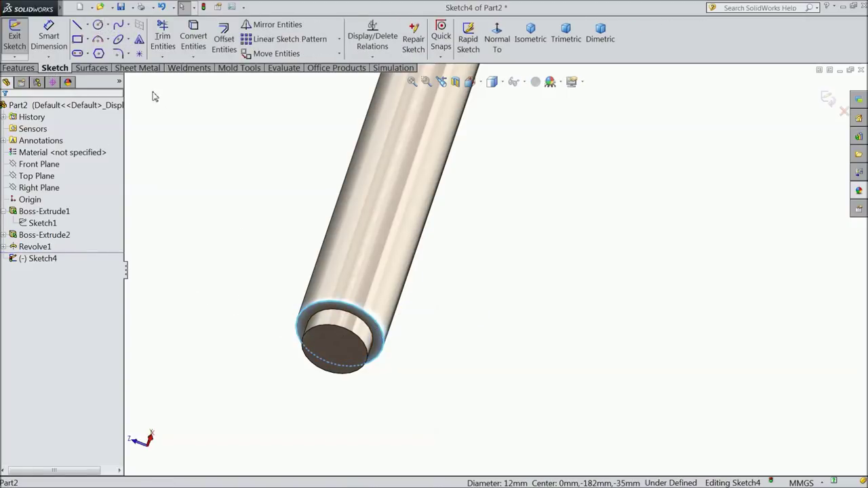
click(194, 40)
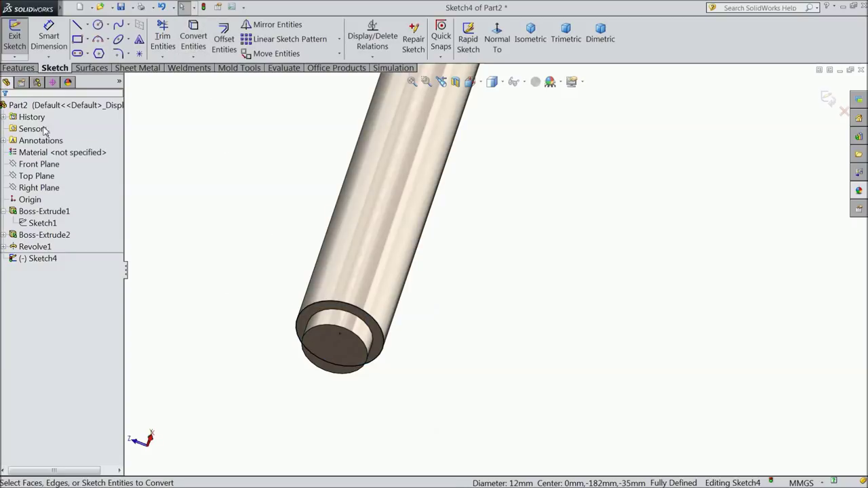
click(25, 70)
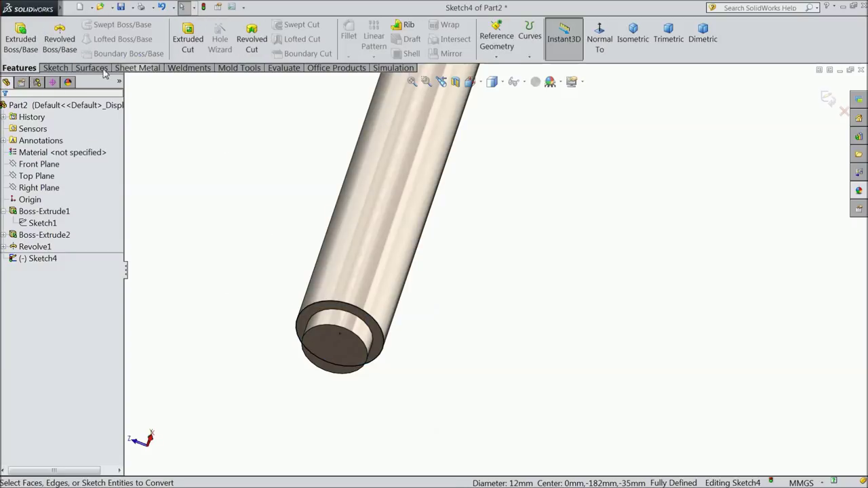
Start a Pitch and Revolution helix on the circle with 3 mm pitch, reversed up the shaft.
click(528, 58)
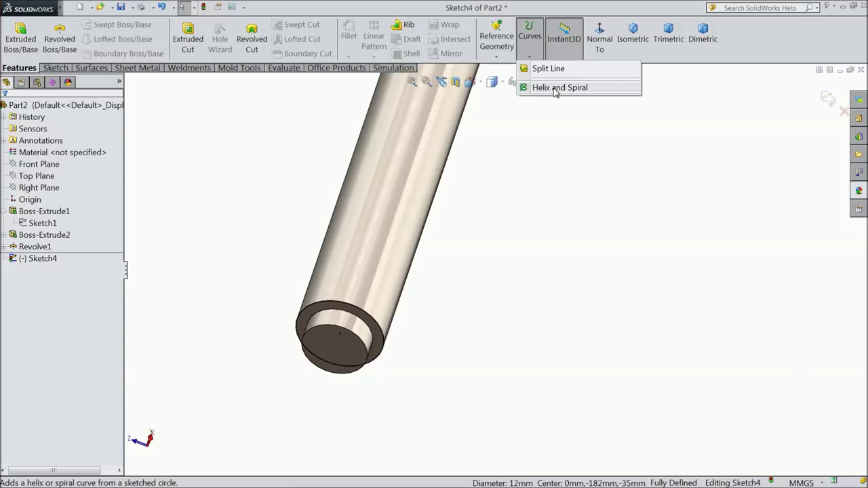
click(556, 88)
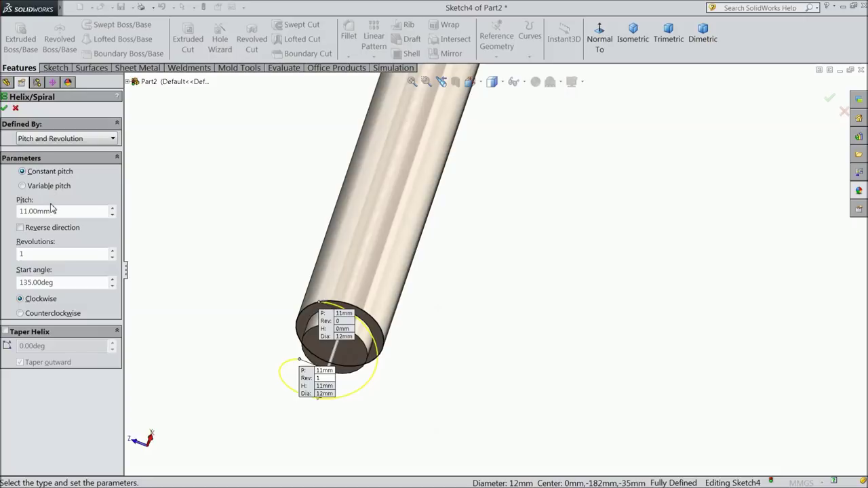
click(76, 139)
click(77, 146)
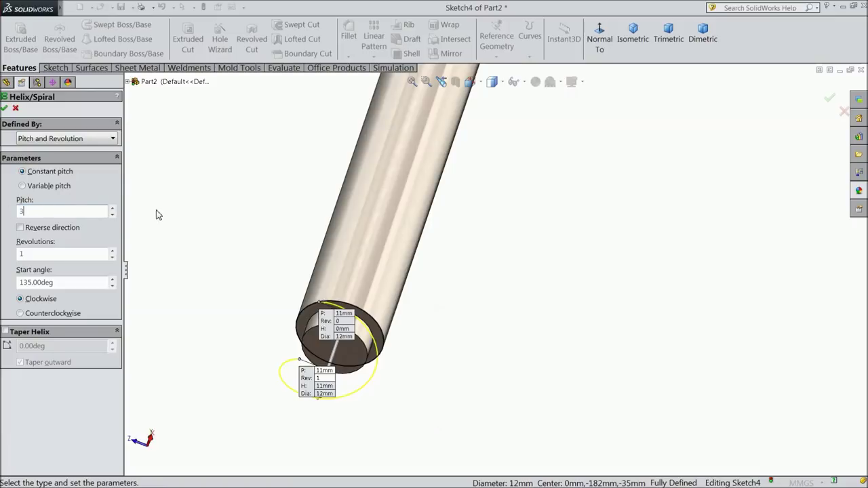
key(Return)
click(21, 228)
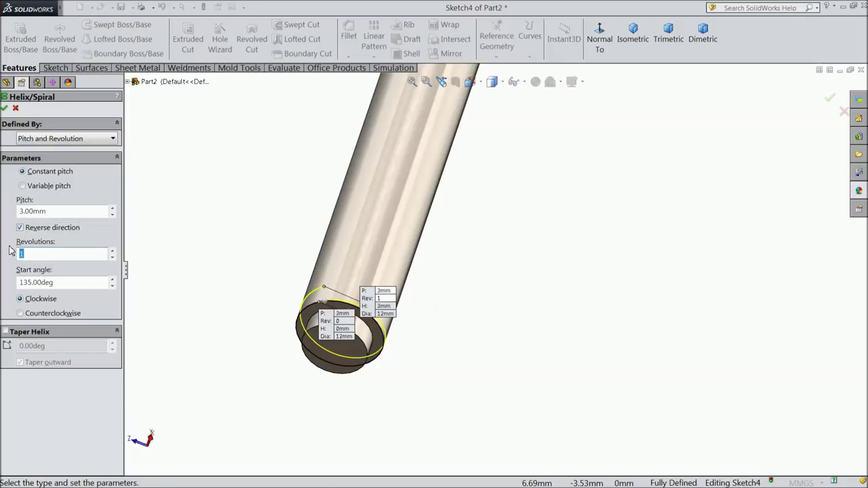
click(62, 253)
text(35)
Set the helix to 35 revolutions with a 0° start angle and confirm it.
key(Return)
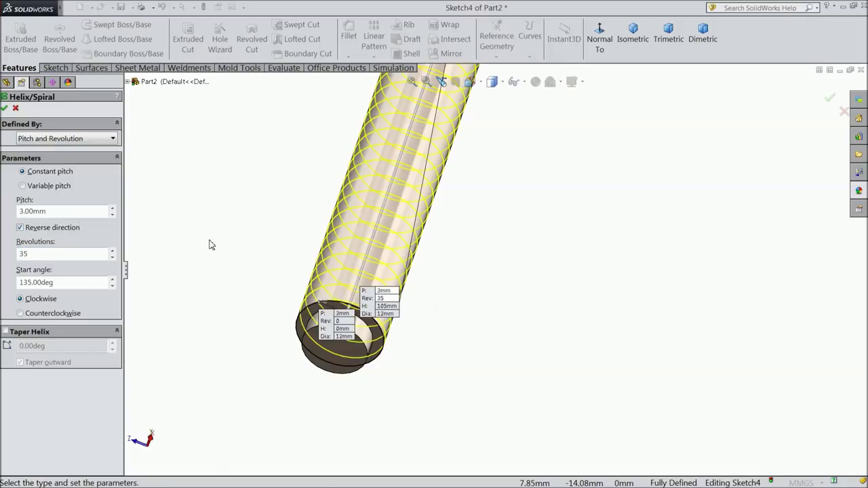
drag(60, 282, 11, 275)
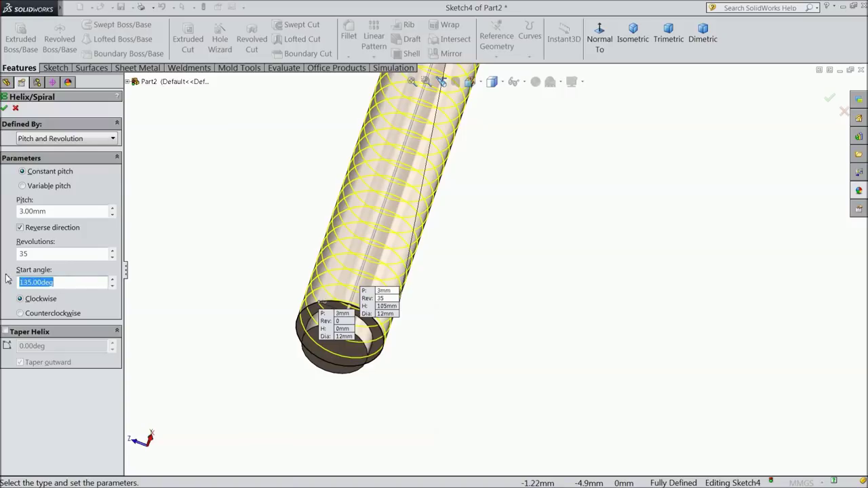
text(0)
text(.00deg)
key(Return)
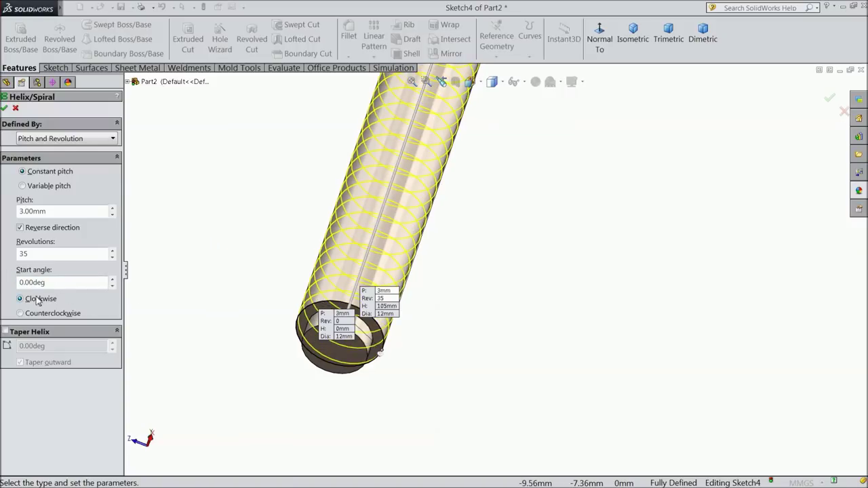
scroll(151, 277, up, 2)
scroll(244, 271, up, 2)
scroll(380, 278, up, 2)
scroll(491, 143, down, 2)
mouse_move(491, 144)
middle_down()
mouse_move(449, 170)
mouse_move(466, 268)
middle_up()
scroll(466, 268, down, 2)
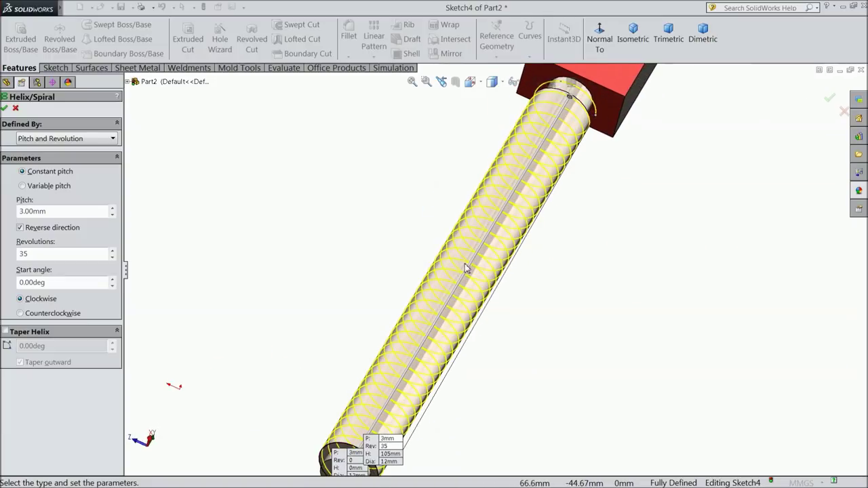
click(5, 109)
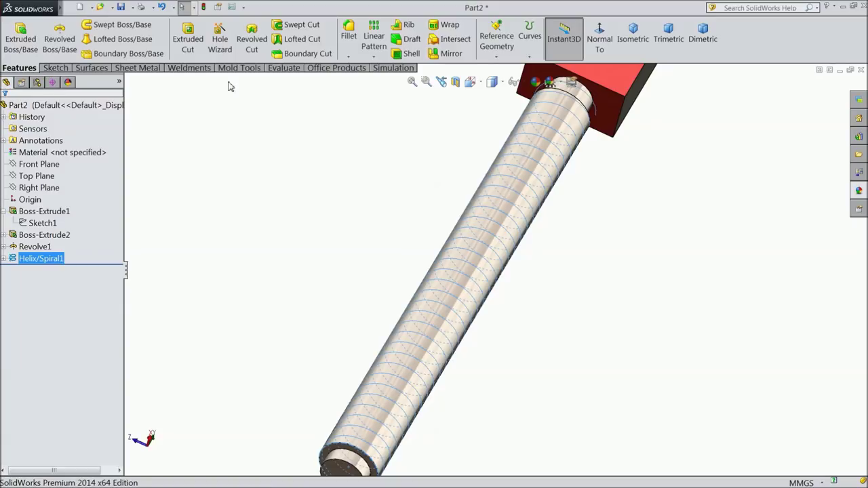
Start a new sketch on the Right Plane, viewed face-on.
click(31, 188)
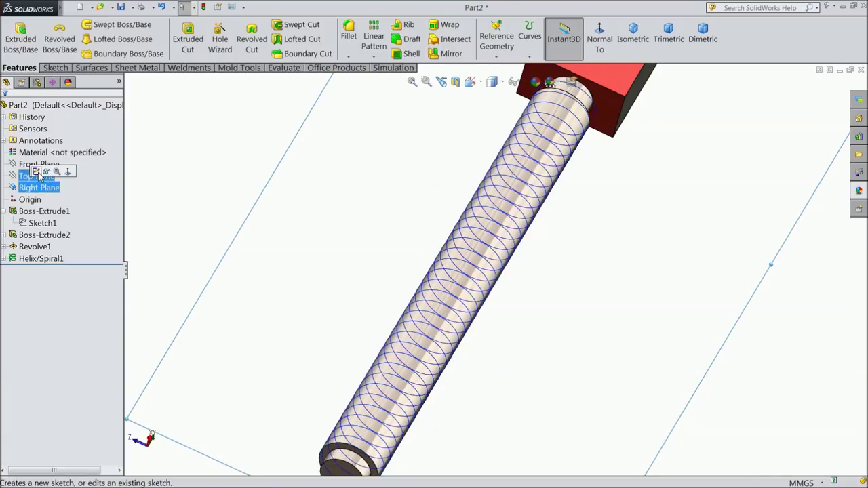
click(39, 175)
click(600, 39)
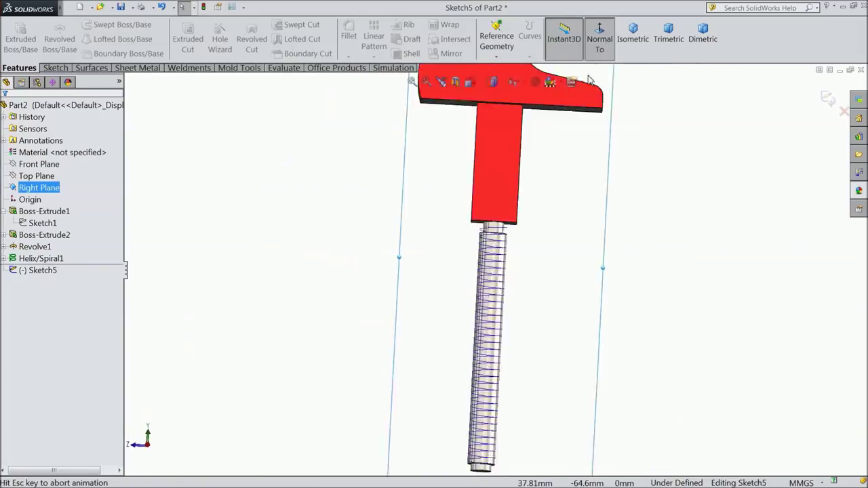
scroll(524, 417, down, 3)
scroll(478, 428, down, 3)
scroll(489, 322, down, 3)
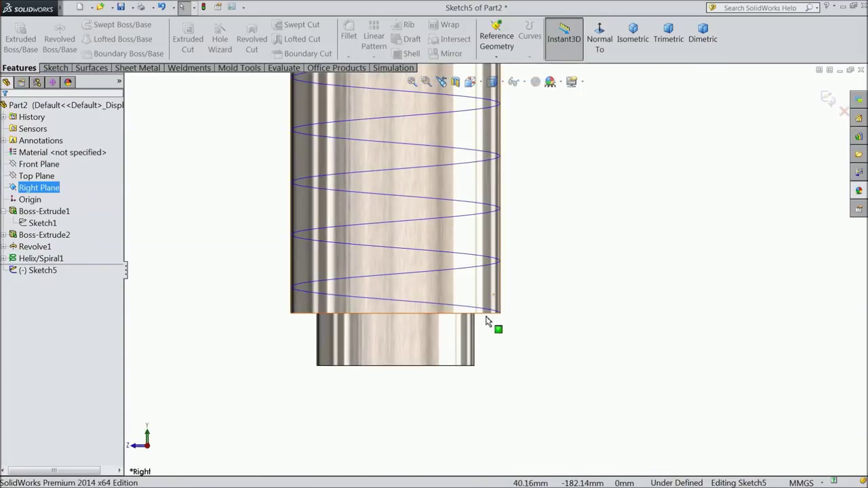
Draw a small rectangle at the helix end.
click(55, 68)
click(77, 38)
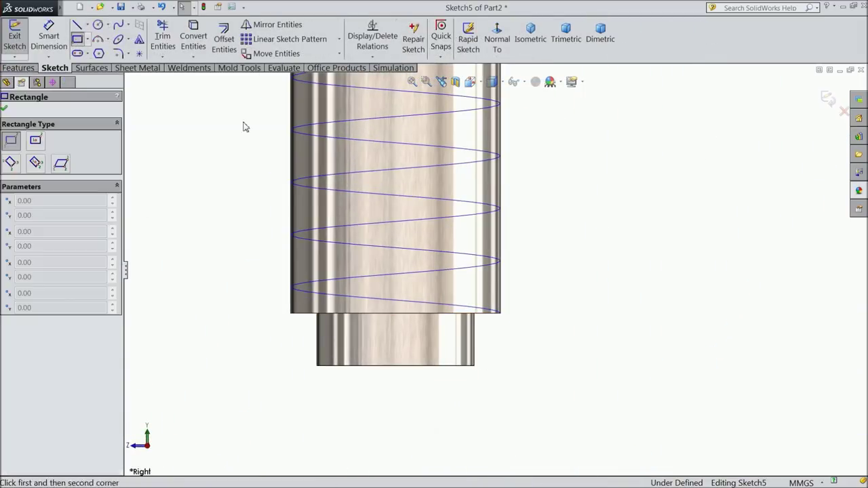
scroll(493, 313, down, 2)
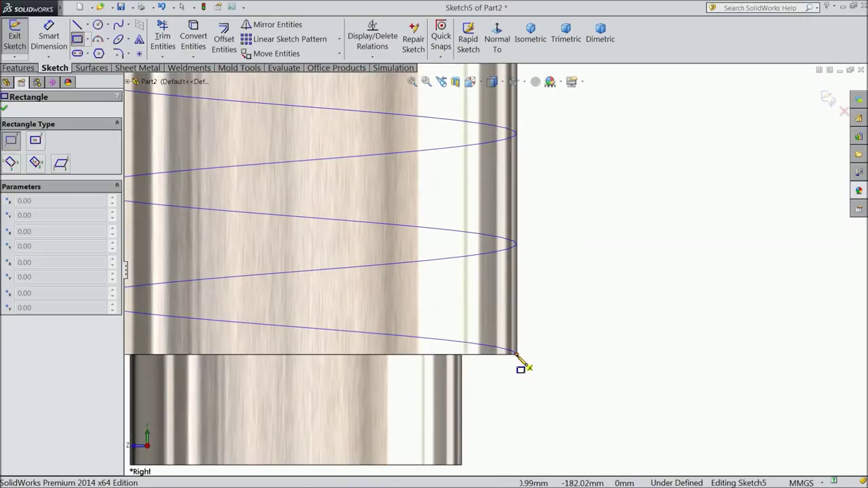
click(517, 354)
click(468, 411)
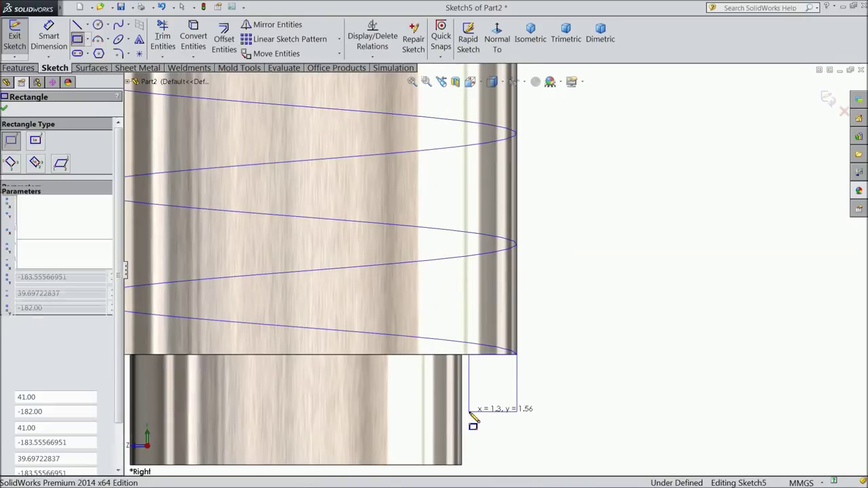
Dimension the rectangle to 1.5 × 1.5 mm, exit the sketch and start a Cut-Sweep.
click(49, 35)
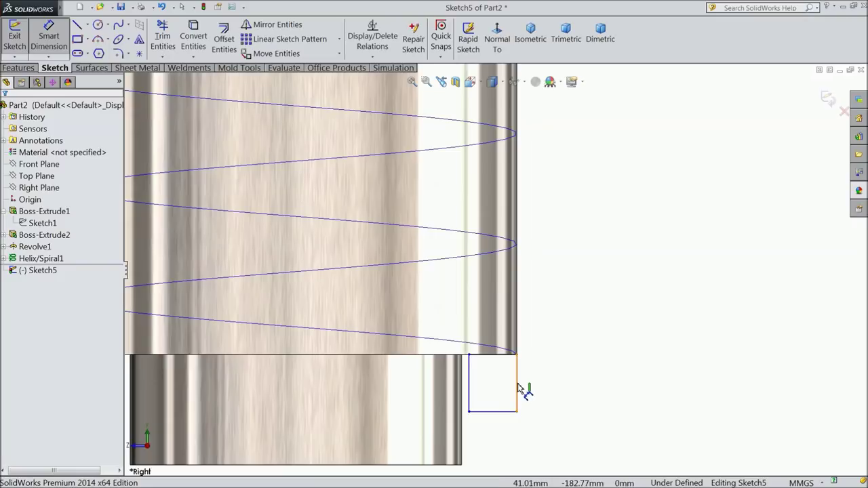
click(517, 388)
click(562, 385)
text(1.5)
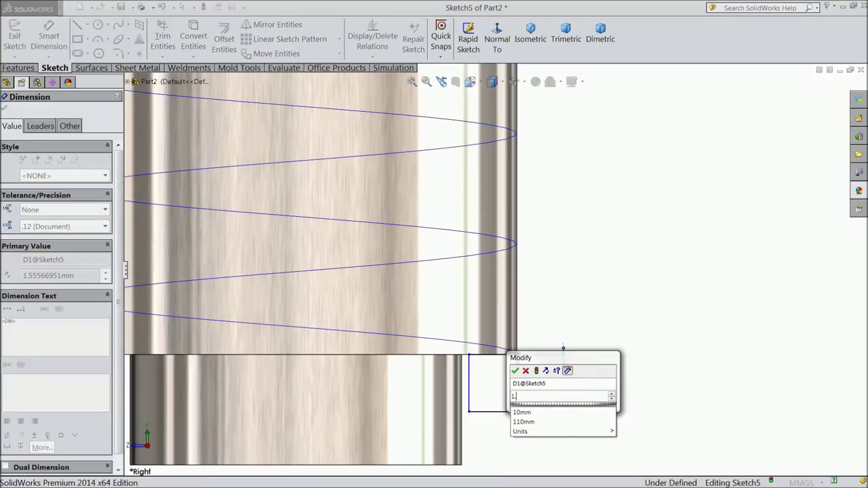
click(514, 371)
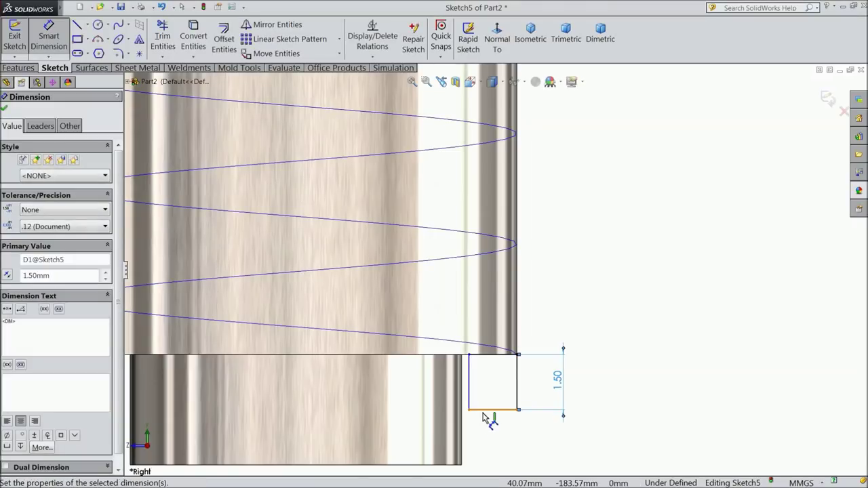
click(488, 412)
click(490, 437)
text(1.5)
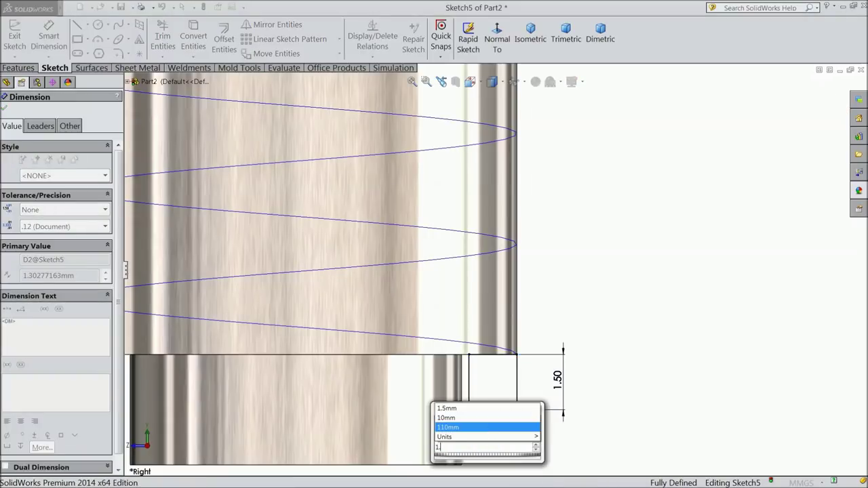
click(439, 422)
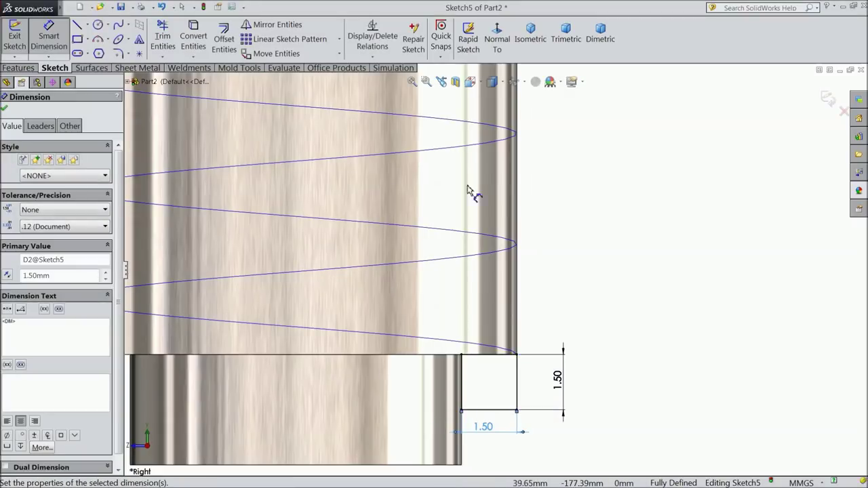
click(829, 100)
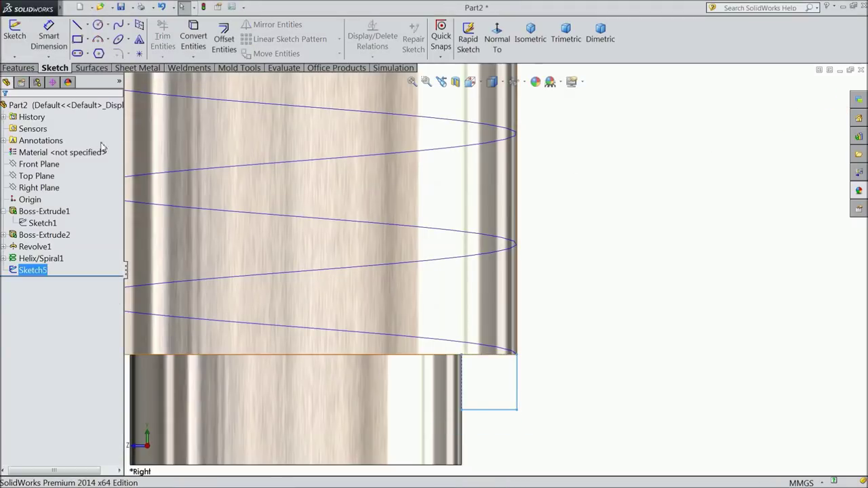
click(19, 67)
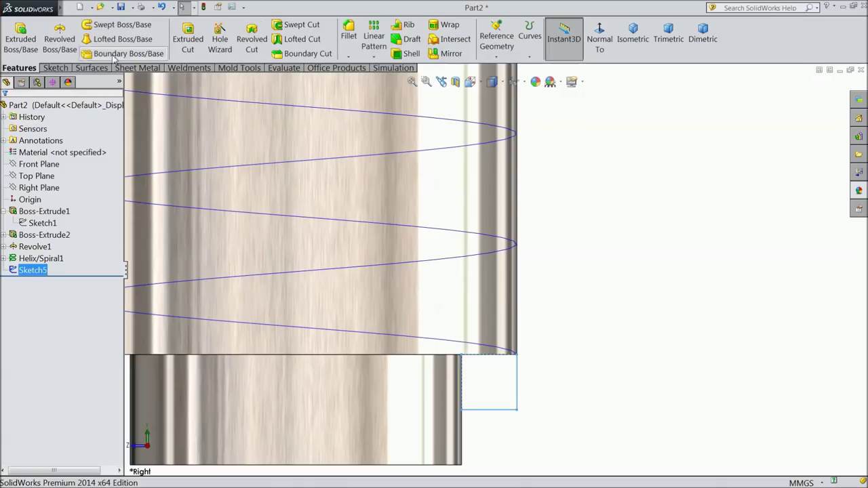
click(305, 32)
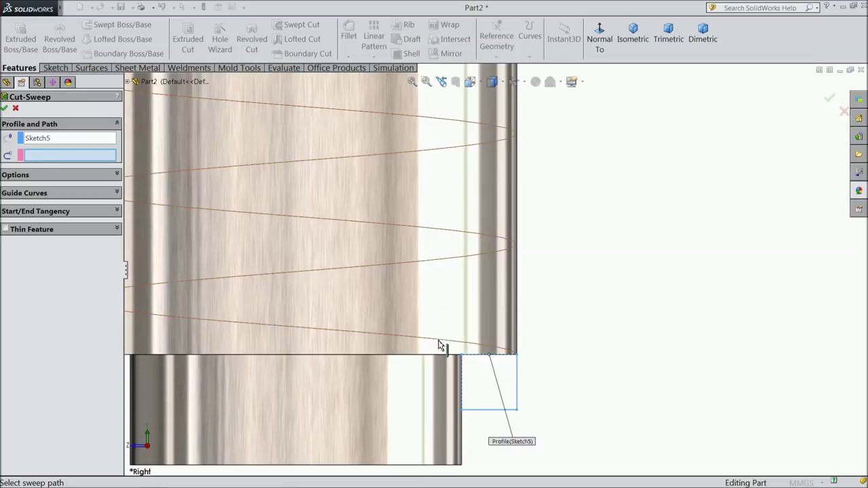
Finish the swept cut with Helix/Spiral1 as the path, threading the rod as Cut-Sweep1.
click(502, 341)
scroll(578, 327, up, 5)
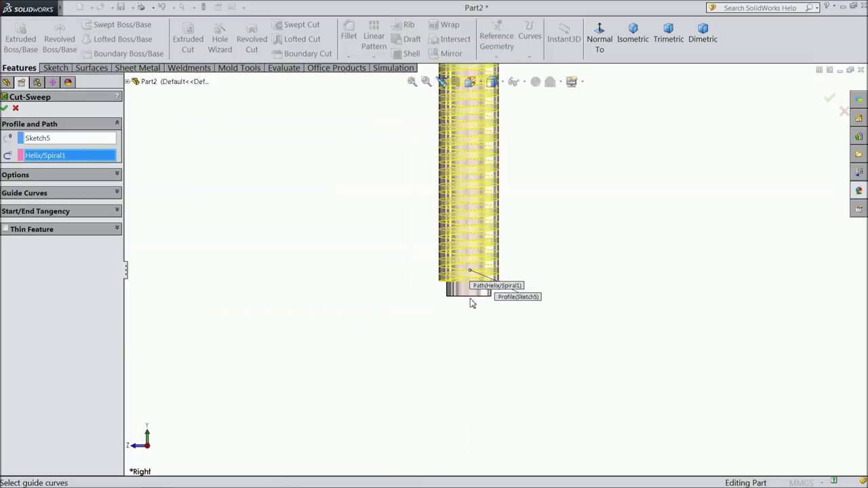
scroll(501, 305, up, 2)
scroll(497, 296, down, 2)
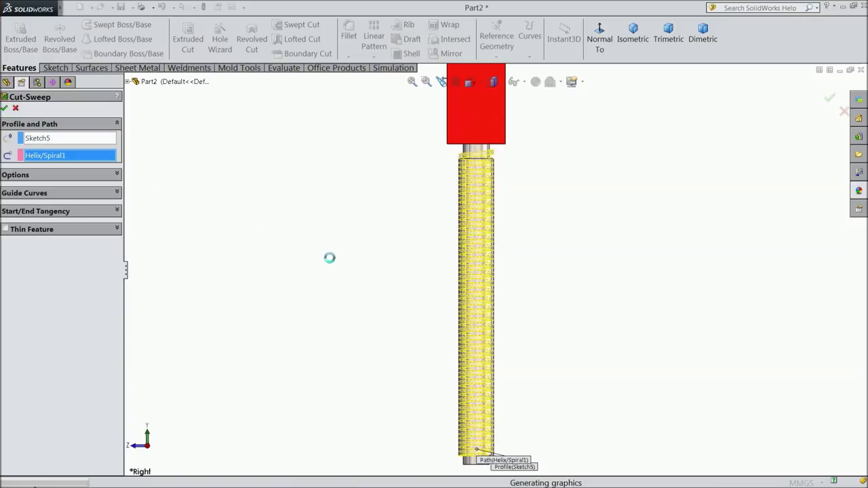
mouse_move(378, 364)
middle_down()
mouse_move(344, 245)
mouse_move(281, 265)
middle_up()
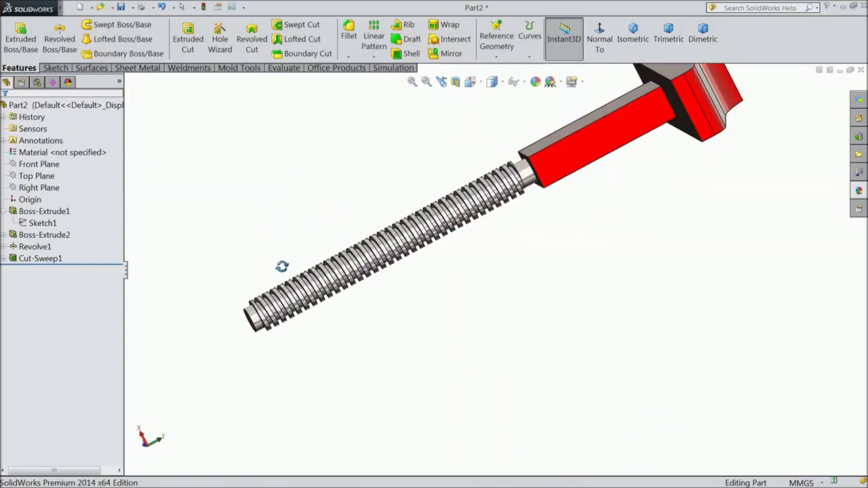
scroll(401, 315, down, 3)
mouse_move(407, 291)
middle_down()
mouse_move(430, 263)
mouse_move(419, 269)
middle_up()
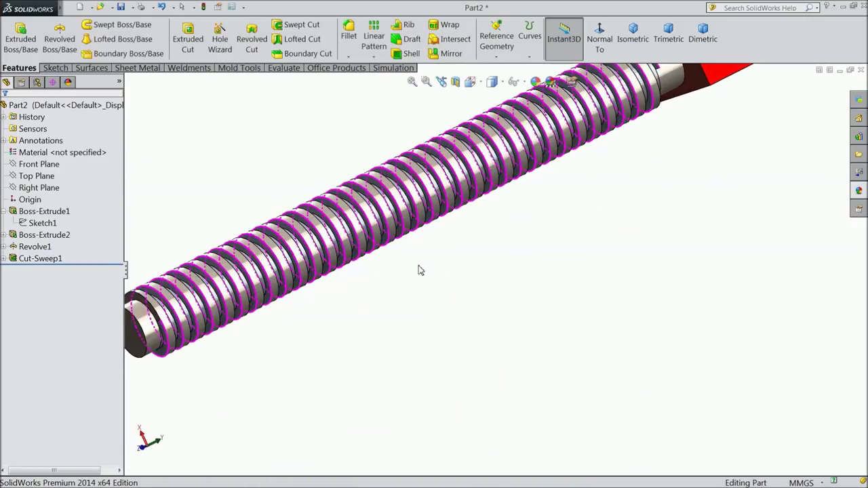
Give the threaded rod the brushed steel appearance.
click(40, 258)
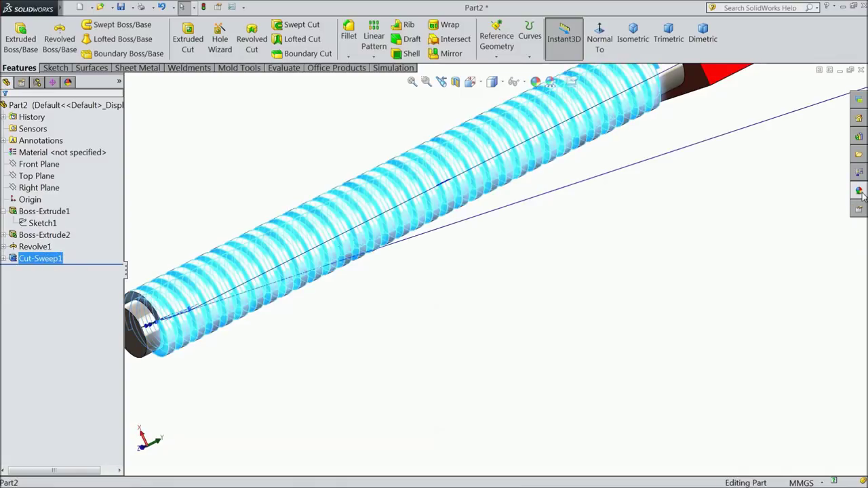
click(859, 192)
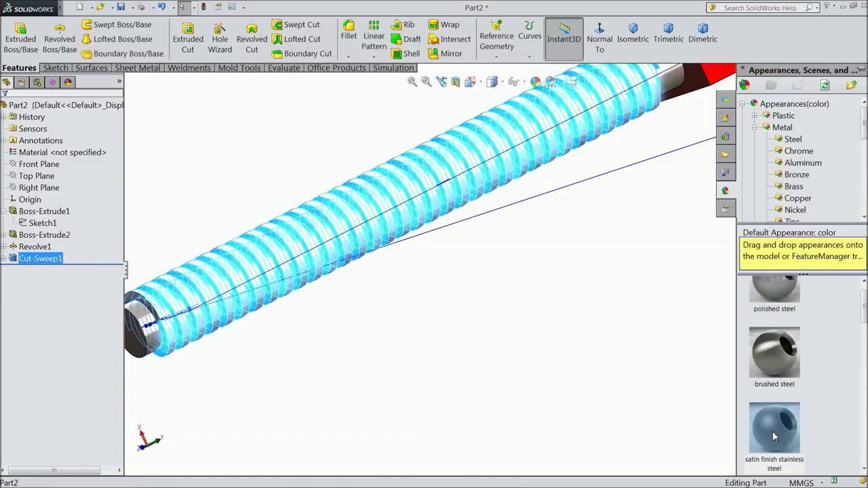
click(785, 378)
click(582, 332)
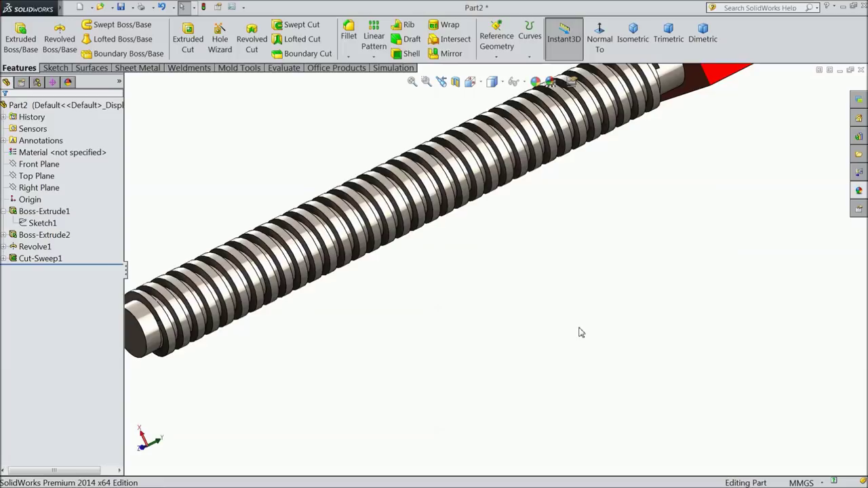
scroll(582, 333, up, 2)
mouse_move(597, 283)
middle_down()
mouse_move(630, 360)
mouse_move(579, 345)
middle_up()
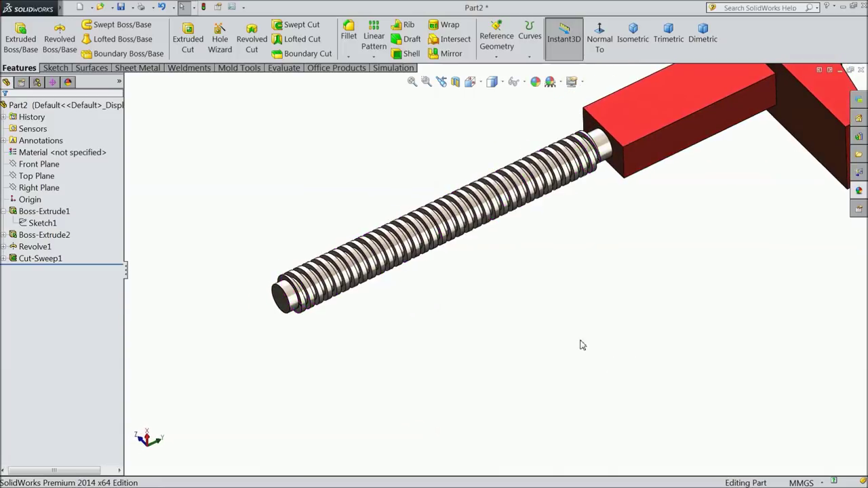
scroll(541, 307, up, 1)
scroll(663, 158, up, 1)
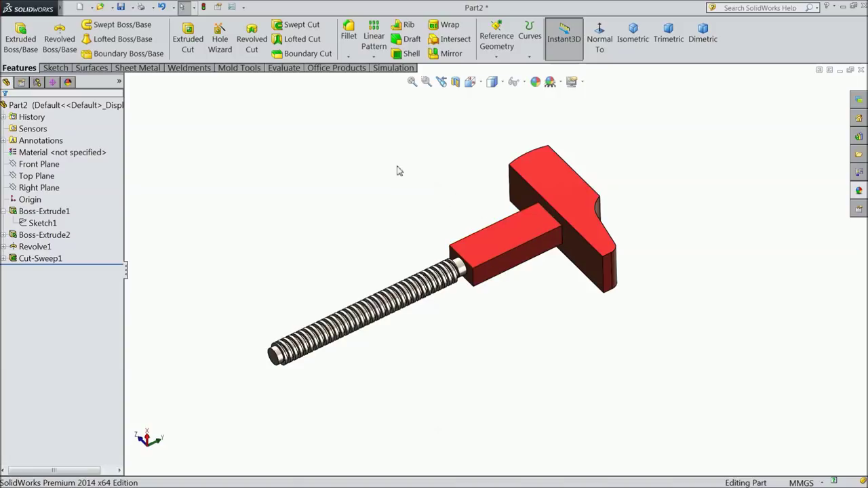
Start a 1 mm fillet and select the first two faces of the jaw head.
click(349, 38)
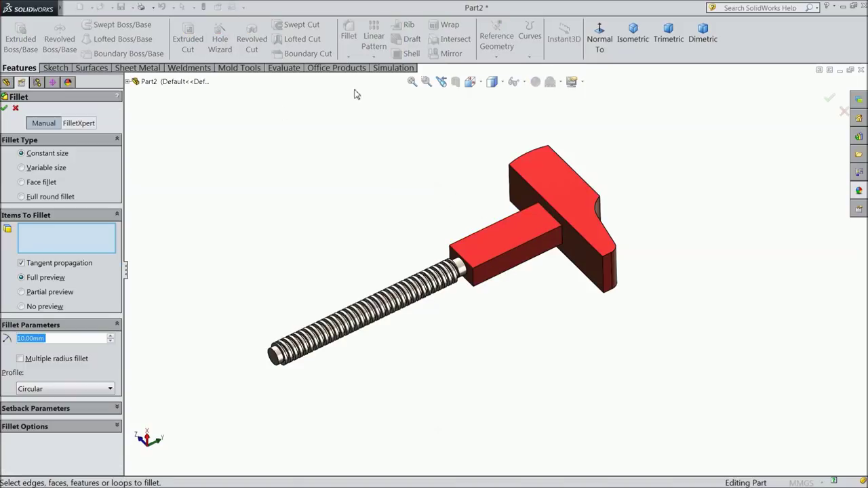
text(1)
key(Return)
scroll(437, 210, down, 1)
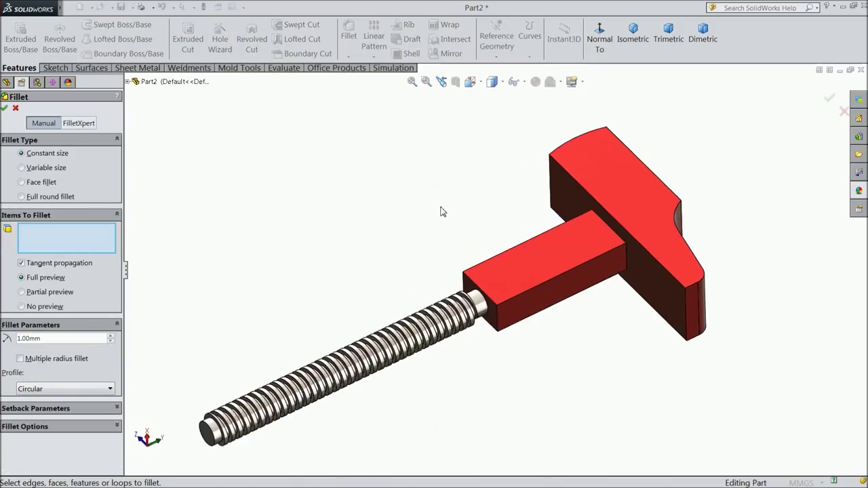
click(620, 211)
scroll(610, 203, up, 2)
middle_drag(610, 203, 572, 196)
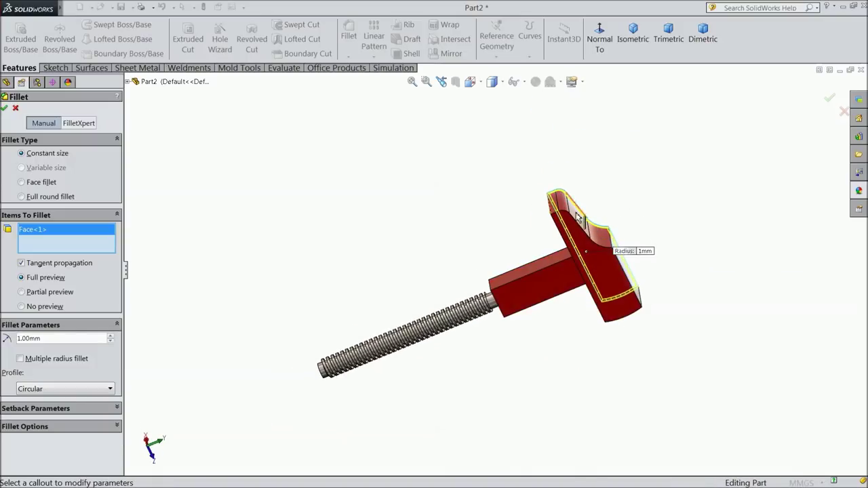
click(606, 278)
Add a third head face and one head edge, then apply Fillet1.
middle_drag(606, 278, 563, 173)
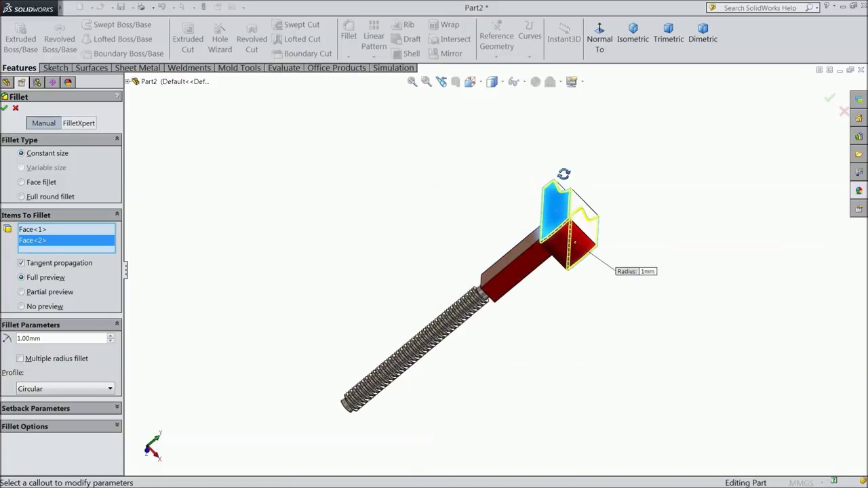
click(574, 248)
middle_drag(612, 288, 761, 310)
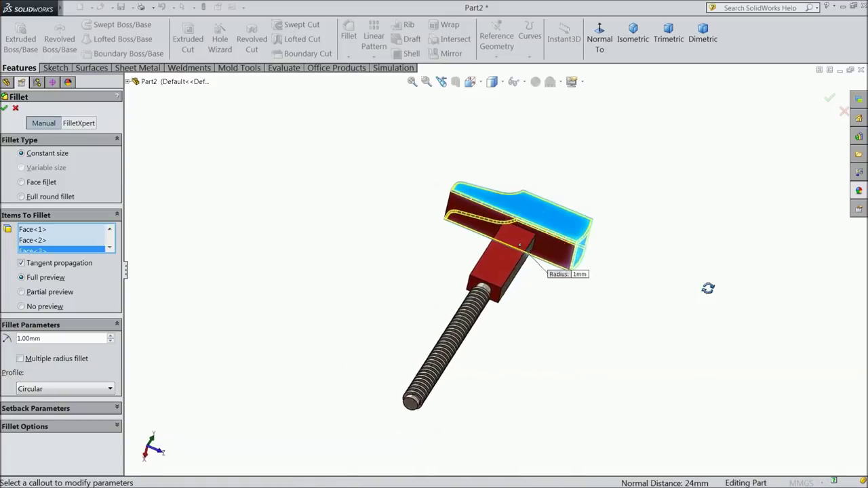
scroll(390, 198, down, 4)
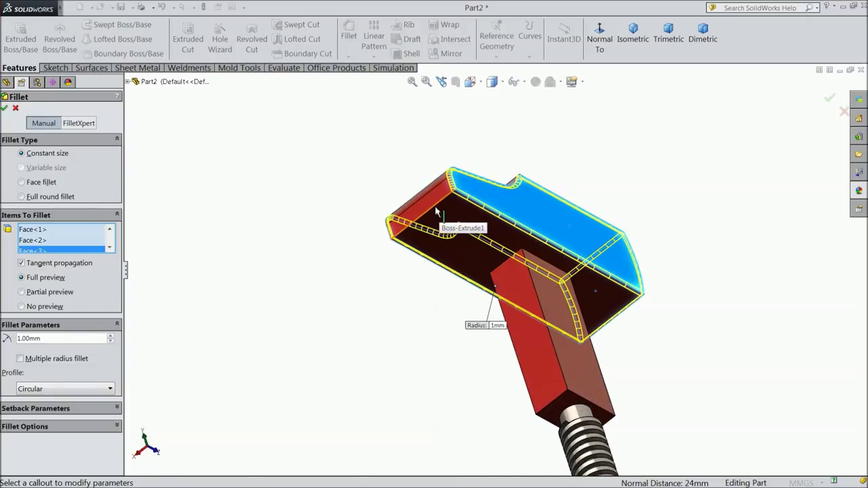
click(442, 215)
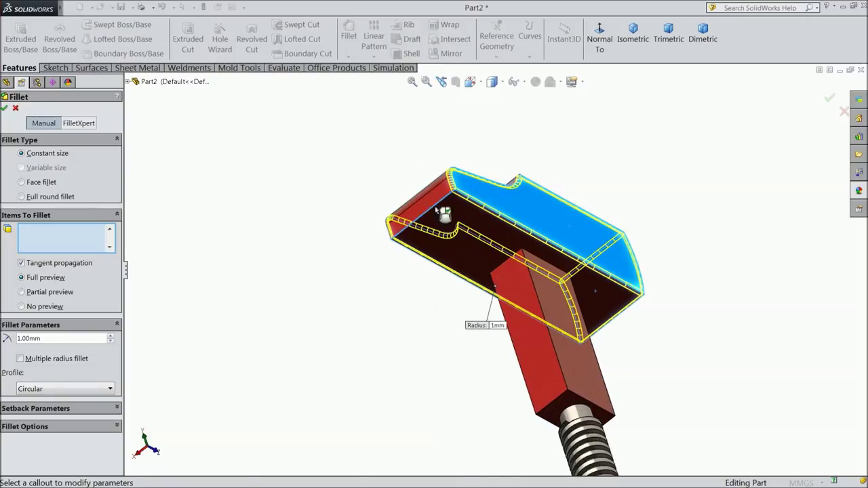
click(6, 109)
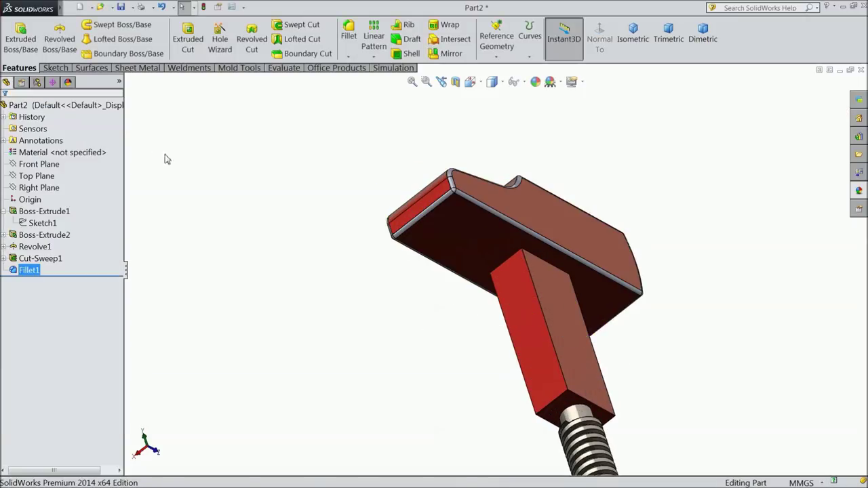
click(349, 37)
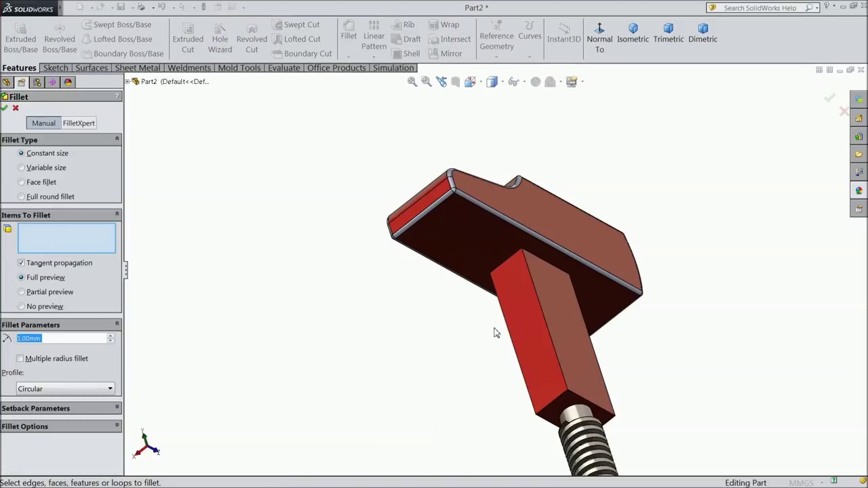
Fillet the two stem-to-head junction edges with a 10 mm radius as Fillet2.
scroll(478, 331, up, 2)
mouse_move(523, 339)
middle_down()
mouse_move(410, 339)
mouse_move(438, 335)
middle_up()
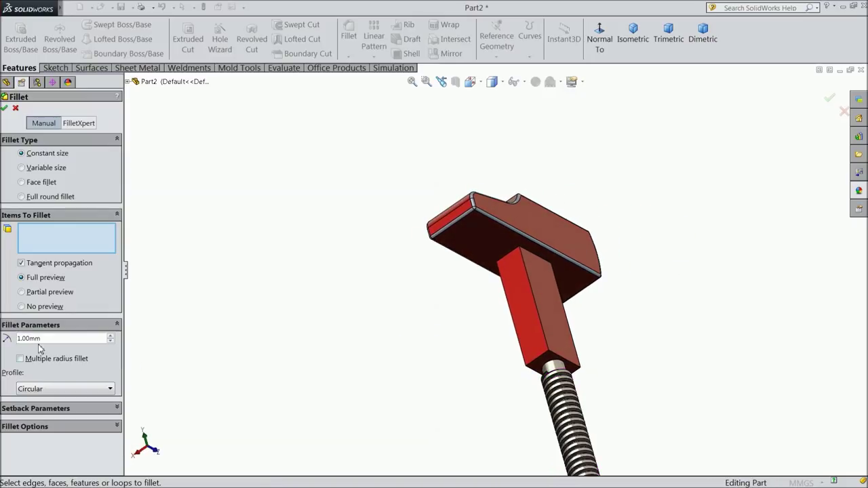
text(10)
key(Return)
scroll(468, 295, down, 3)
click(553, 214)
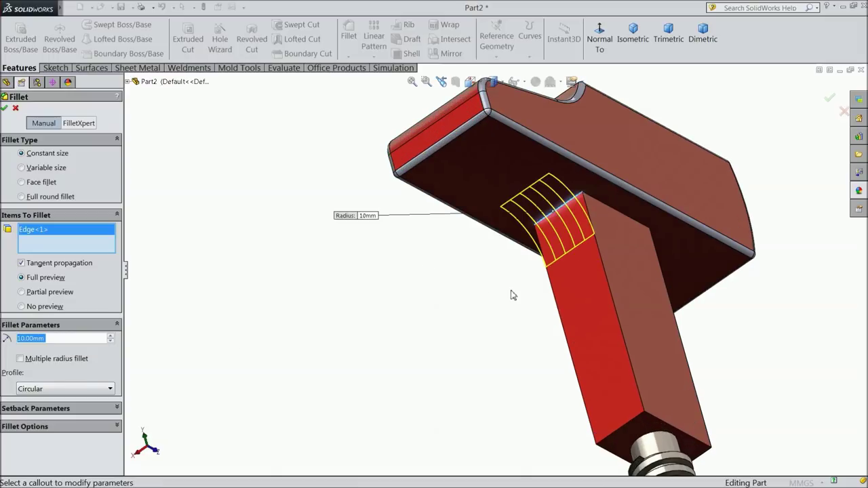
middle_drag(511, 294, 404, 267)
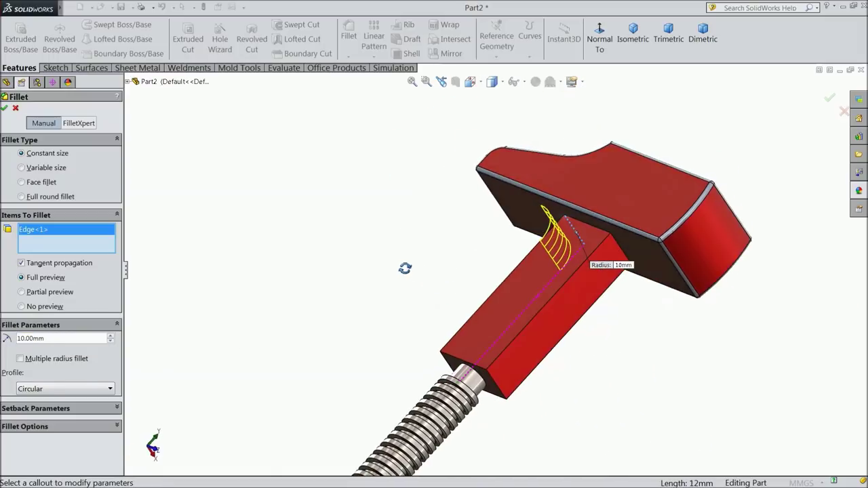
click(624, 271)
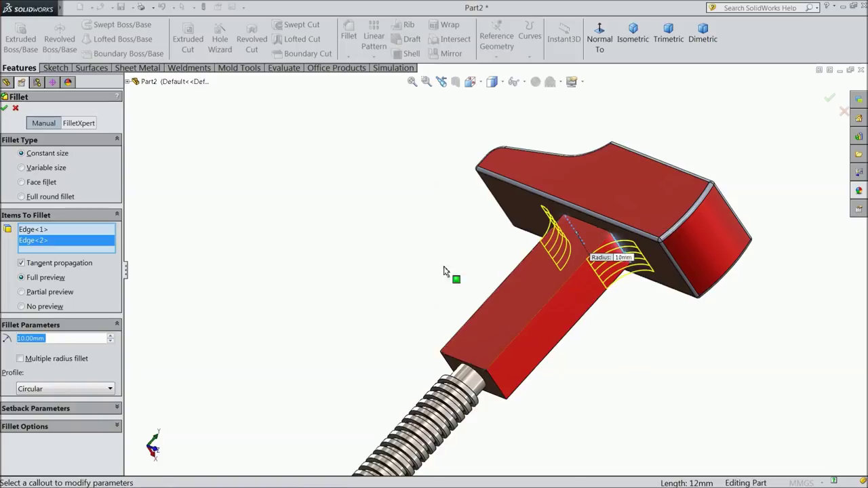
click(5, 110)
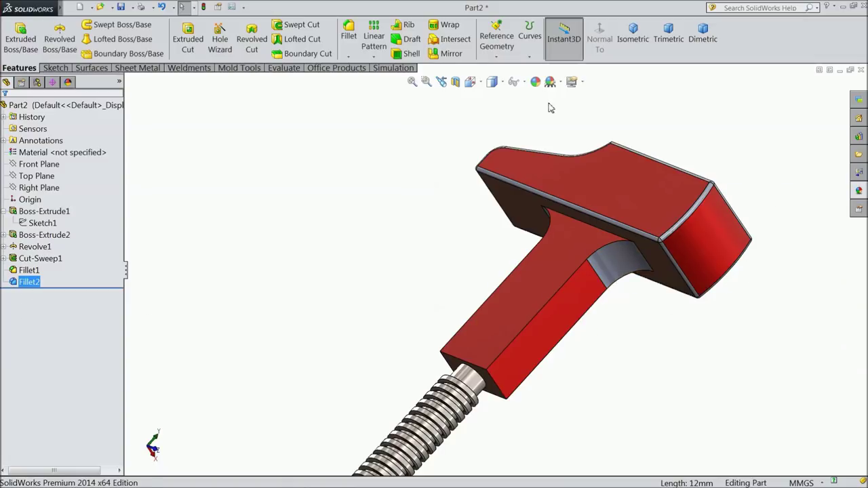
Colour the Fillet2 faces pure red (255,0,0).
click(535, 82)
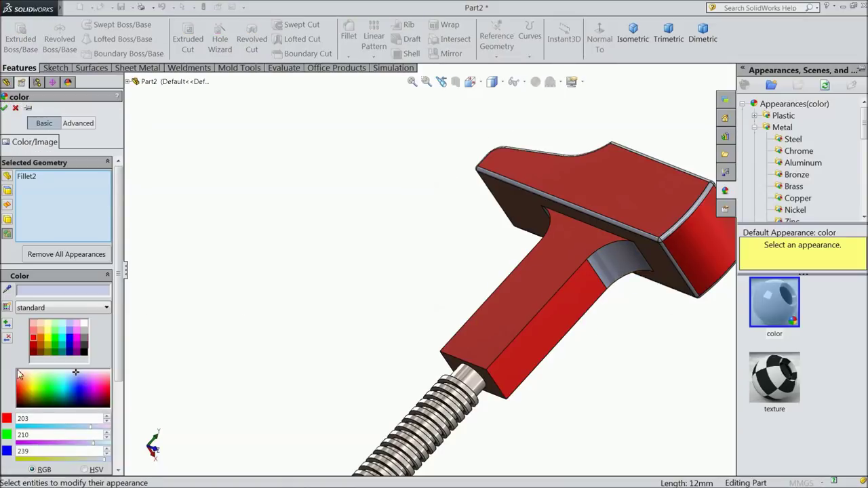
click(34, 339)
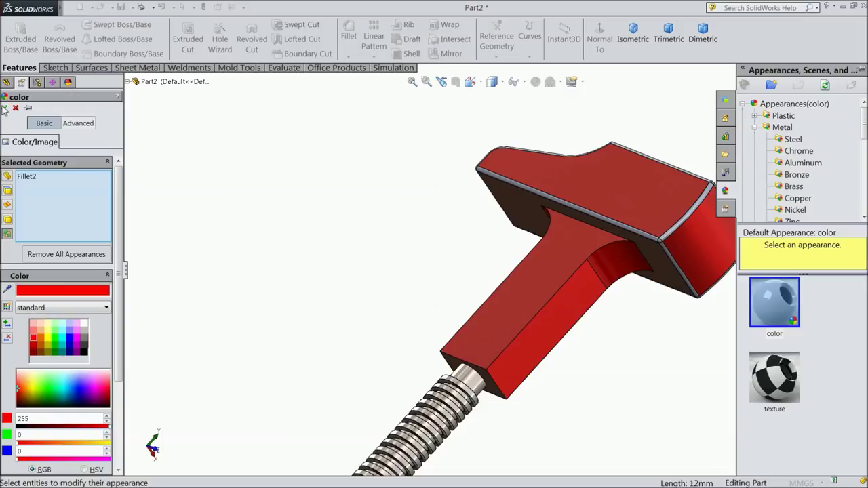
click(4, 108)
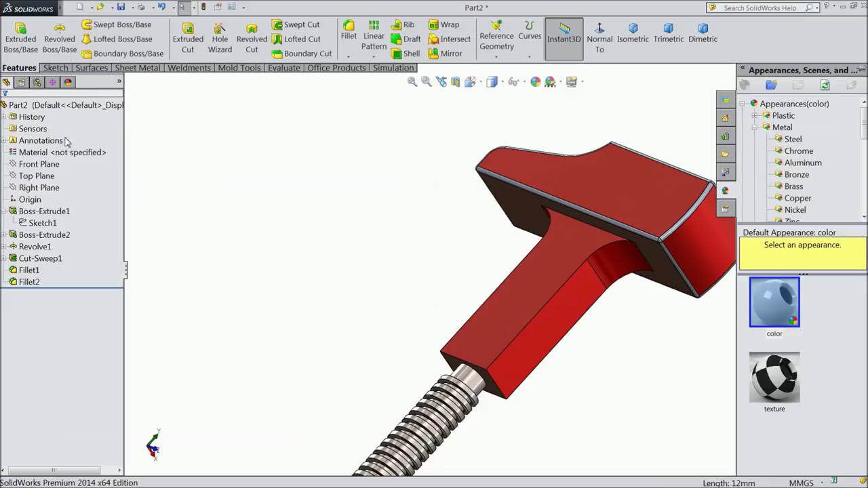
click(348, 35)
Set a 1 mm fillet radius and select the first six stem edges.
text(1.00mm)
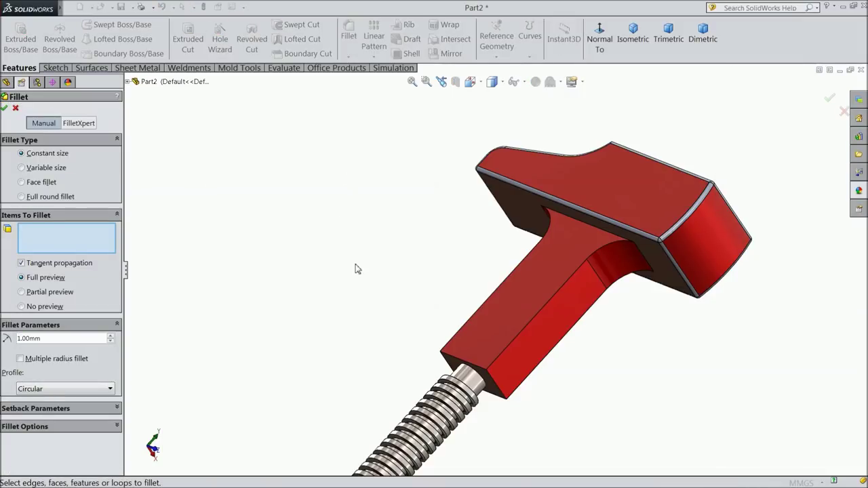
click(536, 314)
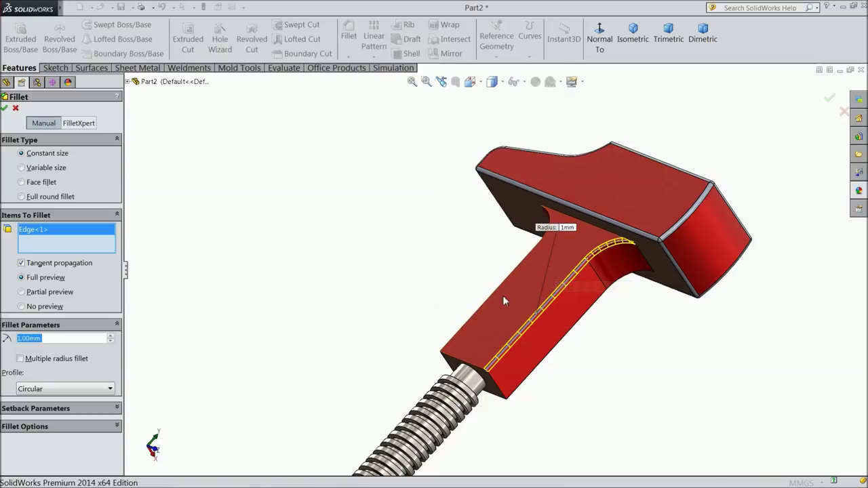
click(495, 297)
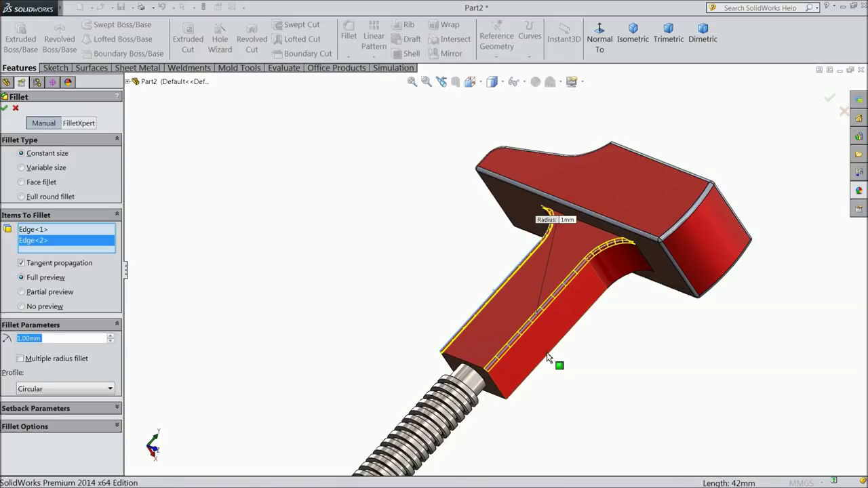
click(549, 359)
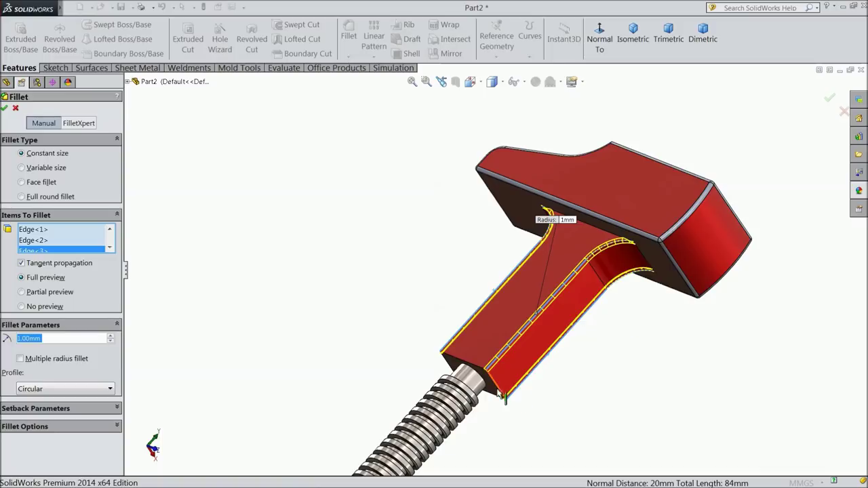
scroll(499, 382, down, 3)
click(473, 349)
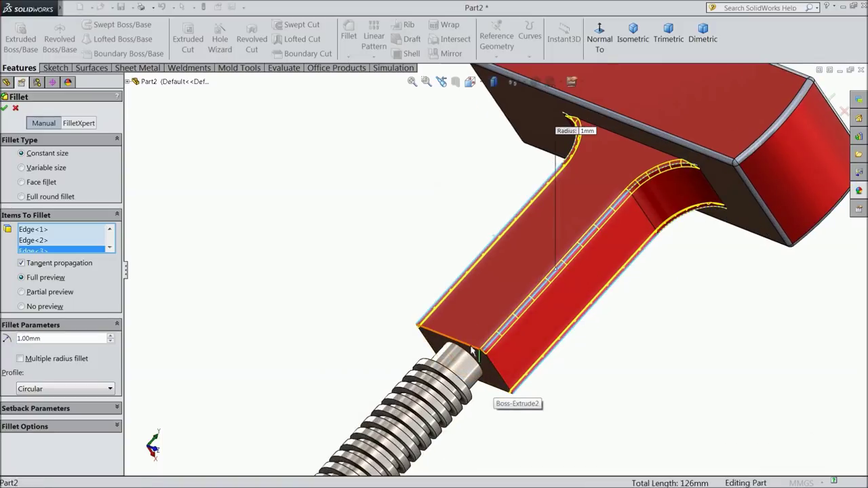
click(495, 386)
click(494, 391)
Add the last two stem edges and confirm Fillet3 on all eight.
click(432, 351)
scroll(427, 319, up, 5)
mouse_move(422, 287)
middle_down()
mouse_move(517, 305)
mouse_move(575, 254)
mouse_move(614, 188)
middle_up()
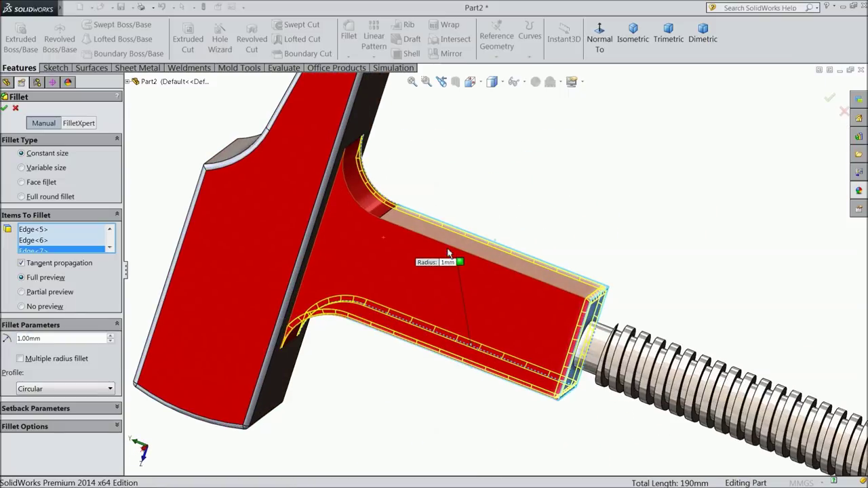
click(447, 252)
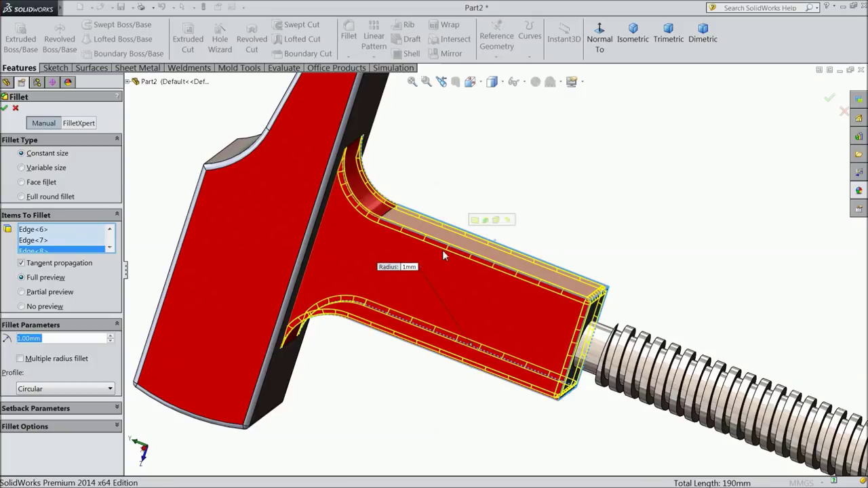
click(4, 108)
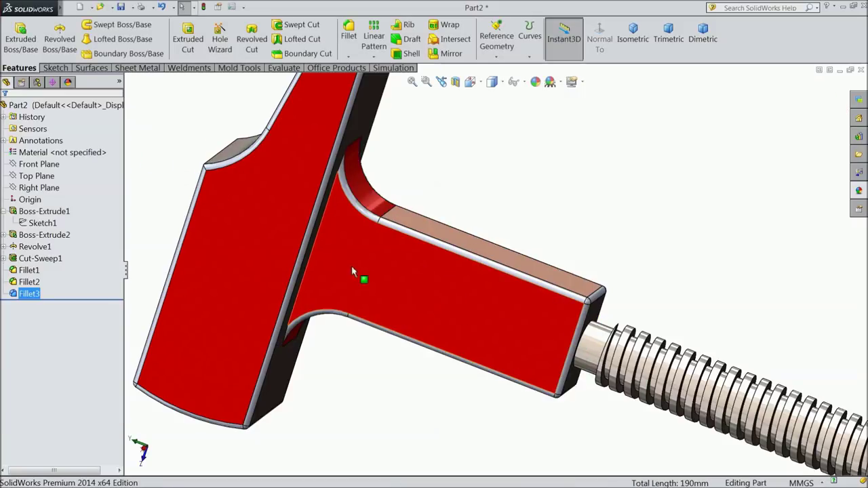
scroll(384, 274, up, 5)
Orbit and zoom around the filleted jaw, then bring up the Save As dialog.
mouse_move(538, 184)
middle_down()
mouse_move(364, 214)
mouse_move(376, 246)
middle_up()
scroll(645, 299, down, 5)
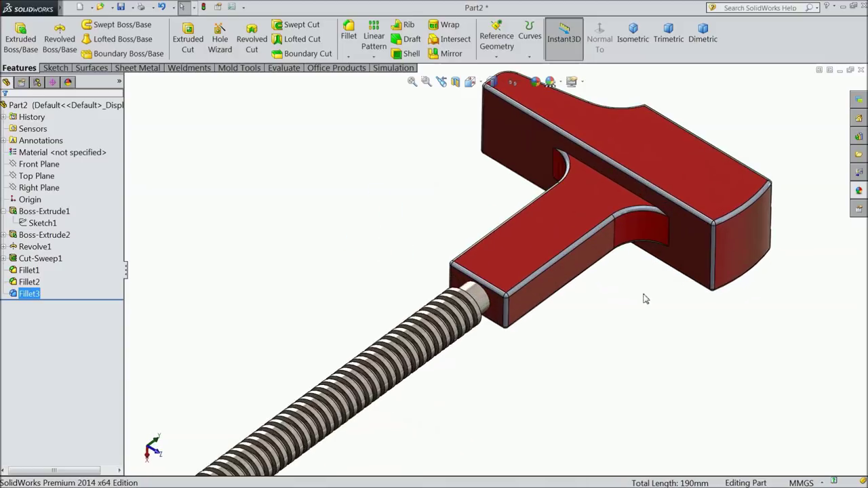
scroll(643, 303, up, 3)
scroll(637, 277, up, 2)
mouse_move(587, 314)
middle_down()
mouse_move(665, 345)
mouse_move(626, 294)
mouse_move(698, 368)
mouse_move(660, 359)
mouse_move(662, 318)
mouse_move(682, 377)
middle_up()
scroll(391, 271, down, 2)
scroll(391, 271, down, 3)
scroll(391, 271, up, 2)
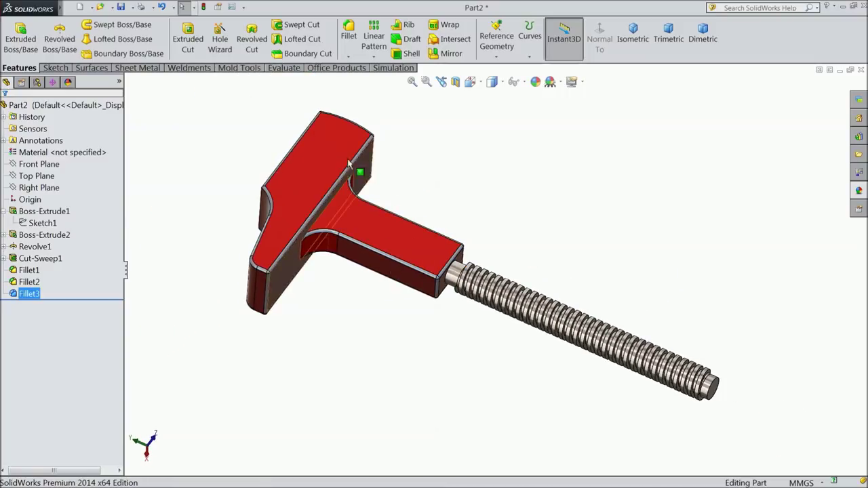
click(122, 7)
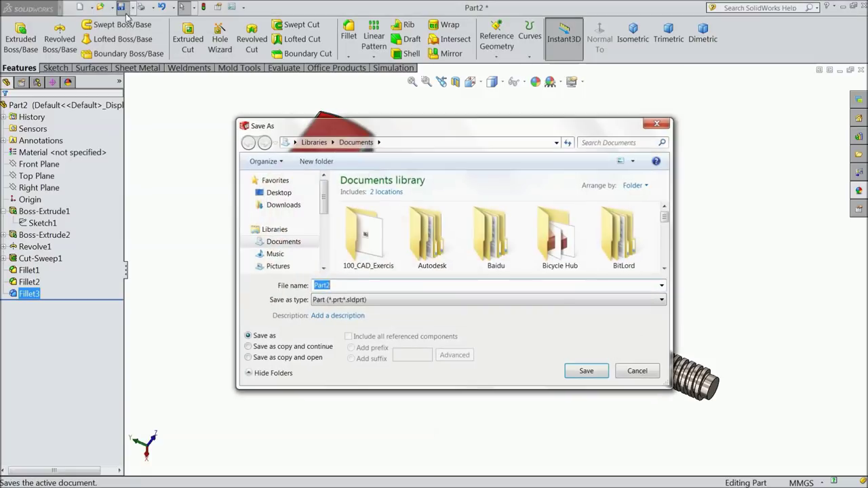
Create a Wrench folder on the Desktop and save the part there as 'Moving Jaw'.
click(291, 193)
click(316, 162)
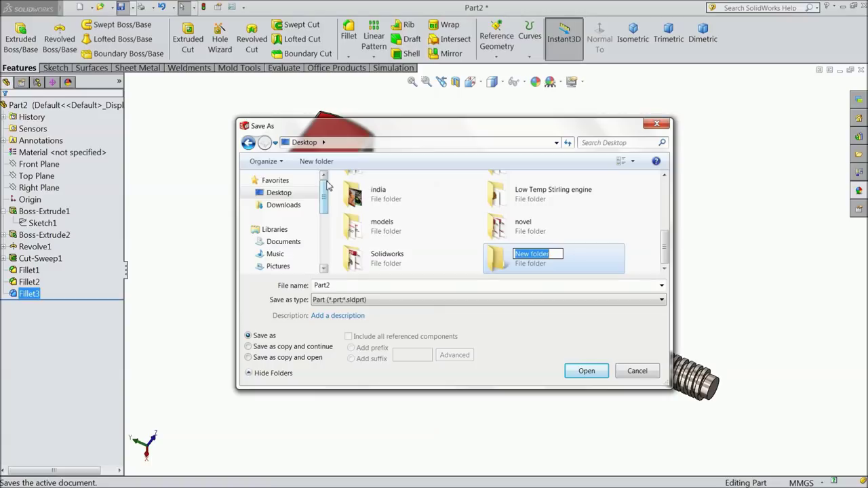
text(Wrench)
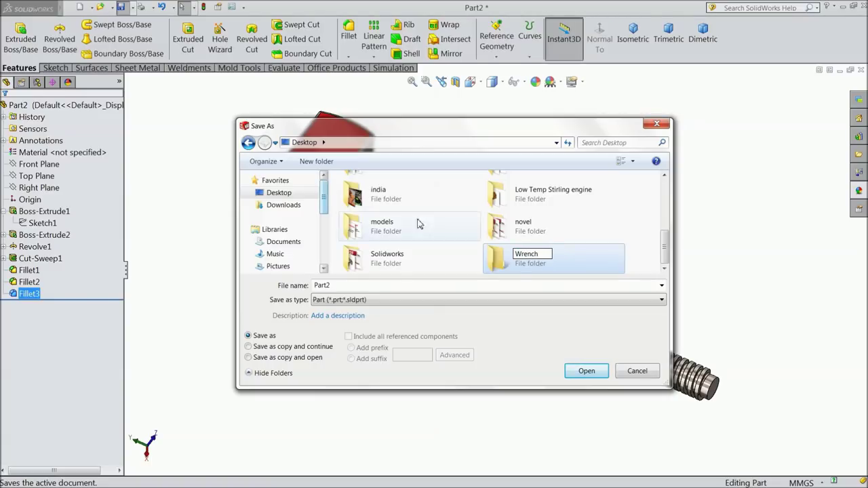
double_click(571, 268)
text(Moving Jaw)
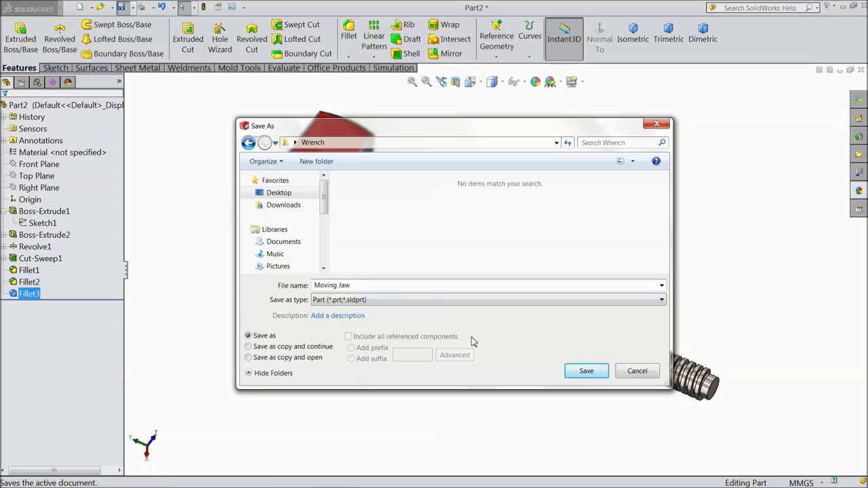
click(564, 366)
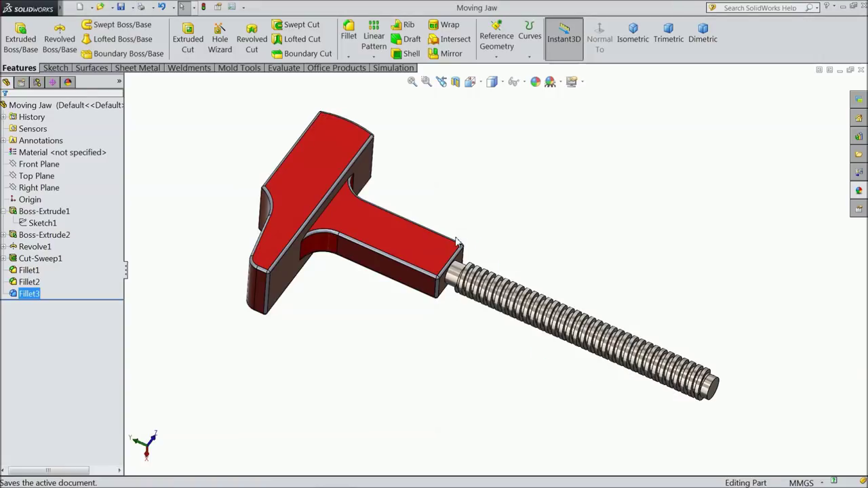
scroll(446, 257, down, 3)
middle_drag(407, 359, 412, 339)
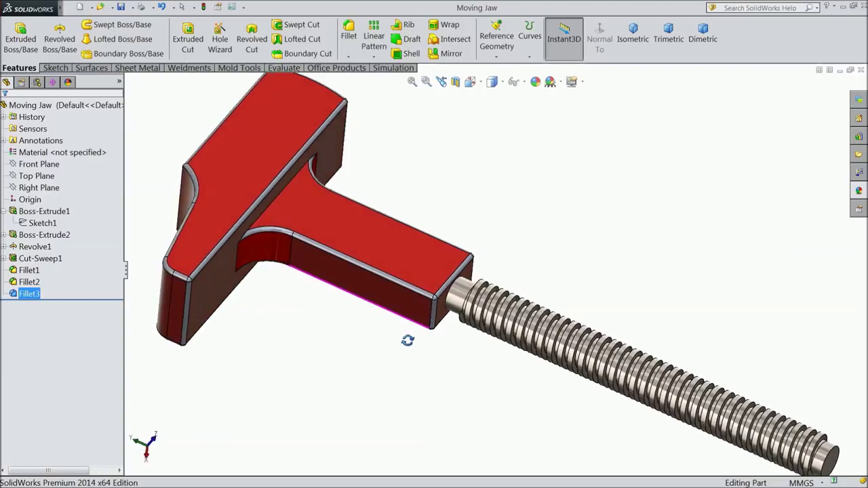
Zoom to fit the whole Moving Jaw part in the view.
key(f)
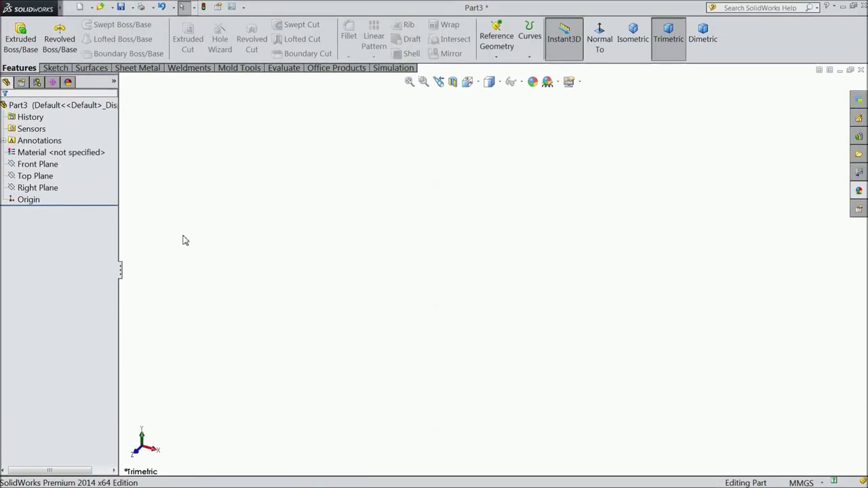
Start a new sketch on Part3's Right Plane.
click(38, 188)
click(36, 176)
click(39, 190)
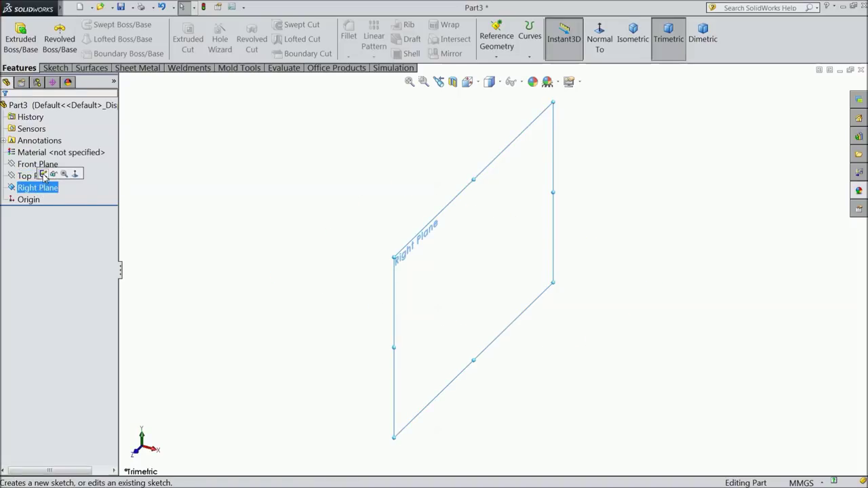
click(46, 179)
click(57, 69)
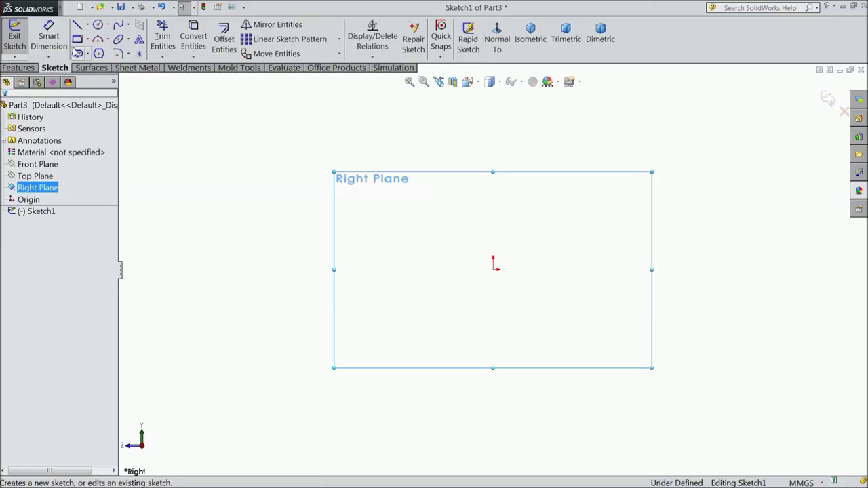
Draw connected top horizontal, left vertical and bottom horizontal lines of the outline.
click(78, 25)
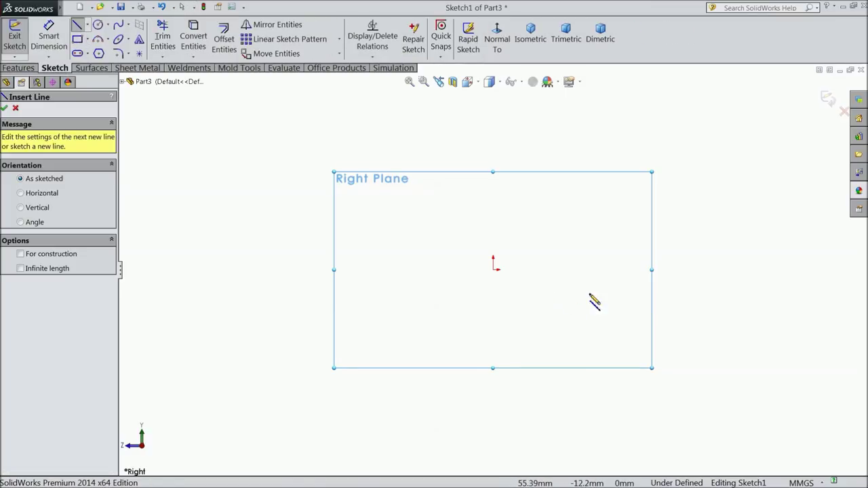
click(628, 269)
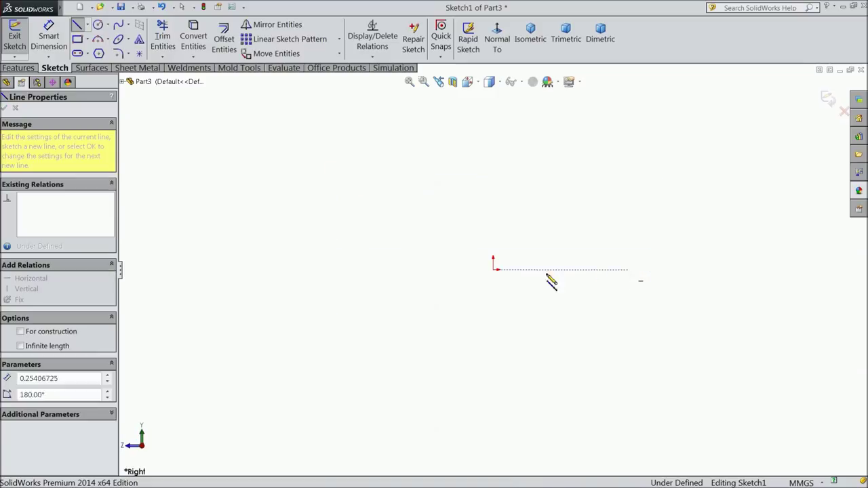
click(393, 269)
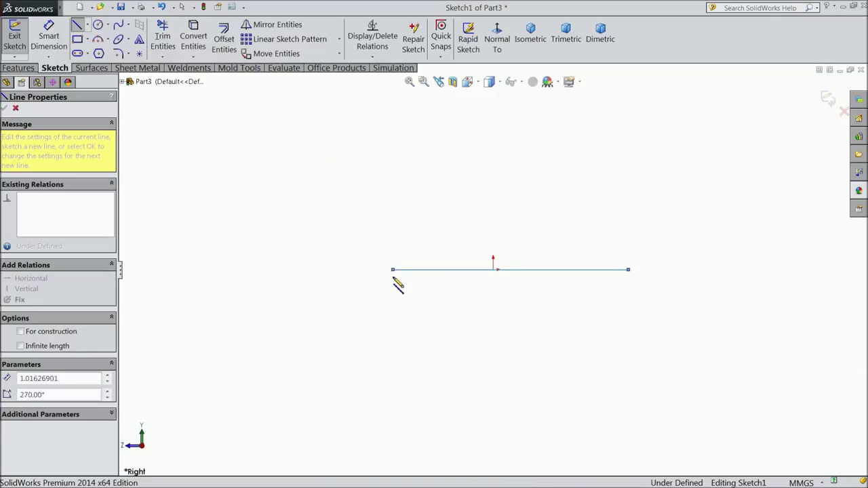
click(393, 339)
scroll(543, 345, down, 3)
click(526, 321)
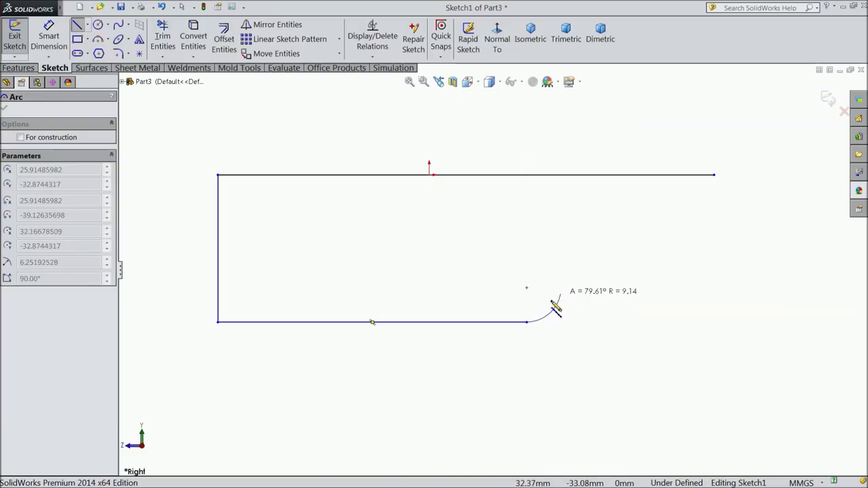
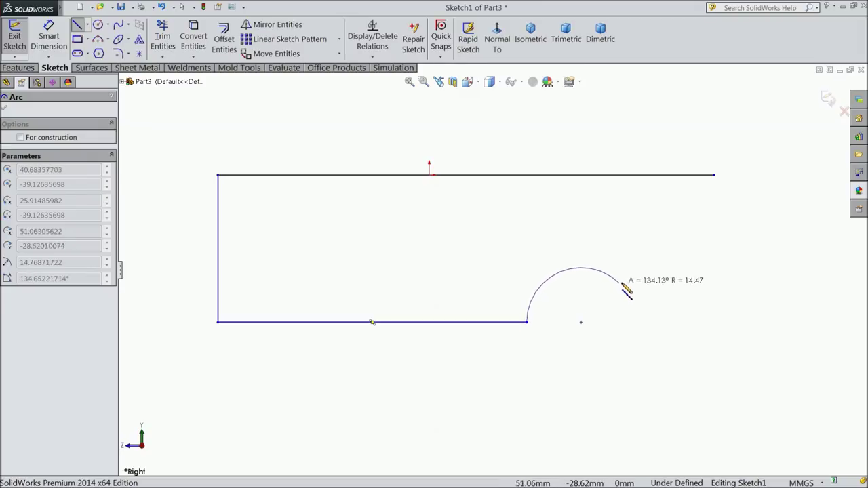
Finish the large arc, then add a sloped line, small tangent arc and vertical edge to the top corner.
click(622, 274)
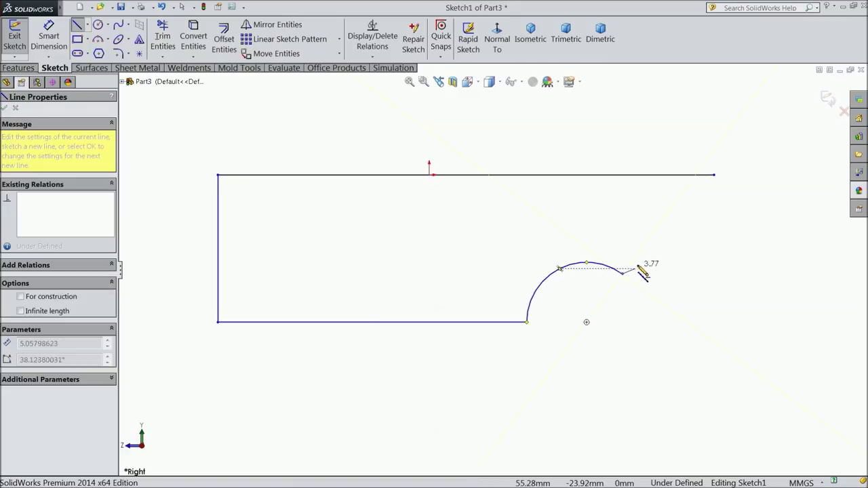
click(704, 227)
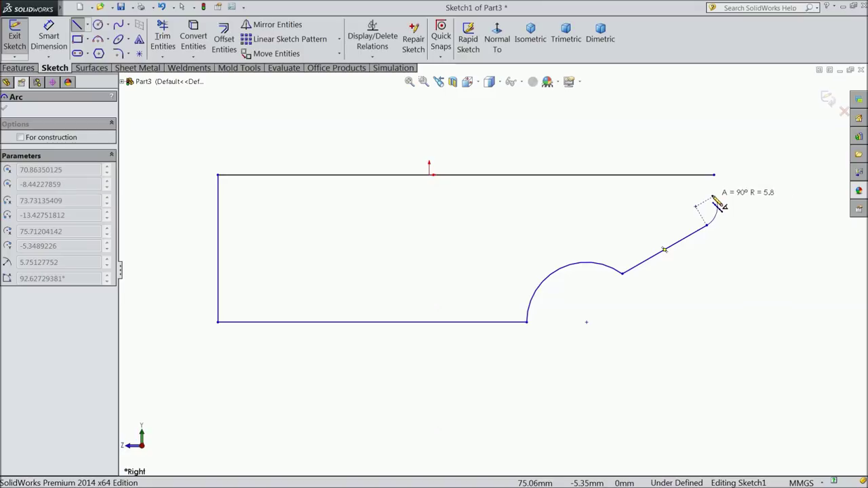
click(715, 199)
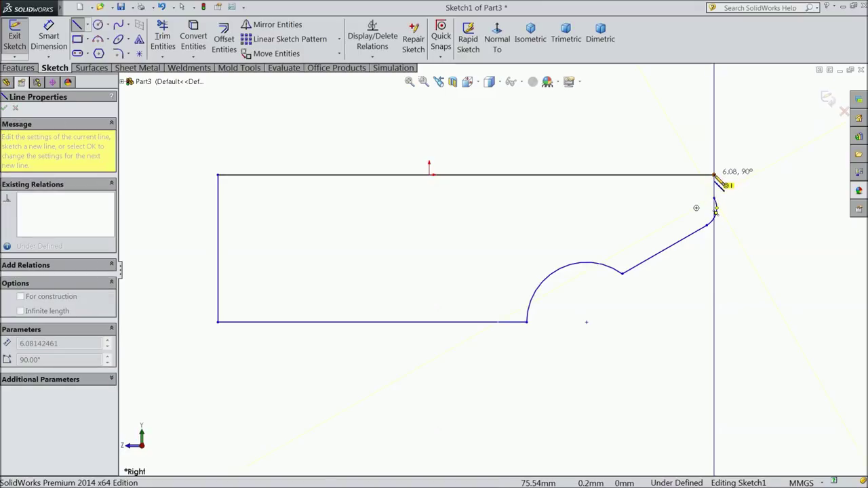
click(713, 175)
scroll(661, 186, down, 1)
scroll(610, 217, up, 1)
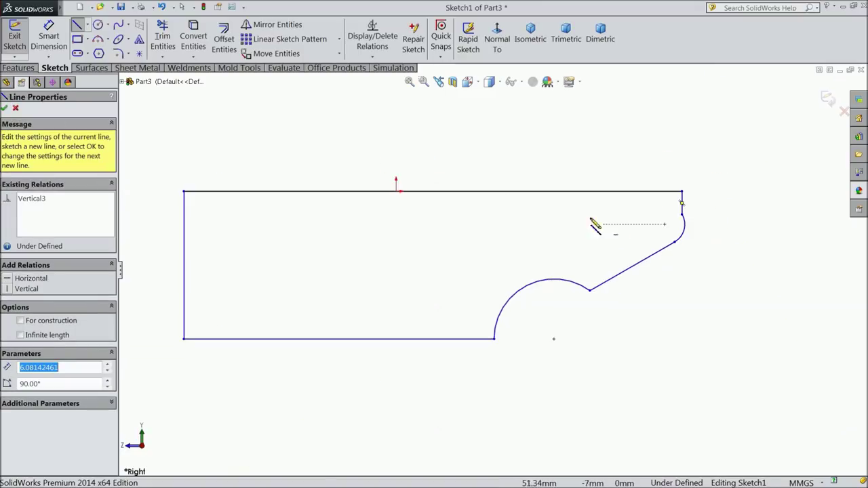
click(4, 108)
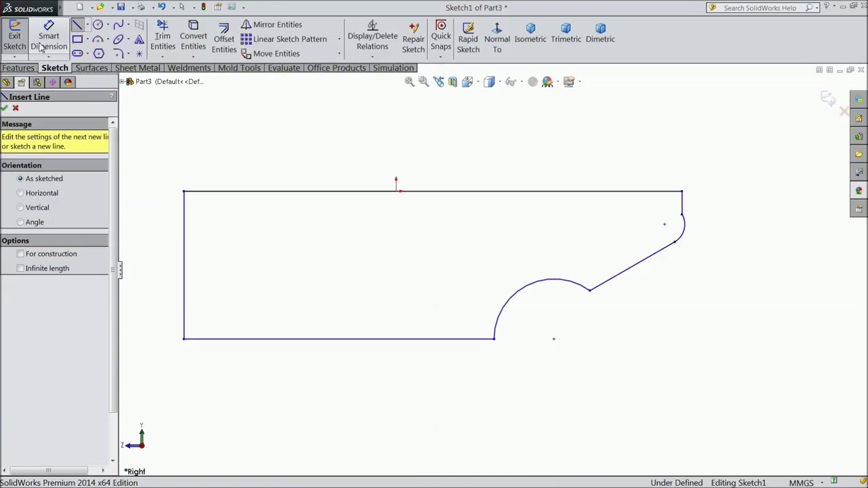
Draw a centerline from the top edge to the bottom edge and give it a Vertical relation.
click(87, 25)
click(98, 52)
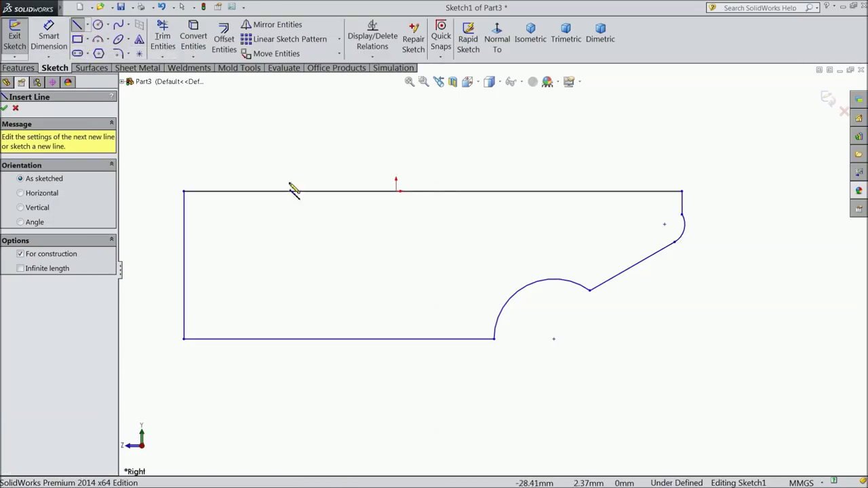
click(396, 191)
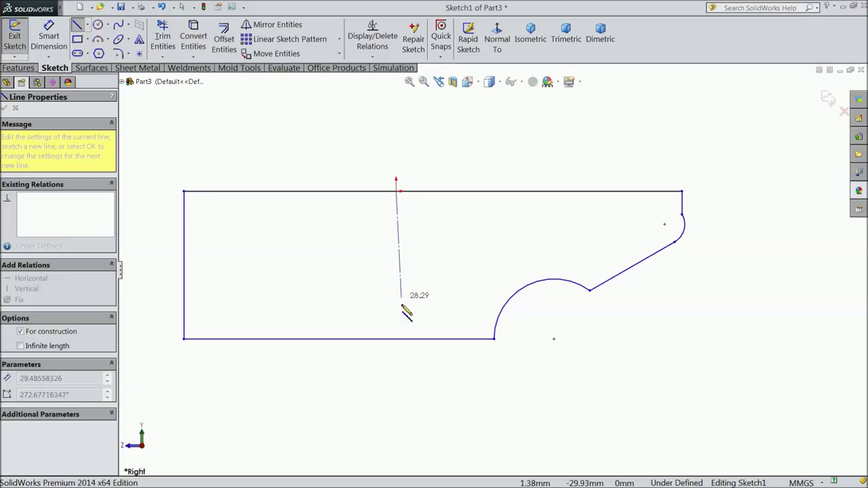
click(396, 339)
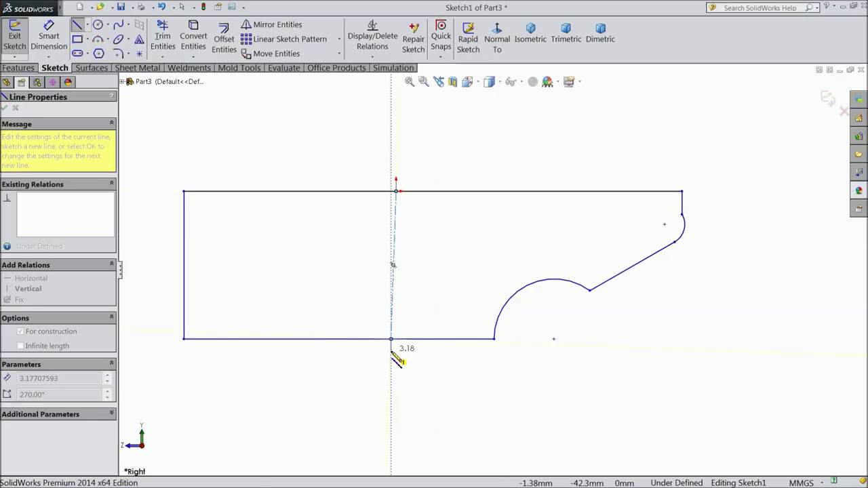
right_click(394, 353)
click(427, 89)
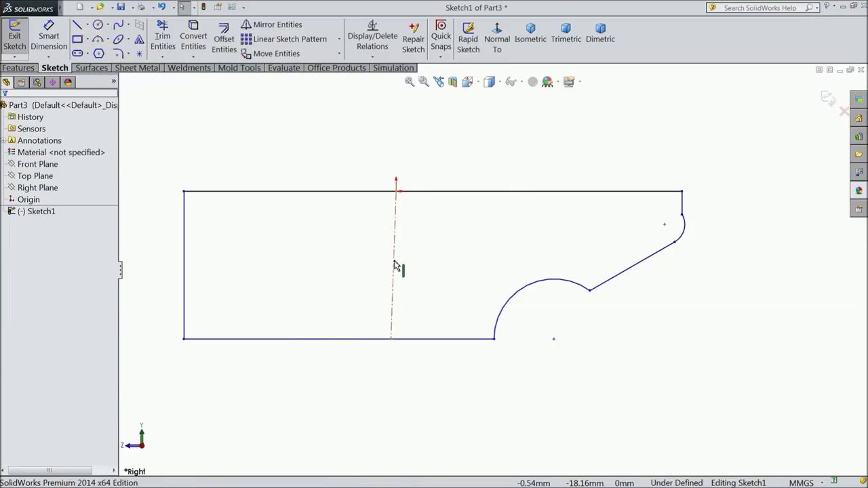
click(394, 261)
click(427, 236)
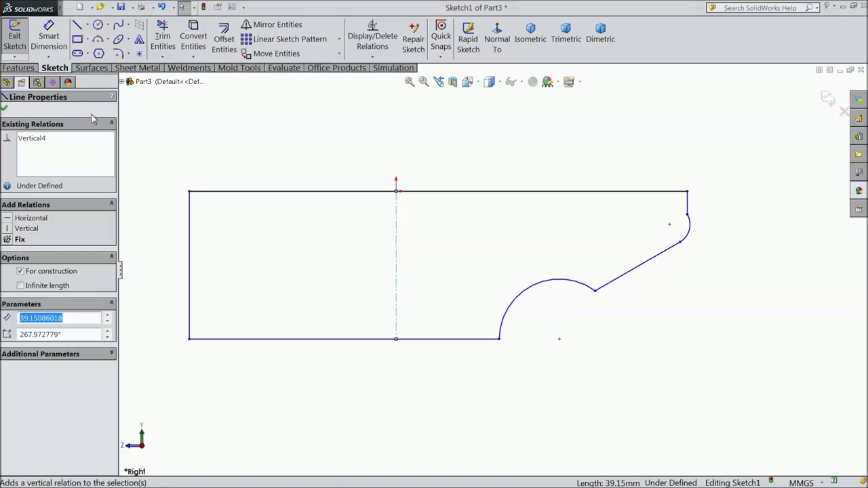
click(48, 37)
key(z)
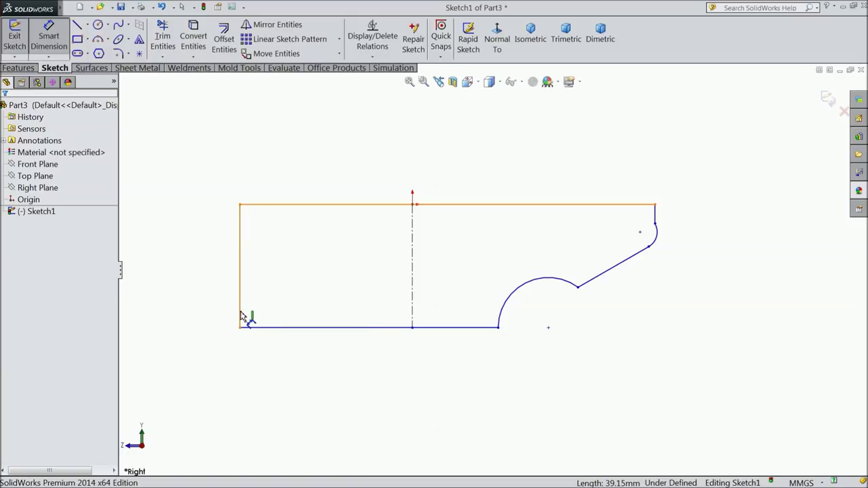
Dimension the left edge to the centerline as 25 mm, and the centerline to the large arc's start as 25 mm.
click(241, 316)
click(415, 310)
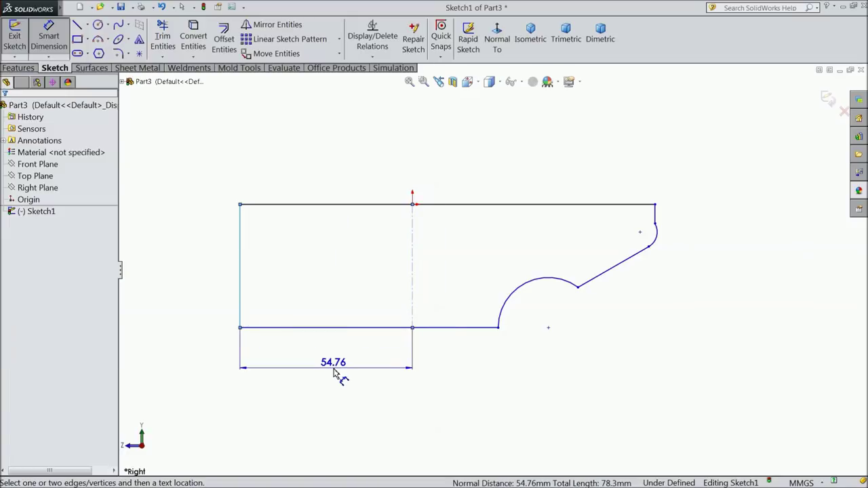
click(333, 372)
text(25)
click(286, 357)
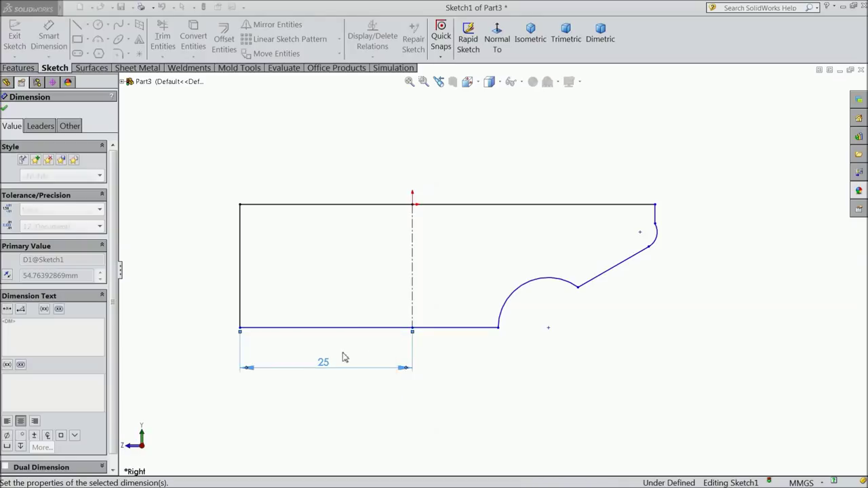
click(415, 323)
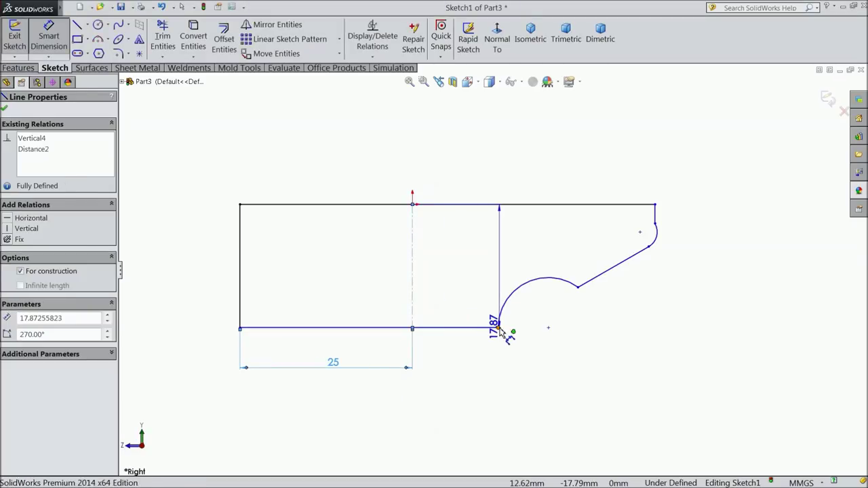
click(499, 329)
click(465, 369)
text(25)
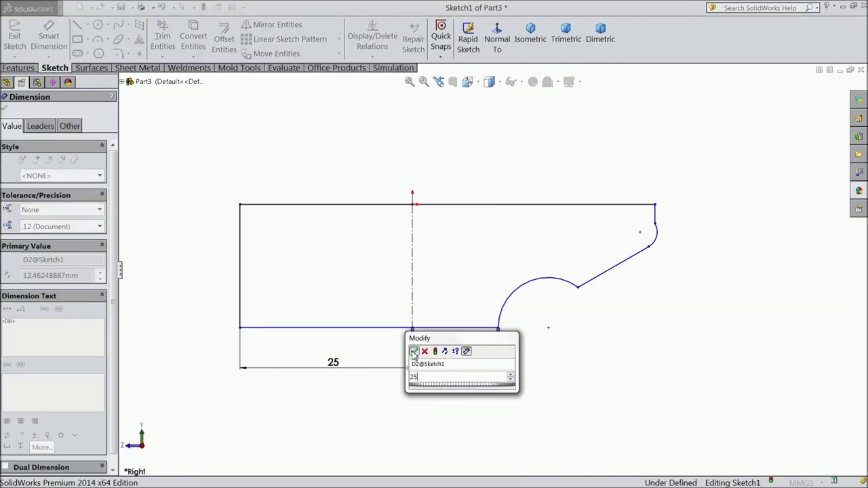
click(414, 351)
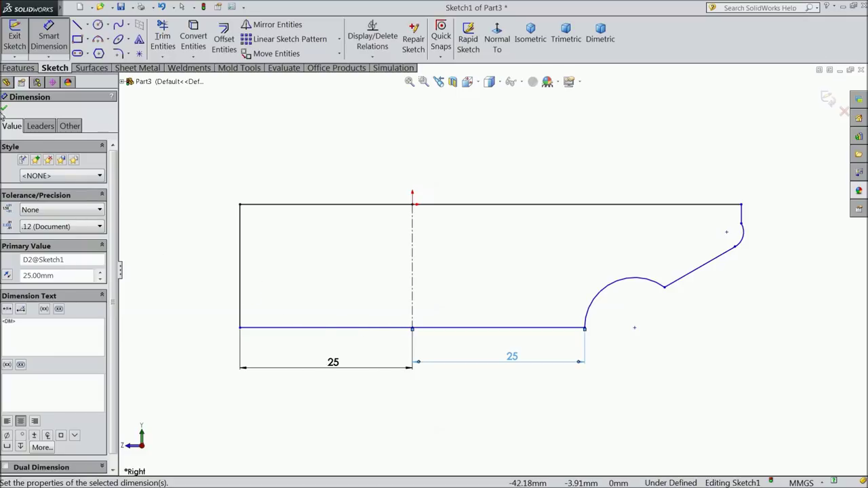
click(4, 110)
scroll(633, 319, down, 2)
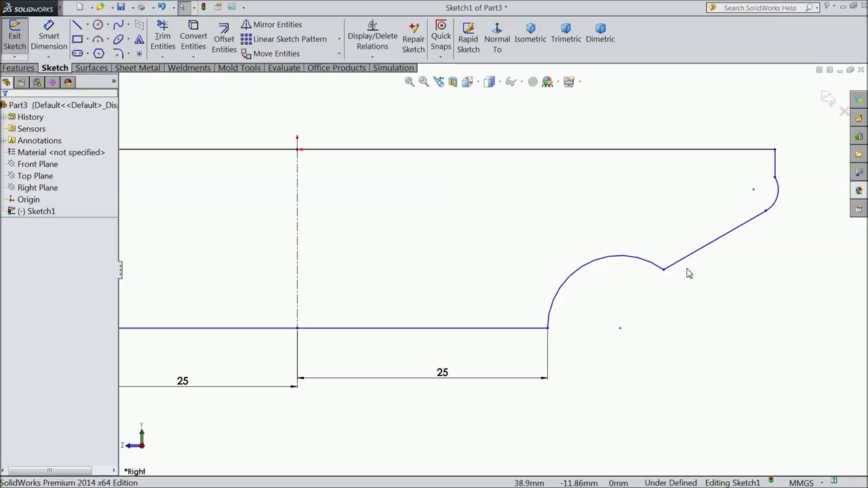
Delete the large arc centre's Coincident relation and drag the arc toward the sloped line.
drag(590, 271, 610, 270)
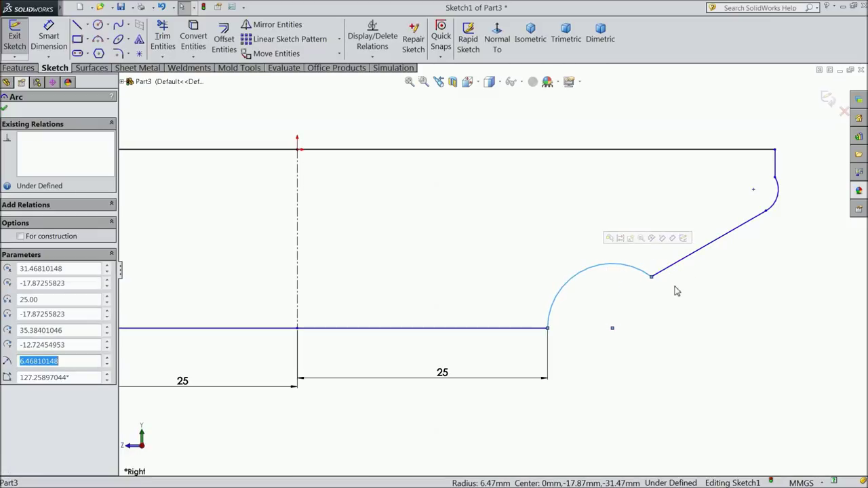
click(612, 330)
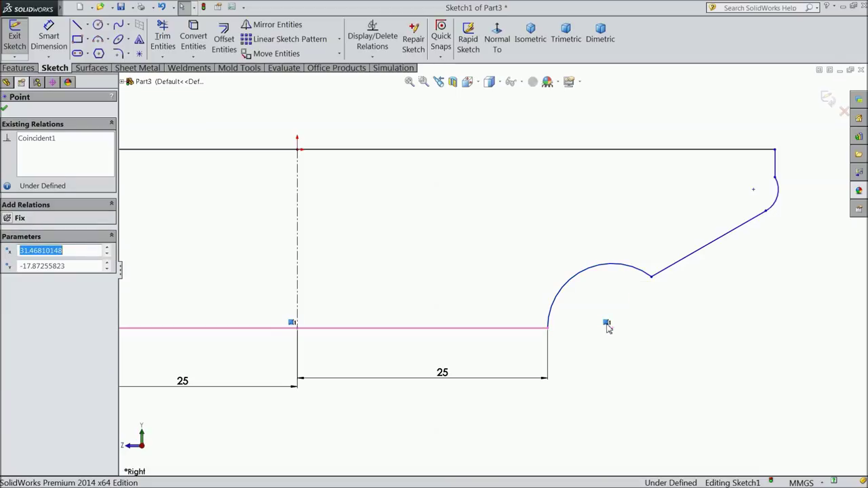
key(Delete)
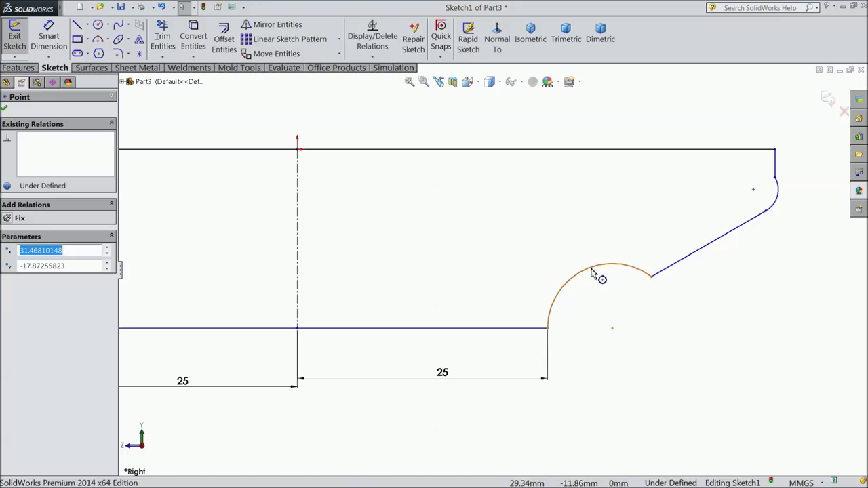
drag(601, 279, 610, 281)
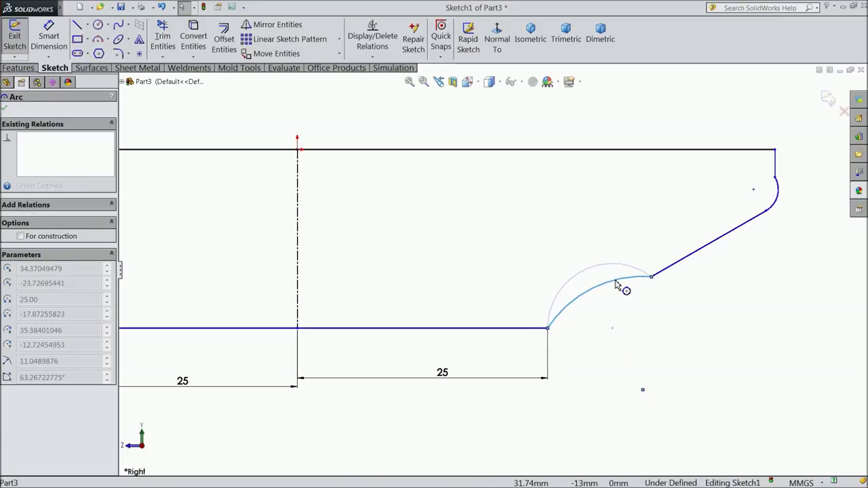
drag(610, 281, 619, 287)
Make the sloped line tangent to both the large arc and the small corner arc.
click(673, 273)
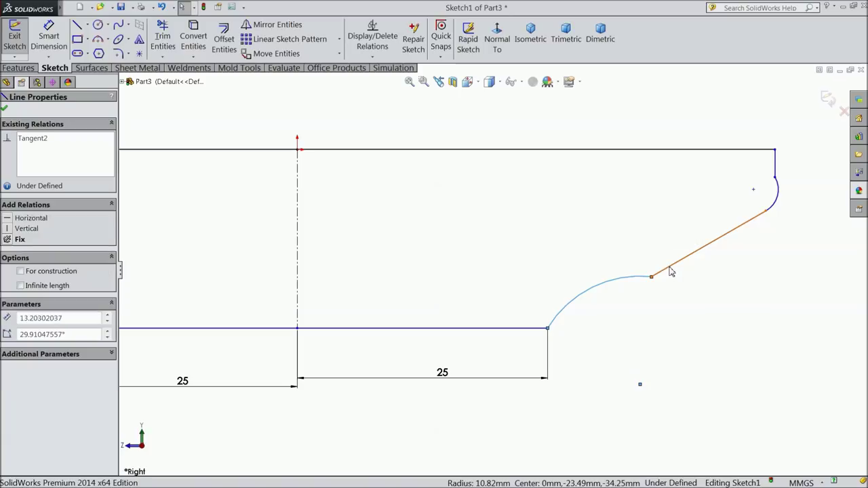
ctrl+click(635, 282)
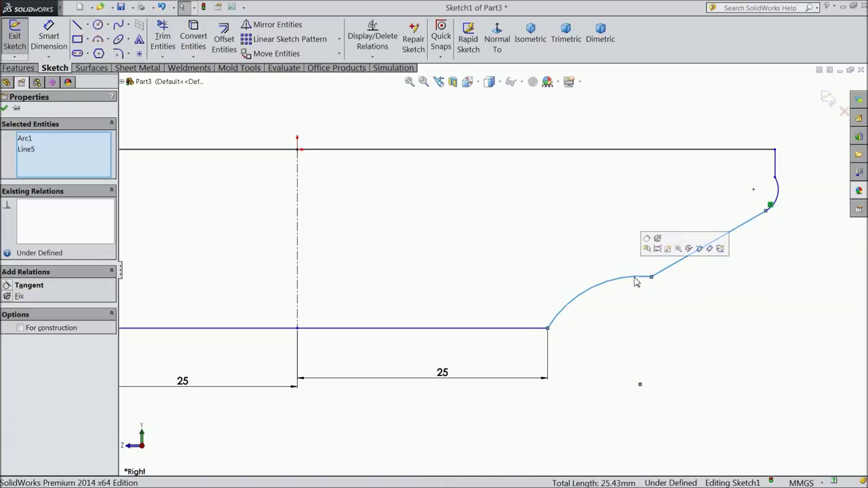
click(646, 238)
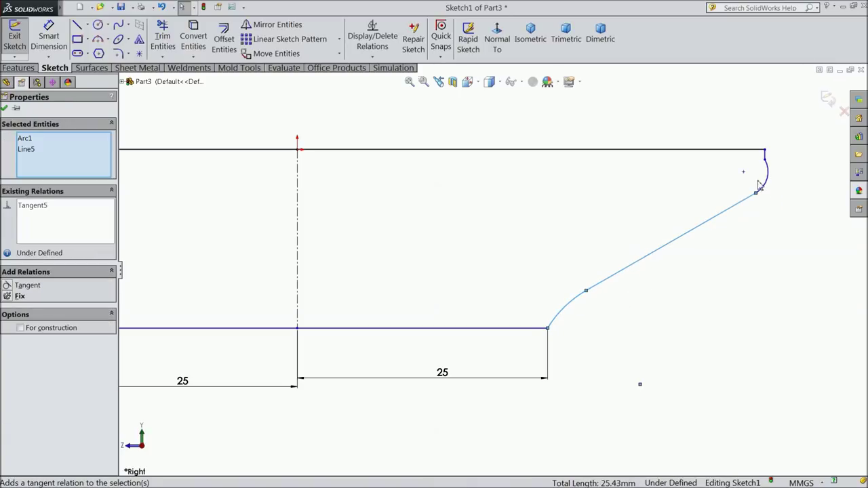
scroll(768, 151, down, 3)
click(719, 216)
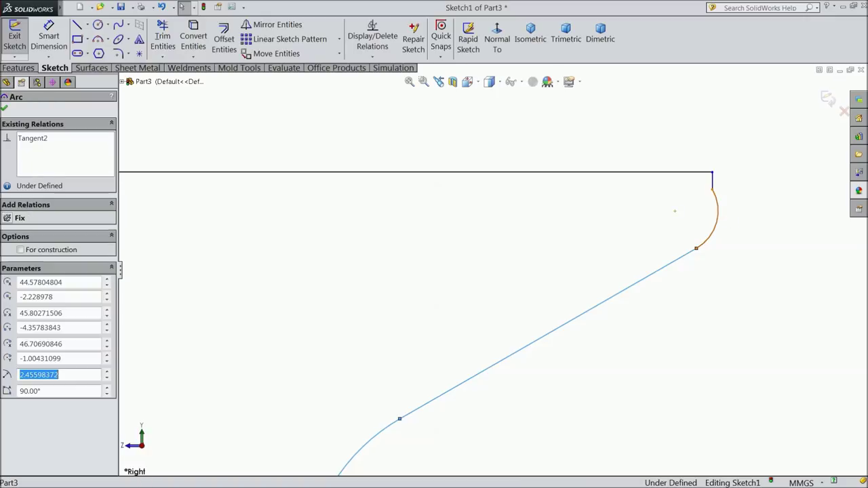
ctrl+click(713, 186)
click(739, 144)
scroll(698, 267, up, 3)
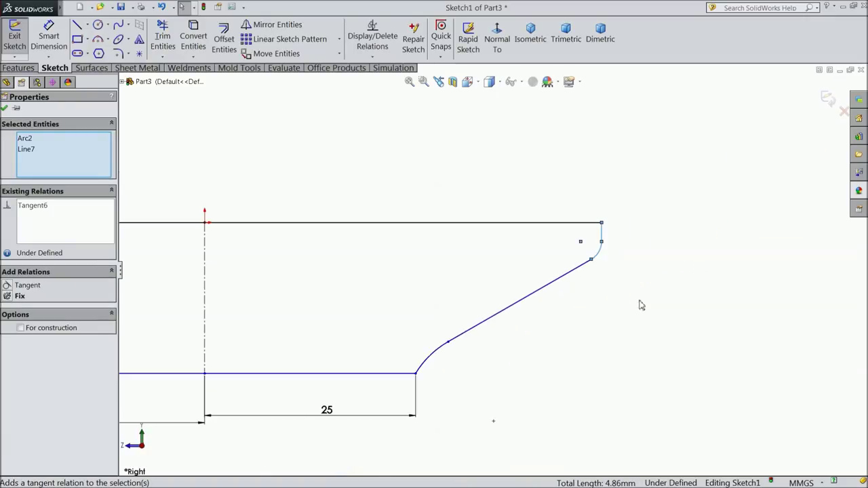
key(z)
Drag the large arc–line junction point higher up the profile.
drag(461, 323, 467, 307)
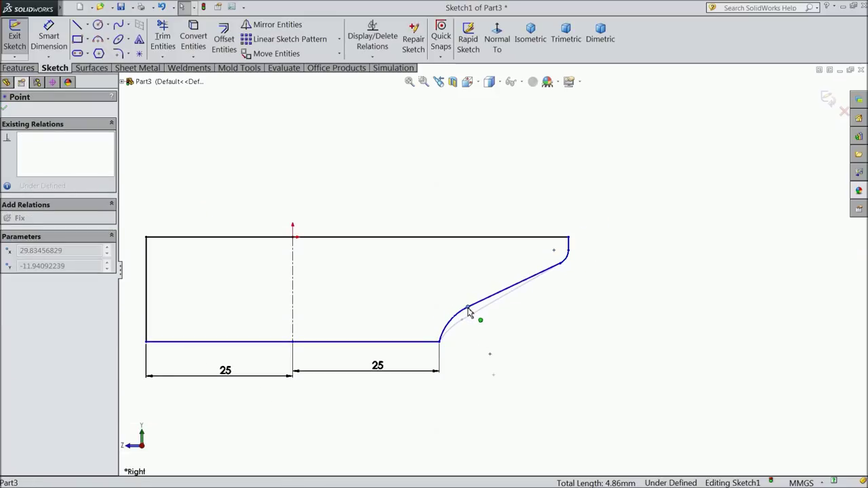
scroll(422, 319, down, 3)
drag(516, 292, 566, 258)
scroll(540, 283, up, 2)
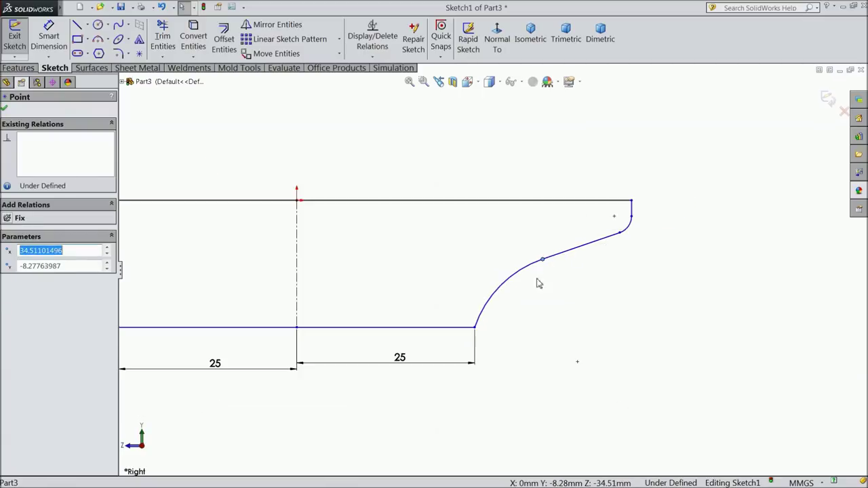
scroll(352, 312, up, 2)
scroll(285, 285, down, 2)
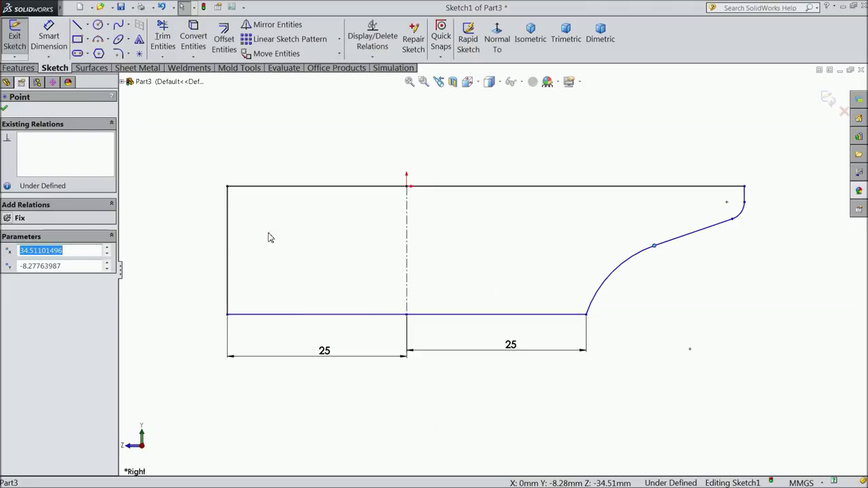
Draw a slanted line from the curve's end to the centerline and make it construction geometry.
click(79, 27)
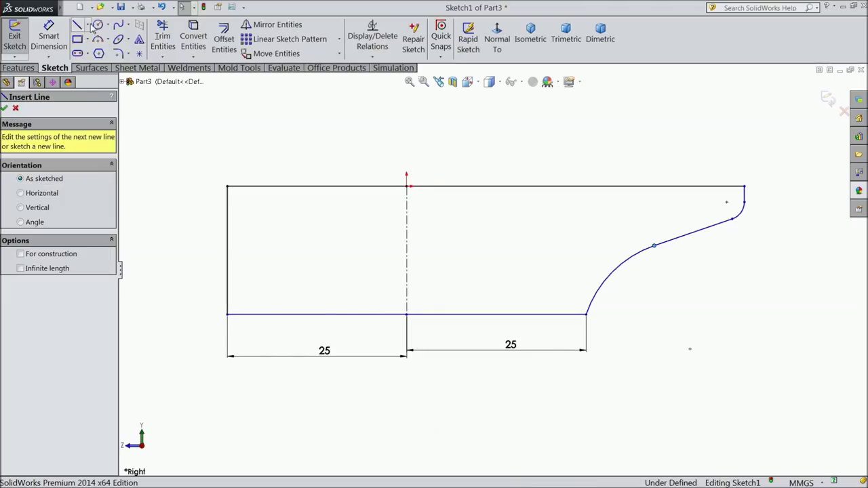
click(654, 246)
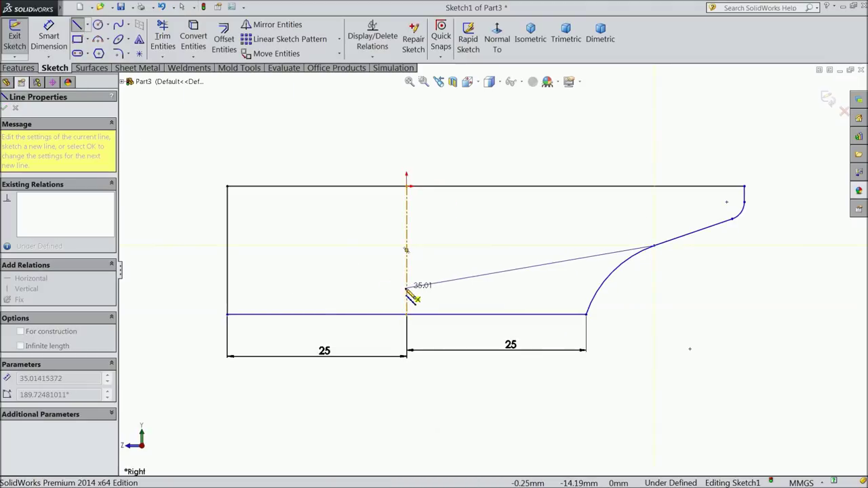
click(406, 288)
right_click(408, 252)
click(427, 81)
click(481, 276)
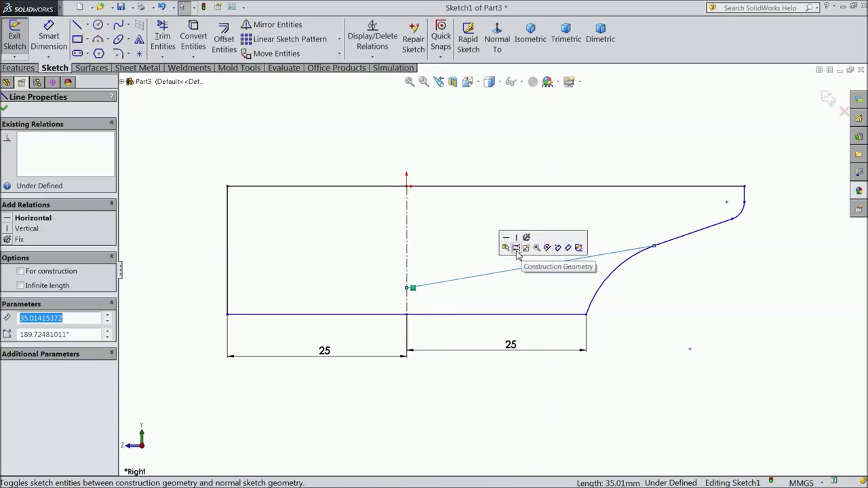
click(518, 249)
Make the construction line collinear with the sloped segment near the small fillet.
scroll(539, 315, down, 2)
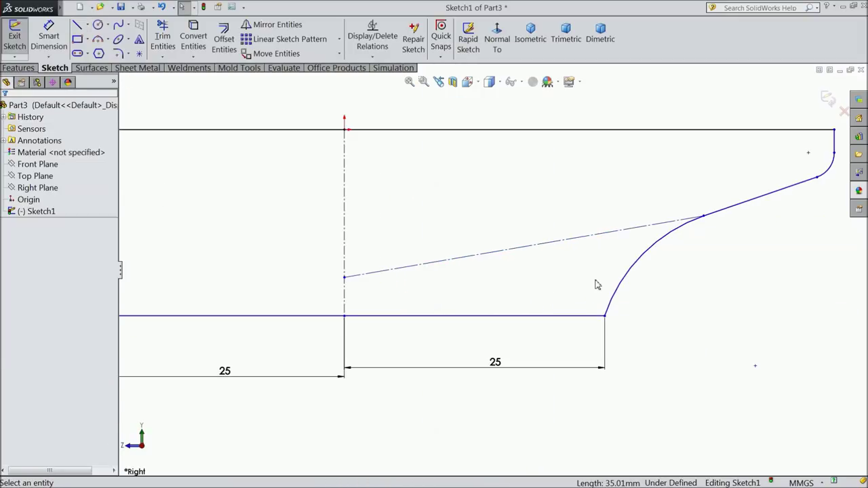
click(741, 210)
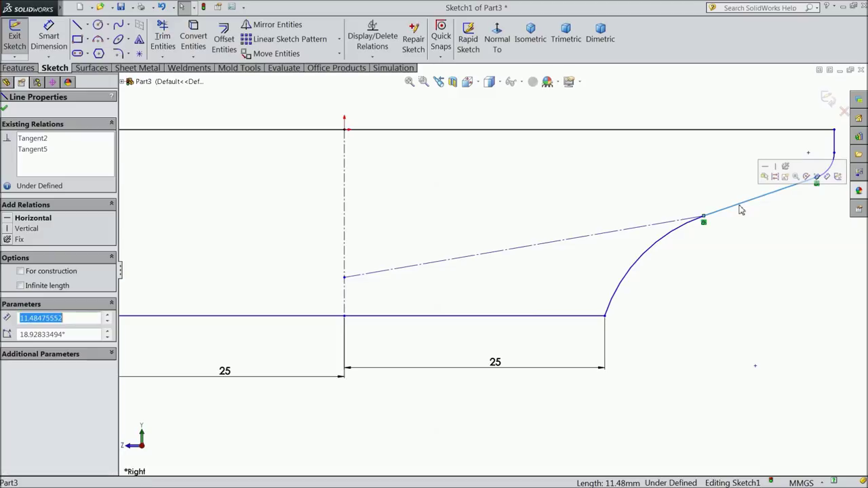
ctrl+click(624, 231)
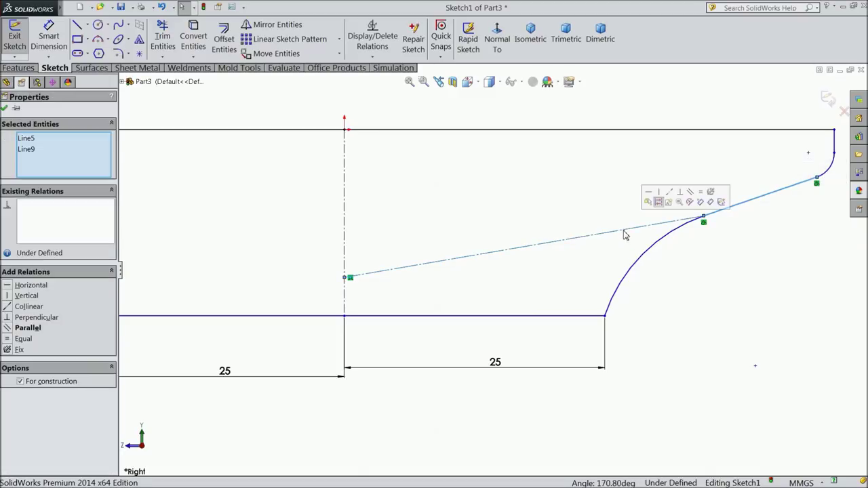
click(669, 195)
key(z)
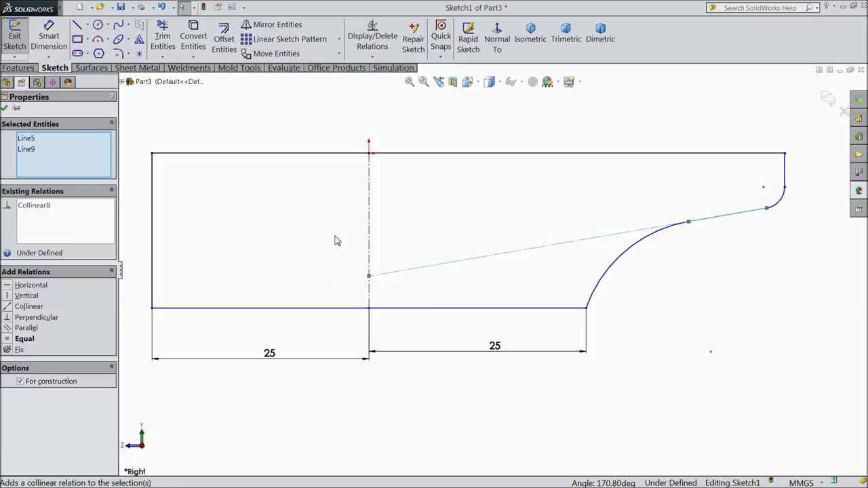
click(49, 38)
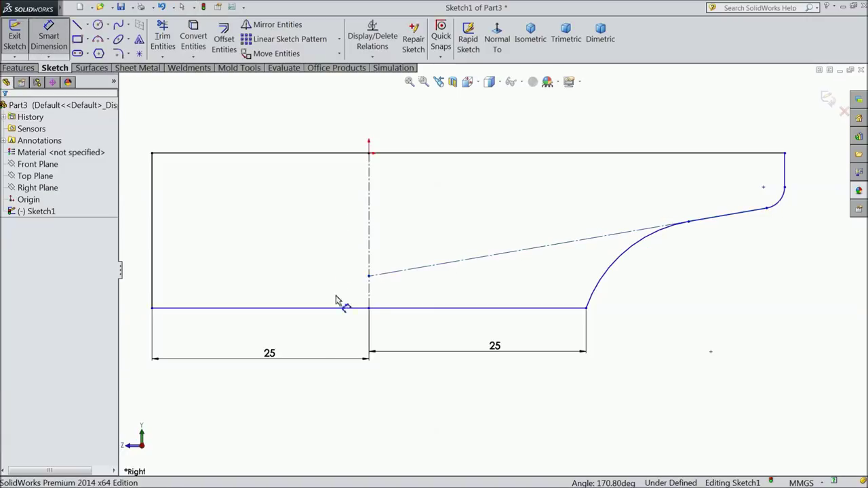
Dimension the construction line's end 5 mm above the bottom line, and the large arc as R15.
click(368, 275)
click(352, 308)
click(341, 301)
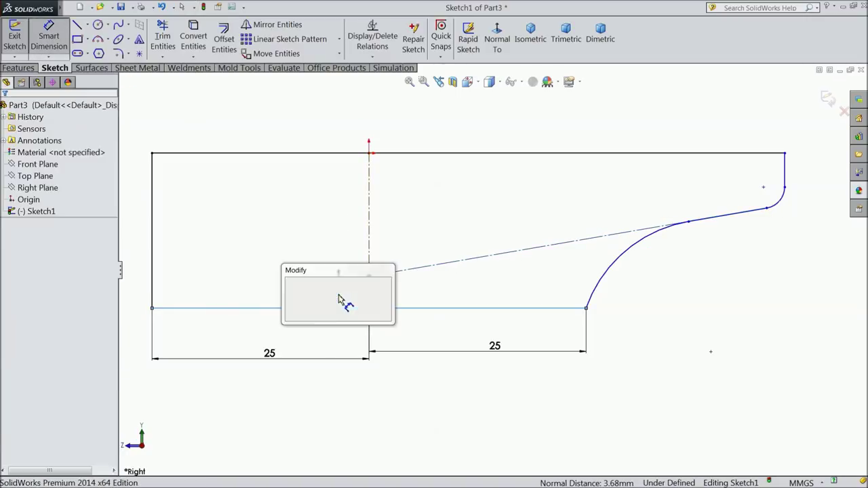
click(292, 283)
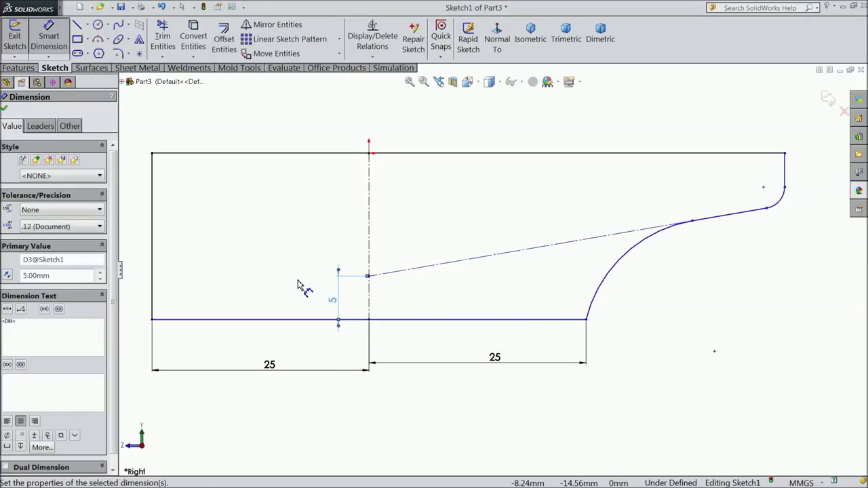
click(4, 110)
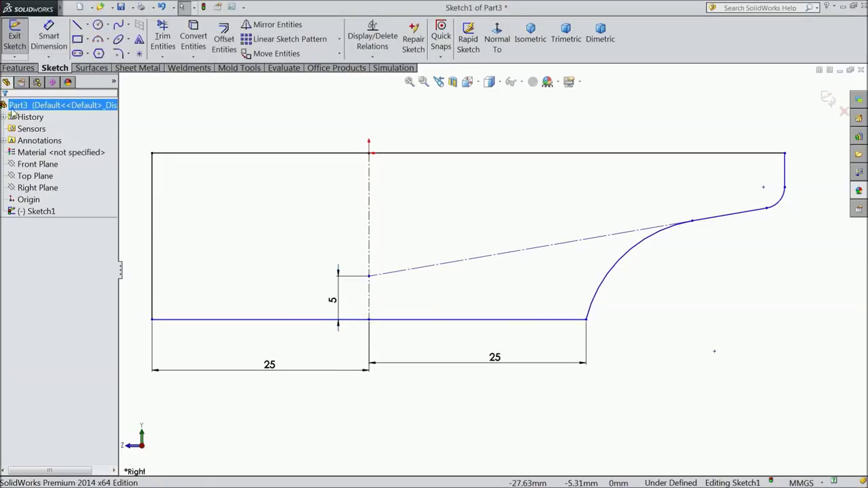
click(616, 278)
click(713, 351)
text(15)
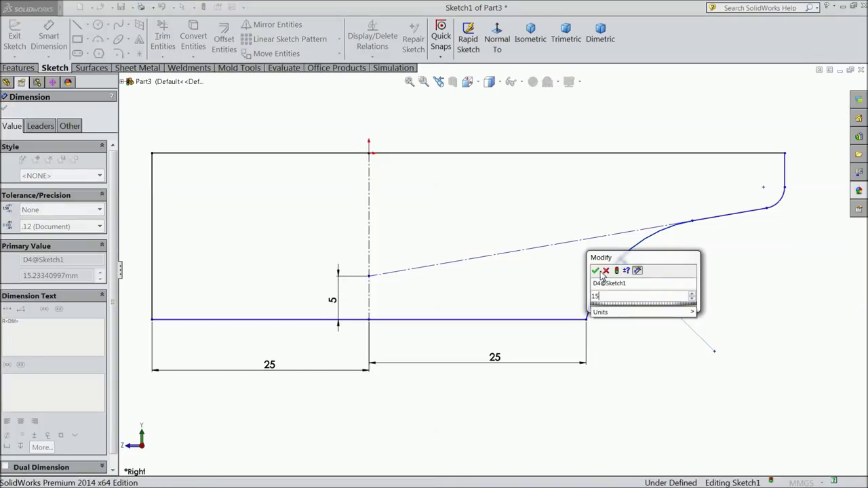
key(Return)
key(f)
scroll(762, 233, down, 3)
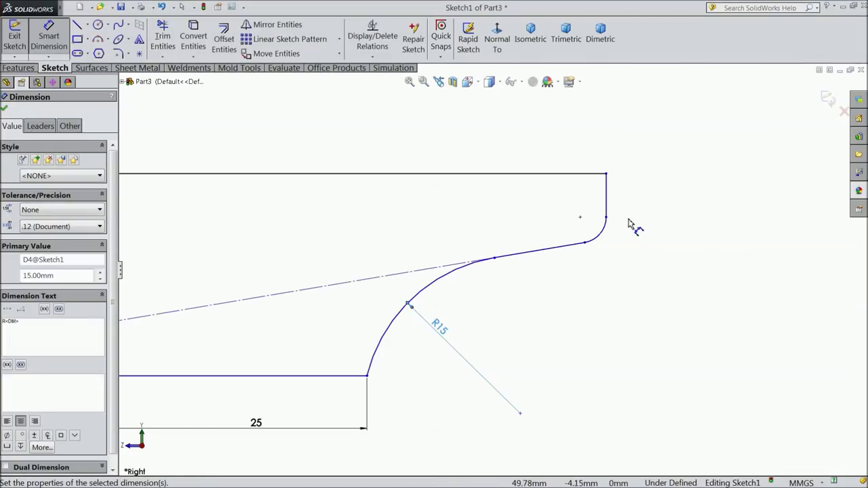
Add a 10 mm right-edge height and an R5 radius to the small fillet arc.
click(585, 243)
click(590, 175)
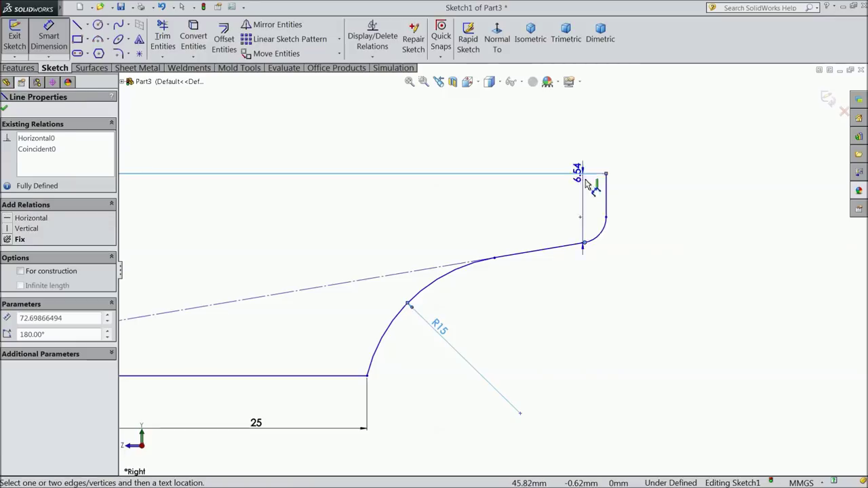
click(673, 214)
text(10)
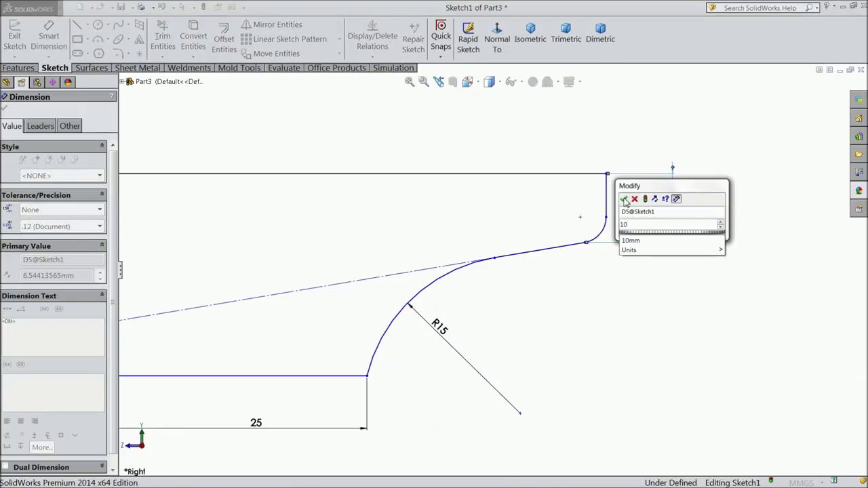
click(623, 198)
click(610, 270)
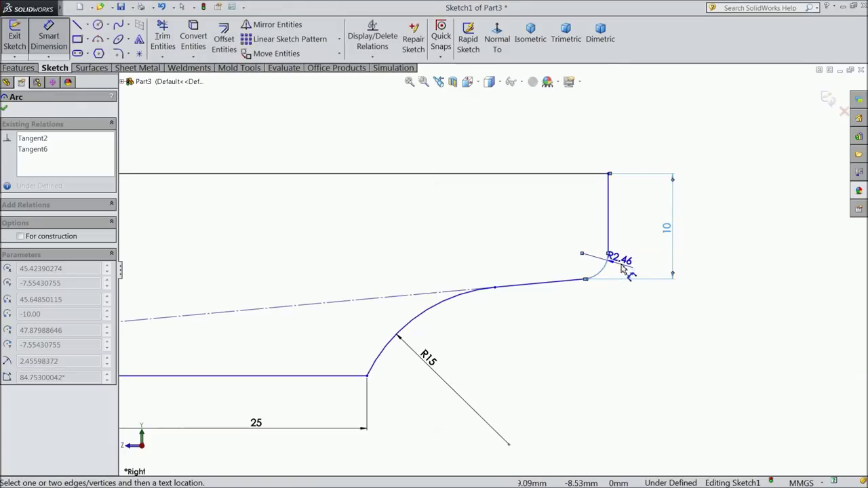
click(626, 273)
text(5)
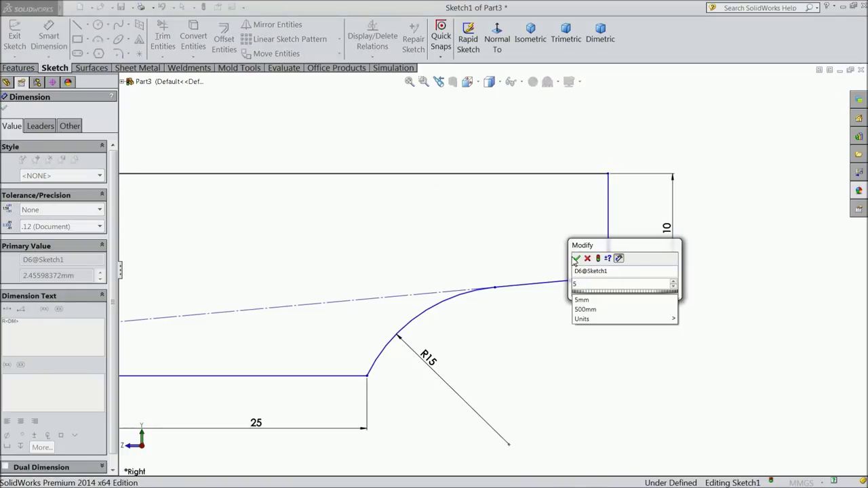
click(575, 258)
Change the large arc's radius from R15 to R12.
scroll(598, 281, up, 2)
scroll(576, 298, up, 2)
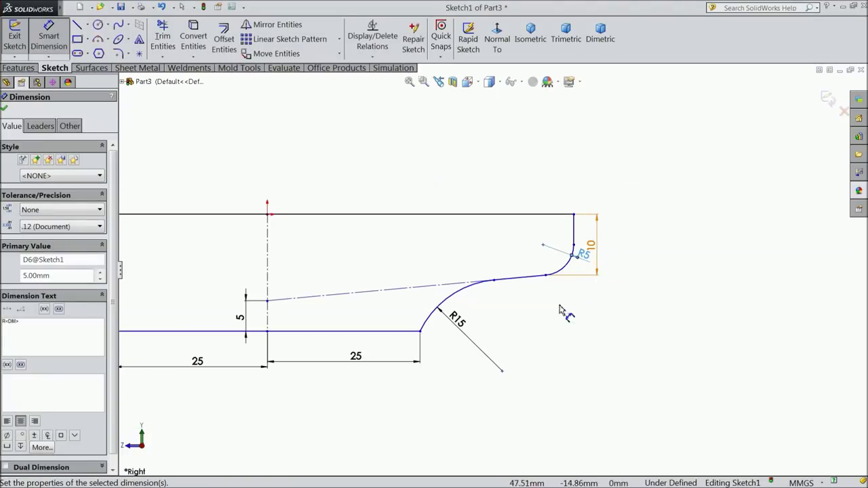
scroll(535, 314, up, 2)
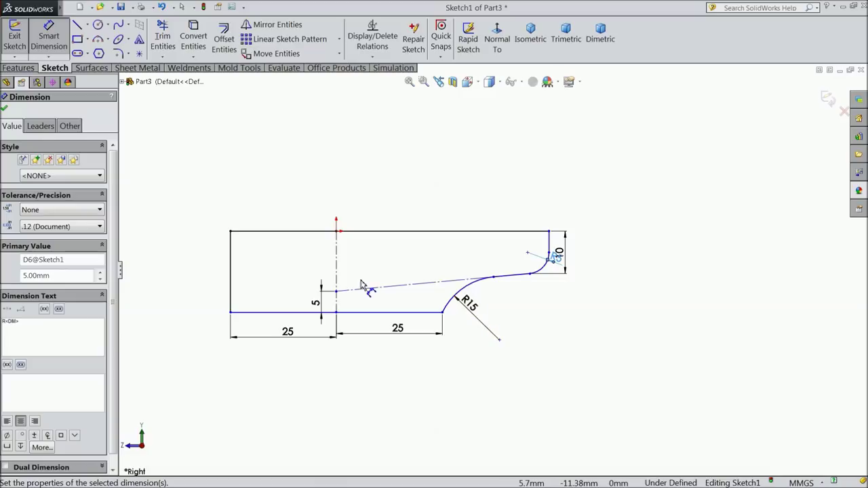
scroll(475, 328, down, 3)
double_click(469, 292)
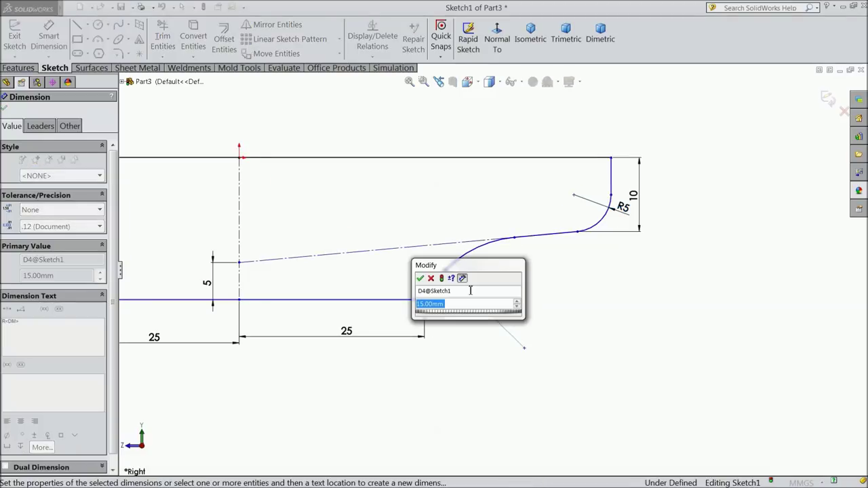
text(12)
click(419, 278)
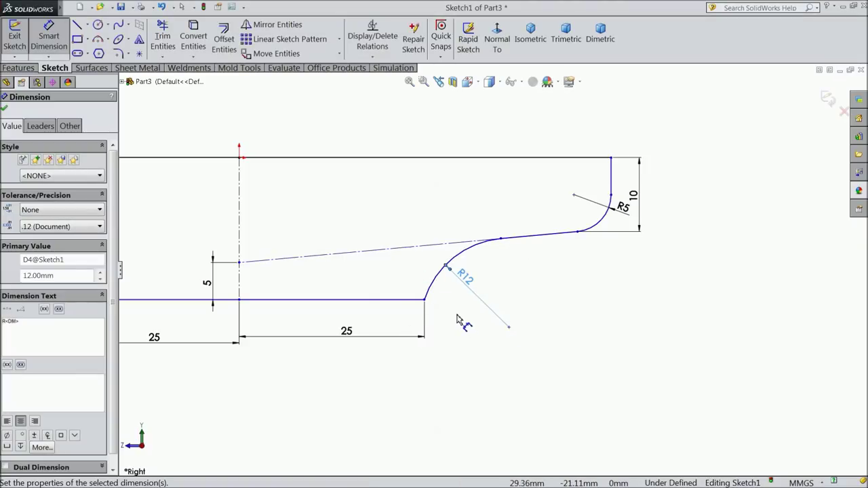
Add a 24 mm overall height dimension between the top and bottom lines.
scroll(457, 319, up, 2)
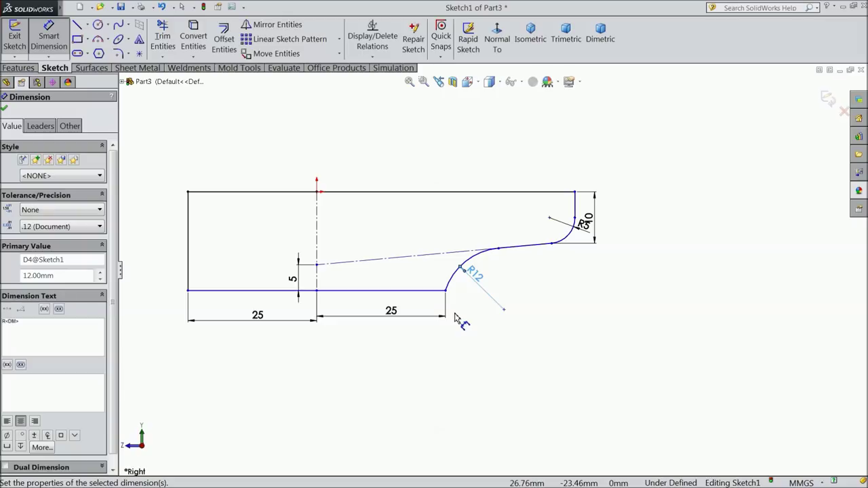
click(273, 193)
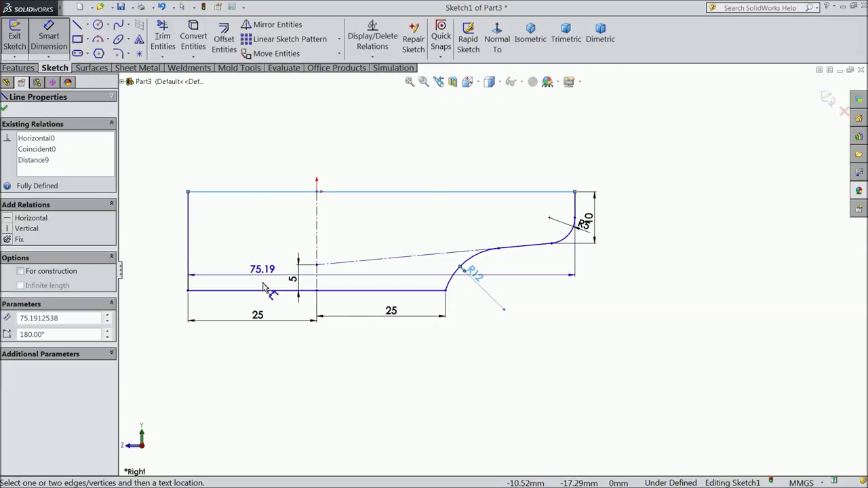
click(263, 293)
click(166, 248)
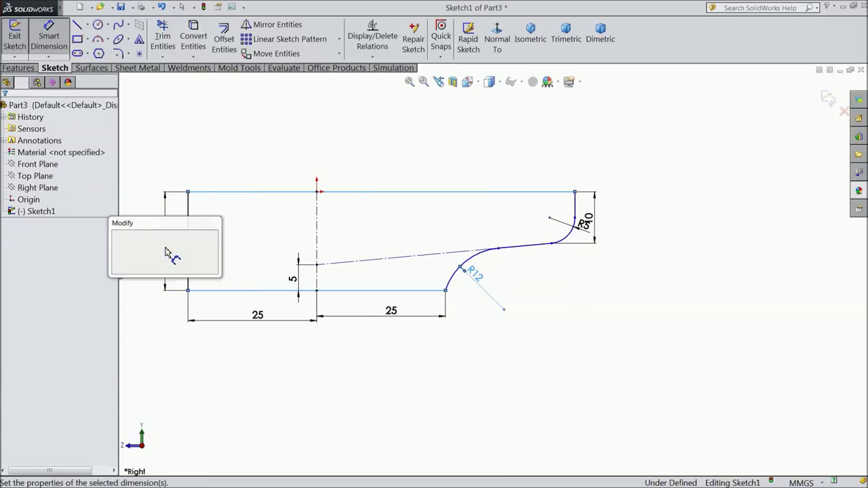
text(24)
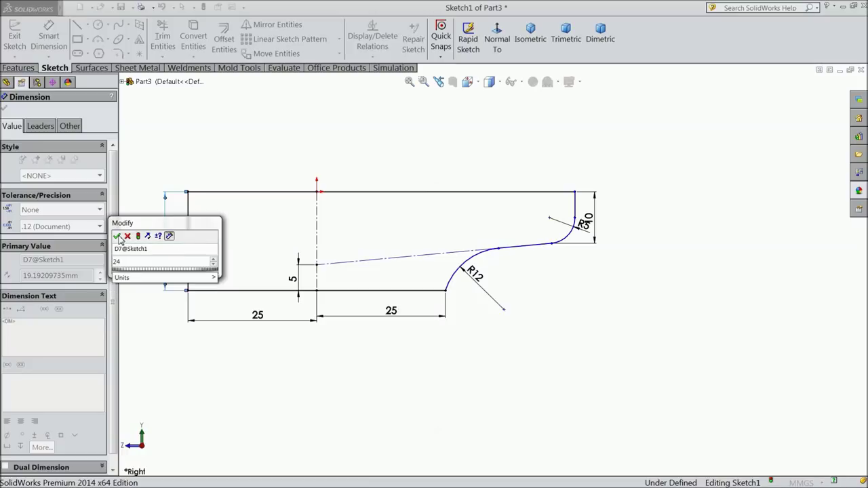
click(118, 236)
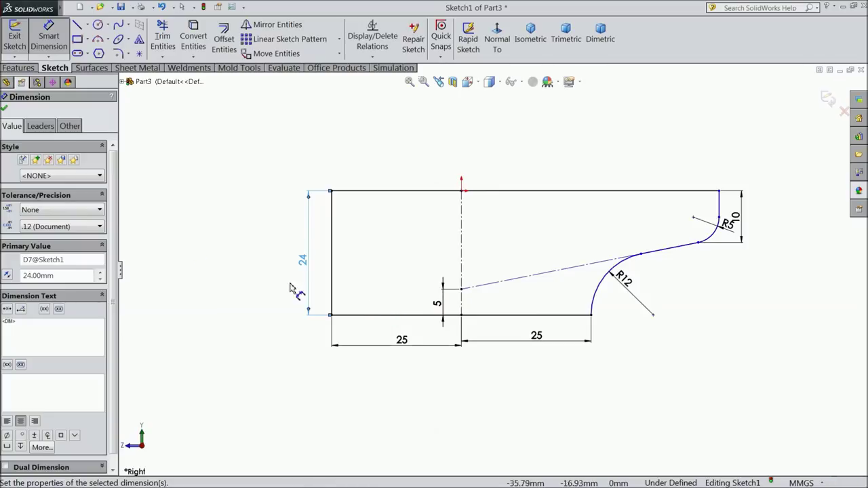
click(5, 111)
scroll(644, 290, down, 2)
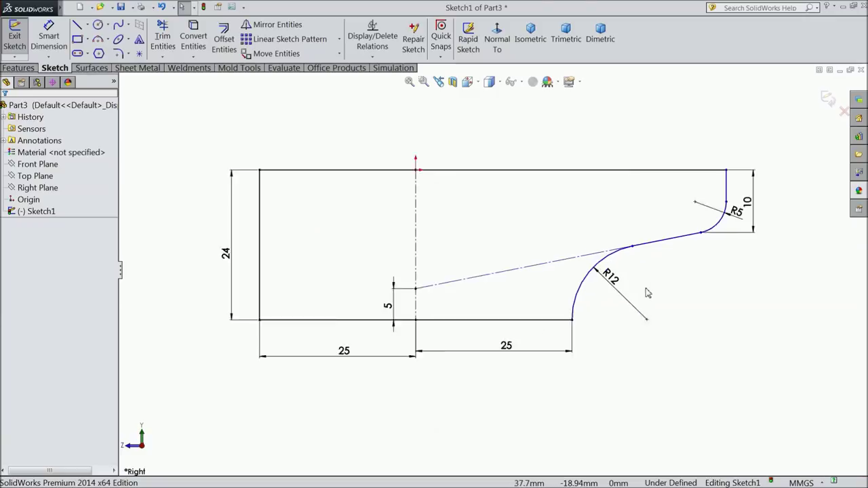
Inspect the R12 dimension, sloped segment, arc centre and R5 arc, then zoom out to the whole sketch.
click(597, 283)
scroll(610, 248, down, 2)
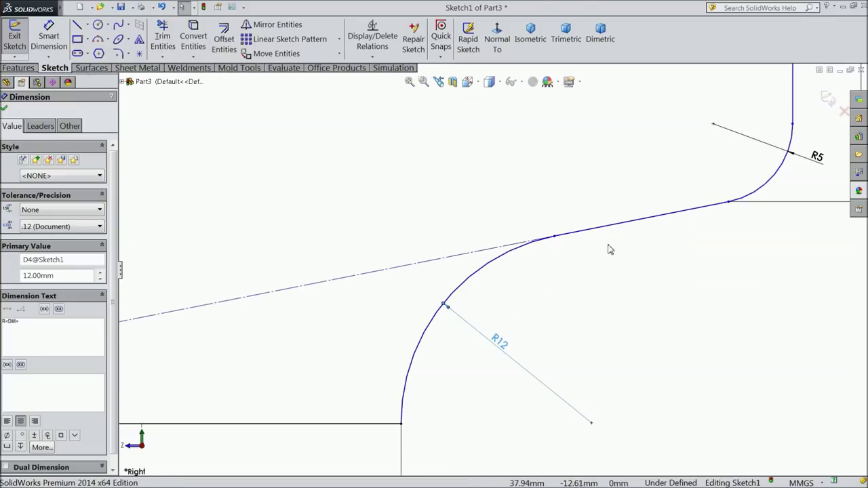
click(587, 229)
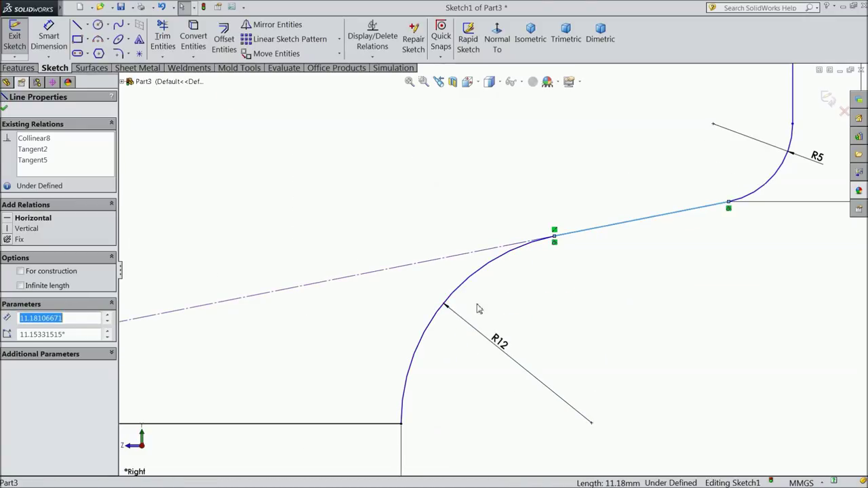
scroll(452, 372, up, 2)
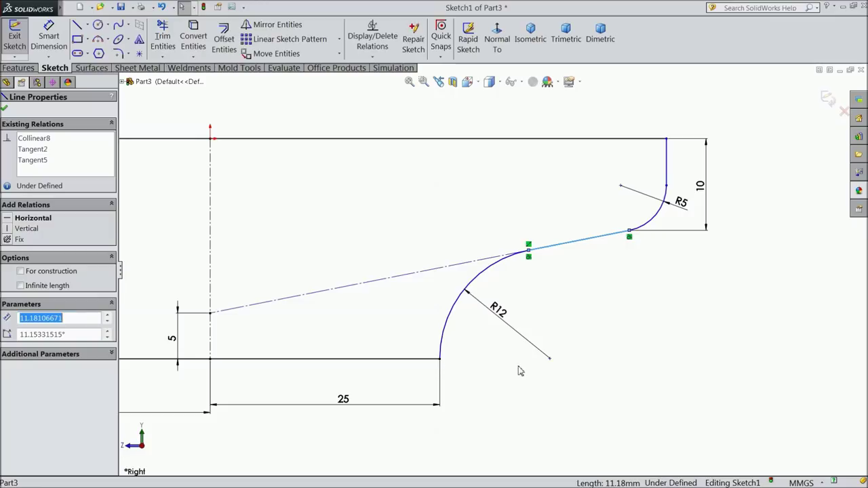
click(550, 363)
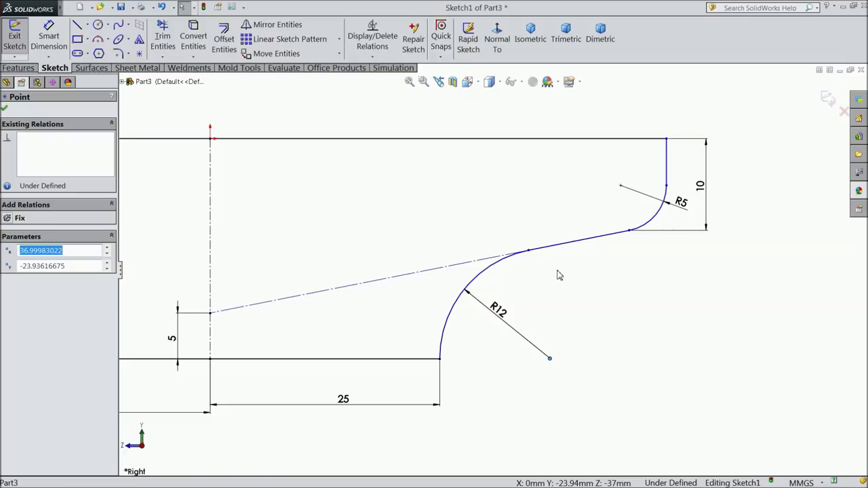
scroll(559, 275, up, 3)
scroll(559, 275, up, 1)
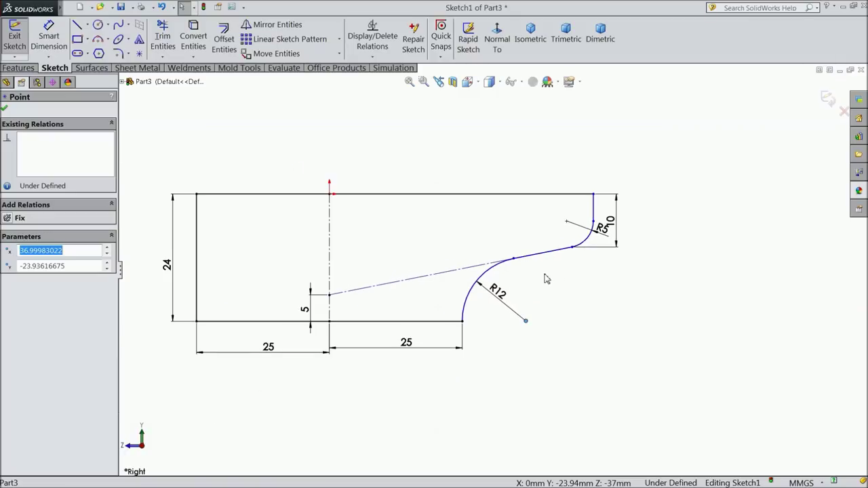
scroll(618, 221, down, 3)
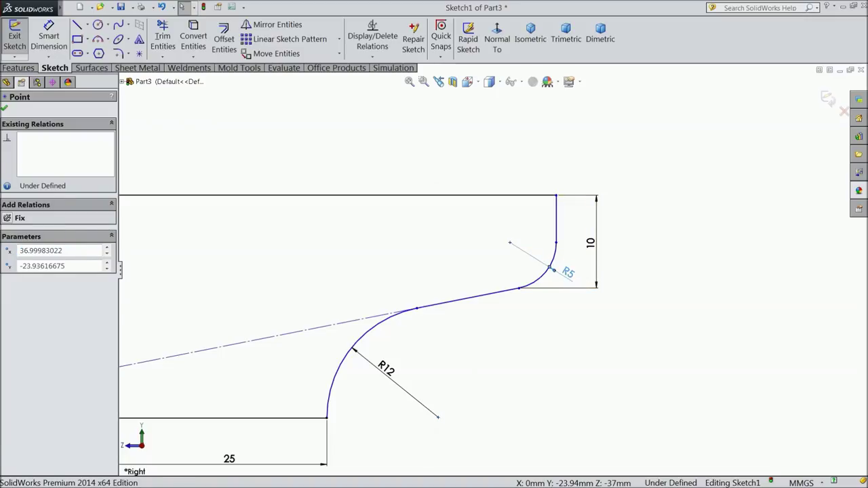
click(566, 272)
click(548, 269)
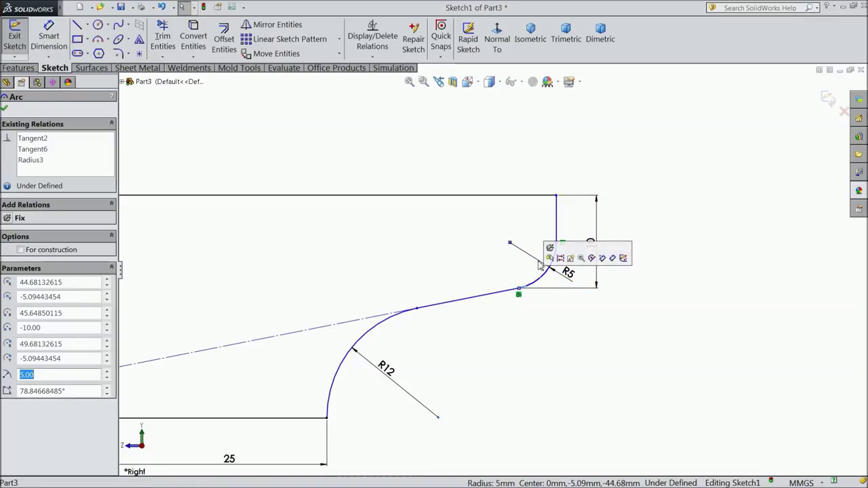
click(641, 237)
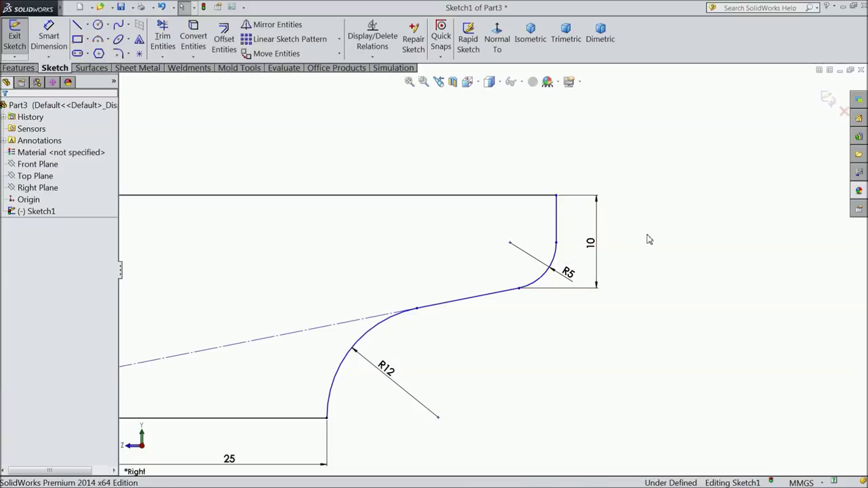
scroll(594, 287, up, 3)
scroll(594, 289, up, 1)
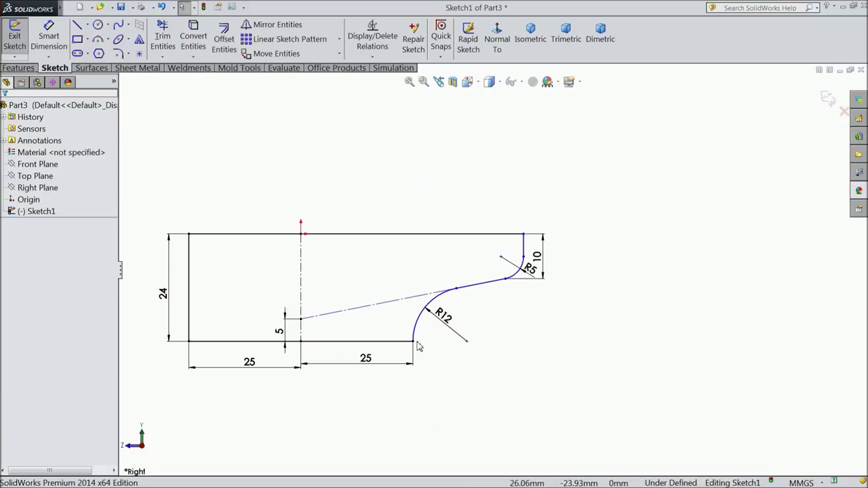
Extrude the profile 24 mm with Mid Plane to create Boss-Extrude1.
click(19, 68)
click(21, 38)
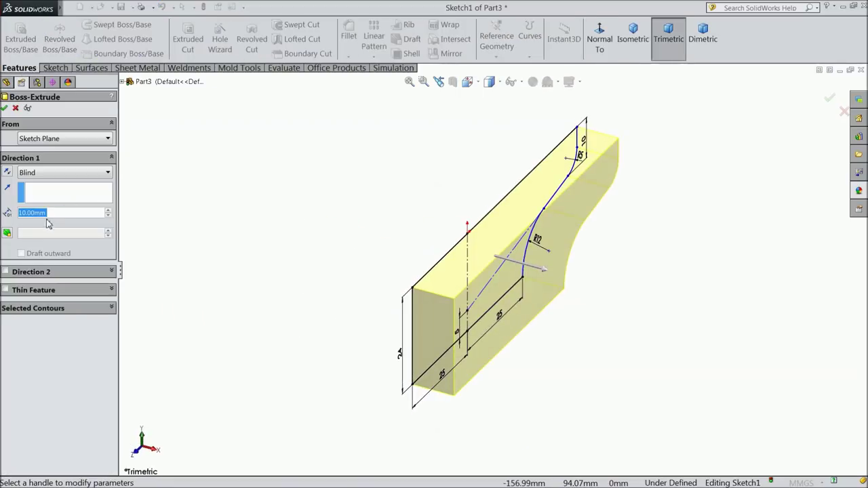
click(42, 173)
click(43, 227)
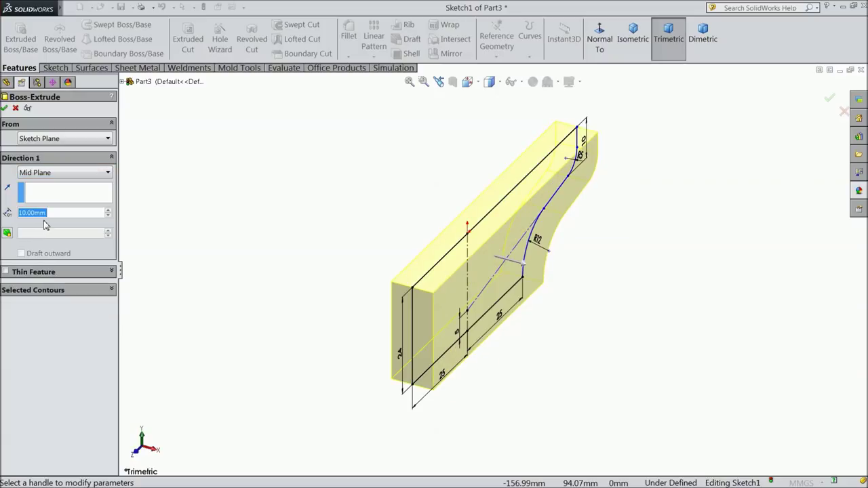
text(24)
key(Return)
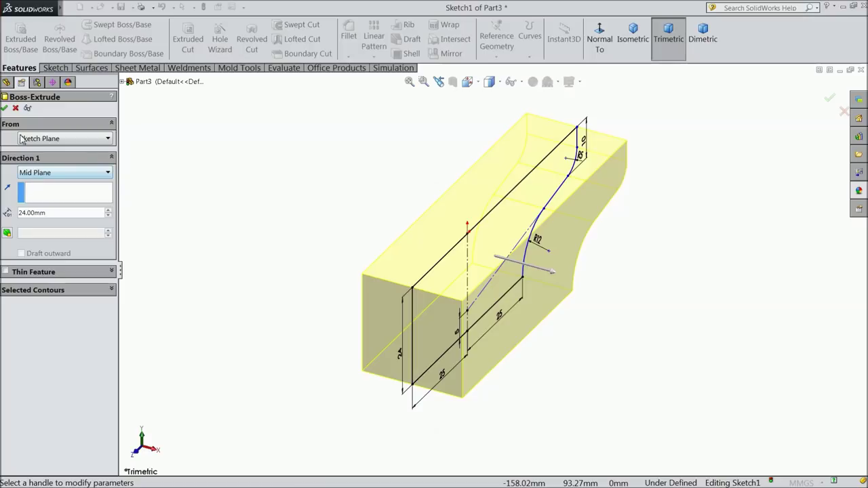
click(6, 109)
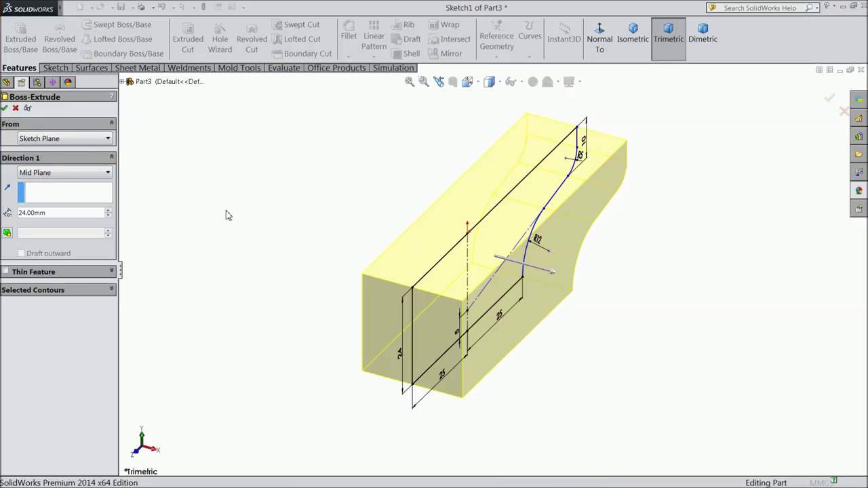
Apply the brushed steel appearance to the whole part and set its colour to red.
key(z)
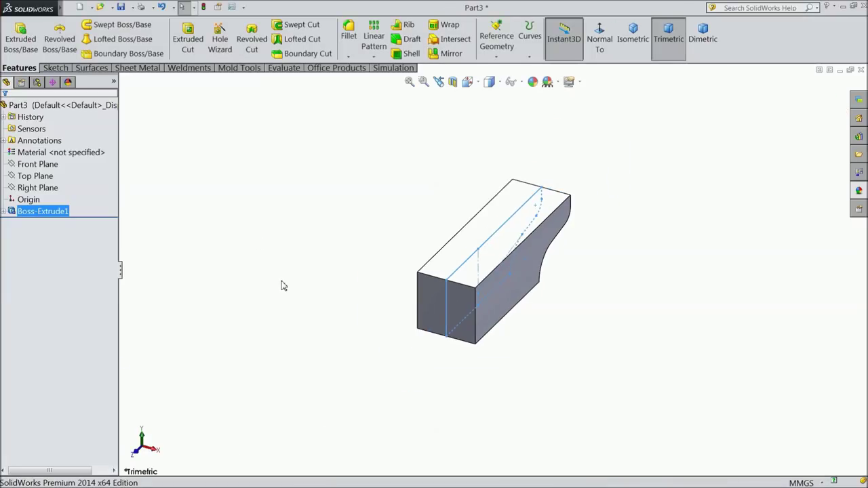
mouse_move(283, 286)
middle_down()
mouse_move(316, 326)
mouse_move(295, 314)
middle_up()
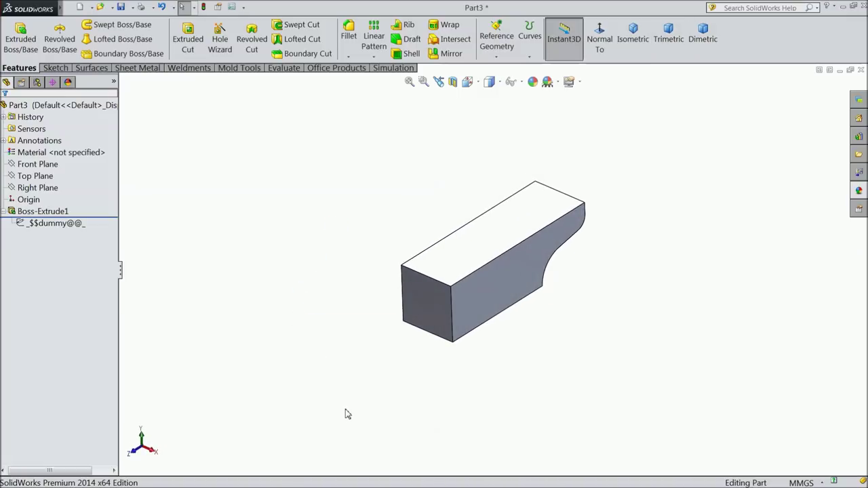
scroll(658, 288, down, 2)
mouse_move(570, 312)
middle_down()
mouse_move(585, 300)
mouse_move(578, 313)
middle_up()
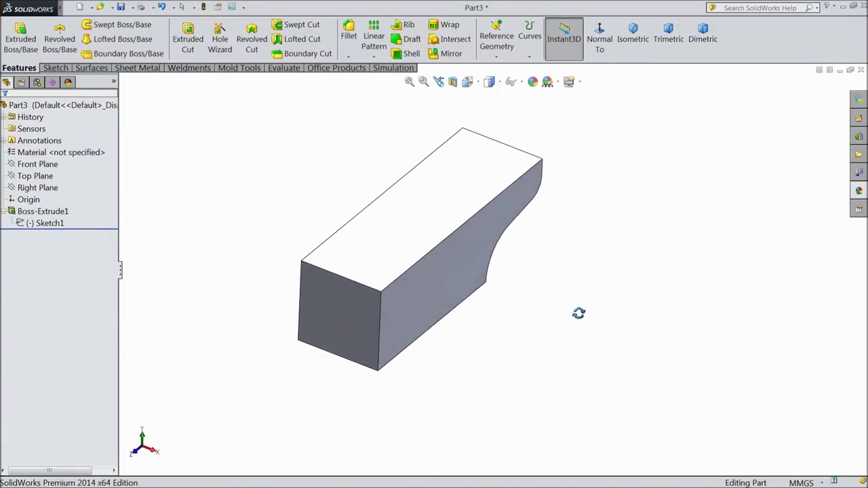
scroll(363, 205, down, 1)
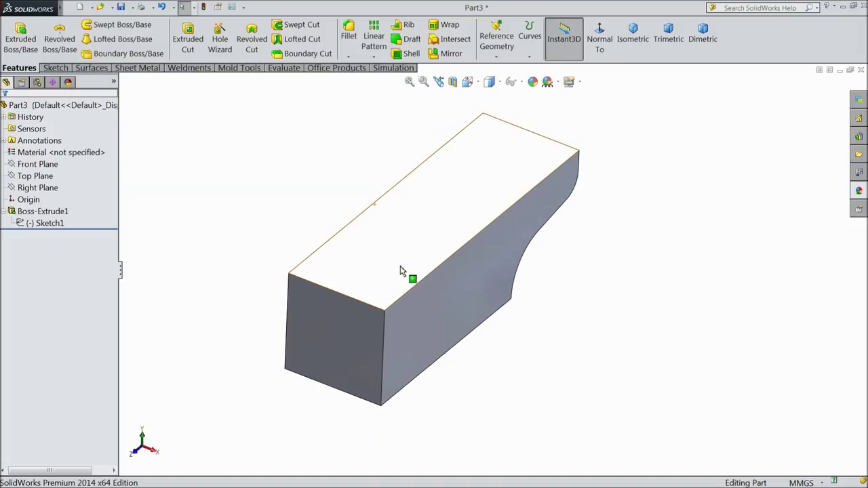
click(95, 105)
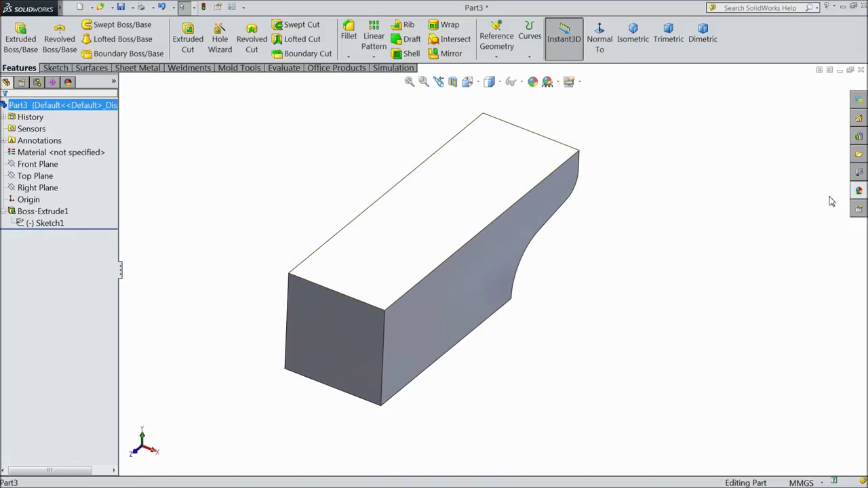
click(860, 191)
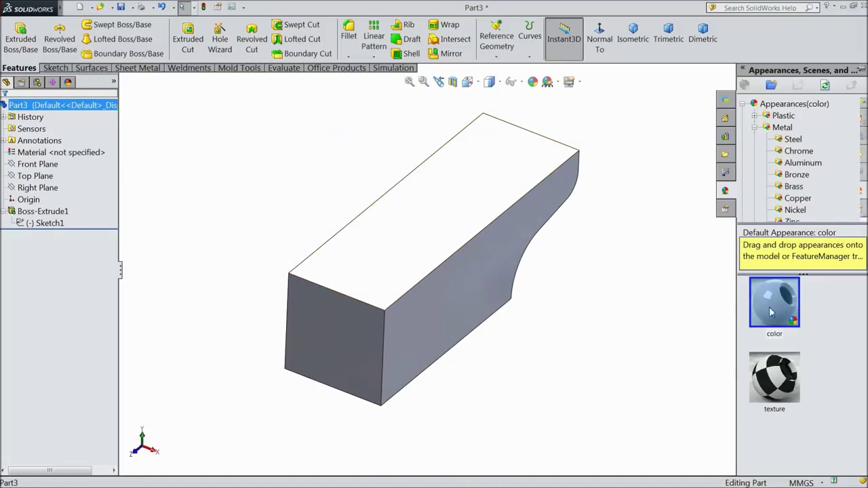
click(791, 139)
double_click(771, 397)
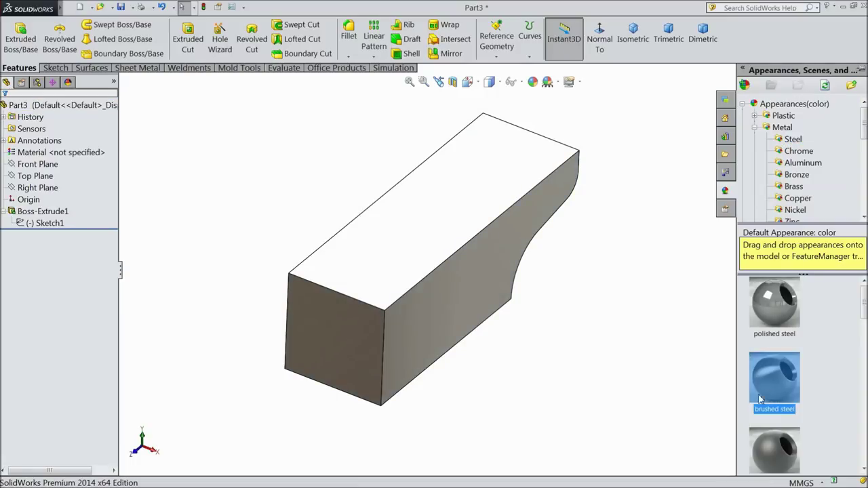
click(533, 82)
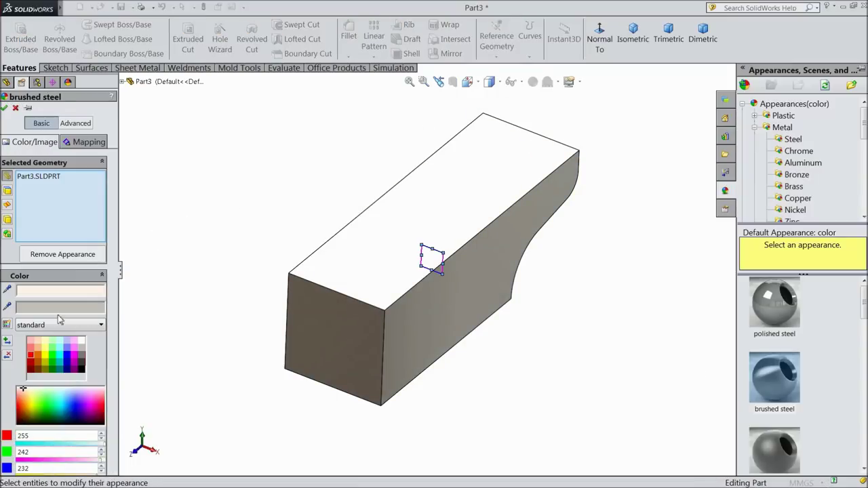
click(32, 356)
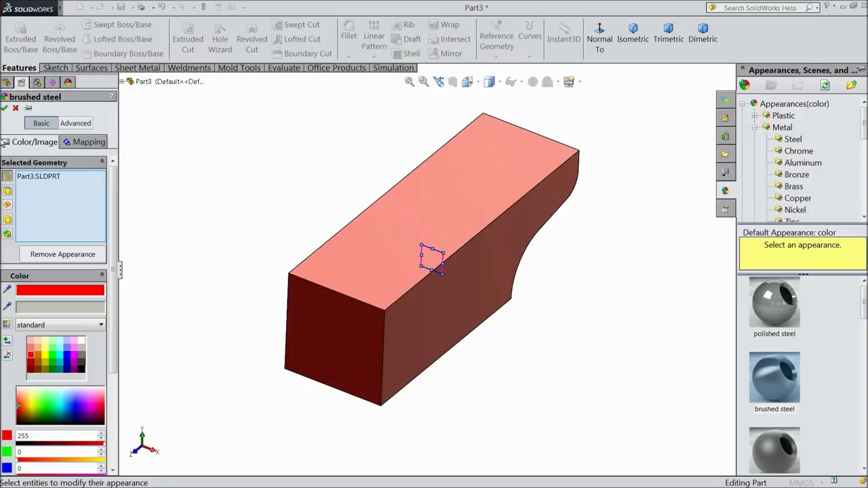
click(5, 108)
Start a new sketch on the part's top face.
middle_drag(194, 207, 309, 258)
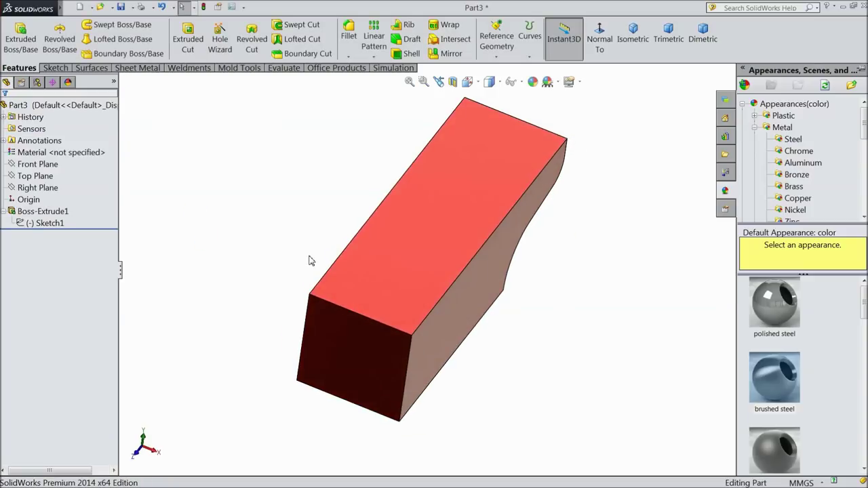
click(420, 265)
click(454, 232)
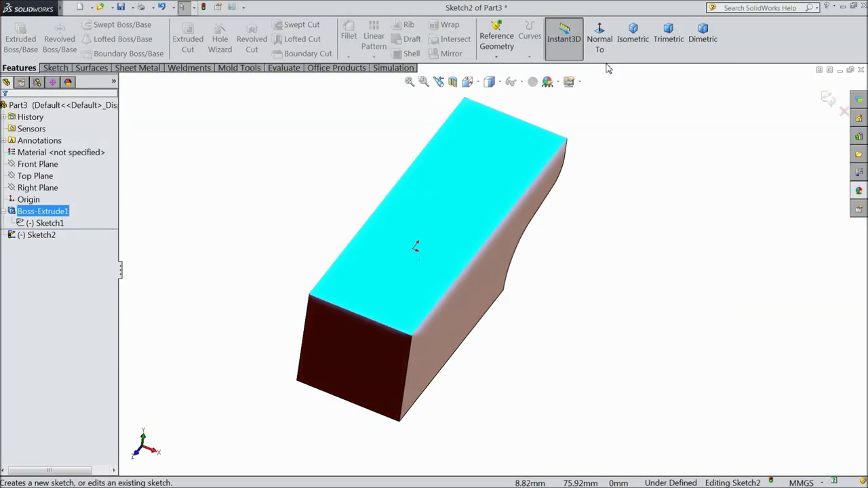
Draw a center rectangle on the top face, centred at the origin.
click(56, 68)
click(87, 39)
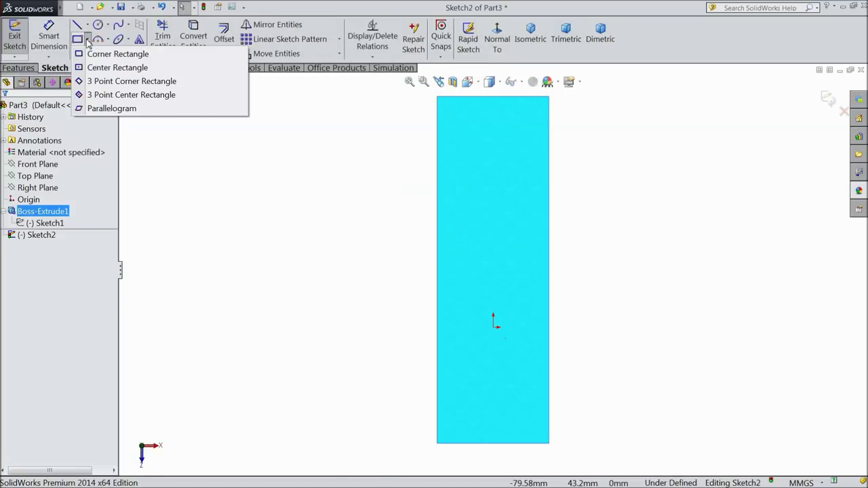
click(109, 68)
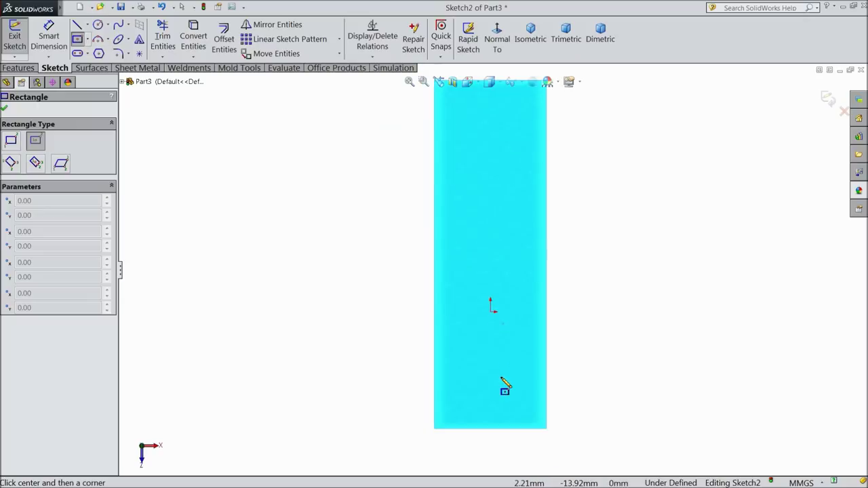
scroll(501, 380, down, 4)
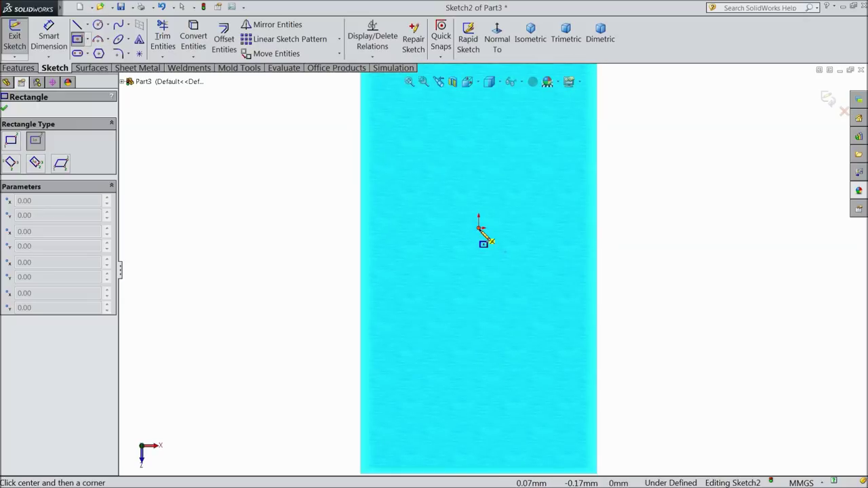
click(478, 227)
click(423, 330)
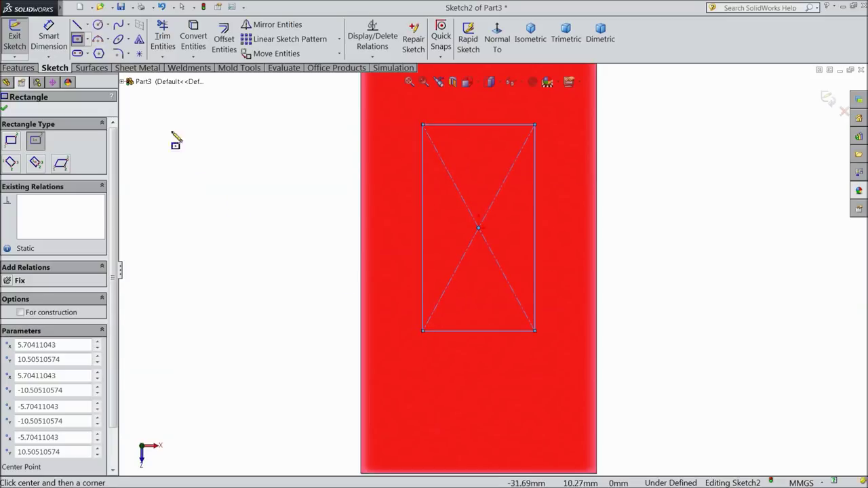
Dimension the rectangle 12 mm wide and 20 mm tall.
click(53, 44)
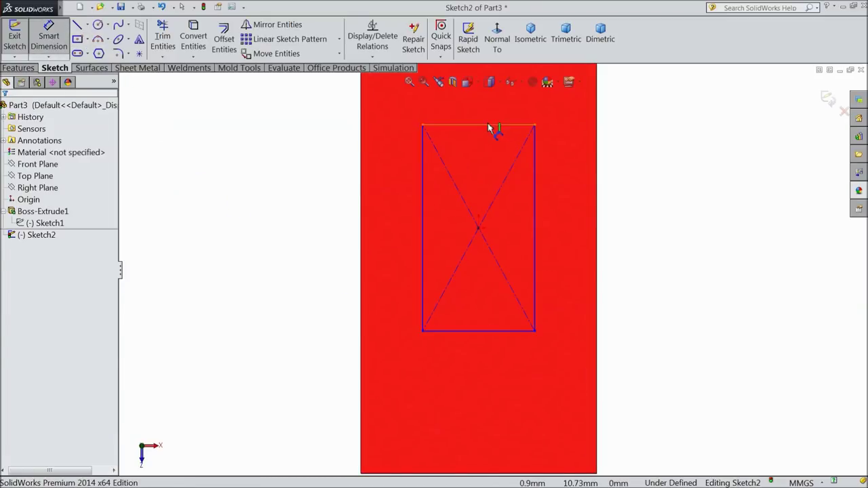
click(484, 125)
click(473, 106)
text(12)
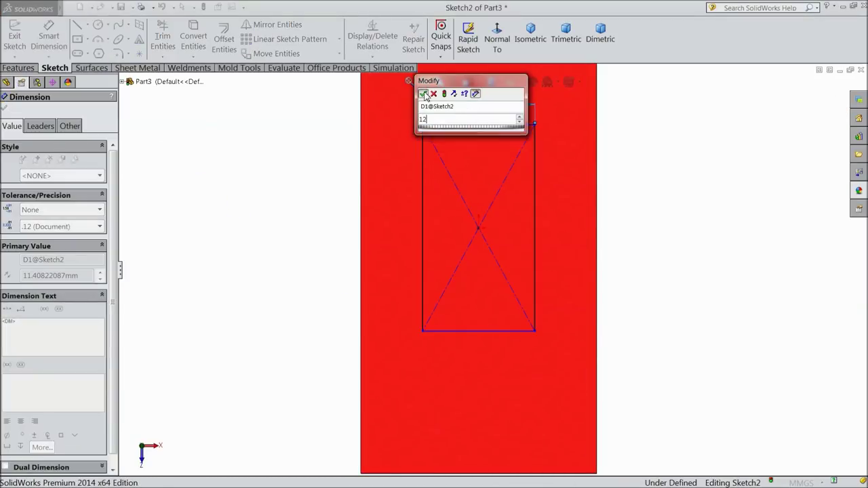
key(Return)
click(540, 215)
click(631, 219)
text(20)
click(582, 201)
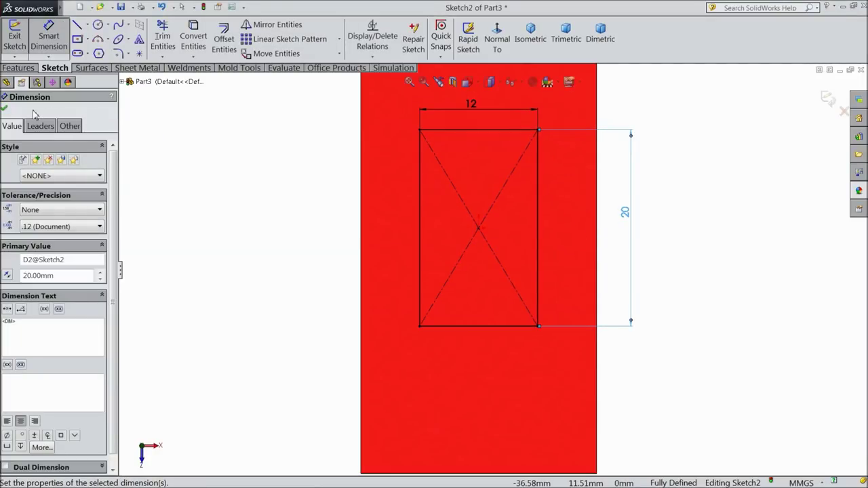
click(4, 109)
Cut the rectangle into the part with an Up To Next end condition.
click(17, 68)
click(188, 39)
click(61, 177)
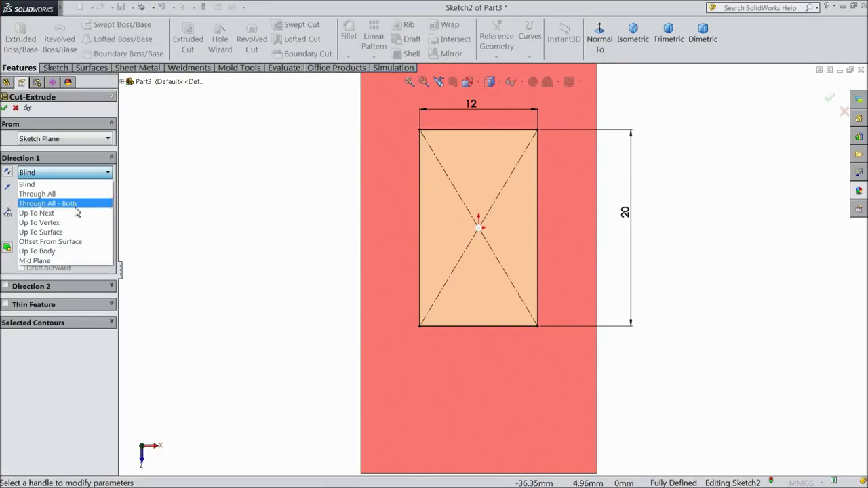
click(55, 212)
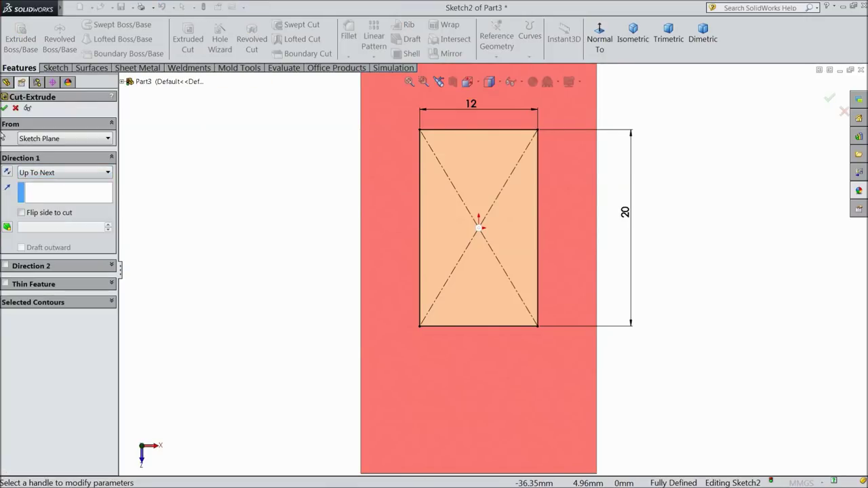
click(7, 109)
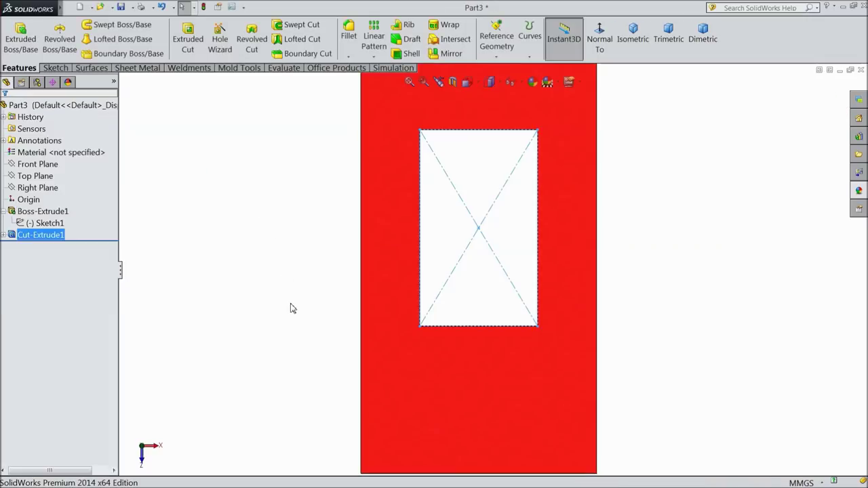
mouse_move(296, 323)
middle_down()
mouse_move(279, 267)
mouse_move(289, 271)
middle_up()
Fillet the slot's top and bottom edges with a 10 mm radius.
click(348, 37)
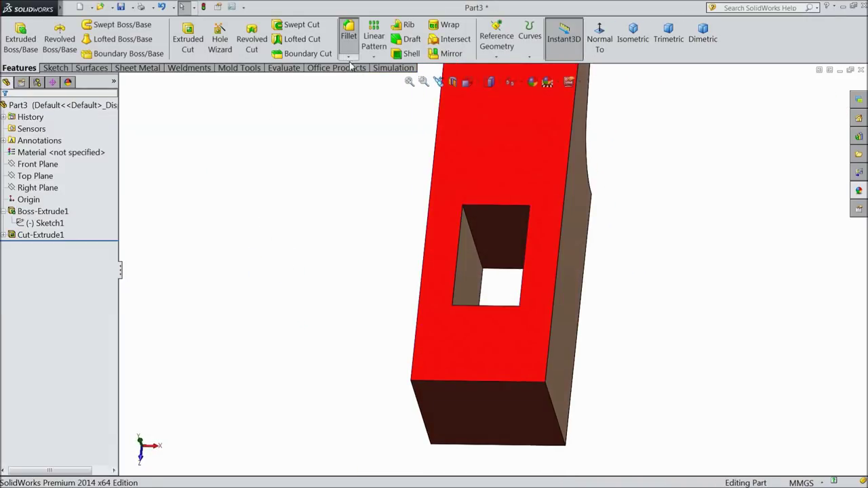
click(501, 211)
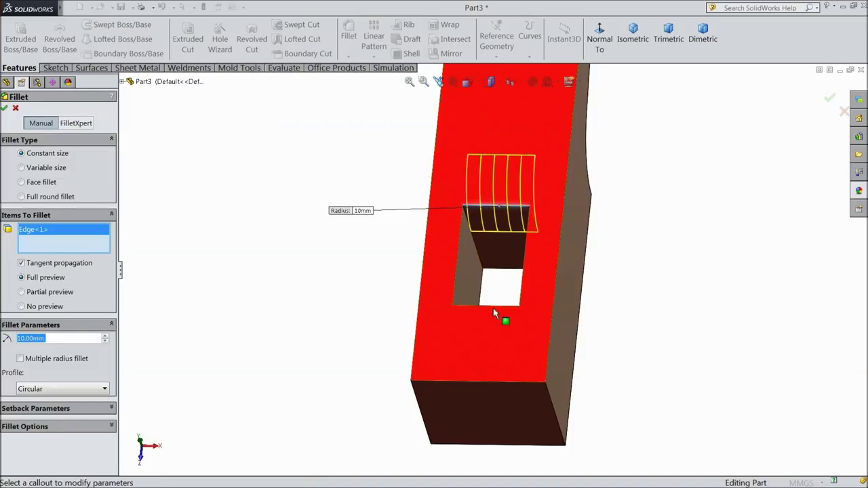
click(492, 306)
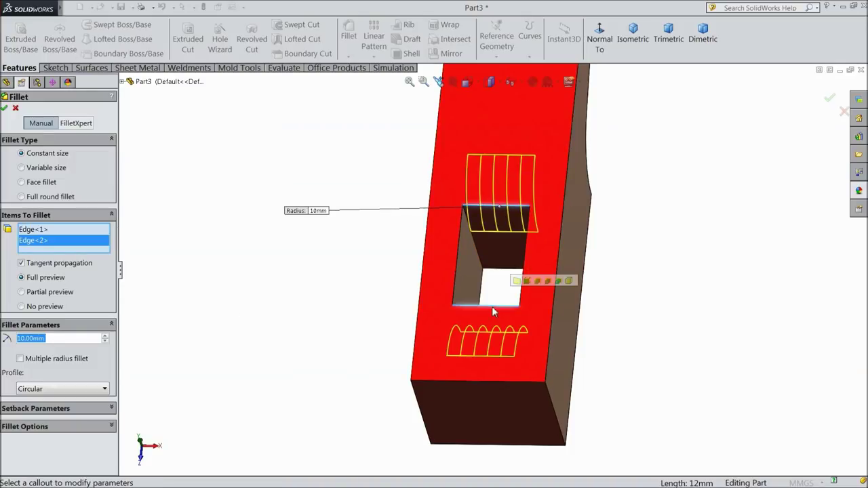
click(7, 110)
mouse_move(304, 246)
middle_down()
mouse_move(353, 264)
mouse_move(257, 194)
mouse_move(292, 219)
mouse_move(284, 163)
middle_up()
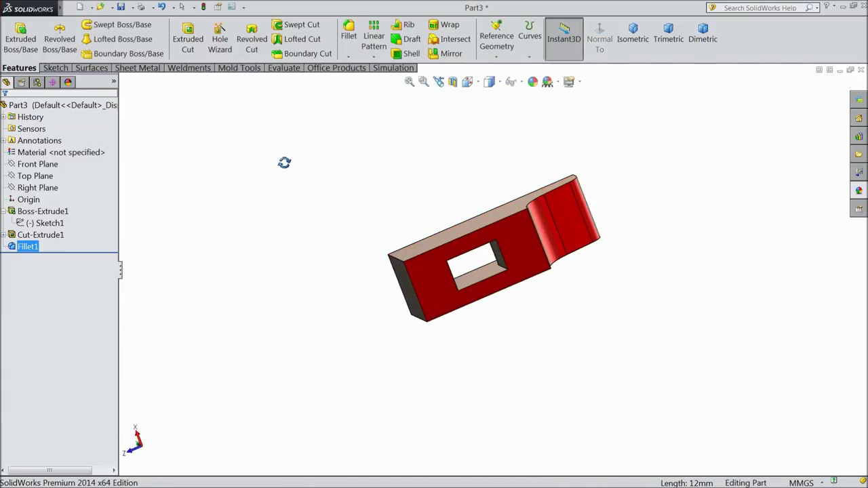
Start a new sketch on the bracket's flat top face, viewed normal to it.
middle_drag(348, 297, 333, 251)
click(439, 282)
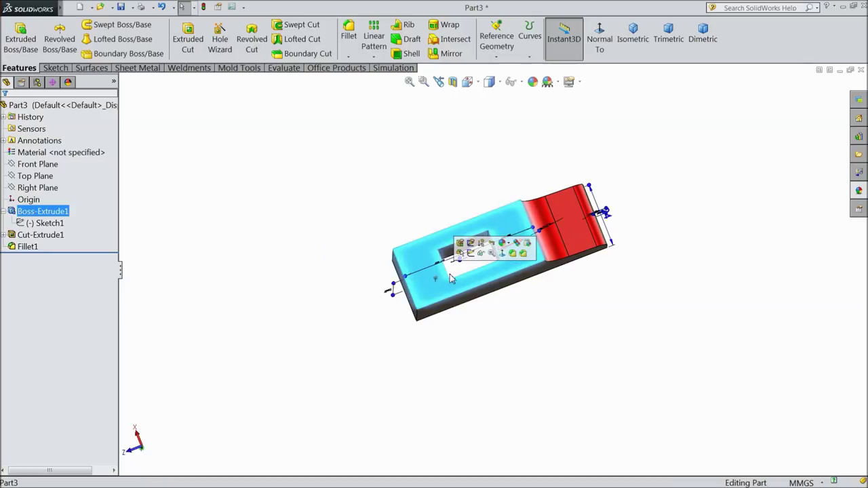
click(470, 254)
click(599, 39)
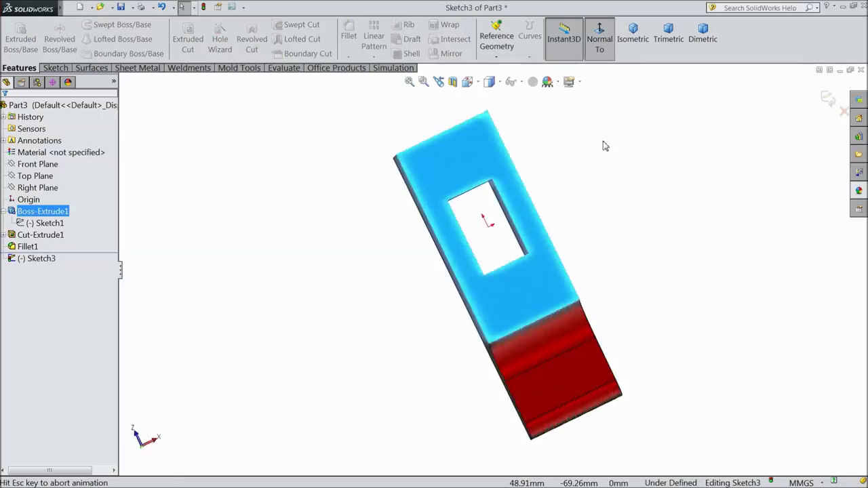
Draw two corner rectangles from the slot's corners to the top edge and curved section.
click(54, 68)
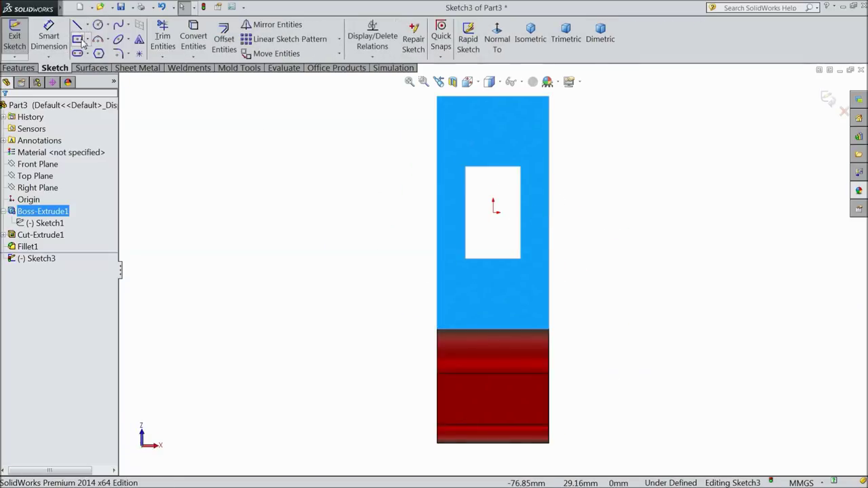
click(88, 39)
click(101, 52)
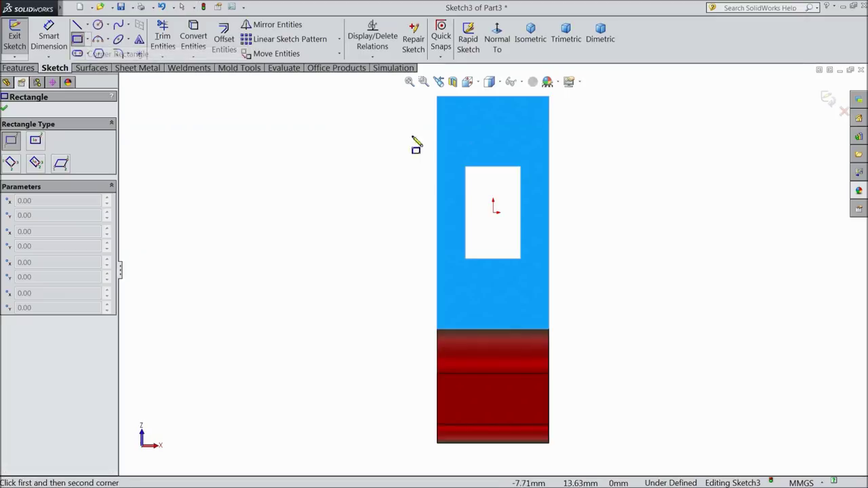
scroll(510, 145, down, 3)
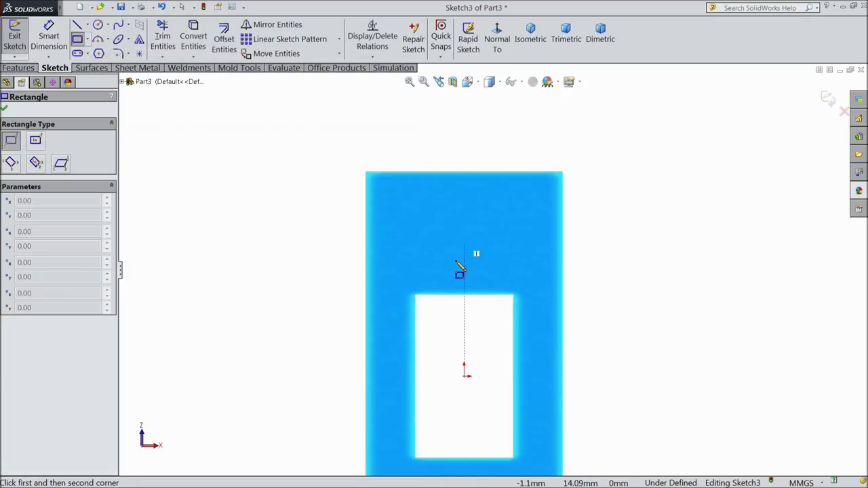
click(415, 296)
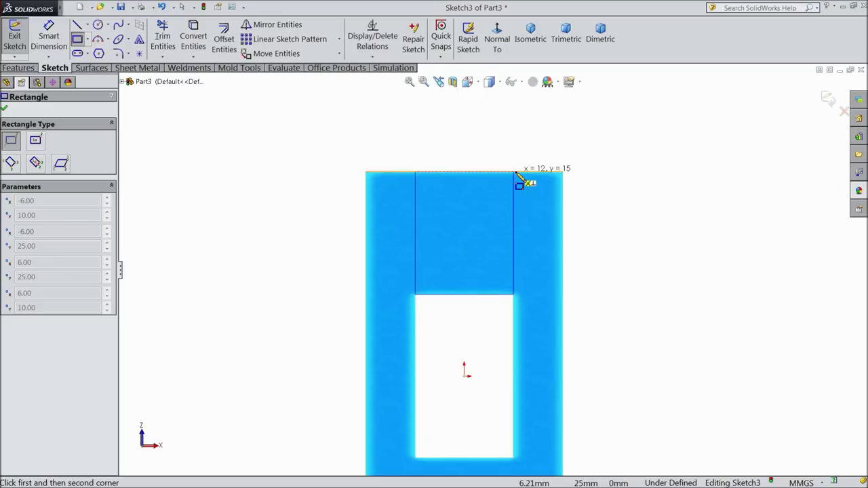
click(516, 173)
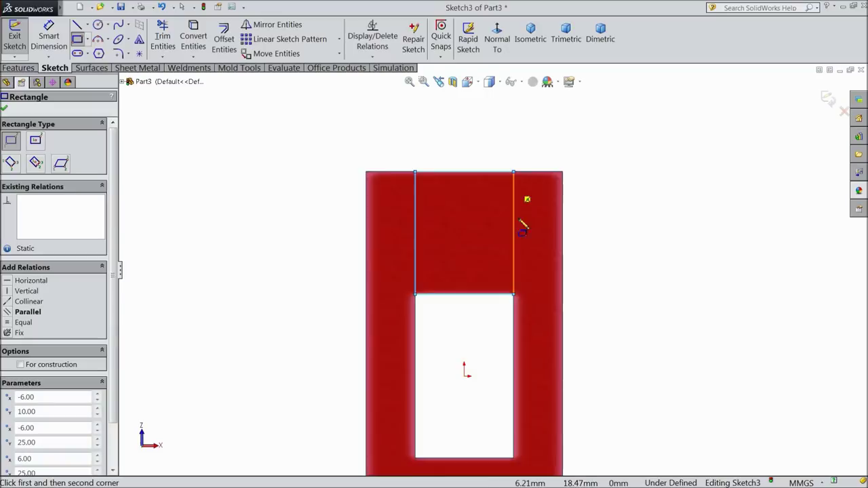
scroll(519, 178, up, 3)
scroll(504, 306, down, 5)
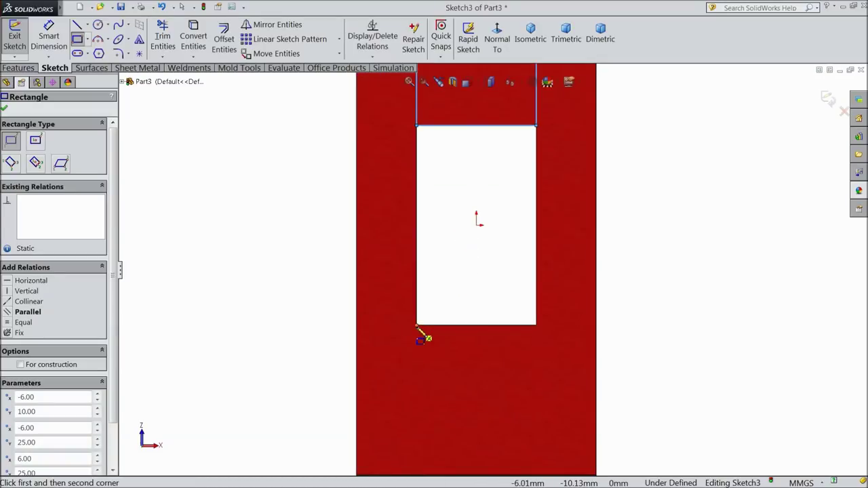
click(416, 325)
scroll(468, 369, up, 3)
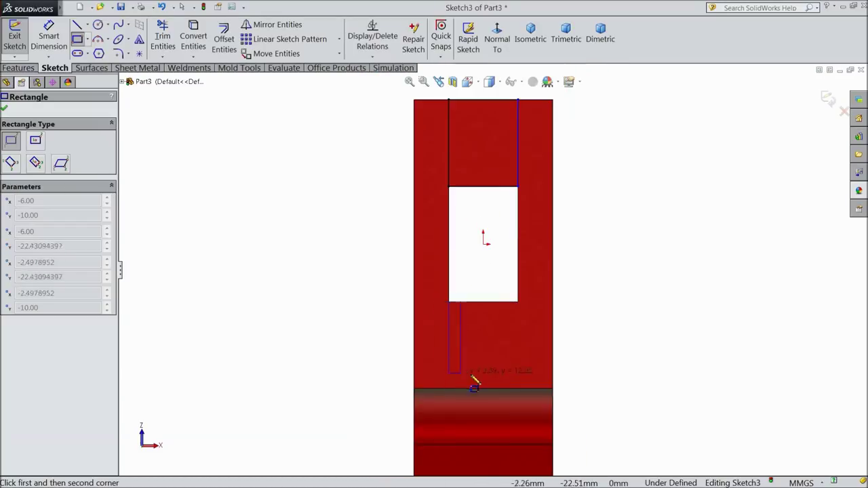
click(513, 399)
click(49, 37)
scroll(492, 145, up, 1)
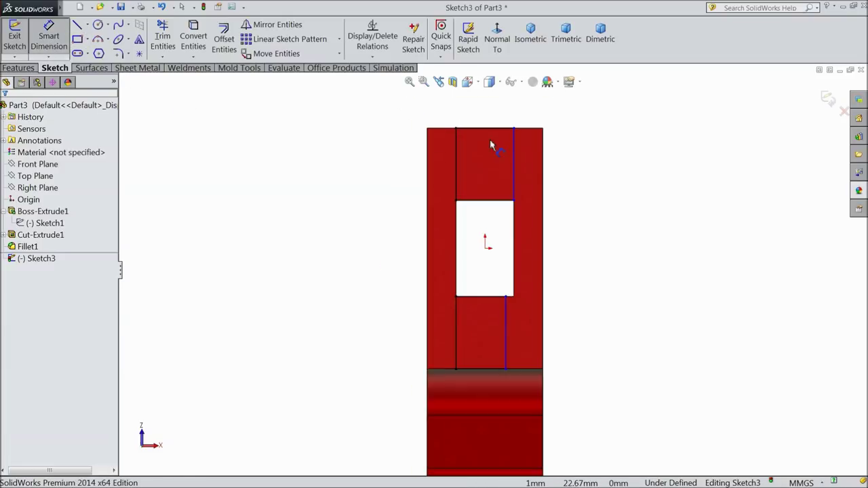
Give the upper rectangle a 12 mm width, discarding the extra 15 mm height dimension.
click(486, 133)
click(485, 114)
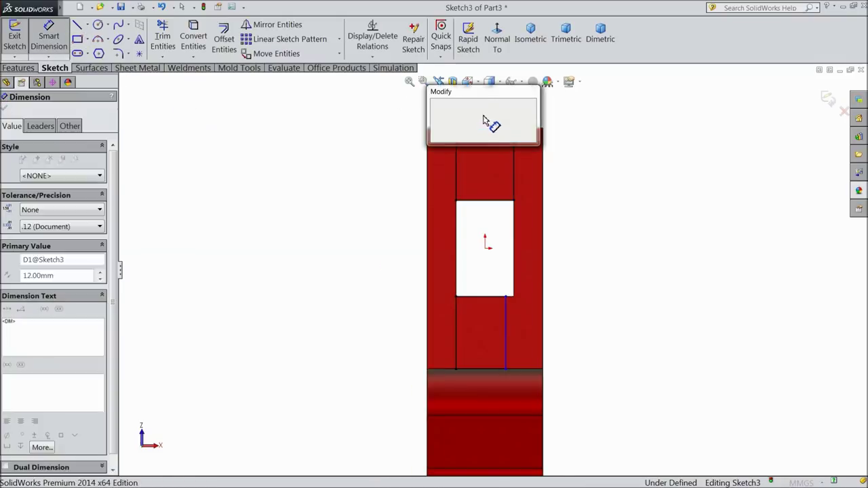
click(438, 101)
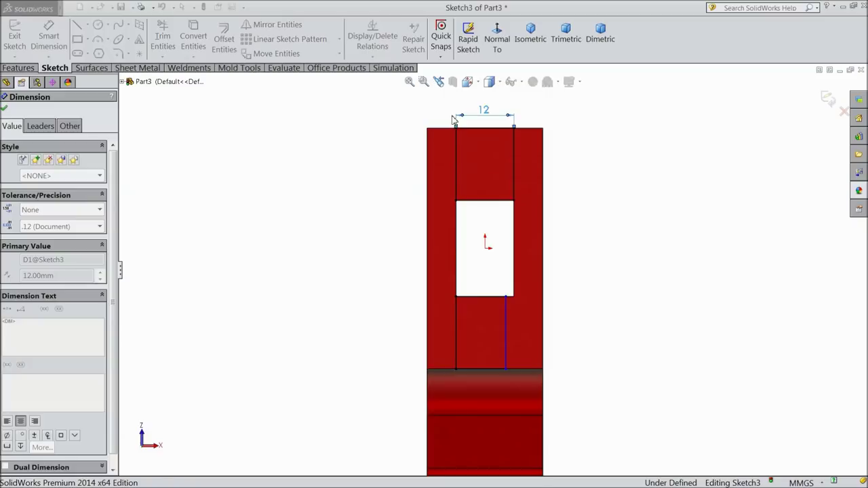
click(516, 166)
click(575, 171)
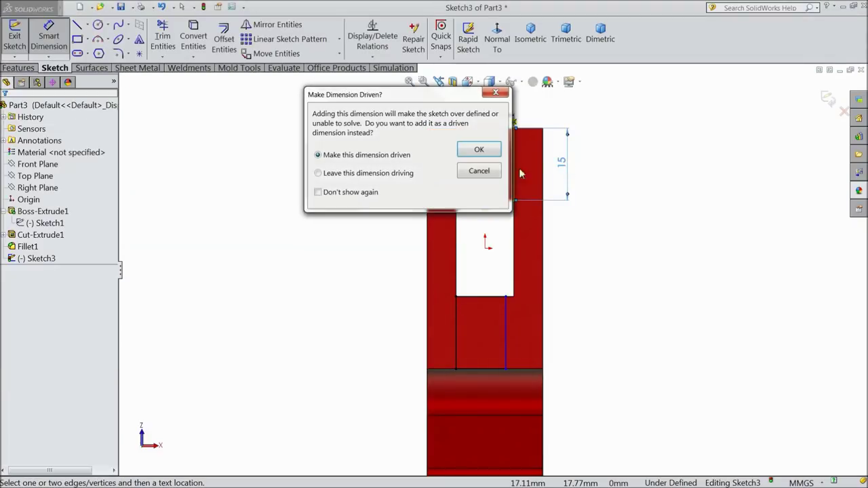
click(481, 173)
scroll(536, 224, up, 3)
scroll(491, 296, down, 4)
scroll(493, 253, down, 3)
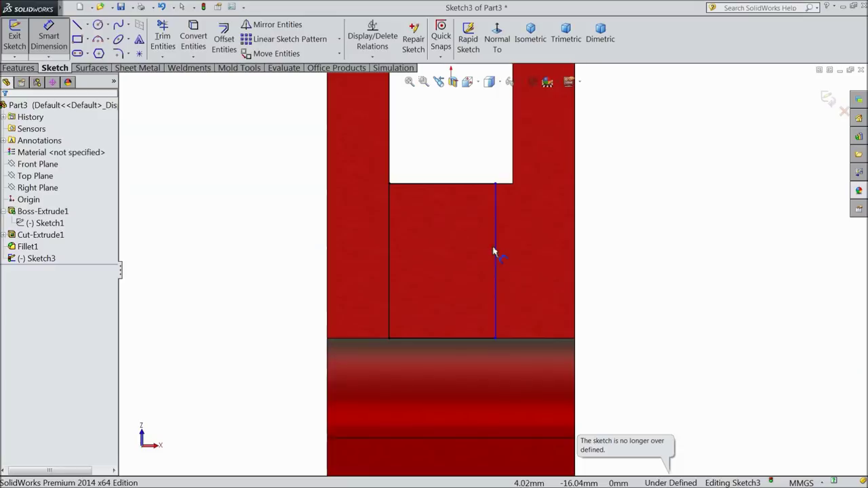
Give the lower rectangle a 12 mm width, discarding its conflicting 15 mm height dimension.
click(456, 190)
click(459, 171)
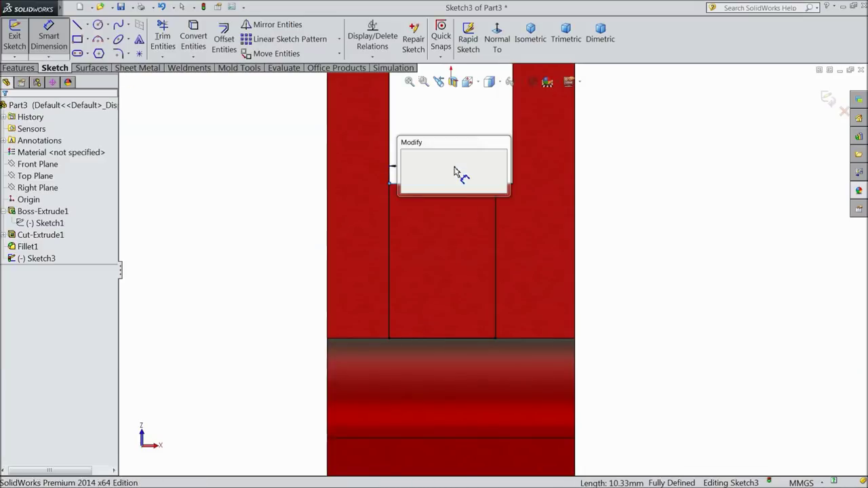
text(12)
click(405, 155)
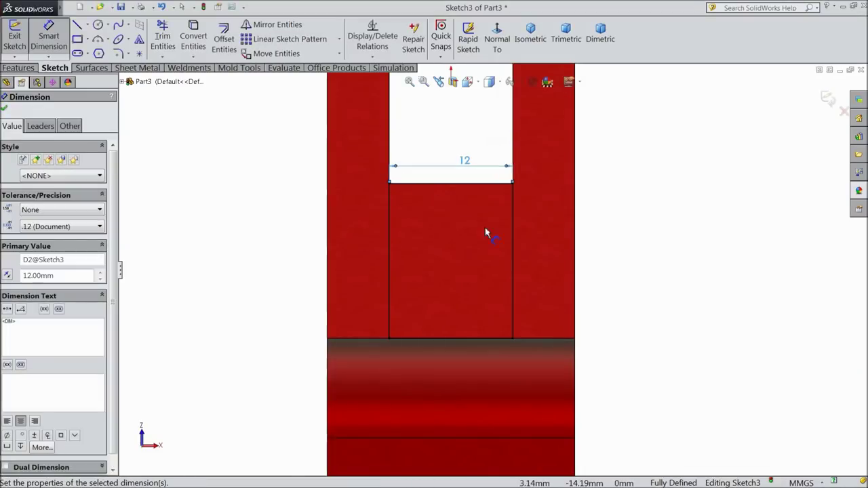
click(514, 237)
click(629, 247)
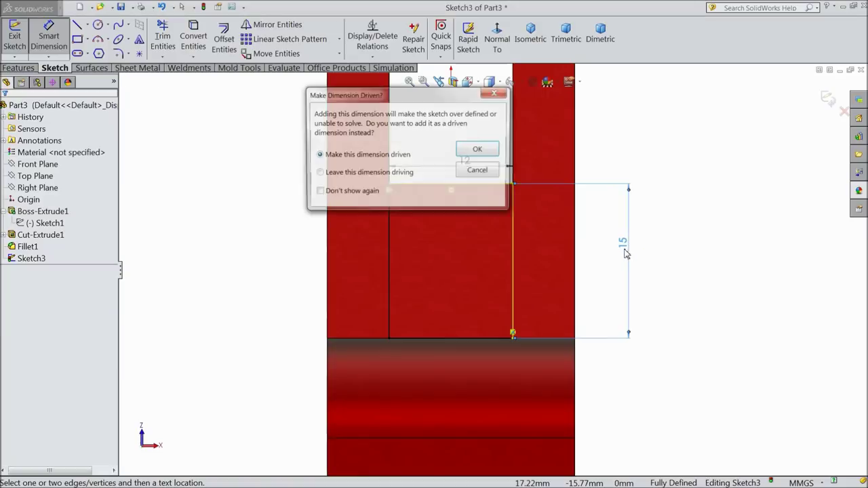
click(478, 171)
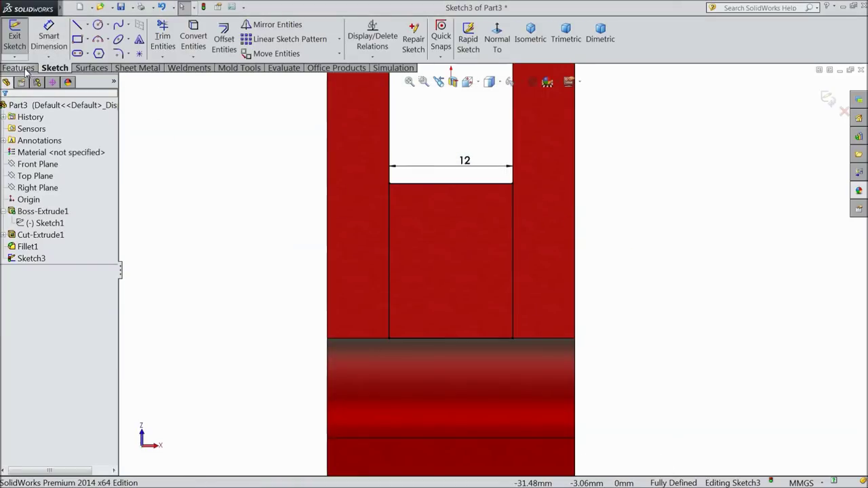
click(21, 69)
Extrude both rectangles 76 mm to form the two legs as Boss-Extrude2.
click(21, 42)
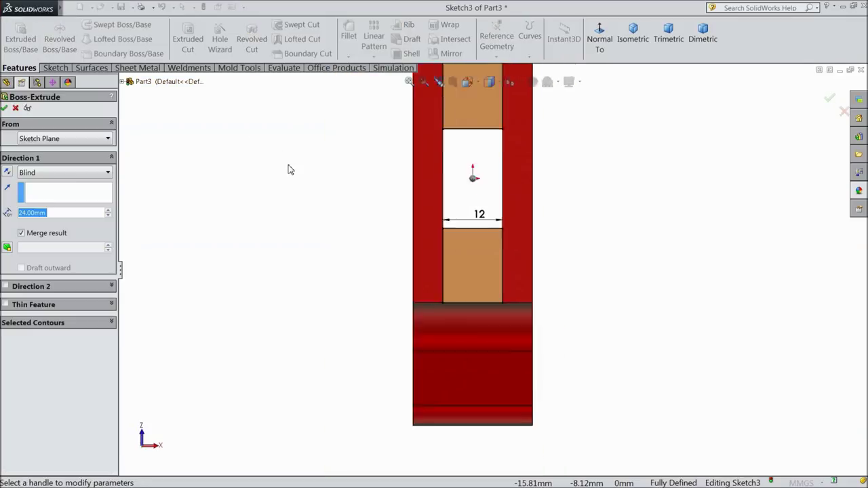
text(7)
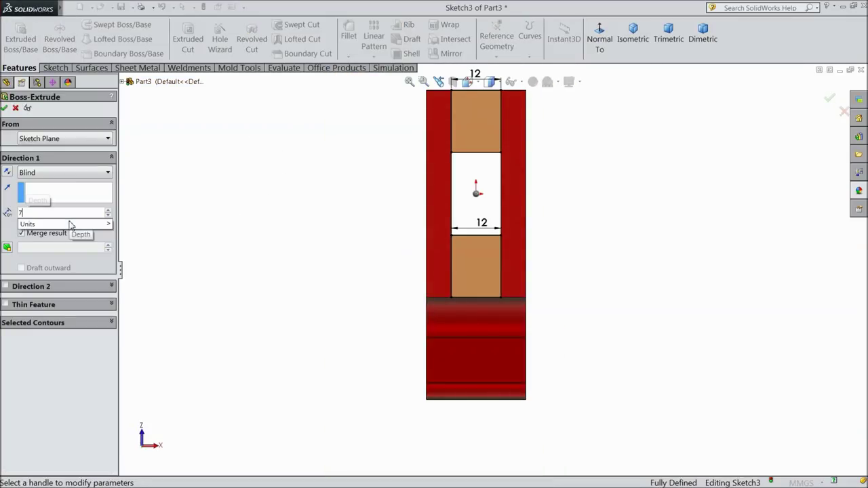
key(Return)
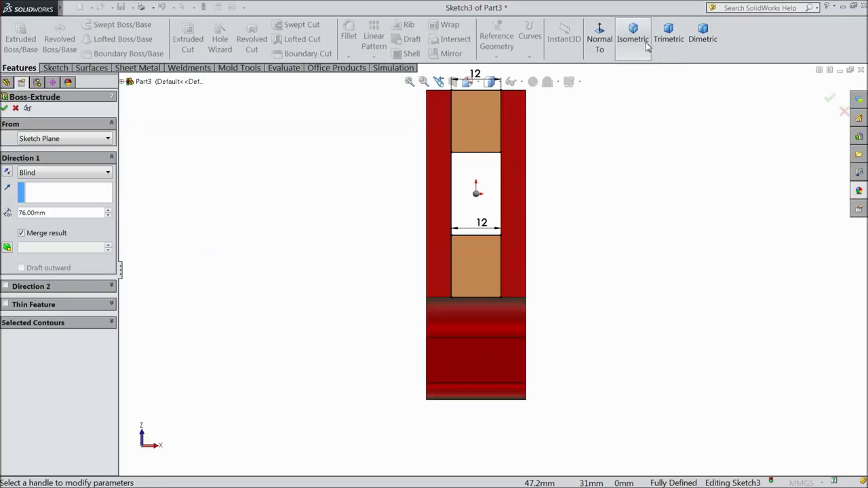
click(633, 40)
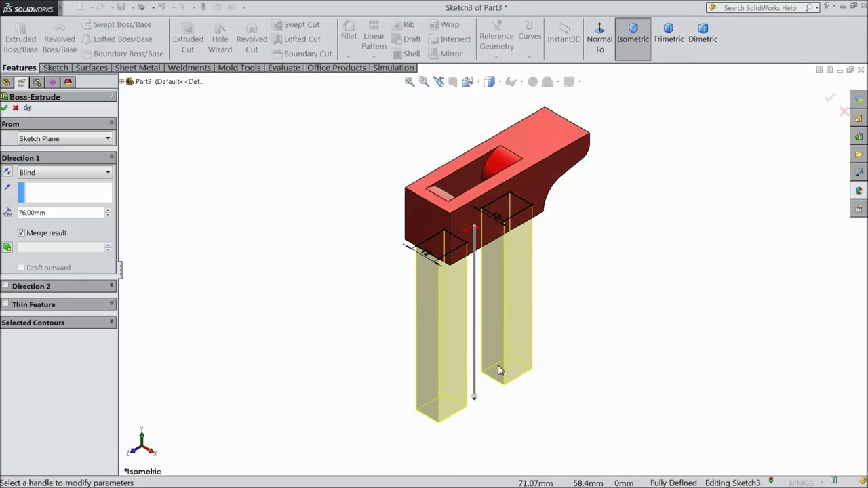
click(5, 109)
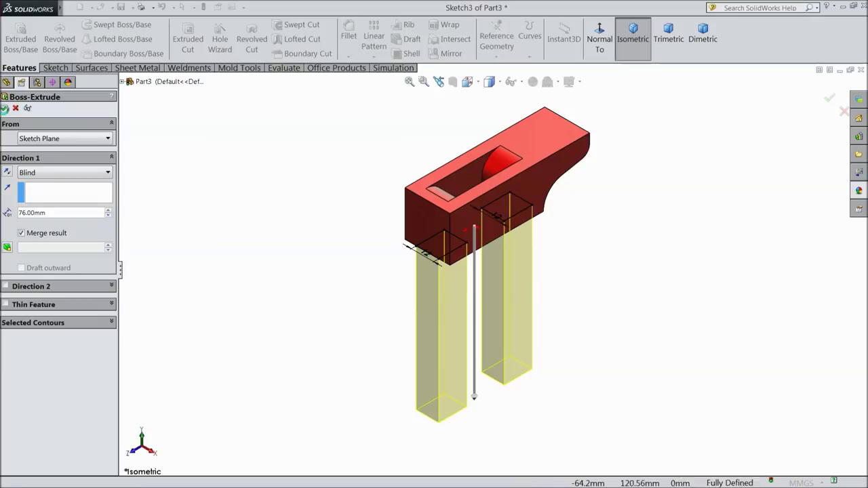
mouse_move(347, 317)
middle_down()
mouse_move(355, 328)
mouse_move(500, 285)
mouse_move(445, 363)
middle_up()
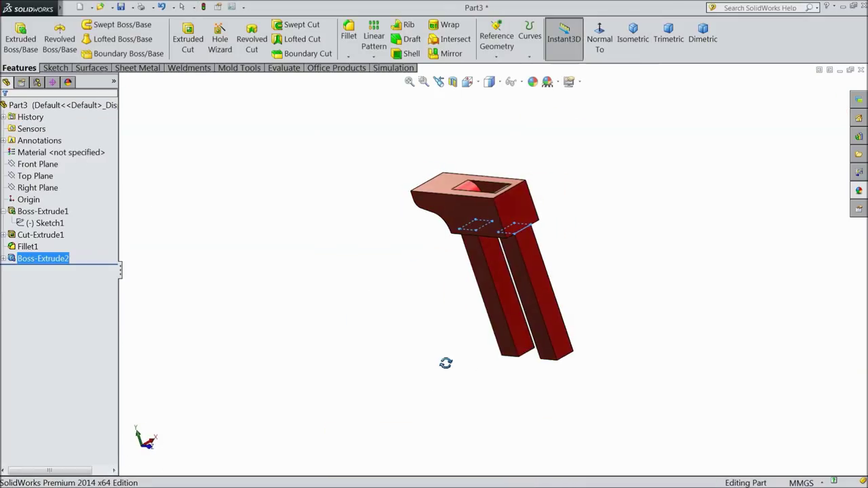
Start a new sketch on the right leg's outer face, viewed normal to it.
click(555, 352)
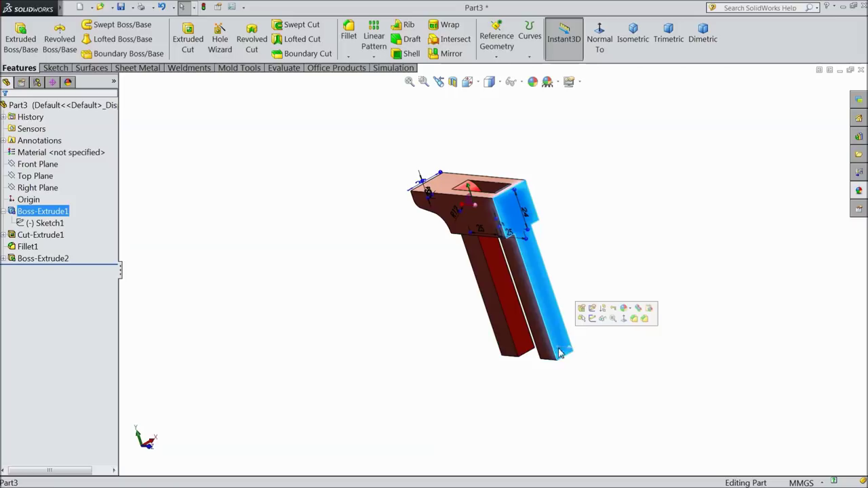
click(592, 318)
click(600, 46)
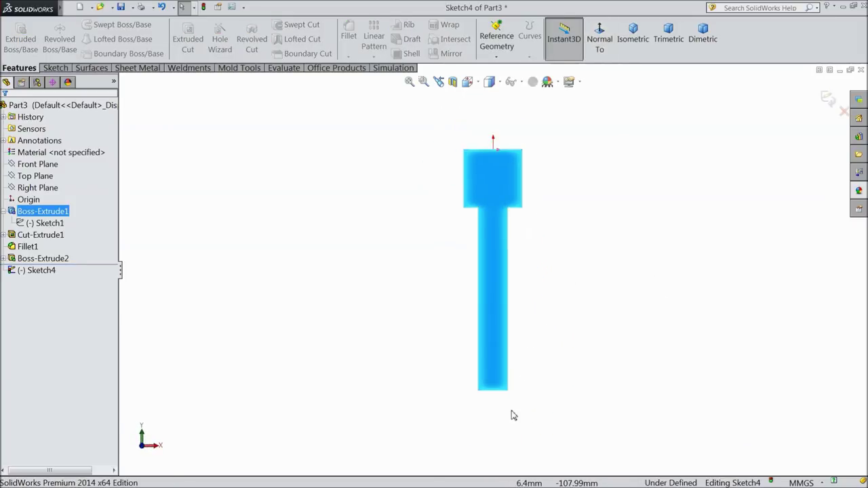
scroll(513, 415, down, 4)
Draw a vertical centerline down from the leg's bottom end.
click(60, 69)
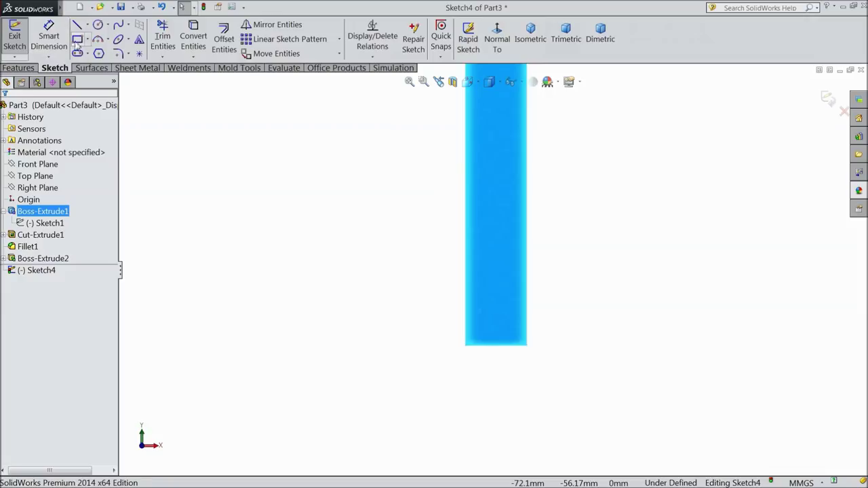
click(88, 25)
click(98, 53)
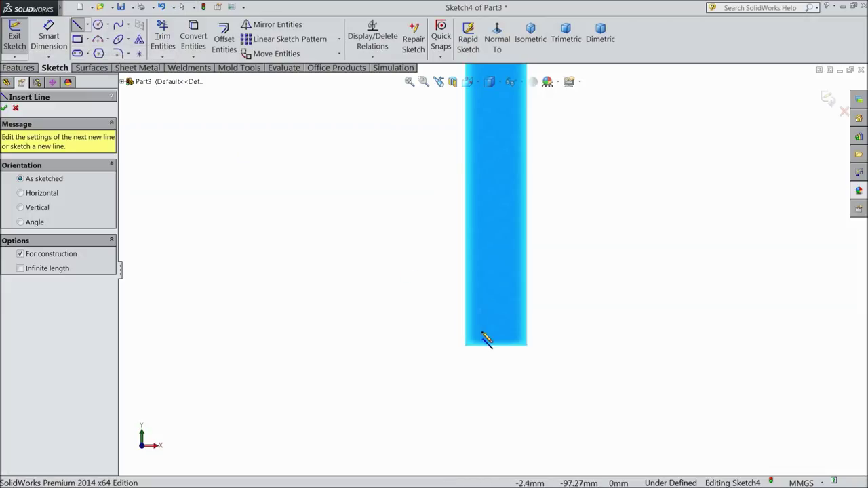
click(495, 345)
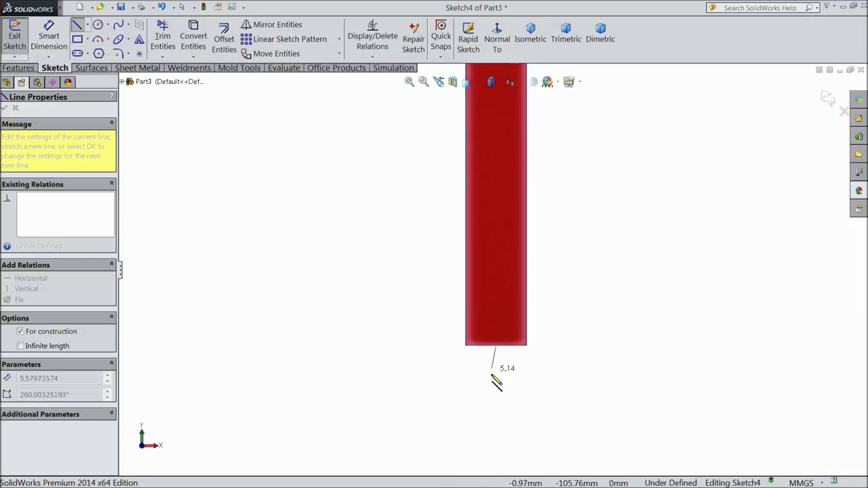
click(496, 398)
right_click(520, 398)
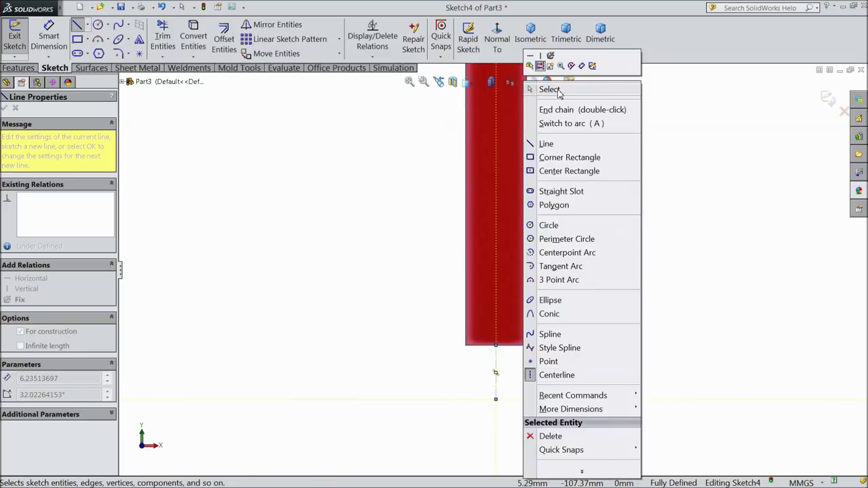
click(547, 88)
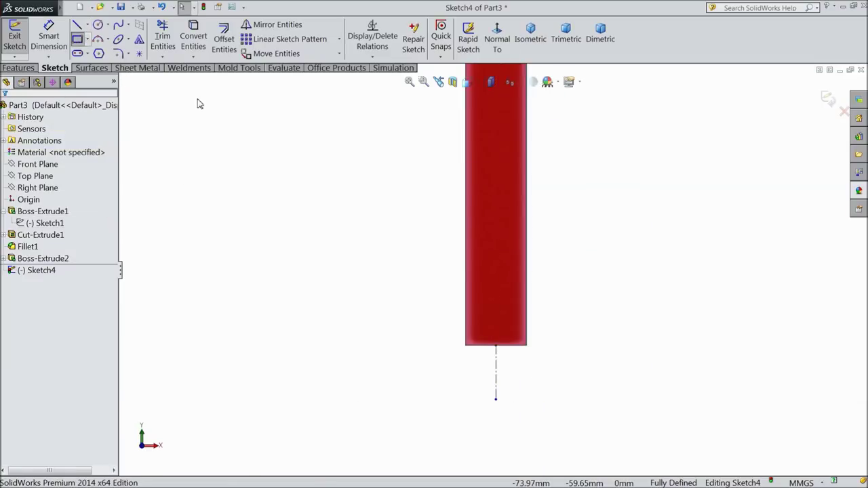
click(595, 345)
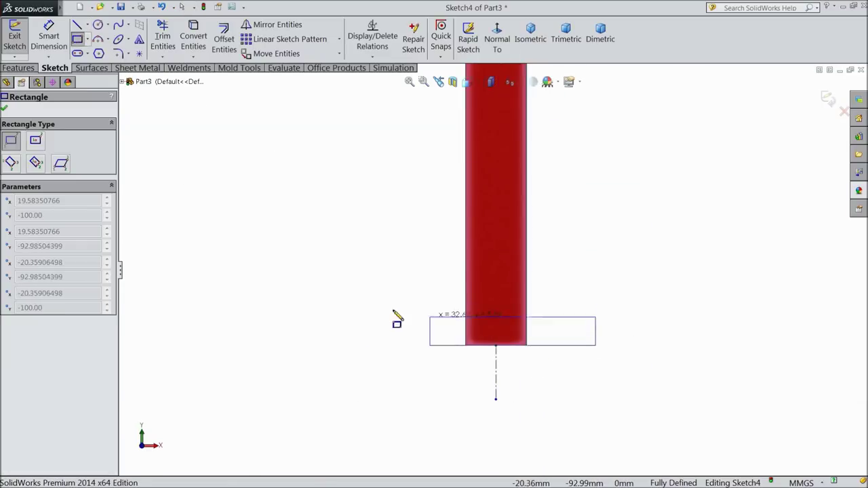
Complete the rectangle and dimension it 30 mm wide by 17 mm tall.
click(374, 250)
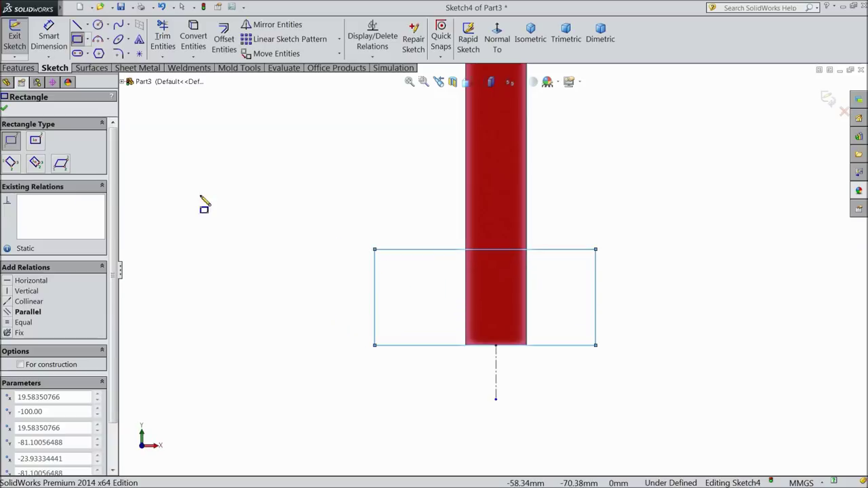
click(49, 37)
click(458, 251)
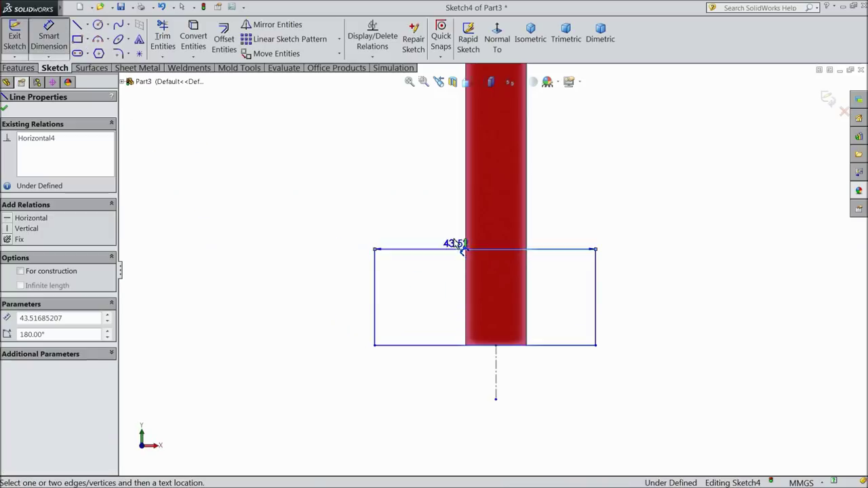
click(452, 213)
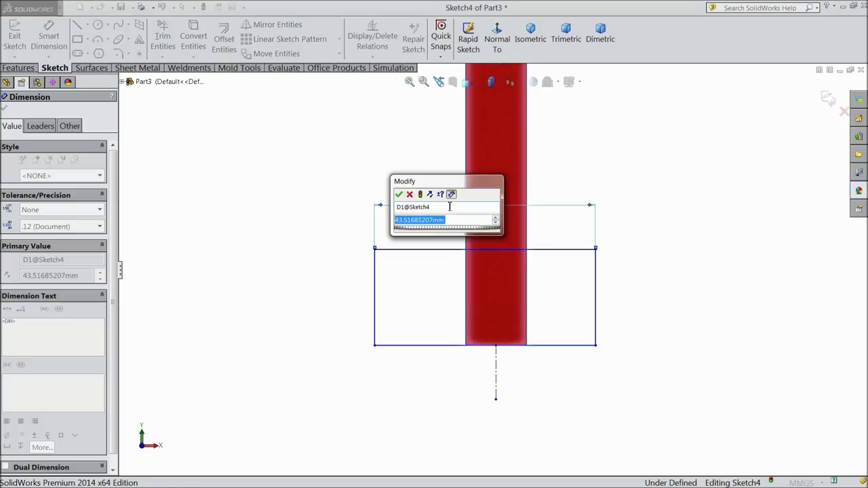
text(30)
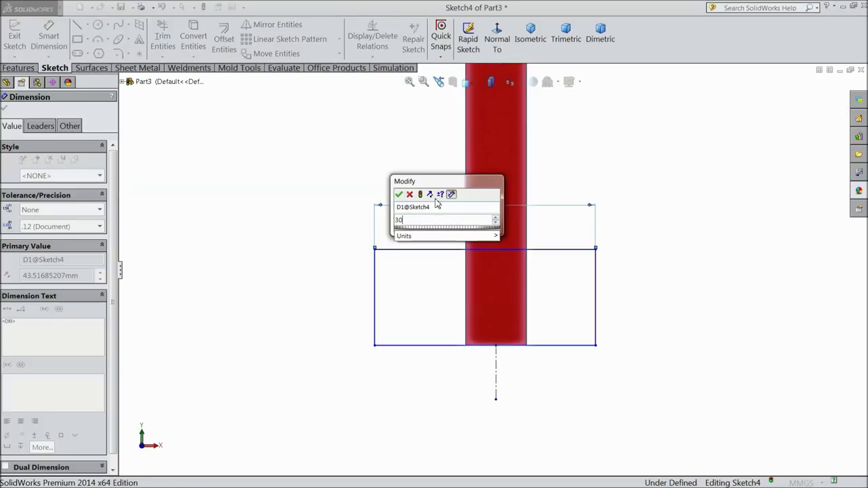
click(400, 195)
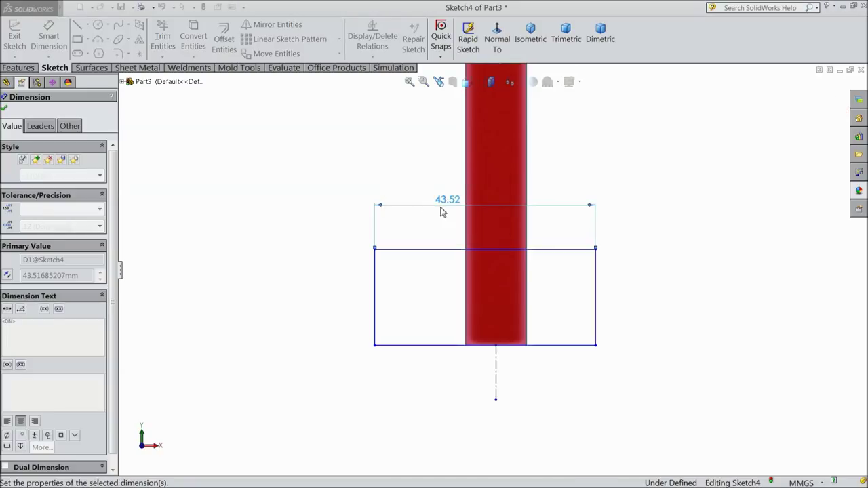
click(528, 288)
click(570, 292)
text(17)
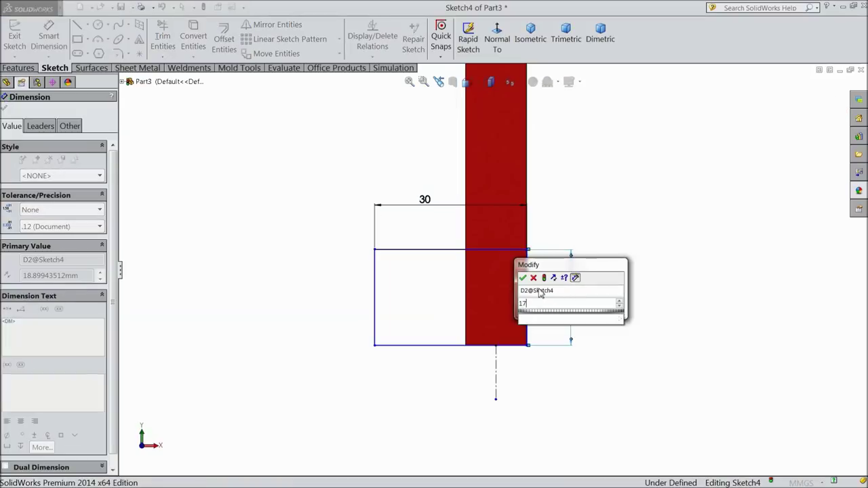
click(523, 278)
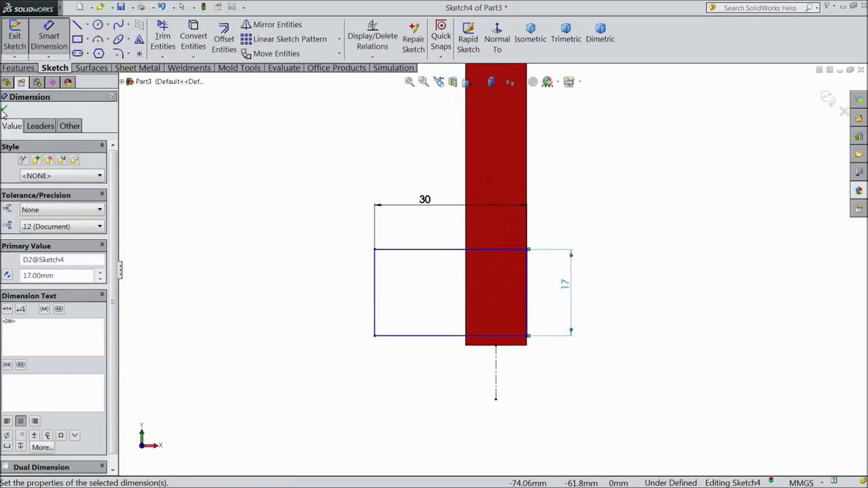
click(4, 110)
Make the rectangle's left and right sides symmetric about the centerline.
scroll(507, 356, down, 3)
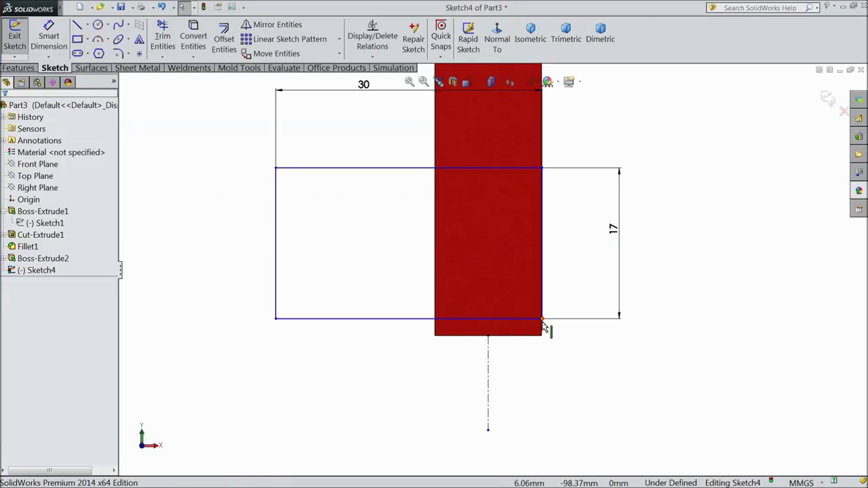
drag(541, 320, 588, 345)
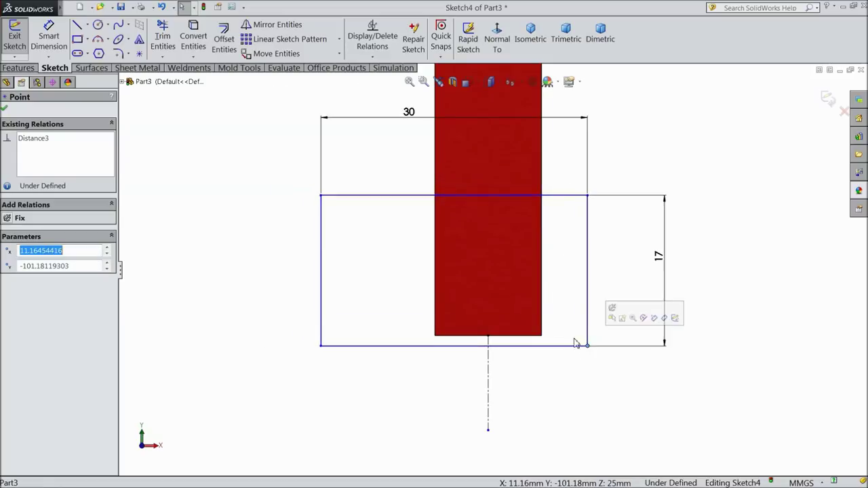
scroll(574, 343, down, 1)
click(587, 304)
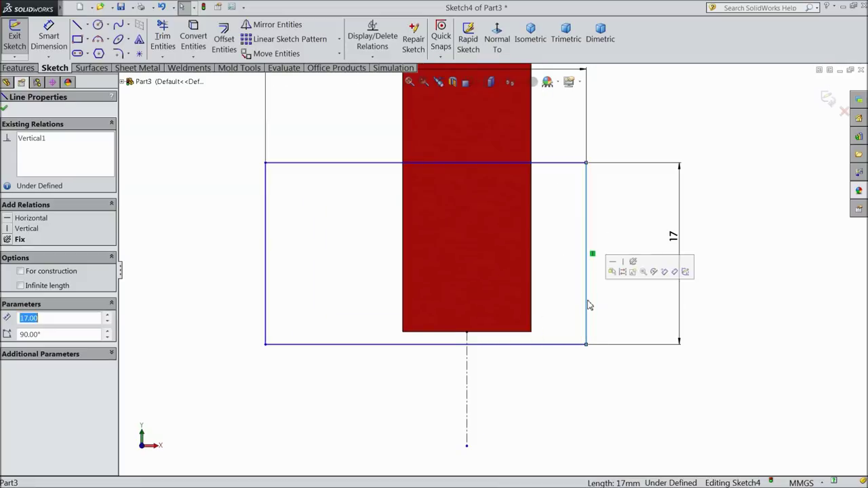
ctrl+click(466, 369)
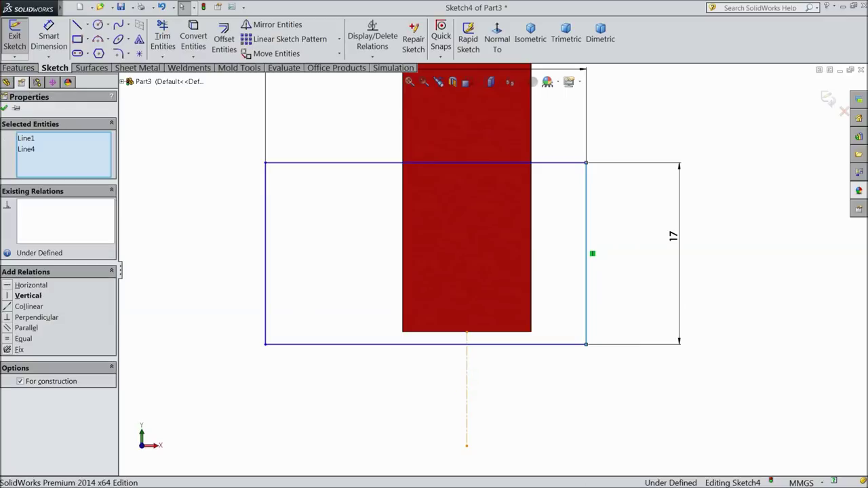
ctrl+click(265, 291)
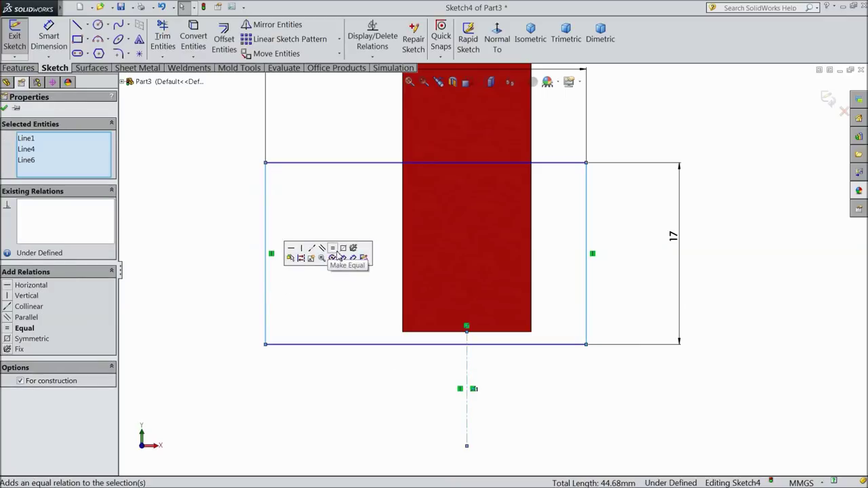
click(342, 256)
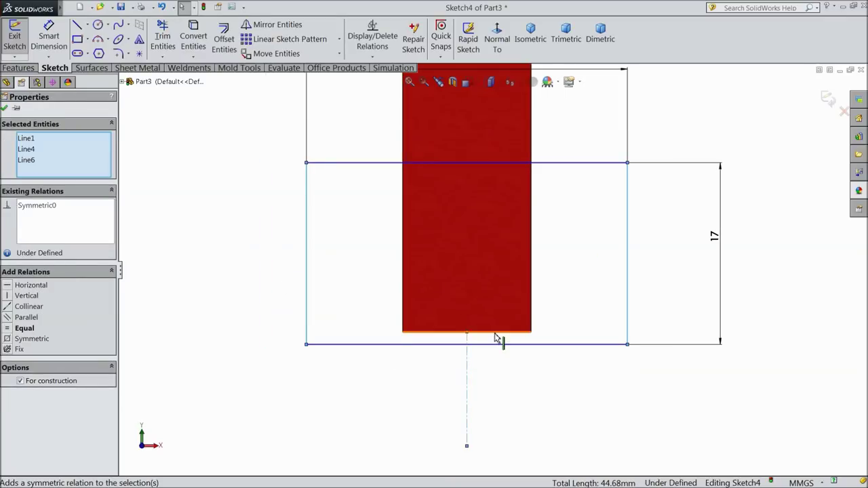
key(Escape)
Make the rectangle's bottom collinear with the leg's bottom edge.
click(492, 332)
ctrl+click(493, 344)
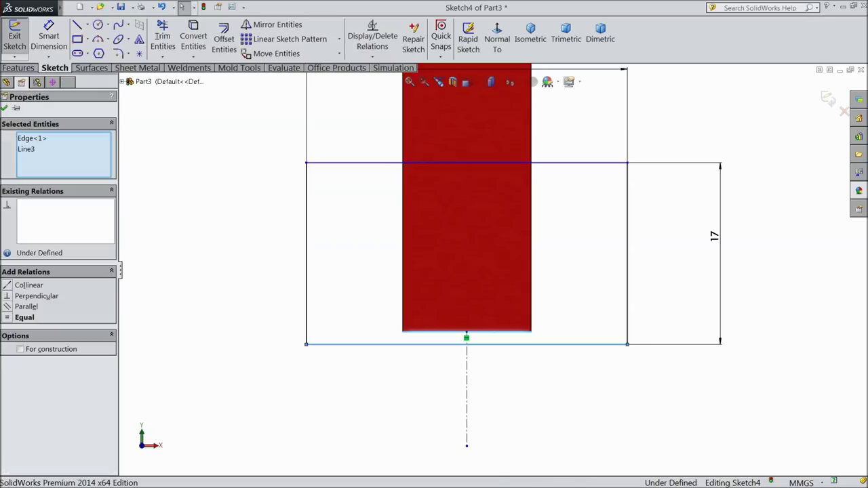
click(516, 309)
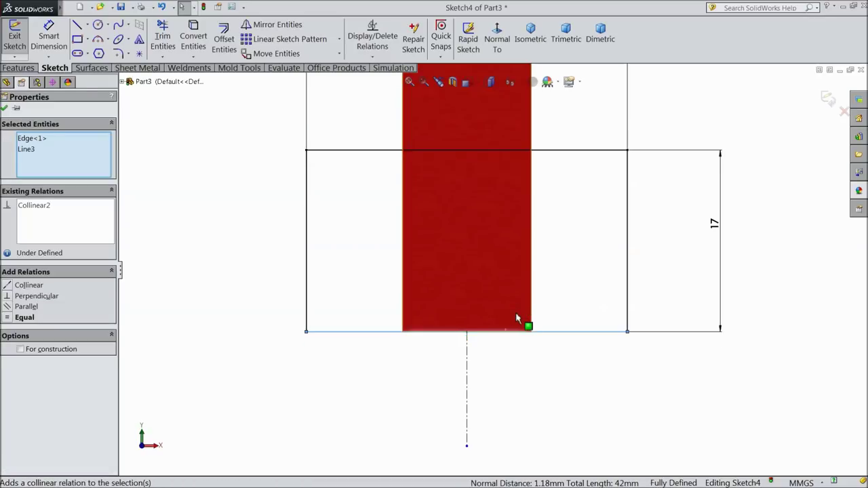
click(7, 111)
click(19, 68)
click(188, 39)
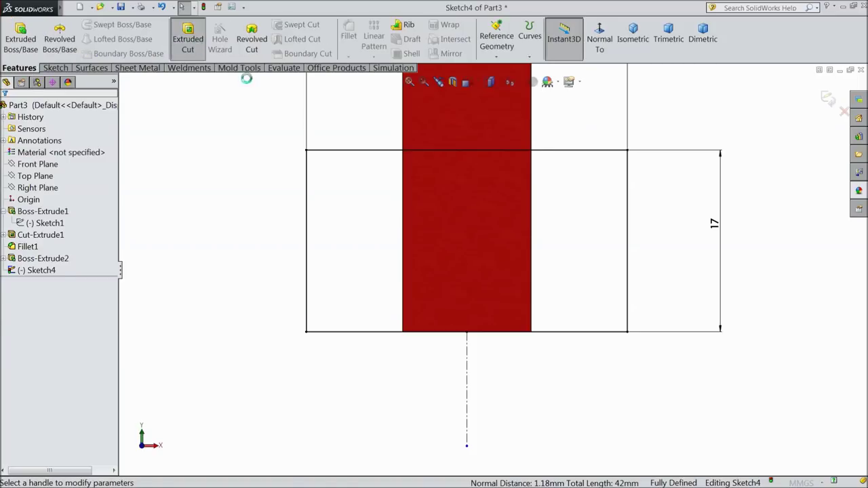
Cut the sketch Up To Surface, limited by the left leg's face.
click(39, 172)
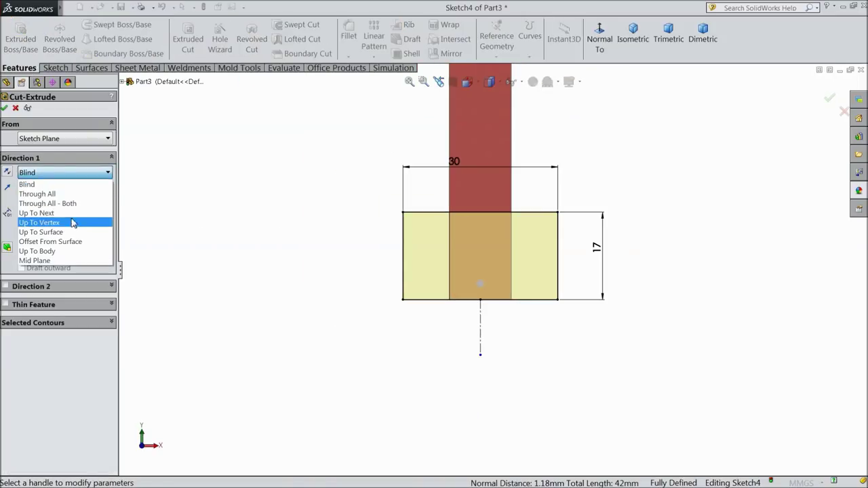
click(64, 231)
mouse_move(219, 259)
middle_down()
mouse_move(335, 277)
mouse_move(401, 319)
mouse_move(331, 316)
mouse_move(382, 332)
mouse_move(313, 242)
middle_up()
click(313, 242)
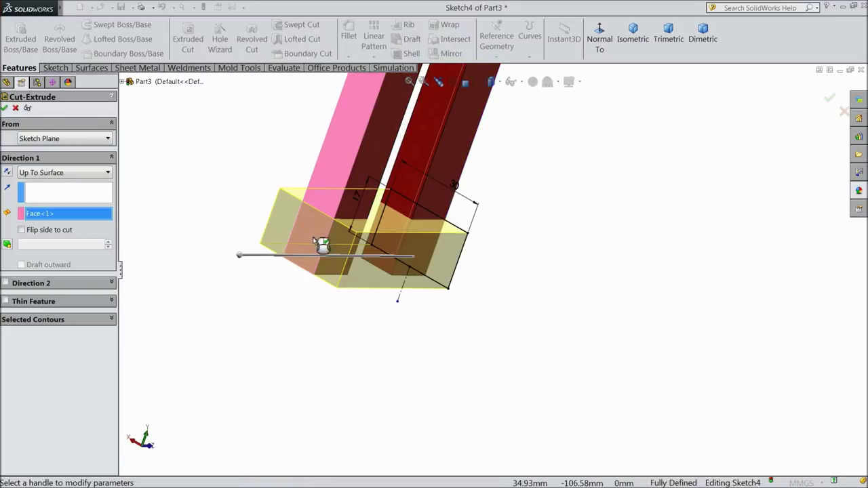
click(6, 109)
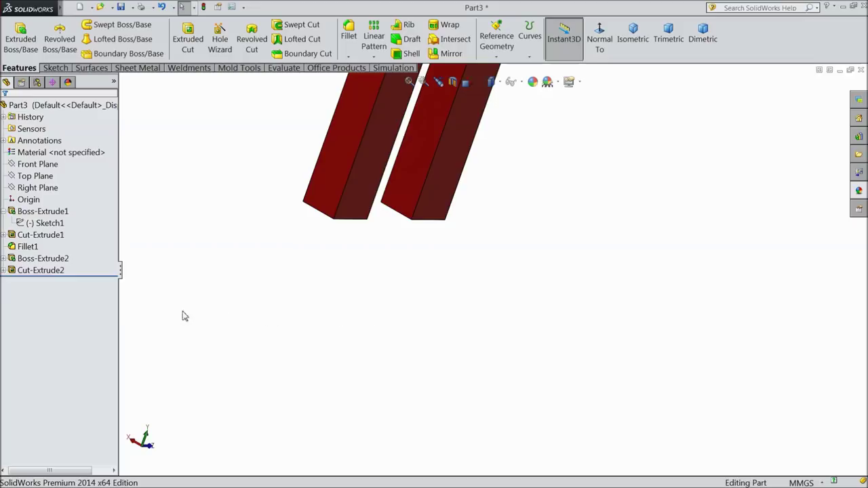
Expand Cut-Extrude2 in the feature tree to reveal its sketch.
click(11, 272)
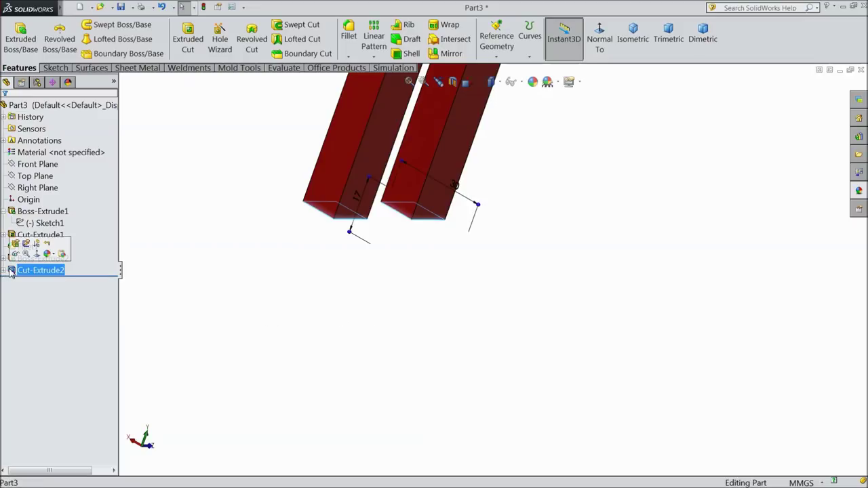
click(13, 273)
mouse_move(232, 289)
middle_down()
mouse_move(227, 241)
mouse_move(223, 250)
middle_up()
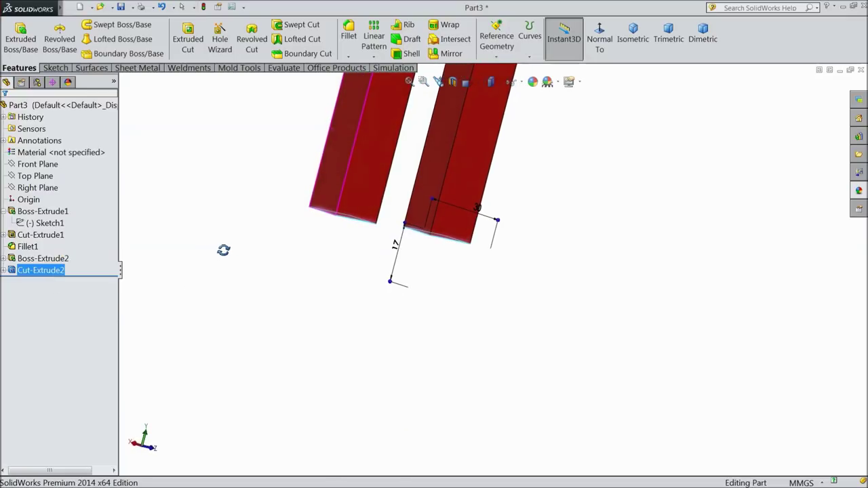
click(3, 272)
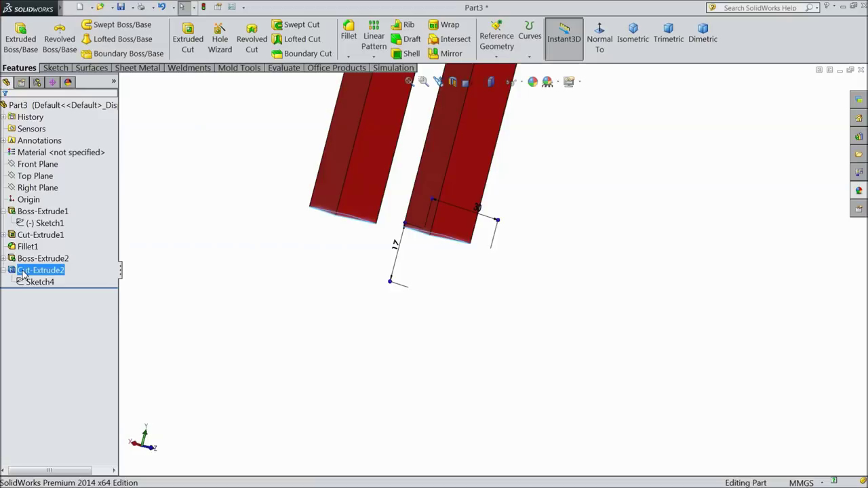
Delete Cut-Extrude2 and select the remaining Sketch4.
right_click(22, 274)
click(48, 329)
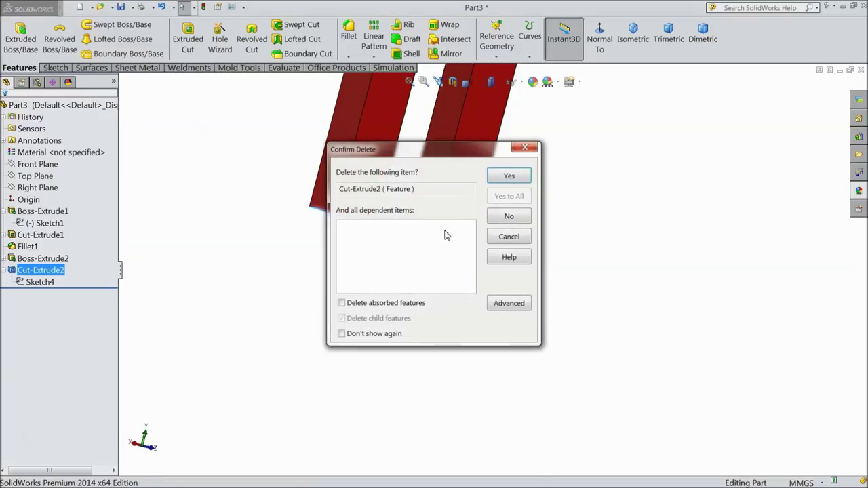
click(508, 176)
click(32, 271)
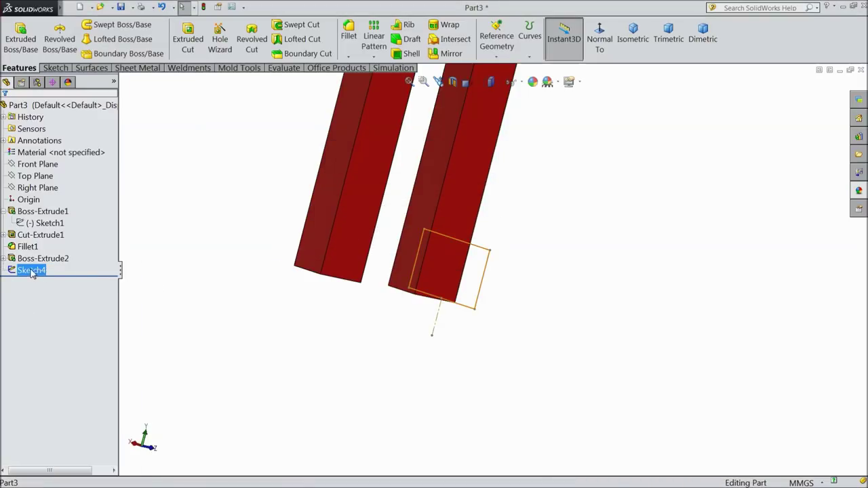
Extrude Sketch4 Up To Surface to the left leg's face to form the base.
click(20, 38)
click(51, 173)
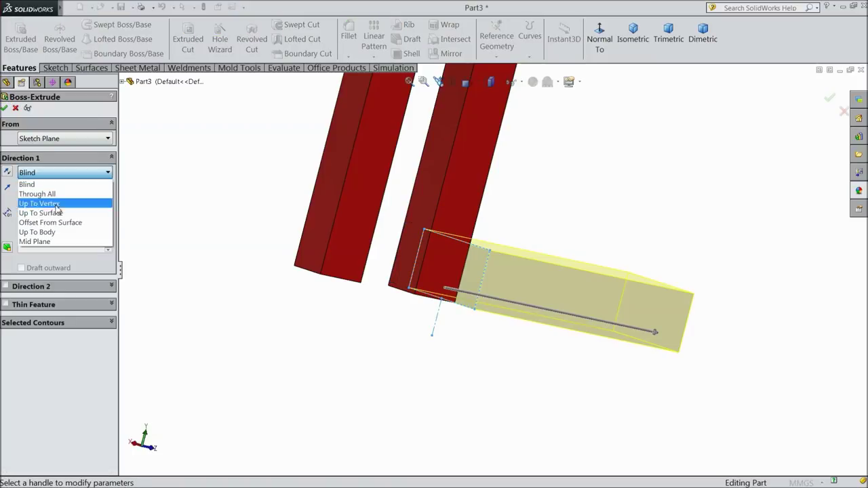
click(41, 213)
click(323, 240)
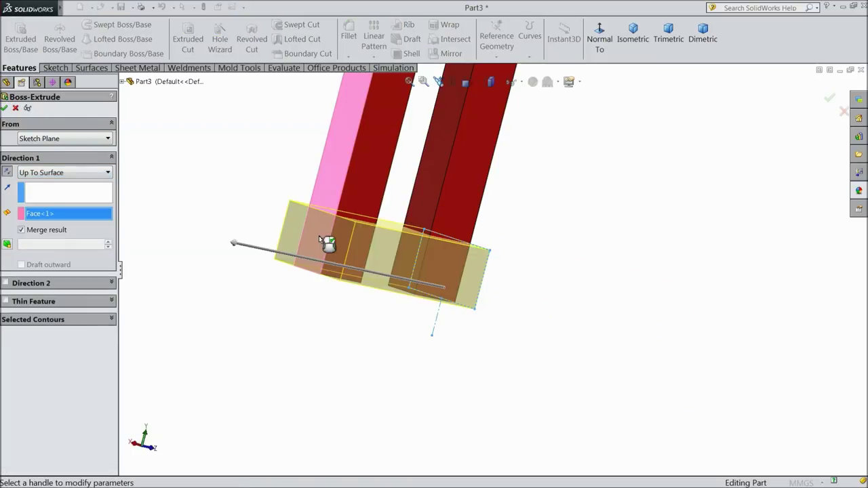
click(5, 108)
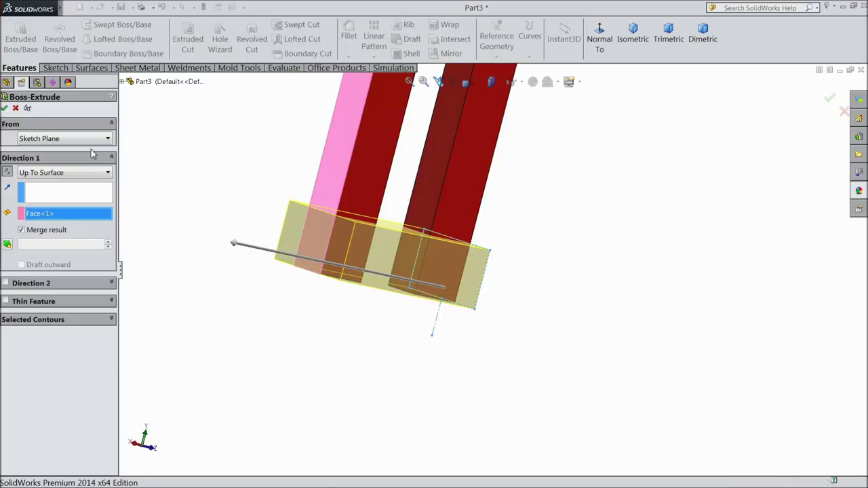
mouse_move(318, 296)
middle_down()
mouse_move(377, 325)
mouse_move(301, 285)
mouse_move(301, 308)
mouse_move(280, 319)
middle_up()
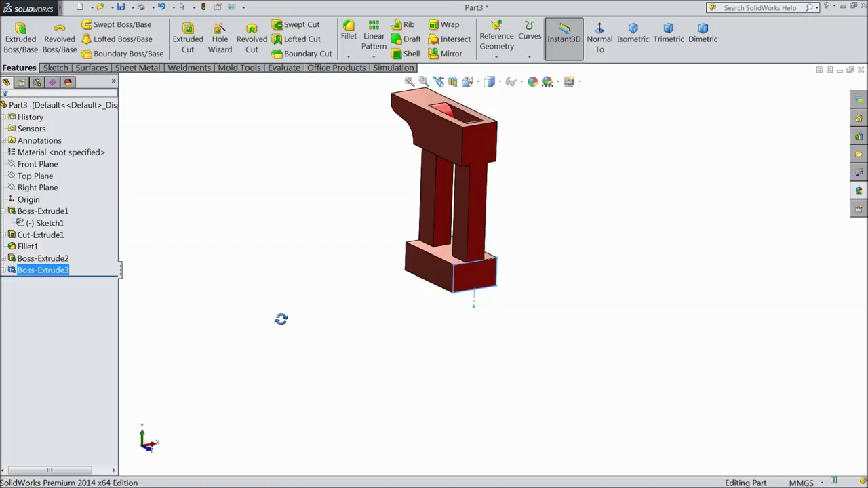
mouse_move(283, 317)
middle_down()
mouse_move(325, 300)
mouse_move(391, 360)
mouse_move(365, 355)
mouse_move(373, 355)
middle_up()
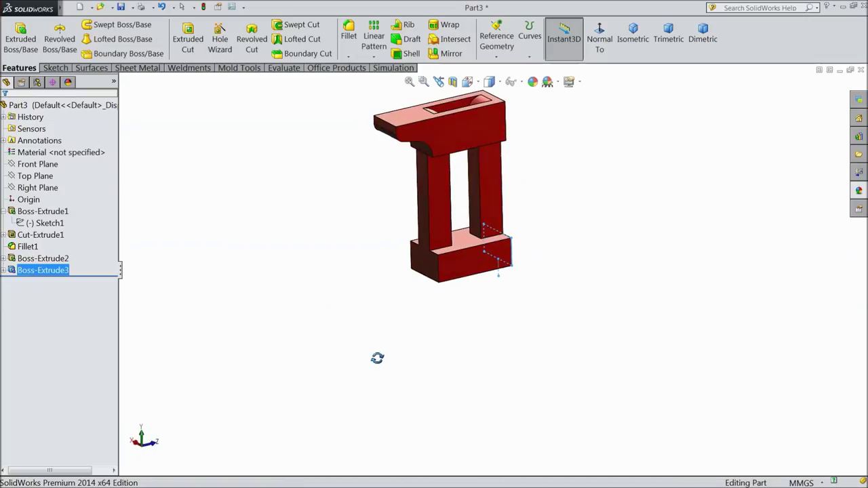
scroll(505, 178, down, 3)
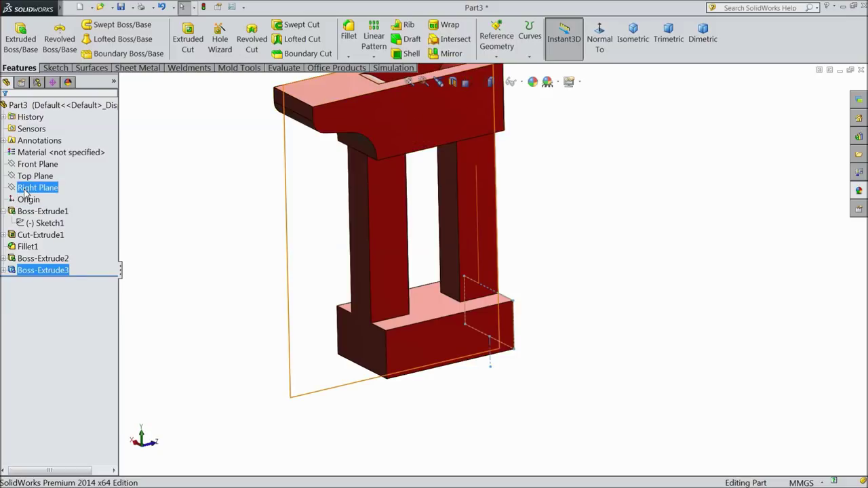
Open a new sketch on the Right Plane, viewed normal to it.
click(37, 188)
click(33, 179)
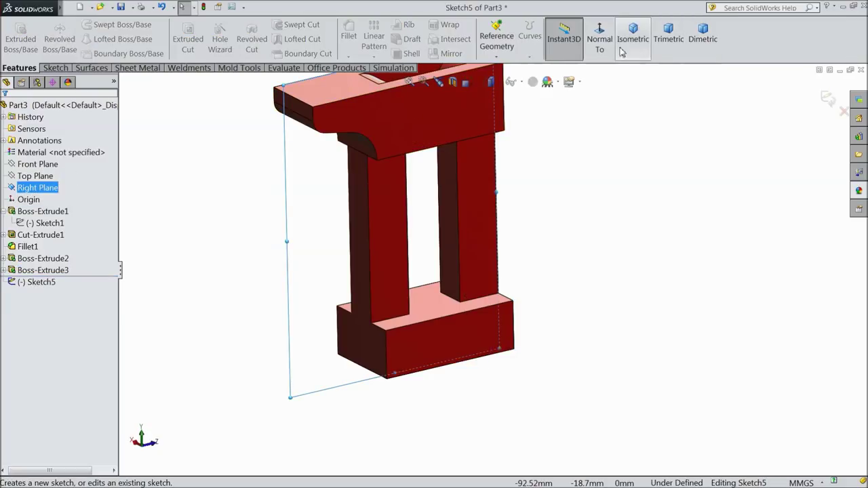
click(599, 38)
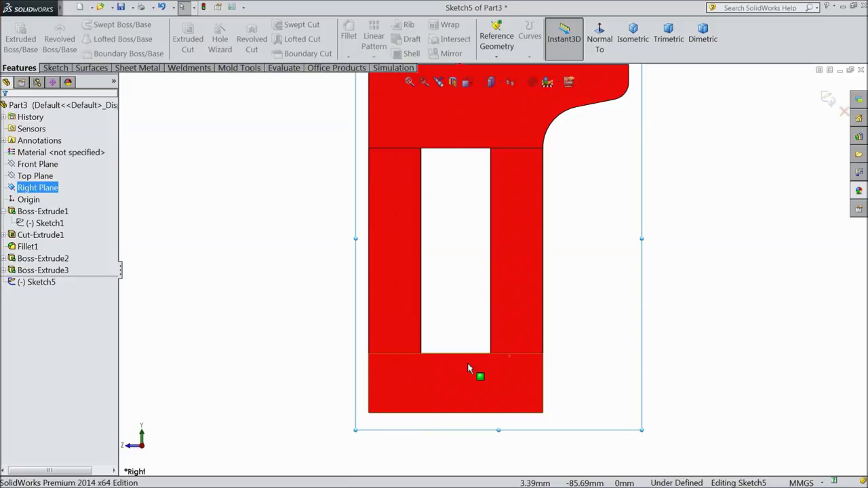
Draw a vertical centerline up from the base's bottom-edge midpoint.
click(54, 69)
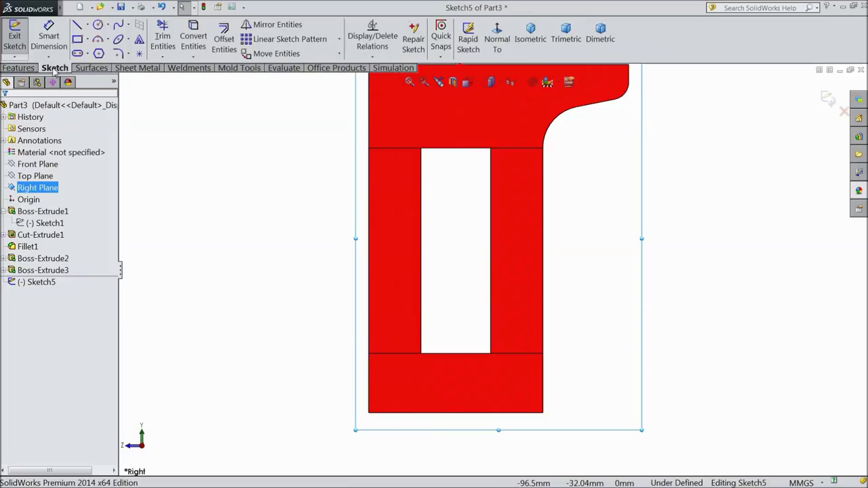
click(87, 24)
click(103, 51)
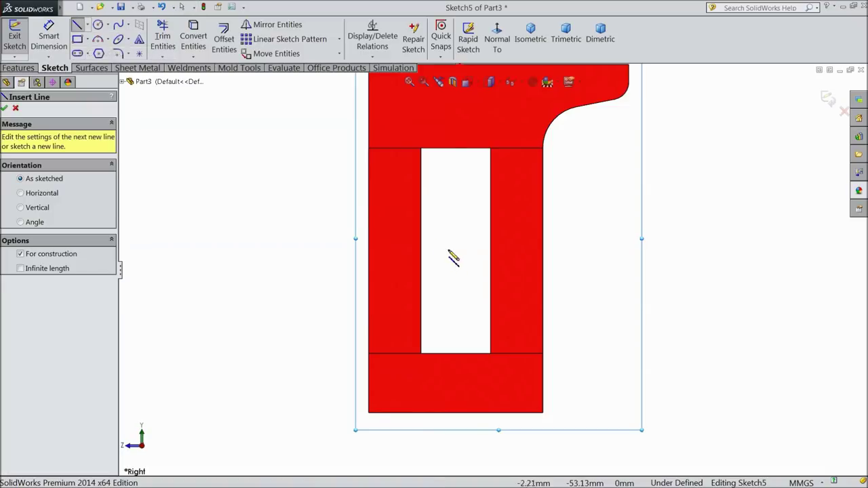
click(455, 412)
click(456, 267)
right_click(456, 266)
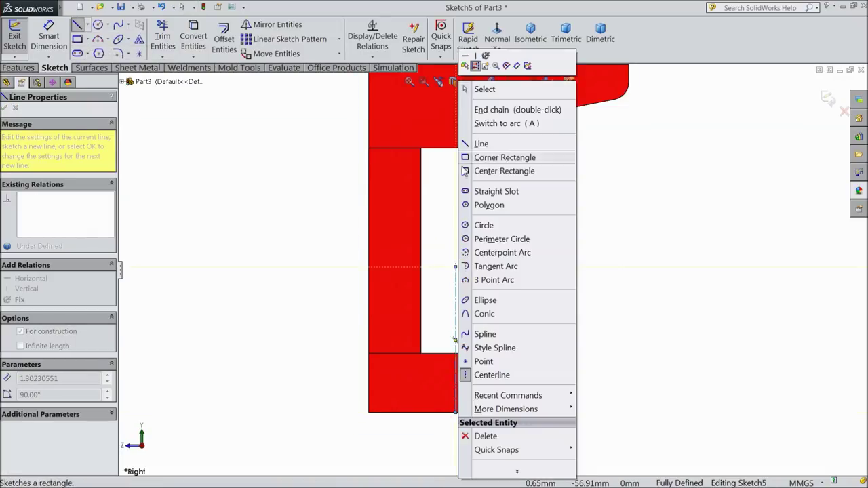
click(484, 89)
scroll(476, 203, up, 2)
scroll(472, 339, down, 3)
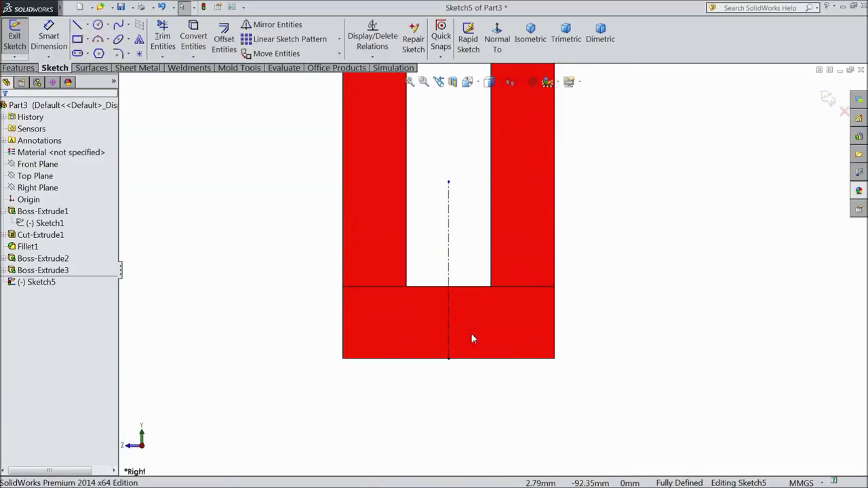
scroll(461, 342, down, 2)
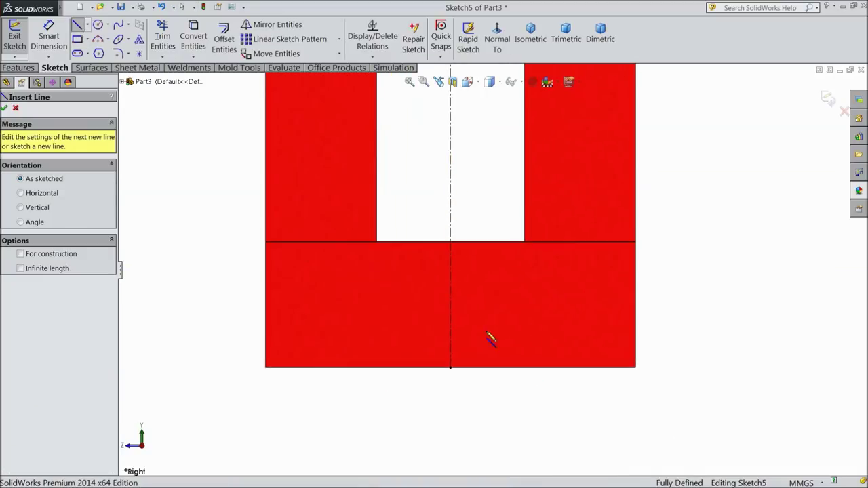
Draw a closed triangle at the base's lower-right corner, its slanted edge ending on the bottom edge.
click(636, 243)
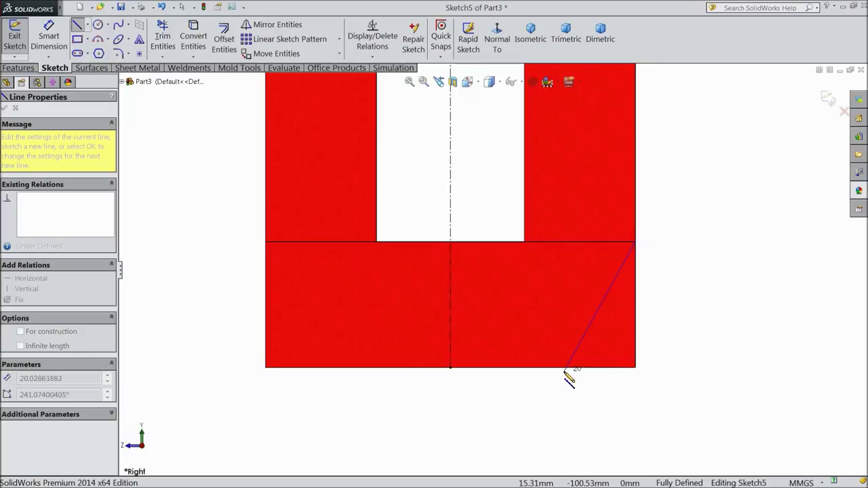
click(564, 368)
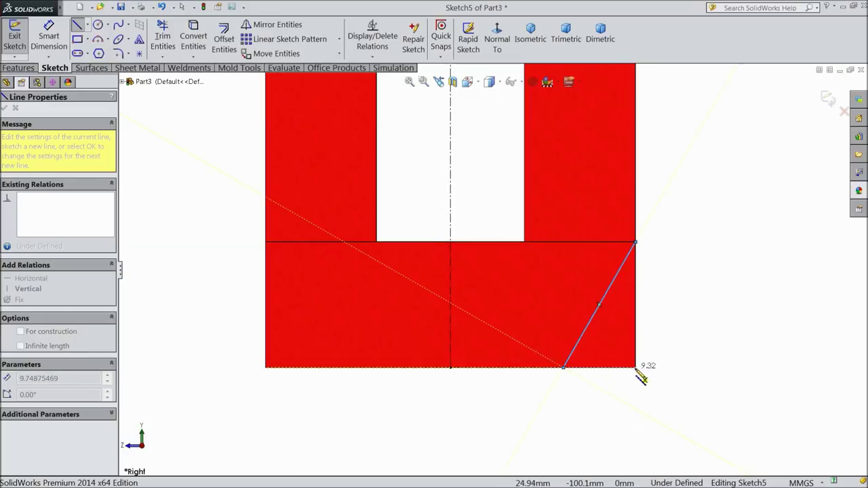
click(635, 367)
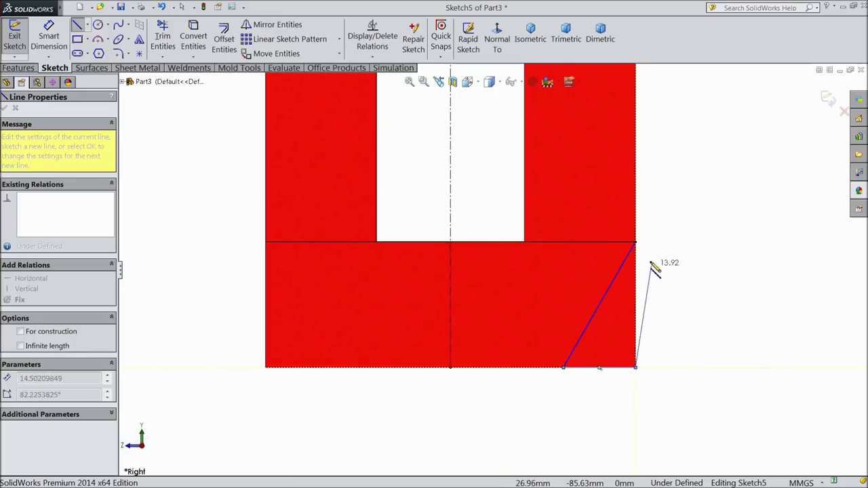
right_click(693, 194)
click(712, 88)
scroll(620, 258, down, 2)
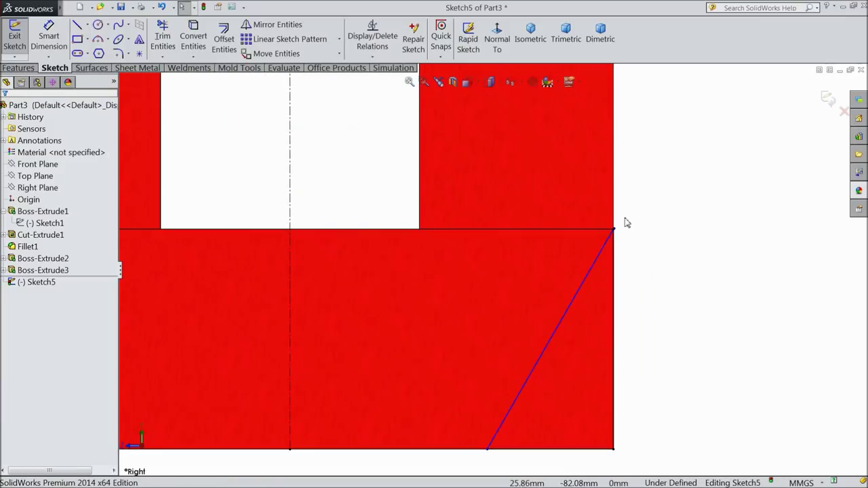
scroll(589, 258, down, 1)
scroll(536, 259, down, 1)
click(484, 241)
click(499, 248)
scroll(503, 299, down, 1)
scroll(502, 305, up, 2)
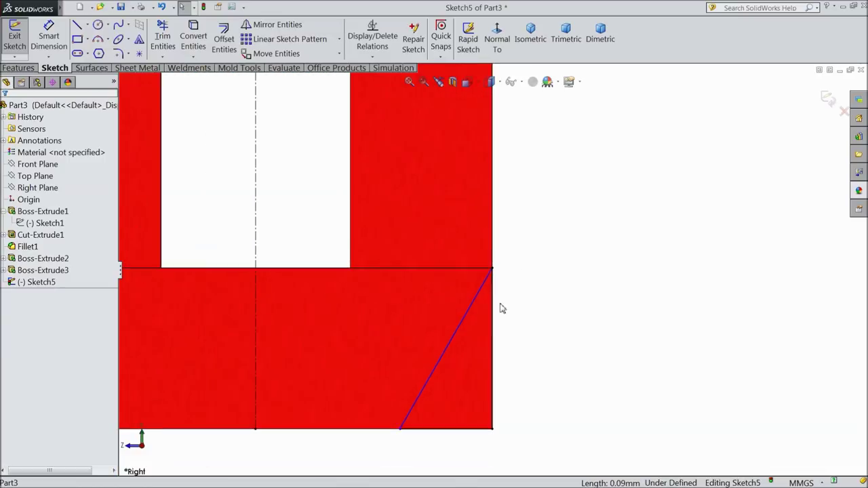
scroll(498, 319, up, 2)
scroll(352, 306, down, 1)
scroll(505, 276, down, 2)
Dimension the slanted line's lower end 15 mm from the bottom edge's midpoint.
click(49, 38)
click(400, 382)
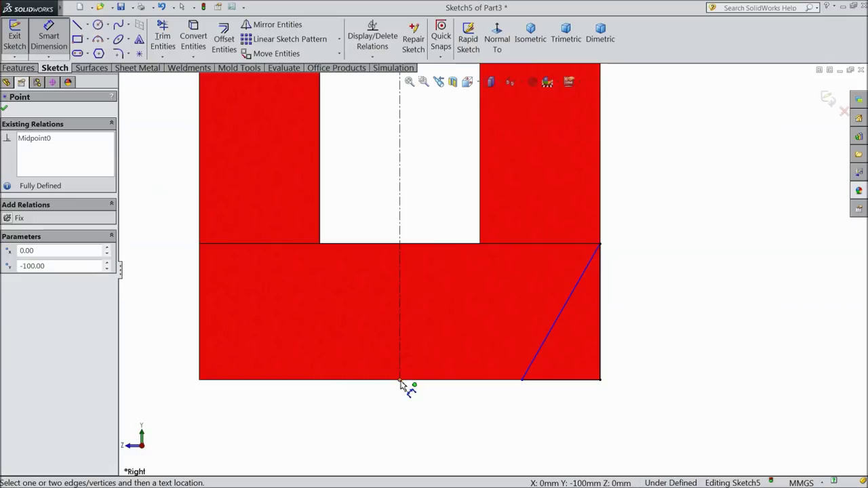
click(522, 382)
click(475, 407)
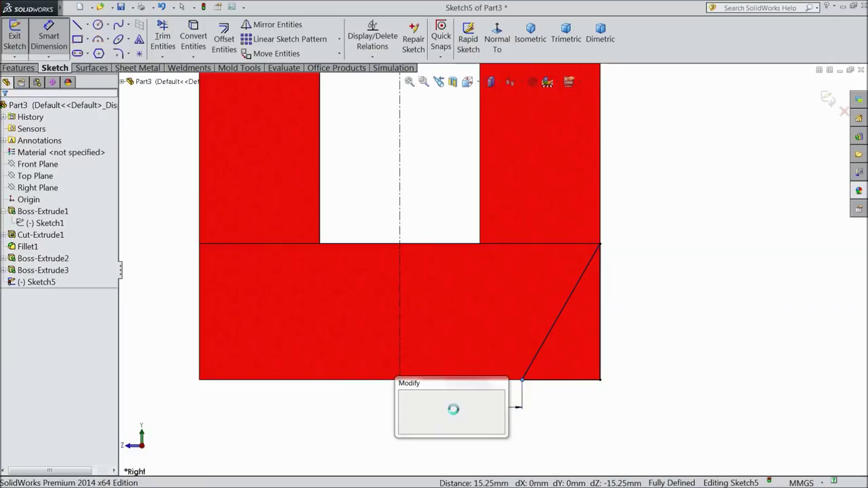
text(15)
click(404, 396)
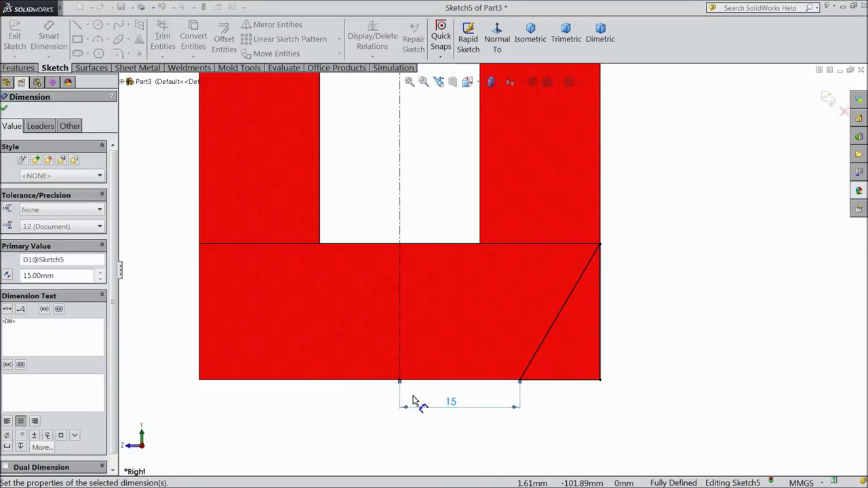
click(5, 111)
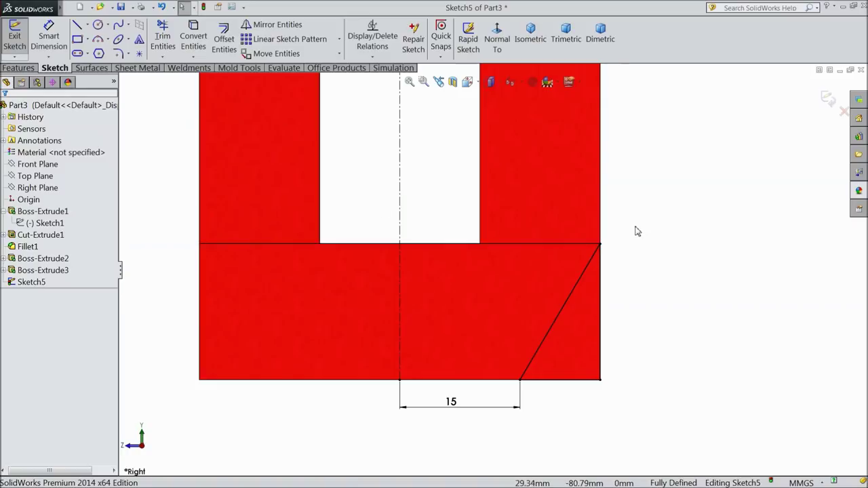
Mirror the right-hand triangle about the centerline onto the left corner.
drag(634, 226, 511, 395)
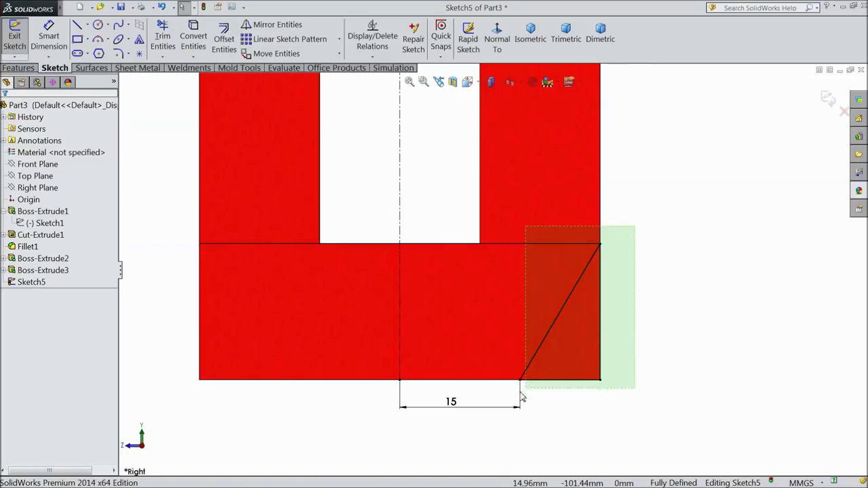
click(275, 24)
click(67, 263)
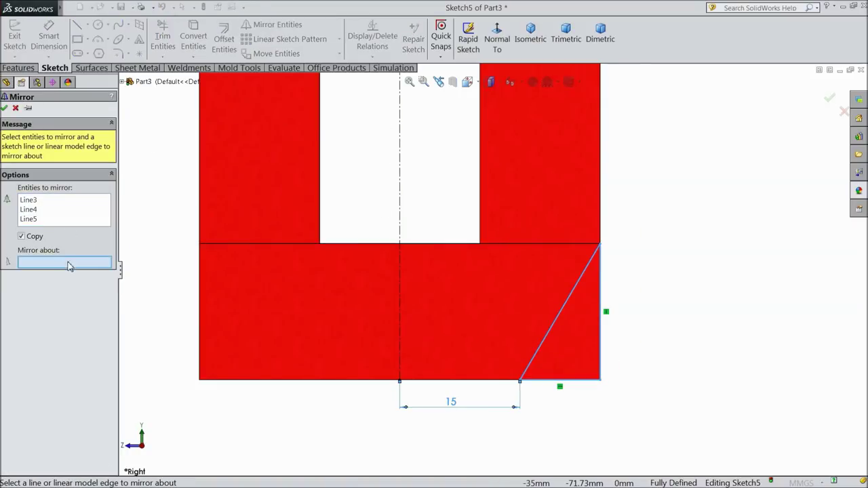
click(400, 202)
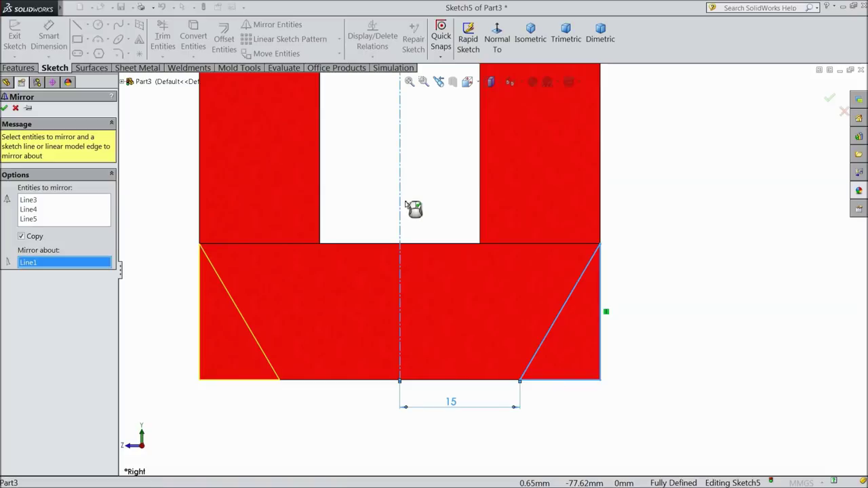
click(4, 108)
click(17, 68)
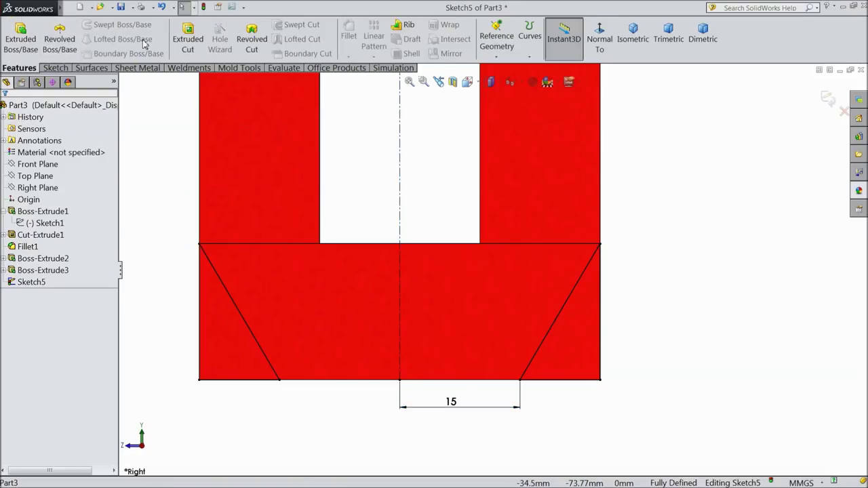
Extrude-cut both corner triangles Mid Plane 76 mm, chamfering the base's lower sides.
click(188, 40)
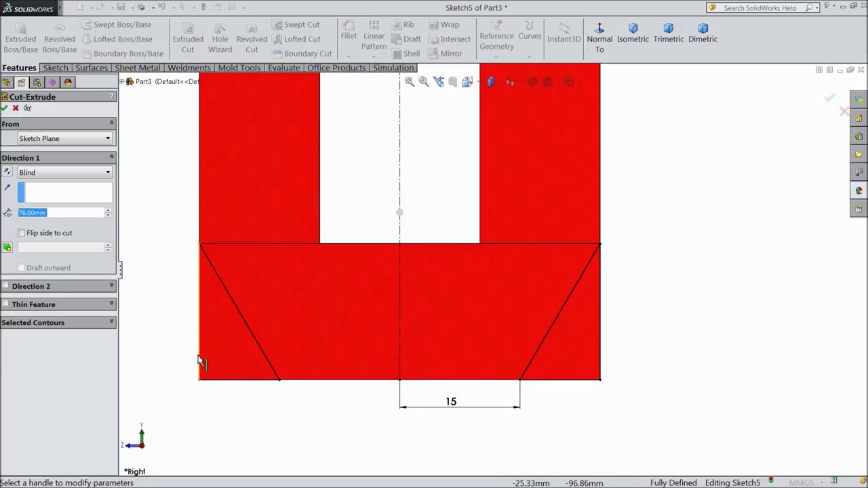
click(68, 172)
click(41, 261)
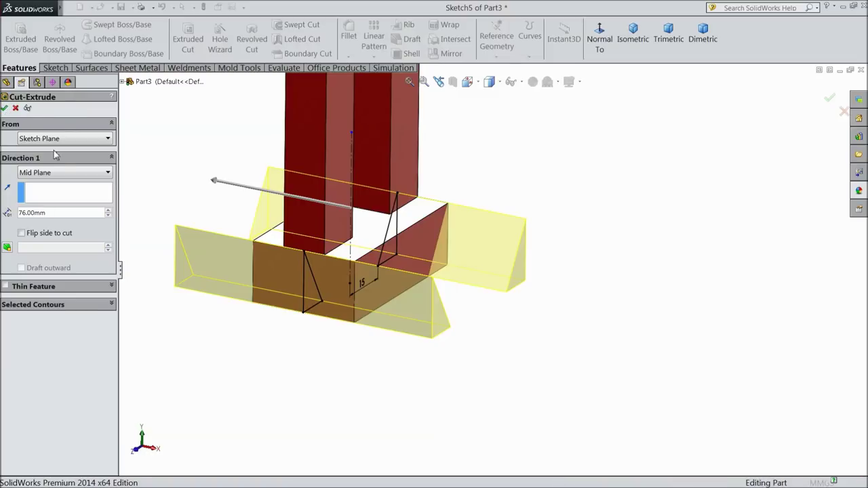
click(6, 108)
mouse_move(292, 343)
middle_down()
mouse_move(242, 296)
mouse_move(260, 327)
middle_up()
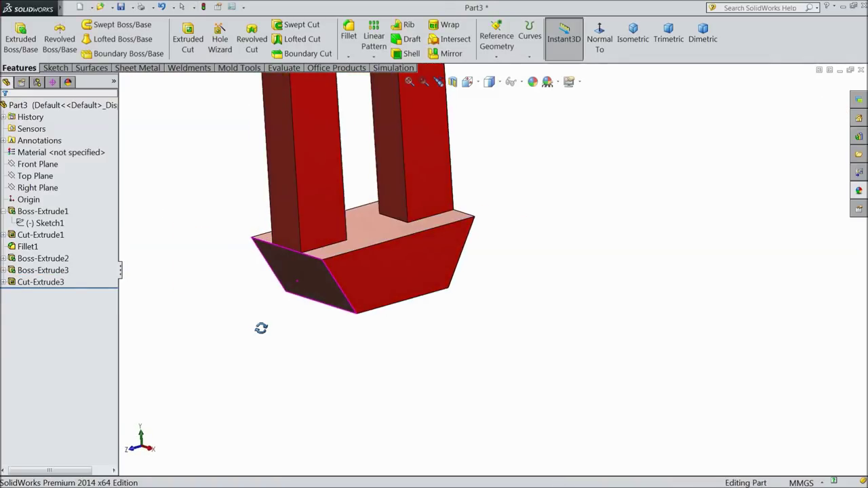
click(47, 189)
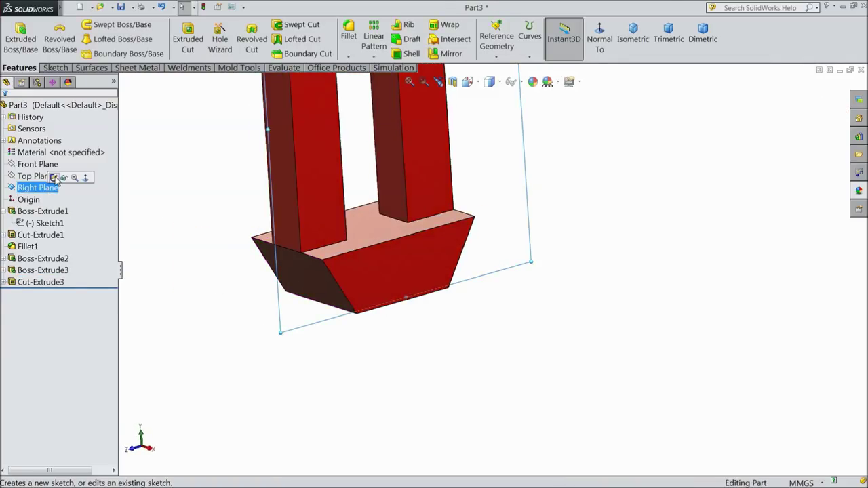
Start a sketch on the Right Plane and draw a vertical centerline between the legs.
click(54, 177)
click(599, 38)
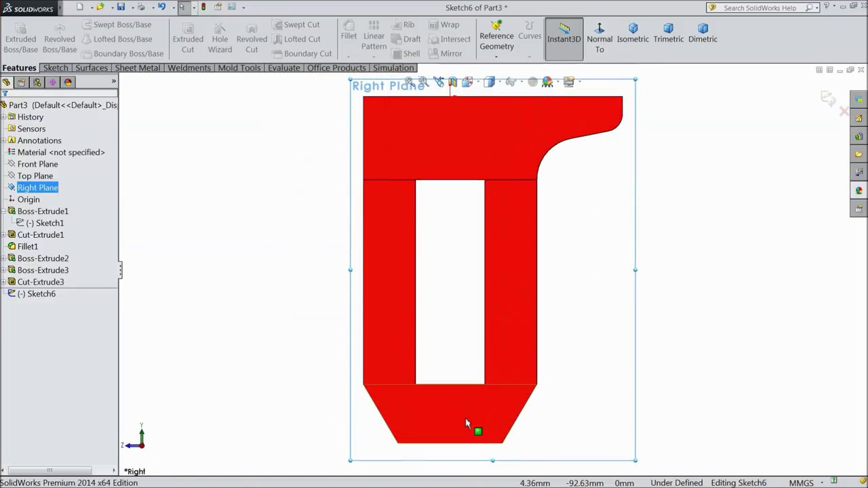
scroll(466, 423, down, 3)
click(57, 70)
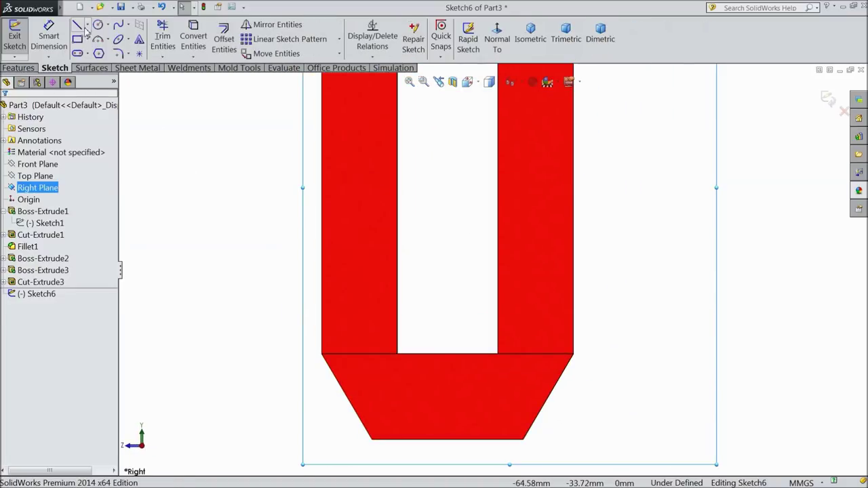
click(88, 24)
click(95, 53)
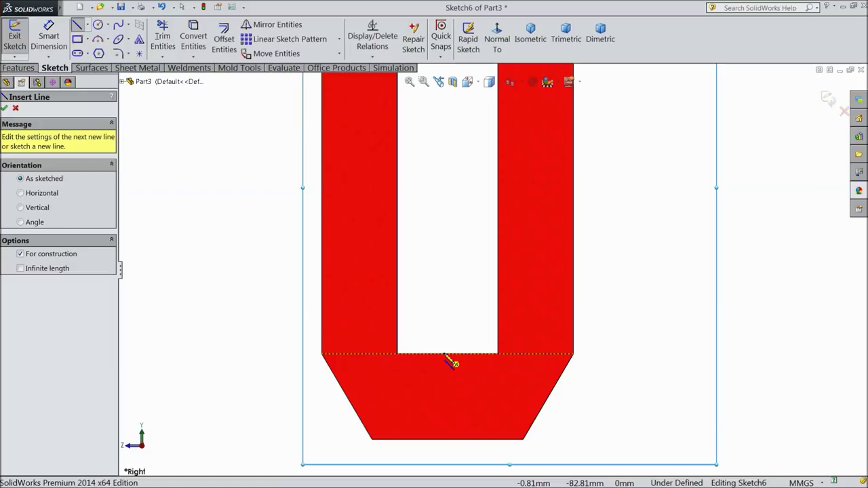
click(447, 353)
click(447, 162)
right_click(449, 162)
click(473, 90)
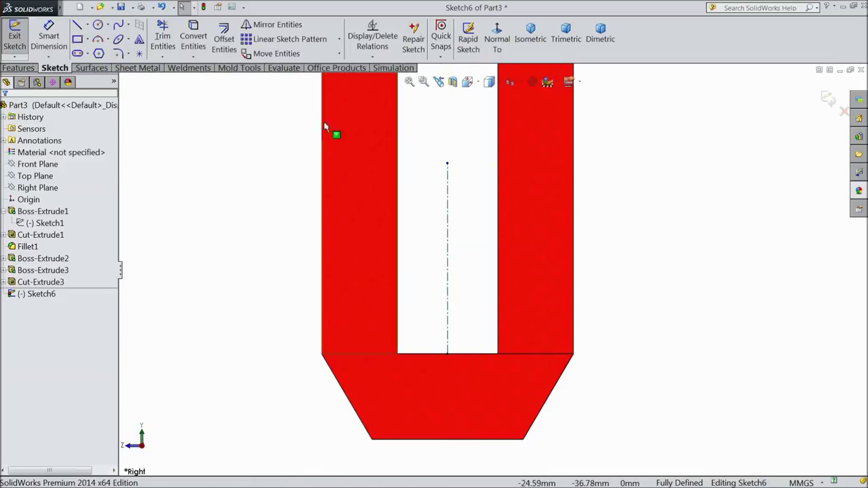
Draw a corner rectangle across the legs and dimension it 36 wide by 12 high.
click(79, 42)
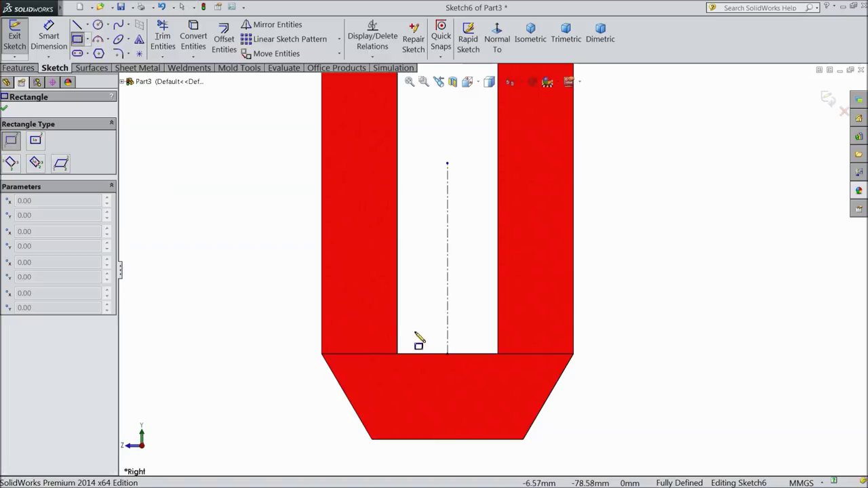
click(369, 262)
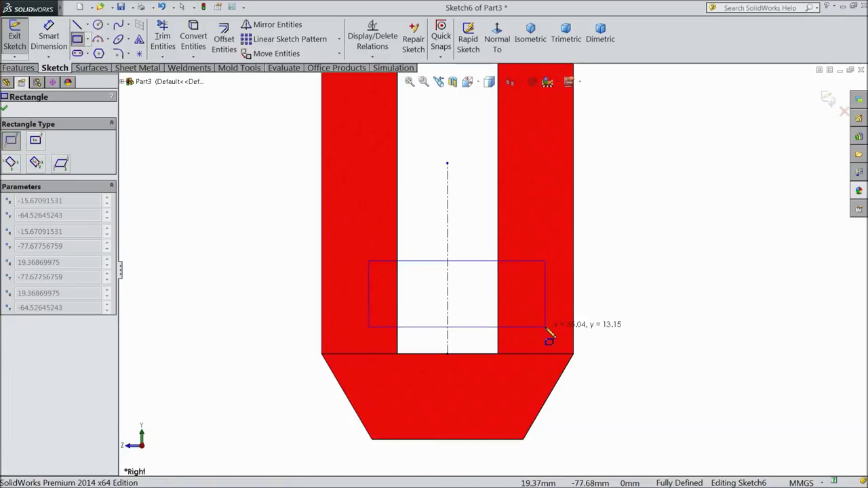
click(545, 327)
click(49, 37)
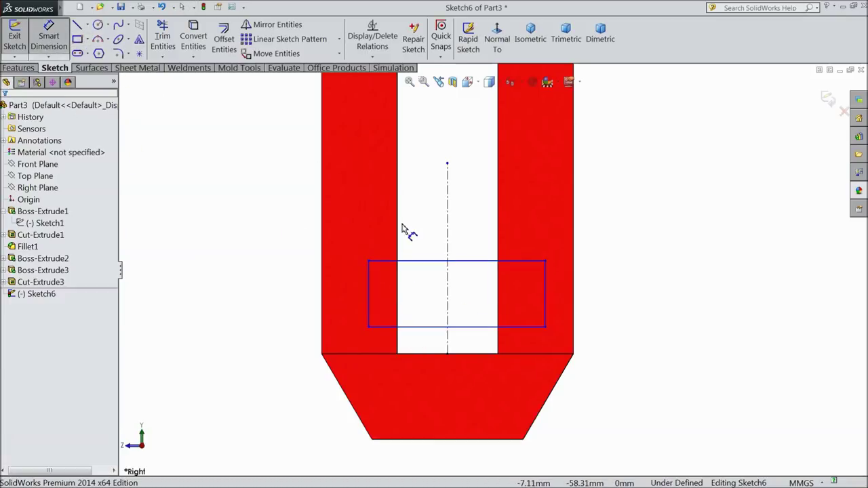
click(439, 261)
click(445, 238)
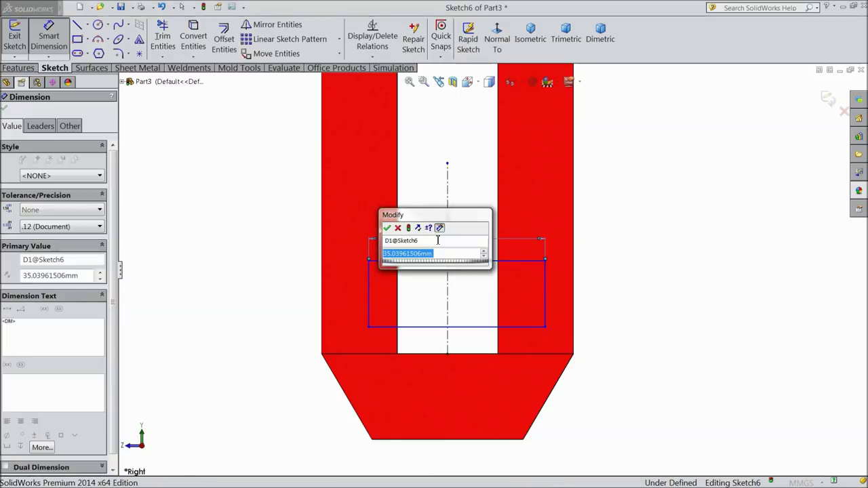
text(36.00mm)
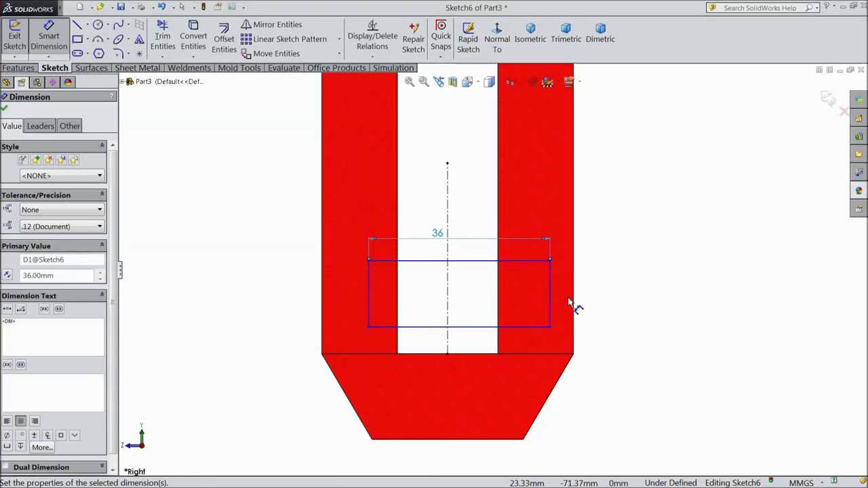
click(550, 295)
click(613, 299)
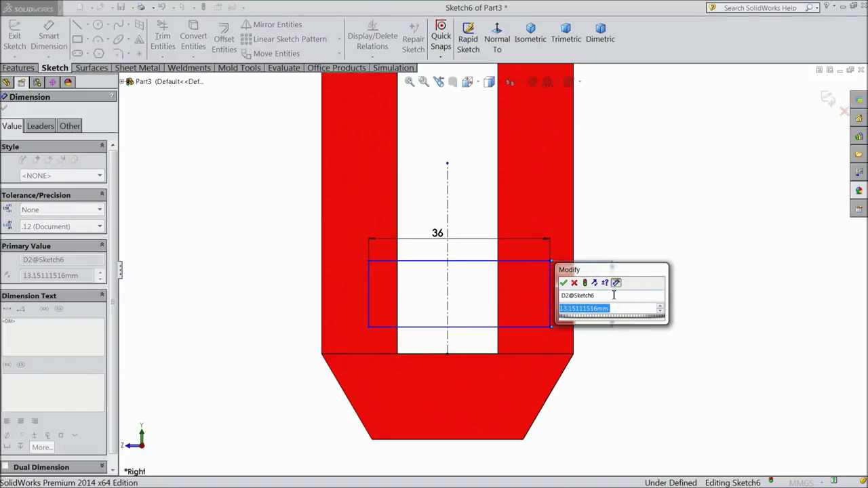
text(12)
key(Return)
key(Escape)
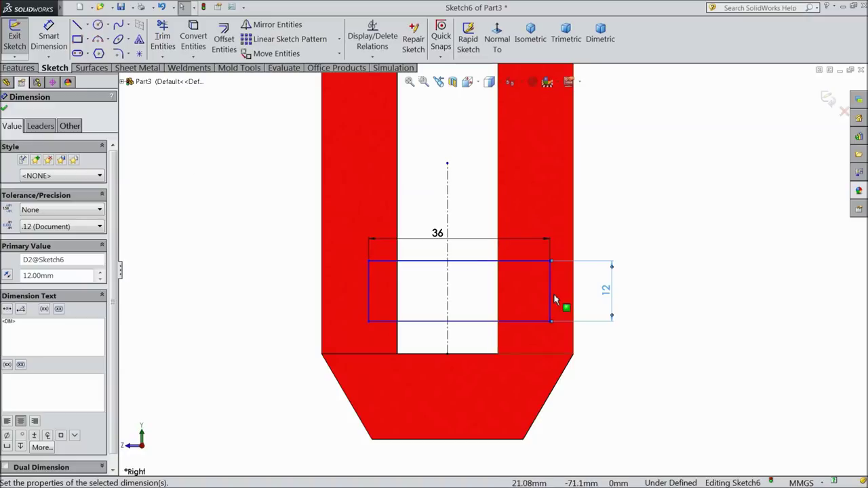
Make the rectangle symmetric about the centerline, its top 50 mm below the legs' top.
click(550, 298)
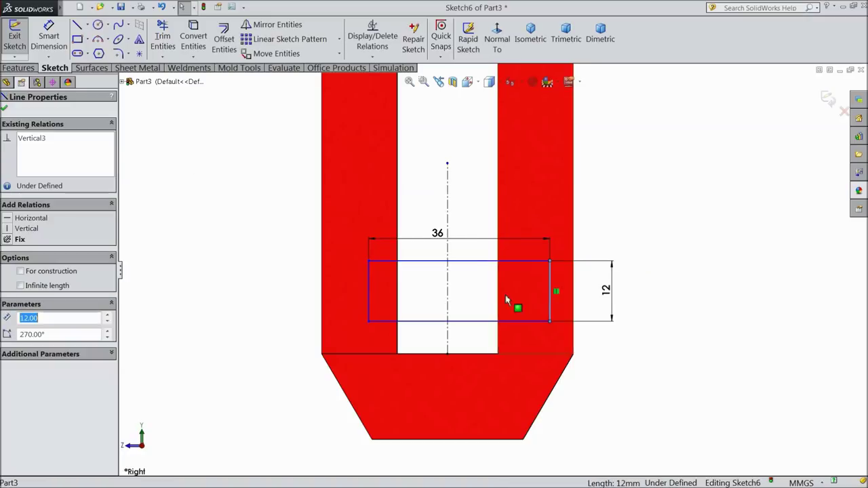
ctrl+click(448, 290)
ctrl+click(368, 294)
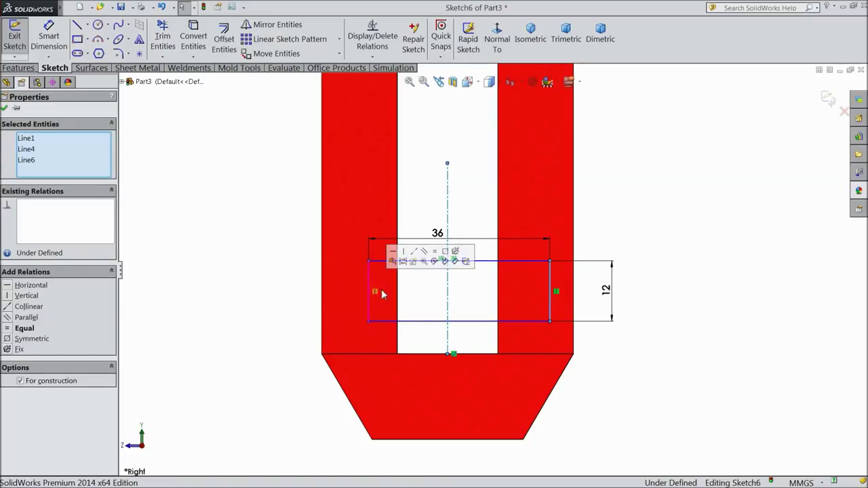
click(445, 251)
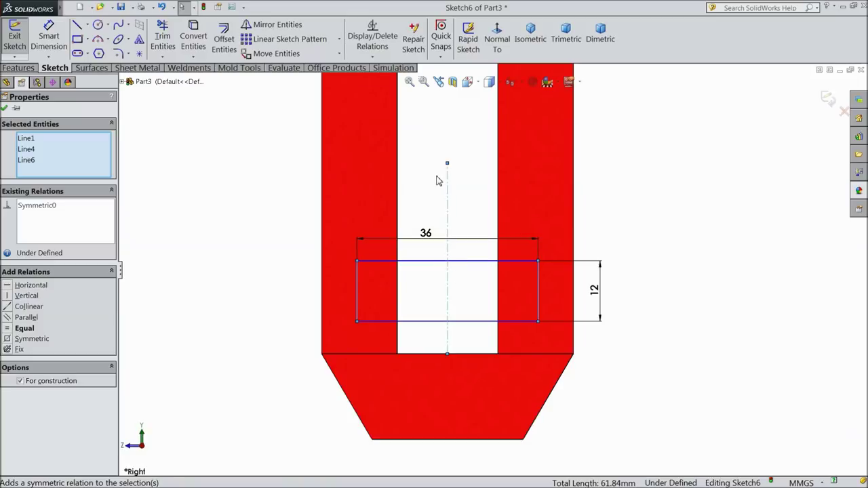
scroll(437, 180, up, 2)
click(44, 55)
scroll(441, 149, down, 1)
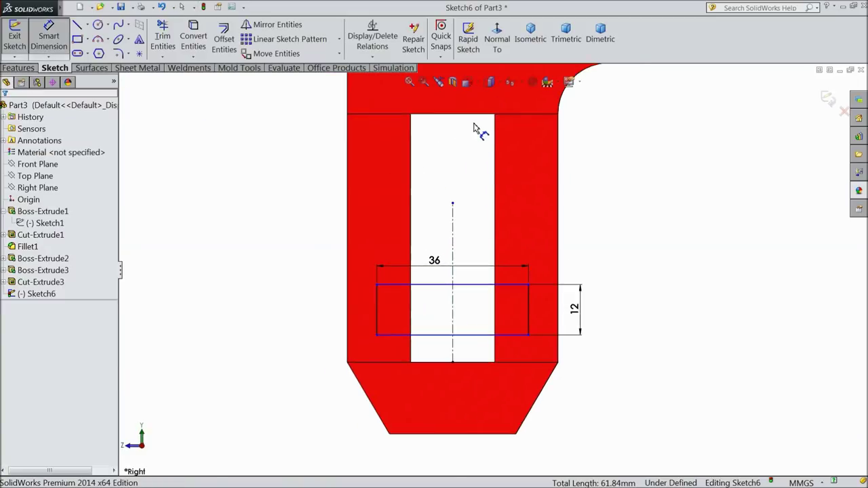
click(486, 284)
click(244, 214)
text(50)
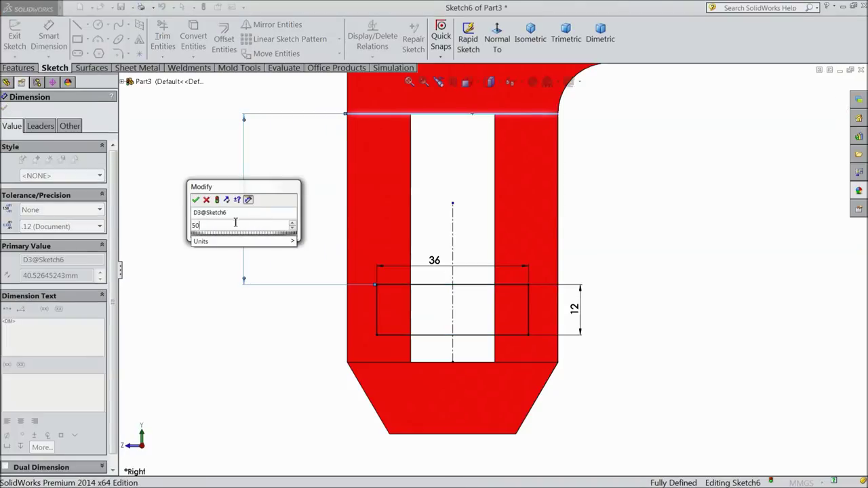
key(Return)
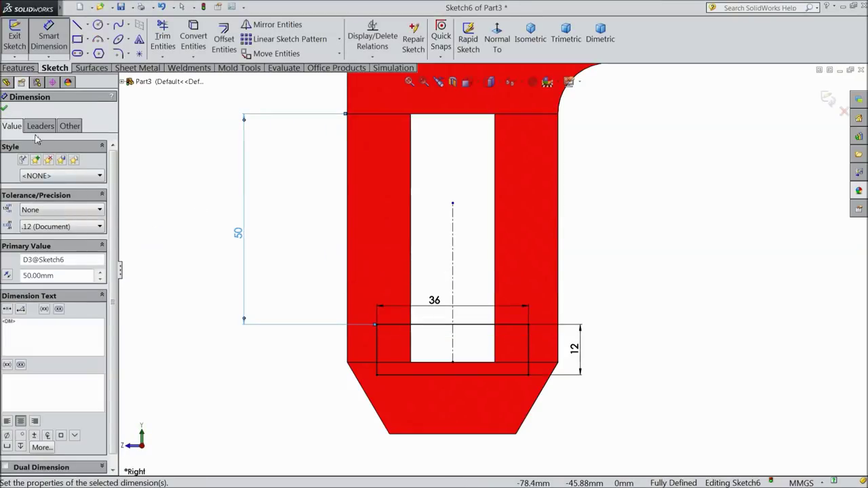
click(6, 109)
click(18, 67)
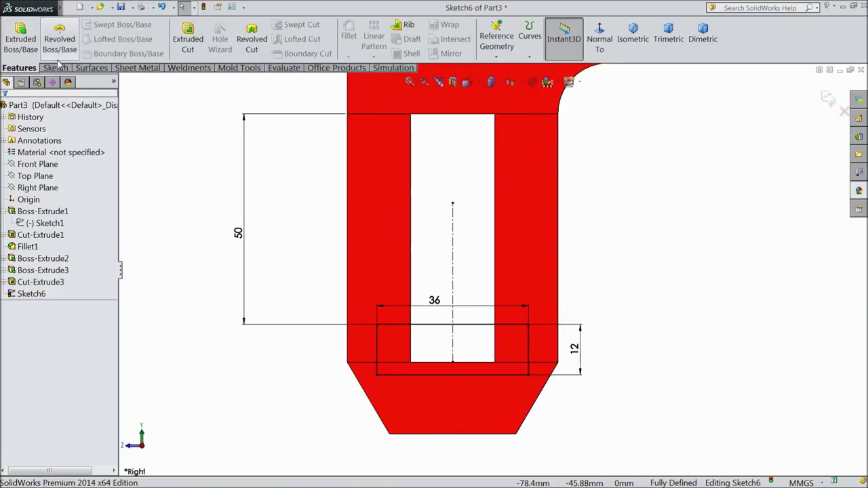
Extrude-cut the 36 × 12 rectangle Mid Plane 76 mm to notch the slot between the legs.
click(183, 43)
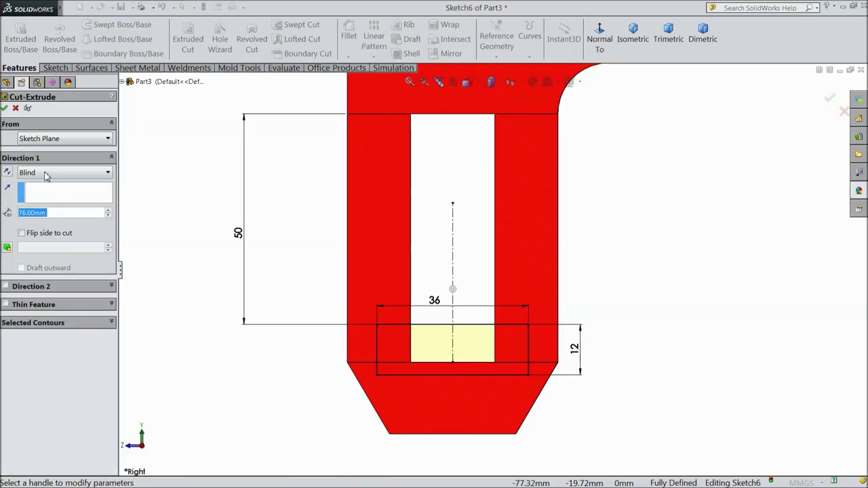
click(45, 176)
click(54, 258)
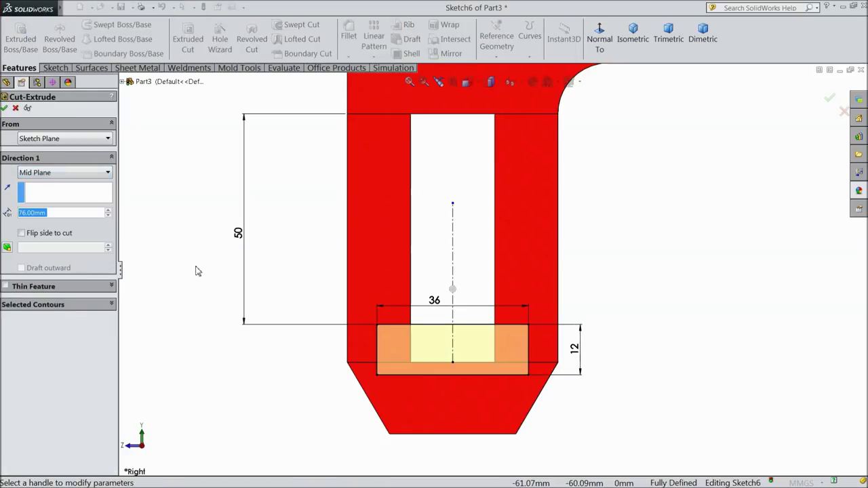
middle_drag(197, 271, 245, 325)
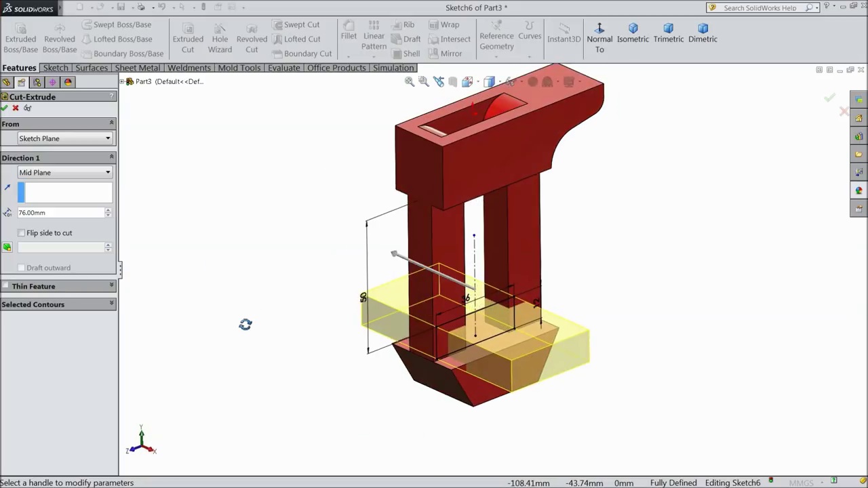
scroll(434, 347, down, 2)
scroll(418, 346, down, 2)
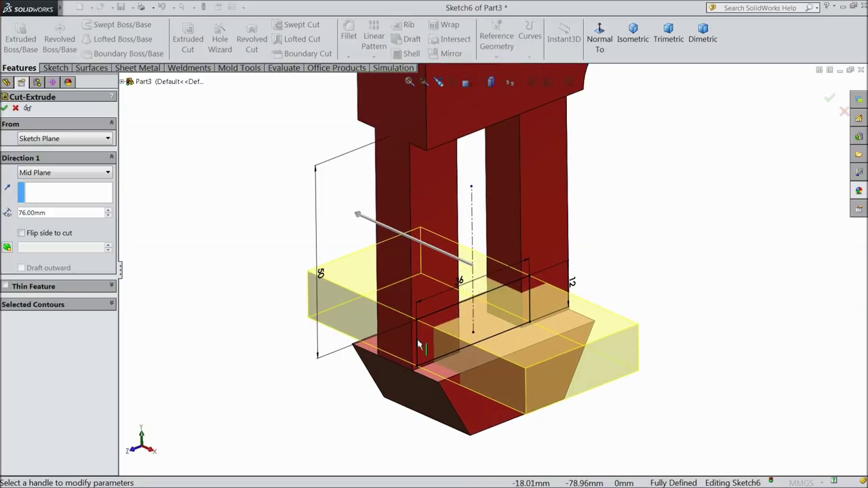
click(4, 108)
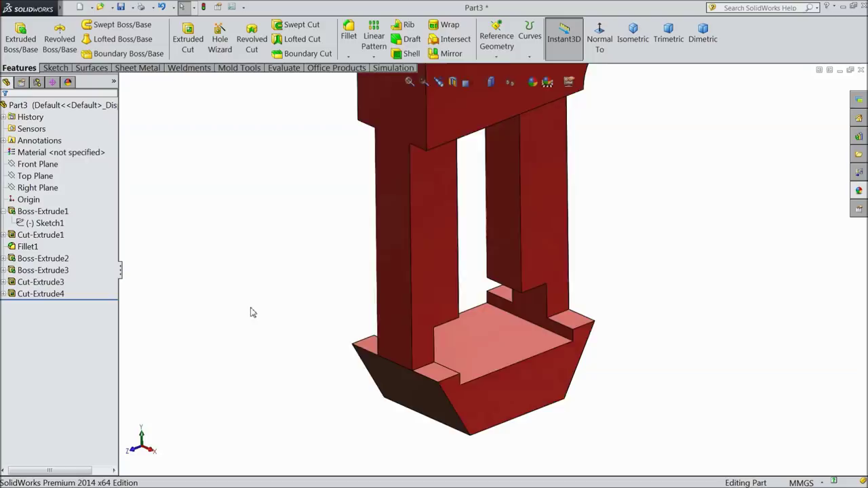
mouse_move(251, 312)
middle_down()
mouse_move(254, 321)
mouse_move(230, 236)
mouse_move(196, 271)
mouse_move(253, 246)
mouse_move(277, 271)
middle_up()
Start a sketch on the base's end face and draw a circle on it.
click(470, 308)
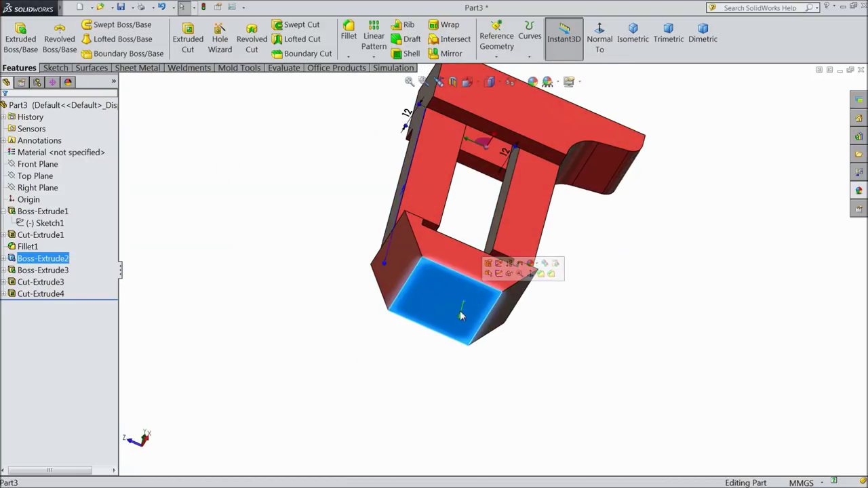
click(499, 277)
click(600, 40)
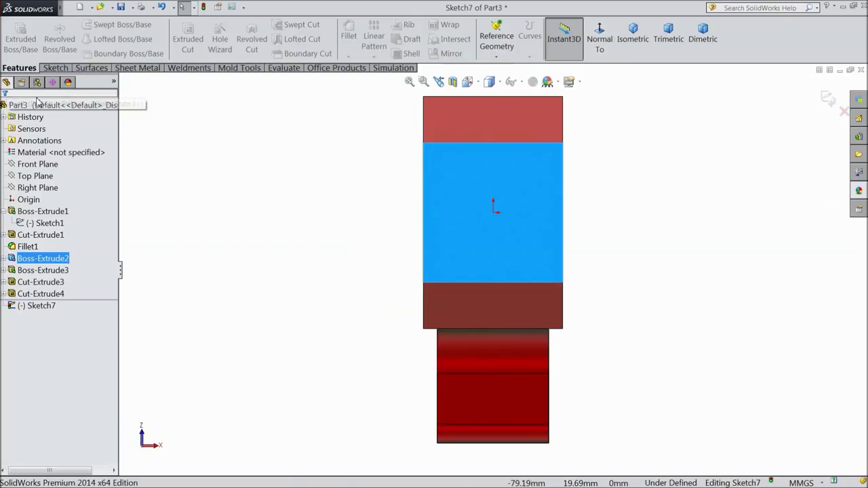
click(55, 68)
click(98, 25)
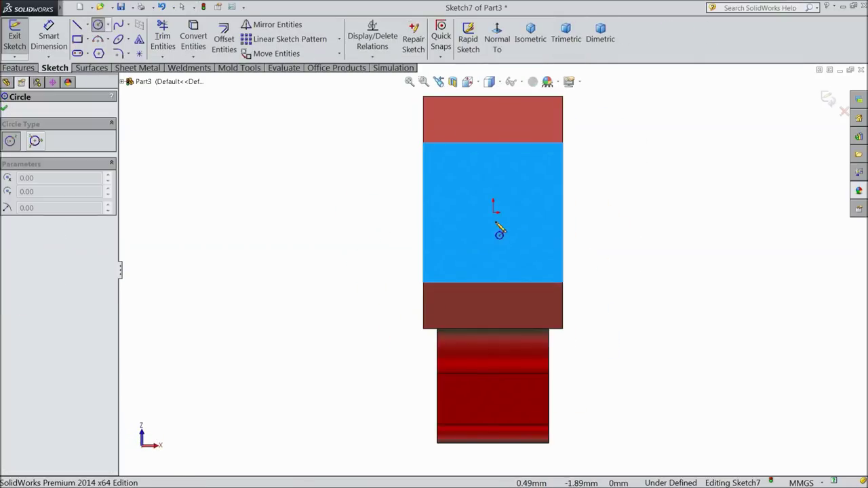
click(452, 212)
Dimension the circle to a 16 mm diameter and start an Extruded Cut from it.
click(49, 37)
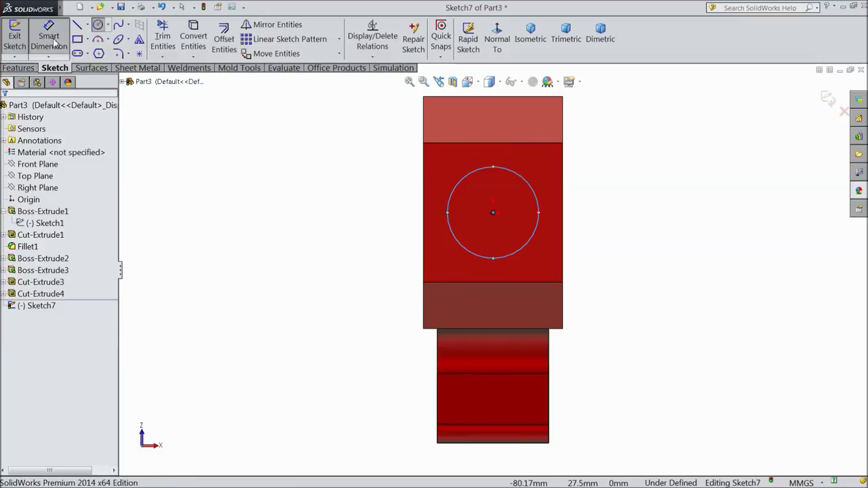
click(449, 211)
click(377, 215)
text(16)
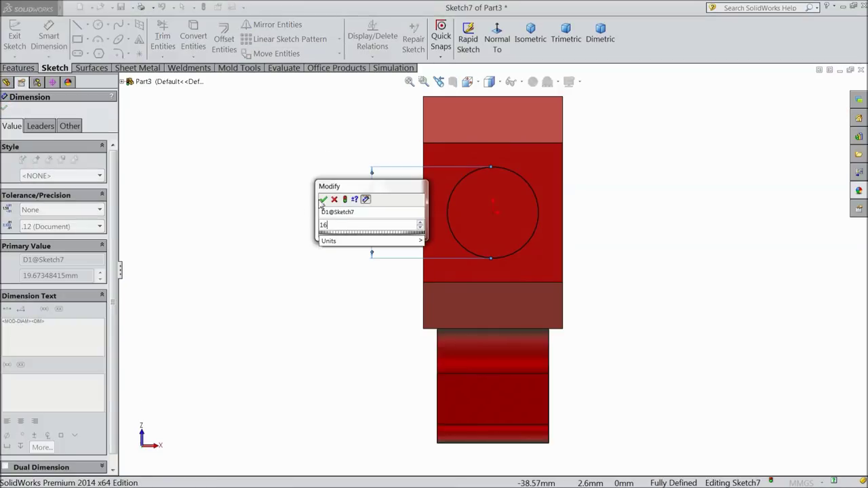
click(323, 198)
click(4, 107)
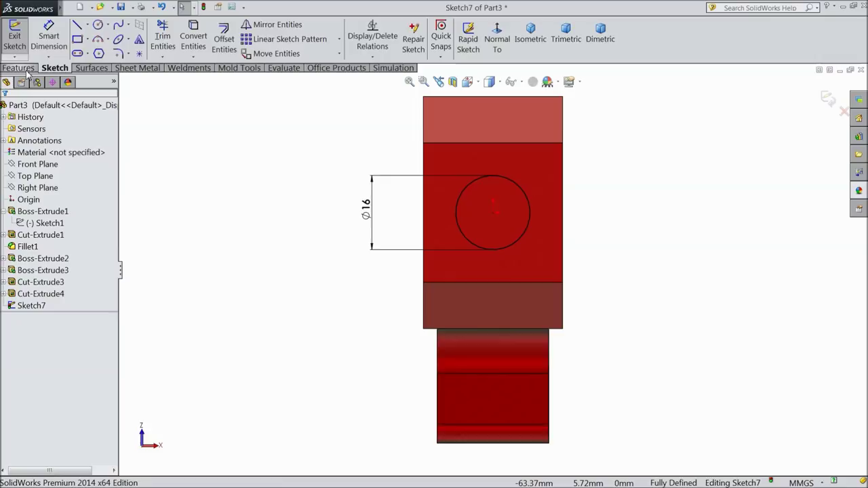
click(20, 68)
click(188, 41)
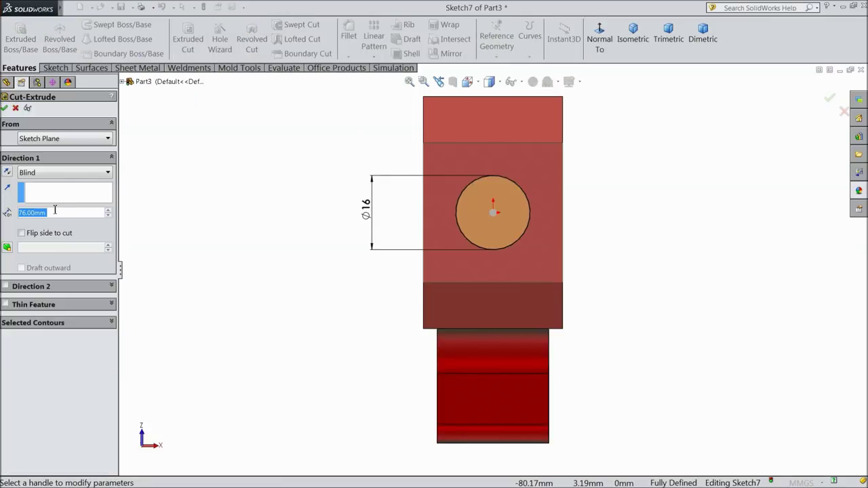
Cut the Ø16 circle Up To Next to form the hole, then orbit to inspect it.
click(65, 173)
click(37, 213)
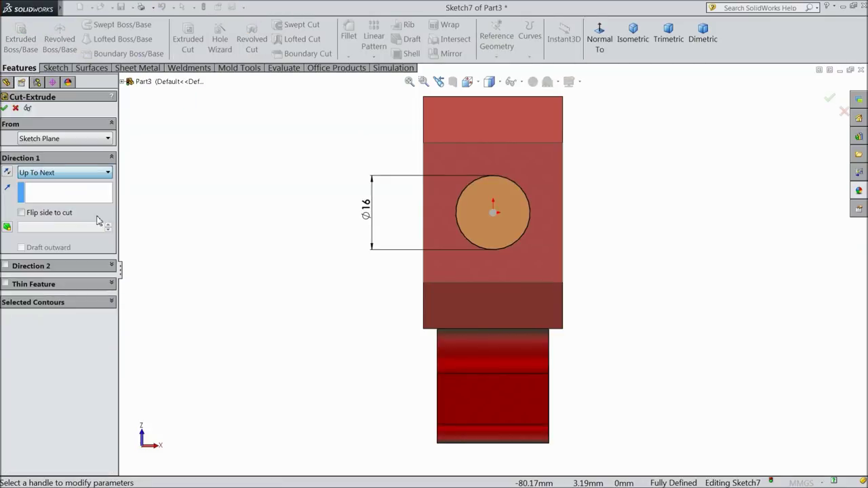
middle_drag(271, 275, 398, 293)
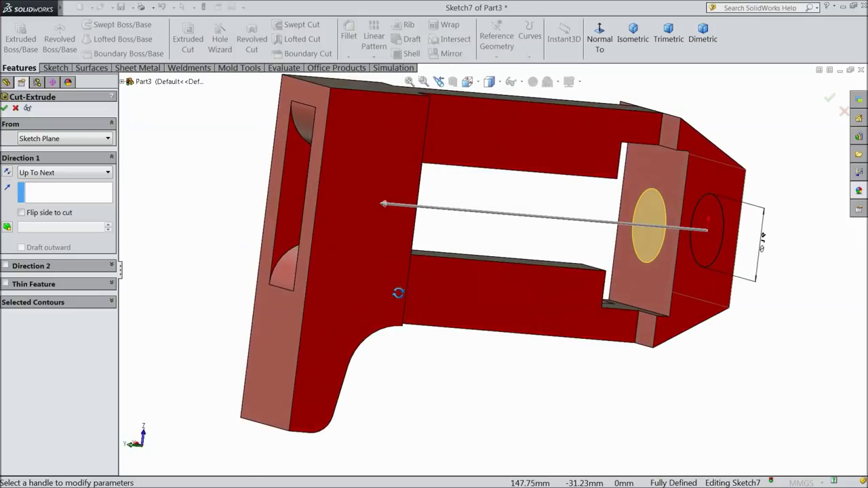
click(4, 109)
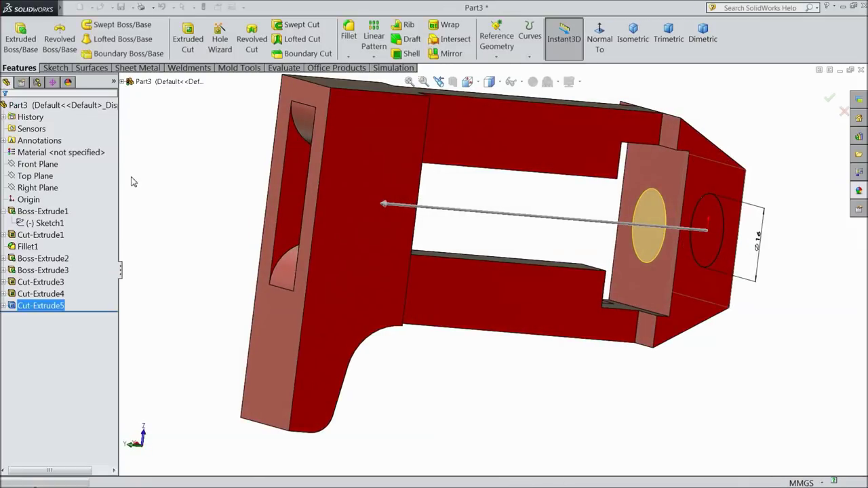
scroll(617, 234, down, 2)
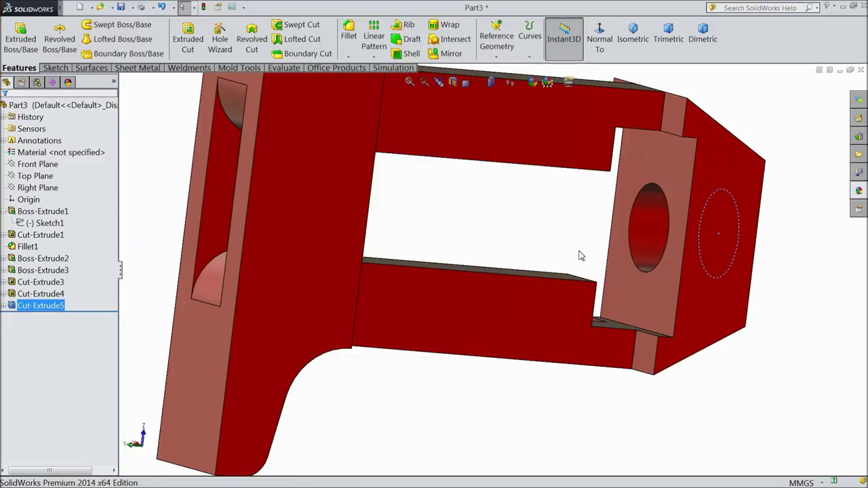
scroll(580, 258, up, 3)
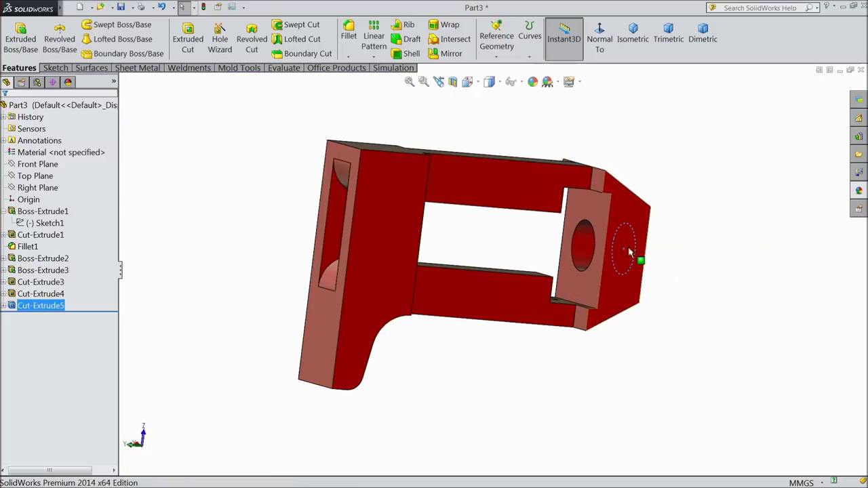
mouse_move(515, 129)
middle_down()
mouse_move(498, 242)
mouse_move(380, 149)
mouse_move(399, 155)
middle_up()
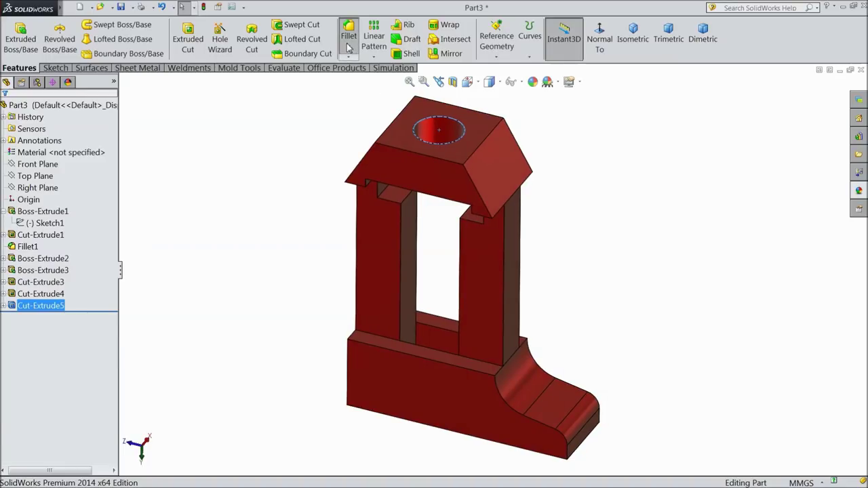
Start a 1 mm fillet on the base's front and curved top faces, dropping a wrongly added side face.
click(347, 41)
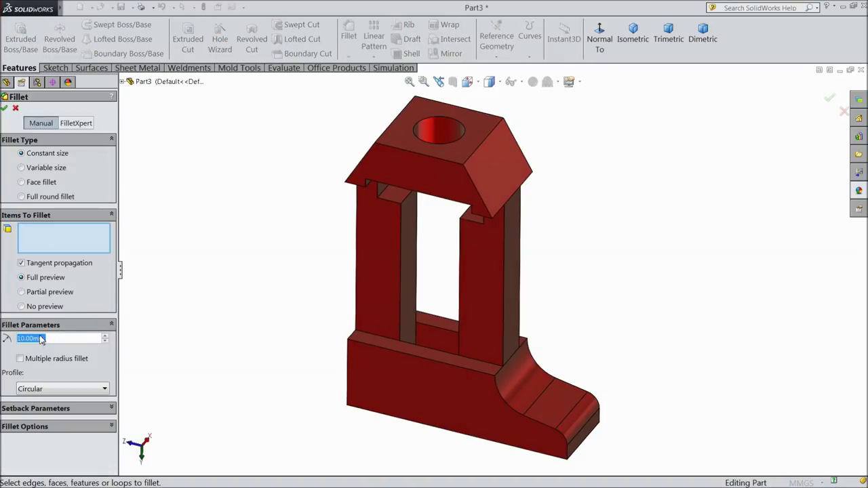
text(1)
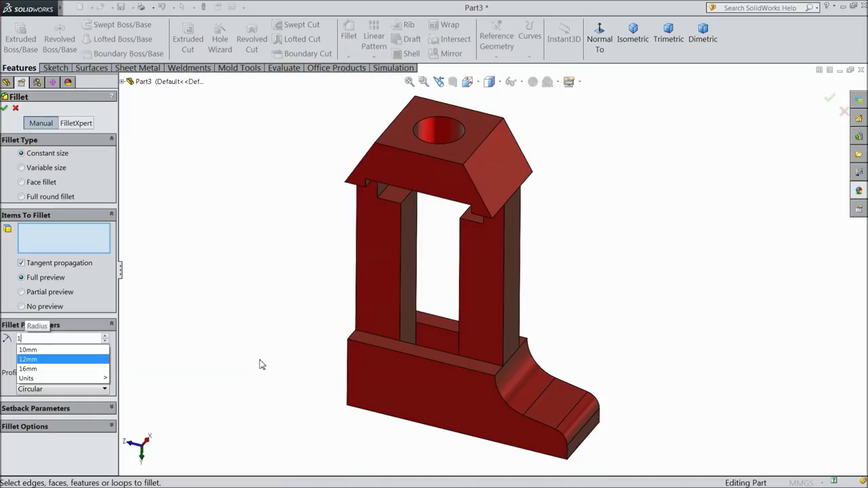
key(Return)
click(424, 407)
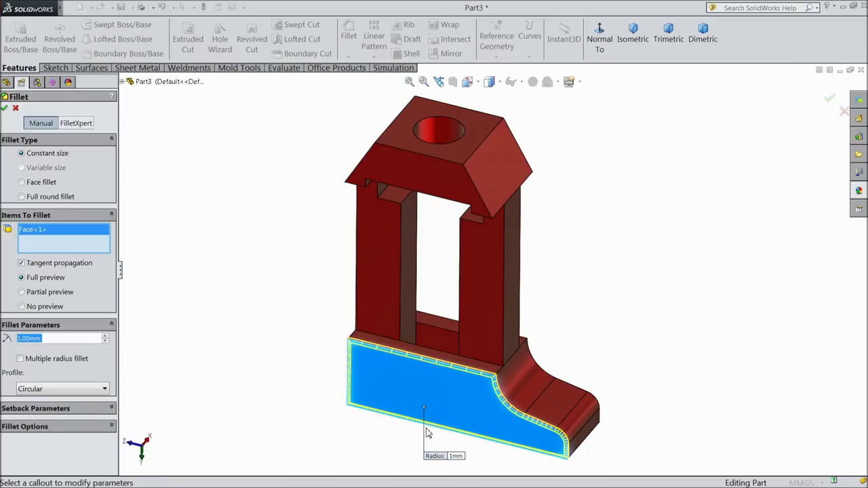
middle_drag(427, 432, 398, 358)
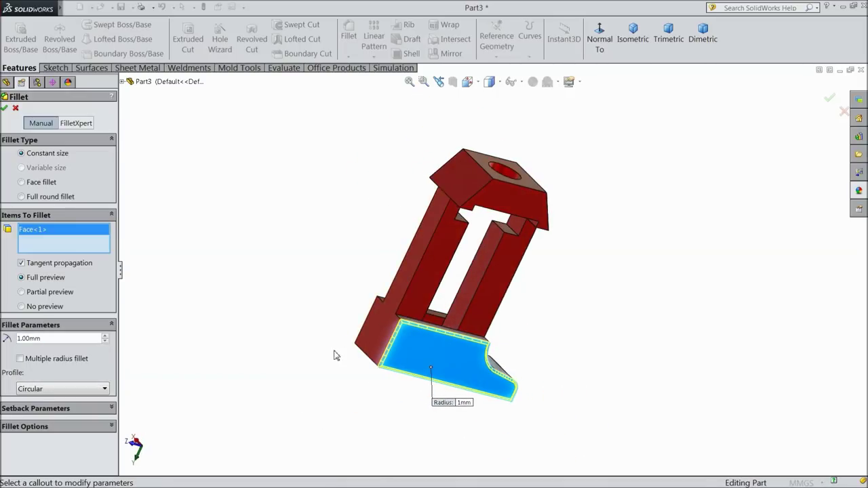
click(377, 342)
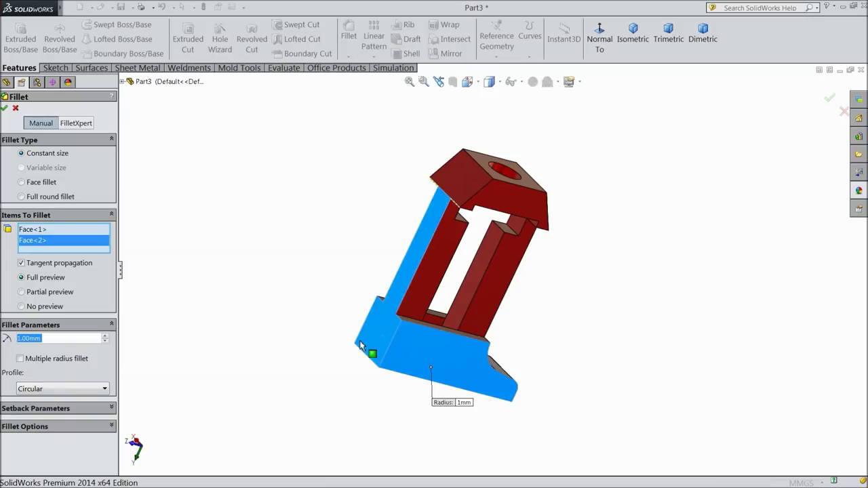
right_click(43, 242)
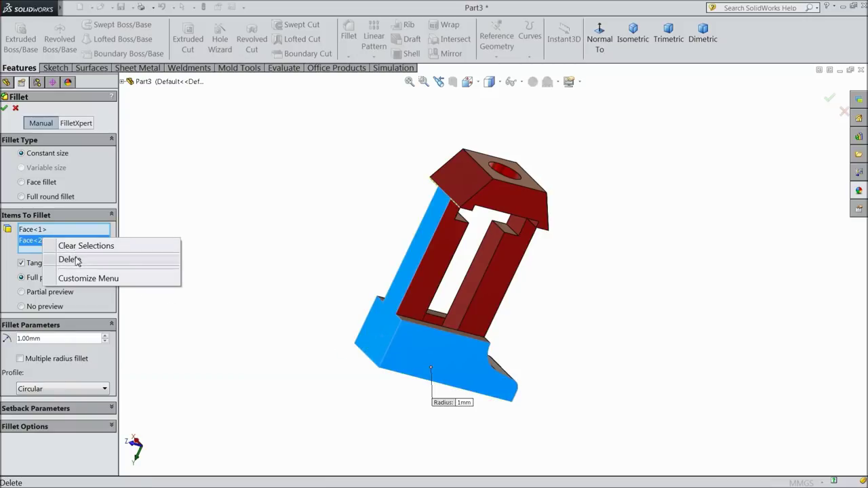
click(71, 260)
mouse_move(248, 323)
middle_down()
mouse_move(382, 386)
mouse_move(446, 359)
middle_up()
click(446, 359)
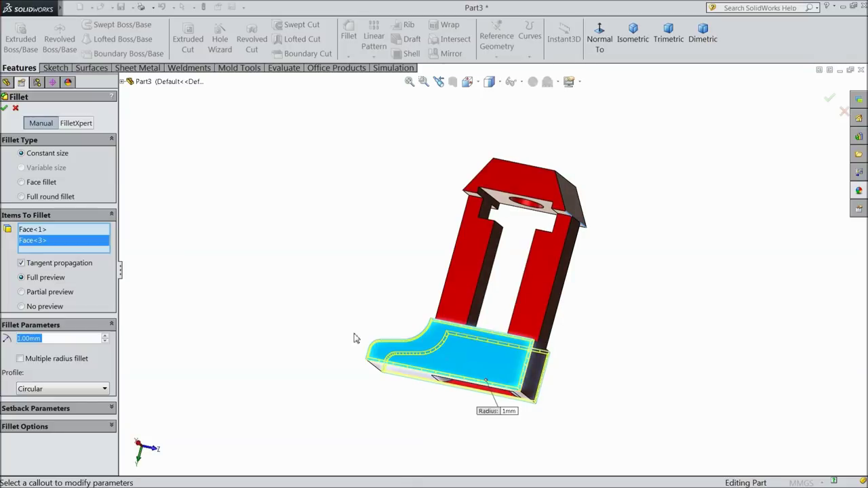
Add two edges of the base to the 1 mm fillet.
middle_drag(355, 339, 360, 242)
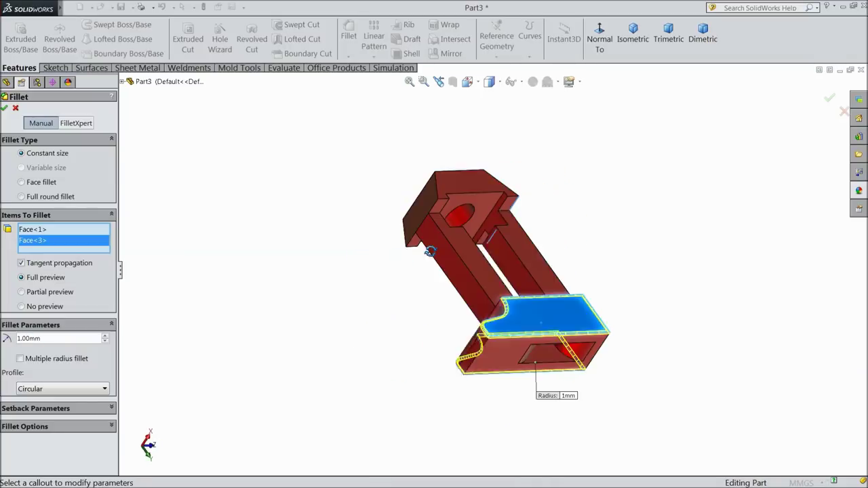
mouse_move(359, 243)
middle_down()
mouse_move(527, 377)
mouse_move(364, 319)
mouse_move(504, 346)
middle_up()
click(519, 360)
scroll(504, 346, down, 3)
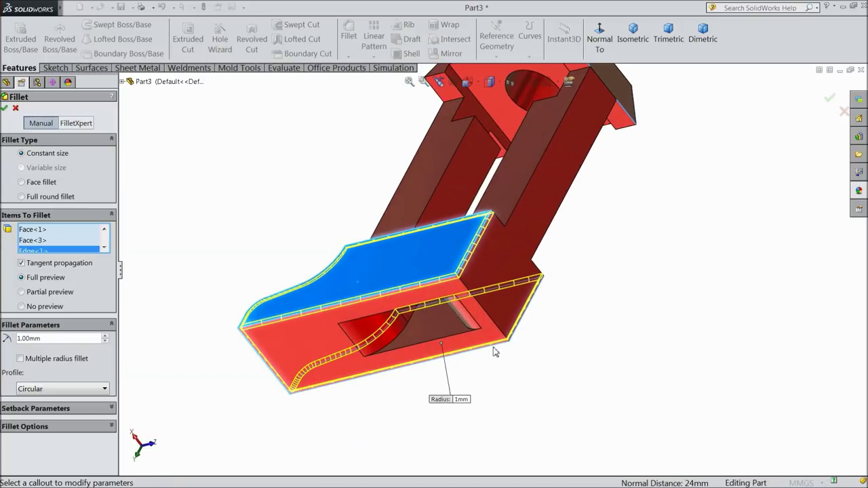
click(522, 305)
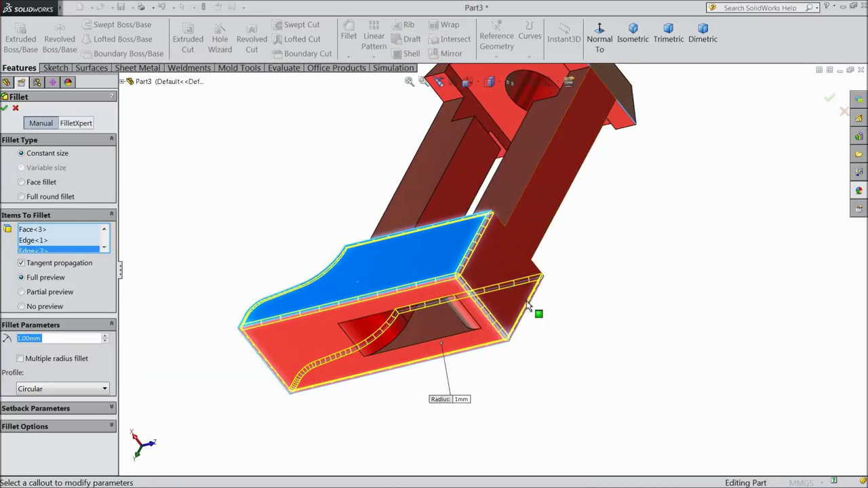
scroll(553, 278, up, 4)
scroll(535, 198, down, 3)
scroll(534, 207, down, 3)
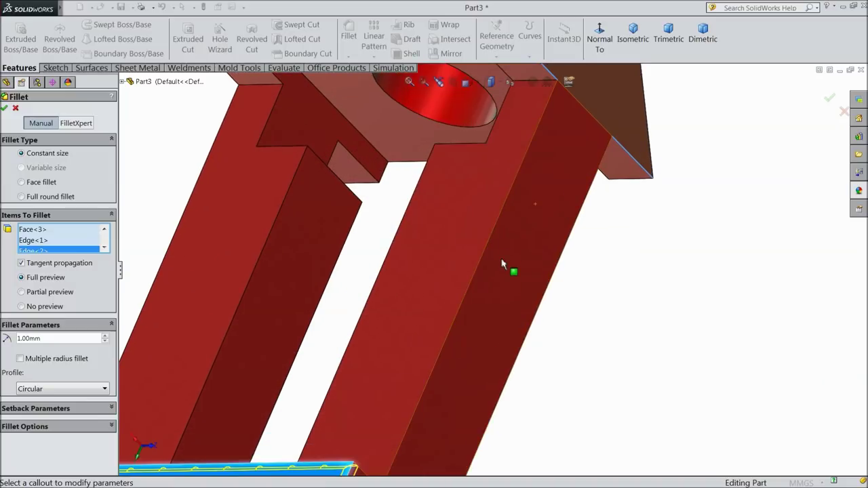
Add the long edges of the right and left legs to the fillet.
click(483, 267)
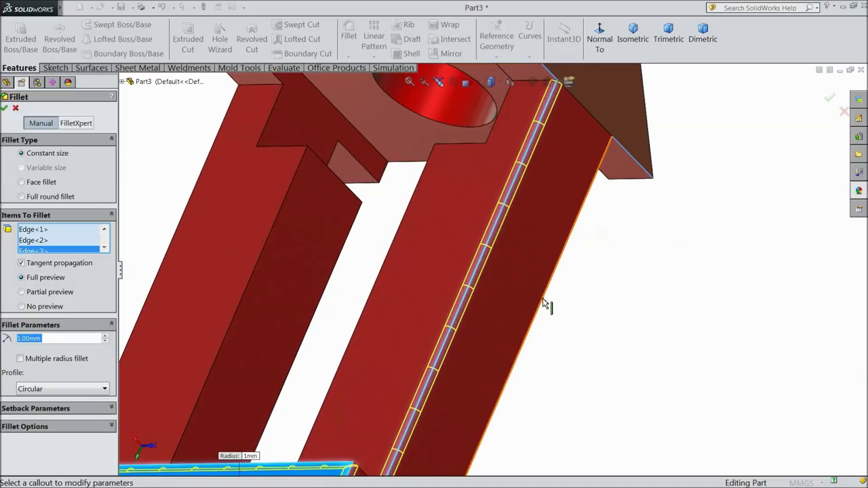
click(546, 299)
click(394, 246)
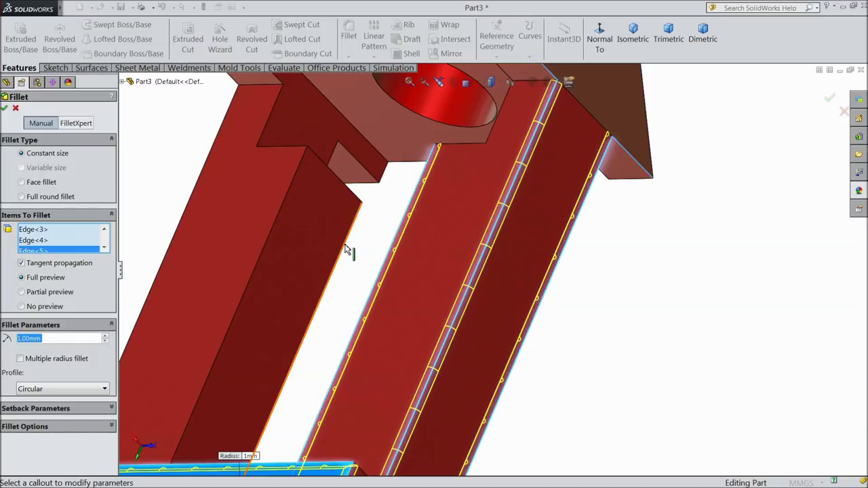
click(341, 248)
click(263, 246)
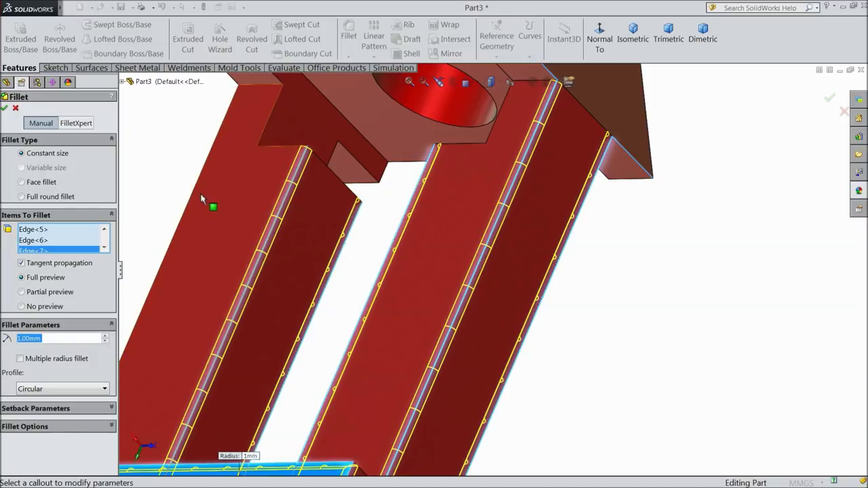
click(204, 177)
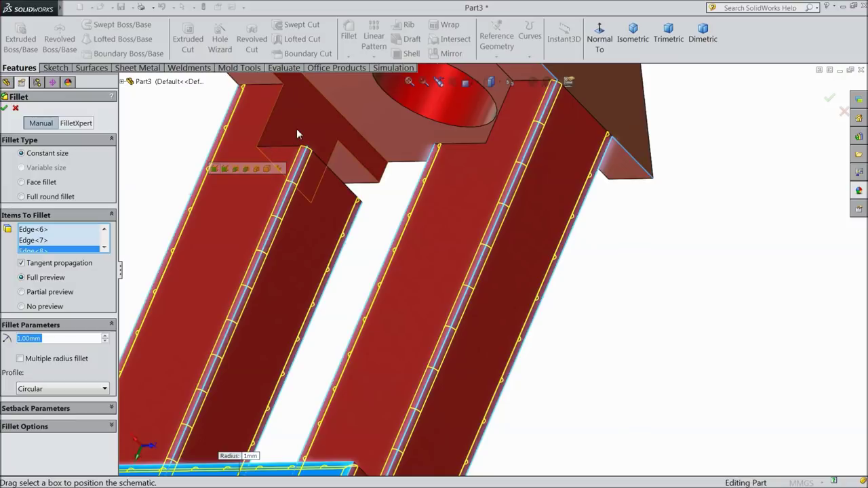
Add the top block's underside, side and upper faces and an edge to the fillet.
click(294, 132)
mouse_move(320, 145)
middle_down()
mouse_move(535, 259)
mouse_move(617, 283)
middle_up()
scroll(535, 259, up, 3)
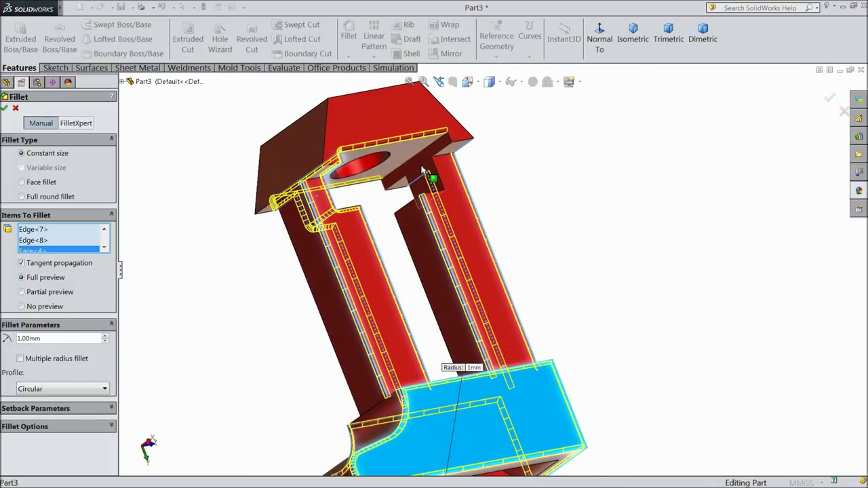
click(422, 171)
scroll(405, 173, up, 2)
click(407, 175)
click(349, 180)
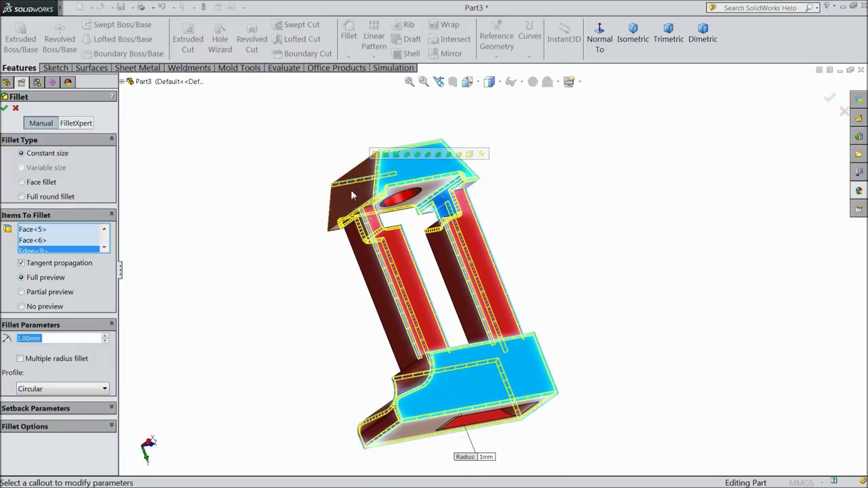
click(353, 194)
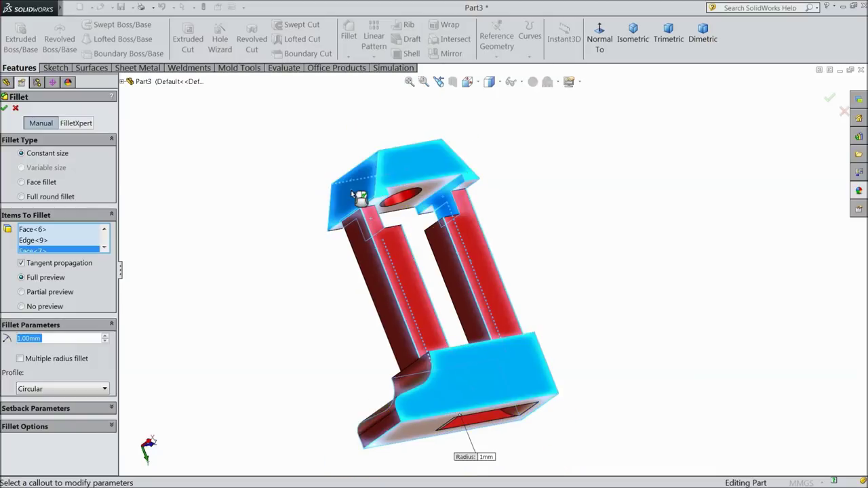
Remove the unwanted face and slanted top face entries, then apply the 1 mm fillet.
click(104, 250)
right_click(36, 242)
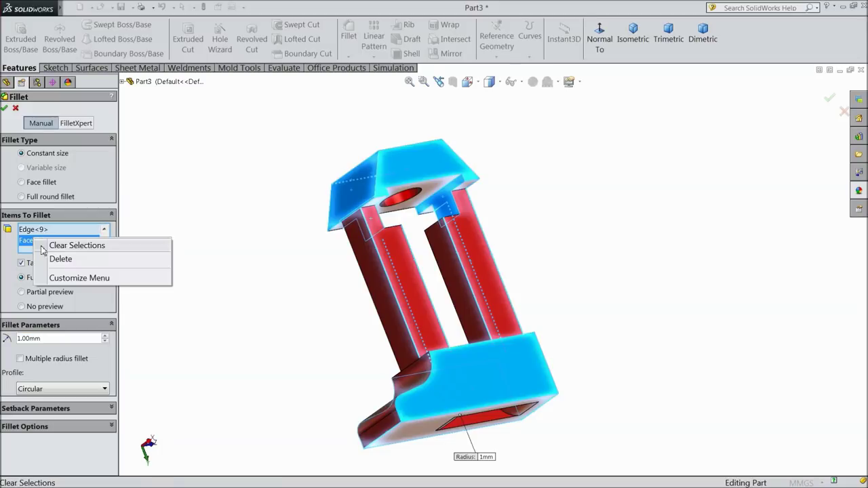
click(54, 259)
middle_drag(234, 256, 342, 226)
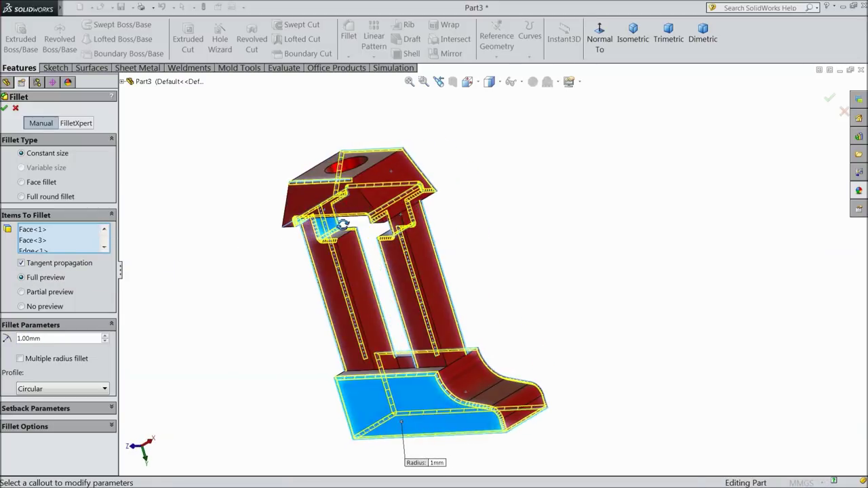
click(405, 182)
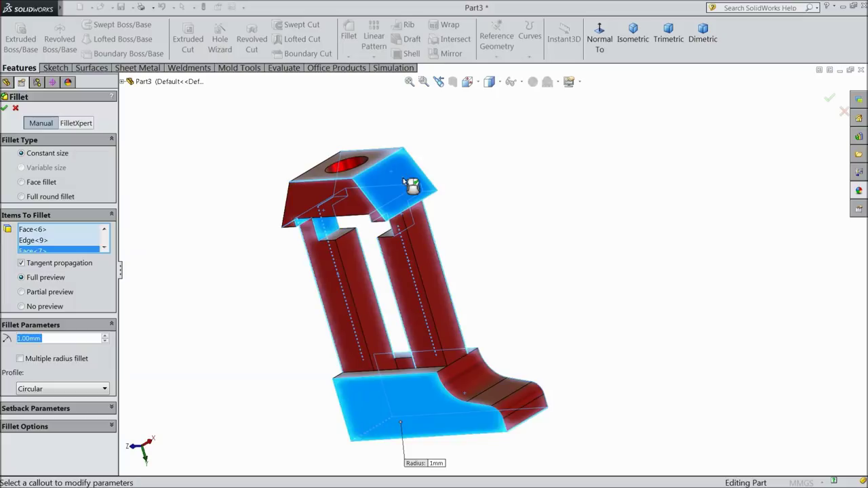
right_click(27, 252)
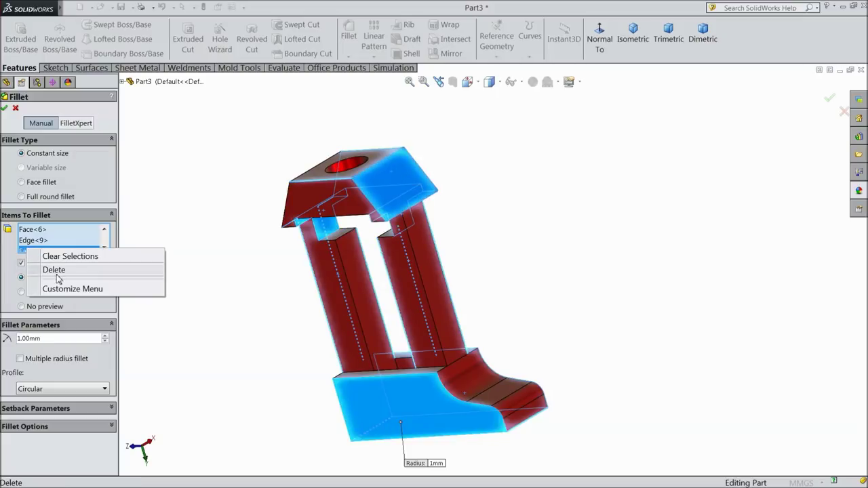
click(58, 276)
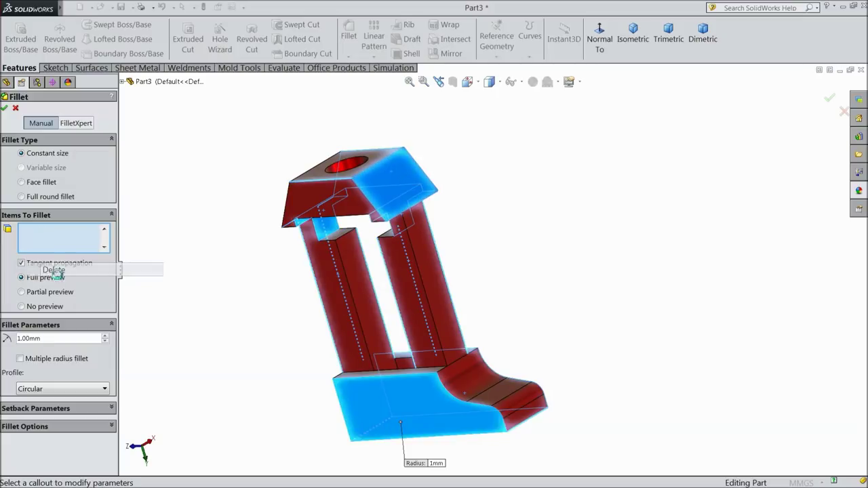
click(5, 108)
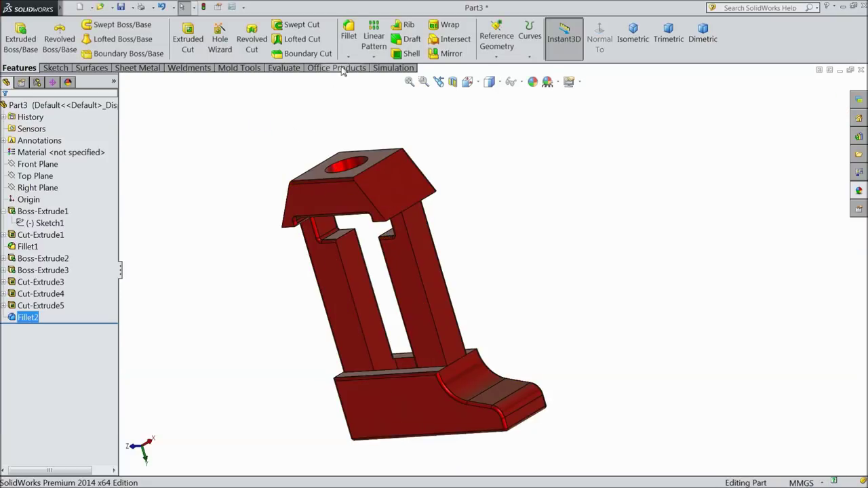
Start a new fillet, pick the slanted top face, then clear that face from the selection.
click(348, 37)
scroll(375, 225, down, 2)
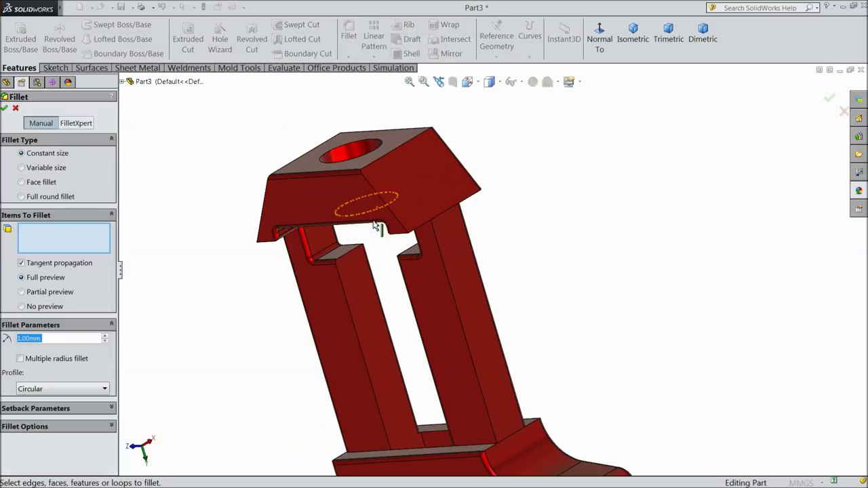
scroll(417, 218, down, 1)
click(426, 196)
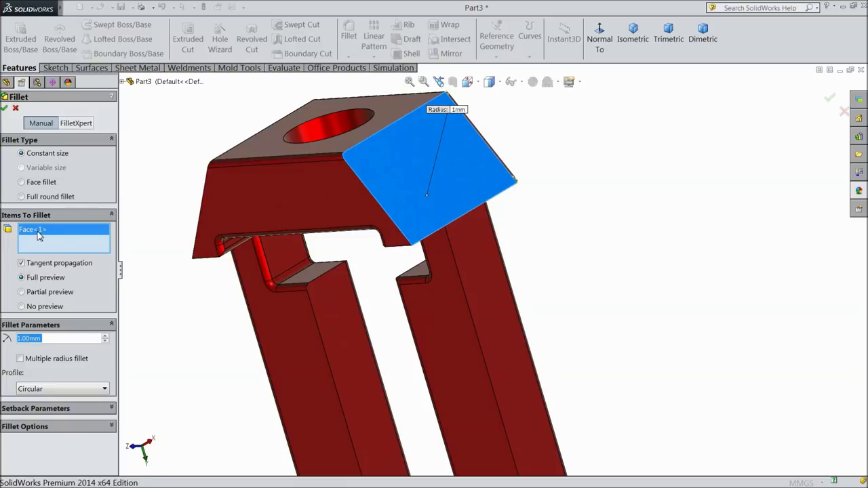
right_click(39, 236)
click(71, 237)
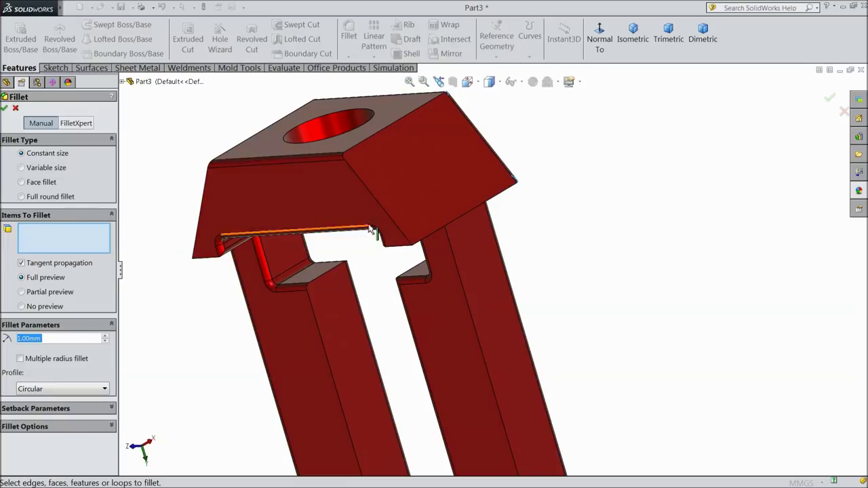
Select the slanted face's upper and lower edges plus the top block's front-left edge.
click(384, 133)
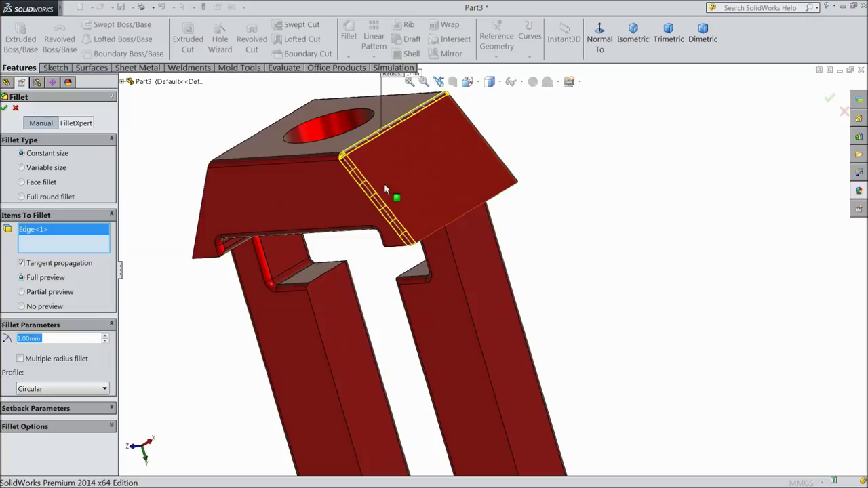
click(434, 231)
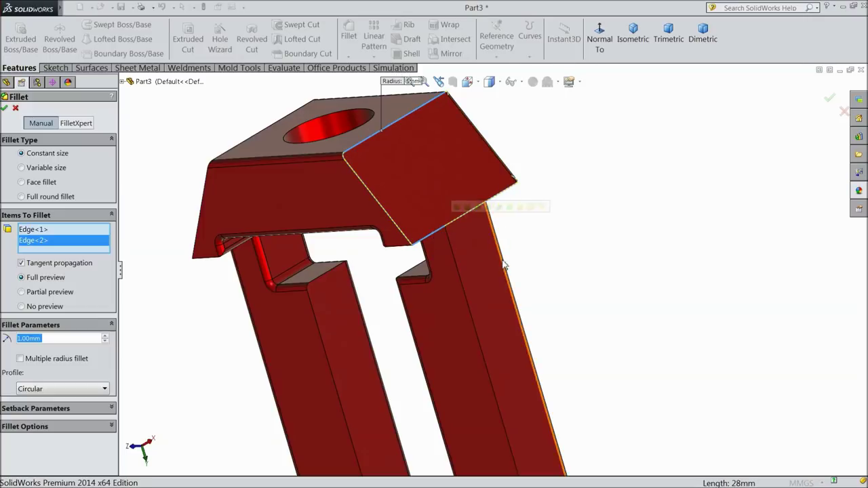
scroll(503, 272, up, 3)
mouse_move(513, 264)
middle_down()
mouse_move(424, 275)
mouse_move(424, 289)
mouse_move(575, 260)
mouse_move(612, 271)
mouse_move(559, 275)
middle_up()
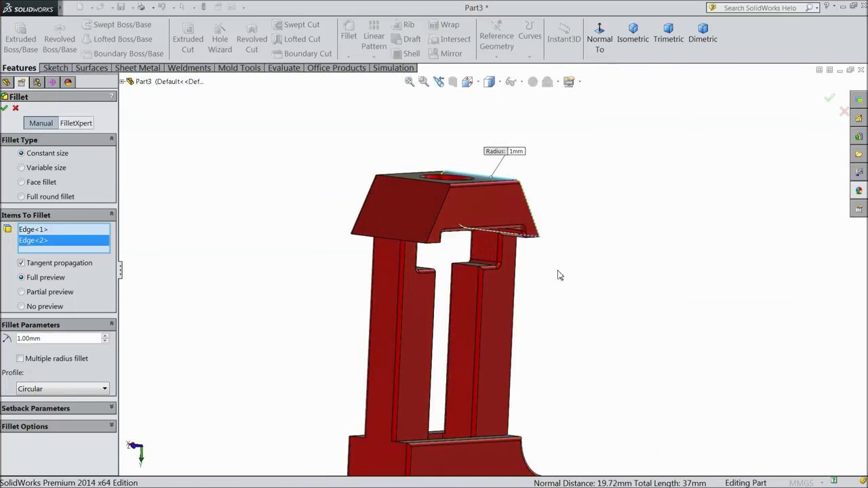
click(438, 224)
Try the 1 mm fillet, dismiss the too-complex error, and clear all fillet edges.
click(5, 110)
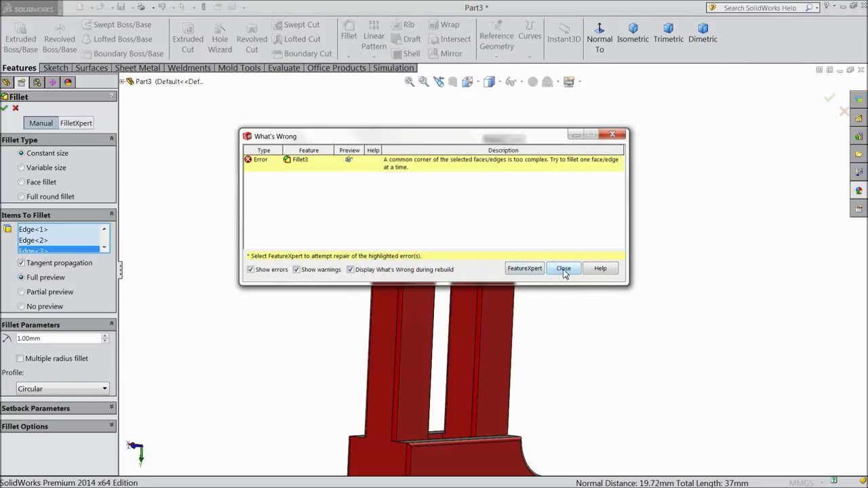
click(563, 268)
right_click(73, 241)
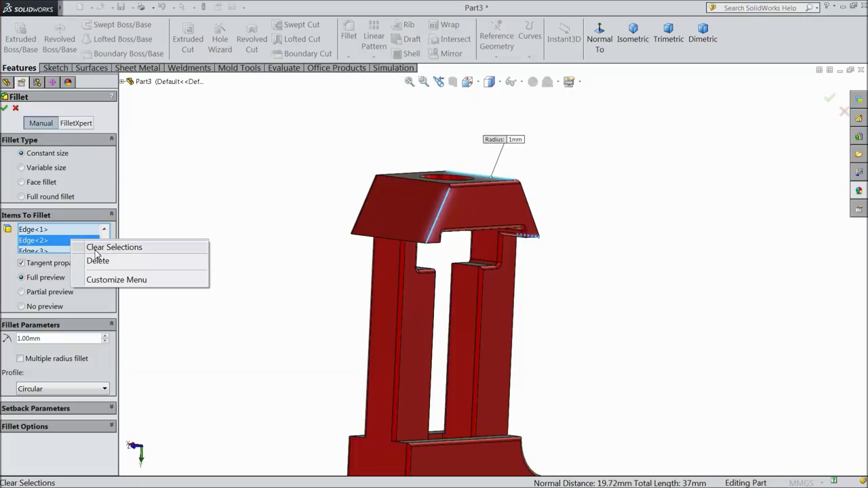
click(96, 248)
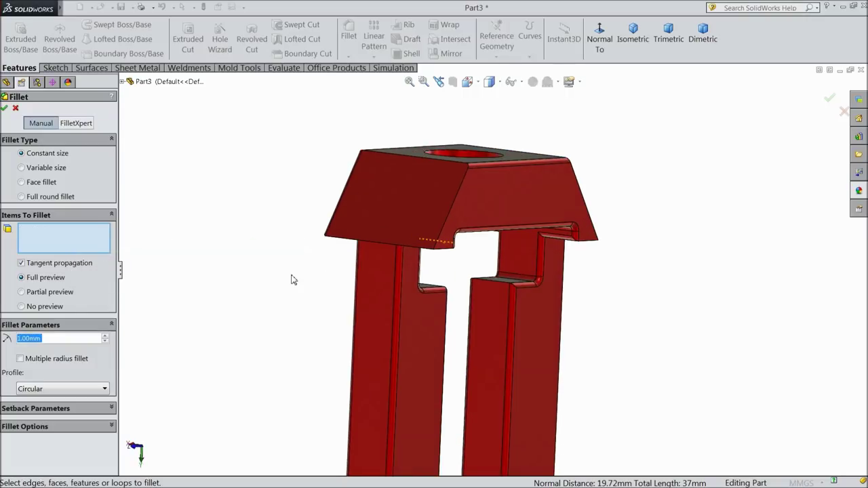
Add the slanted top edge and lower front edge, removing a wrongly picked edge.
scroll(375, 247, down, 2)
mouse_move(376, 248)
middle_down()
mouse_move(281, 258)
mouse_move(280, 240)
middle_up()
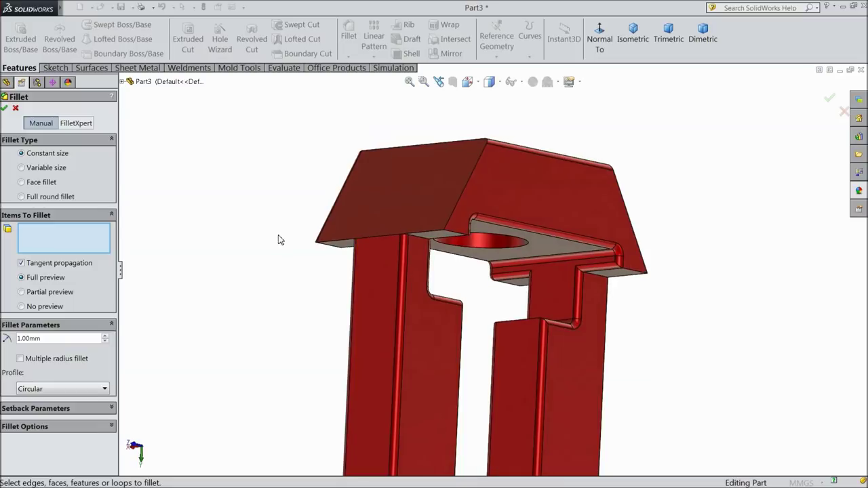
click(459, 205)
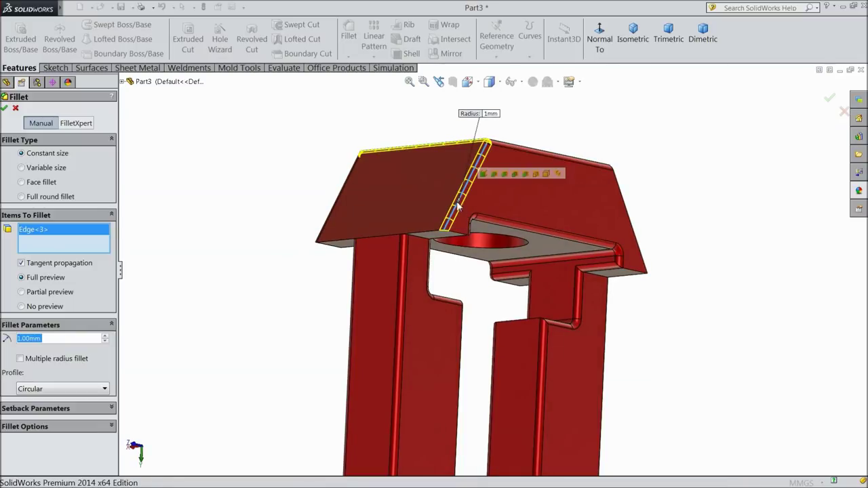
click(425, 237)
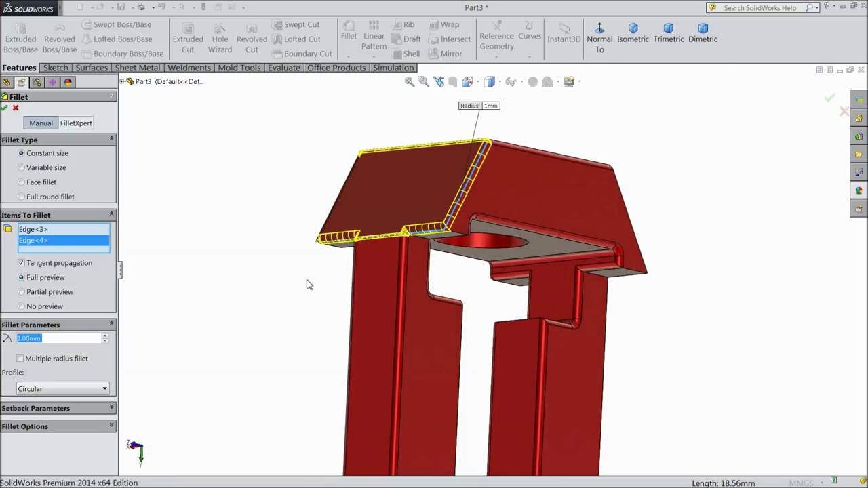
scroll(305, 284, up, 3)
middle_drag(305, 282, 538, 285)
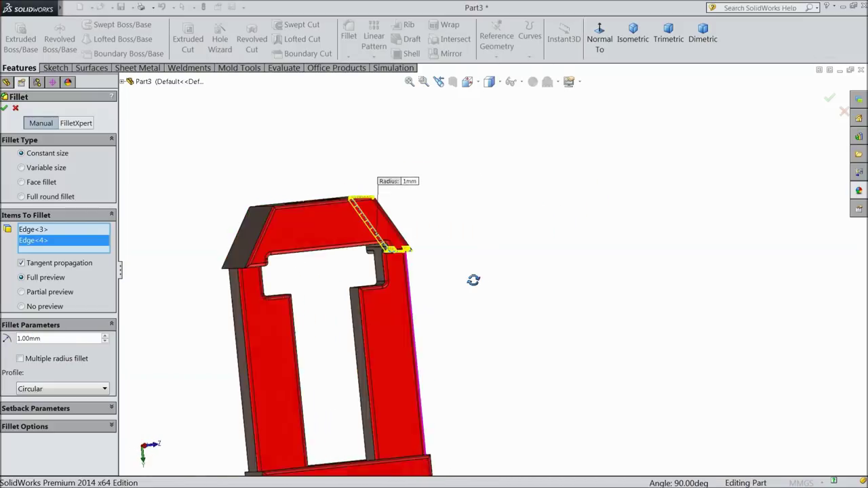
middle_drag(542, 287, 520, 259)
scroll(332, 283, down, 4)
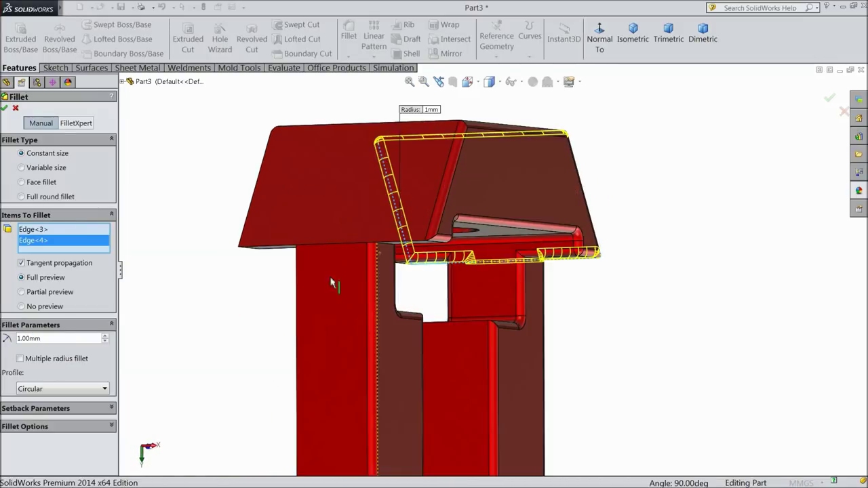
middle_drag(270, 306, 282, 256)
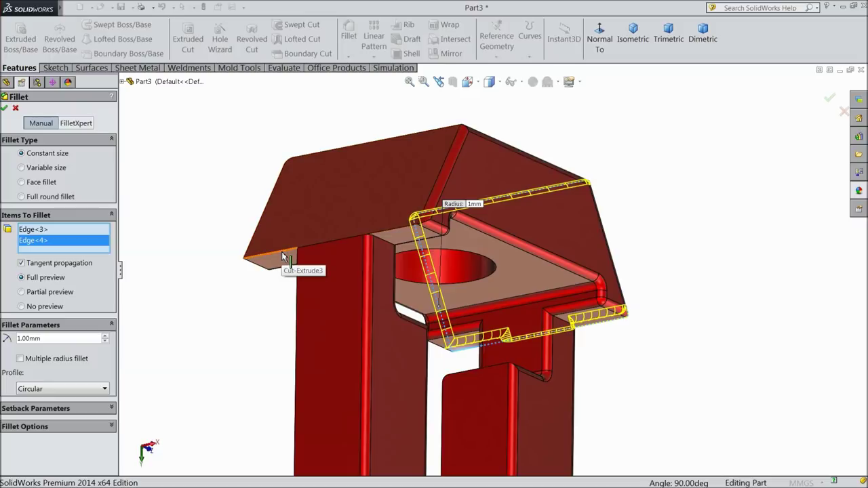
click(282, 257)
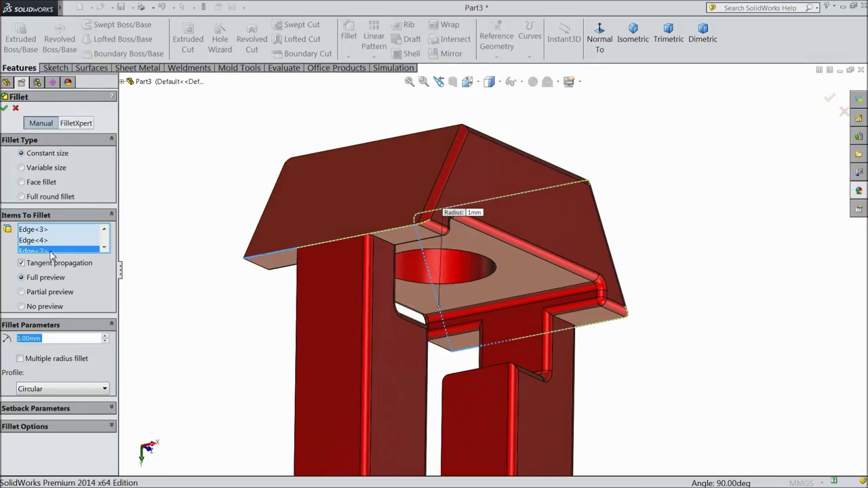
right_click(51, 254)
click(70, 272)
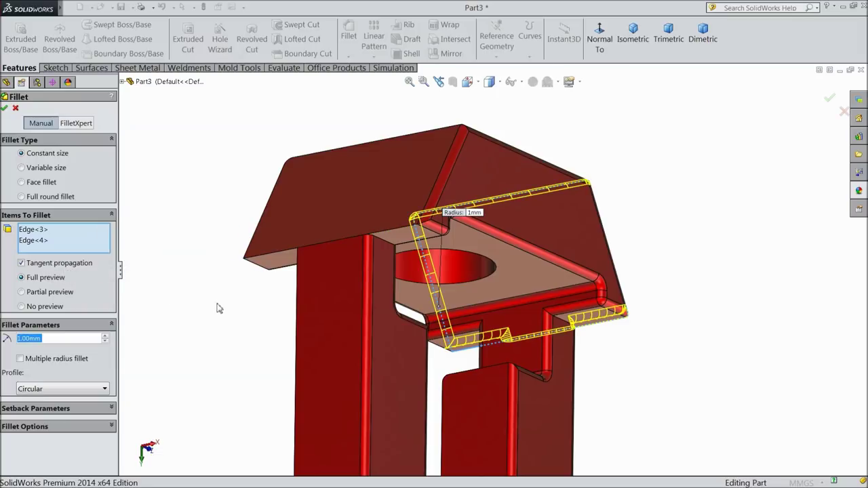
Add the top edge, drop the extra edge, and create the 1 mm Fillet4.
middle_drag(218, 309, 188, 251)
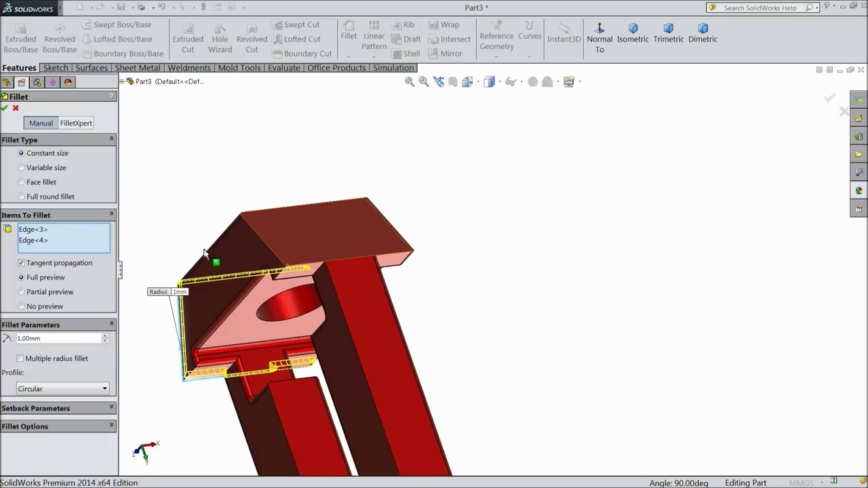
scroll(187, 251, down, 2)
click(316, 255)
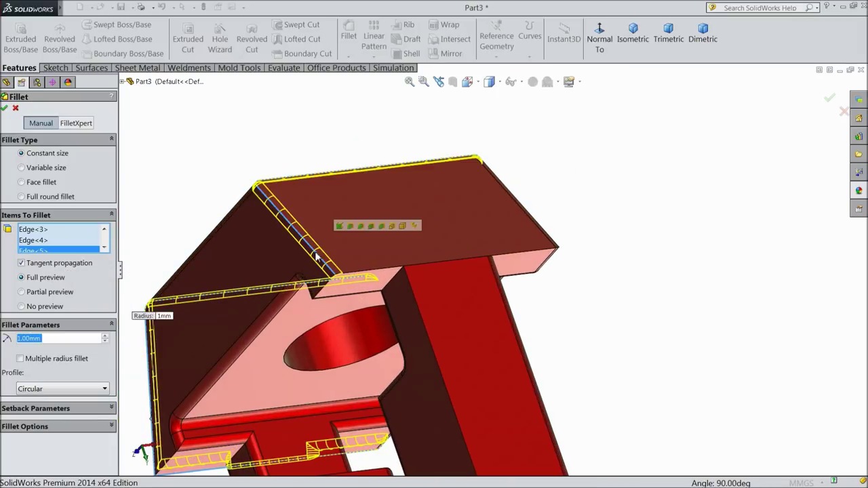
click(531, 256)
right_click(44, 252)
click(66, 271)
click(4, 109)
scroll(283, 228, up, 3)
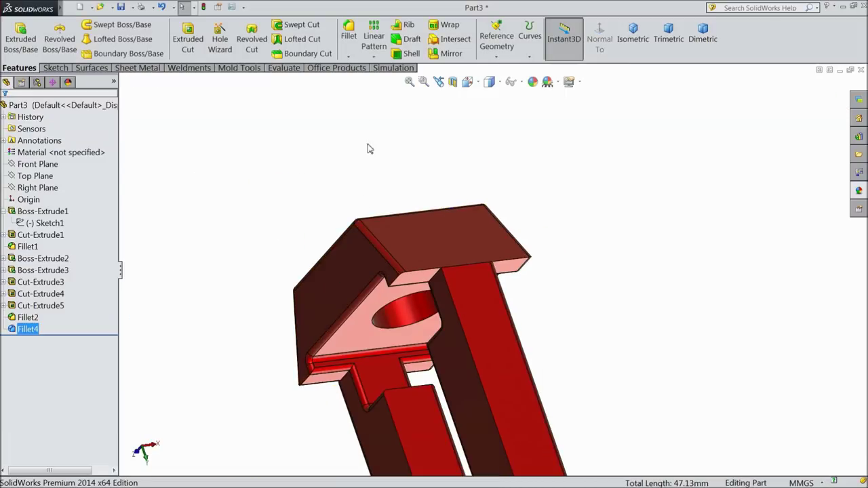
click(346, 46)
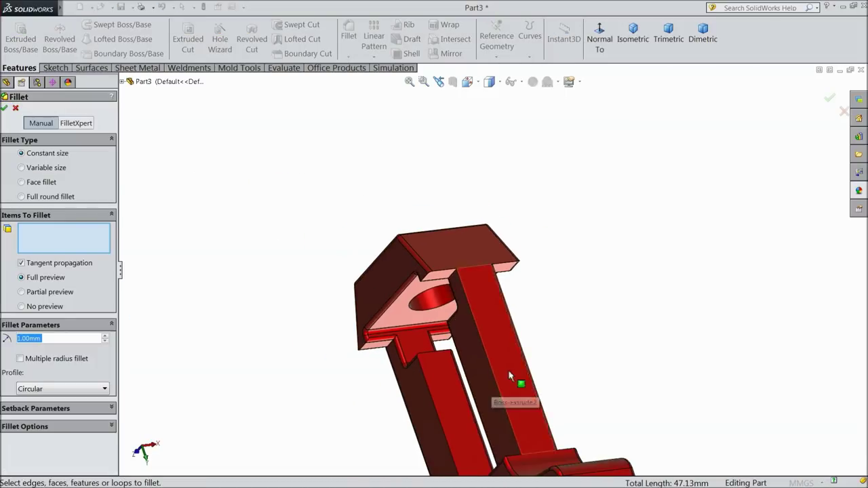
Round both legs' long inner edges with a 1 mm fillet as Fillet5.
middle_drag(482, 400, 589, 319)
scroll(532, 365, down, 3)
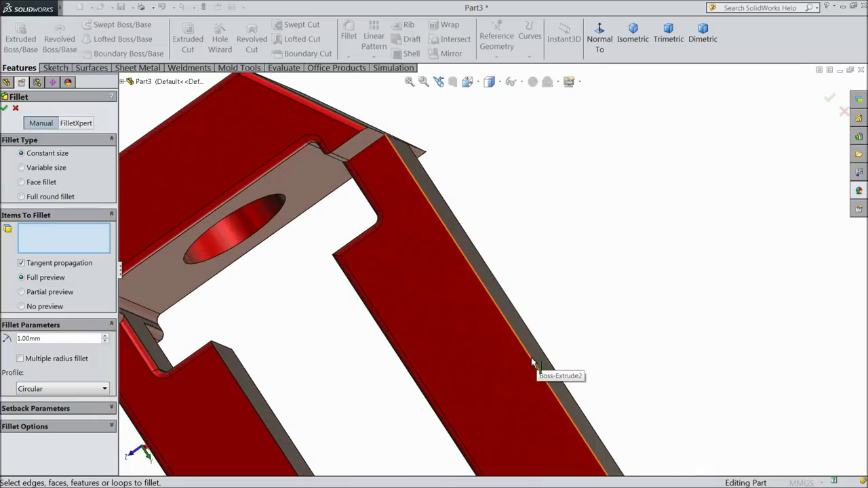
click(533, 363)
scroll(499, 373, up, 2)
scroll(407, 393, up, 2)
scroll(406, 399, up, 1)
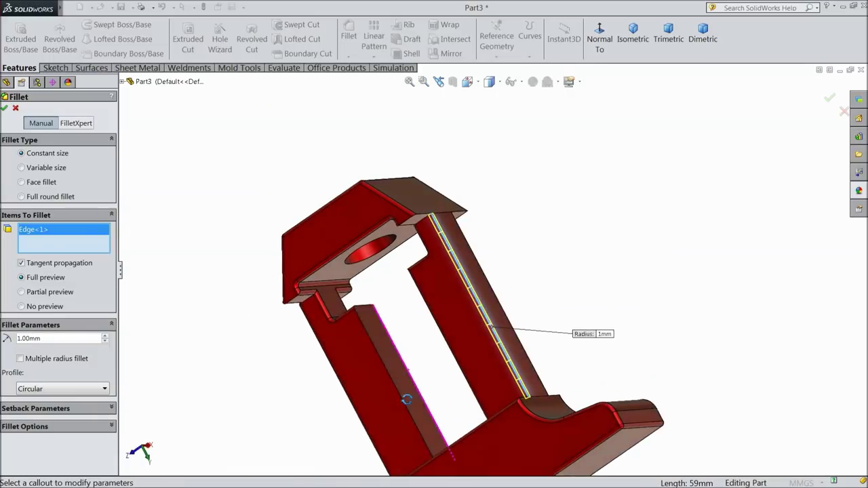
scroll(406, 399, down, 3)
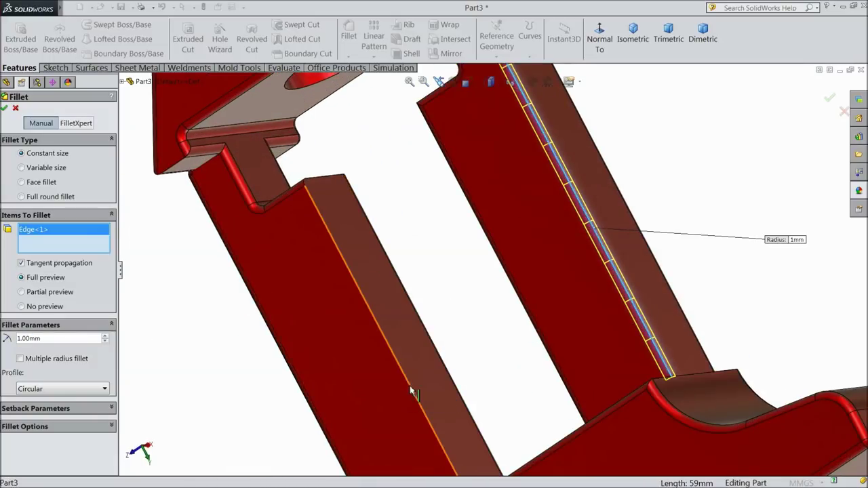
click(412, 391)
scroll(445, 387, up, 3)
mouse_move(401, 407)
middle_down()
mouse_move(453, 338)
mouse_move(459, 305)
mouse_move(400, 304)
mouse_move(400, 295)
mouse_move(470, 346)
mouse_move(531, 364)
mouse_move(582, 313)
middle_up()
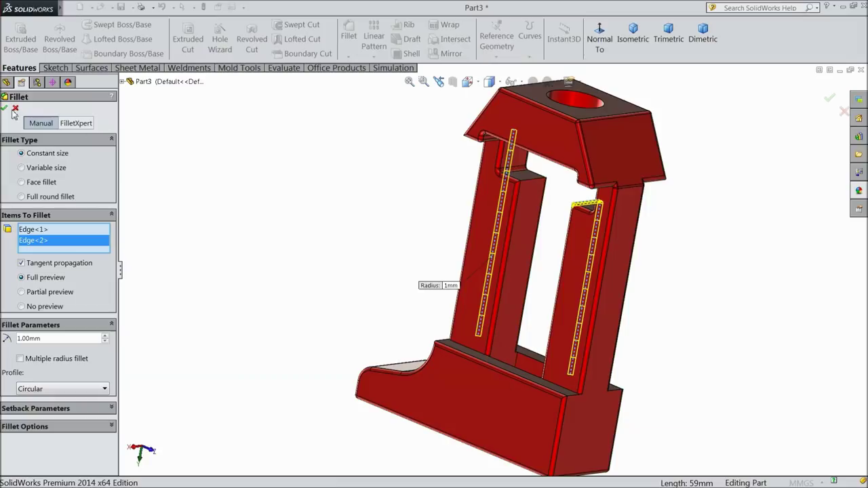
click(4, 110)
click(28, 318)
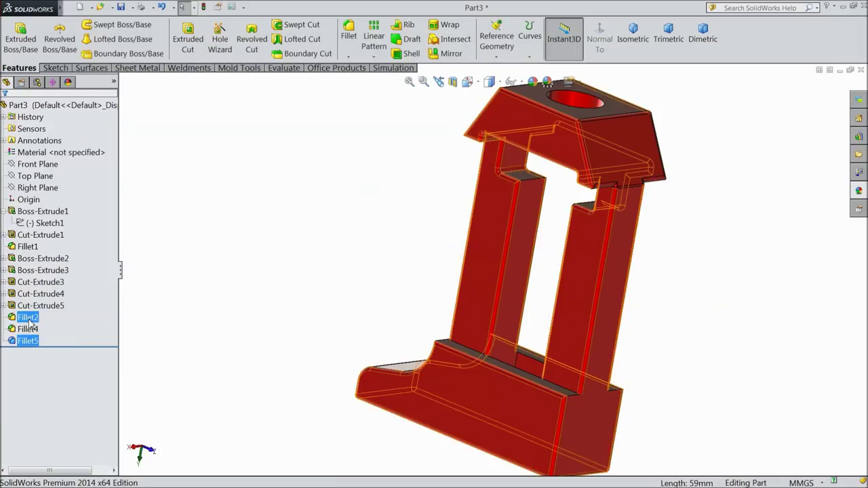
Apply a brushed steel appearance to Fillet2, Fillet4 and Fillet5.
ctrl+click(28, 329)
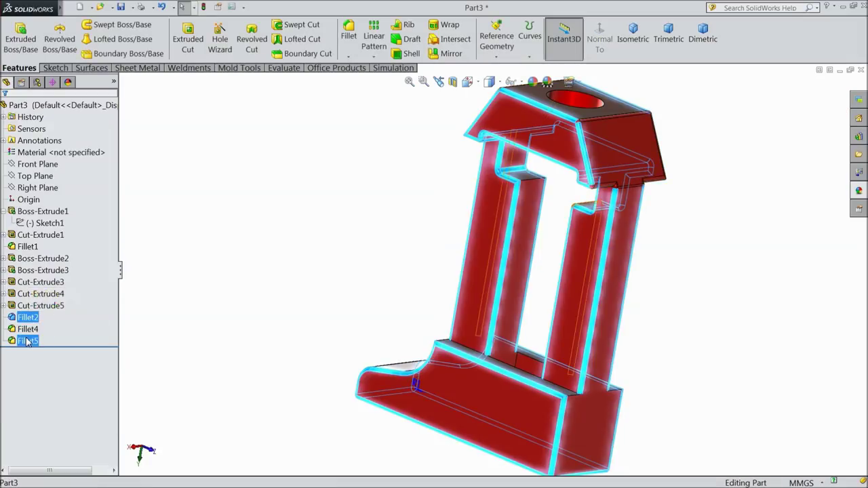
ctrl+click(29, 340)
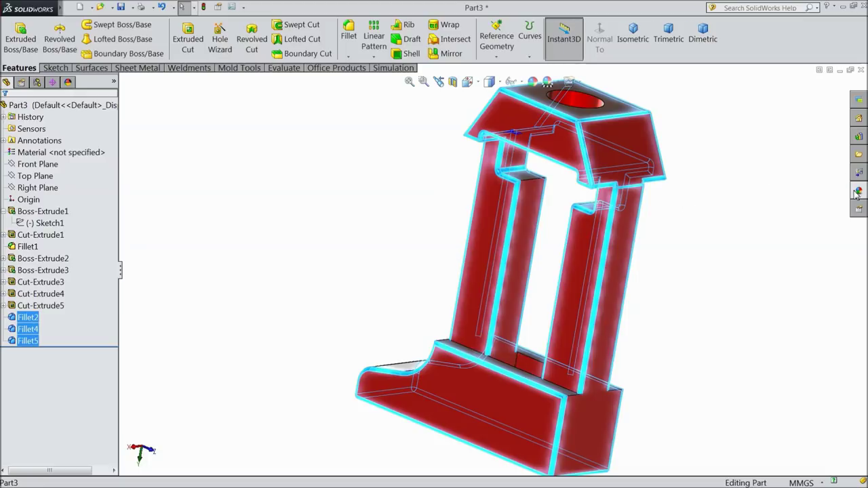
click(856, 193)
click(777, 384)
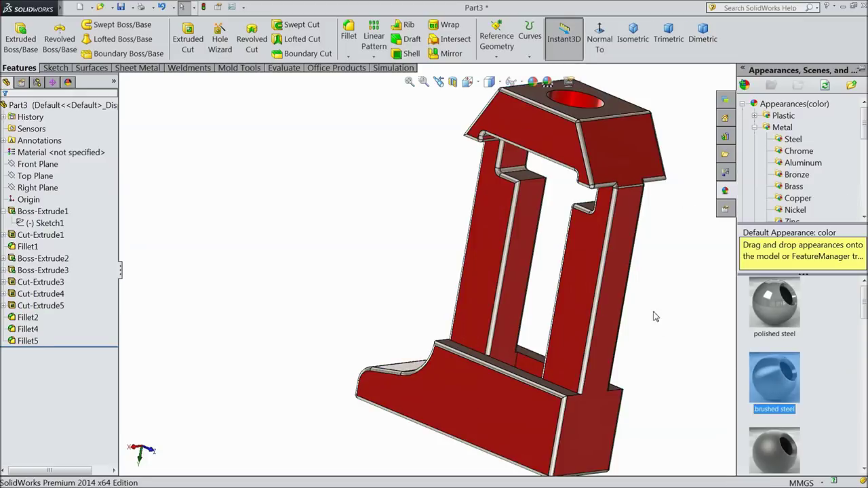
Switch to isometric view, orbit the model, and bring up Save As.
click(633, 39)
mouse_move(591, 299)
middle_down()
mouse_move(567, 310)
mouse_move(564, 329)
mouse_move(577, 318)
mouse_move(600, 145)
mouse_move(606, 294)
mouse_move(624, 275)
mouse_move(604, 306)
mouse_move(605, 287)
mouse_move(594, 287)
middle_up()
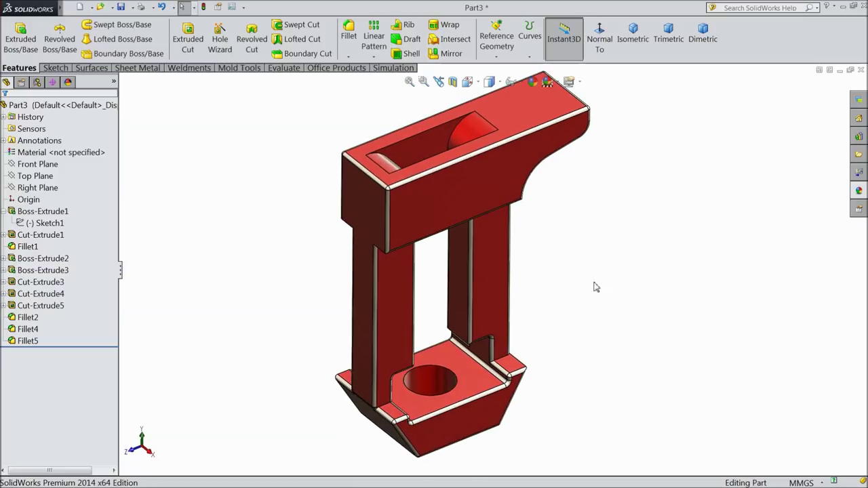
click(122, 7)
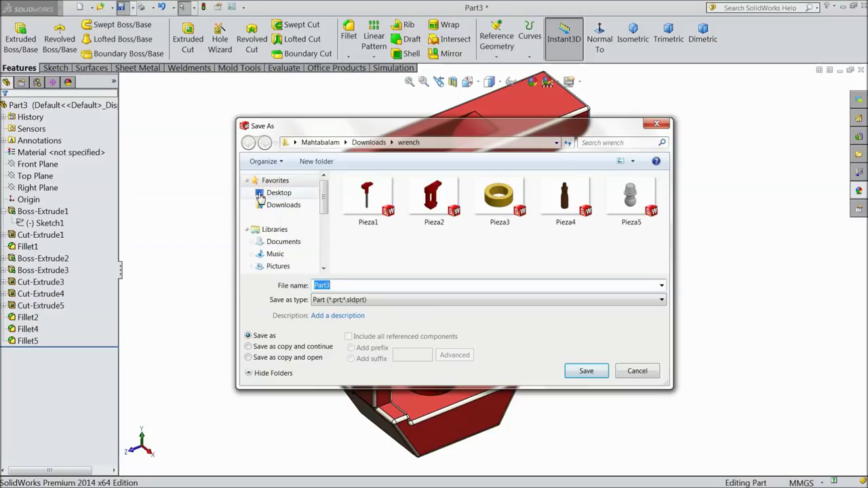
Set the save location to the Wrench folder on the Desktop.
click(274, 193)
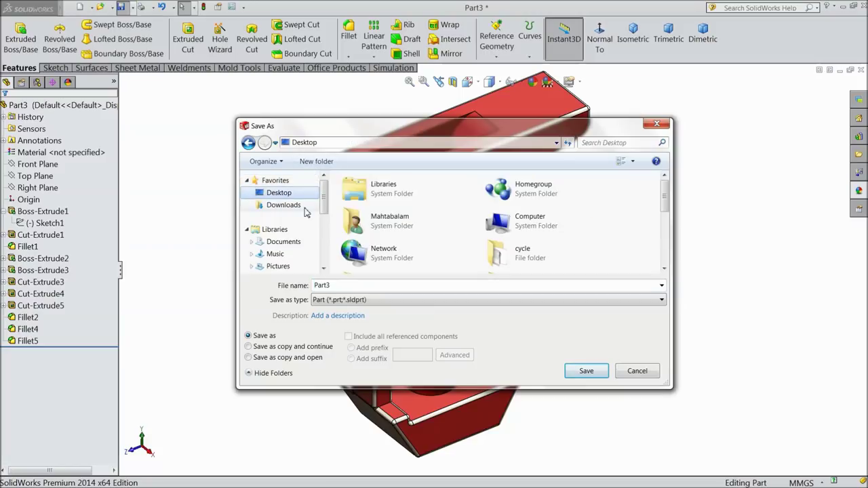
drag(663, 204, 682, 253)
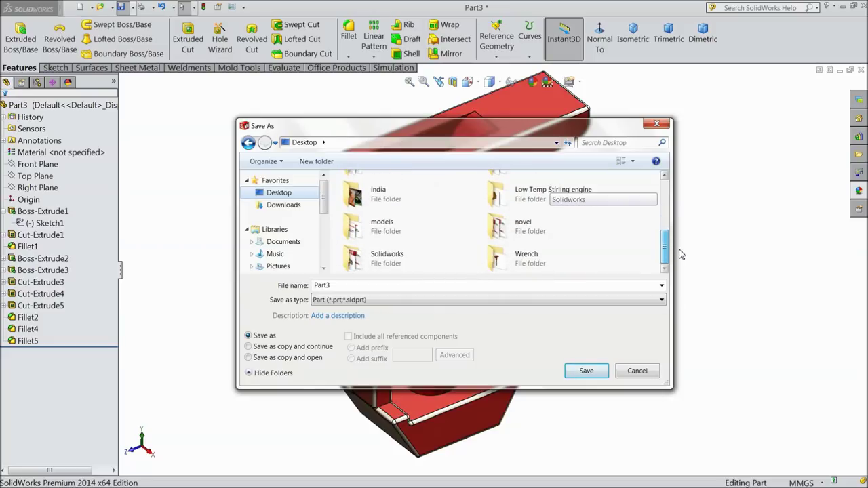
double_click(541, 272)
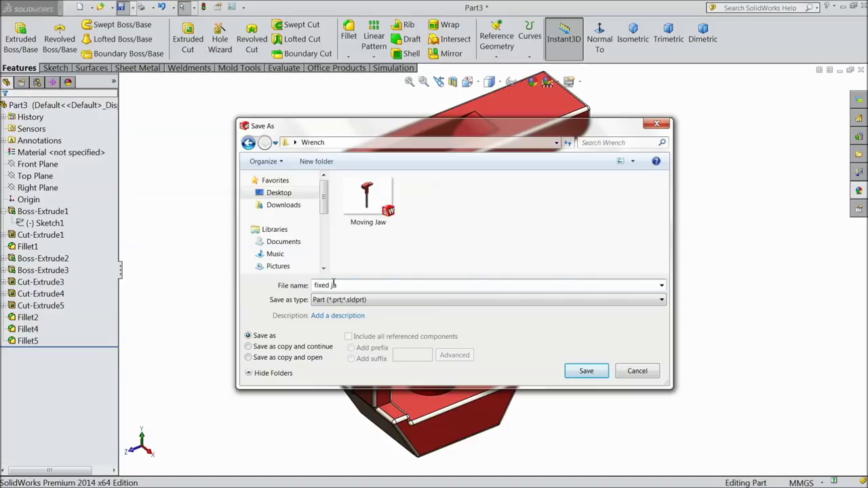
Save the jaw part as 'fixed jaw' and select the Right Plane of the new part.
click(586, 372)
mouse_move(544, 305)
middle_down()
mouse_move(541, 263)
mouse_move(546, 285)
mouse_move(563, 296)
mouse_move(550, 289)
mouse_move(656, 247)
mouse_move(643, 306)
mouse_move(532, 287)
mouse_move(595, 329)
mouse_move(548, 332)
middle_up()
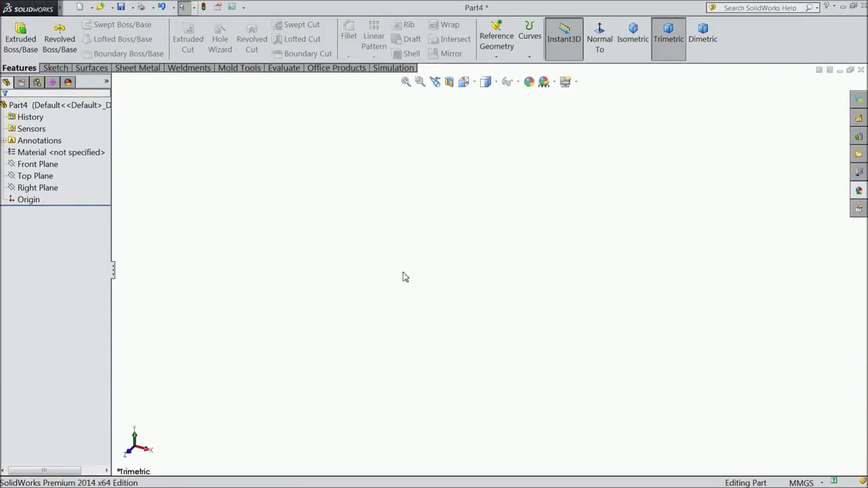
click(49, 187)
Start a new sketch on the Right Plane.
click(41, 175)
click(41, 188)
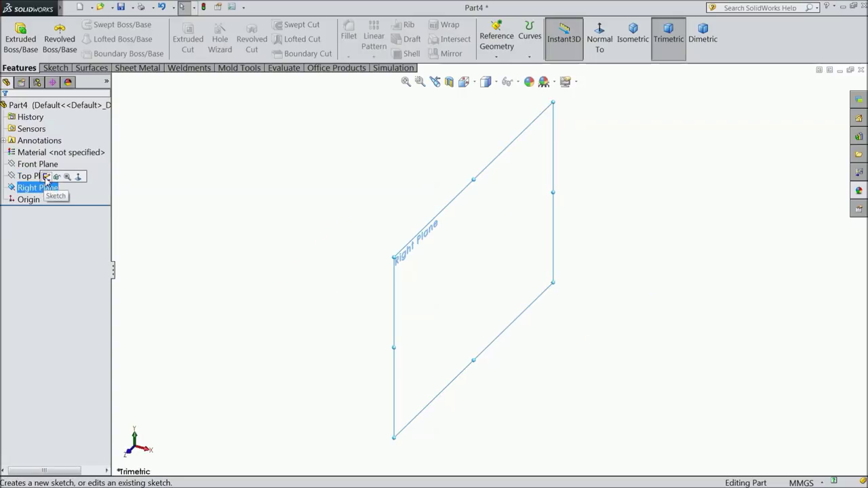
click(54, 174)
click(53, 69)
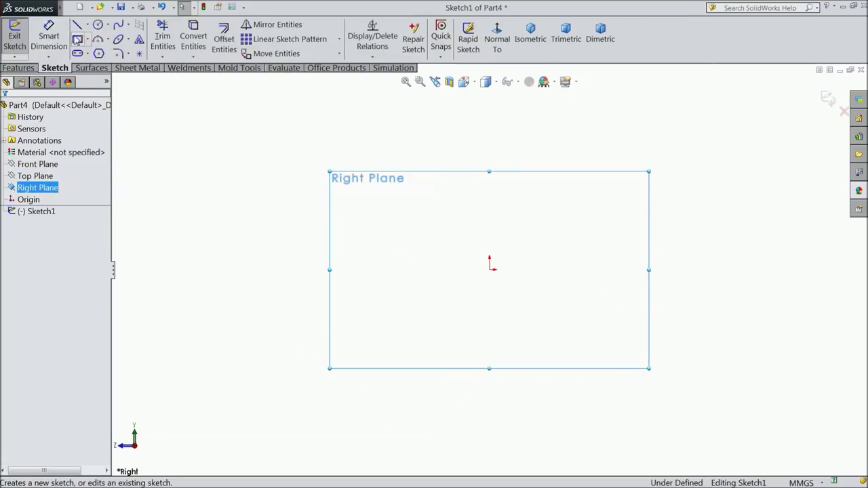
Draw a vertical construction centerline downward from the sketch origin.
click(86, 25)
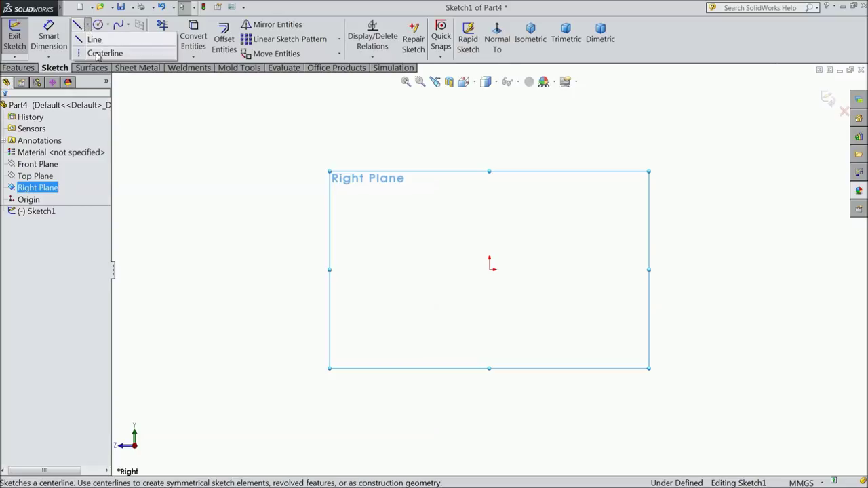
click(98, 53)
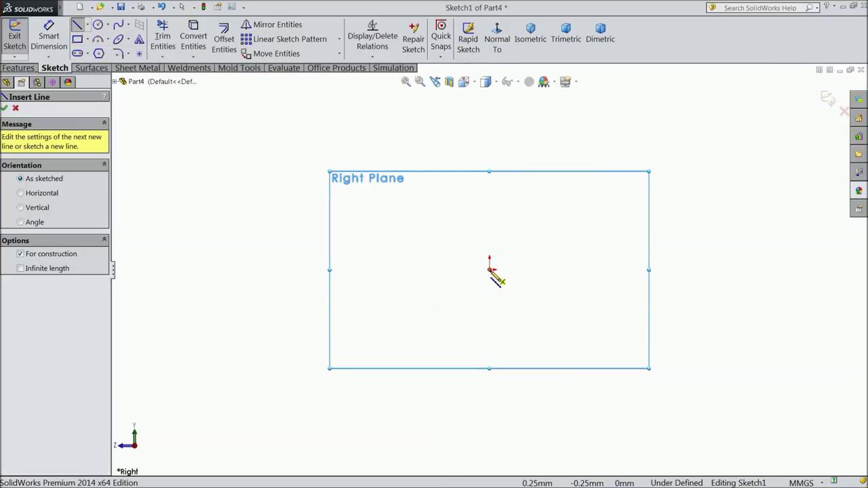
click(490, 270)
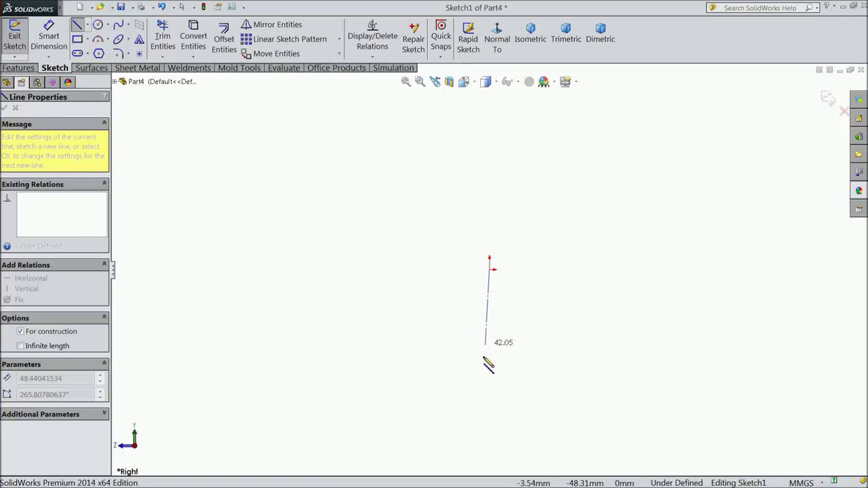
click(489, 447)
right_click(488, 358)
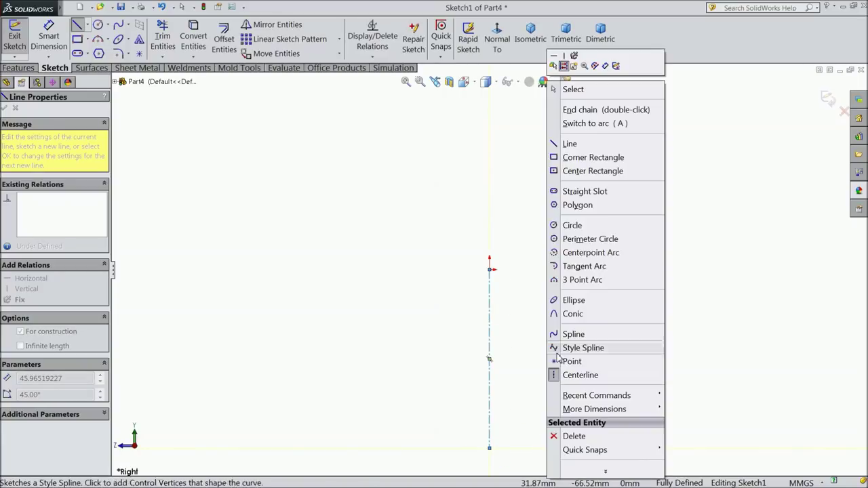
Draw the profile's upper half: top edge, first vertical, outward step, short drop and angled taper.
click(575, 89)
key(f)
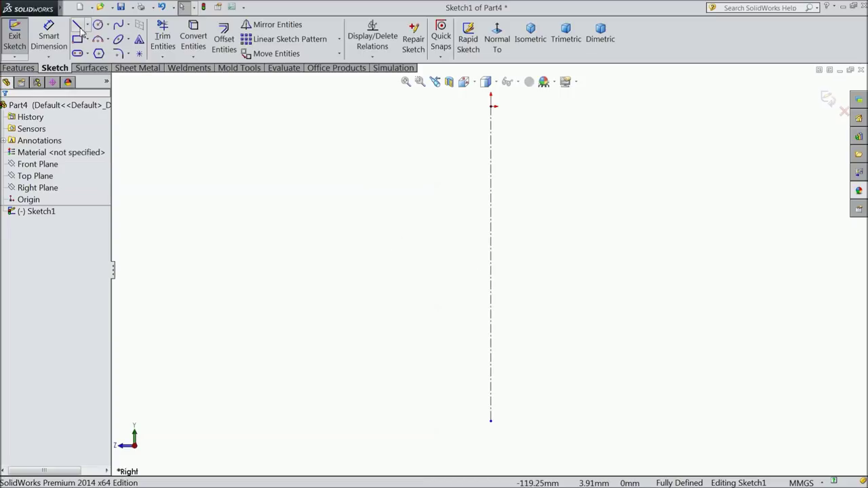
click(473, 106)
click(451, 106)
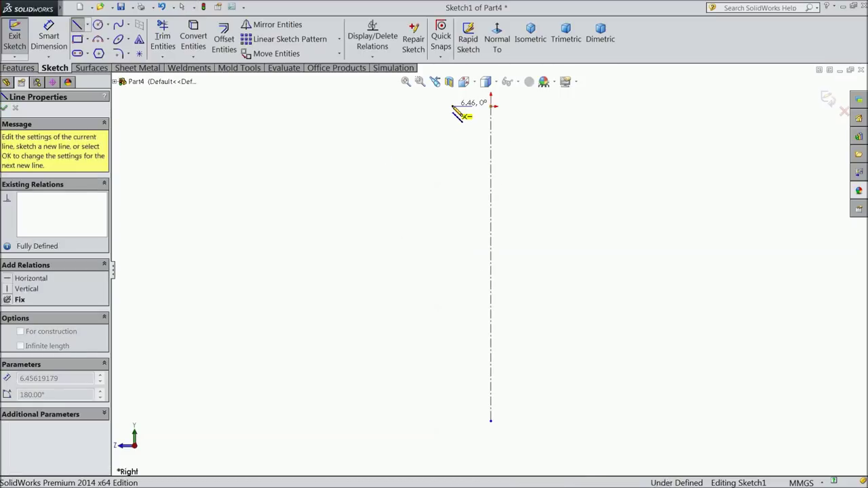
click(452, 182)
click(429, 181)
click(429, 200)
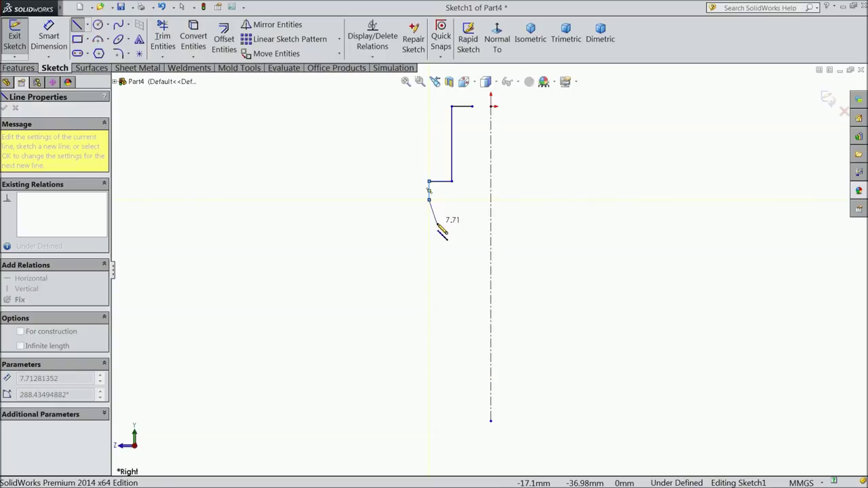
click(437, 223)
Add the long vertical, outward step, flare and bottom edge, closing the profile back at the top.
click(437, 303)
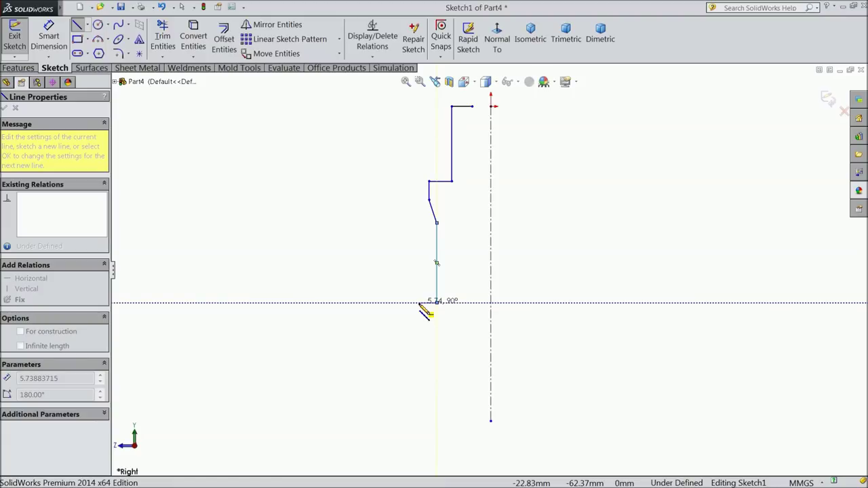
click(420, 302)
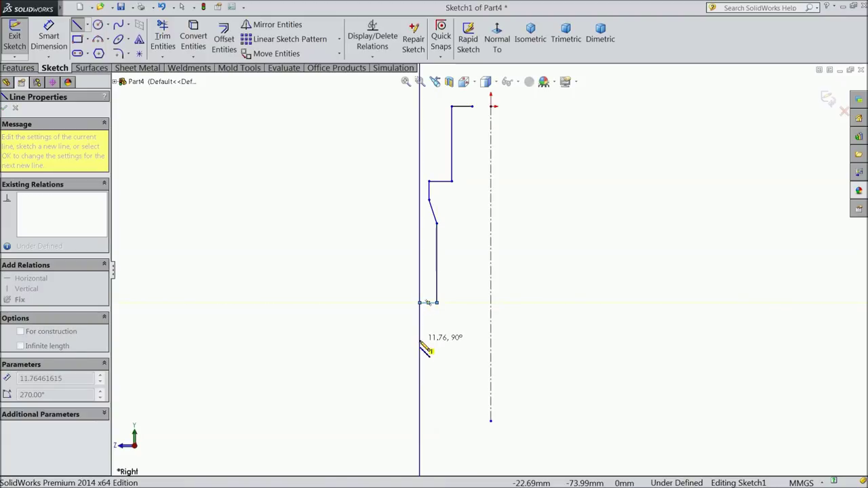
click(407, 369)
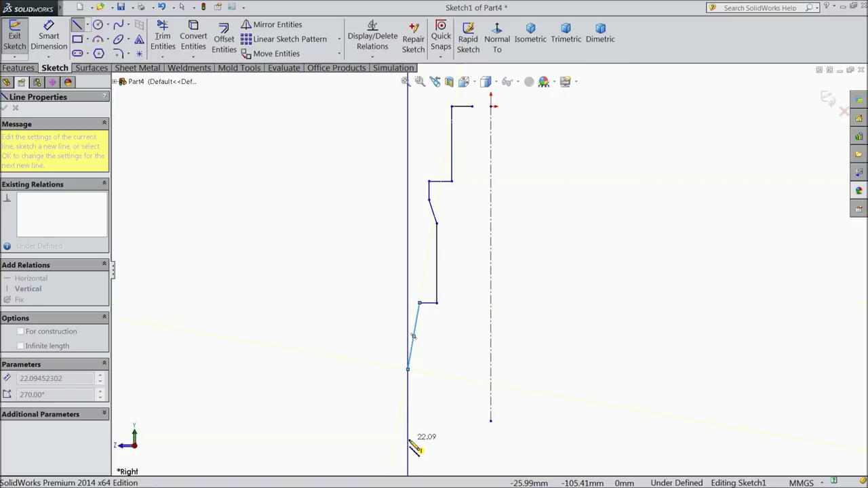
click(407, 440)
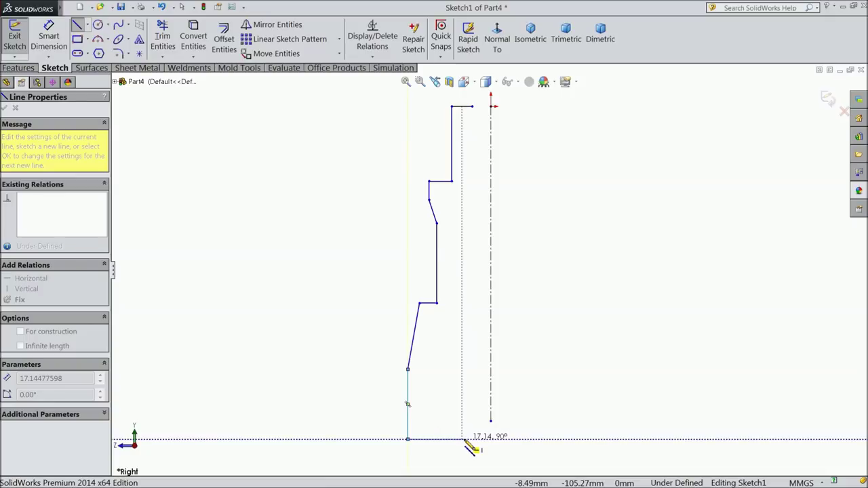
click(466, 440)
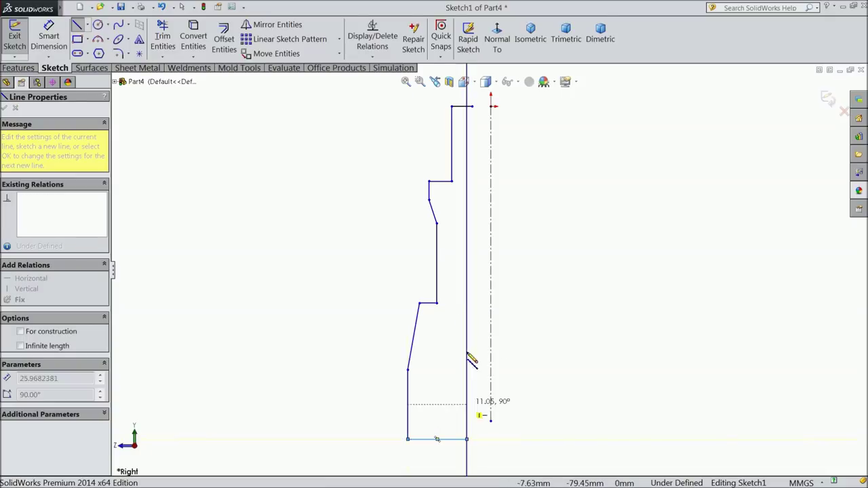
click(466, 303)
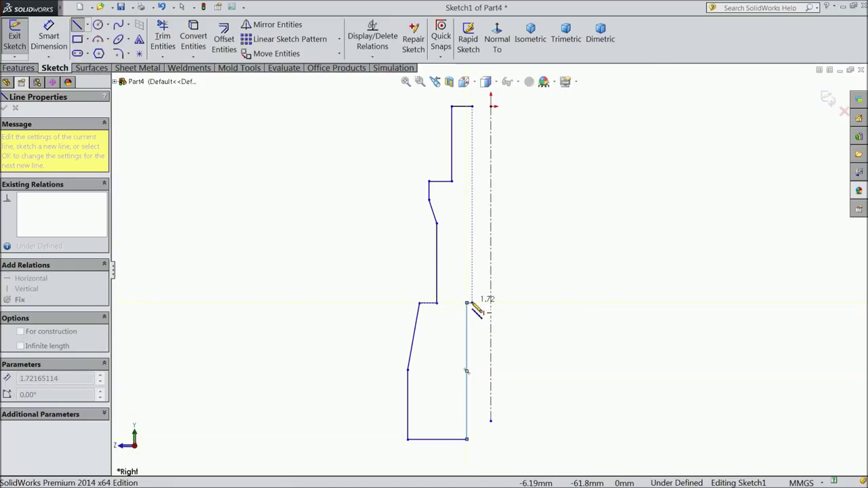
click(472, 303)
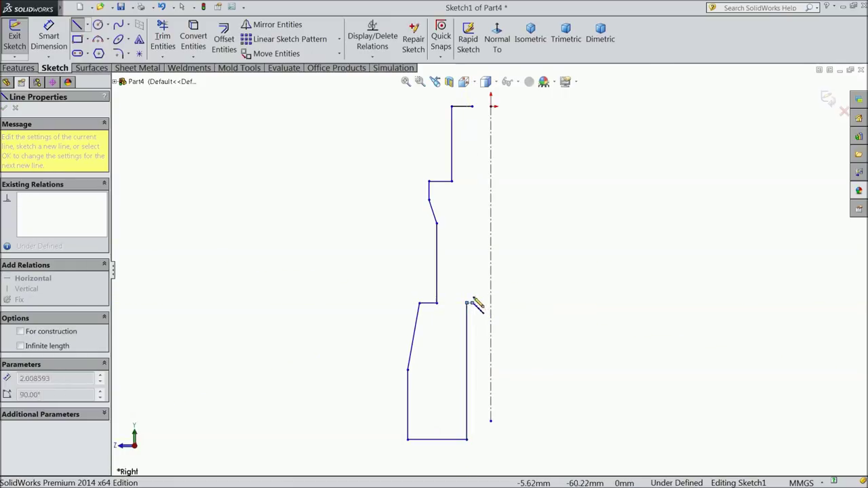
click(473, 106)
right_click(369, 95)
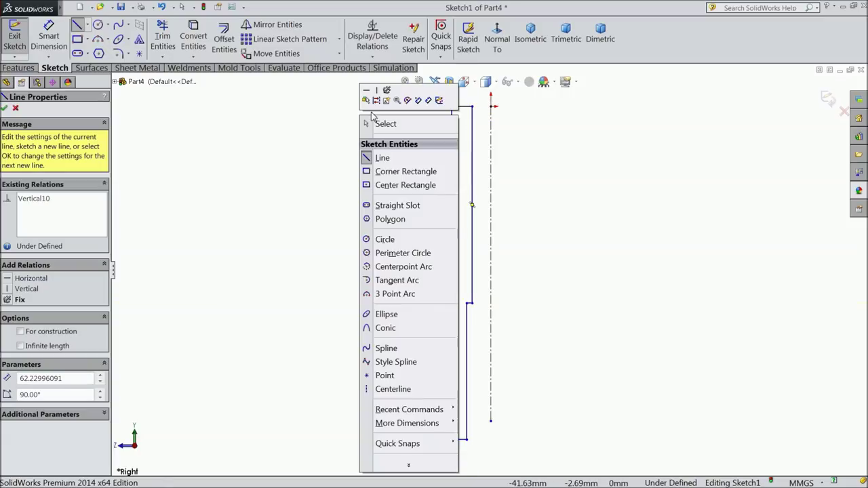
click(383, 122)
scroll(441, 136, down, 2)
scroll(479, 145, down, 2)
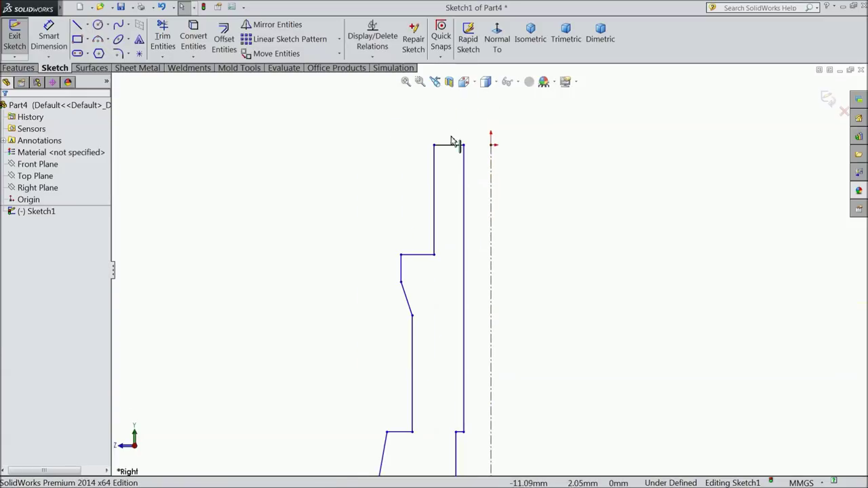
click(48, 54)
Set the two upper vertical edges 4.50 mm and 8 mm from the centerline.
scroll(493, 178, down, 2)
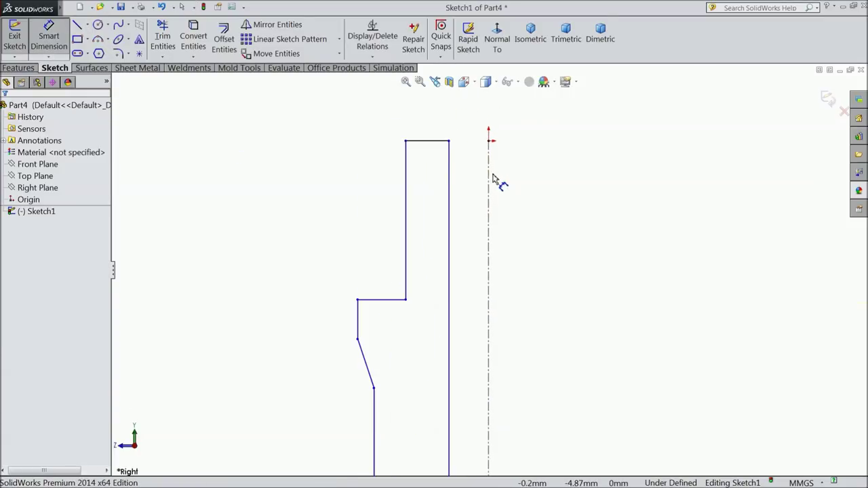
click(448, 161)
click(489, 168)
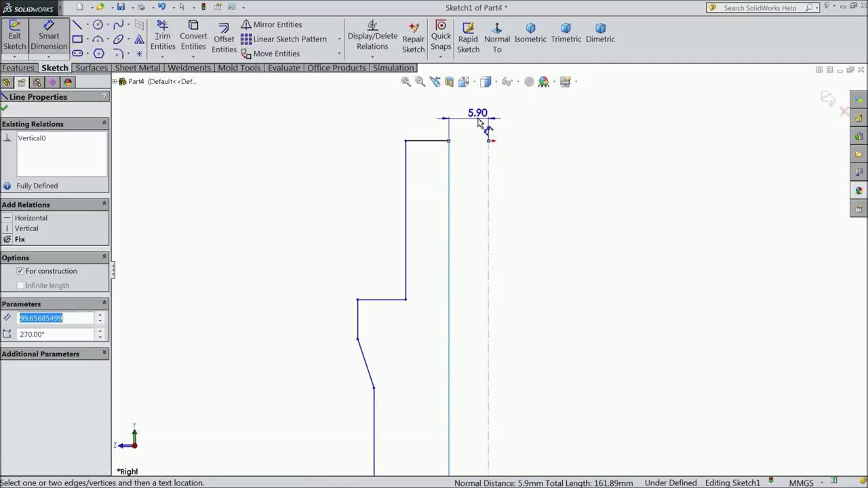
click(478, 122)
text(4.5)
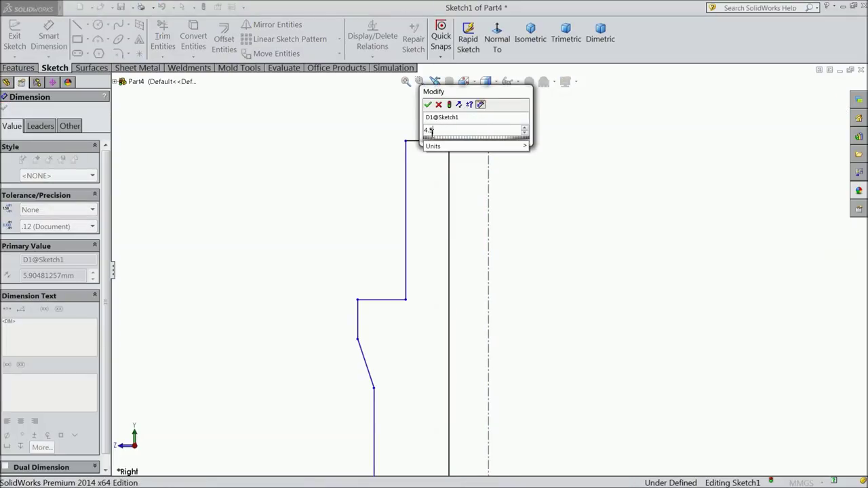
click(428, 105)
click(407, 173)
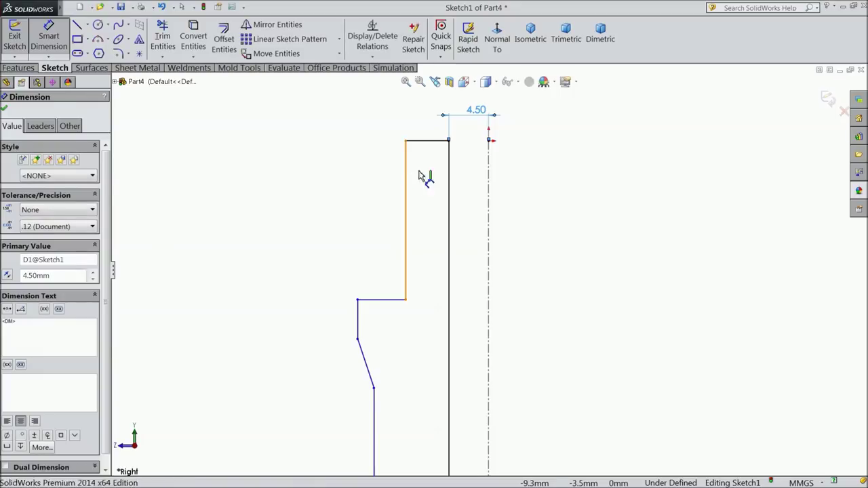
click(461, 150)
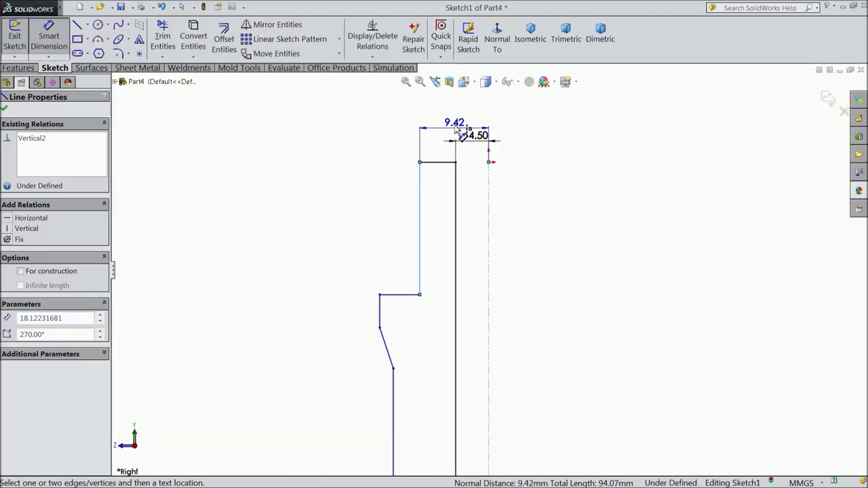
click(456, 119)
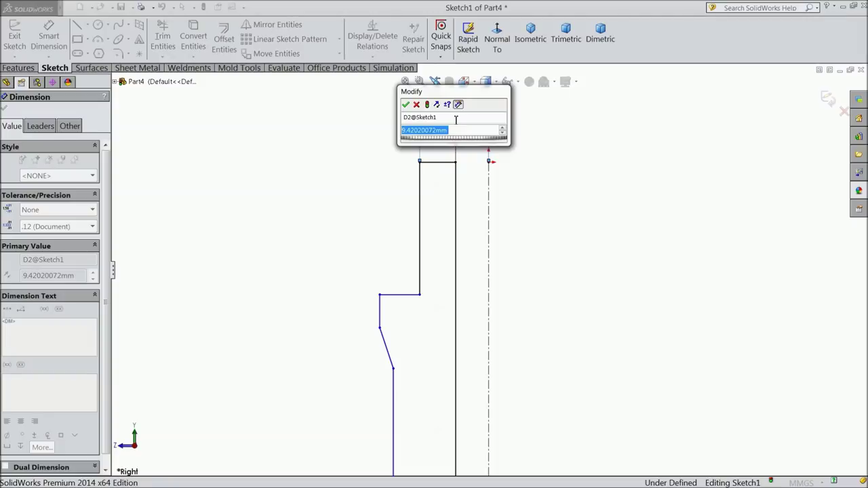
text(8)
click(406, 105)
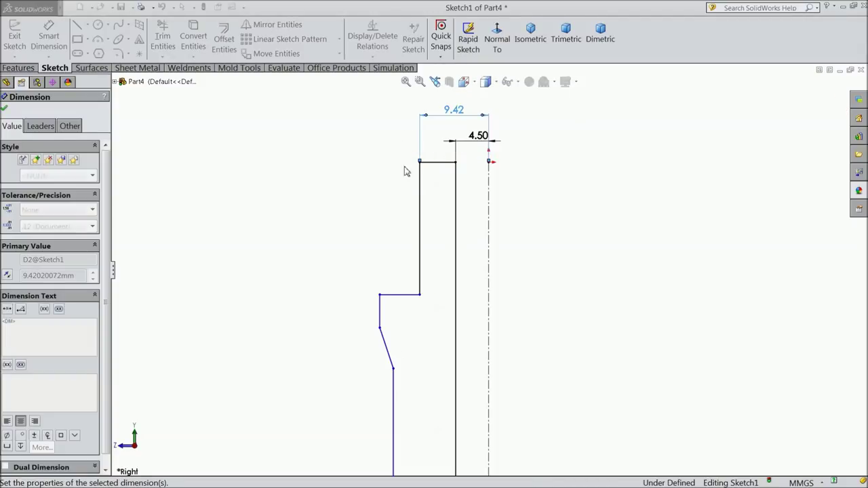
Dimension the outer upper vertical edge to a length of 25 mm.
click(430, 230)
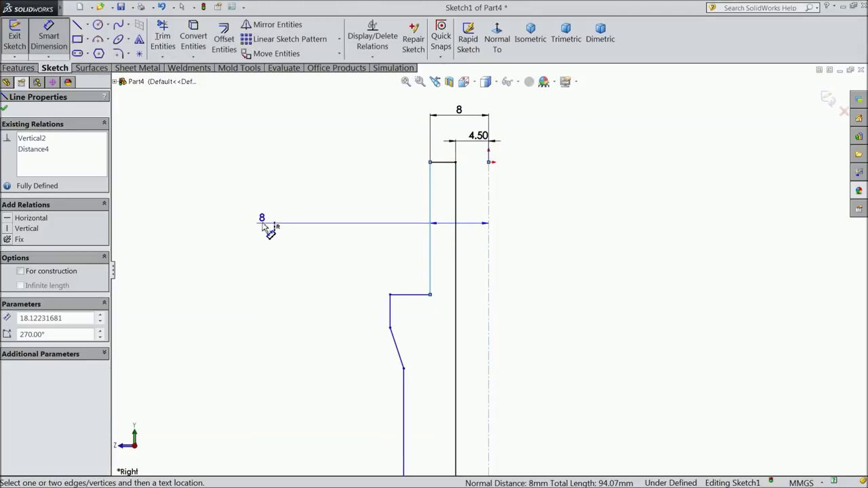
key(Escape)
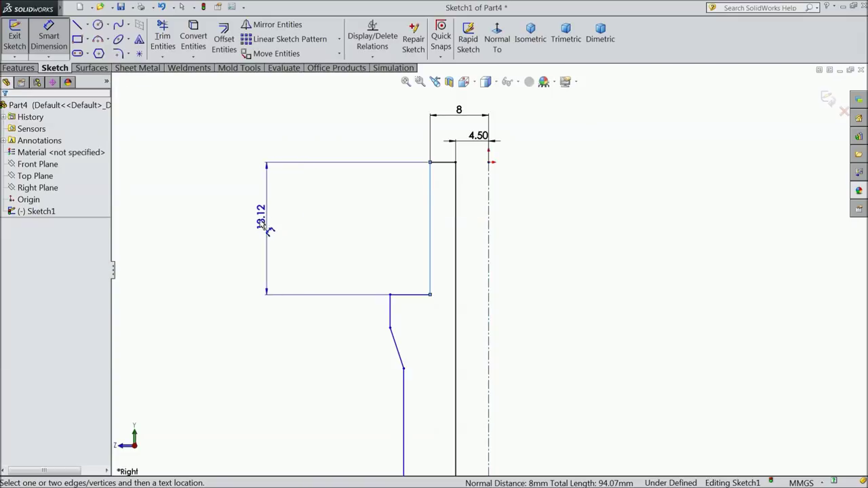
click(254, 222)
text(25)
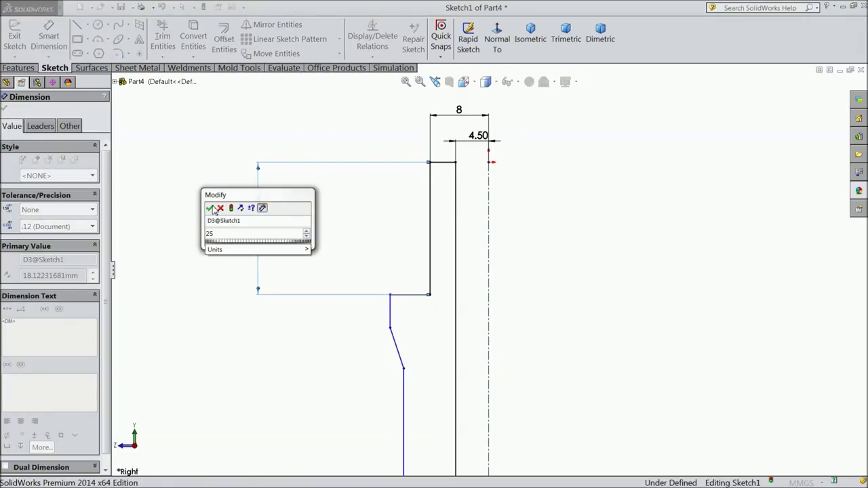
click(210, 208)
Give the short vertical step and the slanted taper each a 5 mm height.
scroll(423, 343, down, 1)
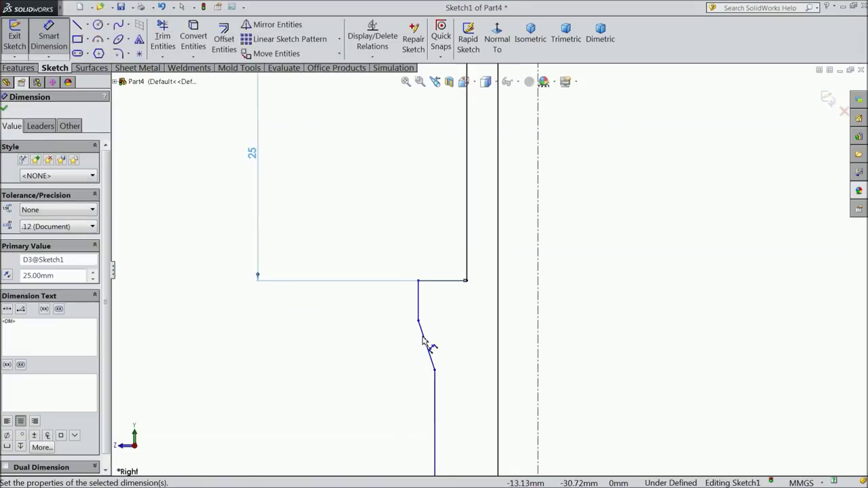
click(418, 306)
click(370, 305)
text(5)
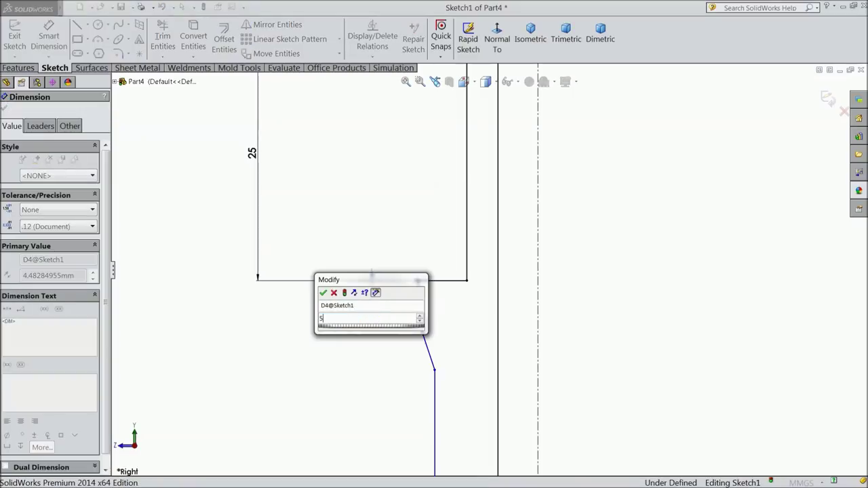
key(Return)
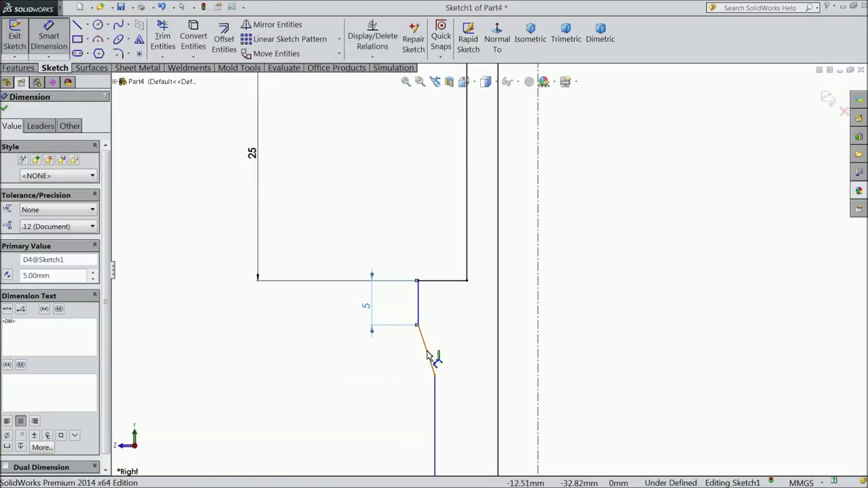
click(430, 357)
click(359, 360)
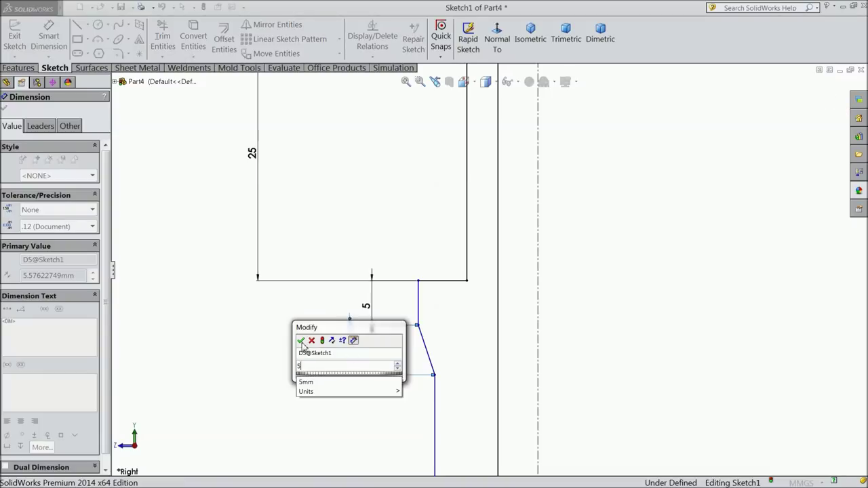
click(303, 341)
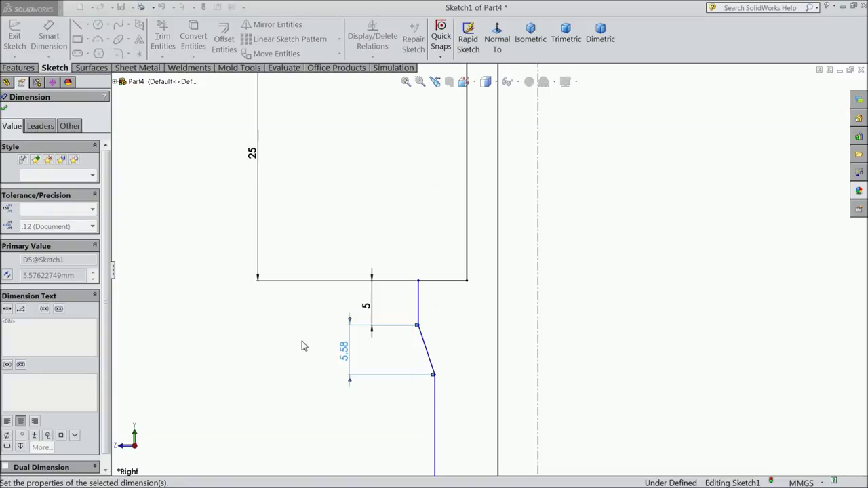
click(424, 313)
click(537, 310)
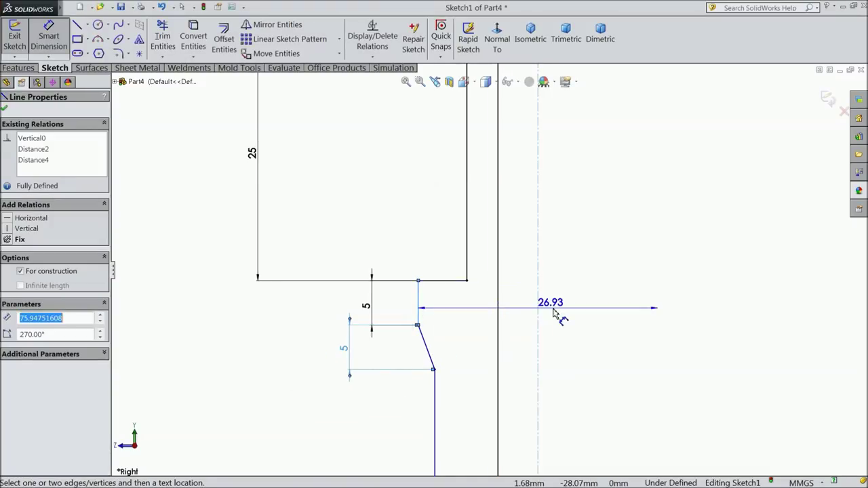
Set the short edge 15 mm and the long lower edge 12.50 mm from the centreline.
click(482, 313)
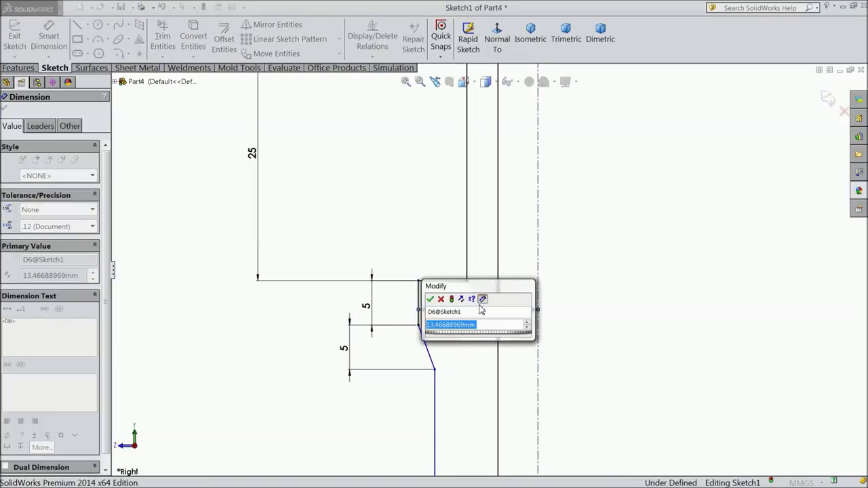
text(15)
click(430, 299)
scroll(468, 393, up, 2)
scroll(488, 397, down, 2)
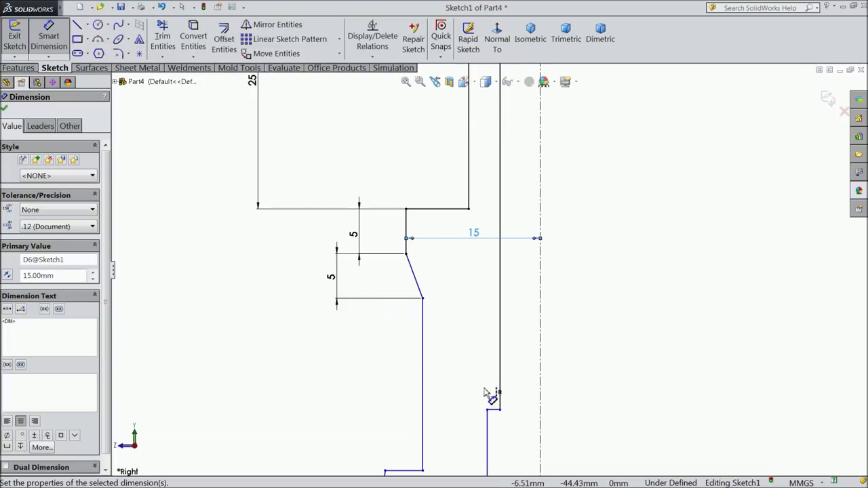
click(423, 344)
click(488, 329)
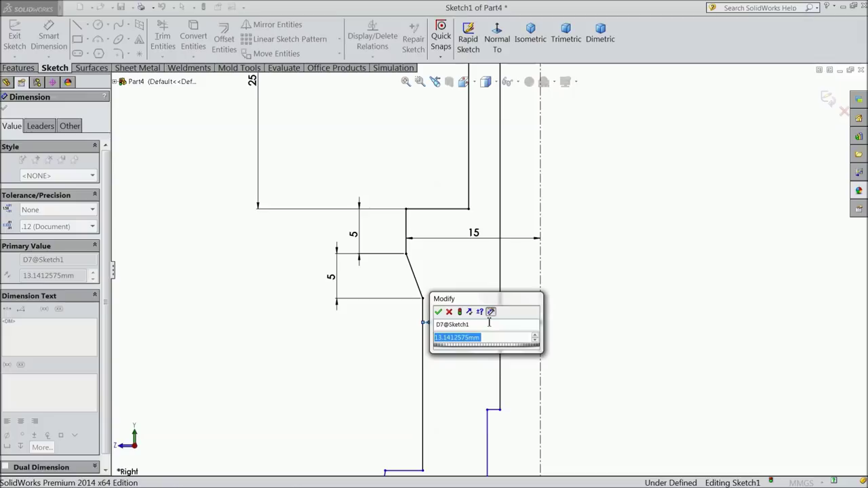
text(12.5)
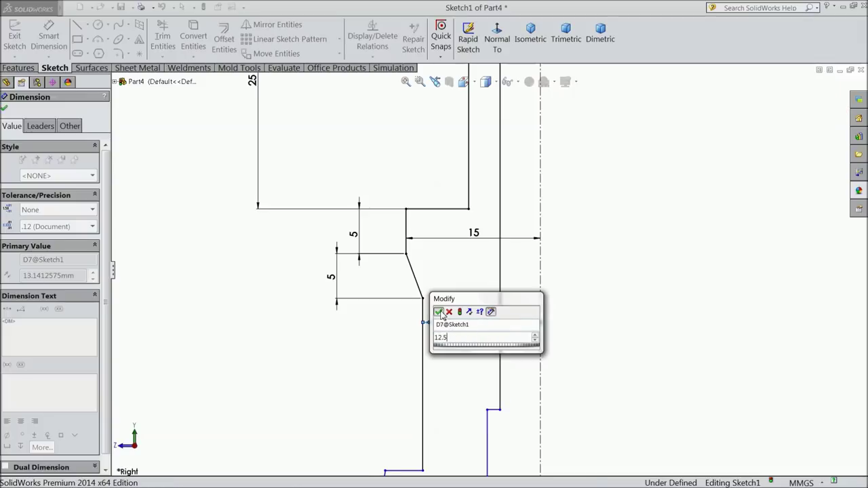
click(438, 311)
Set the lower inner vertical edge 8 mm from the centreline.
scroll(440, 327, up, 4)
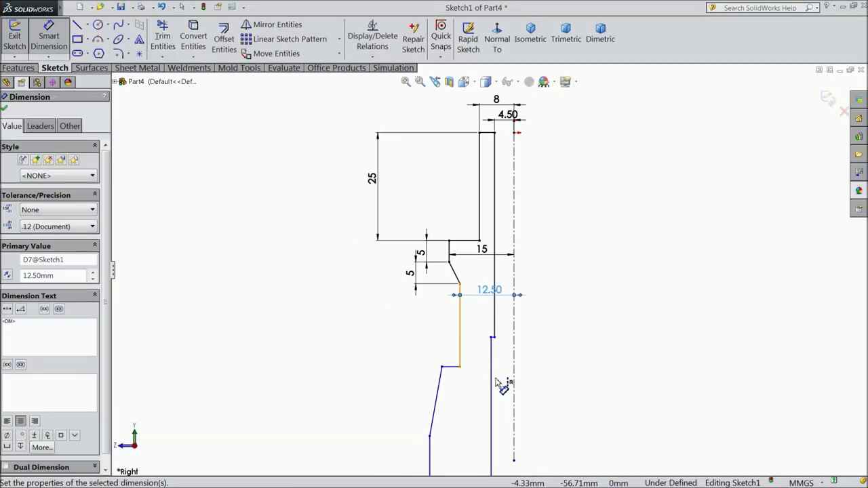
scroll(503, 389, down, 3)
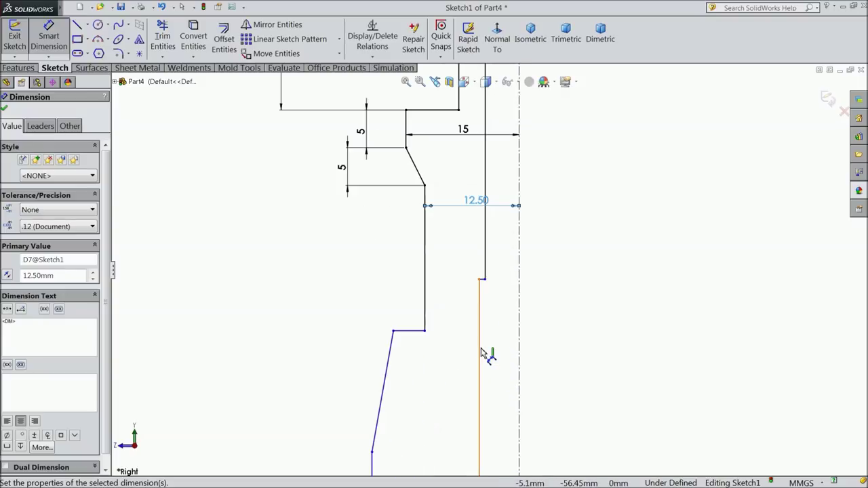
click(483, 354)
click(519, 352)
click(502, 348)
text(8)
click(452, 336)
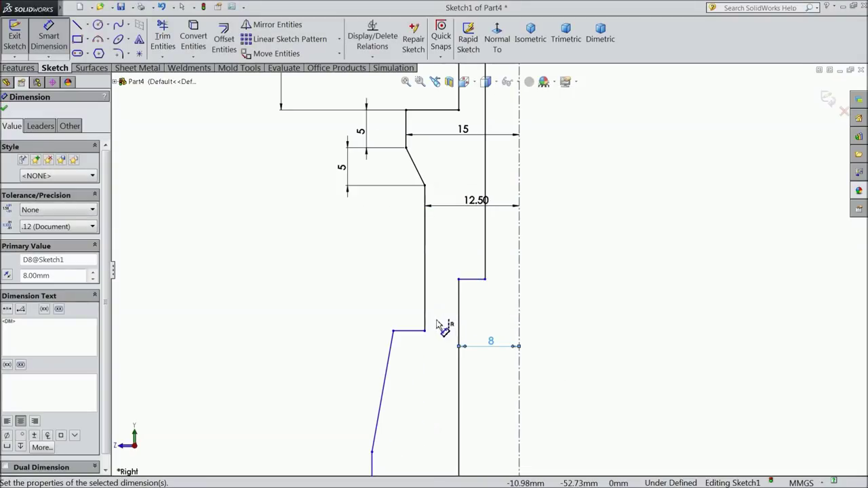
click(5, 111)
scroll(284, 273, up, 2)
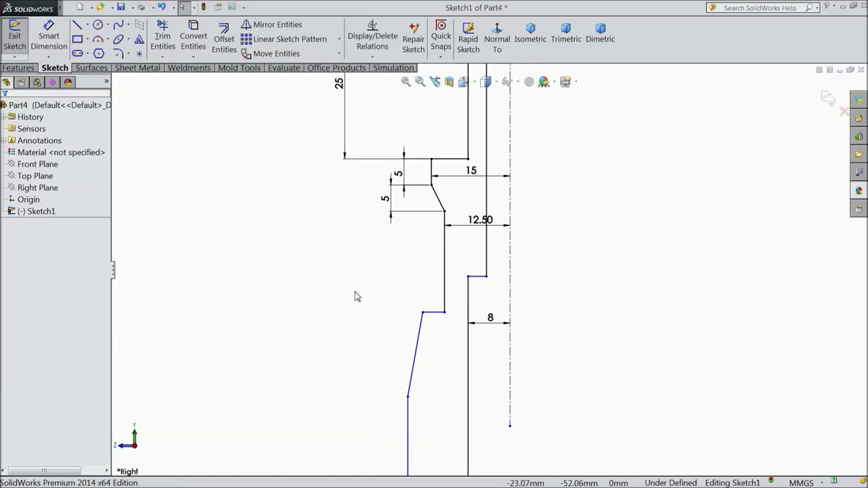
Make the two ledge lines collinear and the two step endpoints vertically aligned.
click(438, 315)
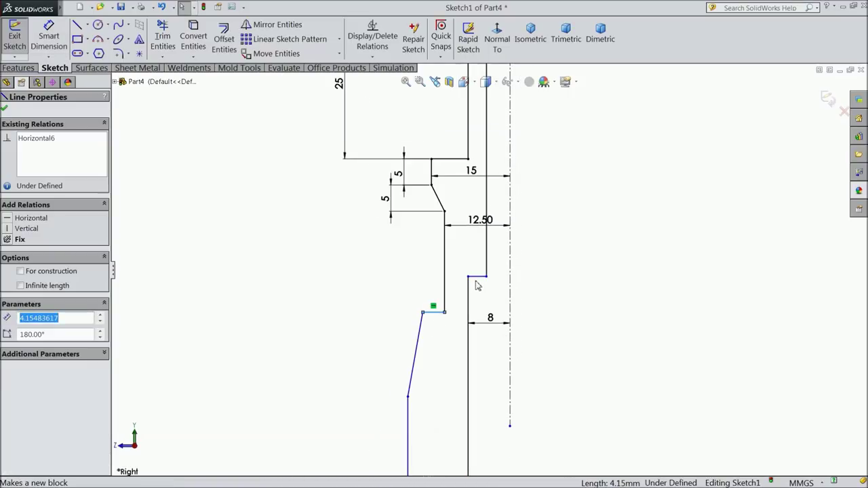
ctrl+click(477, 278)
click(516, 251)
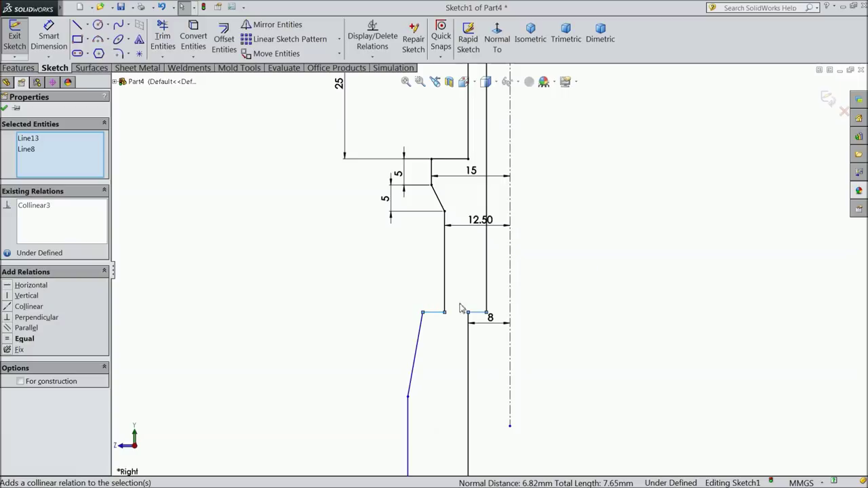
click(431, 185)
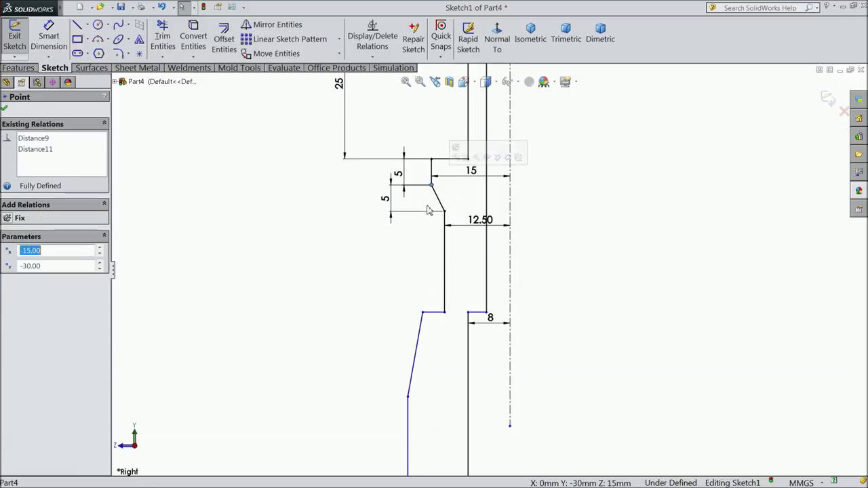
ctrl+click(423, 314)
click(458, 279)
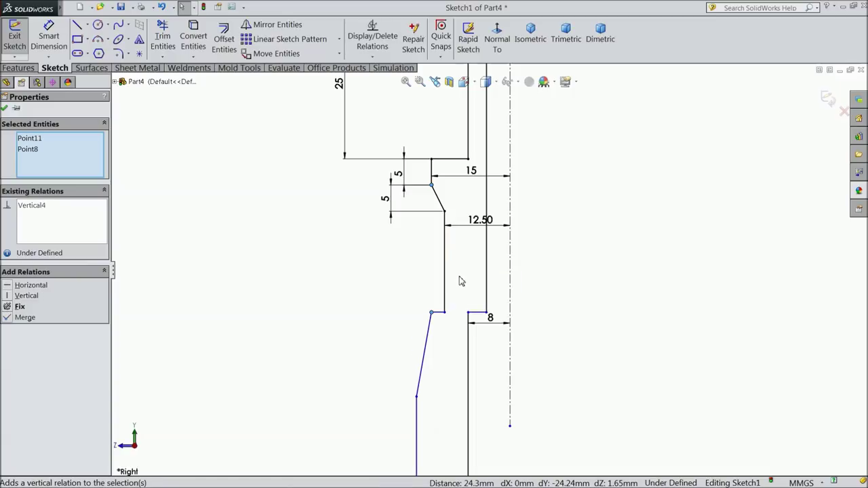
key(z)
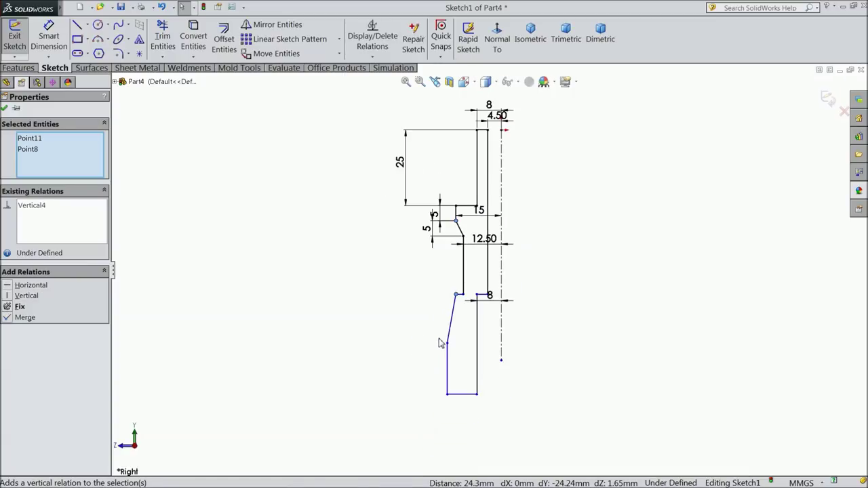
click(5, 109)
click(48, 37)
scroll(487, 298, down, 2)
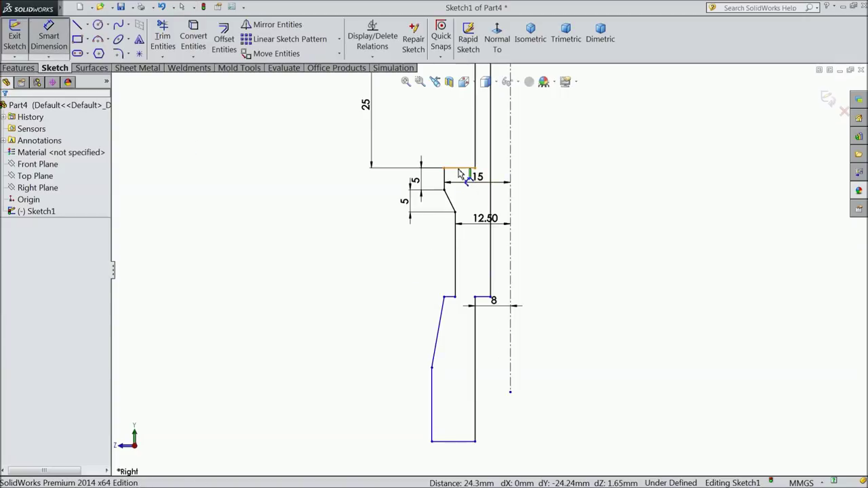
Dimension the overall profile height from top to bottom line as 110 mm.
click(459, 171)
click(455, 442)
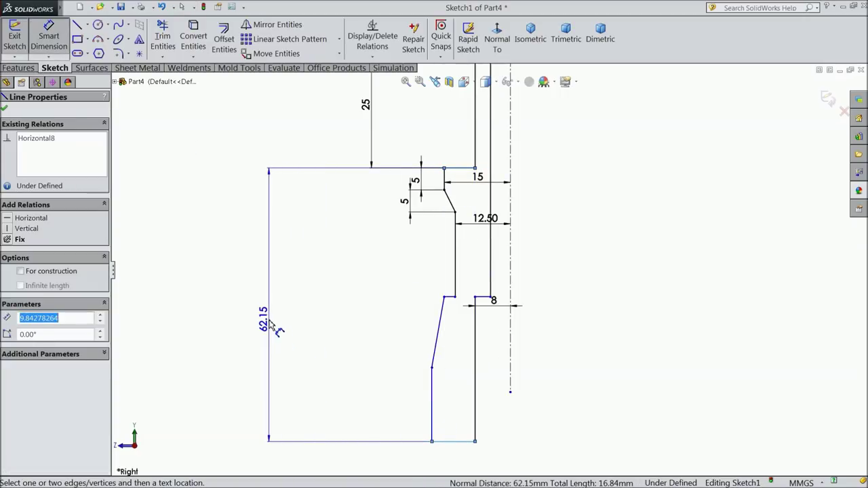
click(269, 321)
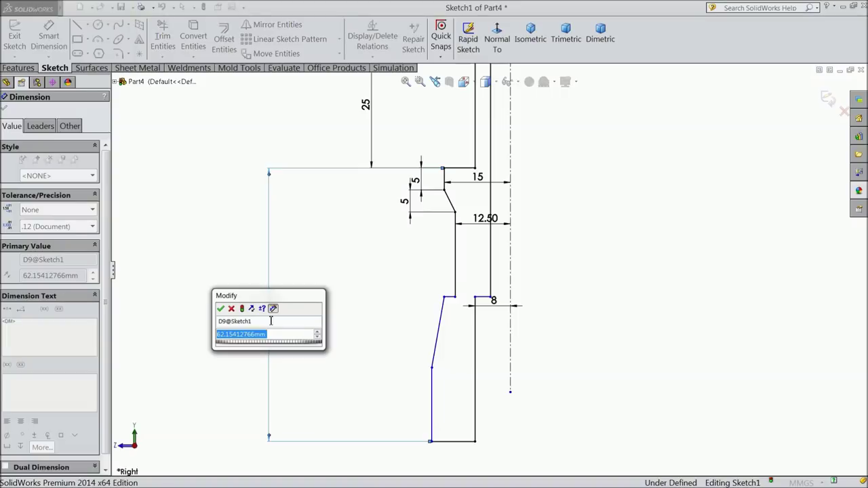
text(110)
click(220, 309)
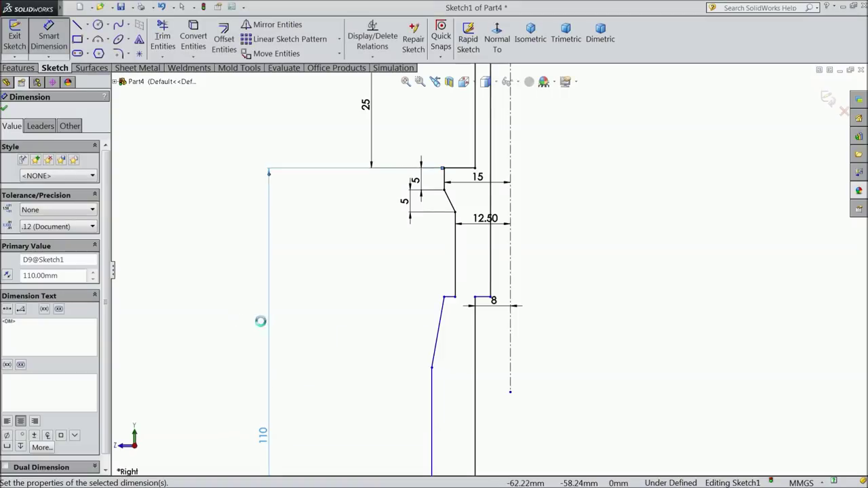
key(f)
scroll(511, 360, down, 2)
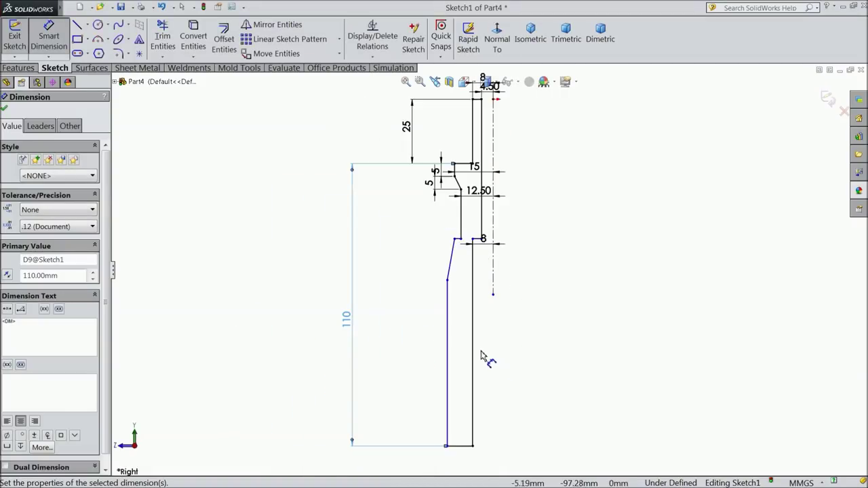
scroll(490, 358, down, 3)
Dimension the sloped line's height as 23 mm and the ledge-to-bottom height as 73 mm.
click(439, 264)
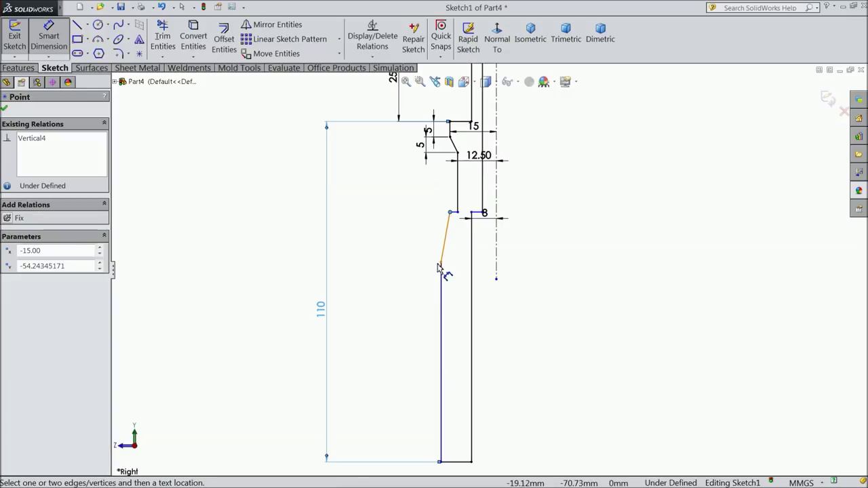
click(449, 212)
click(408, 257)
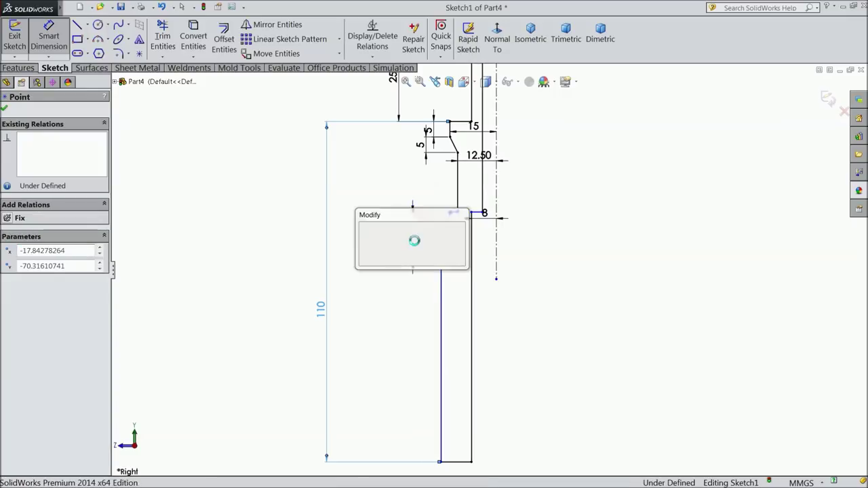
text(23)
click(364, 229)
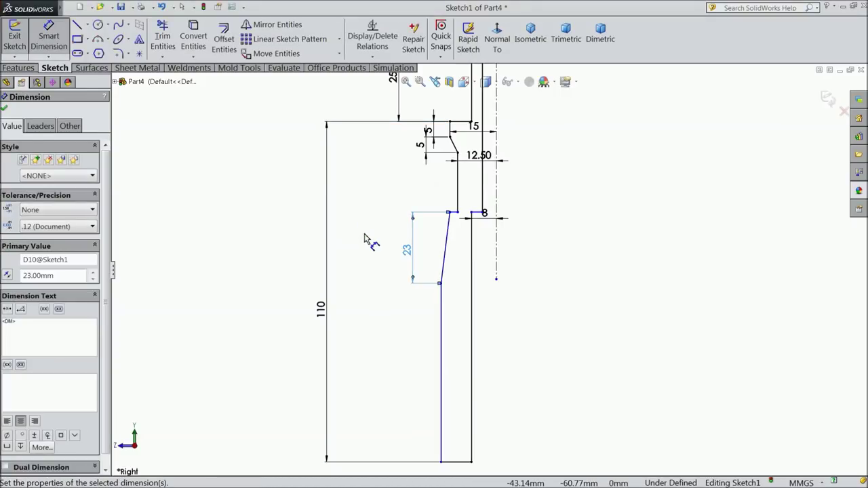
click(453, 213)
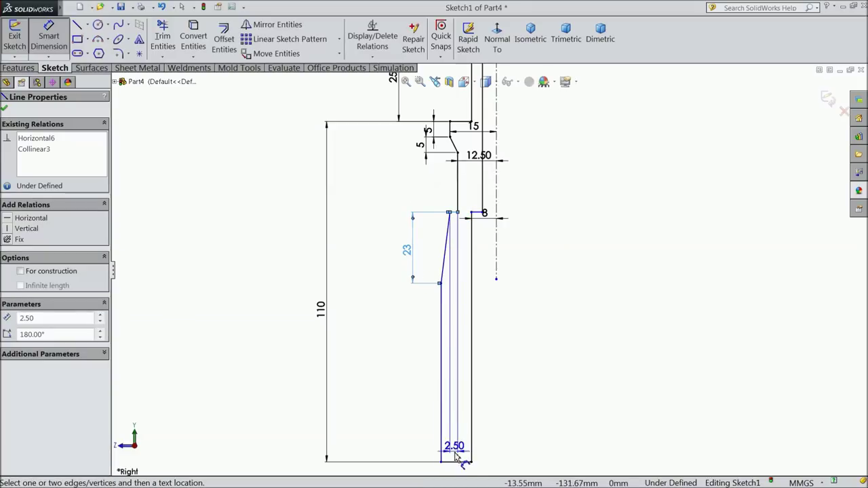
click(454, 461)
click(361, 348)
text(73)
click(310, 334)
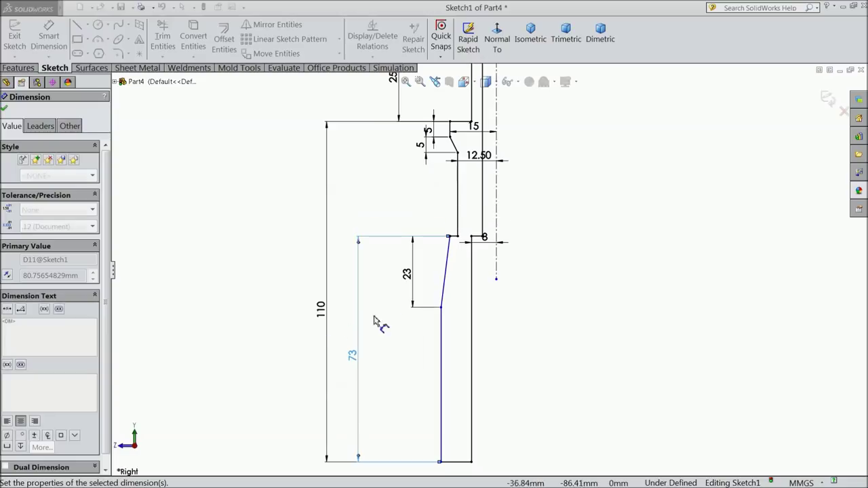
Change the sloped line's height dimension from 23 to 25 mm.
double_click(410, 278)
text(25)
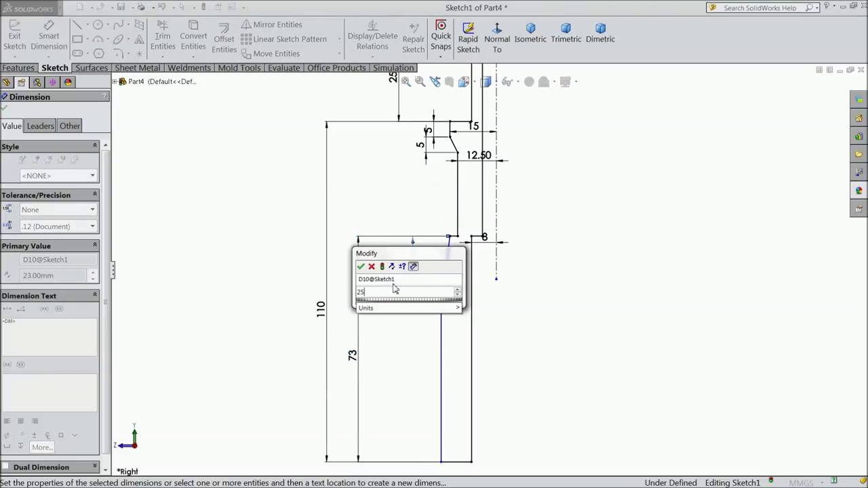
key(Return)
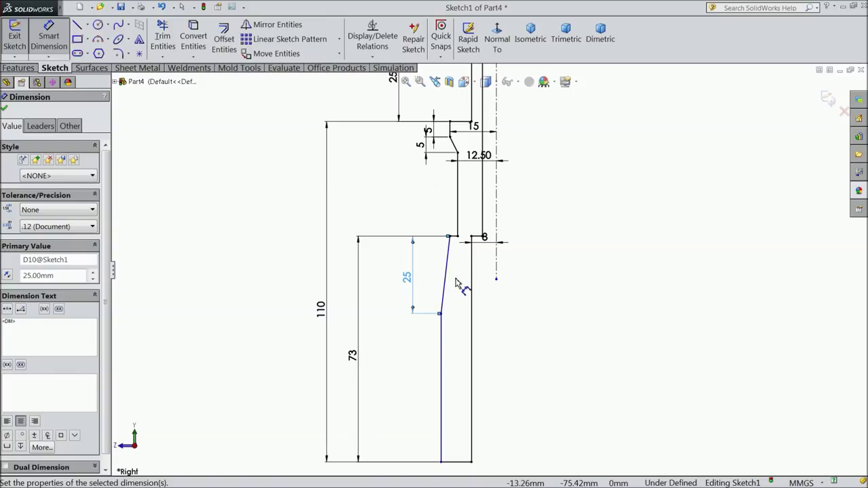
Set the inner vertical construction line 17.50 mm from the centre axis.
scroll(458, 286, down, 1)
scroll(469, 413, down, 1)
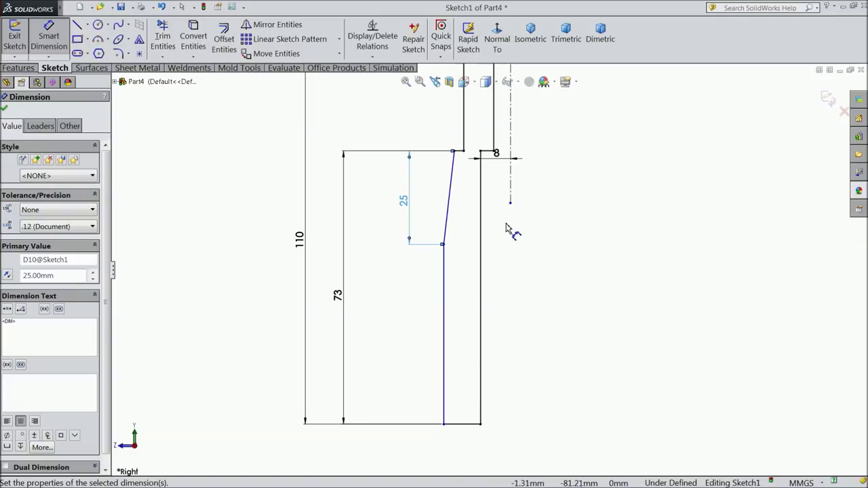
click(444, 377)
click(510, 198)
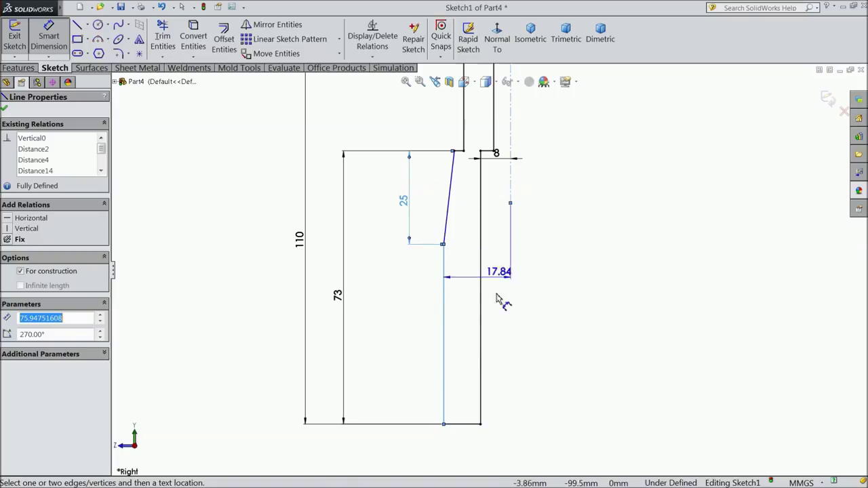
click(477, 364)
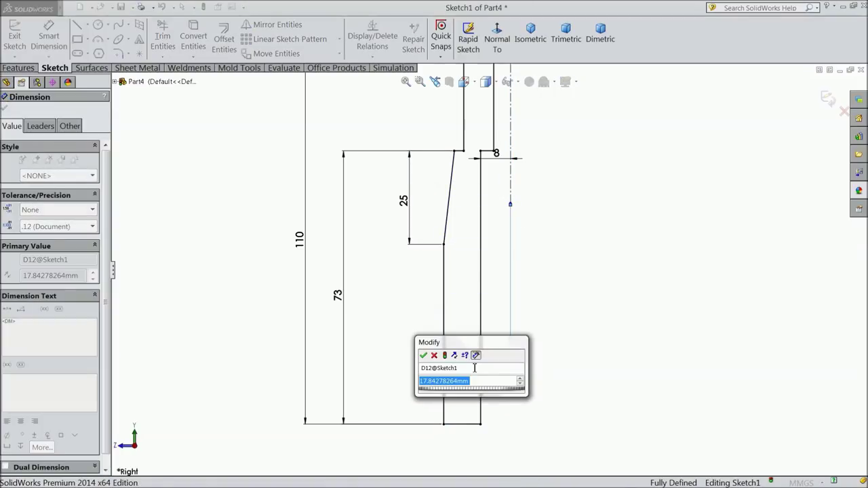
text(17.5)
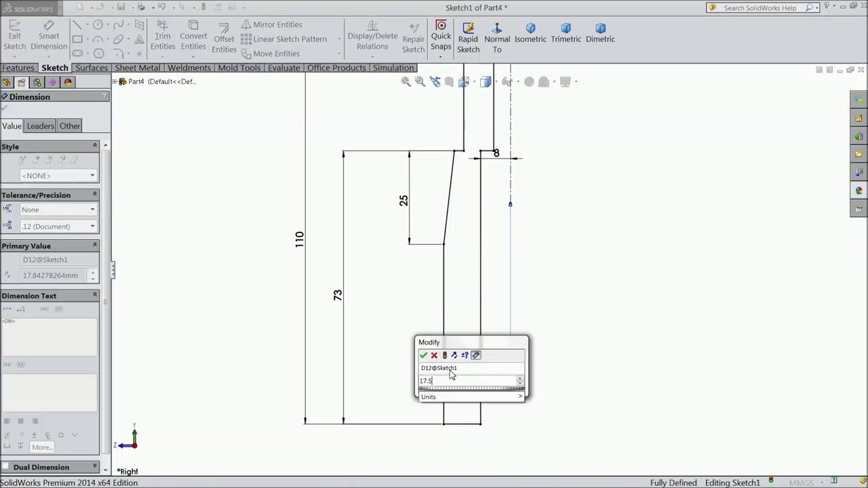
click(423, 355)
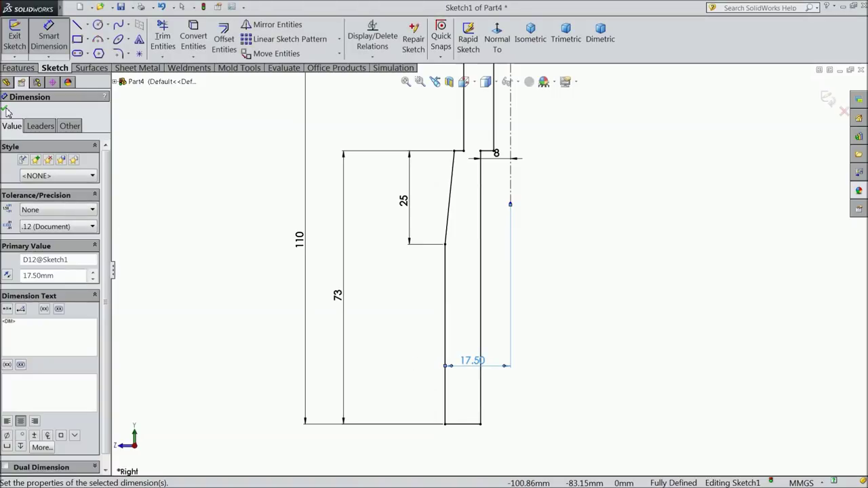
key(Escape)
scroll(407, 265, up, 1)
scroll(407, 265, up, 1)
scroll(407, 264, up, 2)
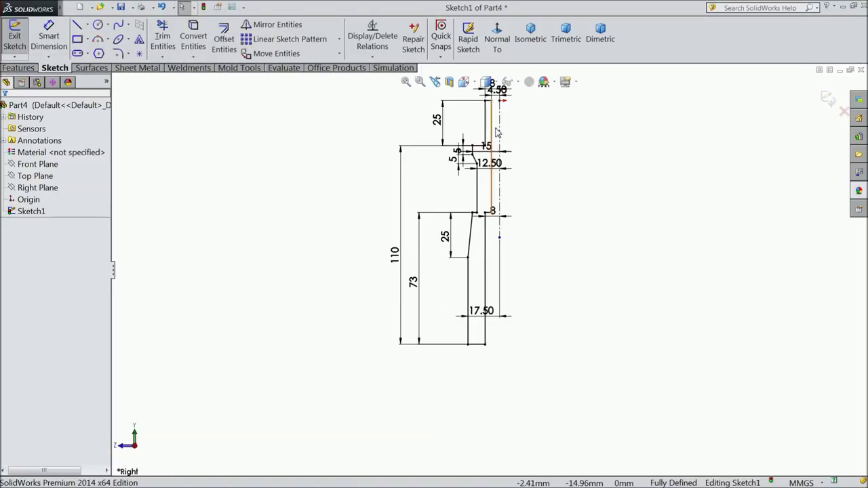
scroll(429, 188, down, 2)
Round the corner above the tapered section with a 2.40 mm sketch fillet.
click(119, 53)
scroll(479, 257, down, 3)
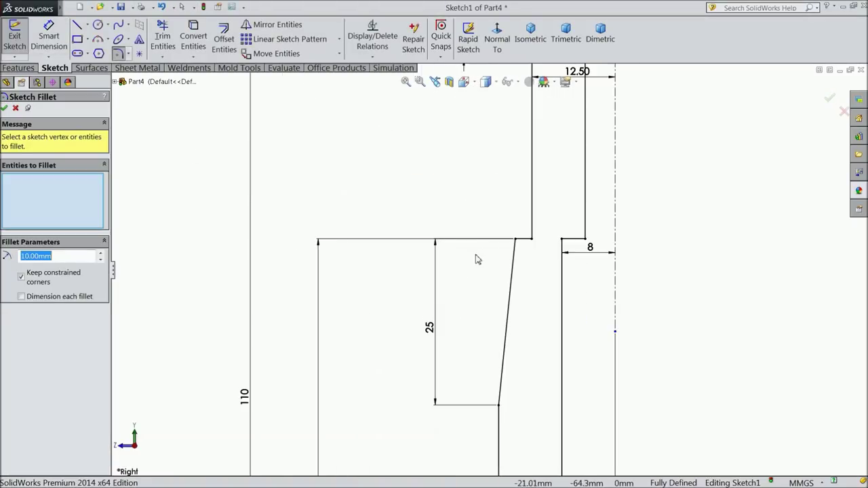
scroll(477, 263, down, 3)
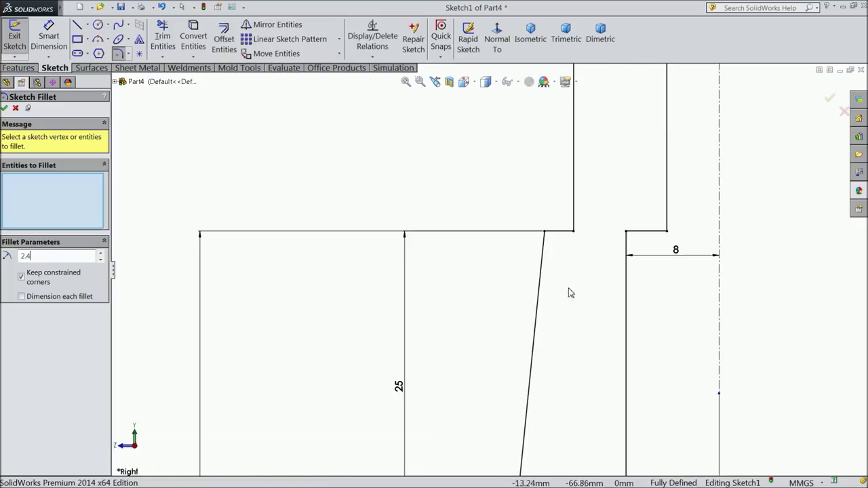
scroll(569, 293, down, 2)
click(558, 218)
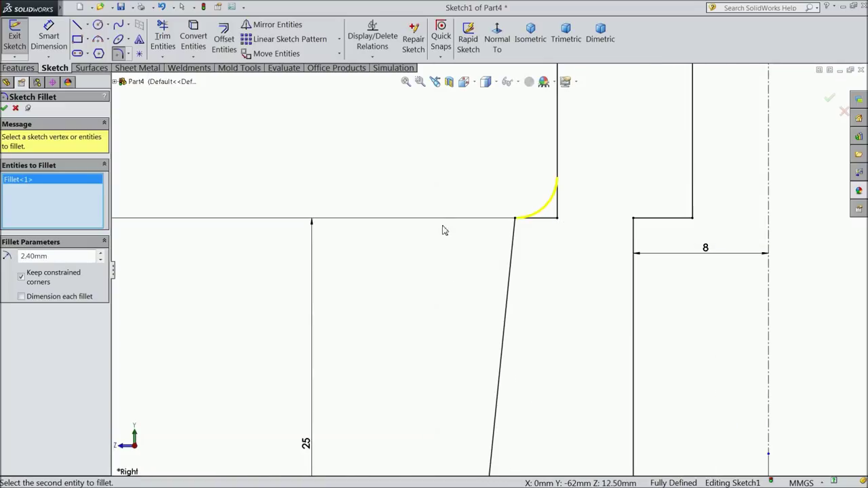
click(4, 109)
scroll(337, 237, up, 3)
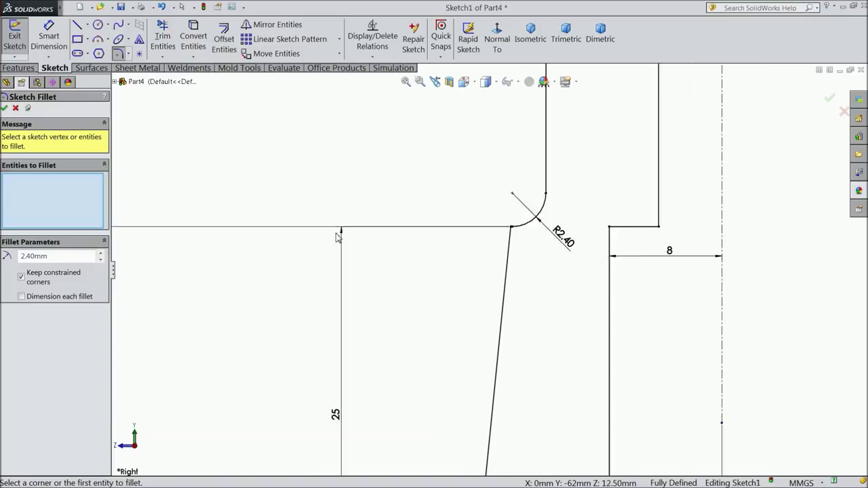
scroll(352, 264, up, 2)
scroll(542, 349, down, 2)
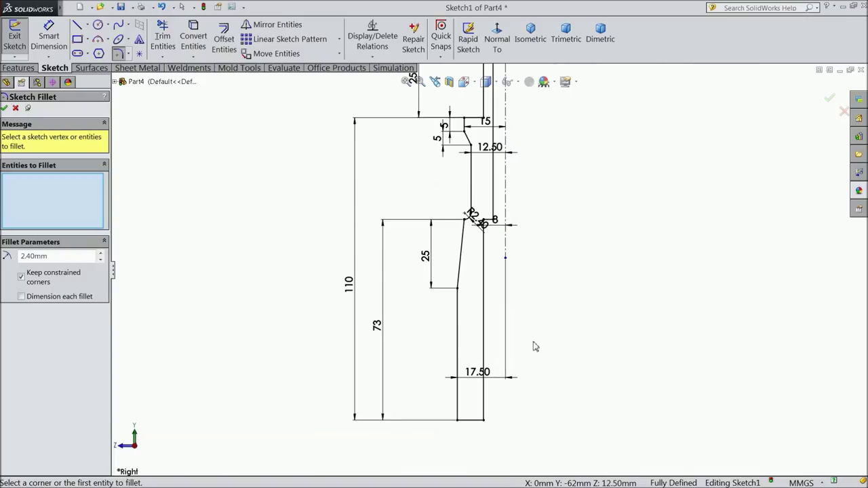
click(4, 108)
Revolve the profile 360° into the solid Revolve1.
click(19, 68)
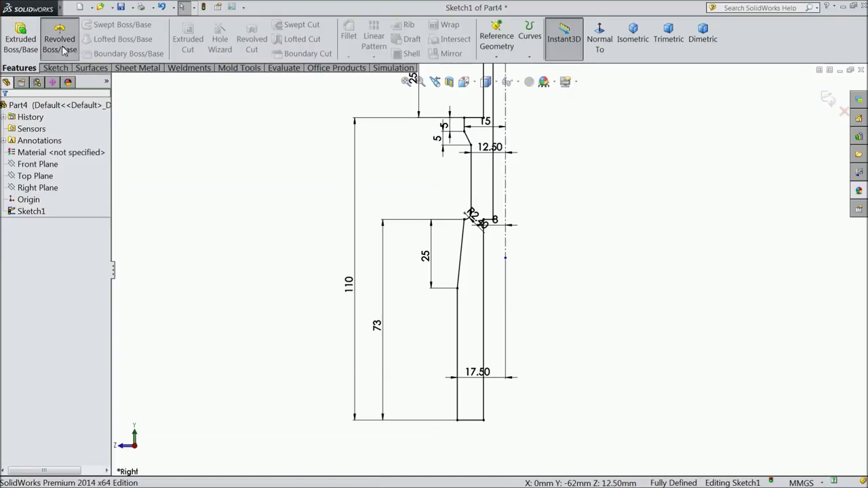
click(59, 42)
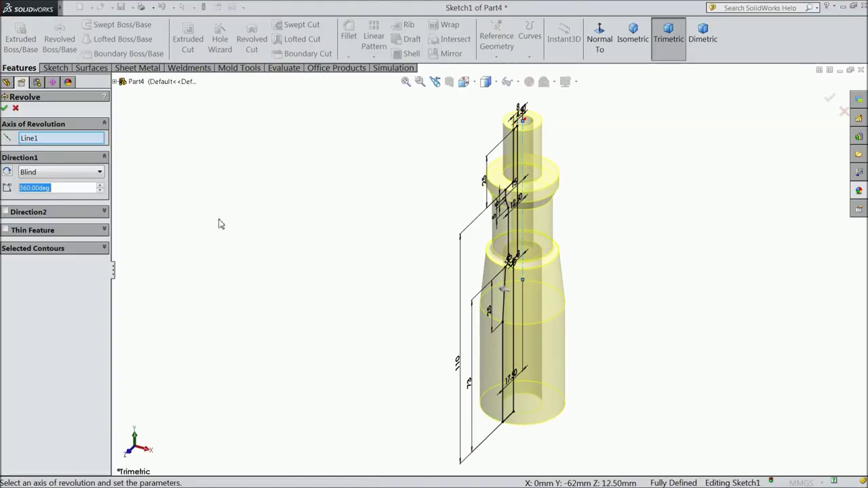
click(5, 108)
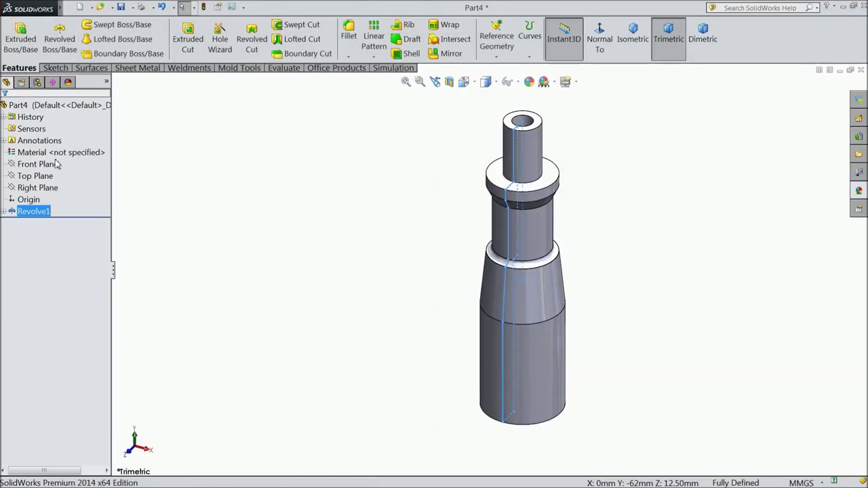
click(859, 193)
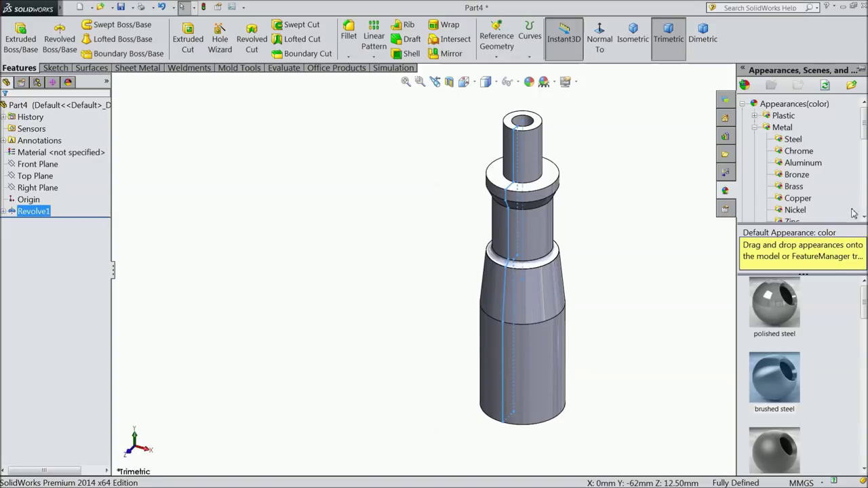
Apply the polished beech 2d wood appearance from Organic > Wood to the part.
scroll(779, 142, down, 4)
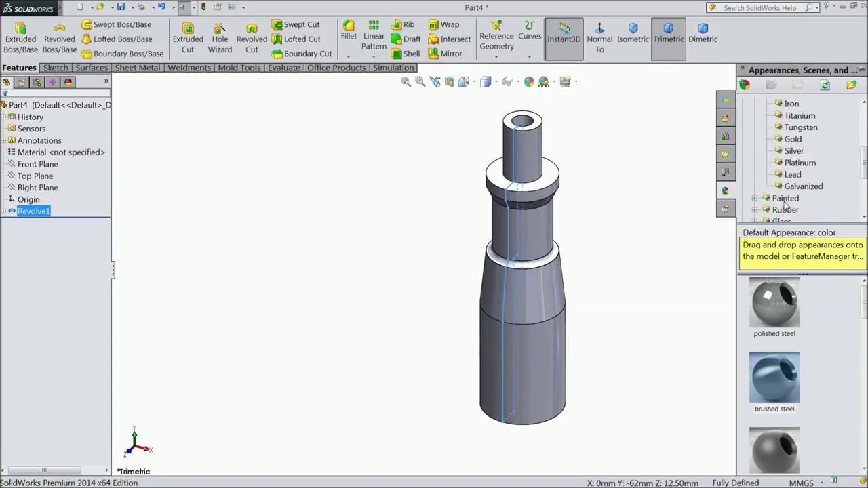
scroll(784, 205, down, 3)
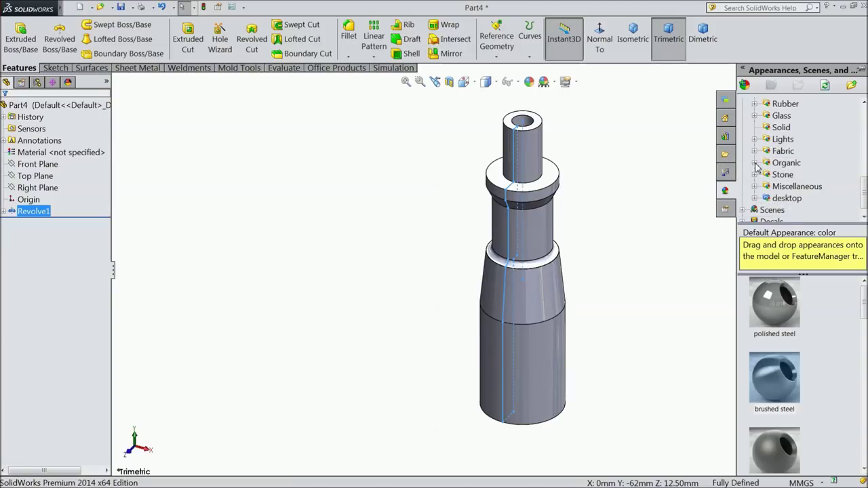
click(756, 163)
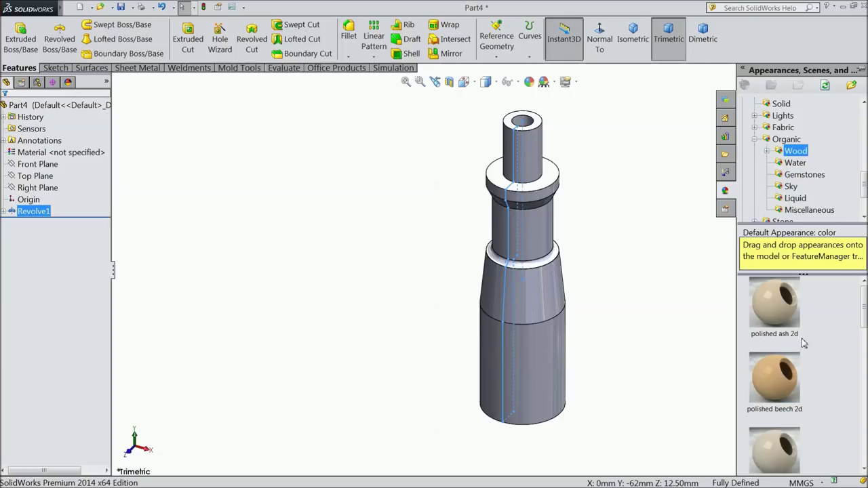
double_click(781, 388)
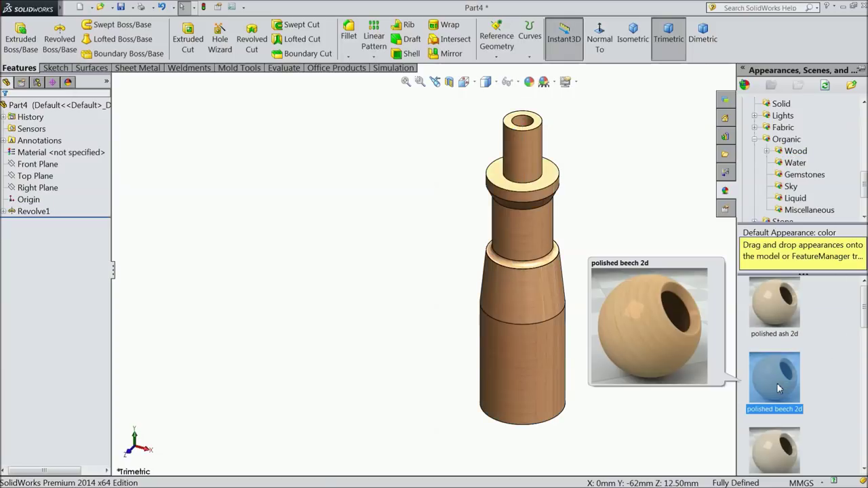
click(767, 323)
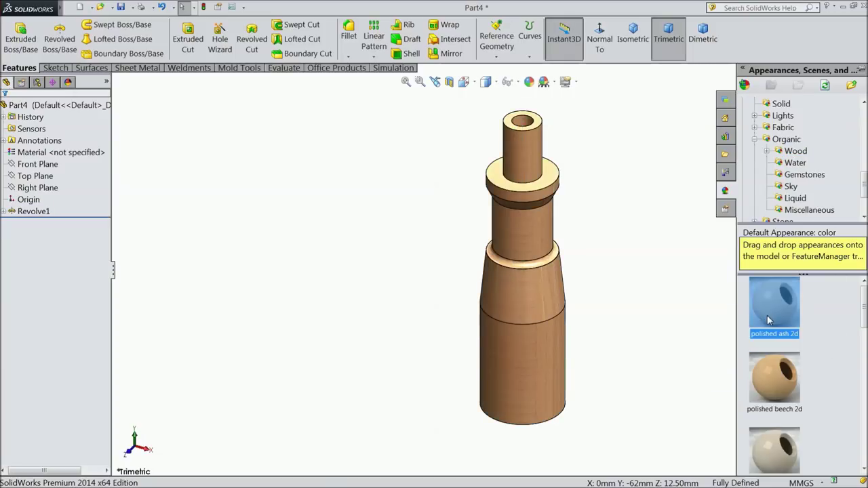
Orbit the part round to look straight at its bored end face.
mouse_move(647, 363)
middle_down()
mouse_move(556, 330)
mouse_move(562, 290)
middle_up()
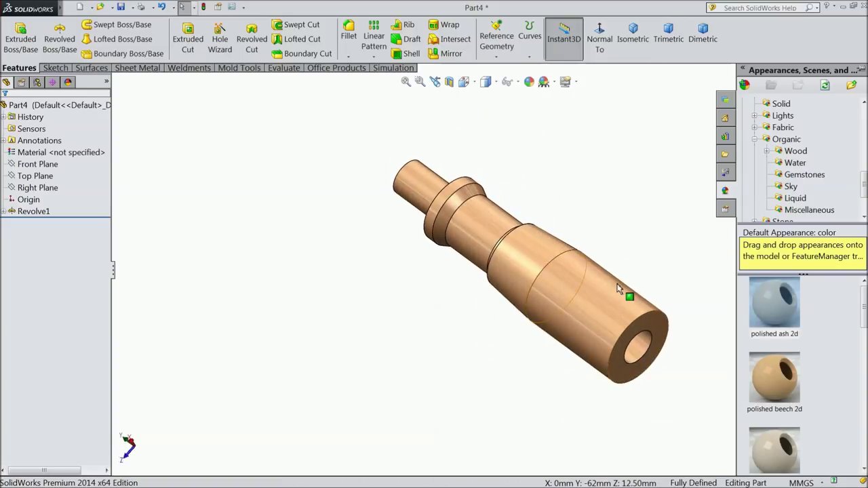
scroll(626, 294, down, 3)
mouse_move(685, 290)
middle_down()
mouse_move(662, 223)
mouse_move(622, 199)
mouse_move(631, 196)
mouse_move(734, 269)
mouse_move(751, 314)
middle_up()
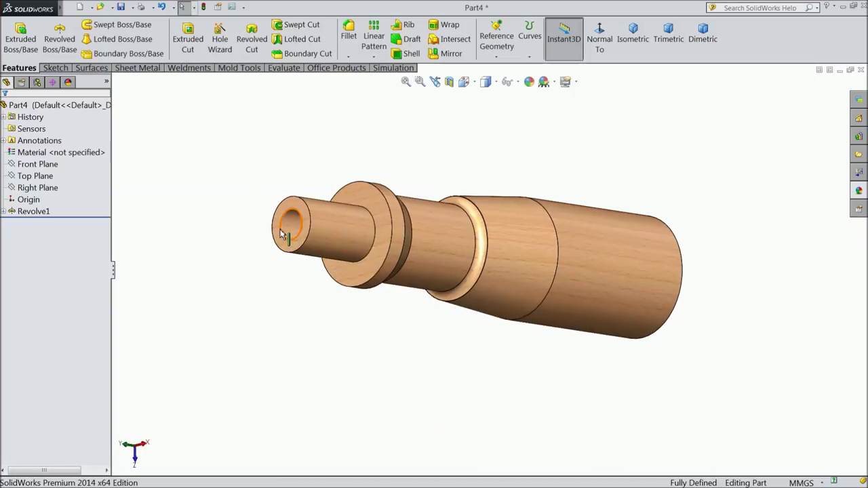
mouse_move(433, 325)
middle_down()
mouse_move(366, 343)
mouse_move(359, 327)
middle_up()
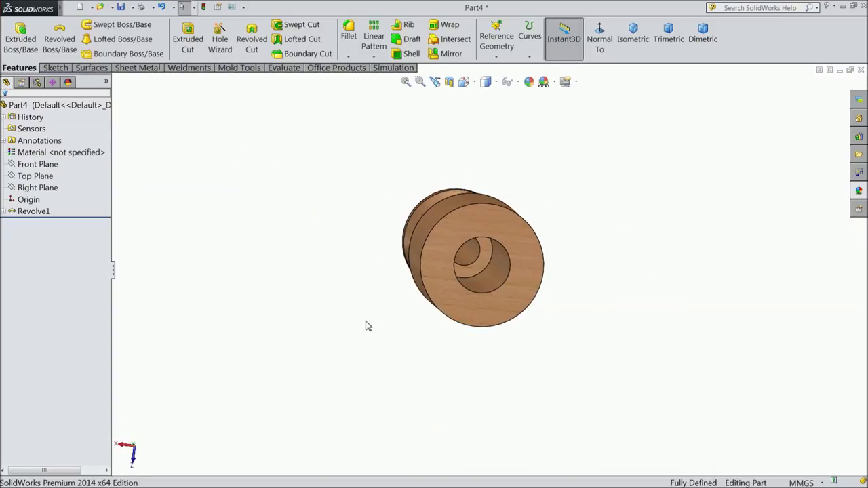
scroll(358, 328, down, 3)
middle_drag(477, 269, 481, 280)
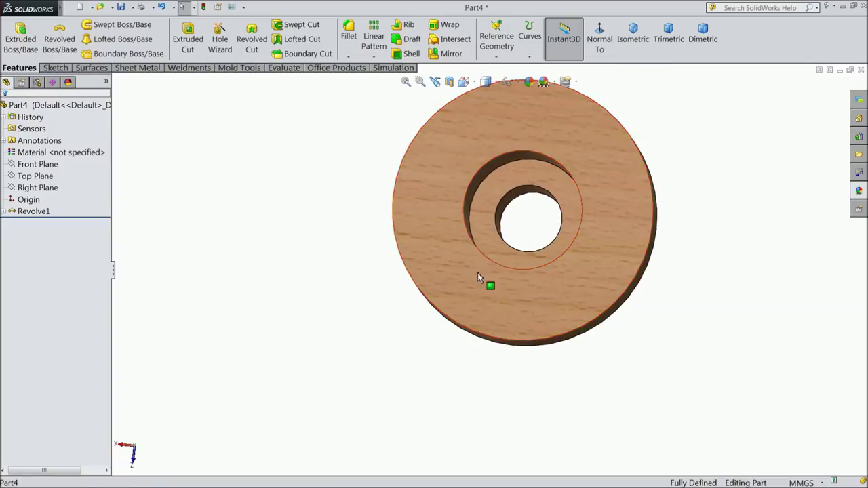
Sketch on the bore's ring face and convert the inner circular edge into the sketch.
scroll(491, 246, down, 2)
click(490, 245)
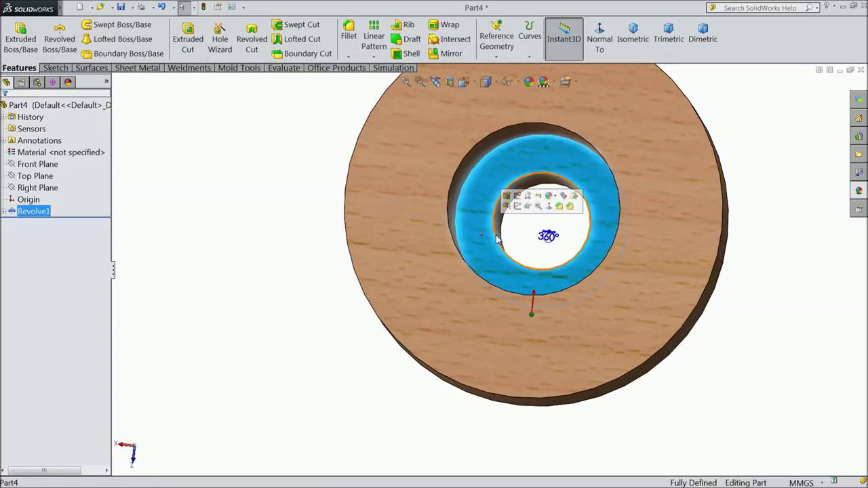
click(519, 209)
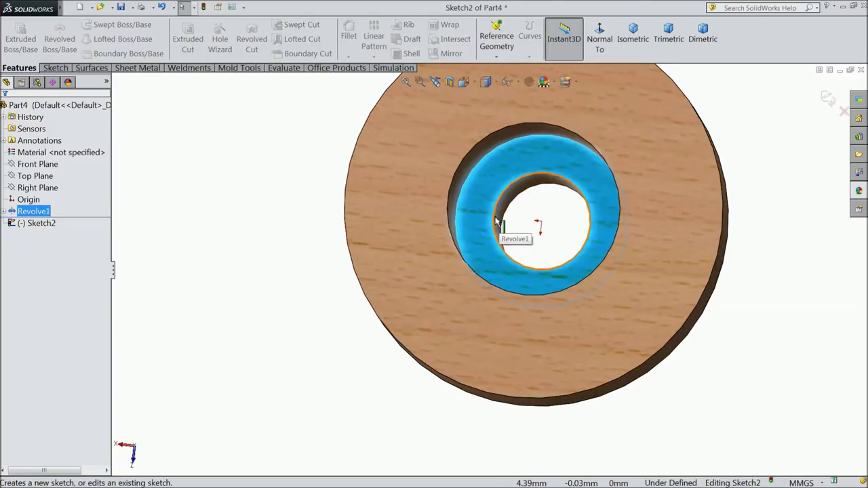
click(501, 227)
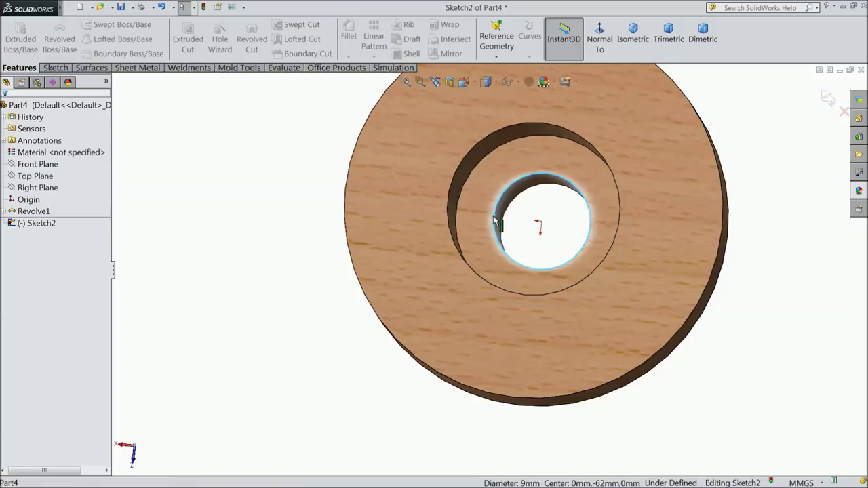
click(55, 68)
click(193, 39)
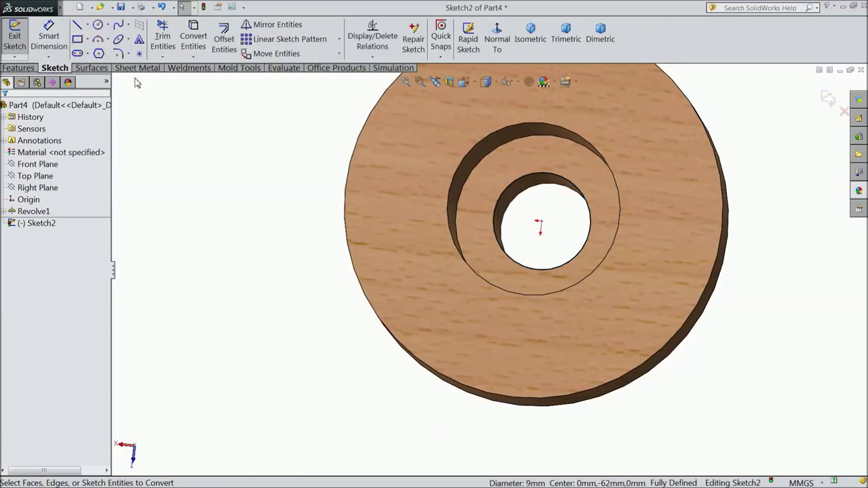
Create Helix/Spiral1 on that circle: 3 mm pitch, reversed, 22 clockwise revolutions.
click(26, 71)
click(529, 37)
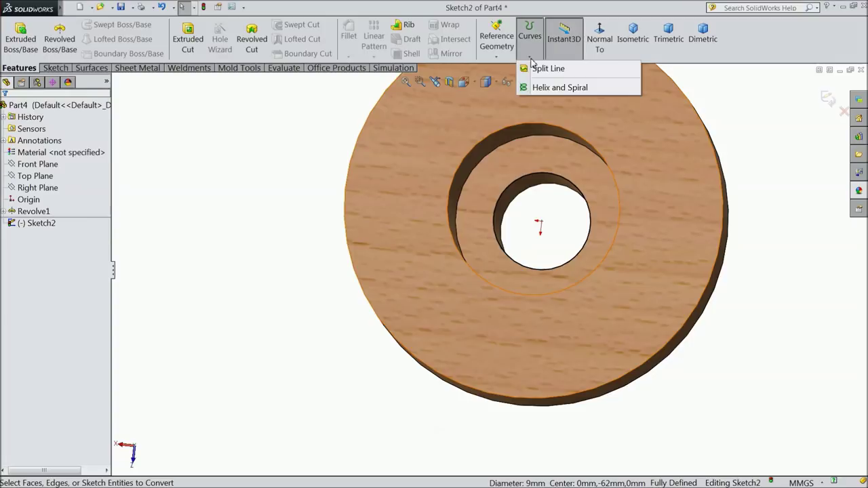
click(552, 88)
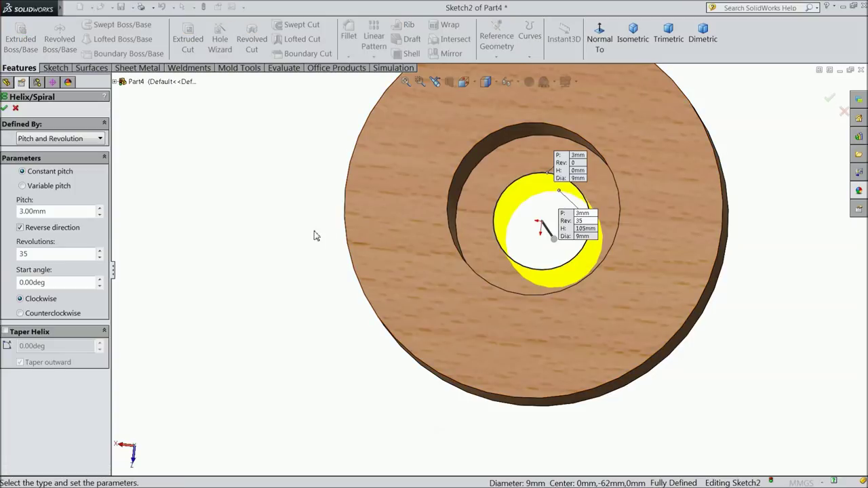
key(ctrl+7)
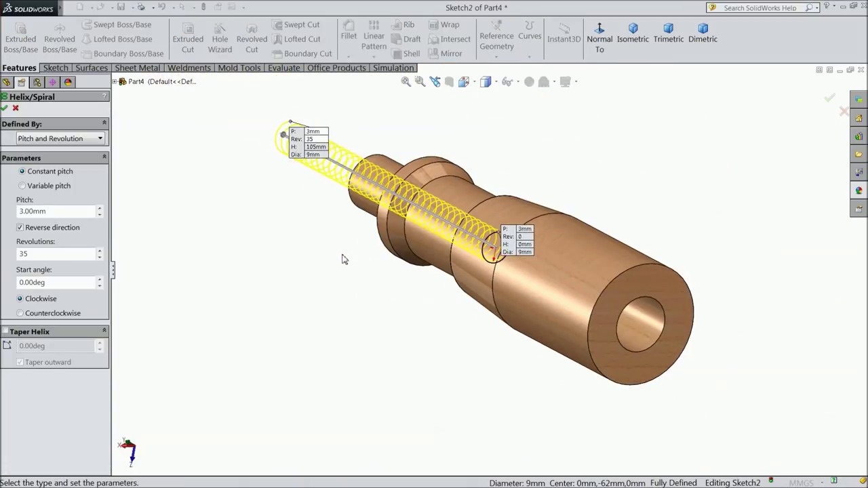
scroll(486, 263, down, 3)
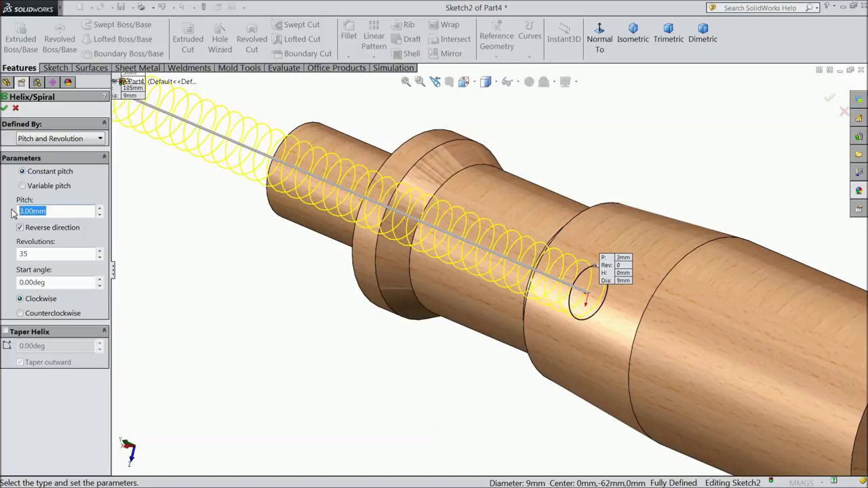
double_click(19, 255)
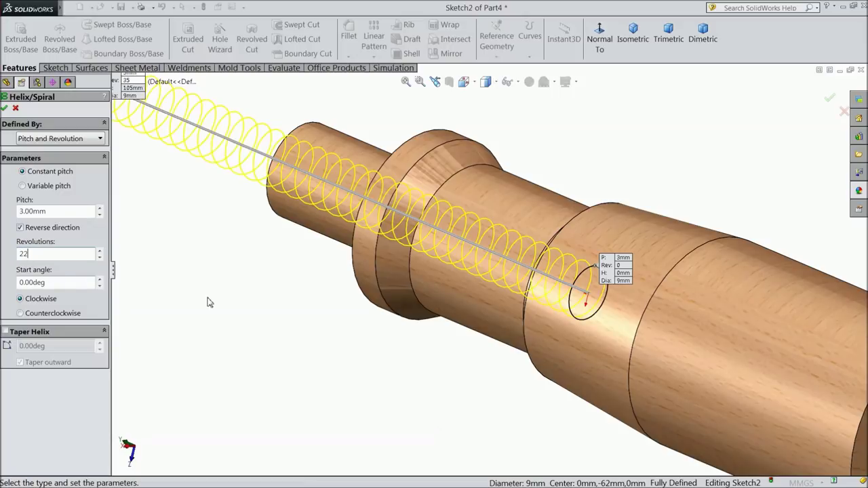
key(Return)
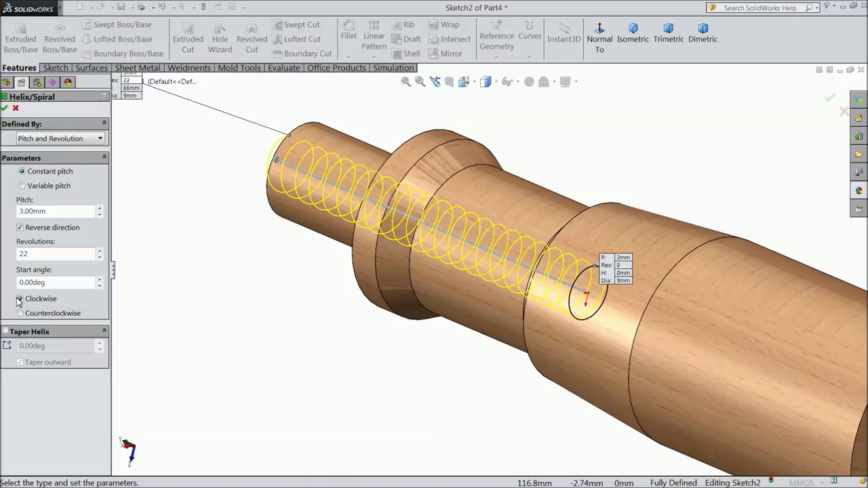
click(5, 108)
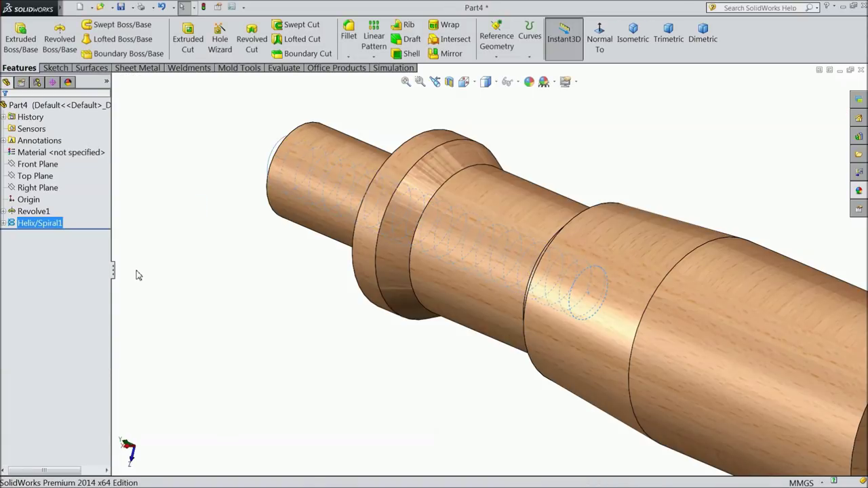
Apply a section view cutting the part along the Right Plane.
click(37, 188)
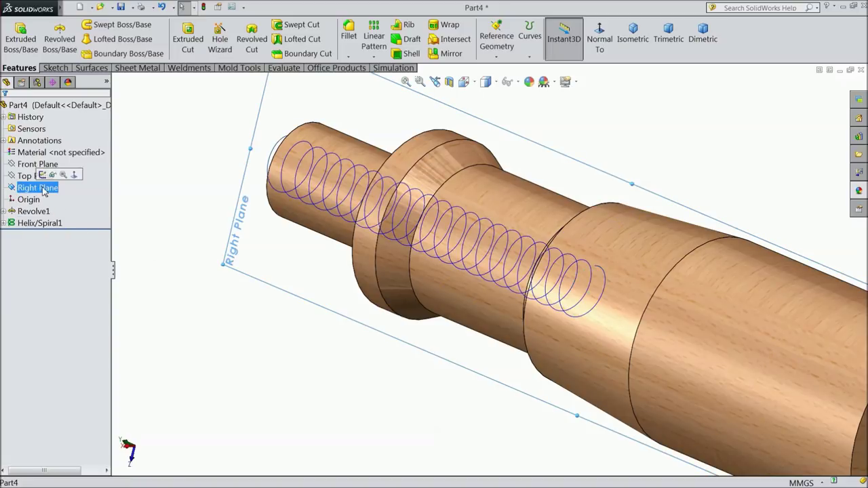
click(449, 81)
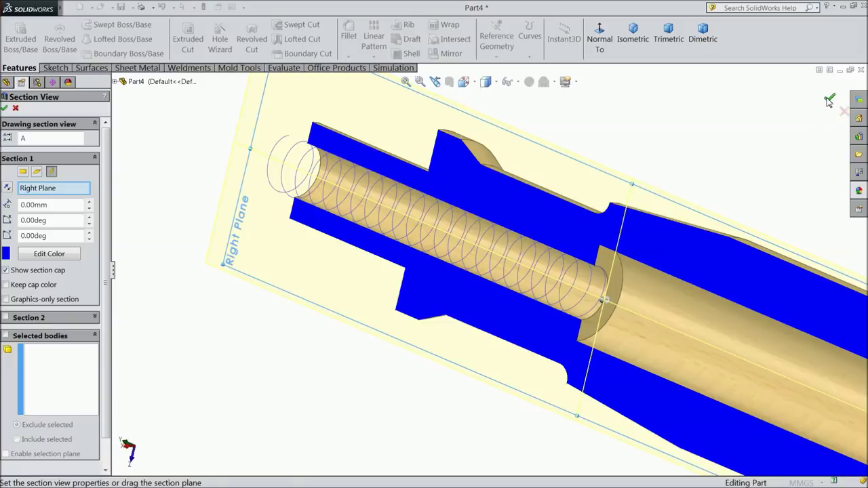
click(829, 101)
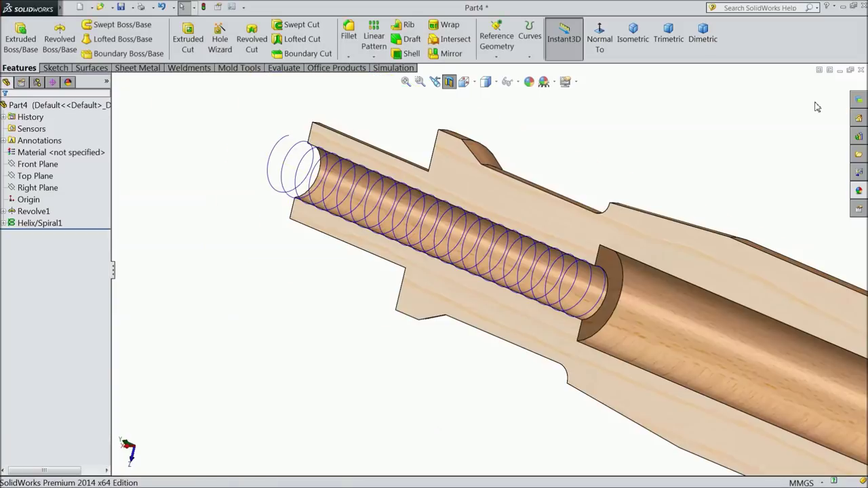
On the Right Plane, draw a corner rectangle starting at the helix end.
click(37, 187)
click(34, 175)
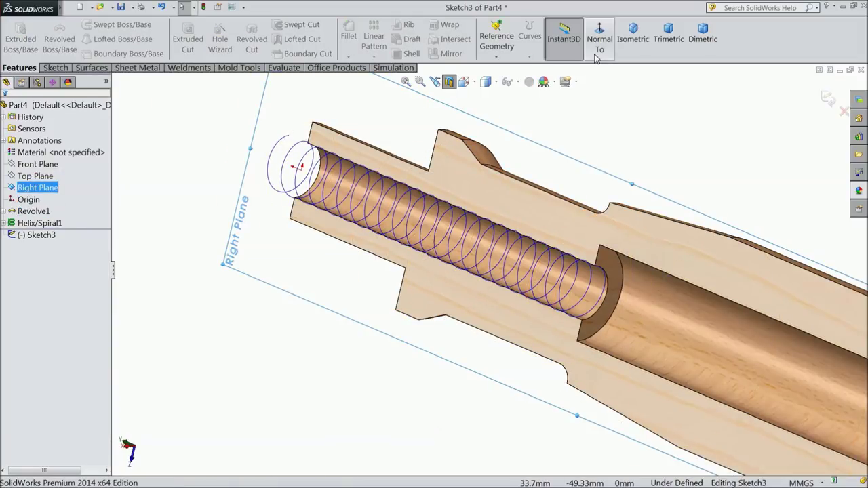
click(599, 41)
scroll(509, 274, down, 2)
scroll(500, 272, down, 3)
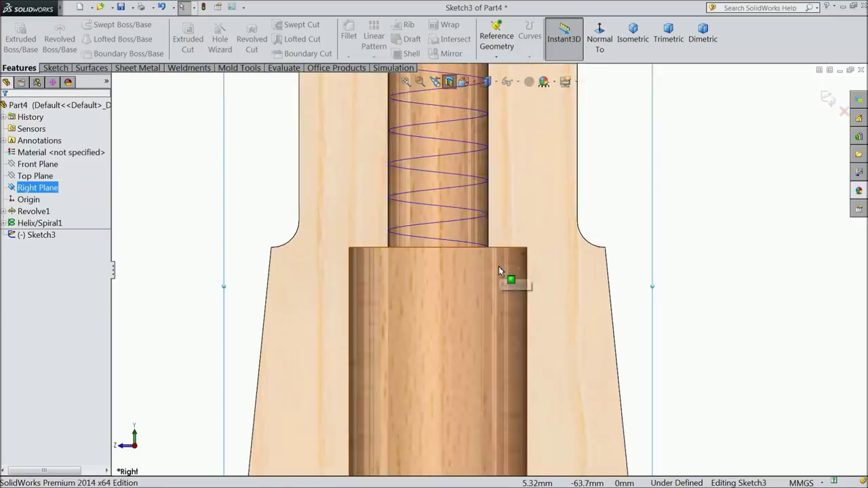
scroll(500, 271, down, 3)
click(55, 68)
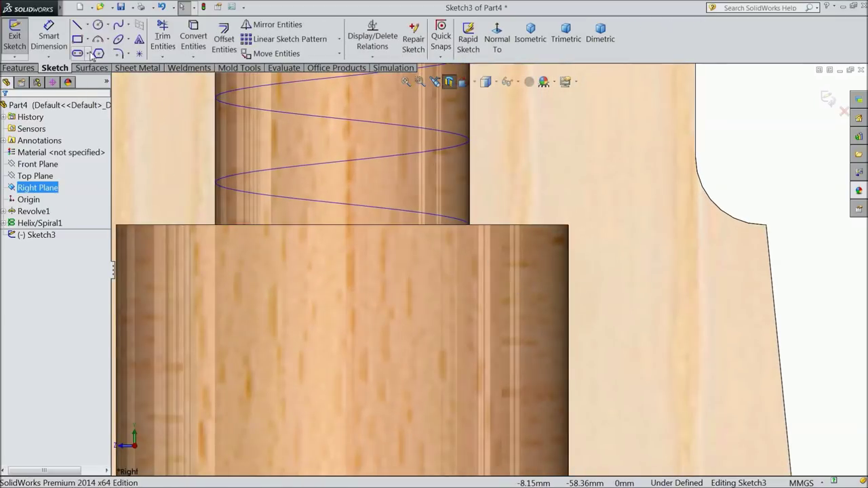
click(77, 40)
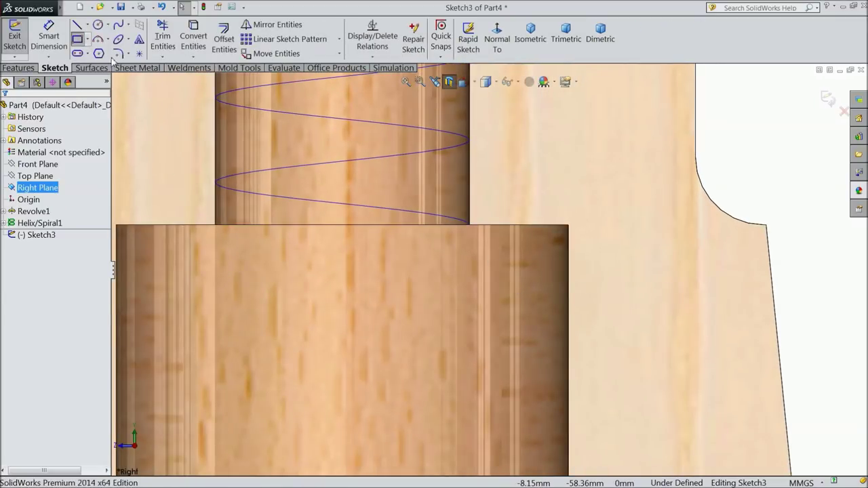
scroll(465, 234, down, 2)
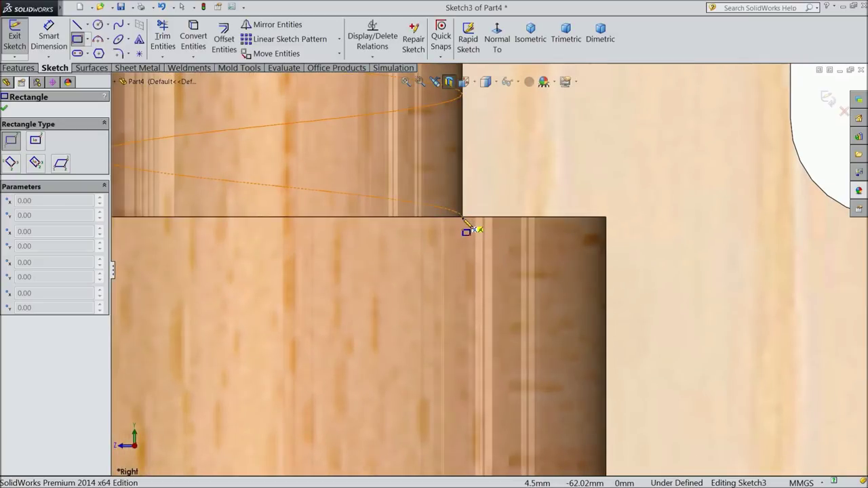
click(462, 217)
click(563, 319)
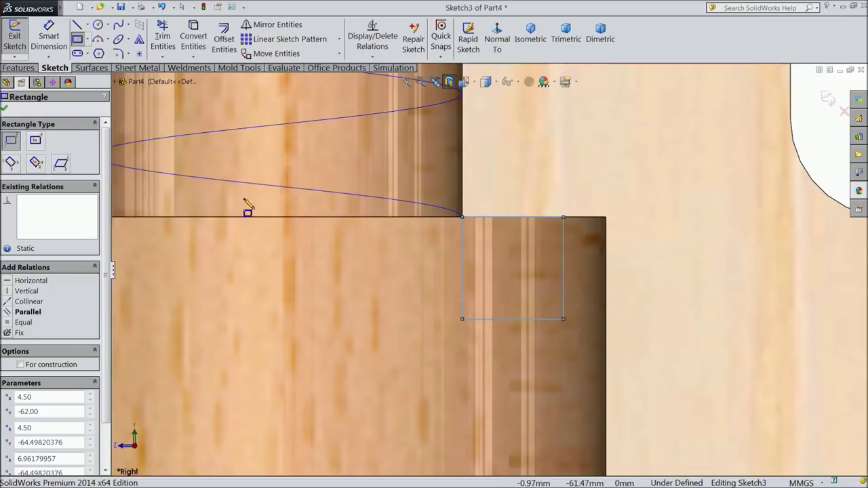
Dimension the rectangle 1.5 × 1.5 mm and exit the sketch.
click(51, 37)
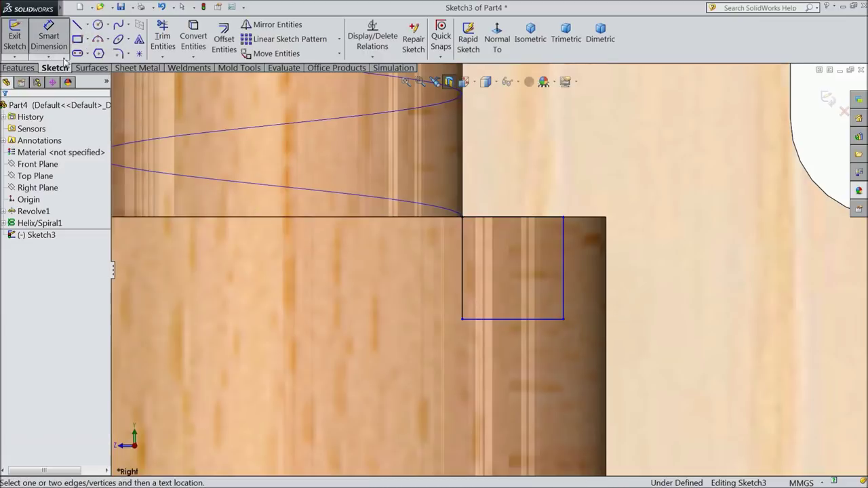
click(563, 279)
click(648, 275)
text(1.5)
key(Return)
click(513, 278)
click(517, 326)
text(1.5)
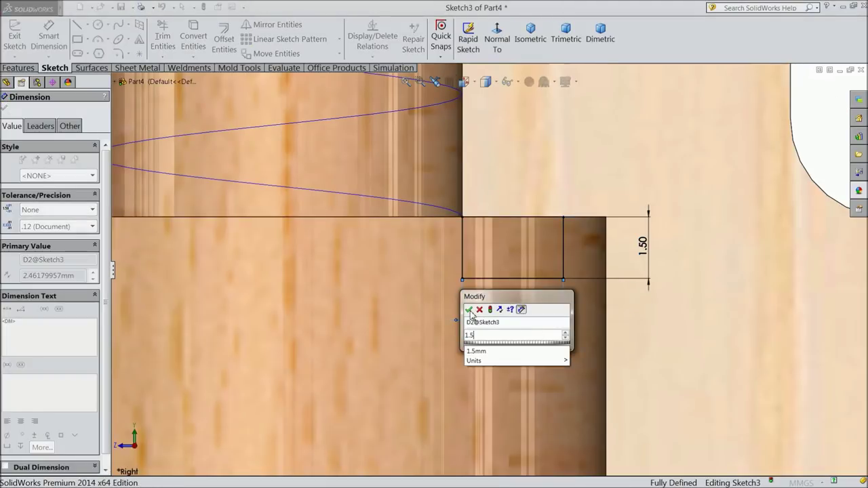
key(Return)
scroll(467, 234, down, 3)
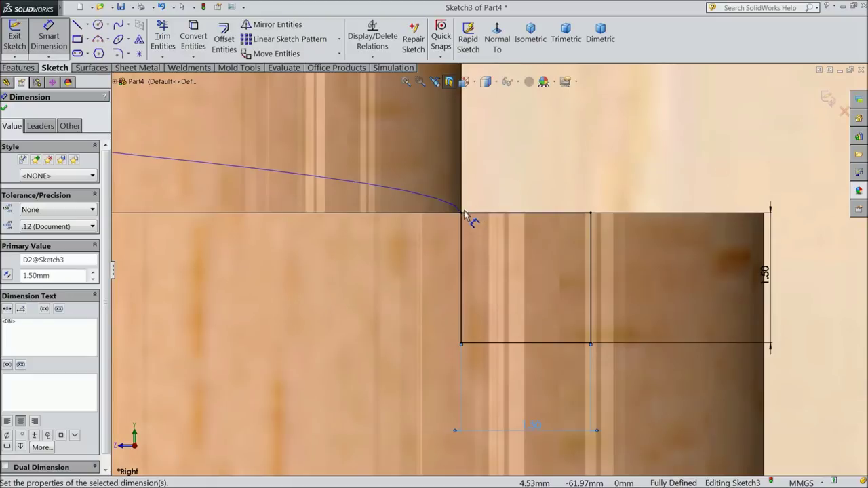
click(828, 99)
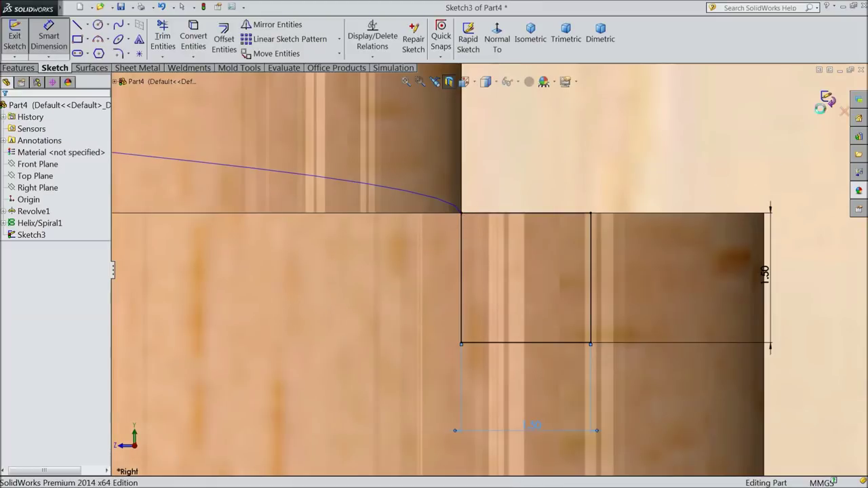
scroll(562, 246, up, 2)
click(20, 69)
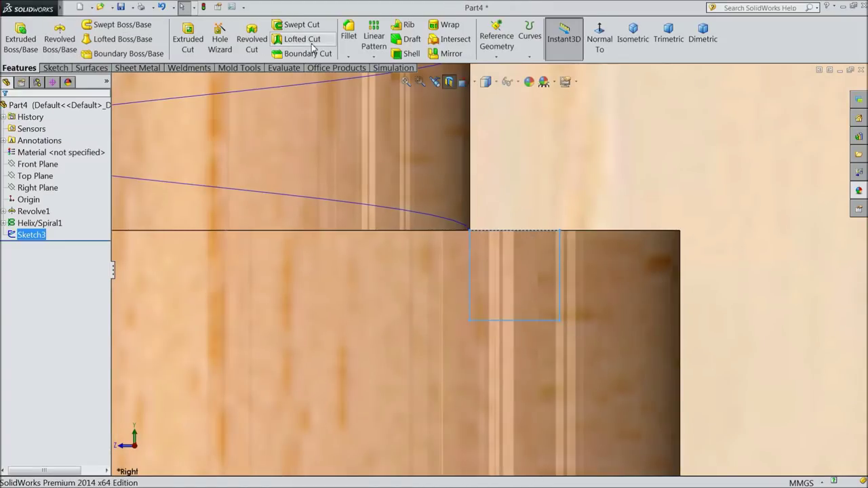
Create a swept cut with Sketch3 as profile and Helix/Spiral1 as path.
click(296, 25)
scroll(393, 167, up, 2)
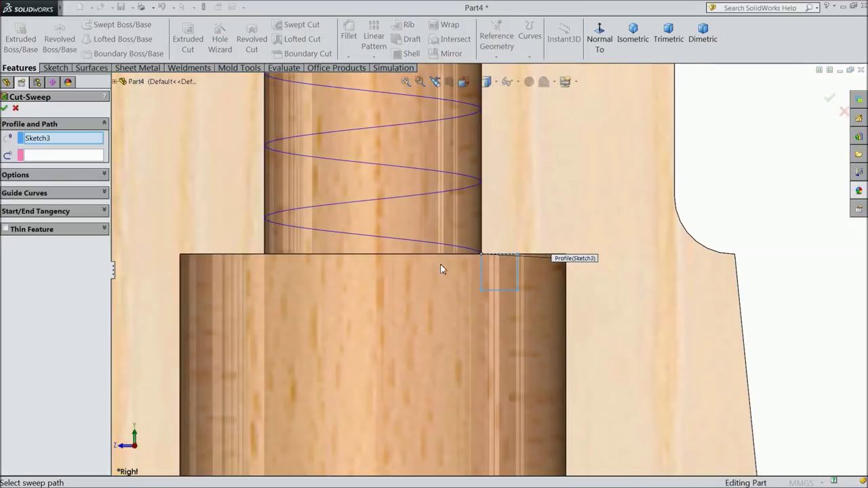
scroll(447, 258, up, 1)
click(68, 155)
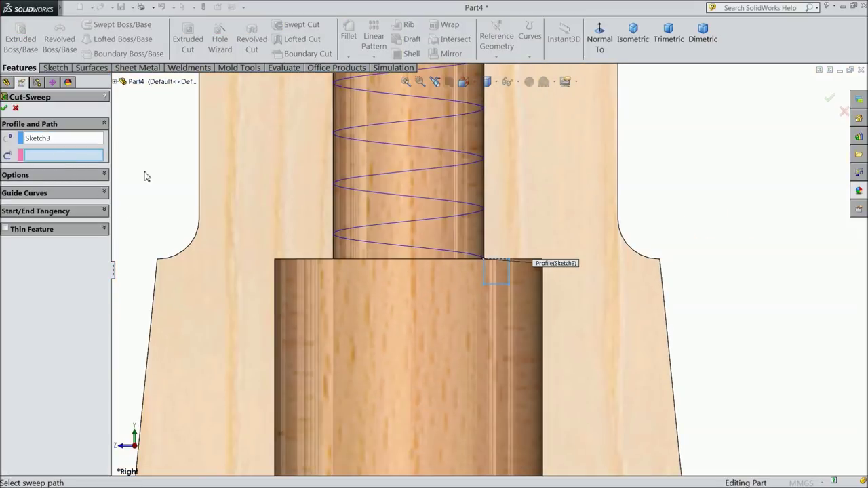
click(372, 227)
scroll(393, 246, up, 2)
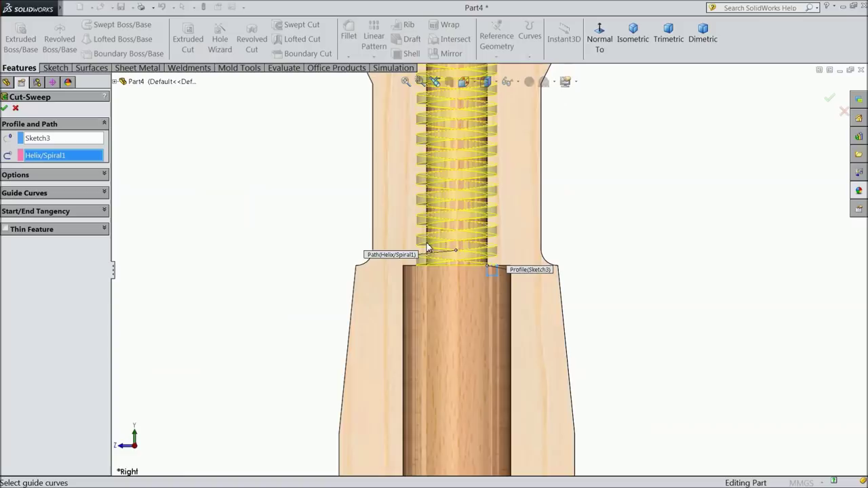
scroll(466, 215, up, 2)
scroll(466, 215, down, 2)
scroll(506, 163, down, 2)
scroll(504, 219, down, 2)
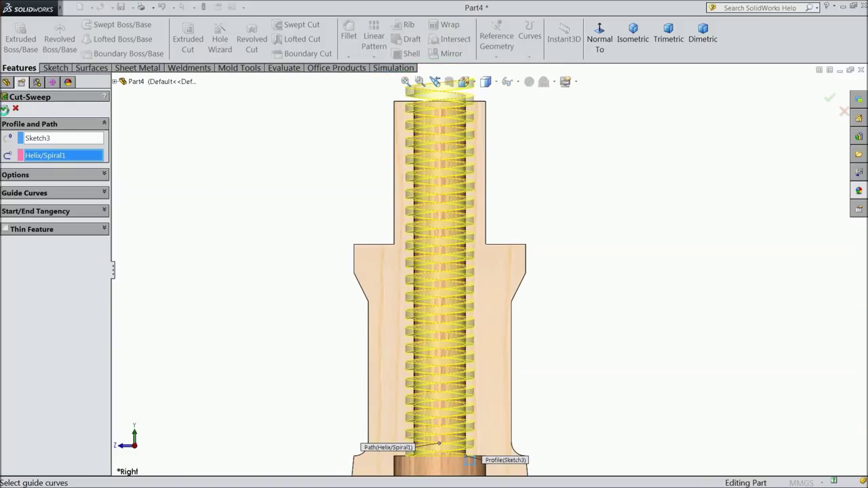
click(5, 109)
Orbit the view along the bore to inspect the cut thread.
mouse_move(296, 305)
middle_down()
mouse_move(272, 208)
mouse_move(494, 310)
middle_up()
scroll(387, 349, down, 2)
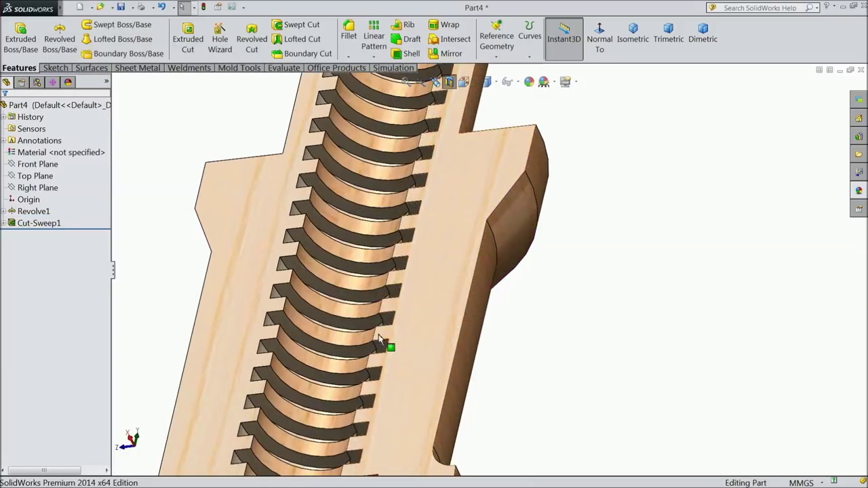
scroll(416, 294, down, 2)
mouse_move(416, 294)
middle_down()
mouse_move(421, 257)
mouse_move(387, 292)
mouse_move(430, 287)
middle_up()
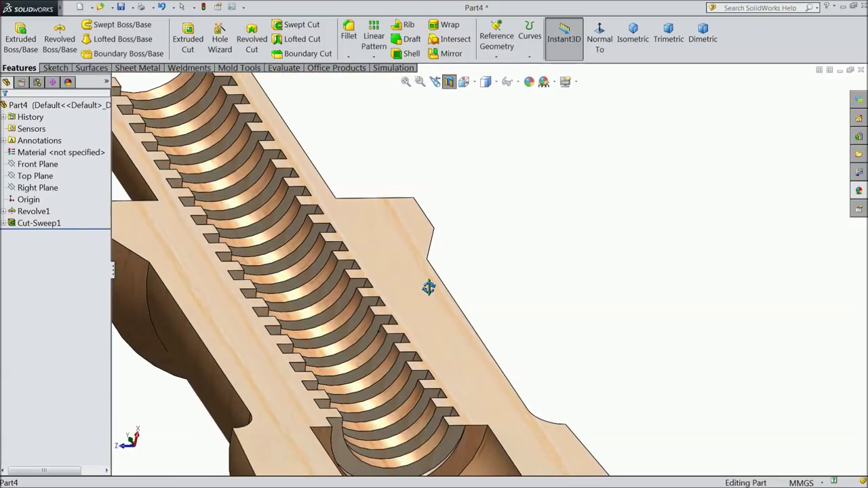
Turn off the section view and orbit to look into the threaded bore end-on.
click(449, 82)
scroll(465, 245, up, 5)
mouse_move(471, 327)
middle_down()
mouse_move(407, 285)
mouse_move(478, 401)
middle_up()
scroll(391, 251, down, 2)
mouse_move(488, 320)
middle_down()
mouse_move(507, 358)
mouse_move(536, 360)
mouse_move(521, 378)
mouse_move(443, 356)
mouse_move(481, 360)
middle_up()
Chamfer the threaded opening's edge 2 mm at 45°.
click(349, 56)
click(361, 81)
text(2.00mm)
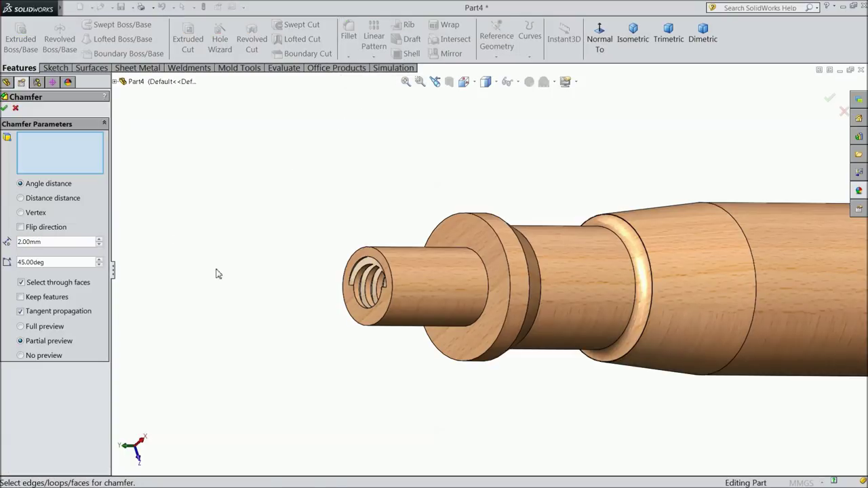
click(389, 317)
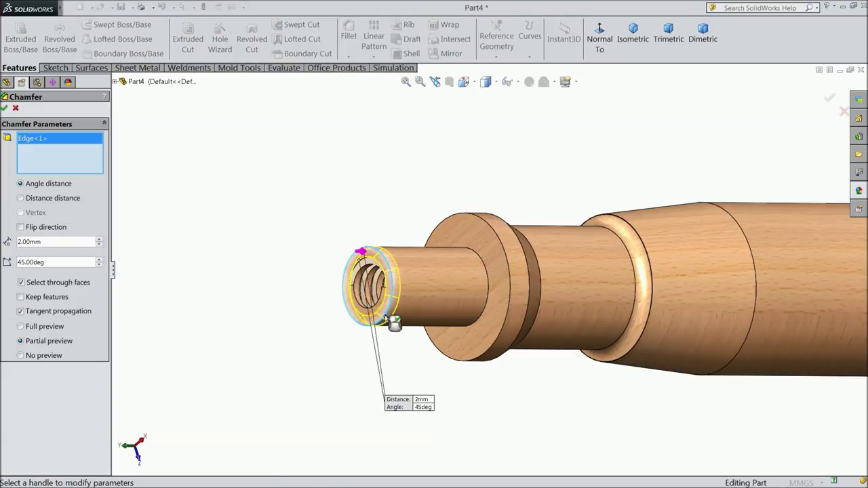
click(4, 108)
scroll(248, 269, up, 3)
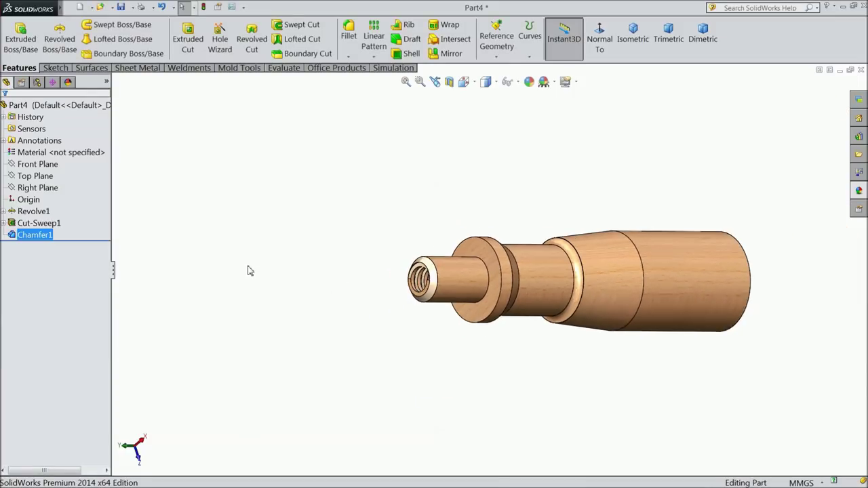
mouse_move(380, 297)
middle_down()
mouse_move(256, 278)
mouse_move(577, 319)
middle_up()
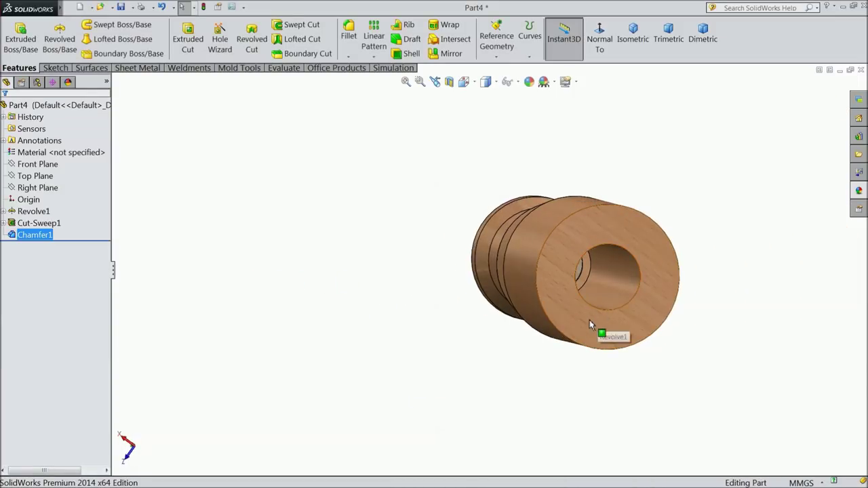
Sketch a hexagon on the wide end face, centred on the origin.
click(589, 324)
click(624, 291)
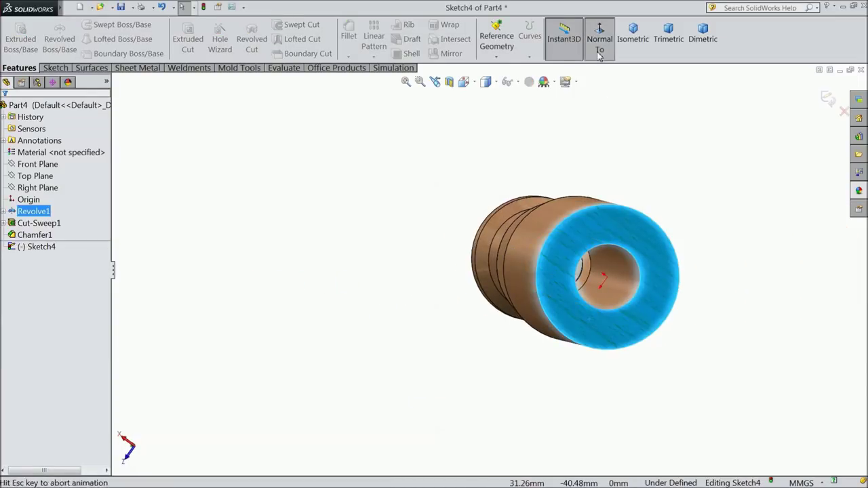
click(58, 69)
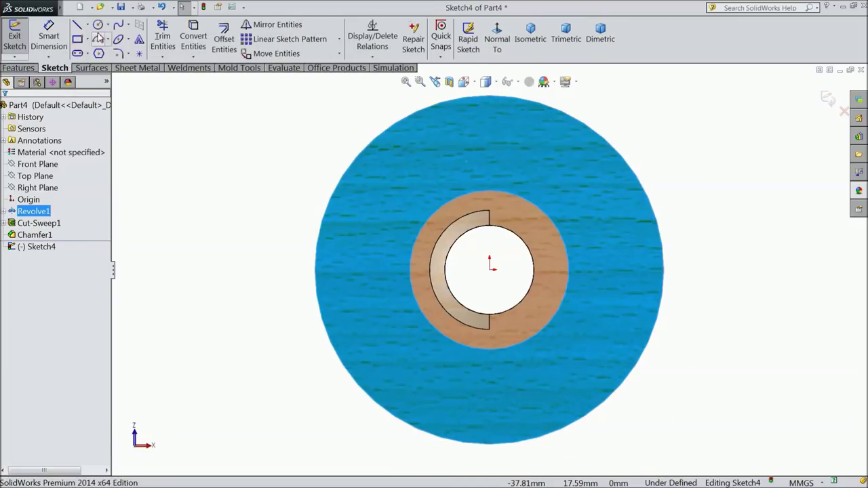
click(101, 56)
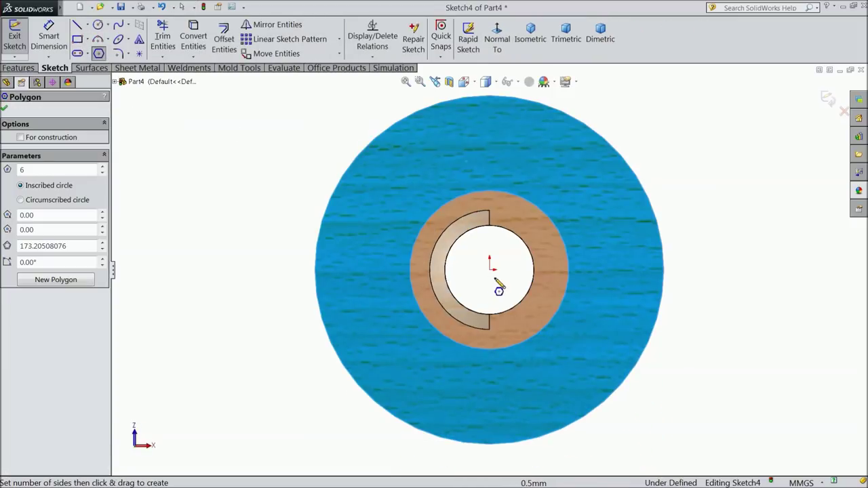
drag(489, 270, 489, 99)
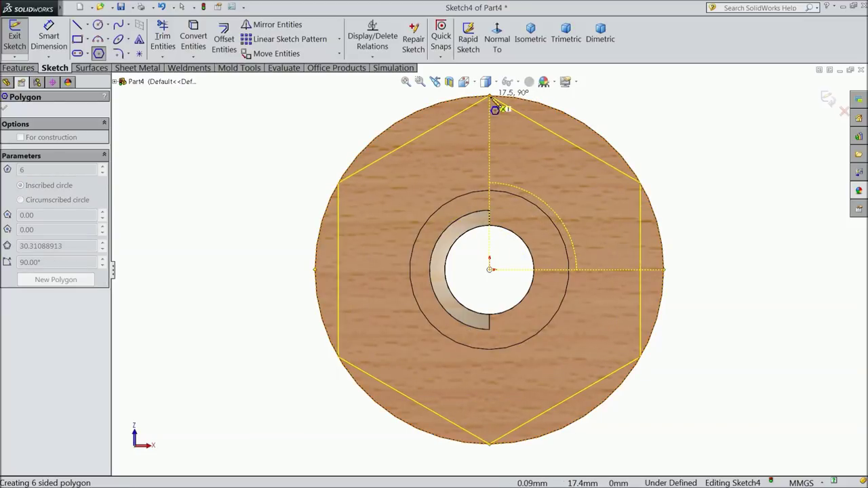
click(491, 99)
Add a Vertical relation between the hexagon's top vertex and the origin.
right_click(301, 102)
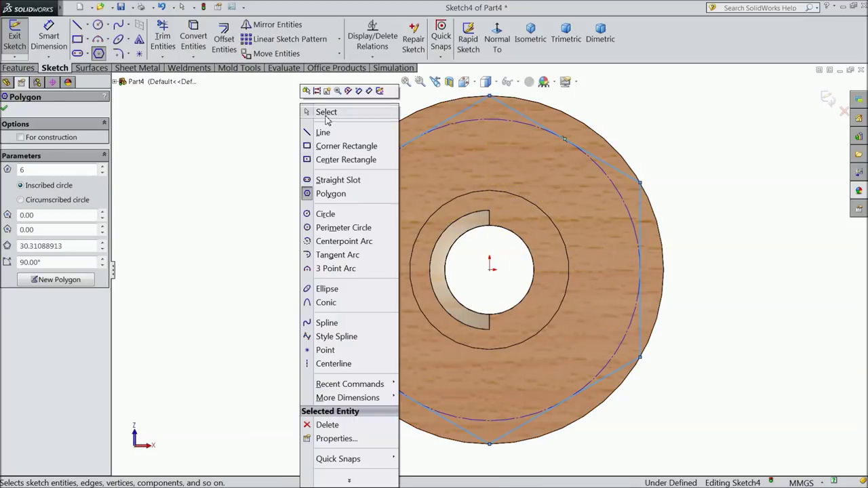
click(347, 115)
click(490, 98)
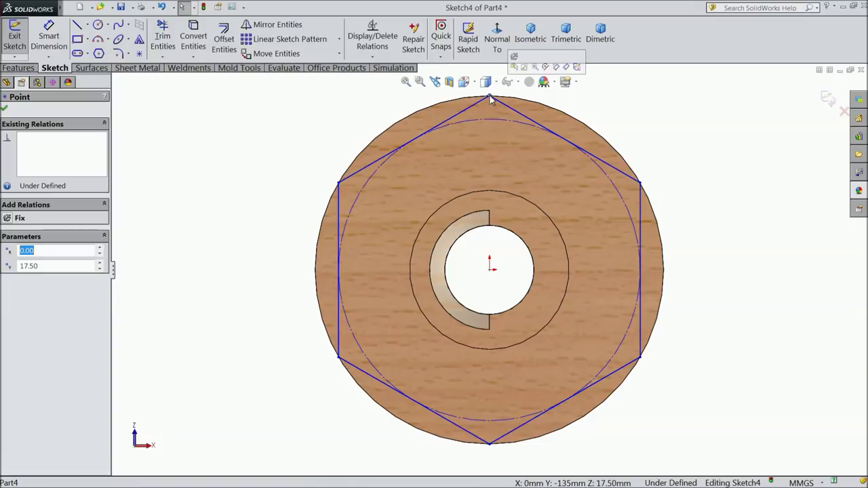
ctrl+click(490, 272)
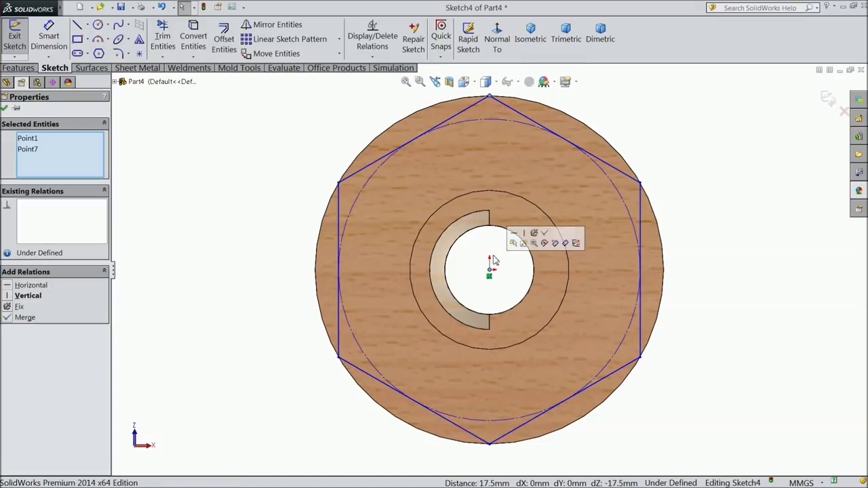
click(522, 235)
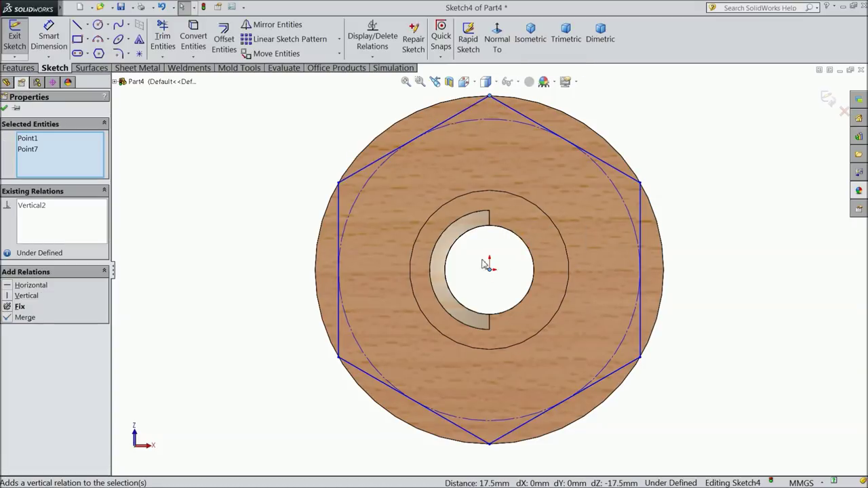
click(4, 109)
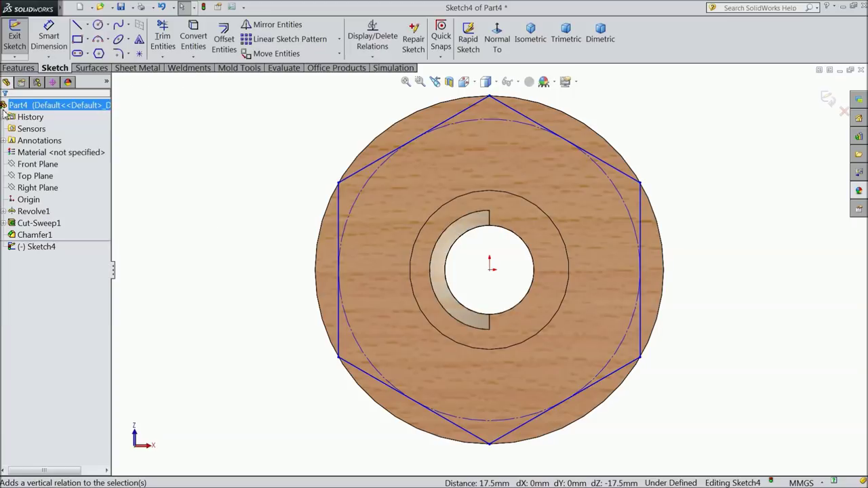
click(19, 68)
Extrude-cut outside the hexagon with Flip side to cut, Blind 80 mm deep.
click(187, 45)
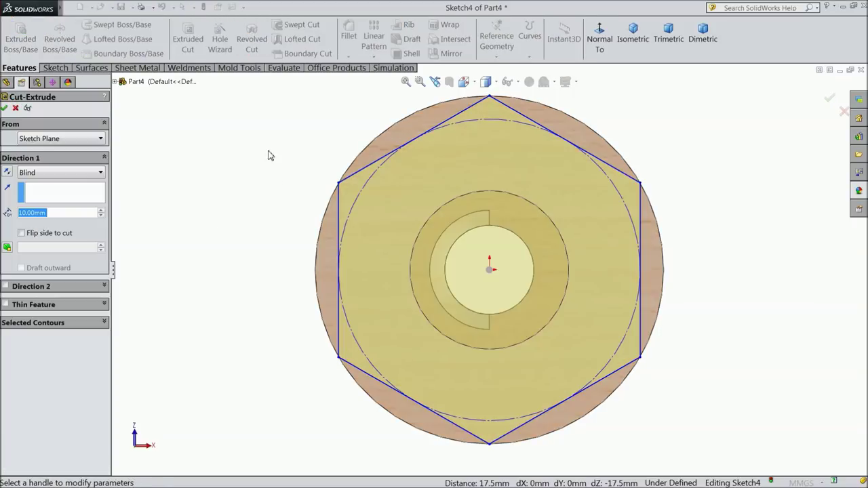
click(21, 233)
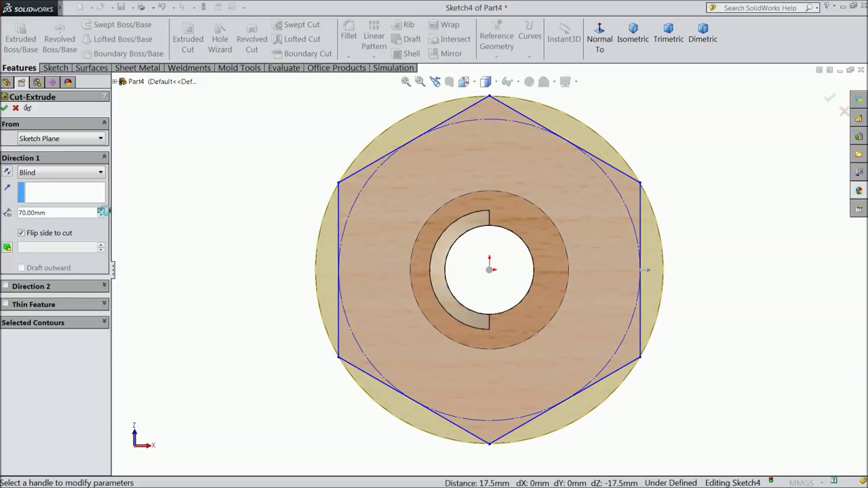
click(101, 210)
middle_drag(163, 214, 316, 255)
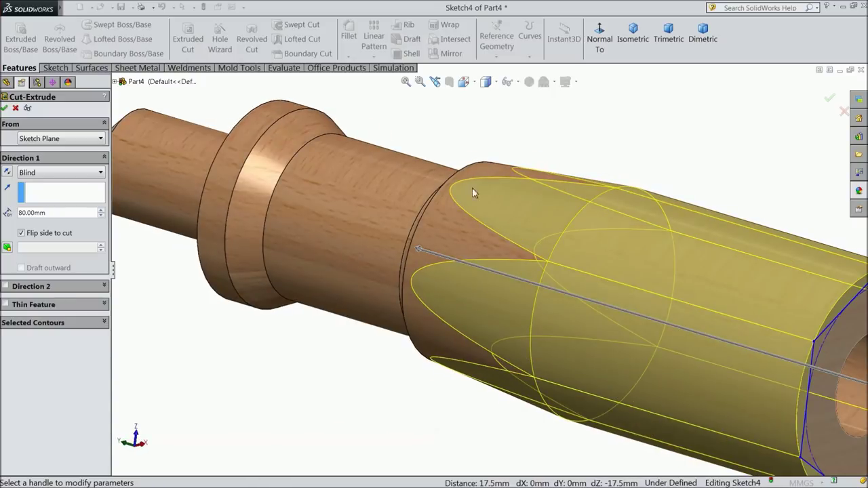
click(5, 108)
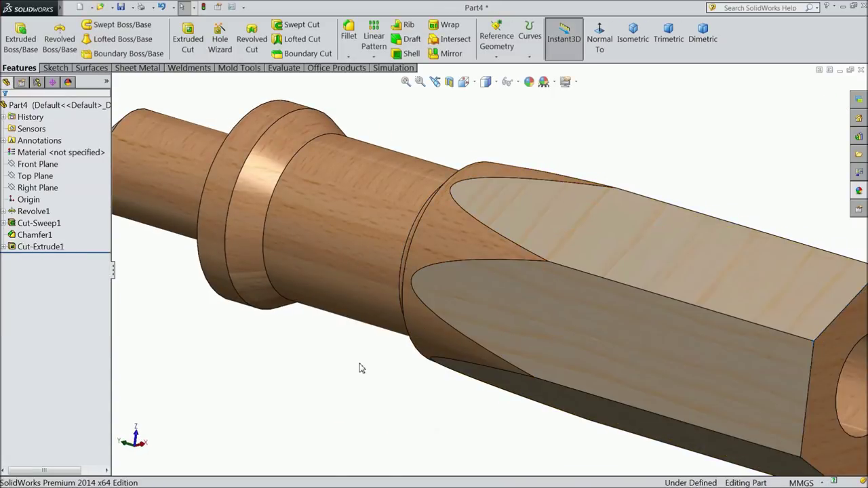
Apply the polished beech 2d wood appearance to Cut-Extrude1's faces.
scroll(362, 397, up, 3)
middle_drag(368, 395, 375, 382)
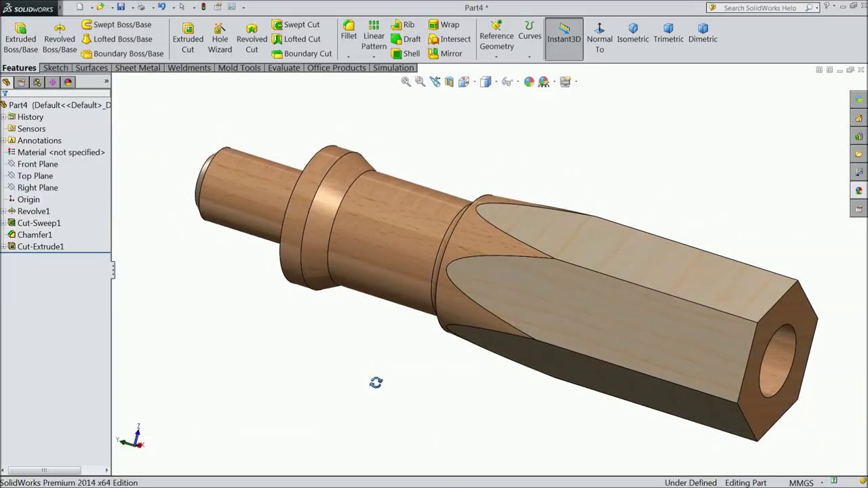
click(38, 247)
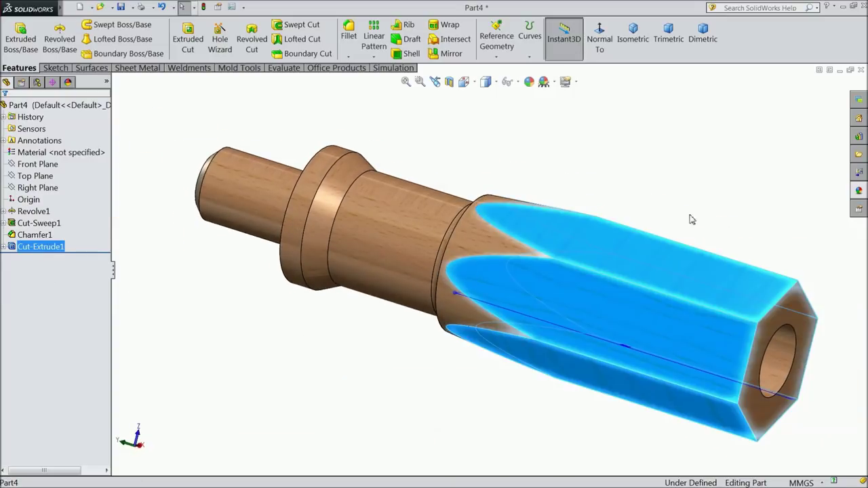
click(858, 192)
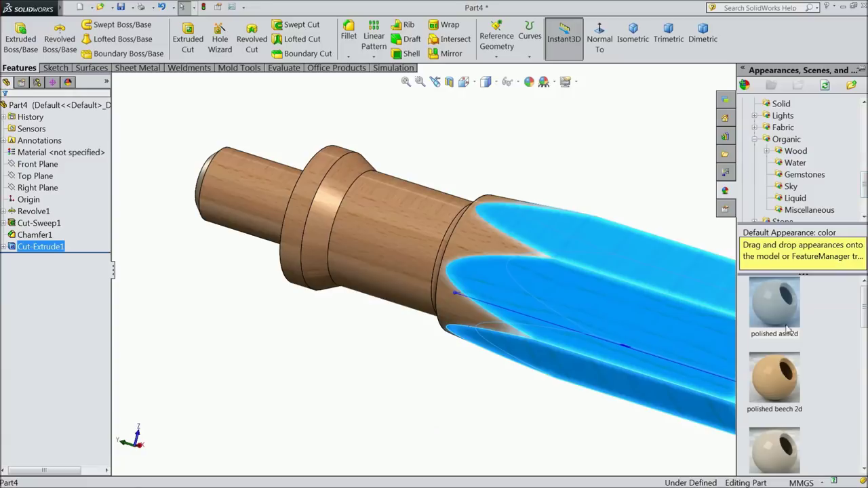
click(787, 396)
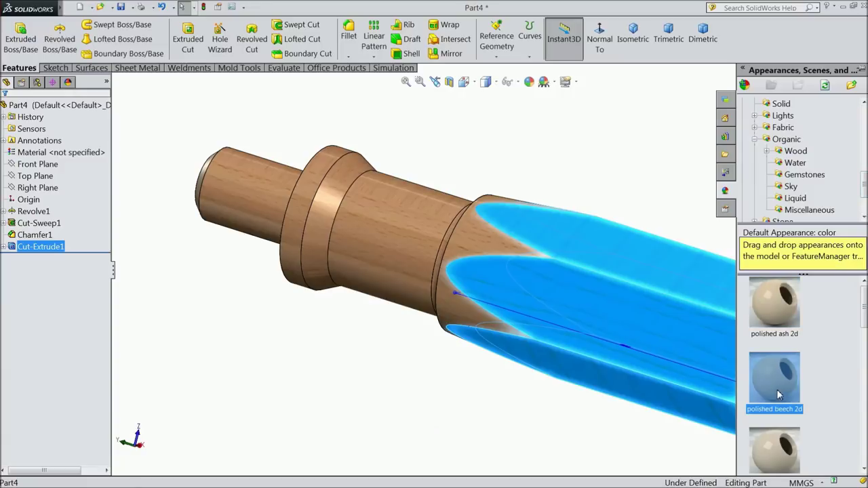
scroll(524, 390, up, 3)
scroll(524, 390, up, 4)
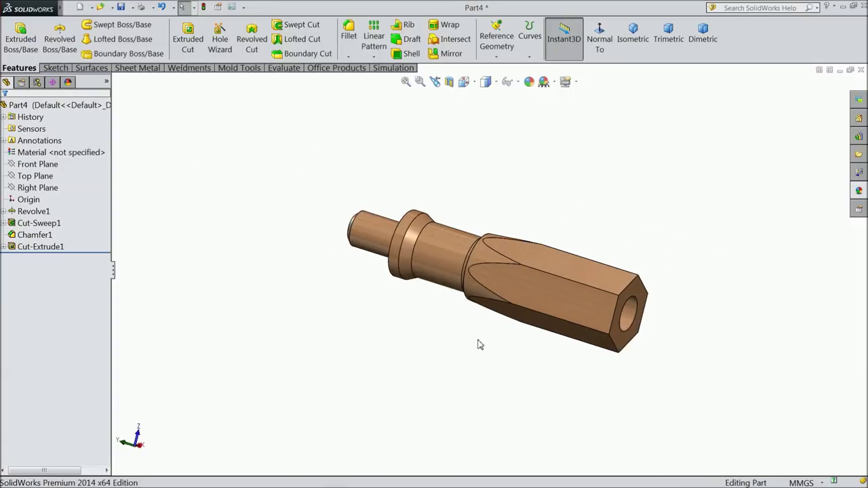
scroll(478, 345, down, 2)
mouse_move(492, 345)
middle_down()
mouse_move(467, 372)
mouse_move(521, 377)
mouse_move(485, 347)
middle_up()
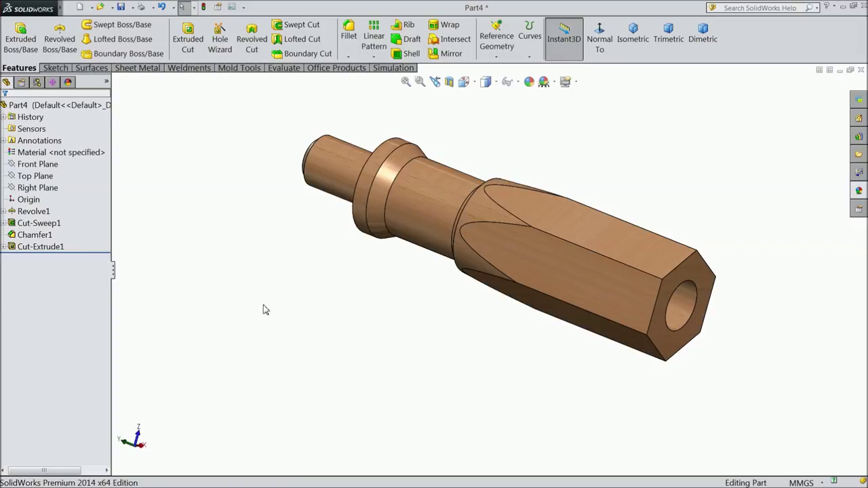
click(36, 190)
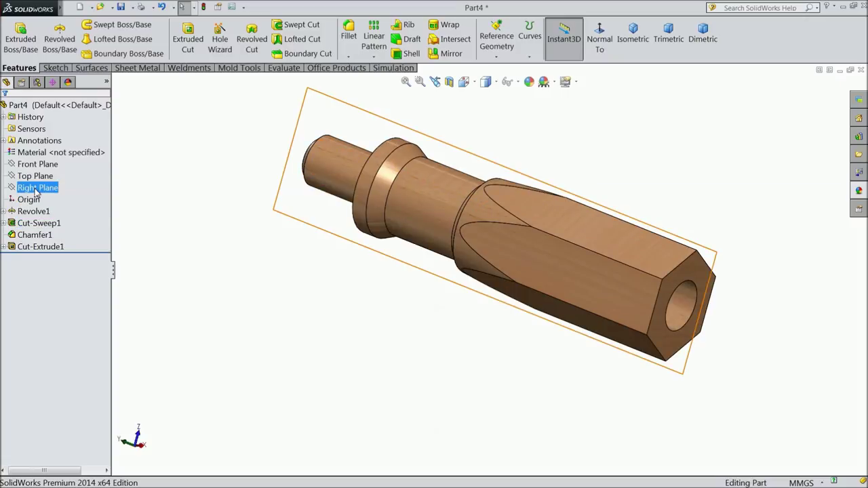
Start a new sketch on the Right Plane, viewed normal to it.
mouse_move(298, 336)
middle_down()
mouse_move(252, 239)
mouse_move(288, 294)
middle_up()
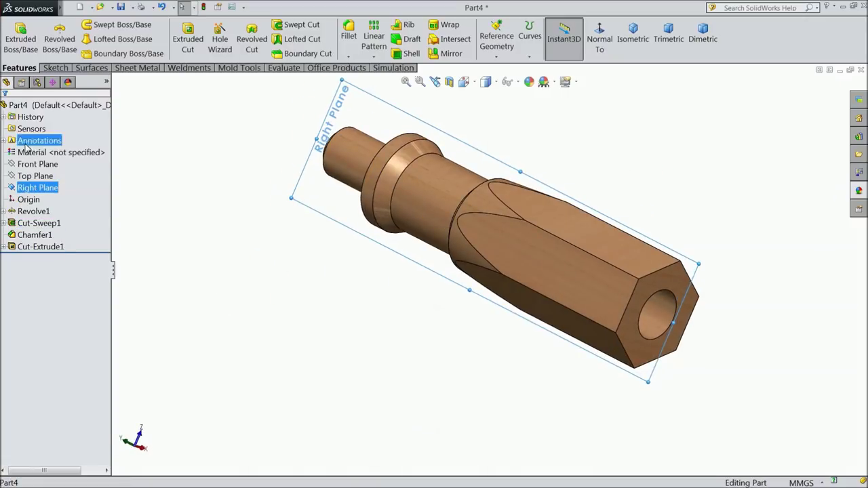
click(55, 68)
click(14, 37)
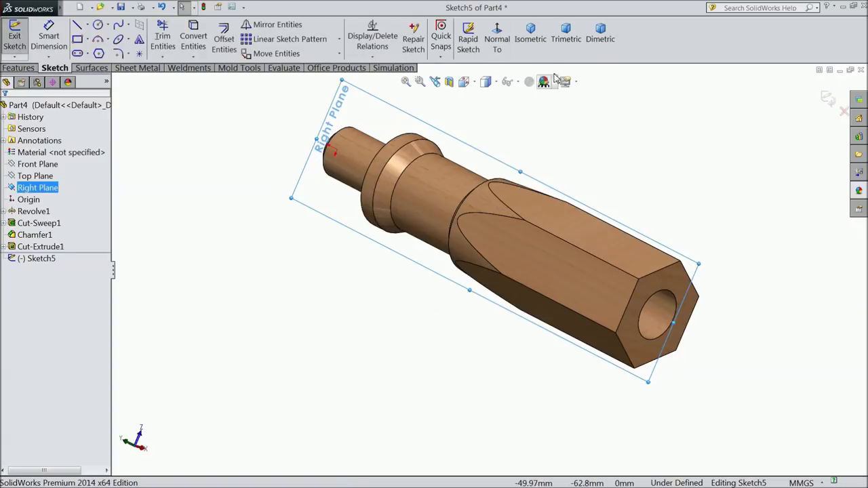
click(497, 45)
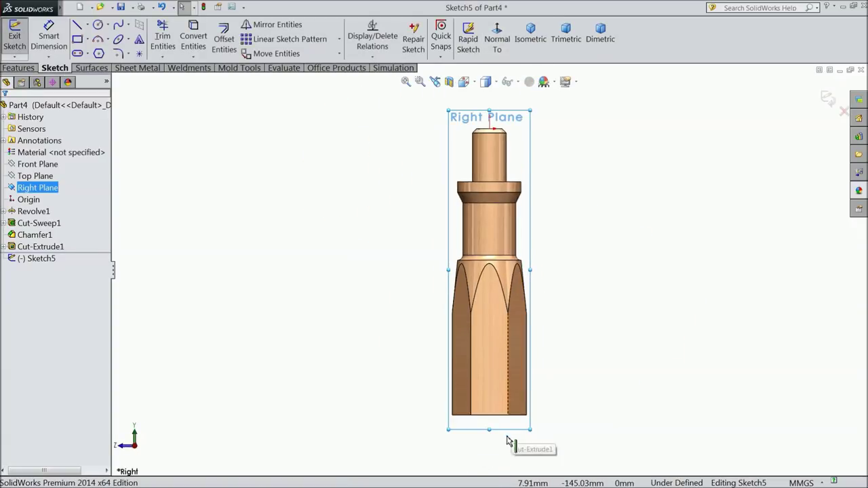
scroll(498, 431, down, 3)
scroll(497, 432, down, 1)
Draw a vertical centerline up from the bottom edge and a circle centred at its top.
click(88, 25)
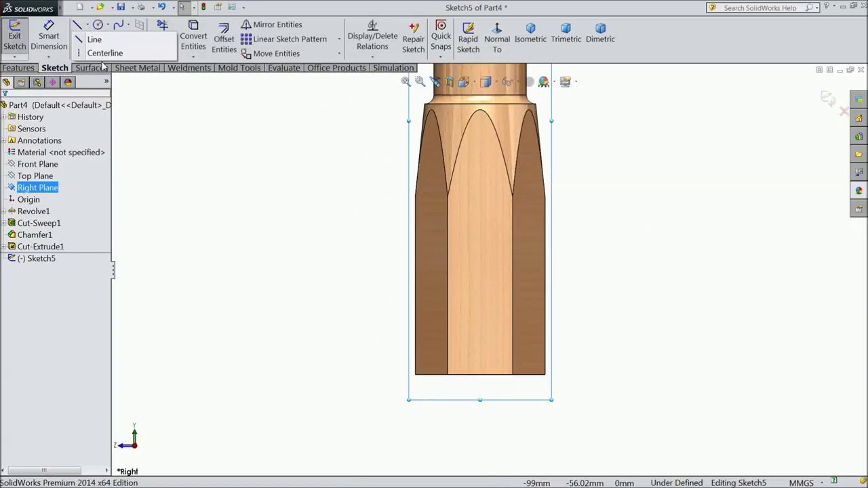
click(139, 52)
scroll(434, 320, down, 2)
scroll(449, 326, down, 1)
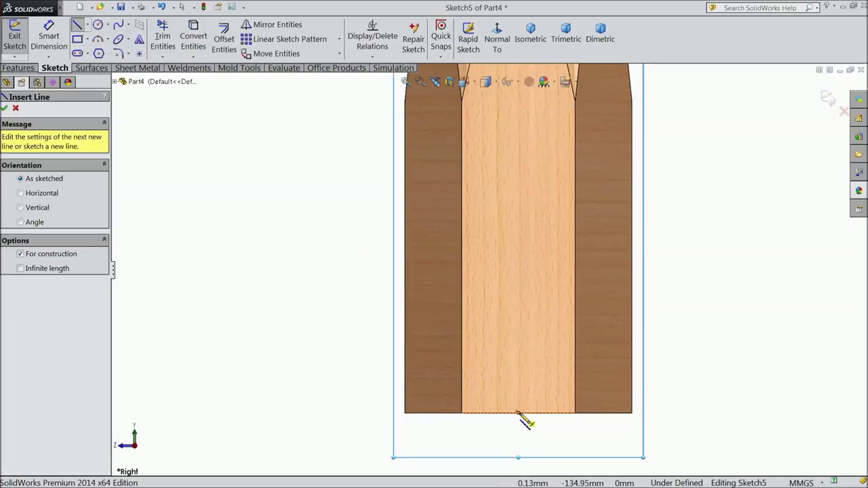
click(517, 412)
click(518, 205)
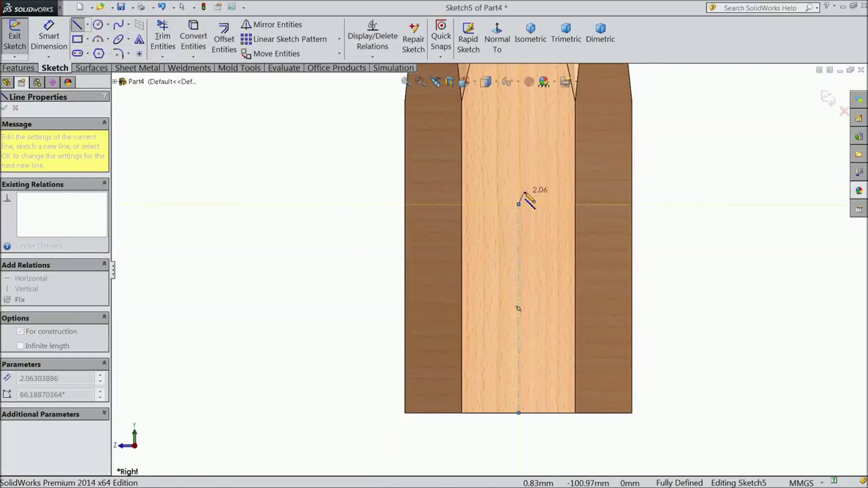
right_click(528, 81)
click(555, 91)
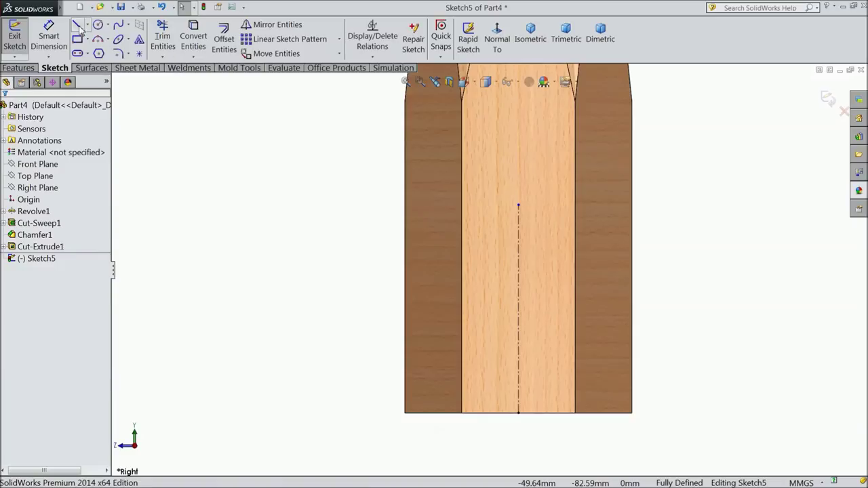
click(99, 25)
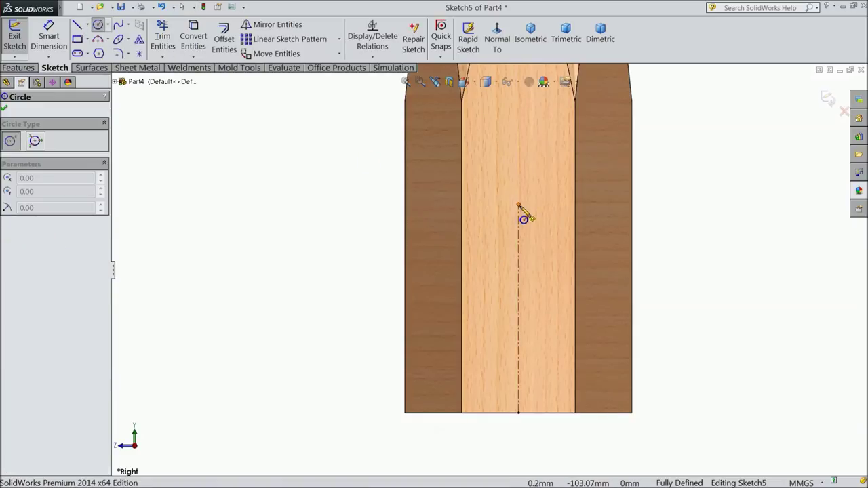
click(518, 205)
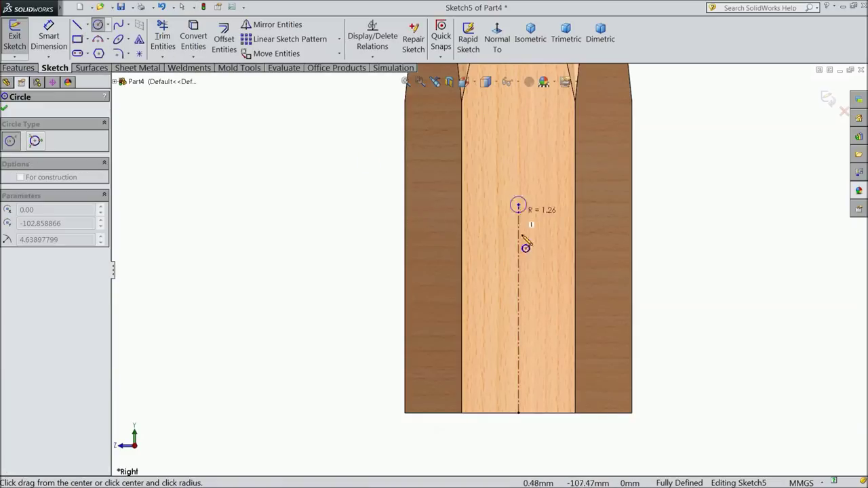
click(520, 366)
Dimension the circle Ø50 and its centre 25-1.56 = 23.44 mm above the bottom edge.
click(49, 38)
click(359, 197)
click(307, 187)
text(50)
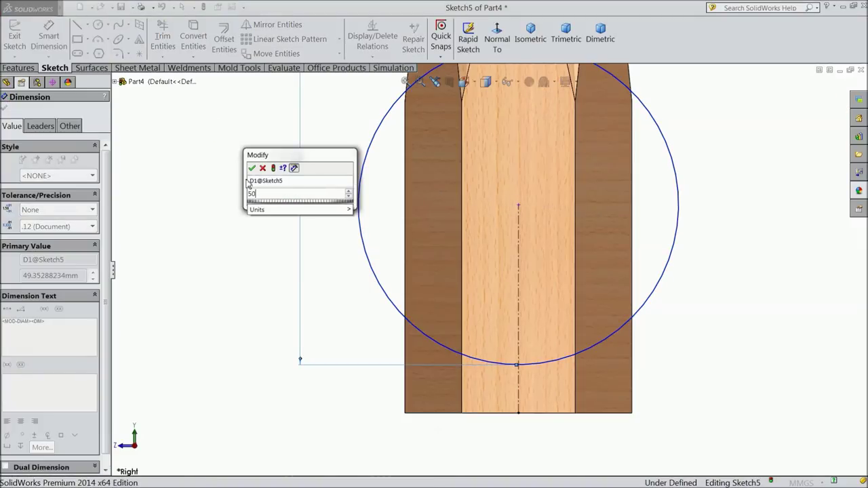
click(252, 168)
click(519, 206)
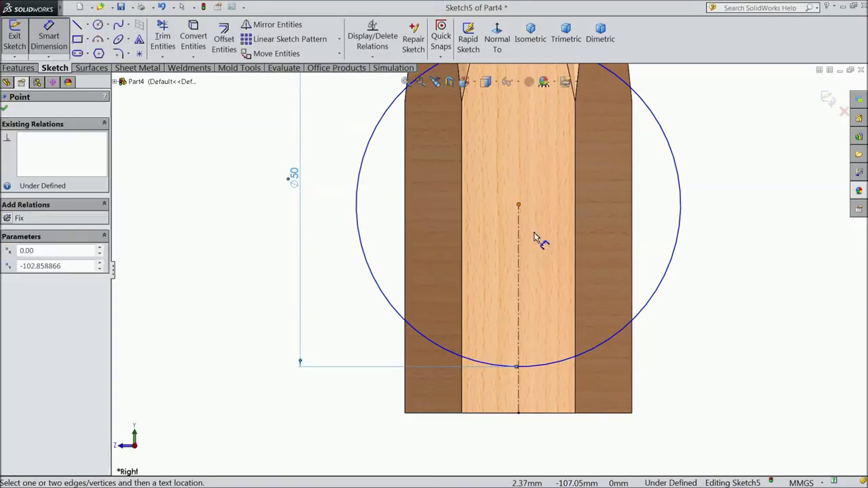
click(544, 412)
click(733, 325)
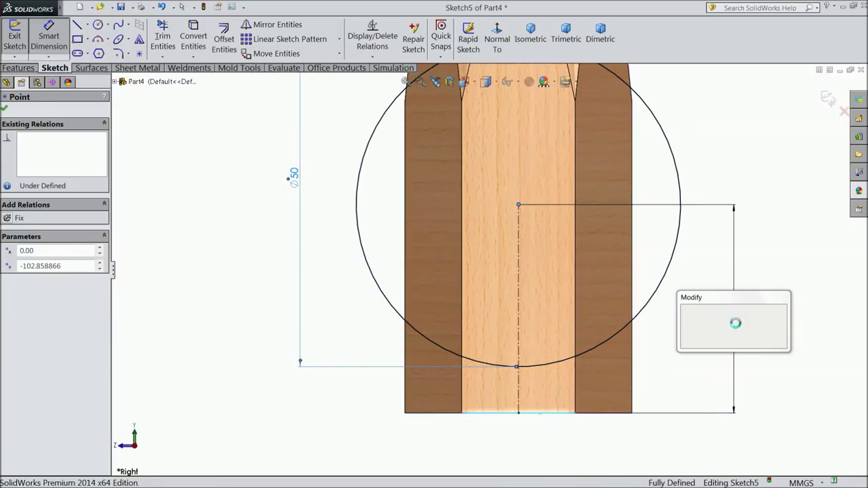
text(25-1.56)
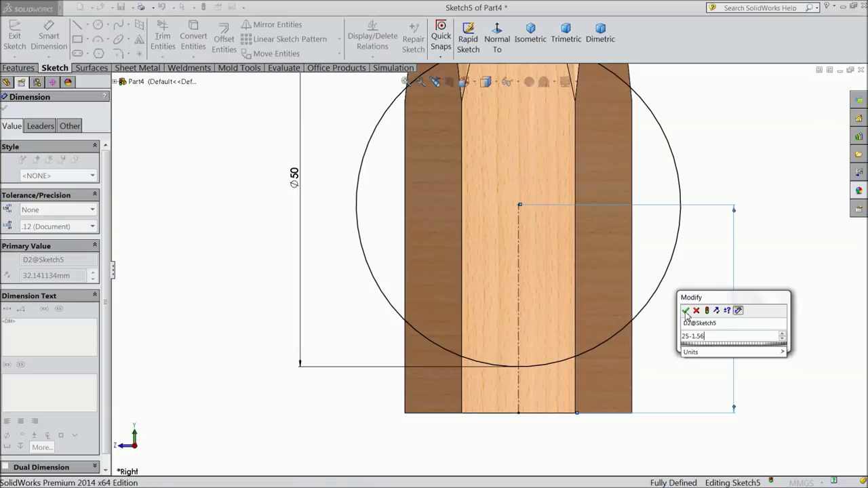
click(685, 310)
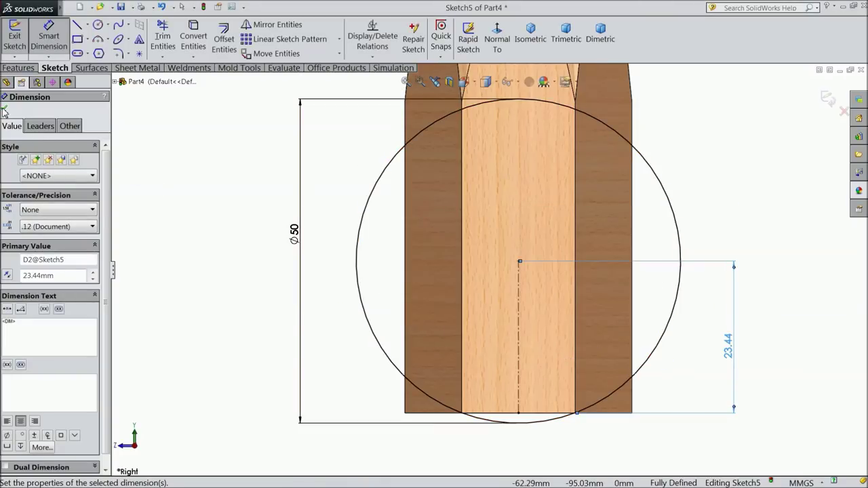
click(4, 110)
scroll(490, 465, down, 2)
Convert the part's left edge into Sketch5.
scroll(455, 430, down, 2)
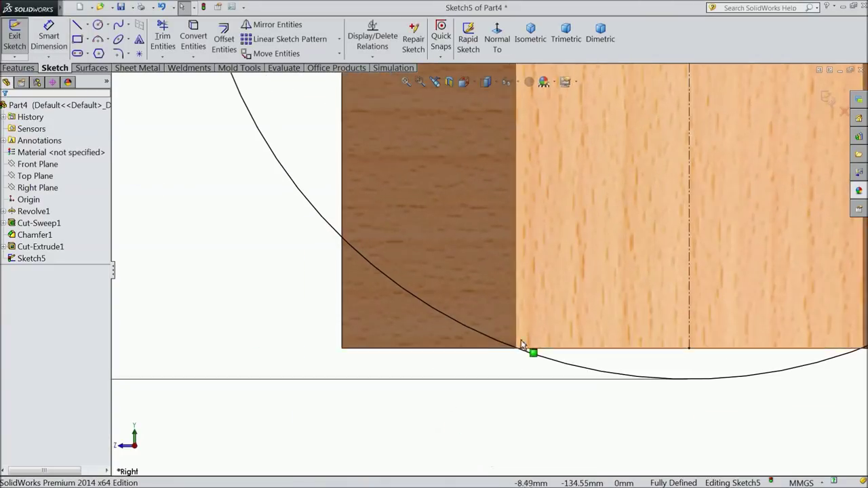
scroll(520, 342, down, 2)
scroll(495, 349, down, 2)
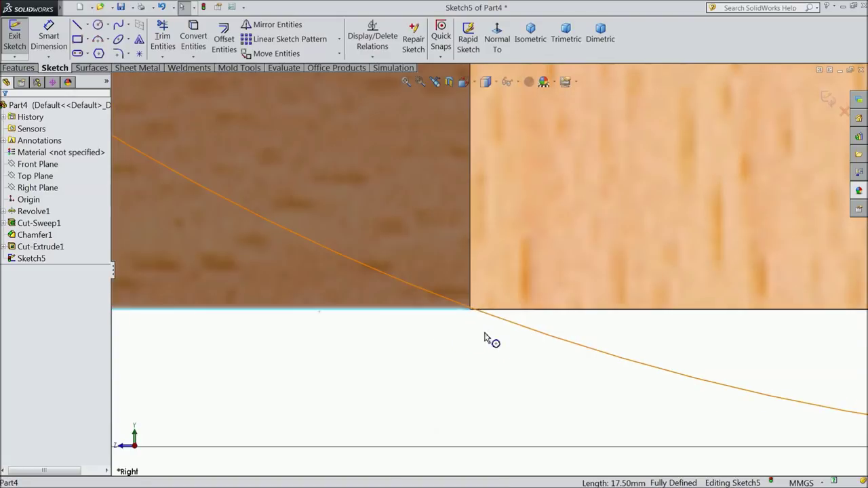
scroll(470, 316, down, 2)
scroll(484, 303, down, 2)
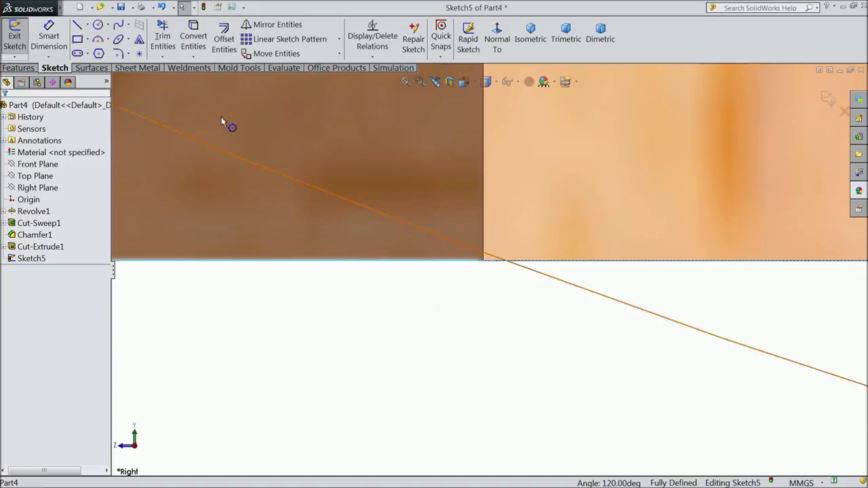
scroll(488, 313, up, 2)
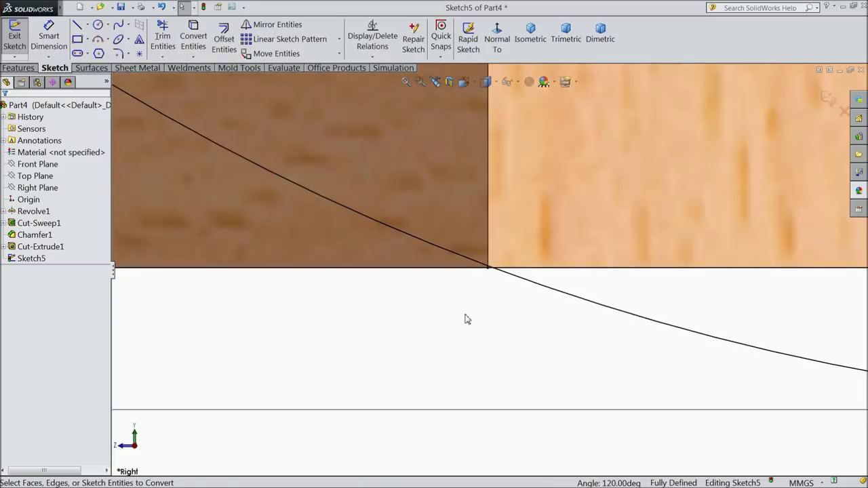
scroll(466, 319, up, 2)
scroll(207, 232, up, 1)
scroll(402, 261, down, 1)
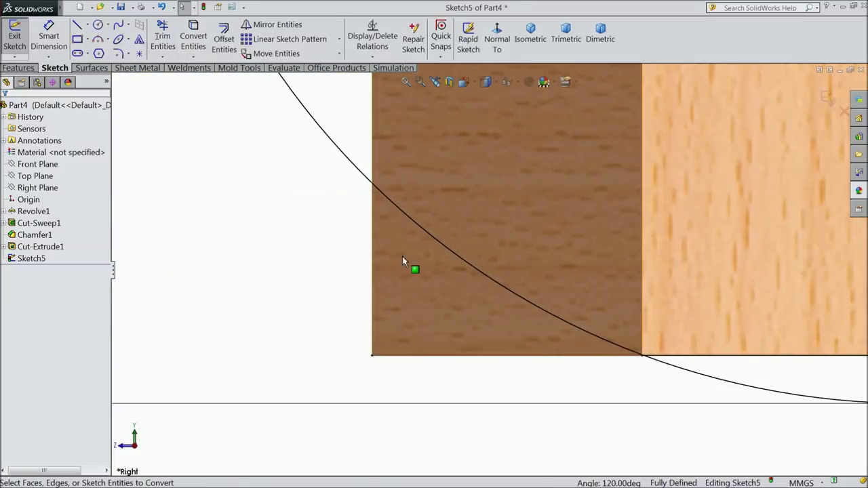
scroll(373, 258, down, 1)
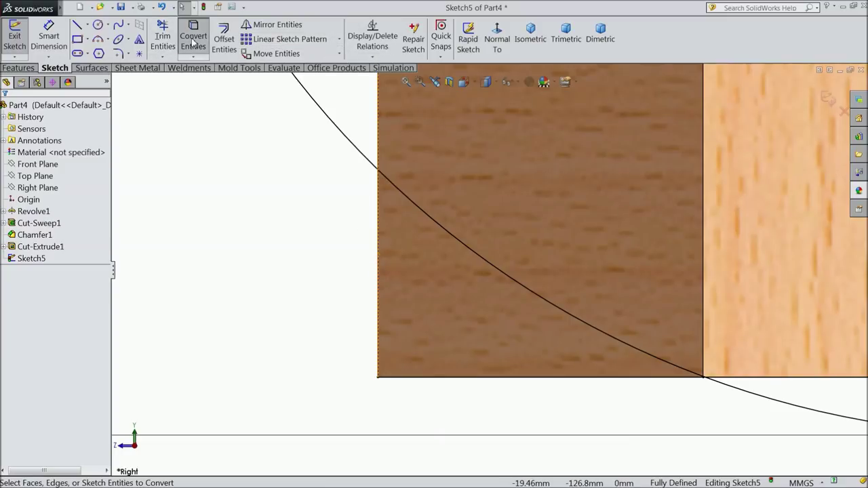
click(378, 236)
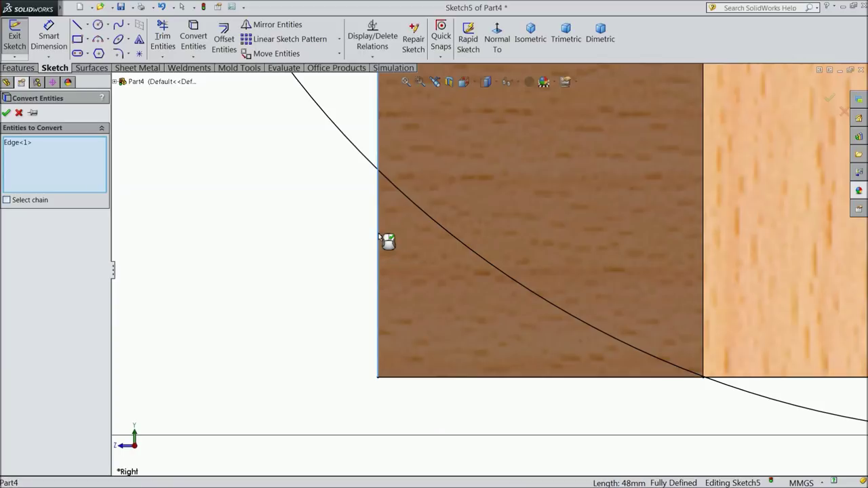
click(6, 114)
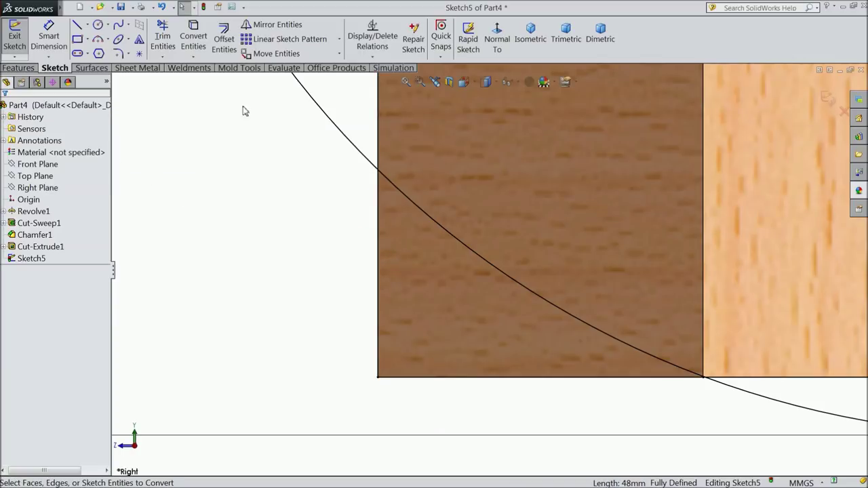
Trim away the Ø50 circle's arc pieces outside the part's left and bottom edges.
click(163, 38)
key(z)
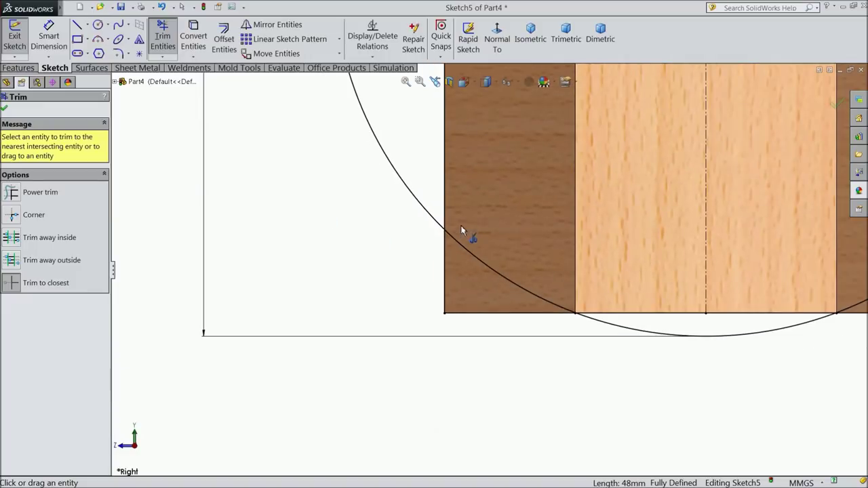
click(423, 212)
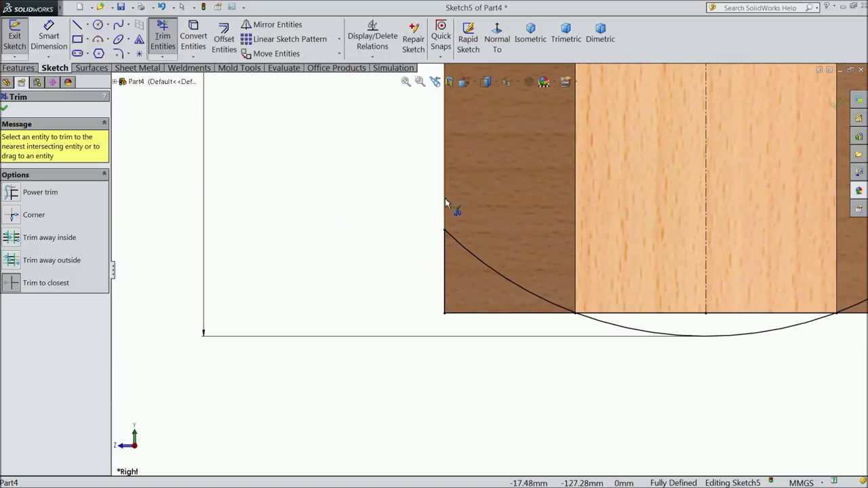
click(629, 329)
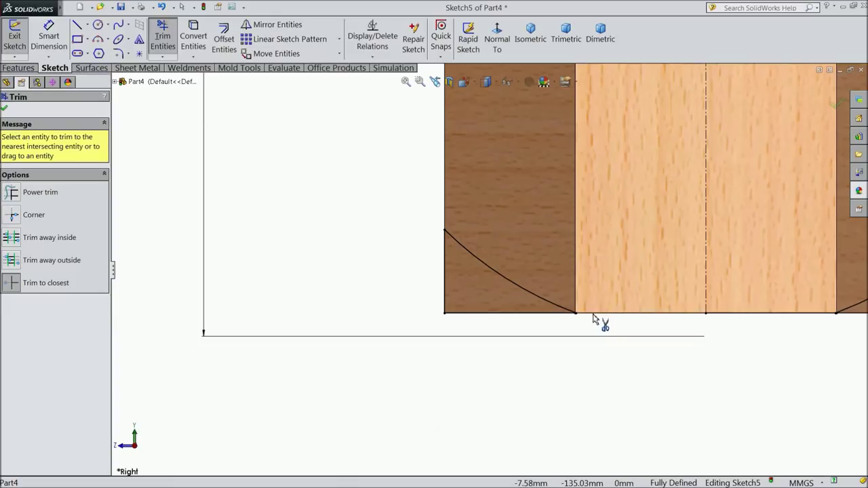
scroll(606, 319, down, 4)
scroll(498, 315, down, 2)
scroll(484, 310, down, 2)
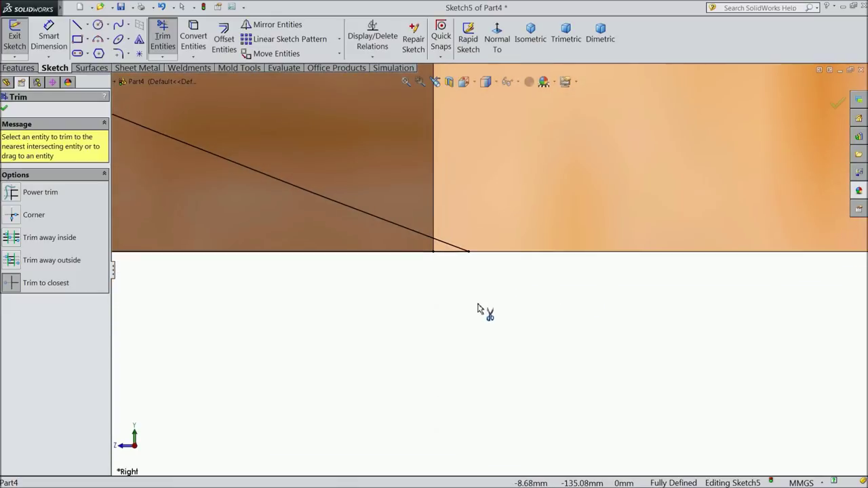
click(447, 252)
scroll(488, 262, up, 2)
scroll(490, 312, up, 2)
scroll(475, 326, up, 2)
scroll(467, 319, up, 2)
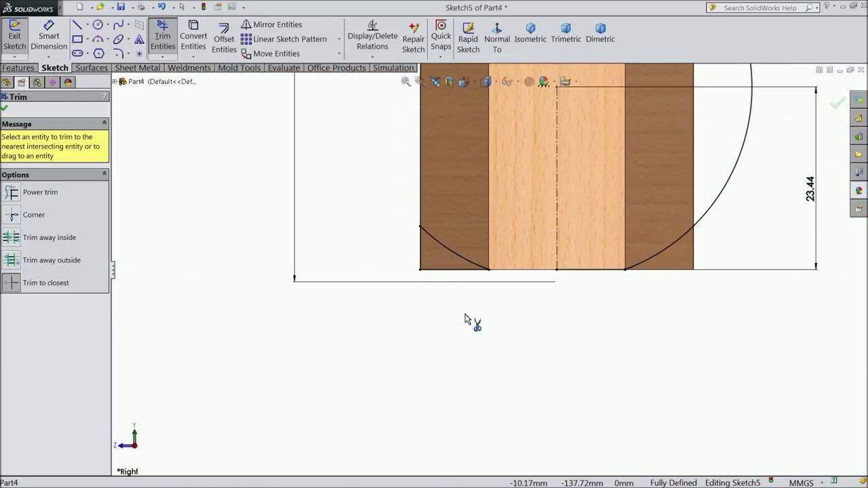
scroll(502, 240, up, 1)
scroll(502, 236, up, 1)
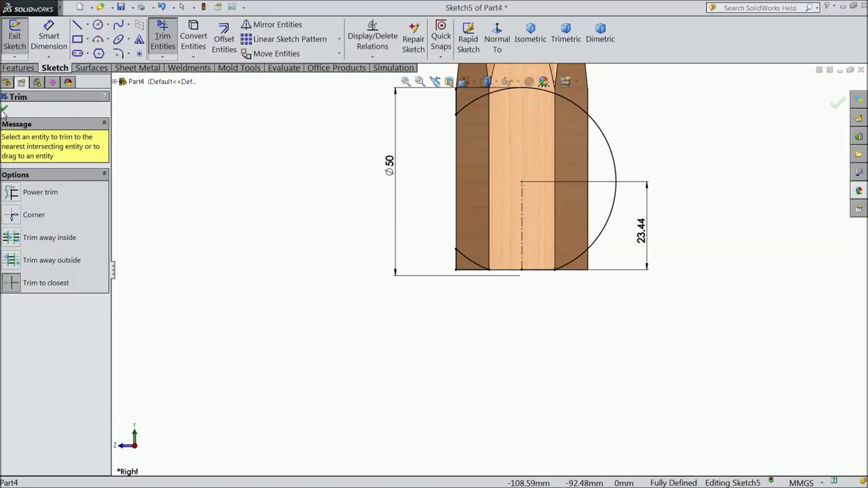
click(3, 110)
click(19, 68)
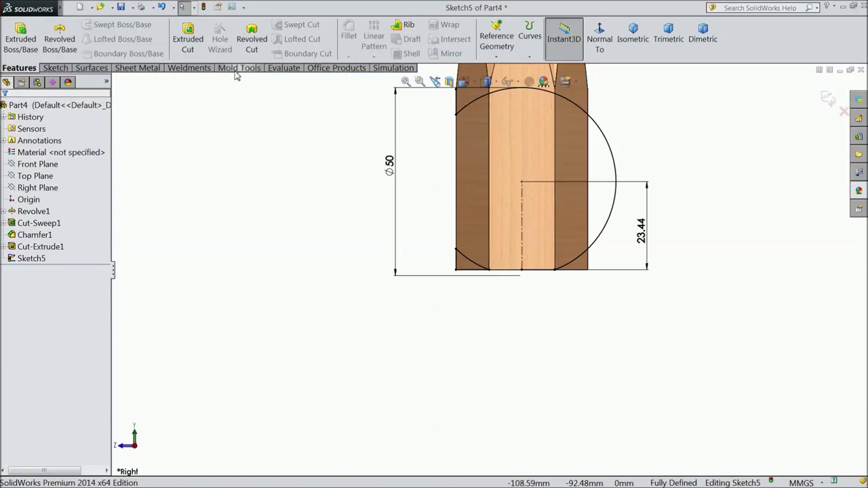
Set up a revolved cut of the corner contour about Line1 as a solid, not thin, feature.
click(252, 41)
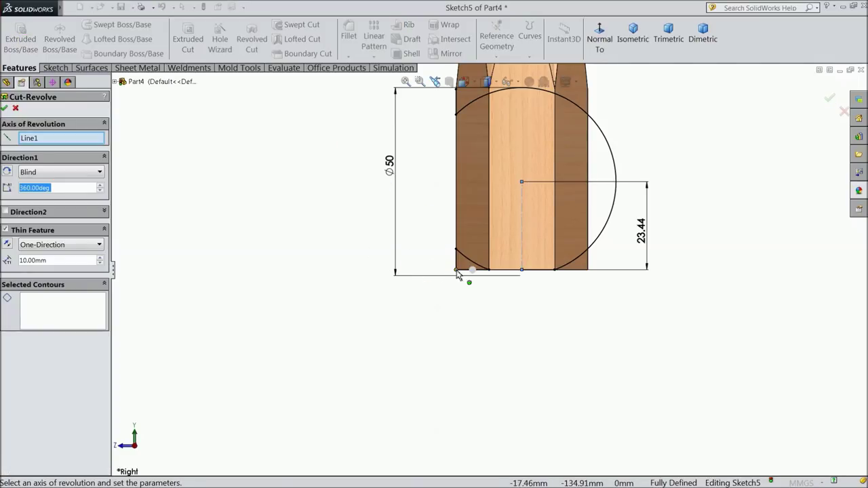
scroll(444, 276, down, 2)
scroll(475, 284, down, 2)
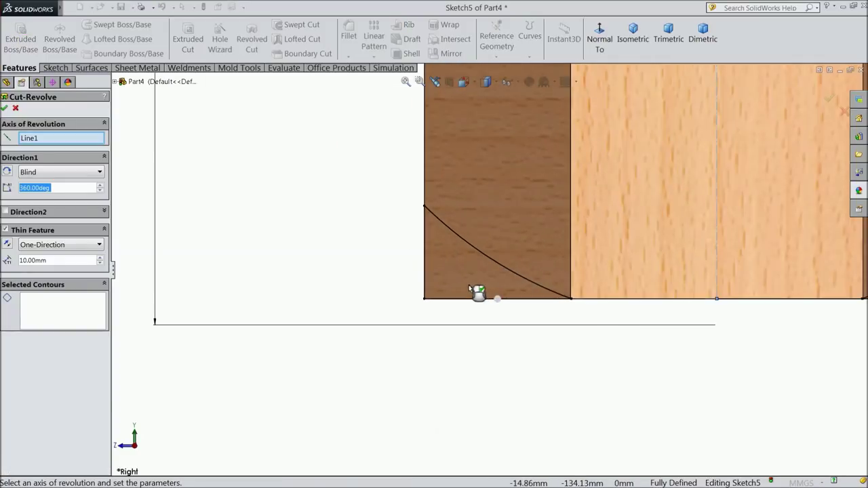
scroll(470, 290, down, 2)
scroll(729, 309, down, 2)
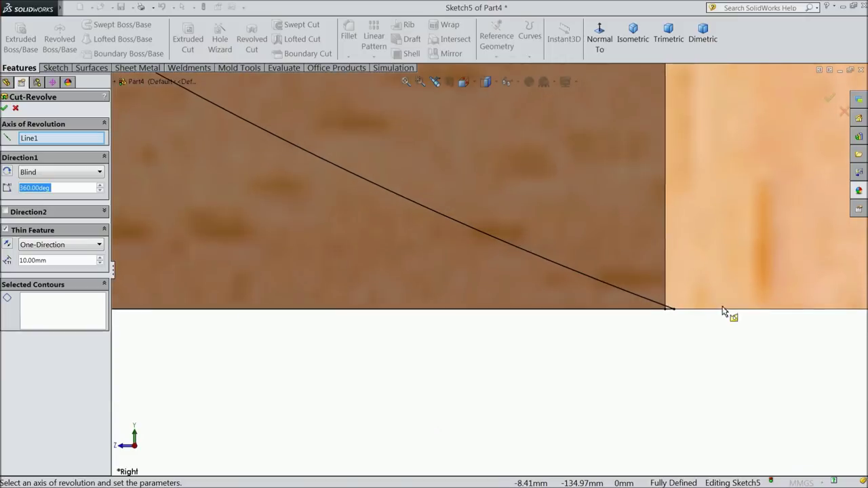
scroll(726, 309, down, 2)
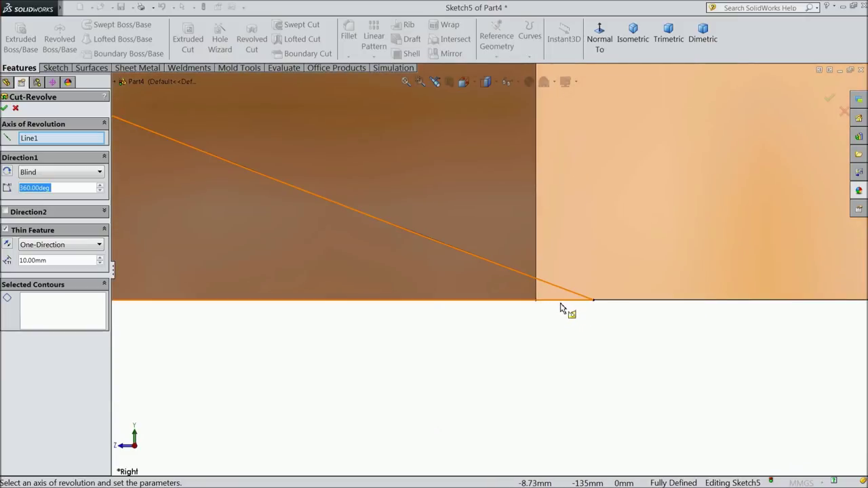
click(568, 306)
scroll(543, 321, up, 1)
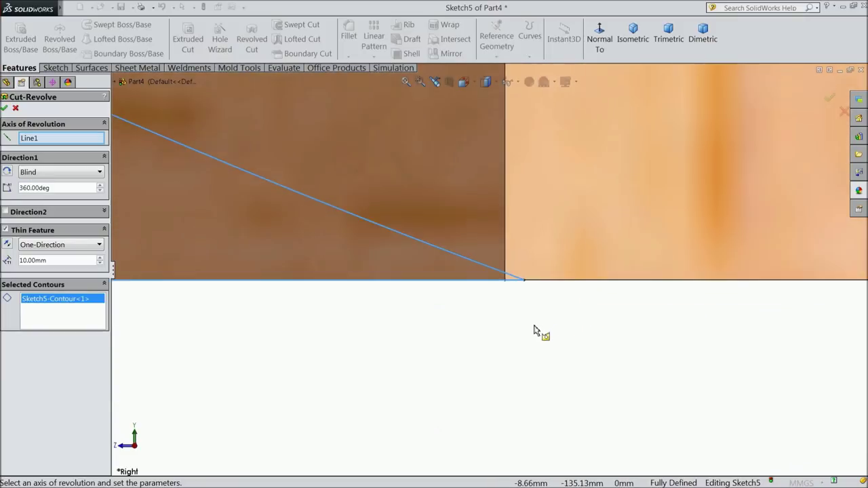
scroll(534, 331, up, 2)
scroll(409, 317, up, 3)
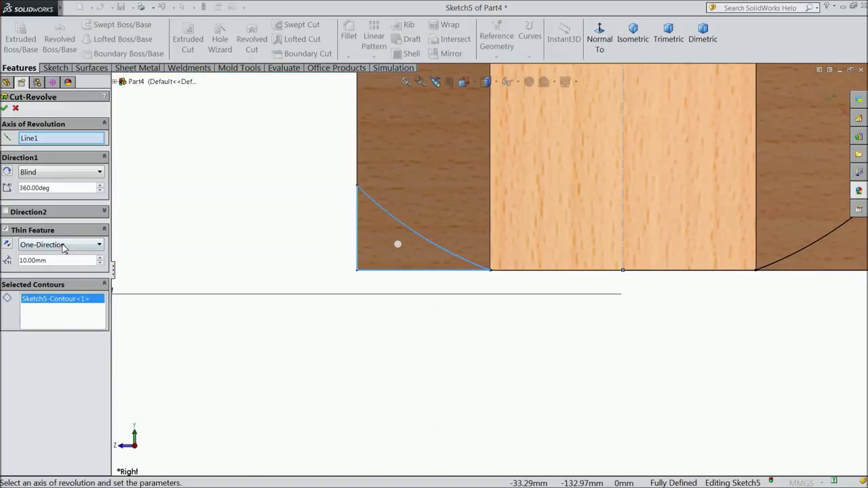
click(5, 230)
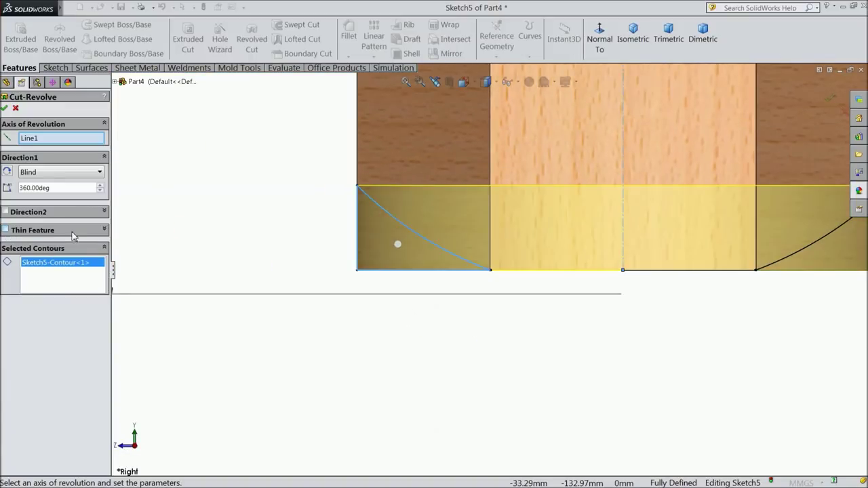
Check the 360° cut preview from another angle and confirm the cut.
scroll(271, 273, up, 2)
scroll(300, 230, up, 2)
middle_drag(301, 230, 326, 278)
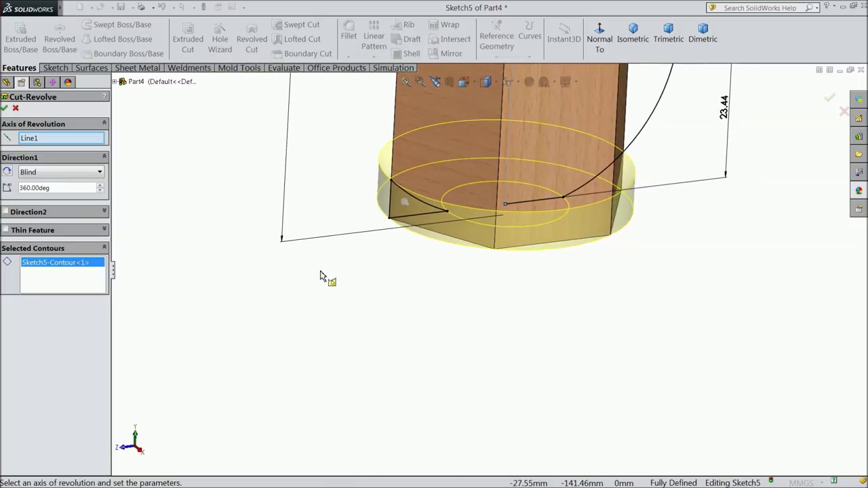
scroll(478, 196, up, 2)
scroll(554, 142, down, 3)
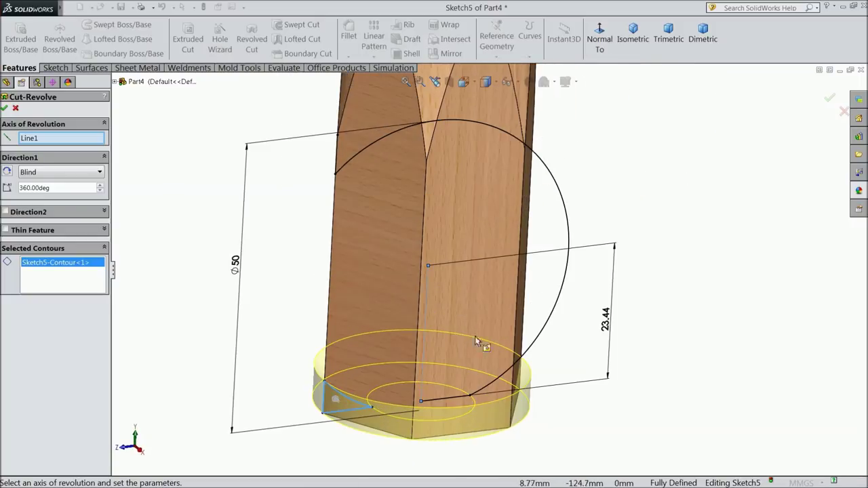
middle_drag(602, 313, 574, 248)
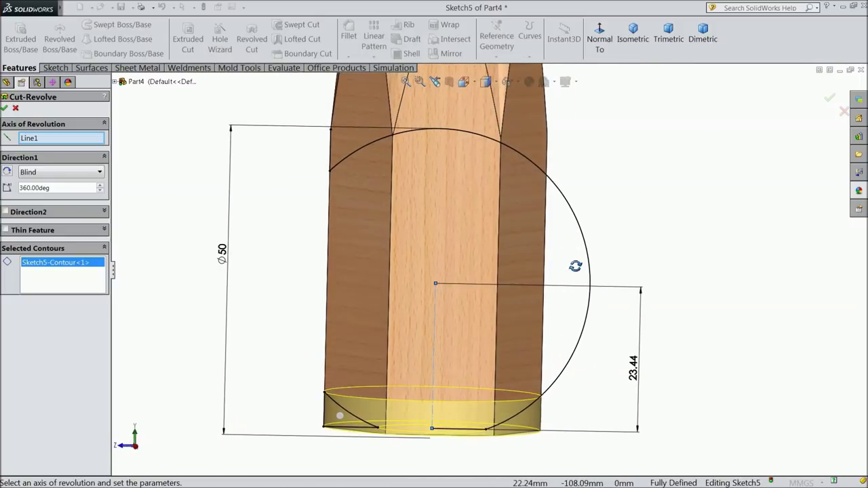
click(5, 109)
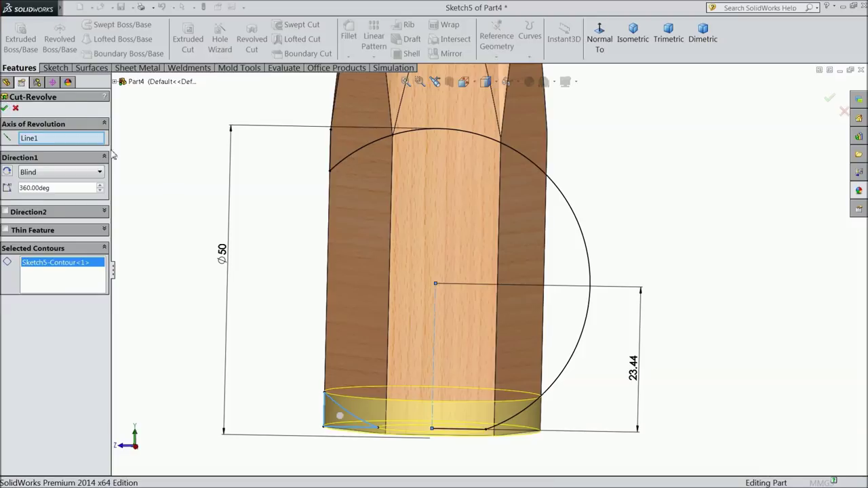
Apply the polished beech 2d appearance to the grey end face of the handle.
mouse_move(286, 302)
middle_down()
mouse_move(308, 141)
mouse_move(325, 116)
mouse_move(314, 128)
mouse_move(397, 194)
middle_up()
scroll(481, 342, down, 3)
mouse_move(482, 343)
middle_down()
mouse_move(488, 305)
mouse_move(522, 292)
middle_up()
click(859, 190)
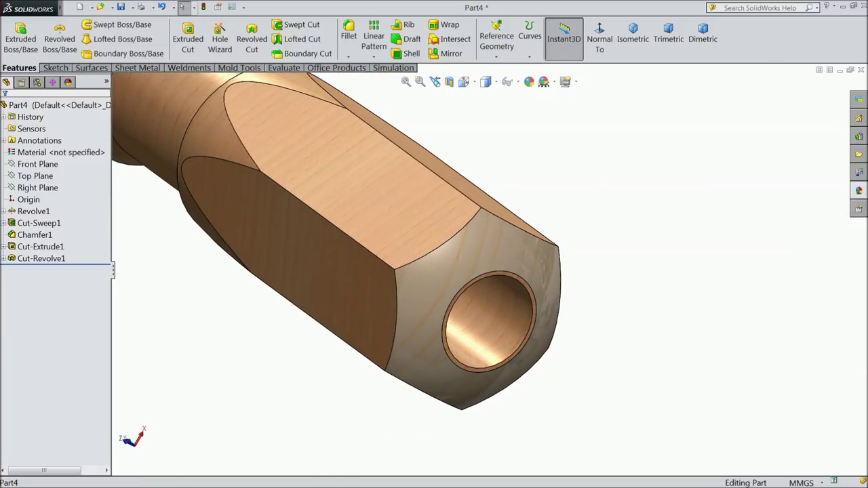
double_click(775, 393)
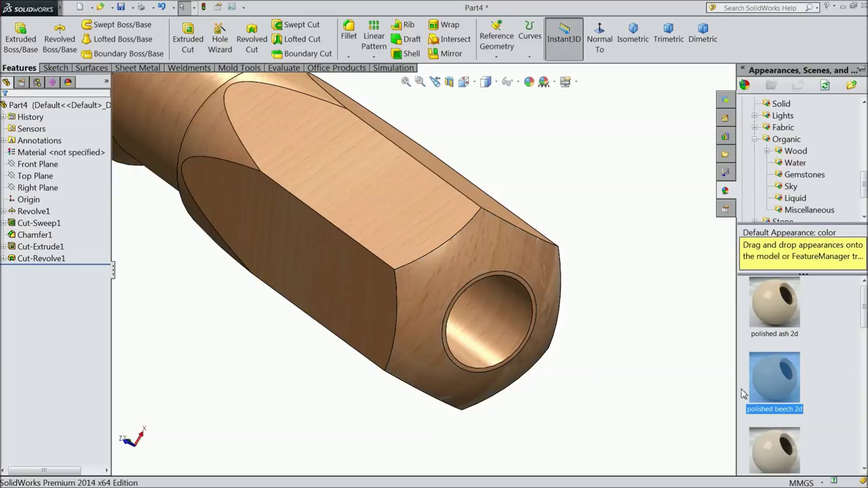
Orbit around the part to review the wood finish, then start saving it.
key(f)
mouse_move(599, 257)
middle_down()
mouse_move(655, 327)
mouse_move(587, 357)
middle_up()
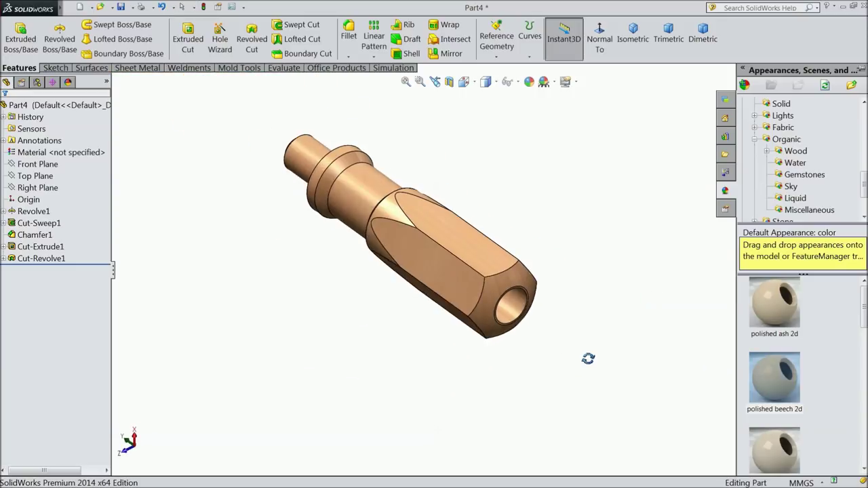
mouse_move(441, 257)
middle_down()
mouse_move(358, 285)
mouse_move(393, 339)
mouse_move(347, 339)
middle_up()
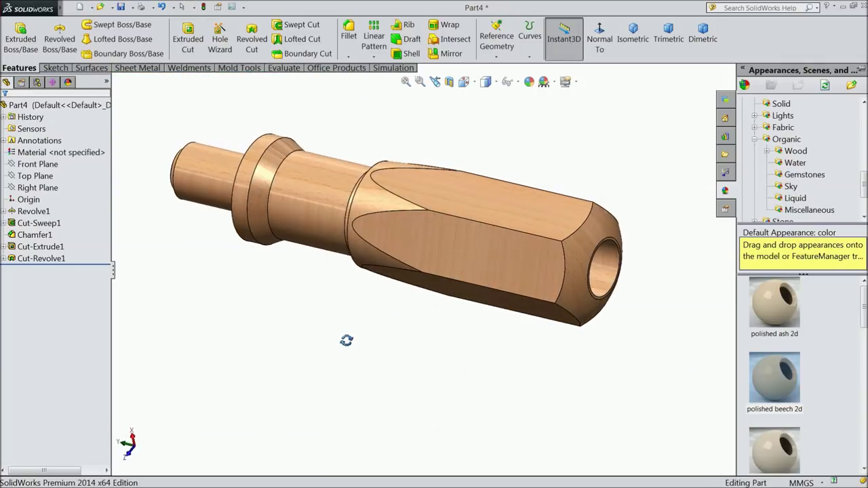
middle_drag(294, 259, 340, 283)
mouse_move(373, 339)
middle_down()
mouse_move(374, 358)
mouse_move(368, 345)
mouse_move(467, 382)
mouse_move(346, 331)
mouse_move(338, 352)
mouse_move(359, 326)
mouse_move(452, 305)
middle_up()
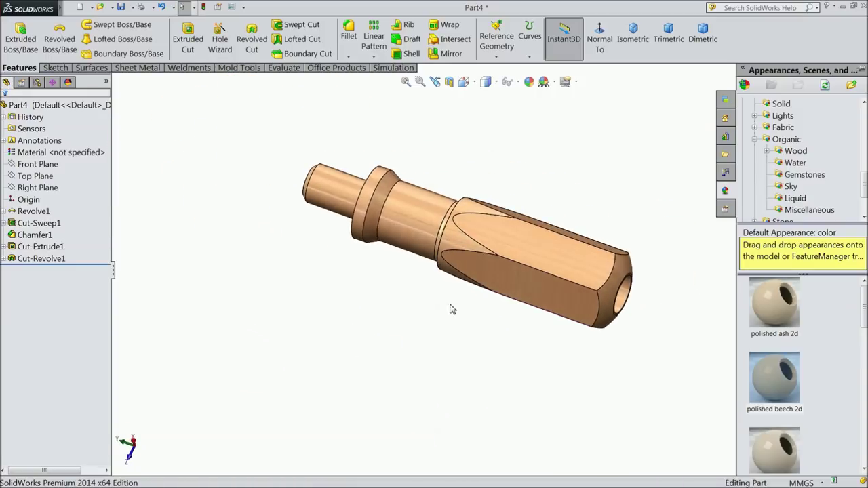
scroll(500, 253, down, 2)
scroll(499, 252, down, 2)
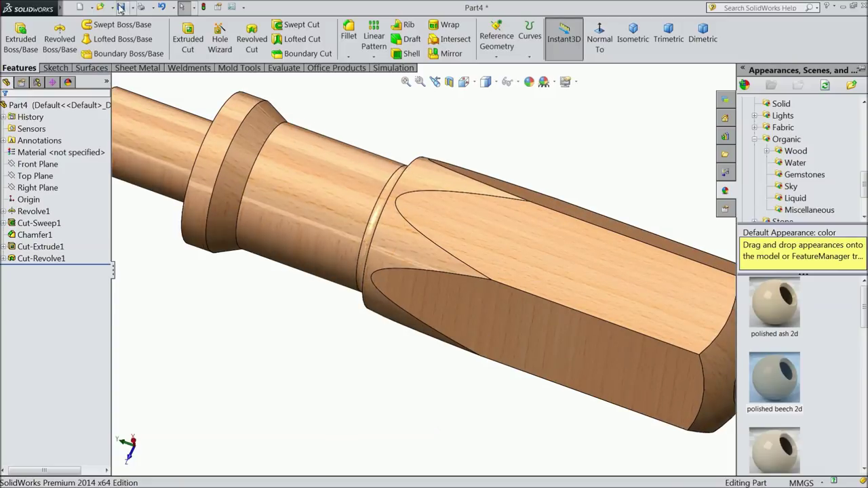
click(121, 7)
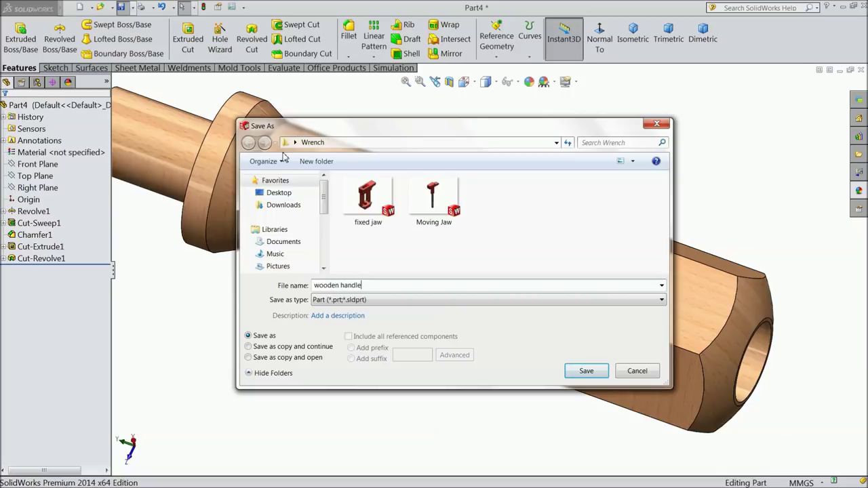
Save the part as wooden handle and orbit to inspect its end hole.
click(577, 373)
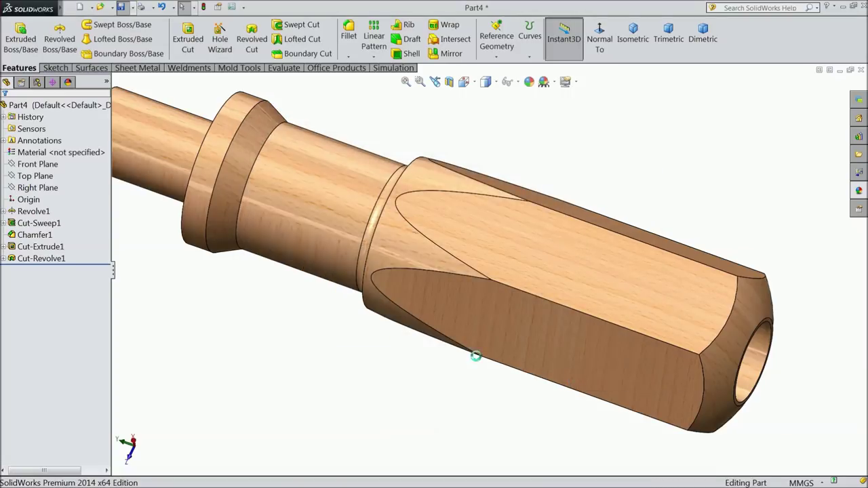
scroll(315, 310, up, 3)
mouse_move(306, 305)
middle_down()
mouse_move(292, 288)
mouse_move(306, 267)
middle_up()
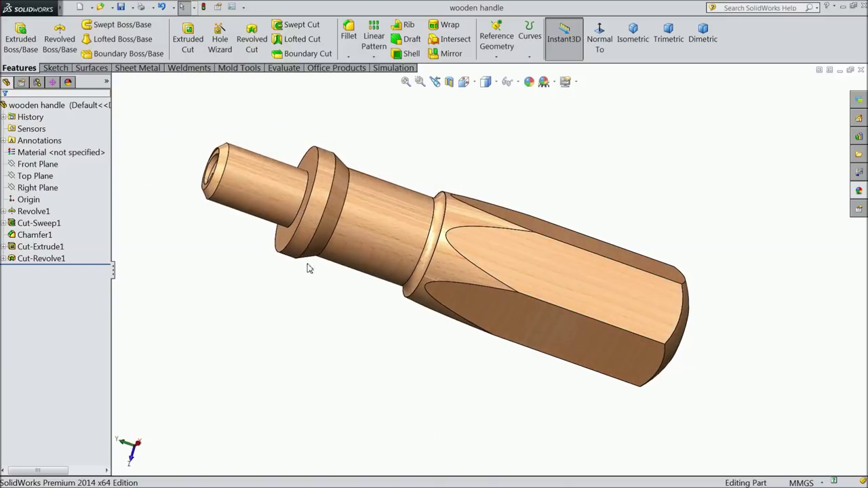
middle_drag(335, 341, 286, 316)
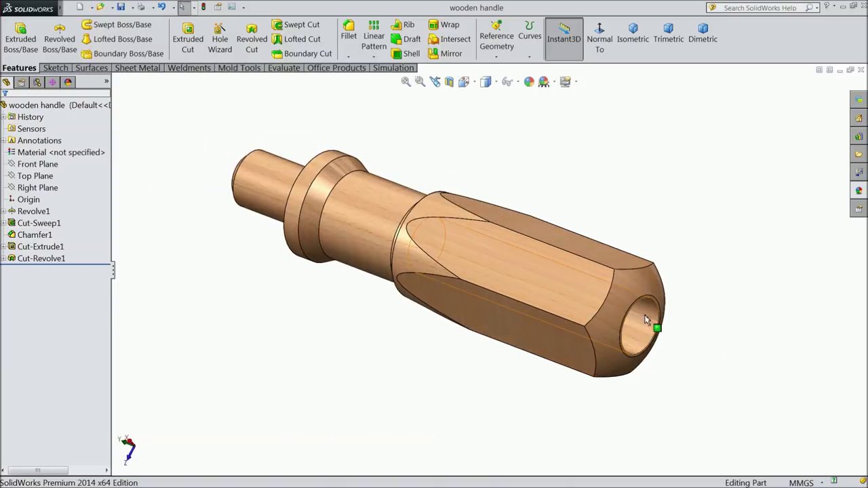
scroll(656, 328, down, 3)
scroll(488, 278, up, 3)
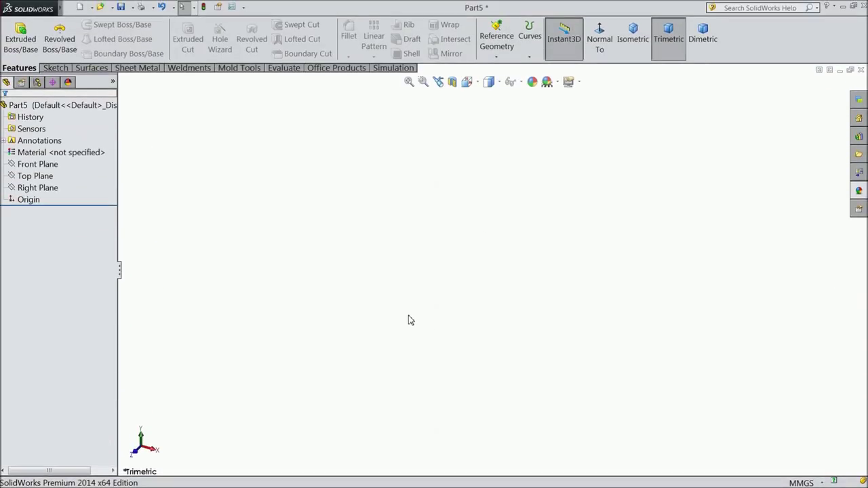
Start a Right Plane sketch with a vertical centerline running down from the origin.
click(37, 187)
click(34, 176)
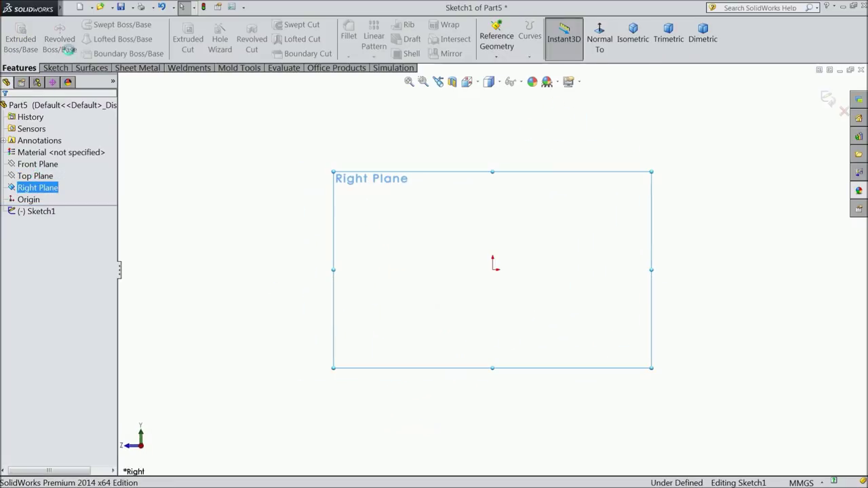
click(60, 68)
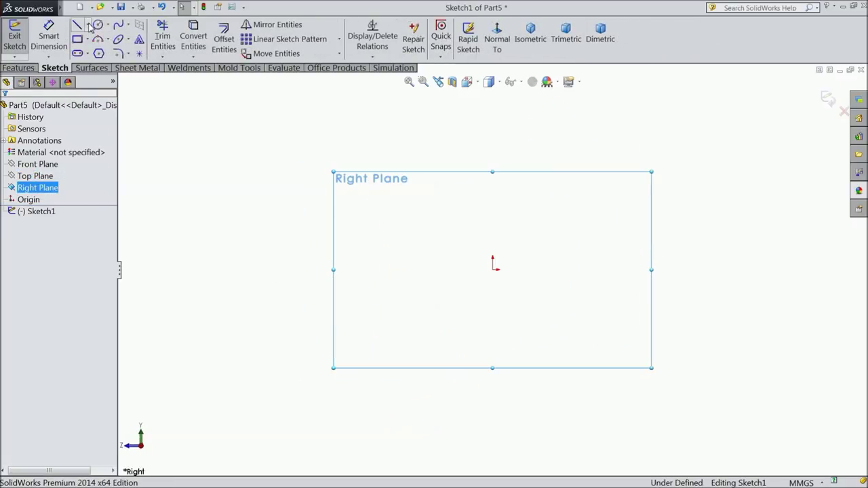
click(88, 26)
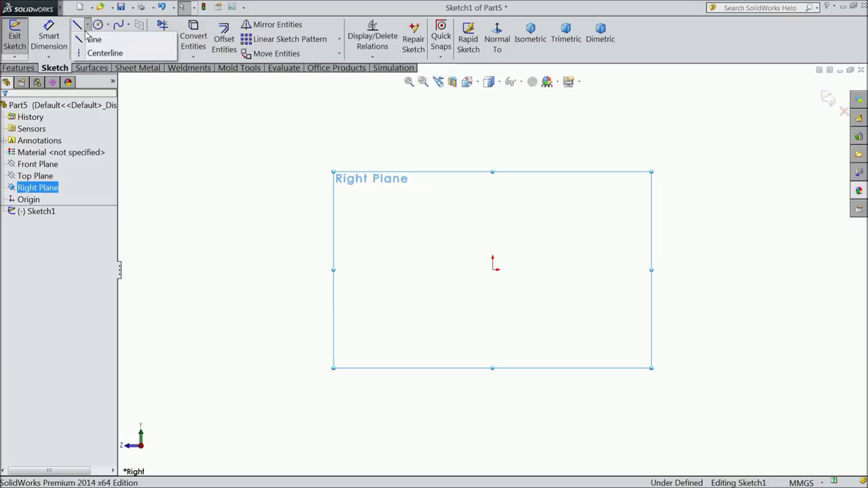
click(95, 53)
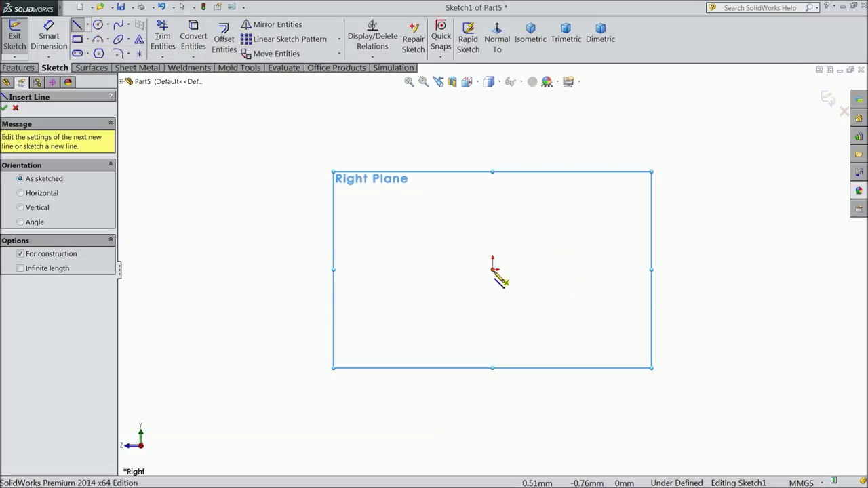
click(493, 269)
click(493, 432)
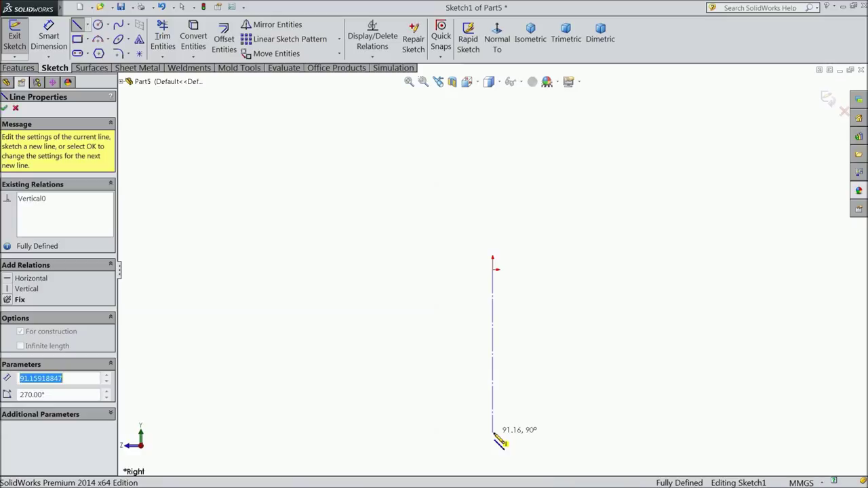
right_click(530, 383)
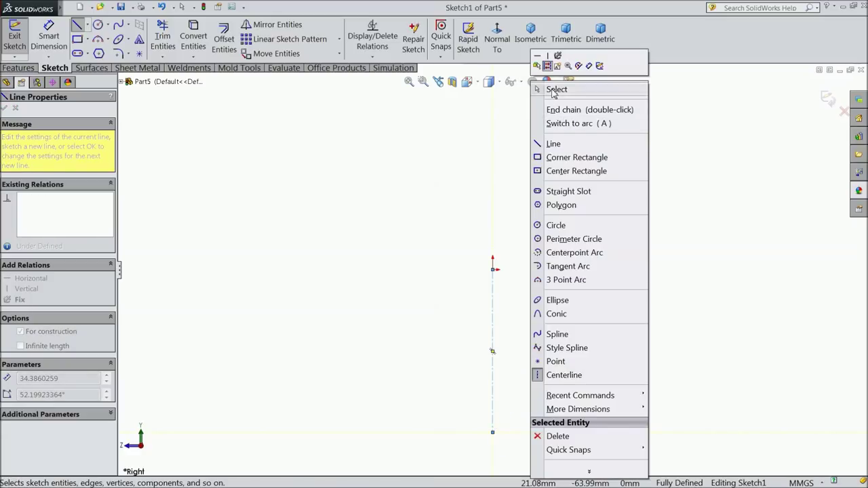
click(556, 89)
Draw the stepped half-profile of lines and tangent arcs beside the centerline.
click(78, 25)
key(f)
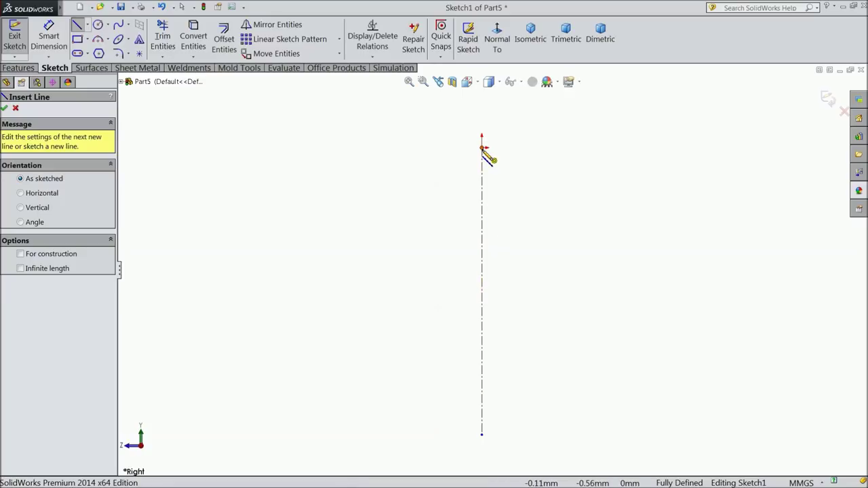
click(481, 147)
click(439, 147)
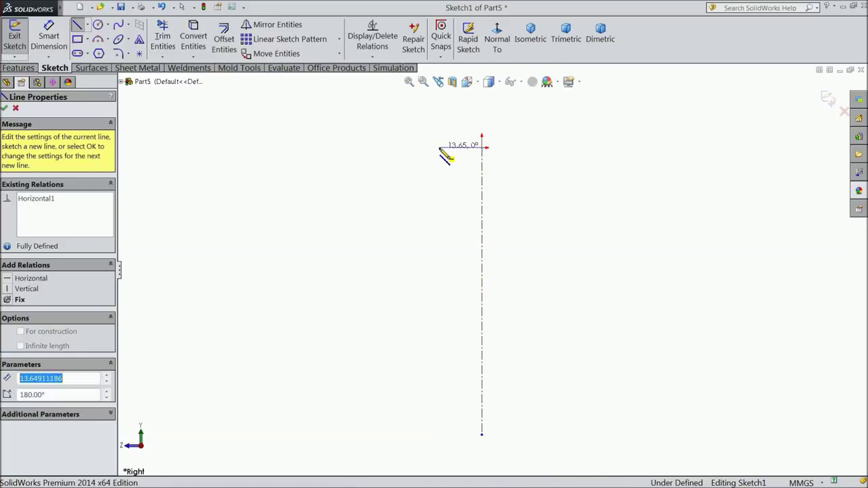
click(439, 214)
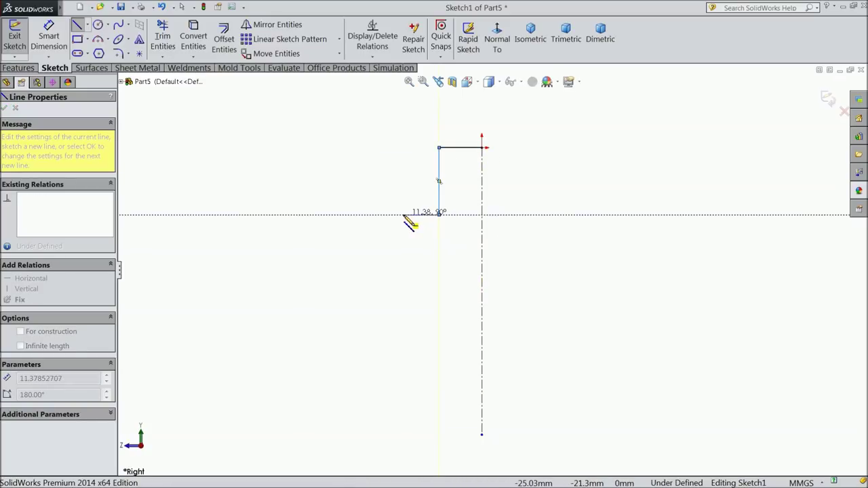
click(403, 215)
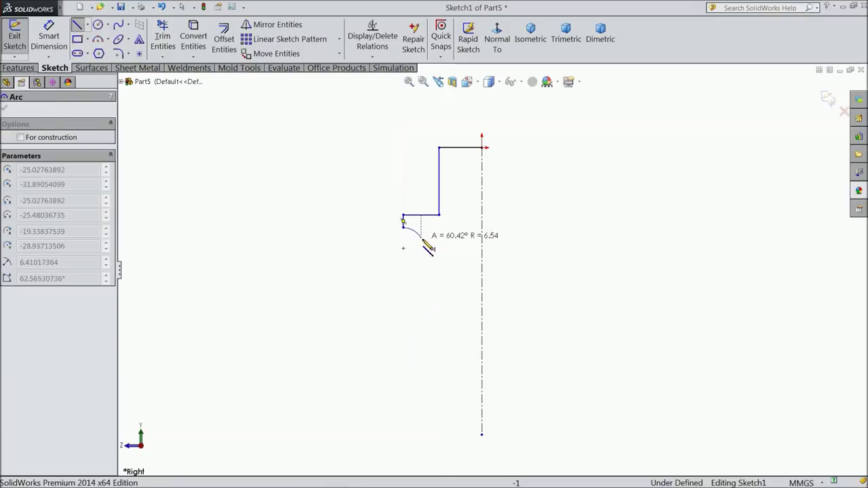
click(439, 265)
scroll(437, 261, down, 2)
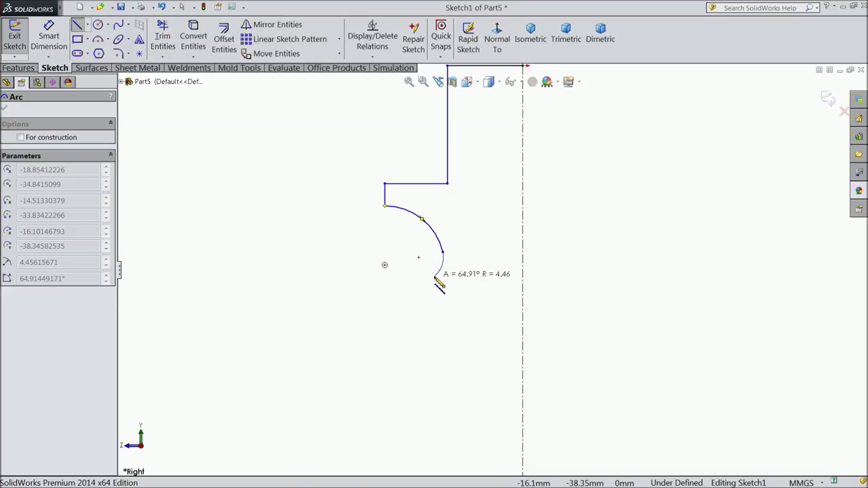
click(435, 278)
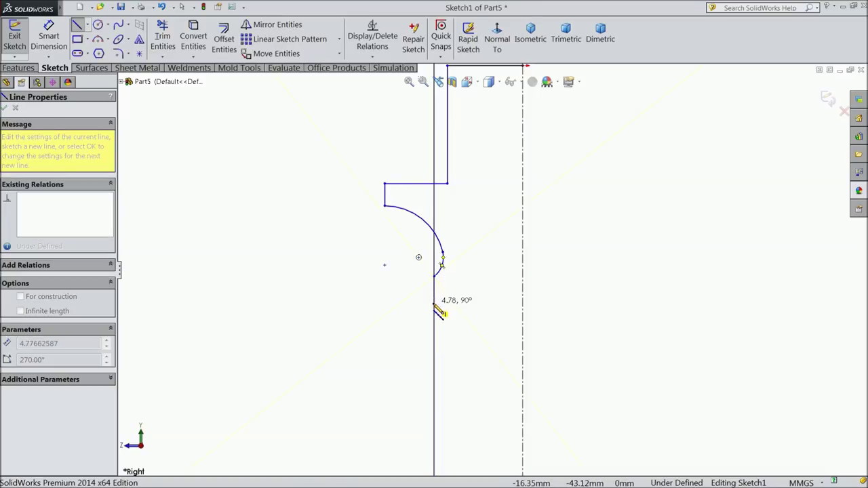
click(434, 303)
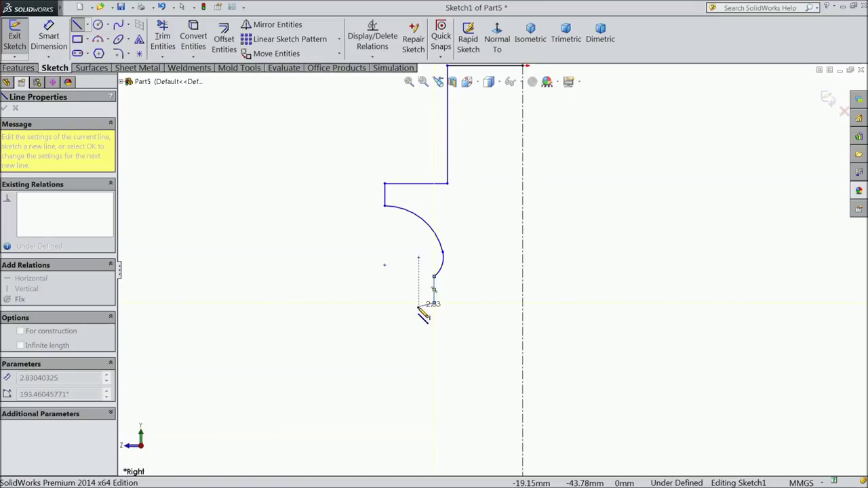
right_click(419, 309)
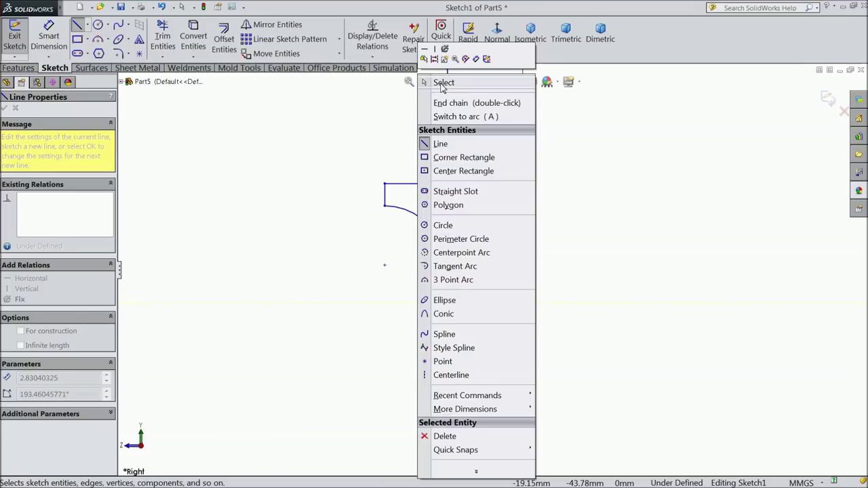
click(444, 82)
key(f)
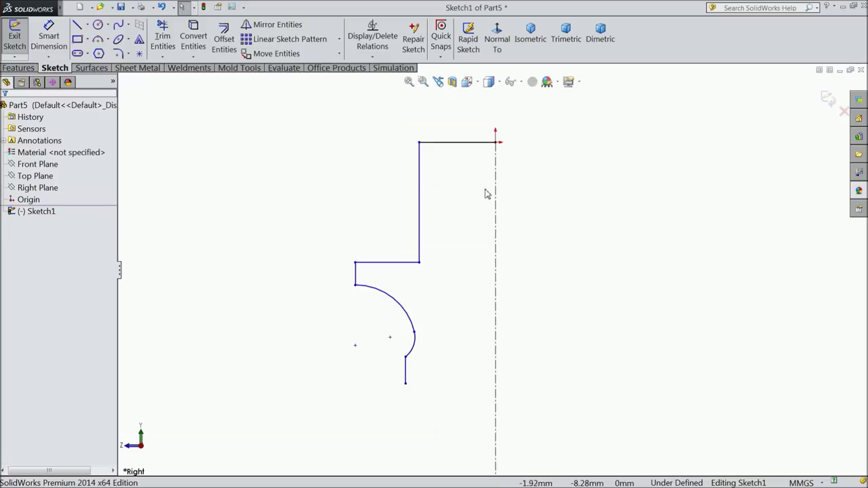
Dimension the top line to 9 mm and the long vertical line to 15 mm.
click(49, 37)
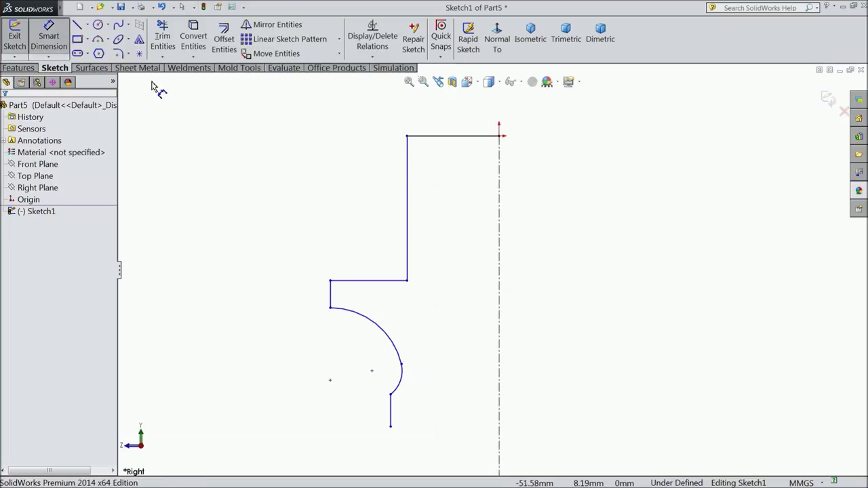
click(451, 136)
click(448, 121)
text(9)
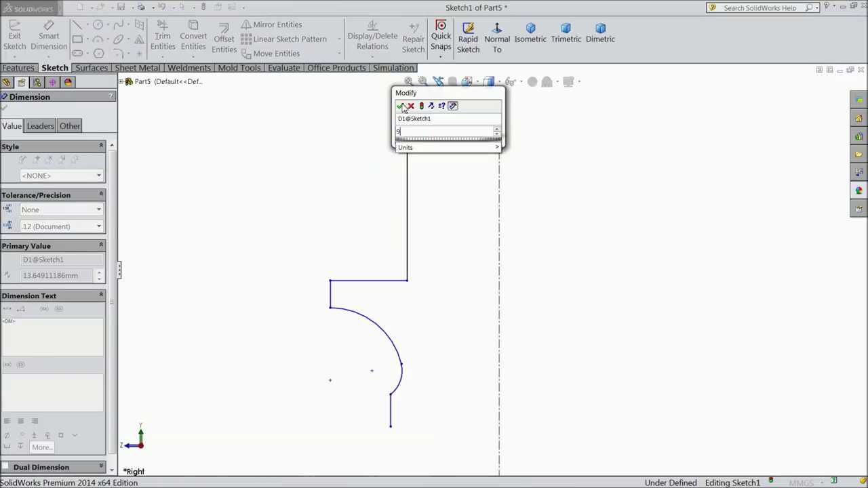
key(Return)
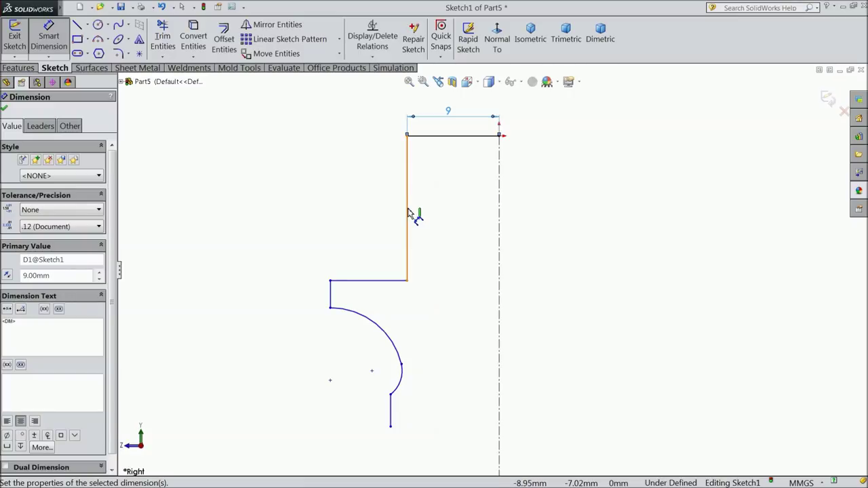
click(410, 211)
click(276, 205)
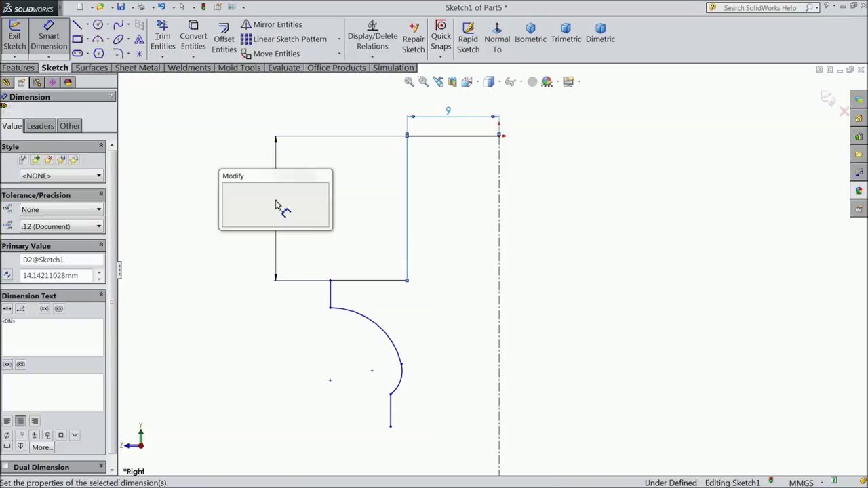
text(15)
click(227, 190)
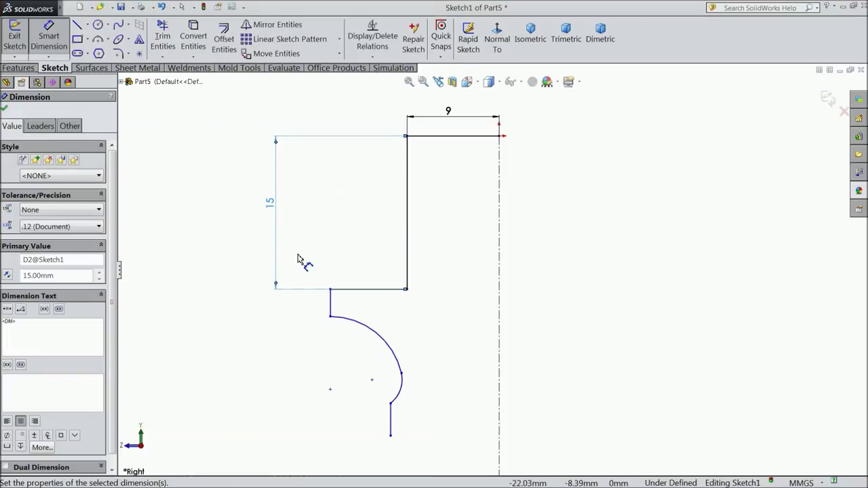
Set the neck line 12 mm from the centerline, the large arc to R6 and the small arc to R2.
click(331, 305)
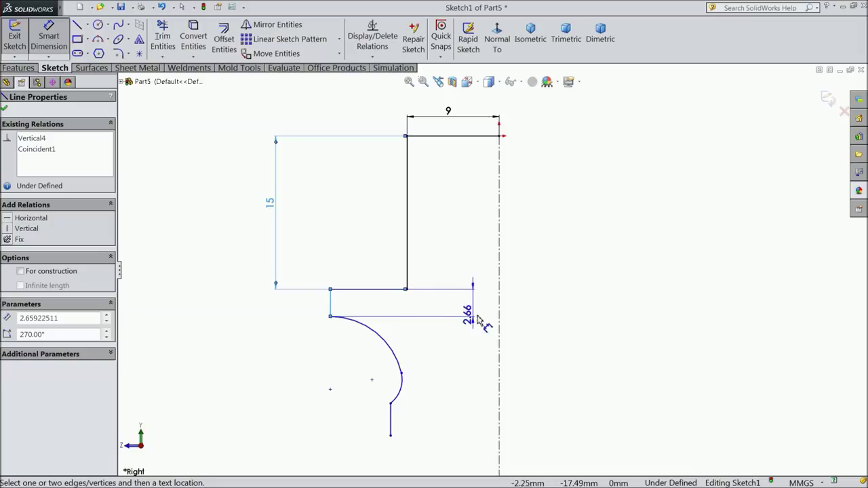
click(499, 310)
click(429, 309)
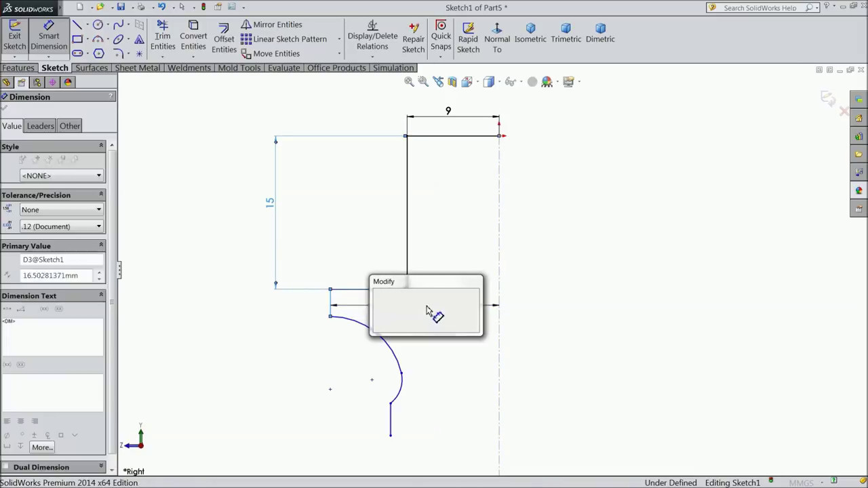
text(12)
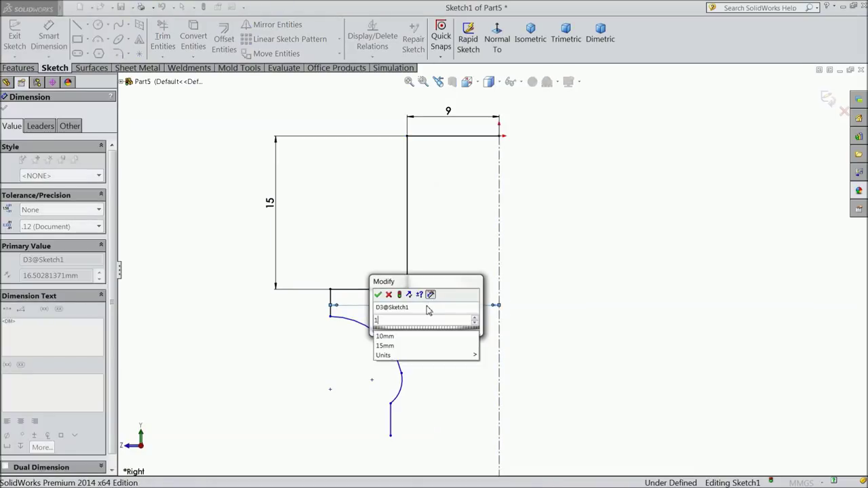
click(378, 295)
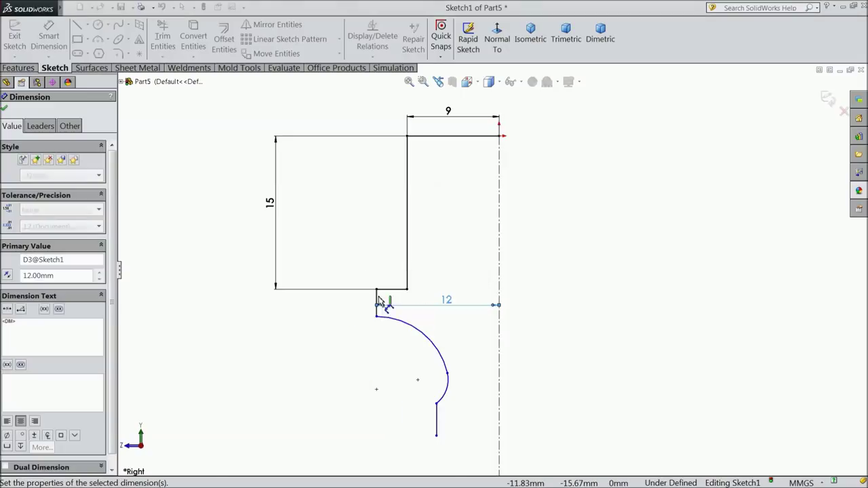
click(429, 346)
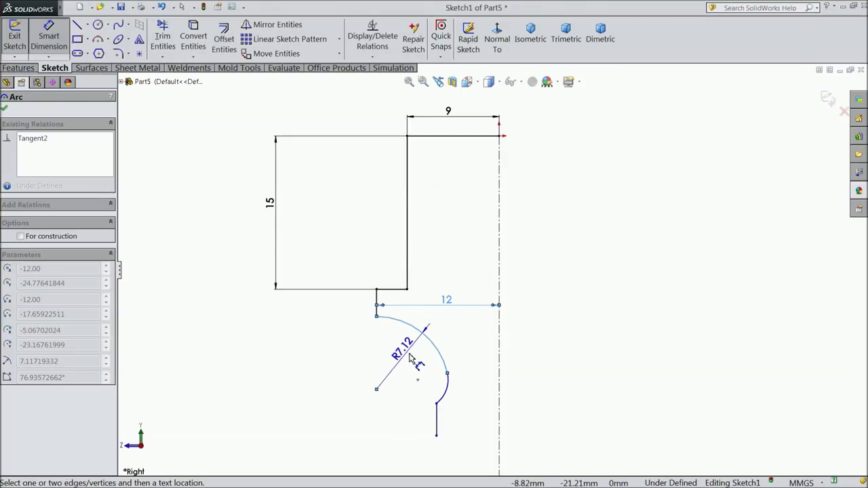
click(407, 352)
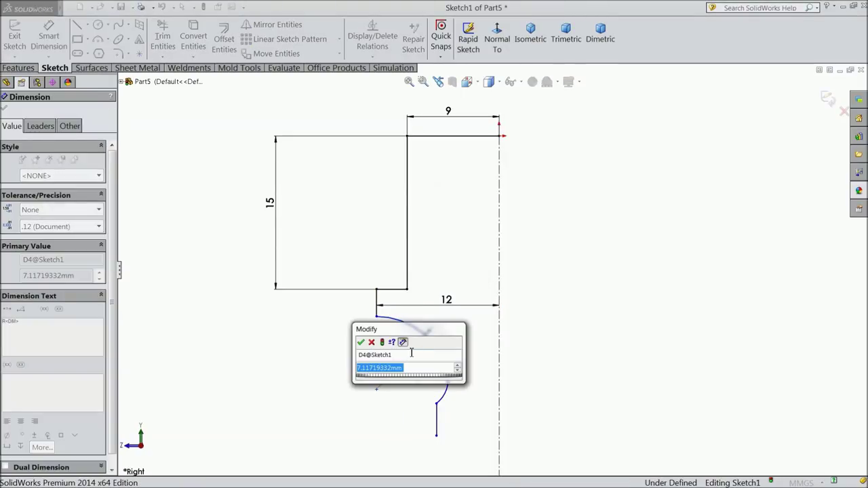
text(6)
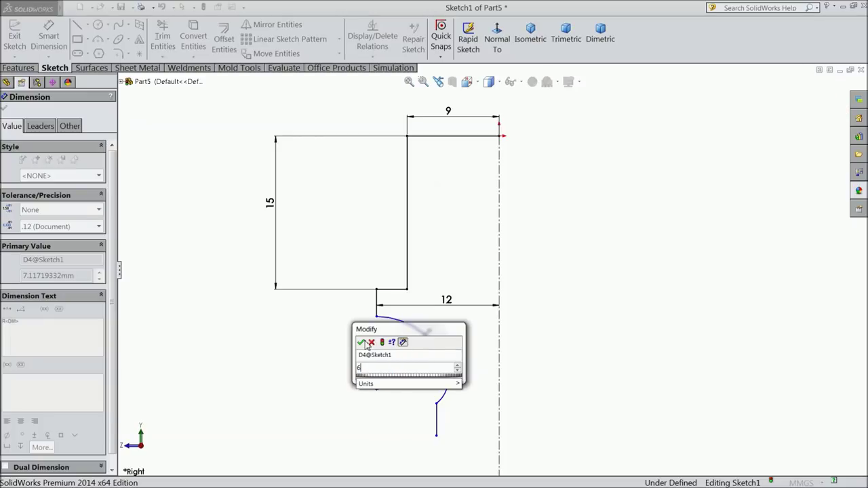
click(363, 342)
scroll(434, 406, down, 2)
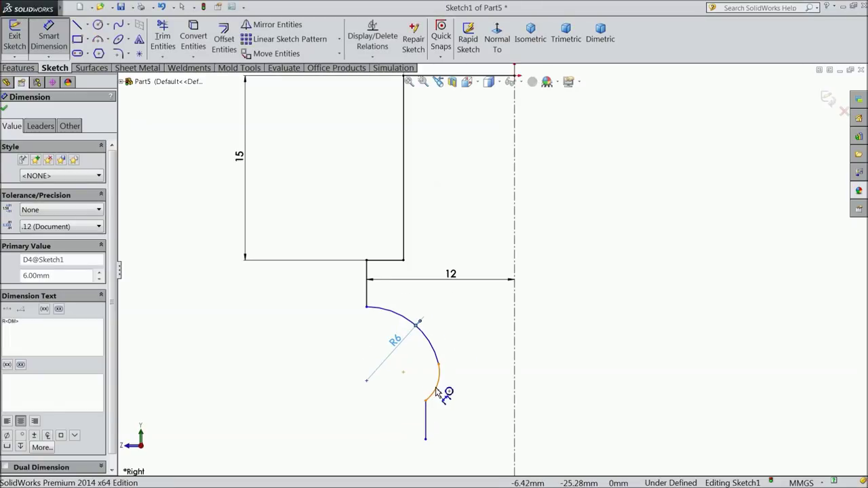
click(436, 392)
click(459, 401)
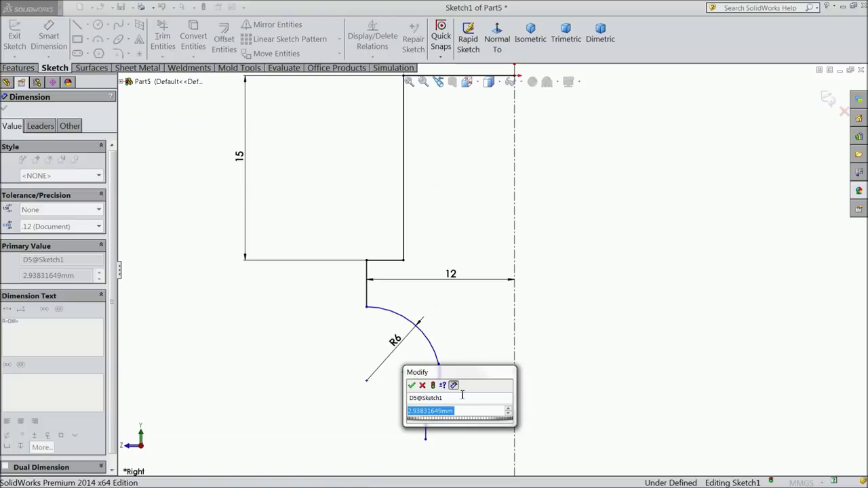
text(2)
click(411, 385)
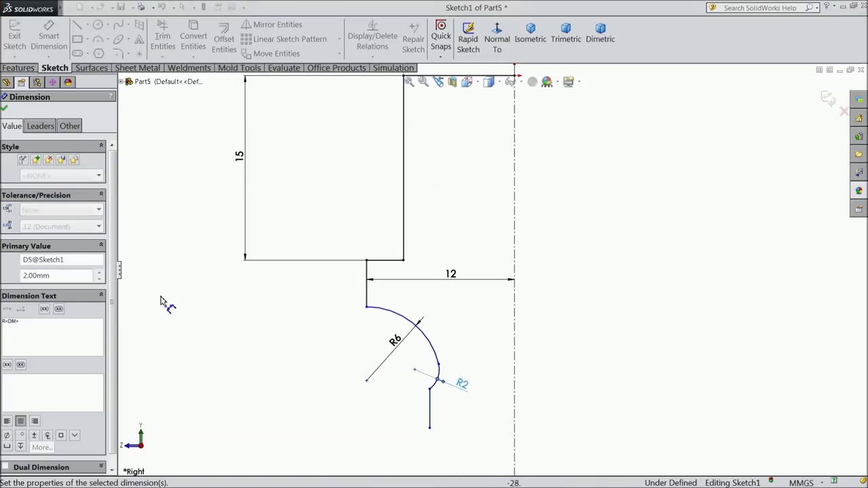
click(5, 109)
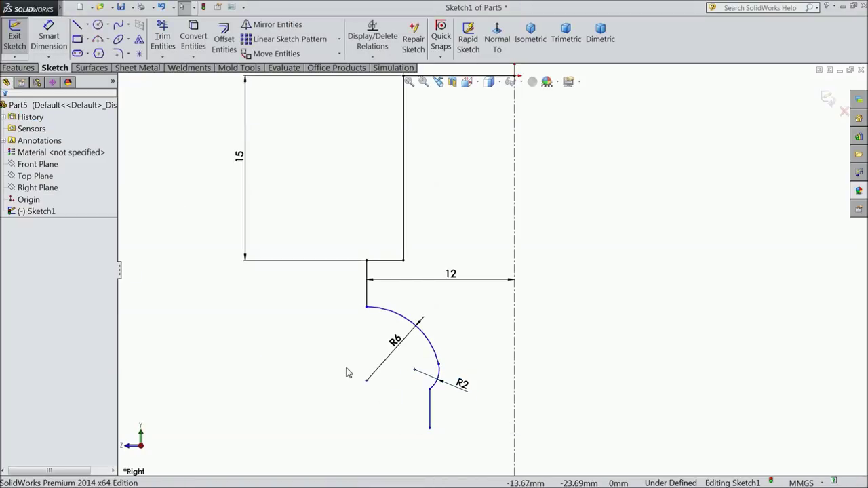
click(366, 381)
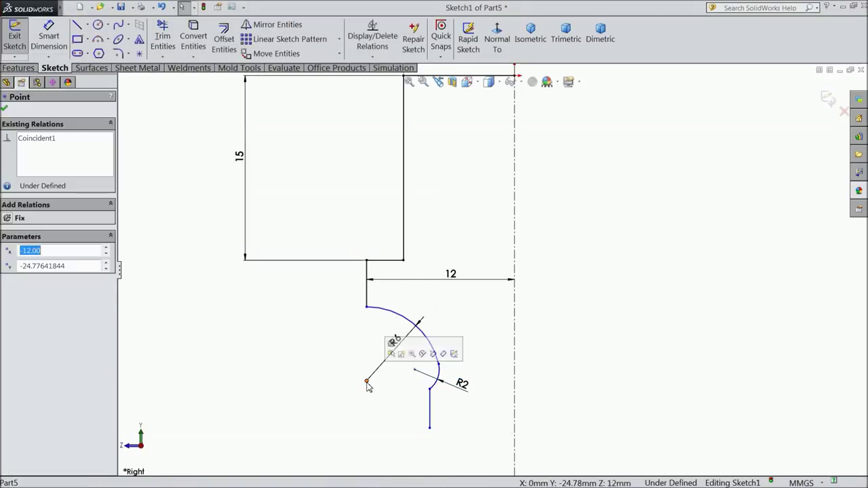
Add a Horizontal relation between the two arc centre points.
ctrl+click(414, 371)
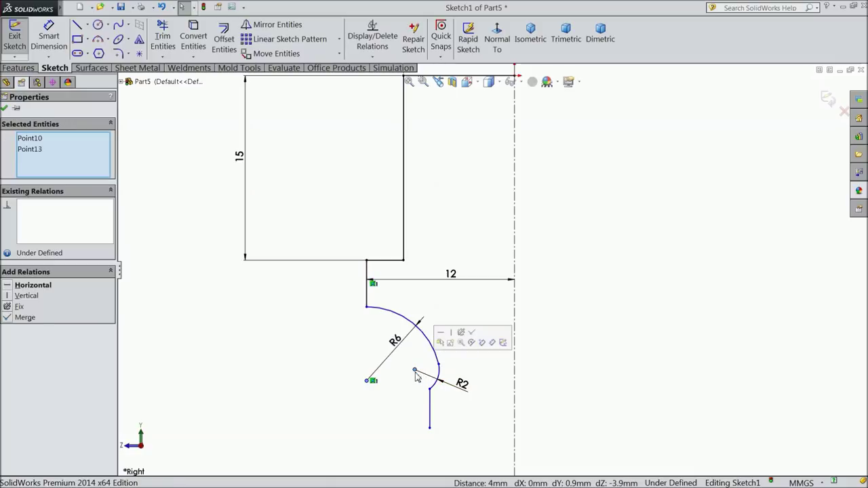
click(442, 339)
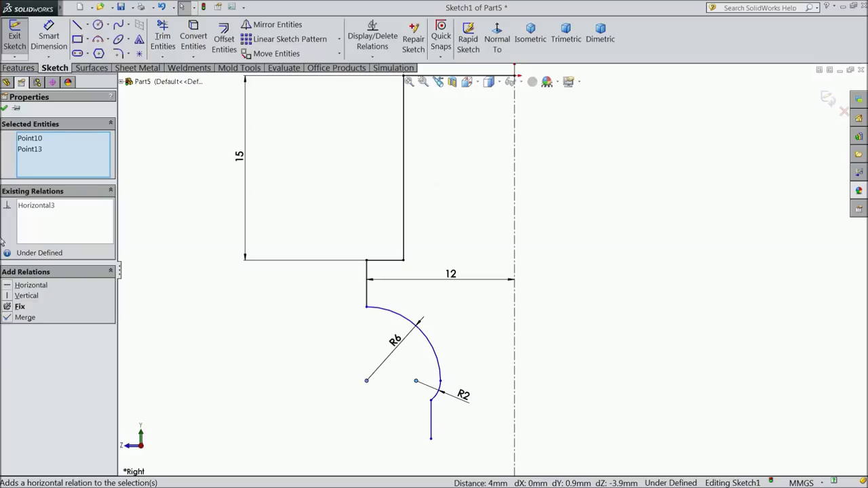
click(5, 109)
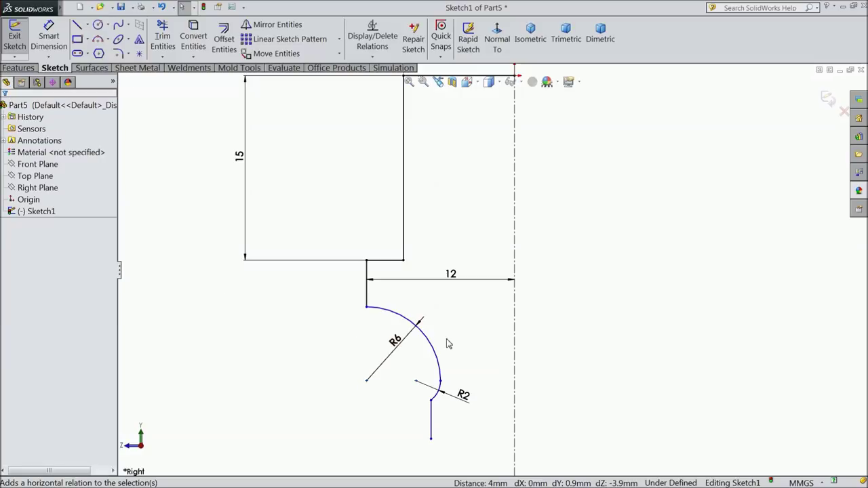
Add a Vertical relation between the large arc's top endpoint and its centre.
click(367, 308)
ctrl+click(366, 382)
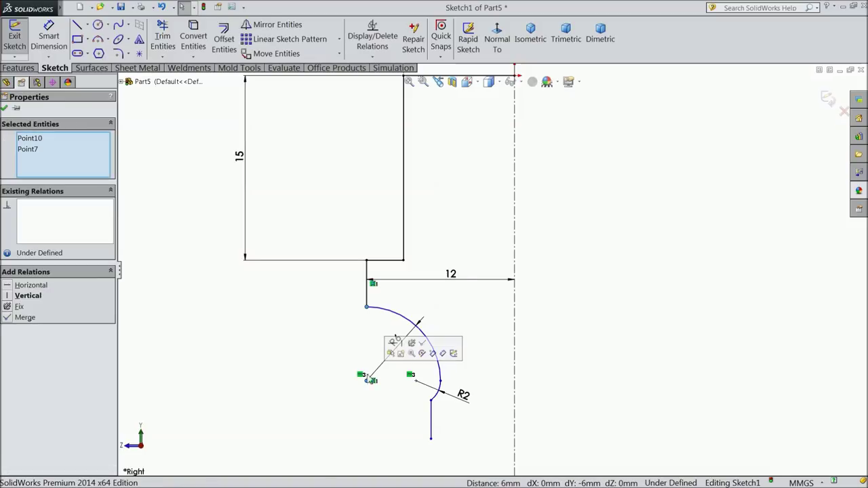
click(401, 344)
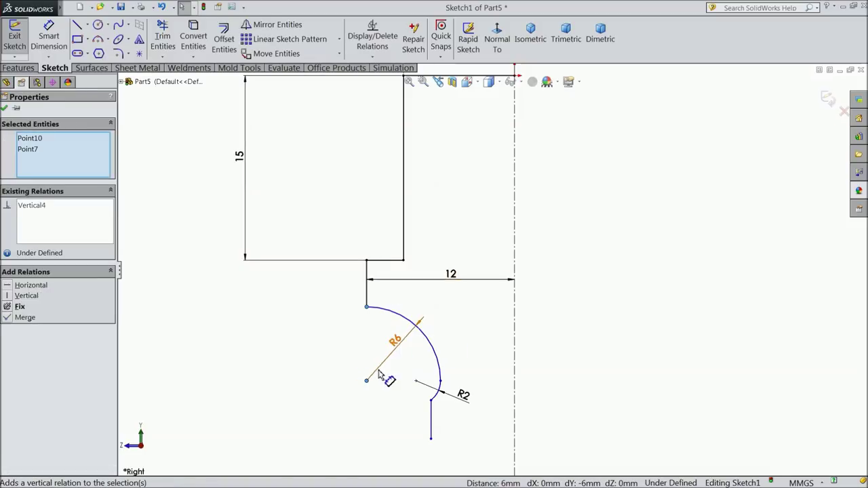
click(5, 108)
click(48, 37)
scroll(360, 414, up, 2)
scroll(468, 392, down, 3)
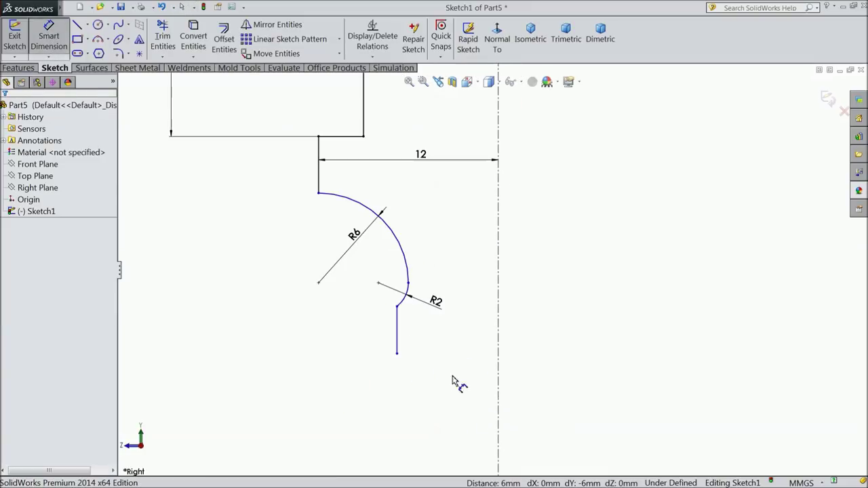
Size the bottom vertical line to 3 mm long and 7.50 mm from the centerline.
click(399, 337)
click(294, 343)
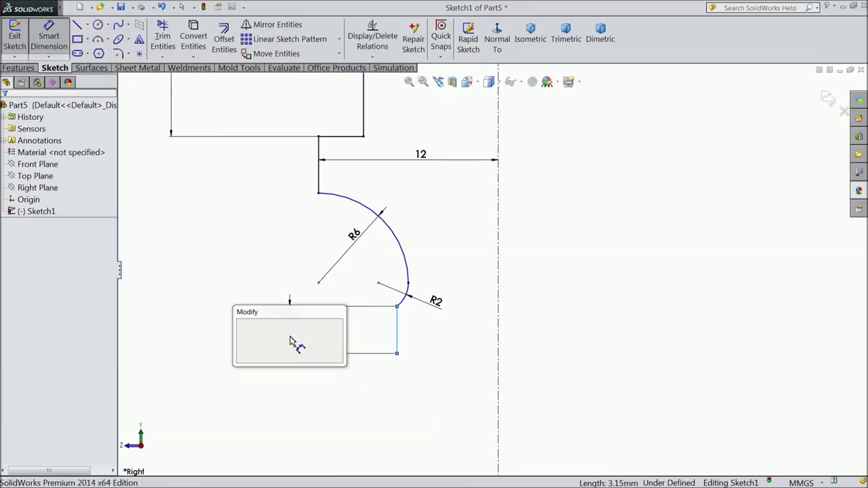
text(3)
click(241, 326)
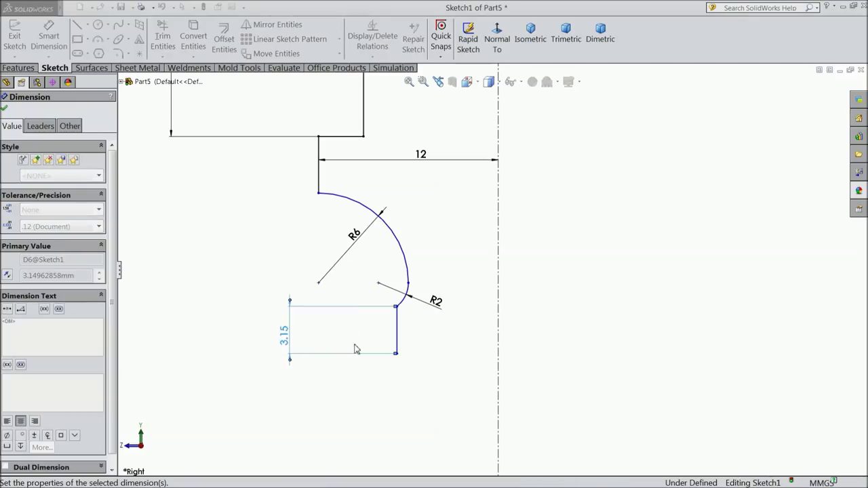
click(397, 342)
click(502, 347)
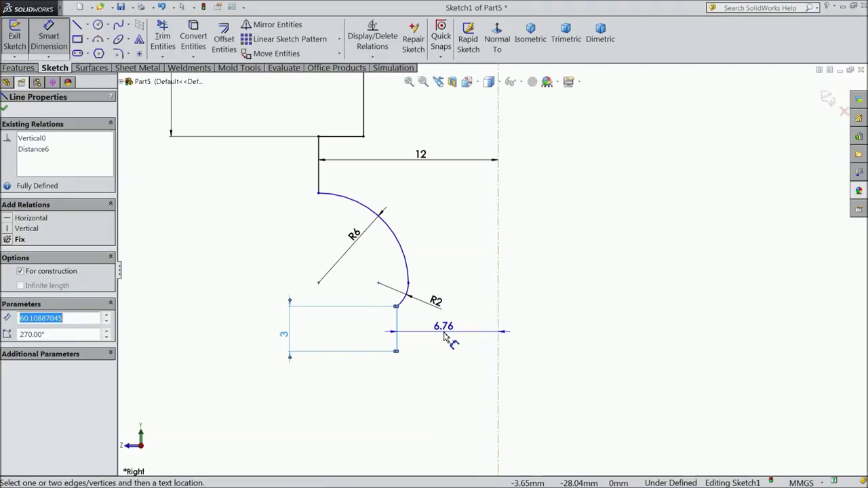
click(446, 336)
text(7.5)
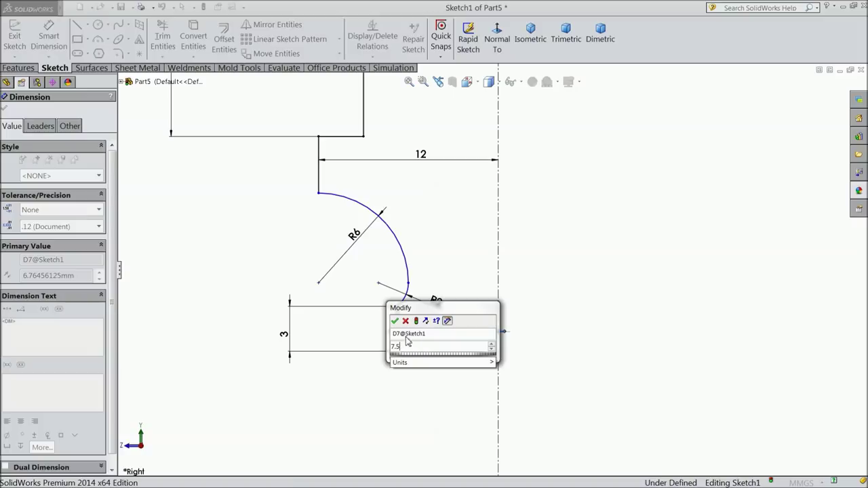
click(251, 319)
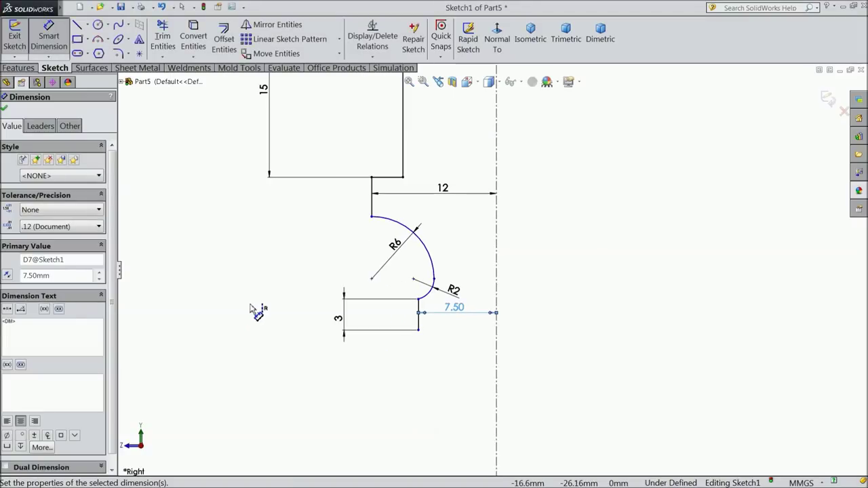
click(4, 108)
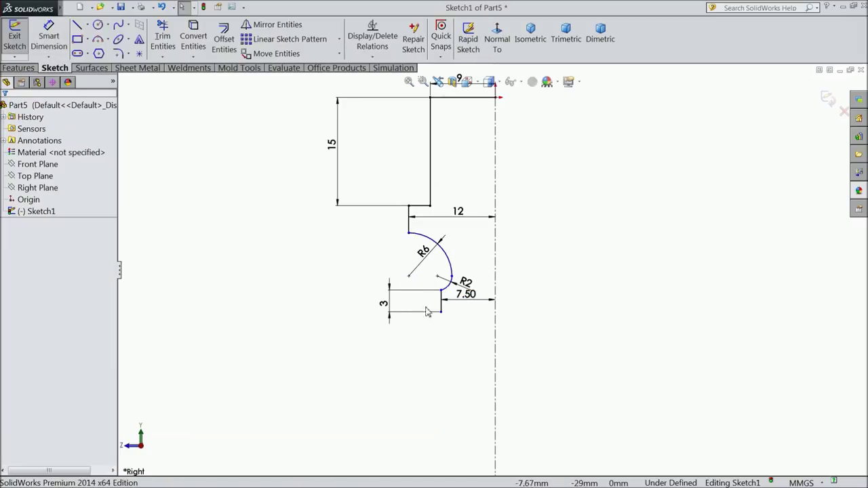
scroll(493, 249, down, 1)
scroll(461, 273, up, 2)
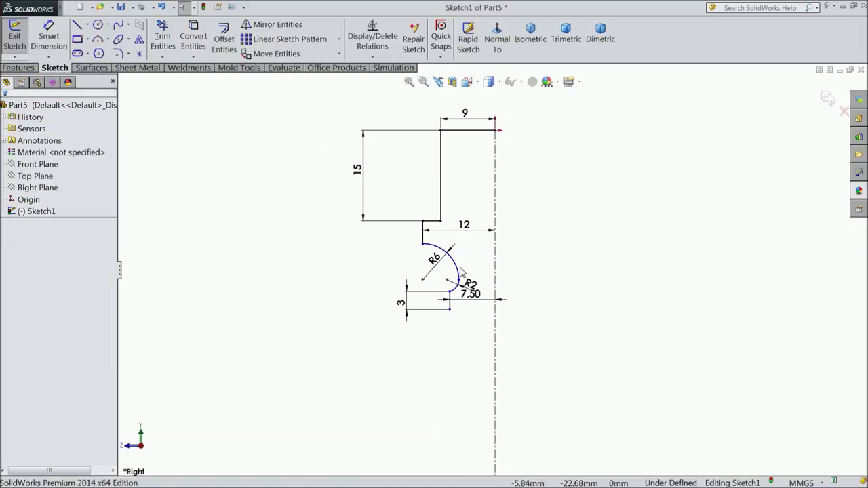
Draw a short chamfer line across the profile's top-right corner.
click(77, 25)
scroll(451, 122, down, 2)
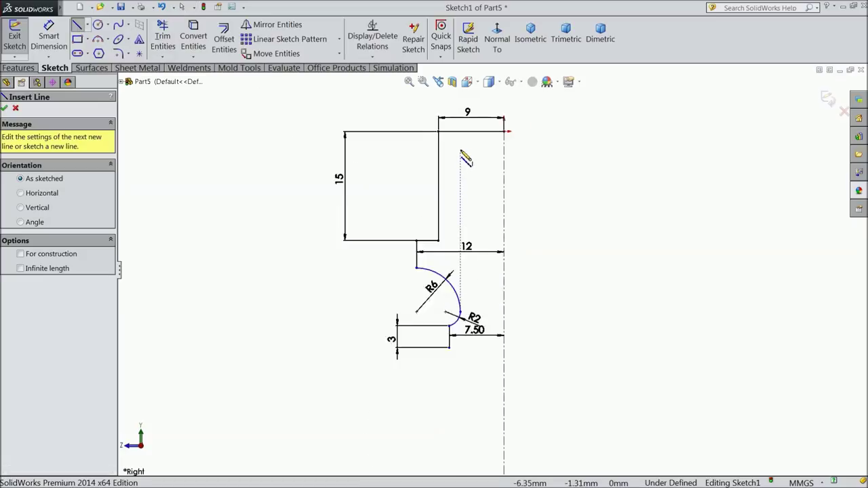
scroll(450, 122, down, 3)
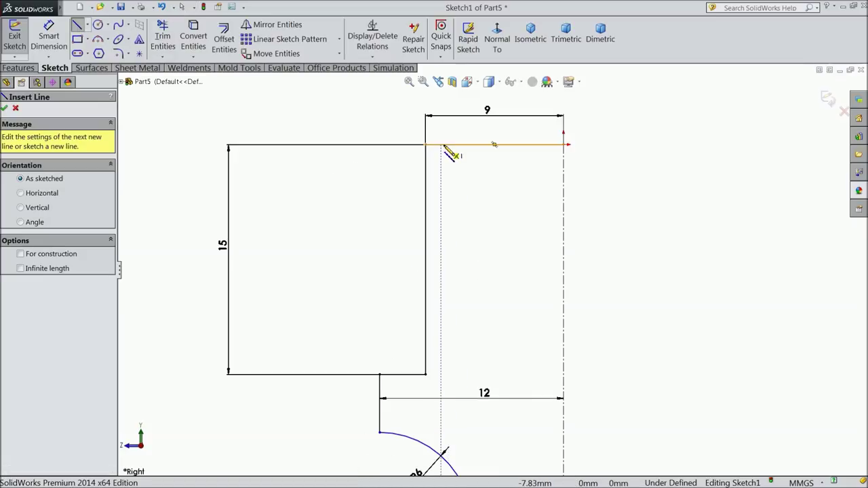
click(425, 145)
click(425, 160)
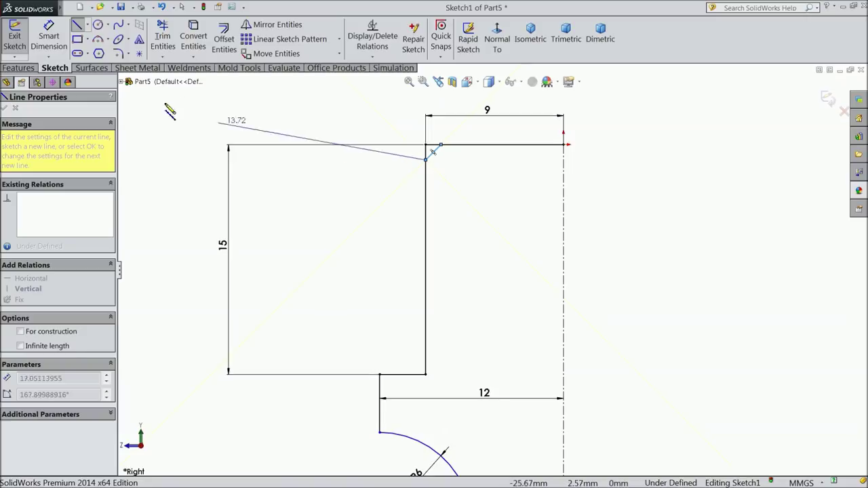
key(Escape)
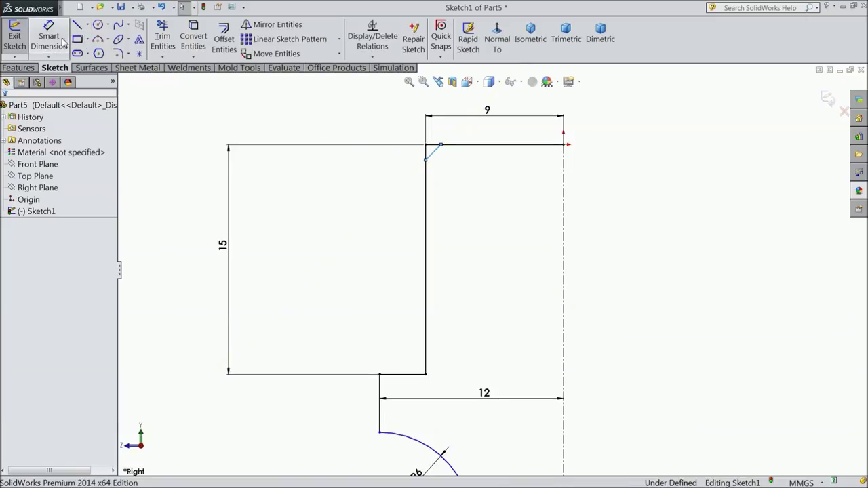
Dimension the chamfer's end 8 mm from the centreline and its slope at 45°.
click(47, 44)
scroll(496, 139, down, 3)
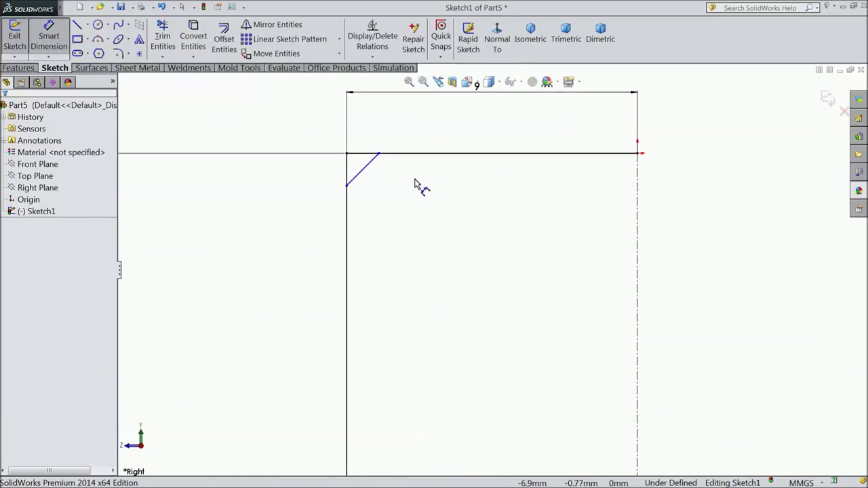
click(377, 154)
click(637, 217)
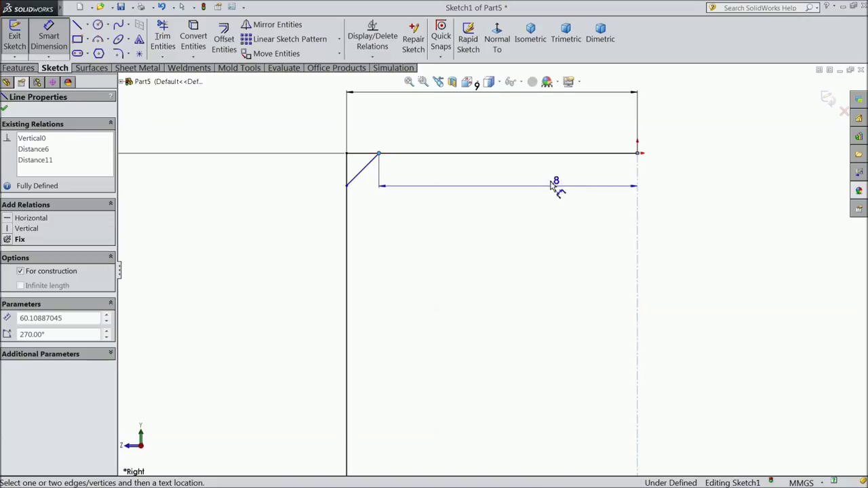
click(500, 132)
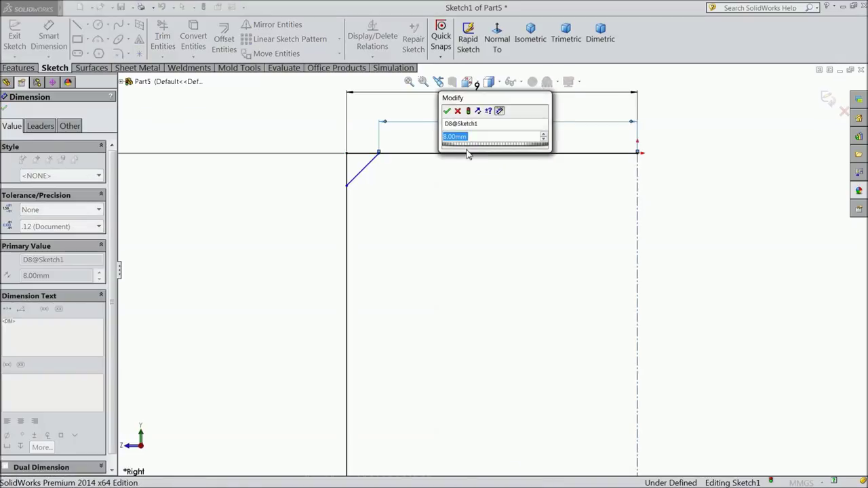
click(446, 111)
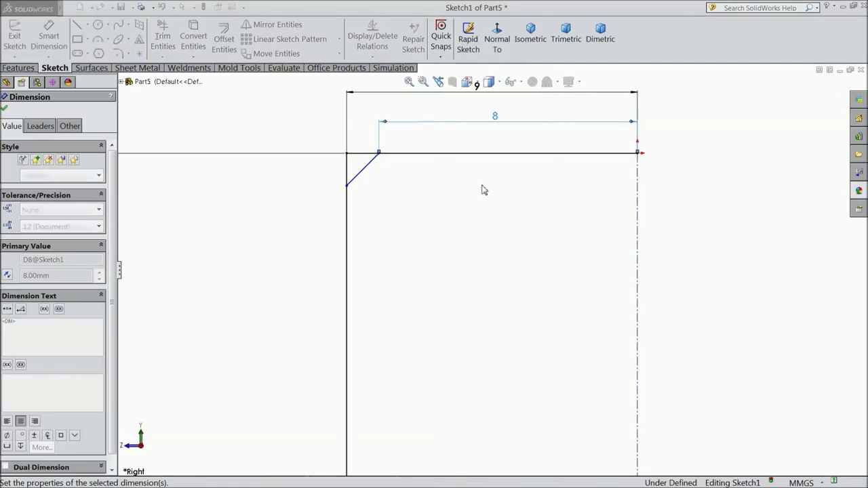
click(359, 162)
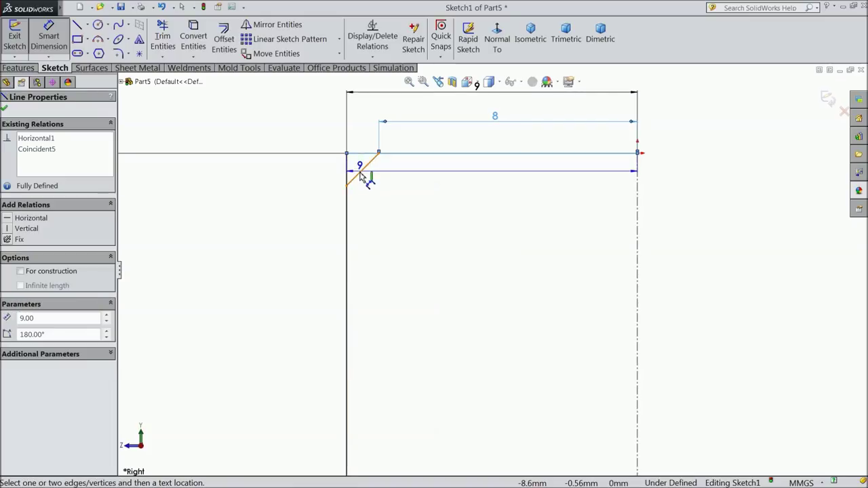
click(313, 177)
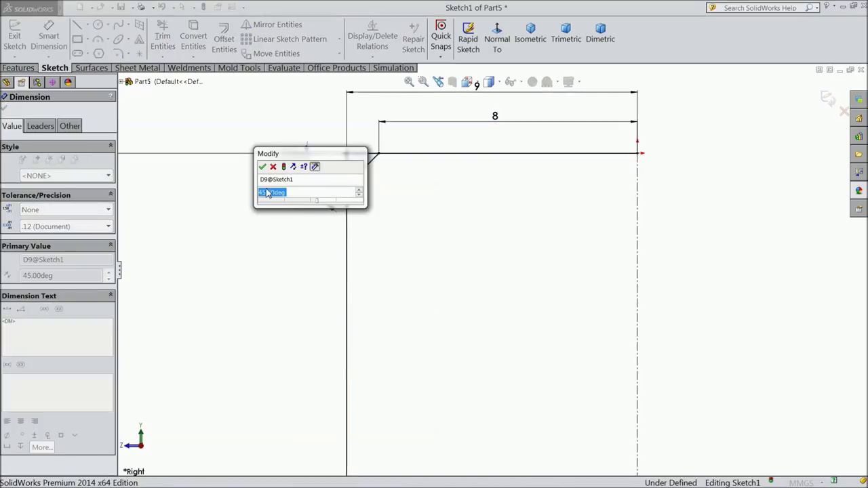
click(262, 167)
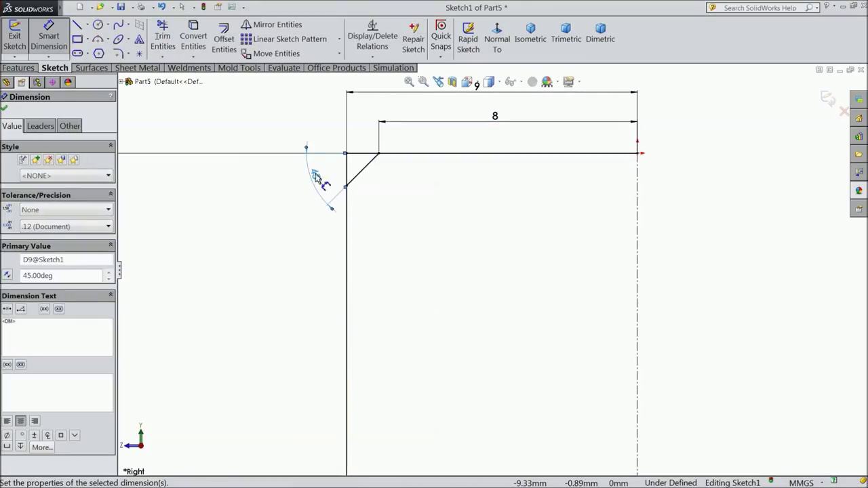
click(3, 111)
Trim the leftover corner above the chamfer, accepting deletion of its 9 mm dimension.
click(162, 39)
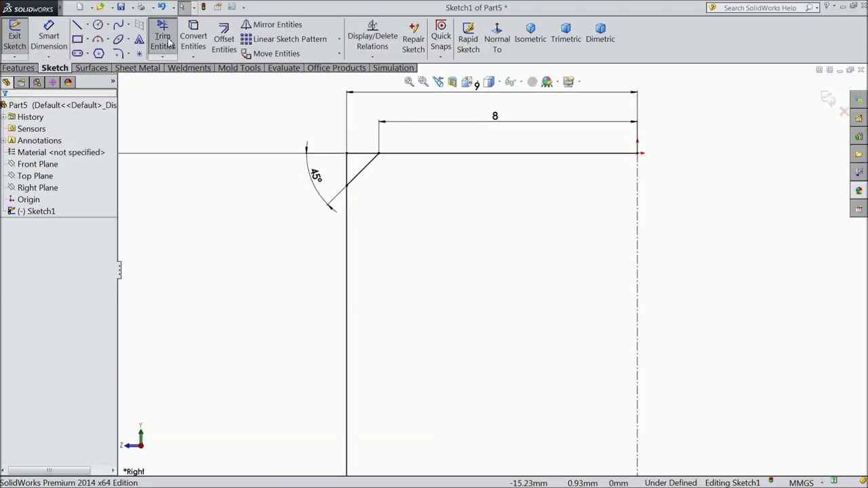
click(348, 167)
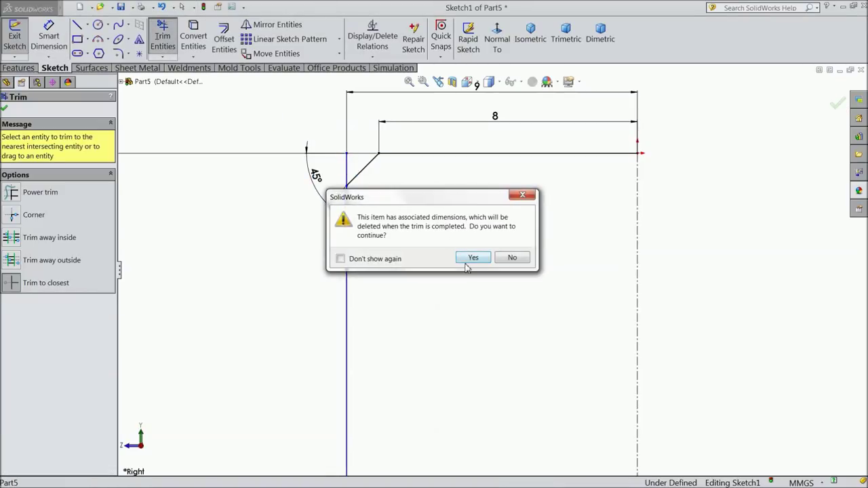
click(470, 259)
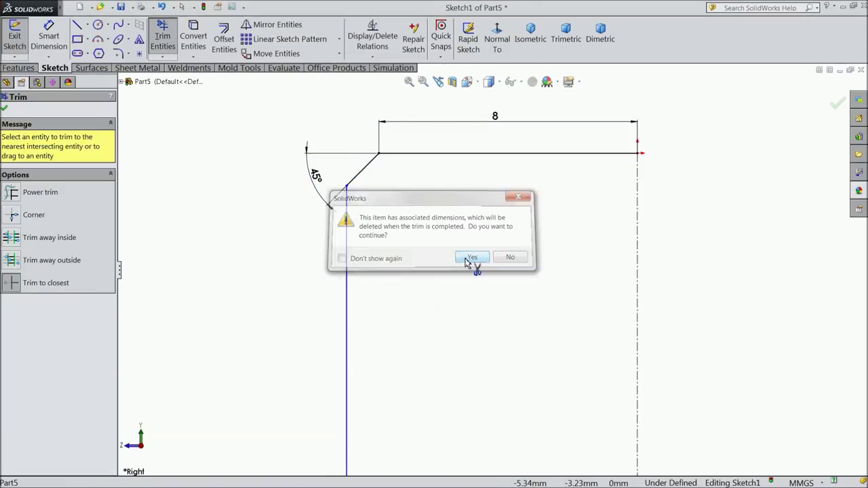
click(3, 111)
scroll(437, 289, up, 5)
scroll(467, 377, down, 2)
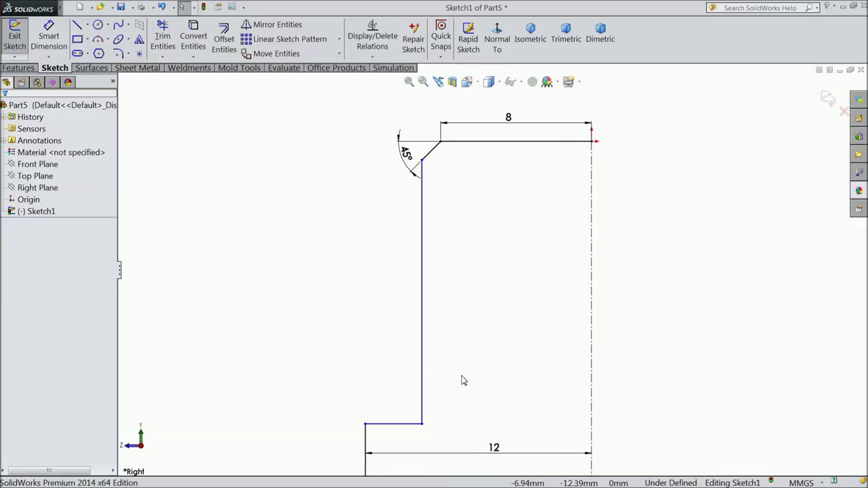
scroll(462, 380, up, 2)
Begin a Smart Dimension from the profile's lower step line.
click(42, 44)
scroll(459, 333, down, 1)
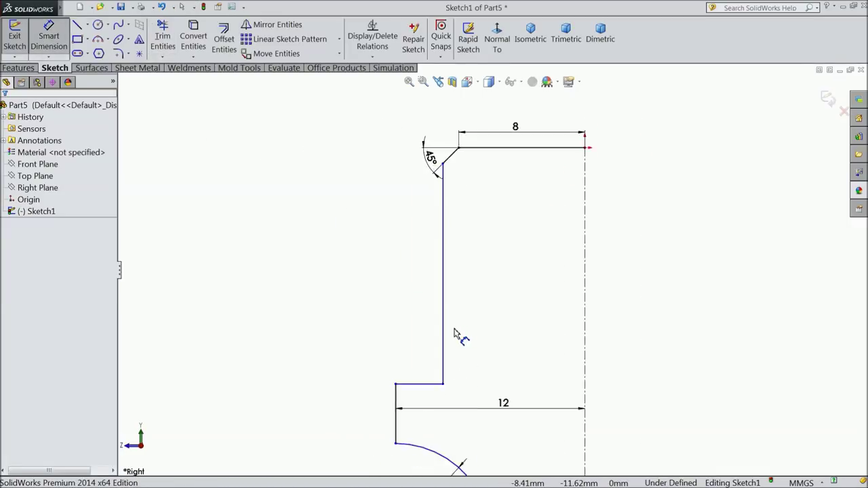
scroll(412, 403, down, 1)
click(414, 392)
Set the 15 mm height from the lower step line to the top line.
click(513, 107)
click(338, 217)
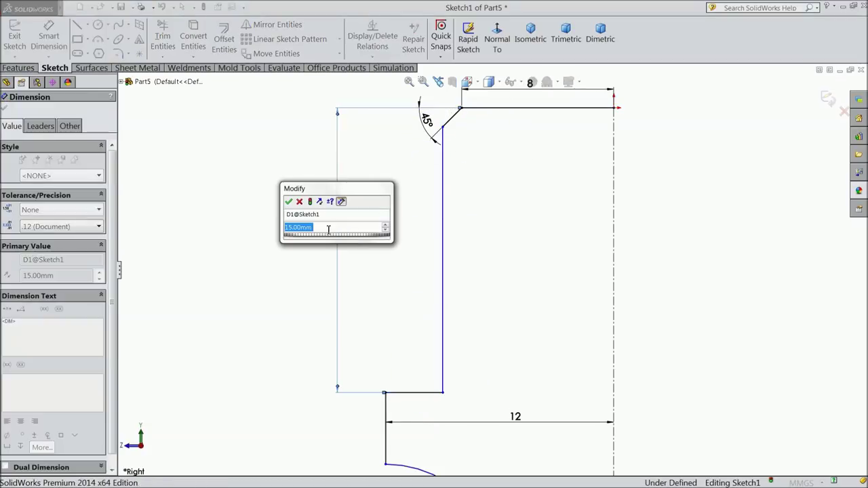
click(288, 200)
scroll(461, 311, up, 1)
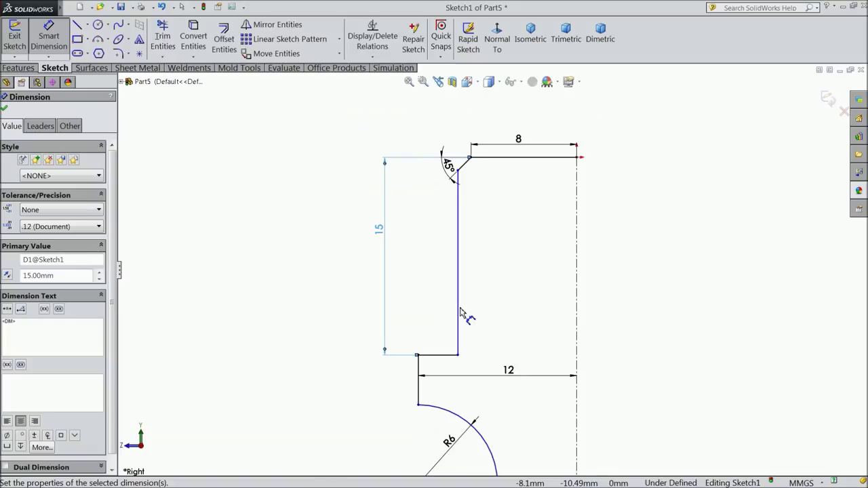
scroll(503, 339, up, 1)
scroll(498, 342, up, 1)
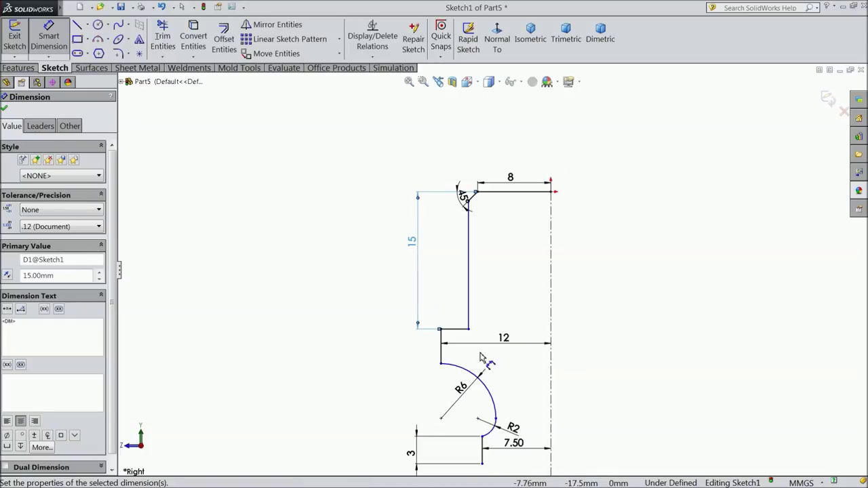
Dimension the short step line at 2 mm and the long neck line at 14 mm.
click(442, 356)
click(396, 346)
text(2)
click(348, 335)
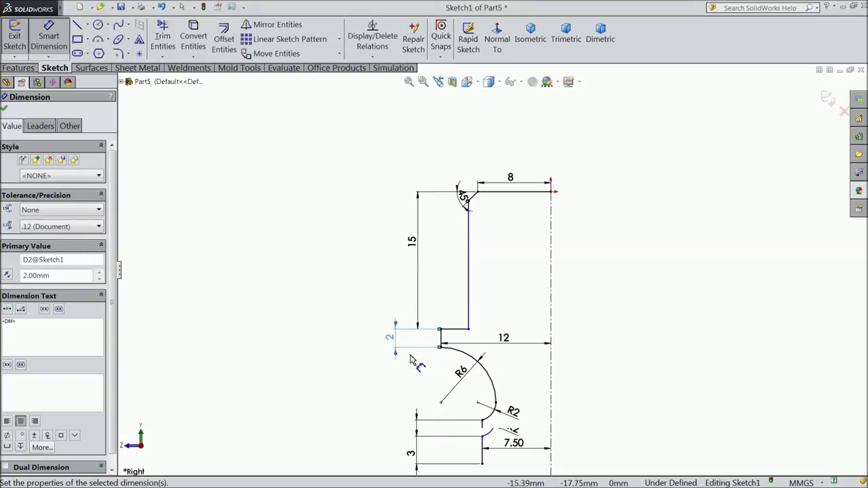
scroll(484, 333, down, 1)
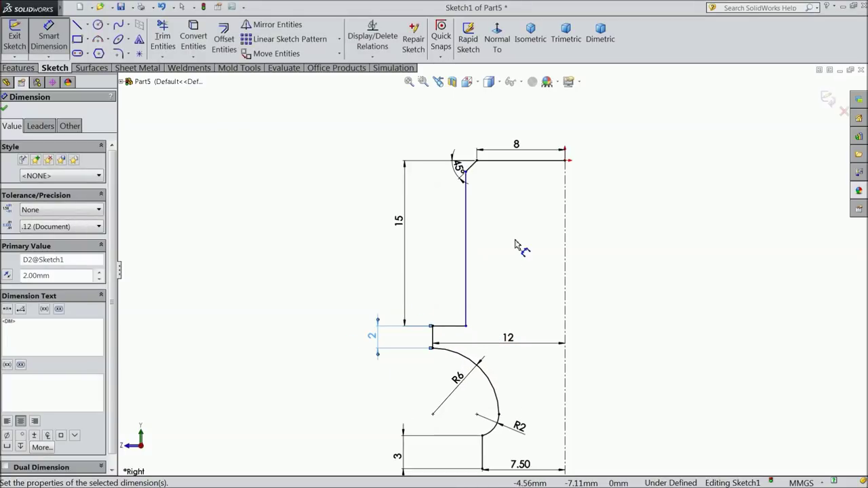
scroll(505, 248, down, 1)
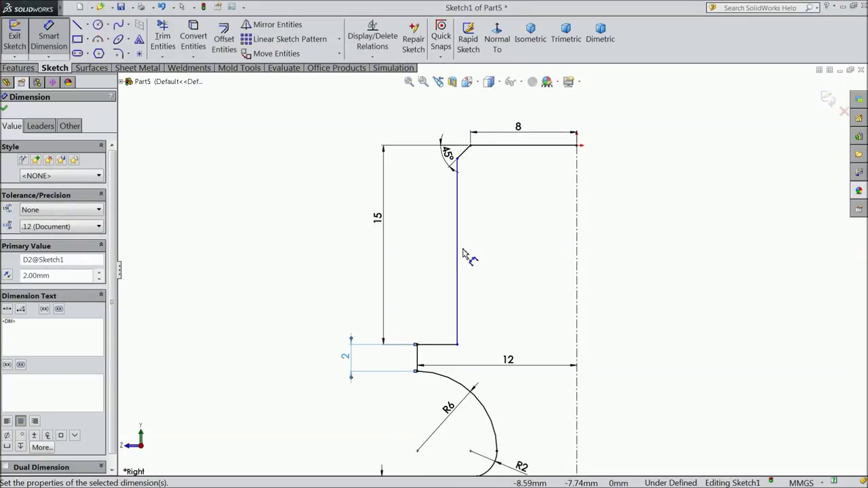
scroll(465, 253, up, 1)
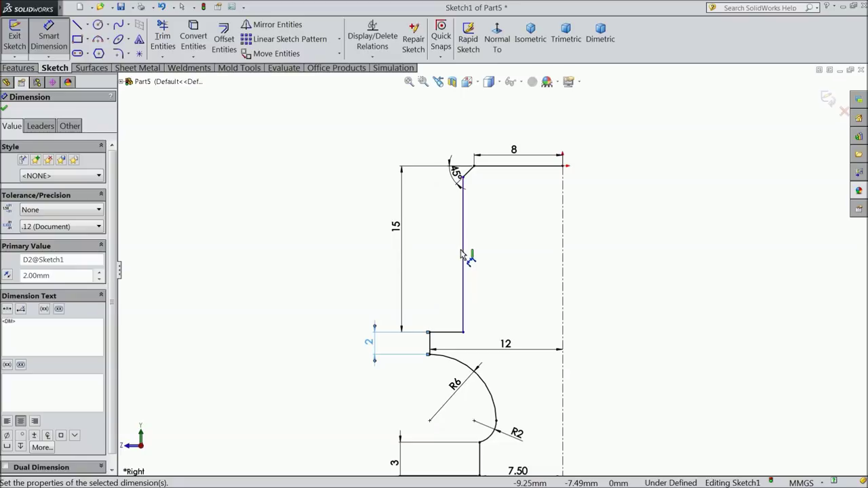
click(463, 256)
click(431, 262)
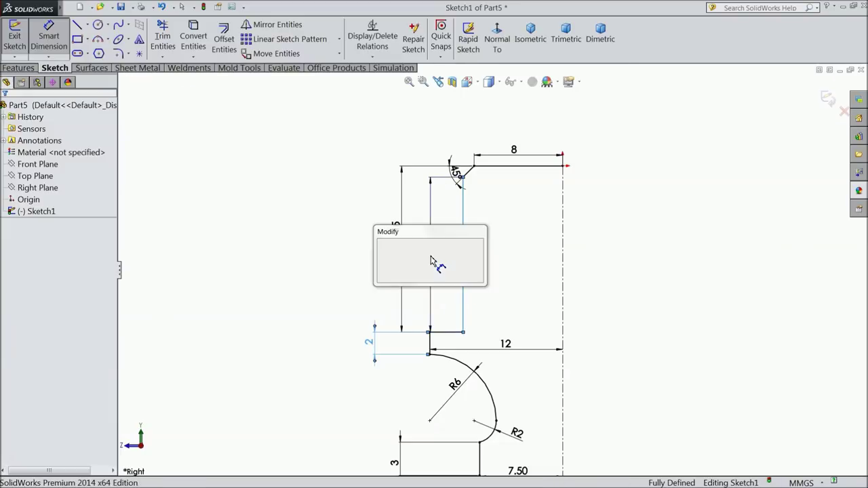
click(382, 245)
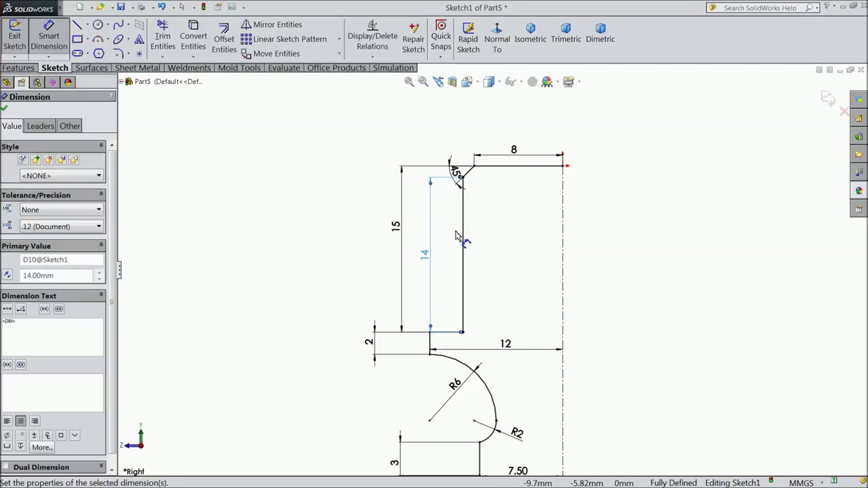
Activate the Circle tool to sketch the ball.
scroll(488, 312, up, 1)
scroll(488, 311, up, 2)
scroll(505, 380, up, 1)
scroll(519, 410, down, 2)
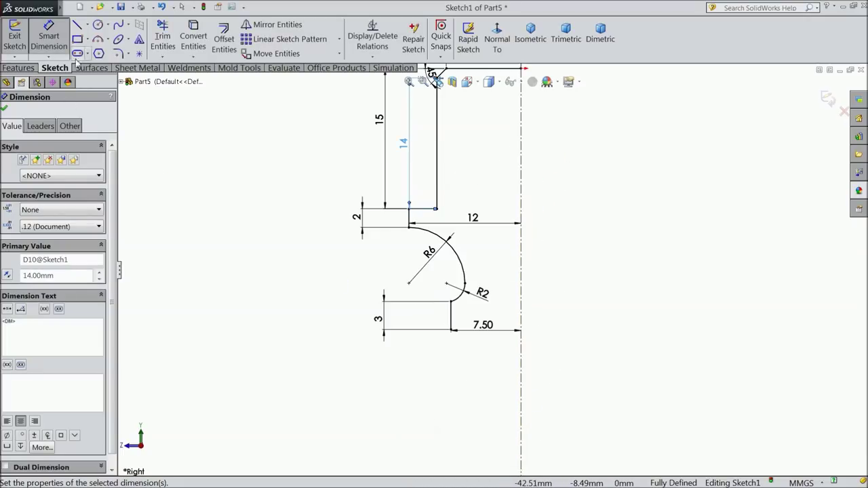
key(c)
scroll(515, 407, up, 1)
scroll(535, 391, down, 2)
Draw the ball circle centred on the centreline, 11 mm from the arc endpoint.
click(490, 351)
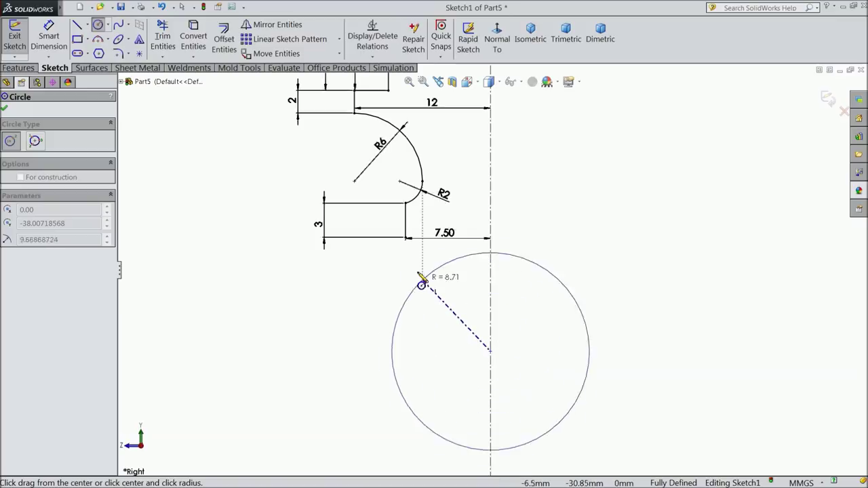
click(406, 238)
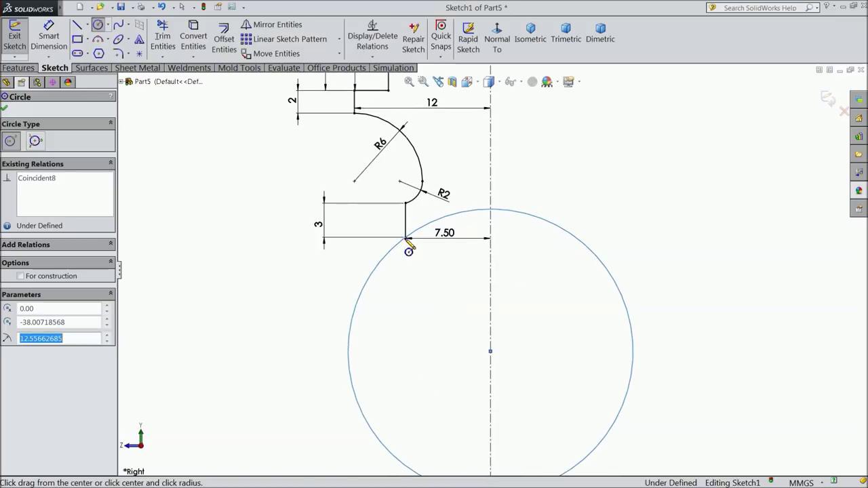
click(4, 110)
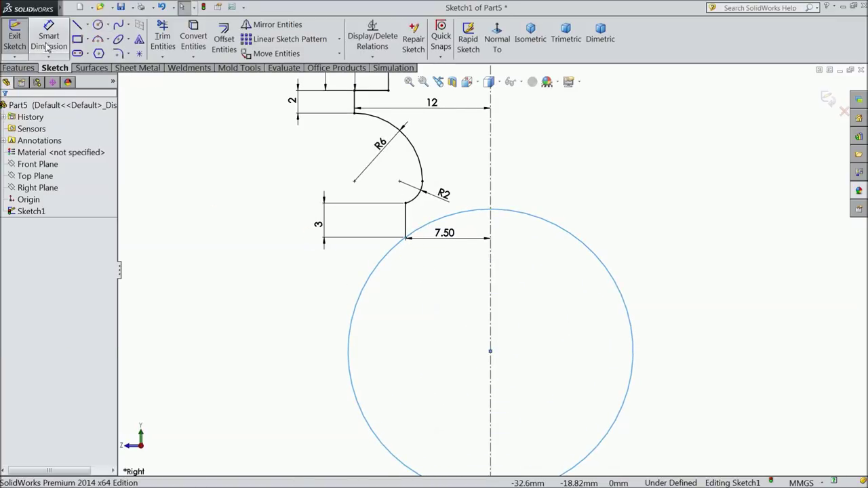
click(48, 39)
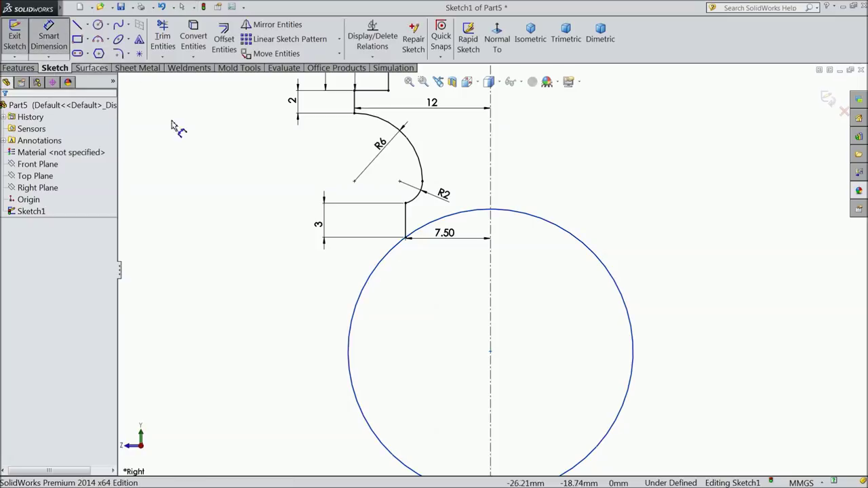
click(491, 353)
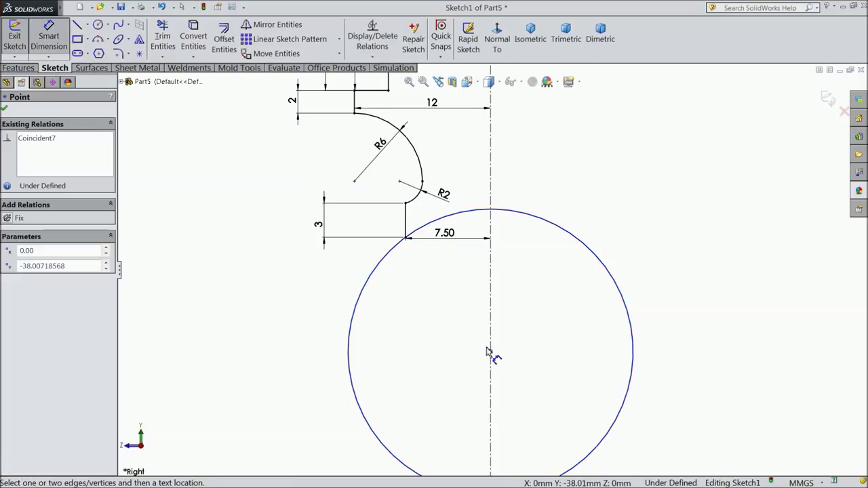
click(406, 204)
click(272, 273)
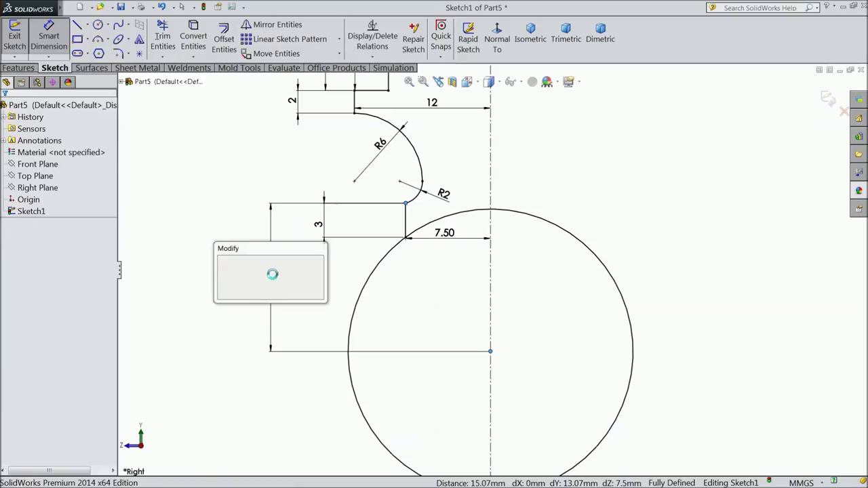
text(11)
click(222, 262)
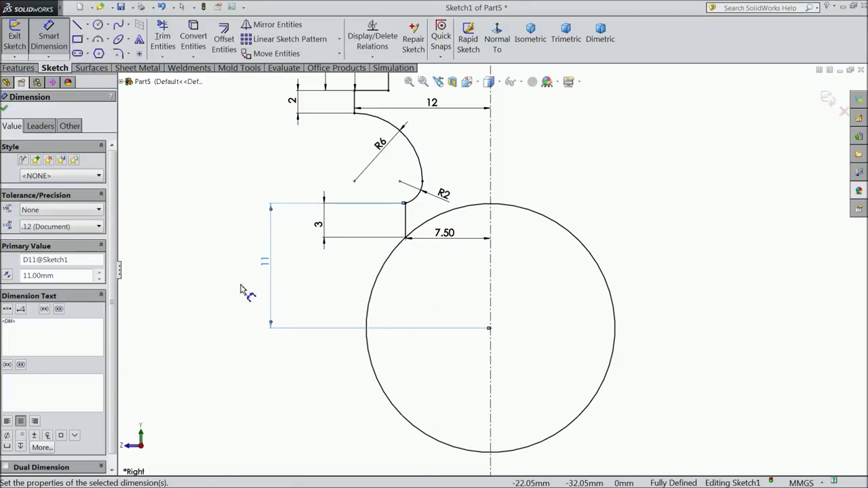
click(4, 110)
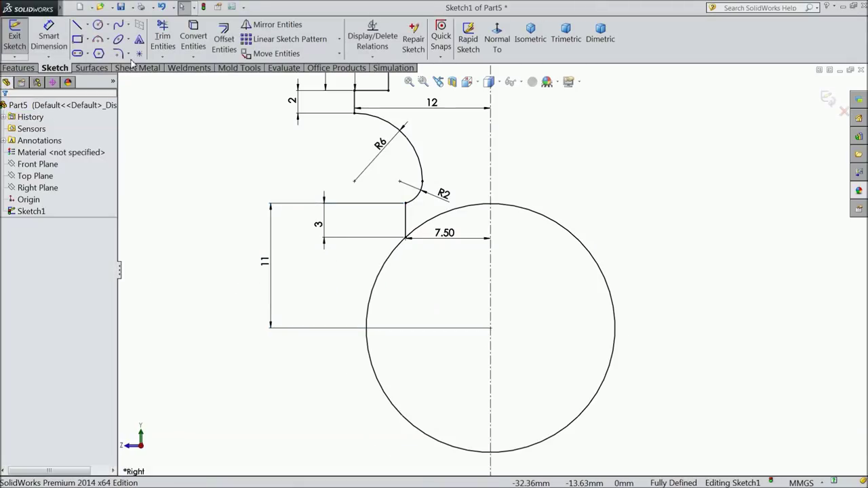
Trim away the circle's upper-left arc and its right half.
click(174, 46)
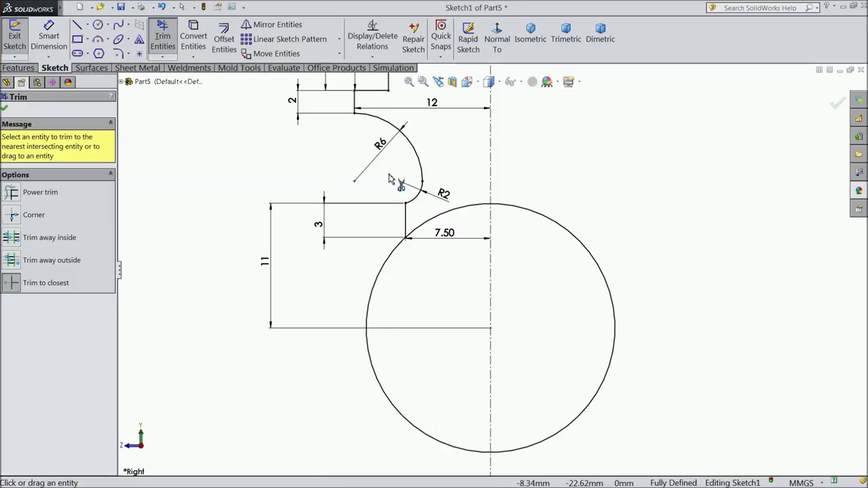
click(436, 223)
click(546, 219)
click(4, 108)
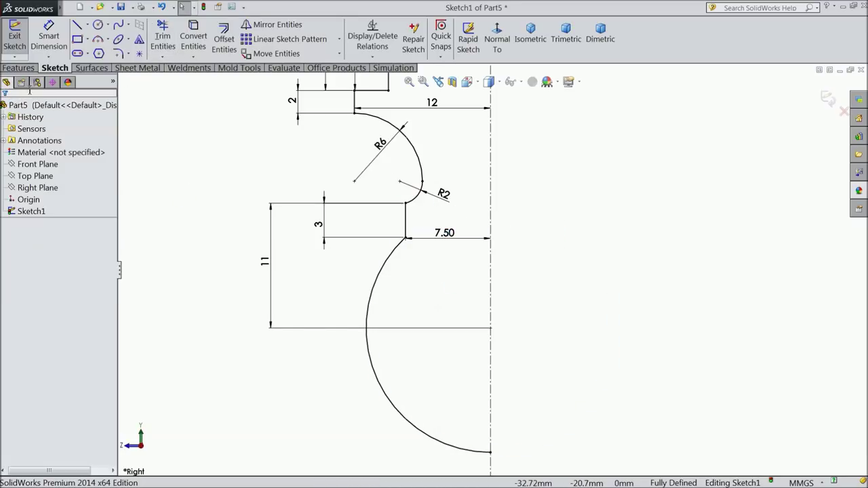
Draw a line along the centreline from the top endpoint to the lower arc end.
click(78, 28)
scroll(495, 264, up, 3)
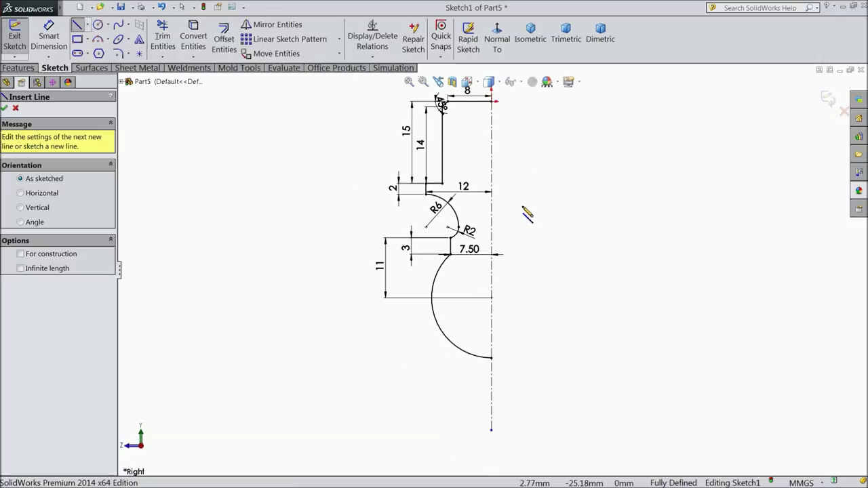
click(492, 101)
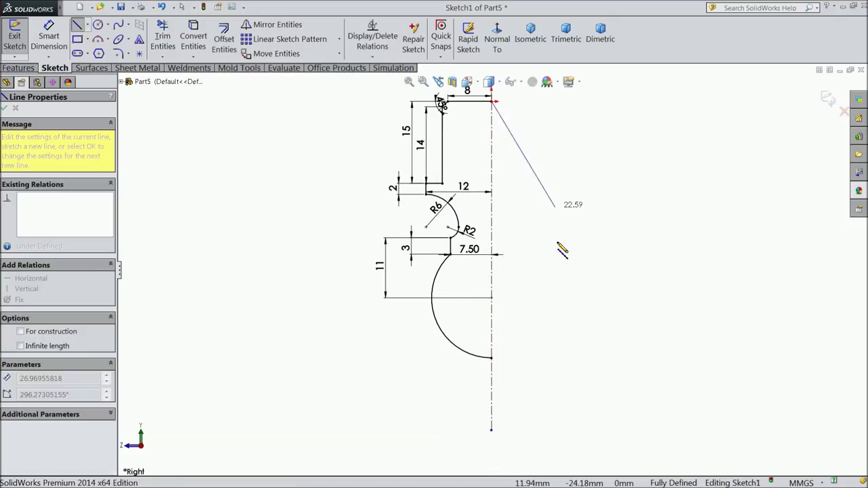
click(493, 358)
right_click(573, 287)
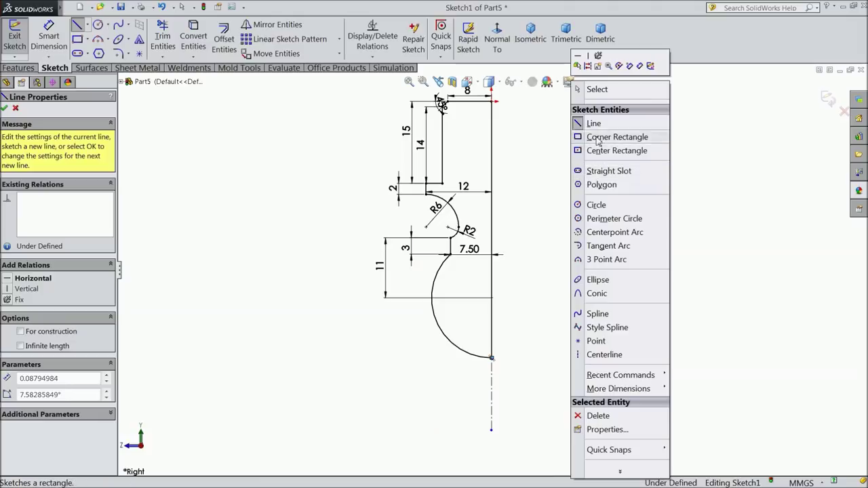
click(585, 87)
Inspect the tiny 0.09 mm line at the arc end and check the closed profile.
scroll(496, 351, down, 2)
scroll(522, 323, down, 2)
scroll(437, 331, down, 2)
click(440, 333)
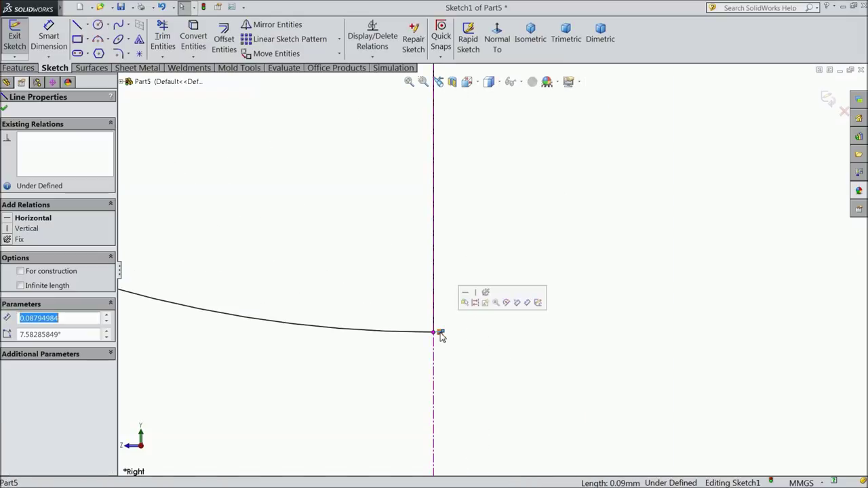
click(443, 370)
scroll(443, 373, up, 2)
scroll(441, 372, up, 2)
scroll(444, 363, up, 2)
scroll(486, 323, up, 2)
scroll(509, 219, down, 2)
scroll(498, 191, down, 2)
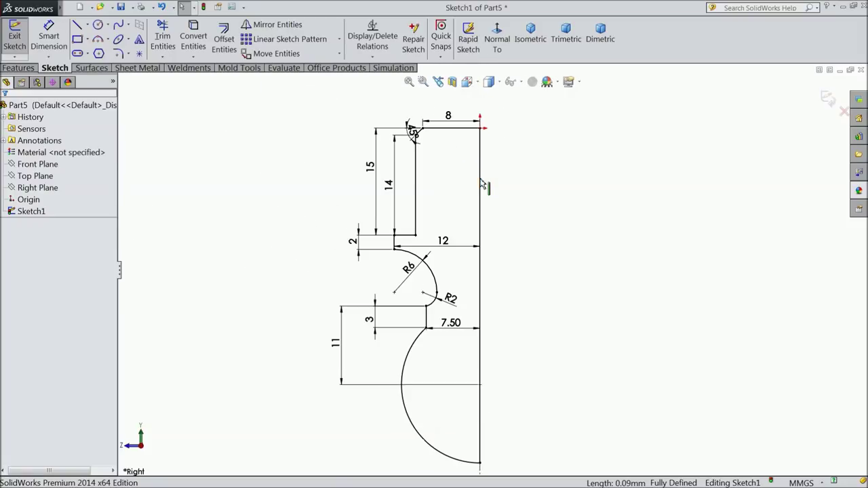
click(18, 68)
Revolve the profile 360° about Line1 into a solid.
click(60, 42)
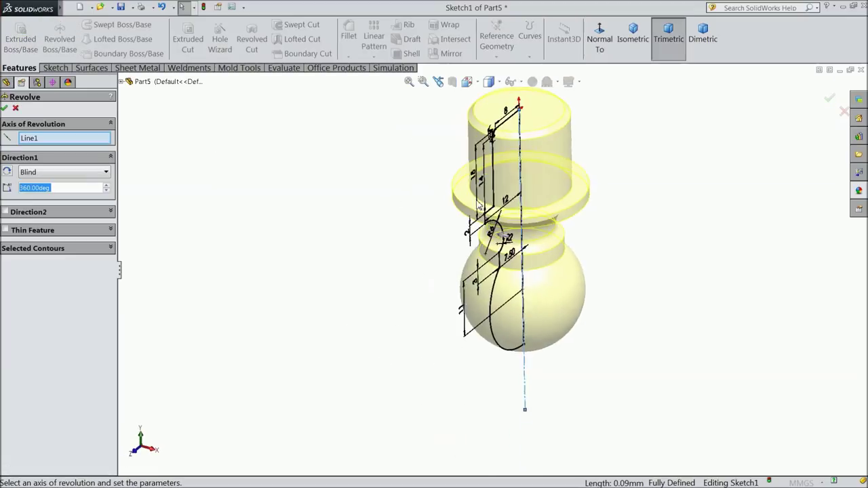
click(4, 108)
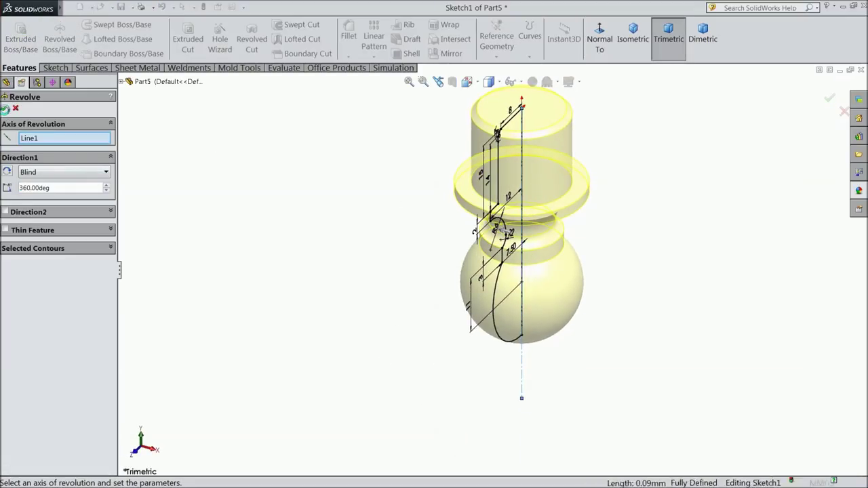
middle_drag(398, 230, 375, 226)
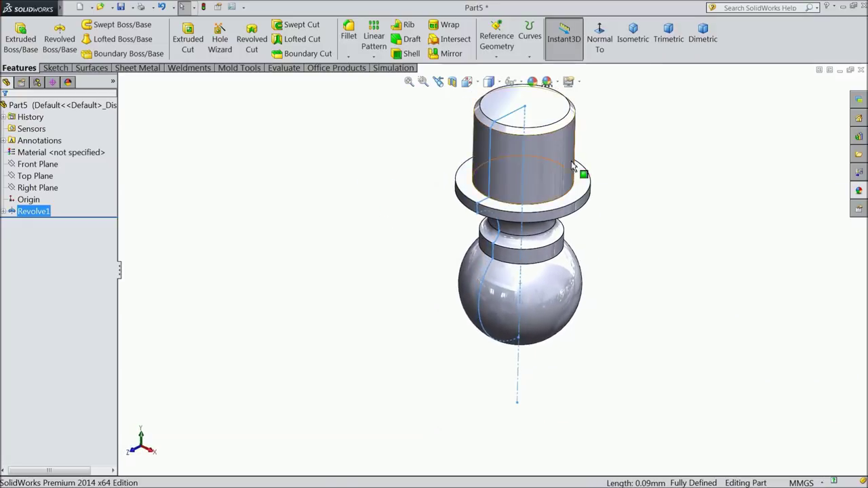
key(f)
Apply the satin finish chrome appearance to the whole part.
click(95, 107)
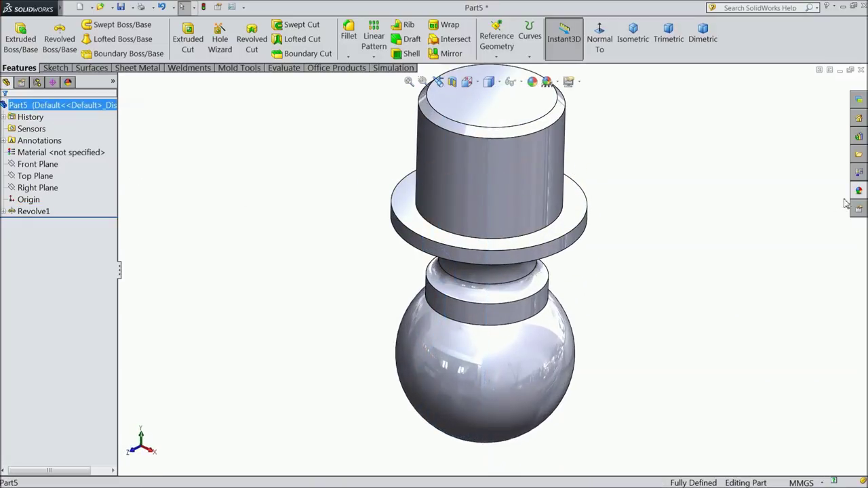
click(858, 191)
scroll(798, 156, up, 5)
scroll(798, 156, up, 3)
click(798, 152)
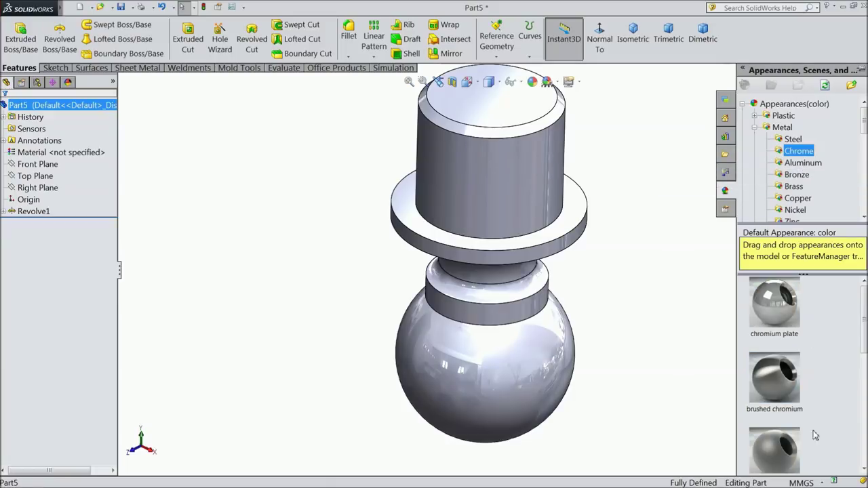
drag(864, 343, 864, 366)
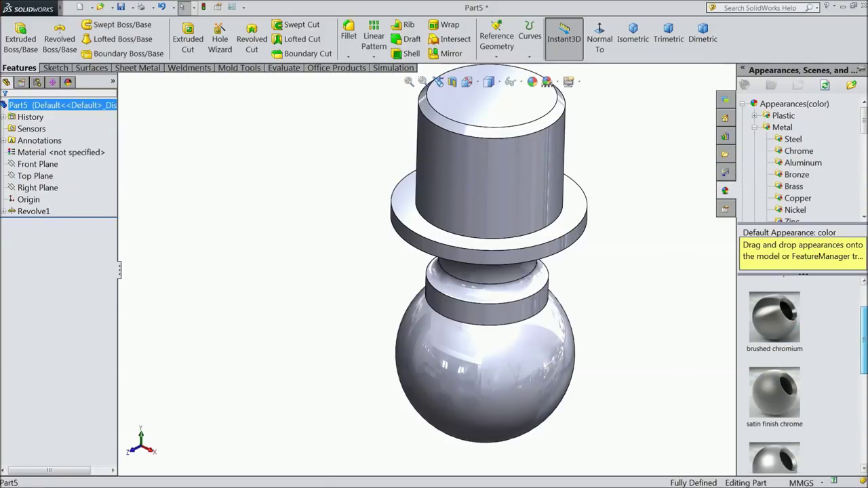
double_click(771, 397)
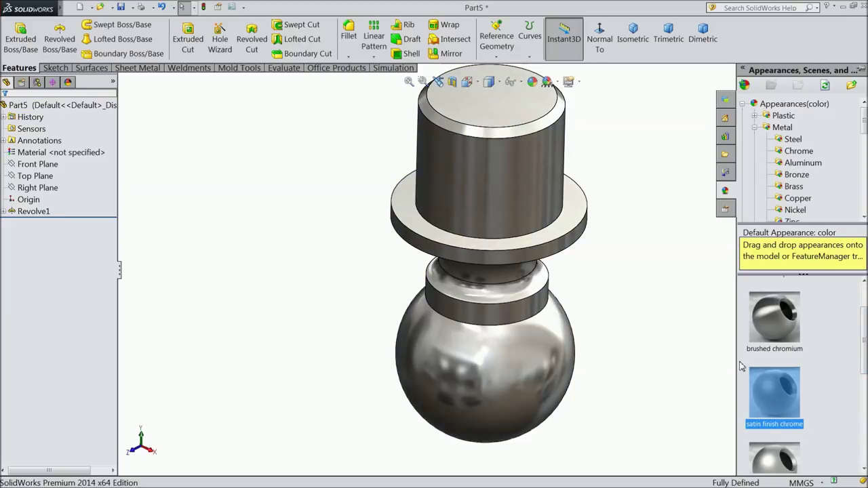
mouse_move(645, 384)
middle_down()
mouse_move(595, 337)
mouse_move(659, 329)
mouse_move(644, 242)
mouse_move(657, 230)
mouse_move(684, 268)
mouse_move(671, 368)
mouse_move(687, 384)
middle_up()
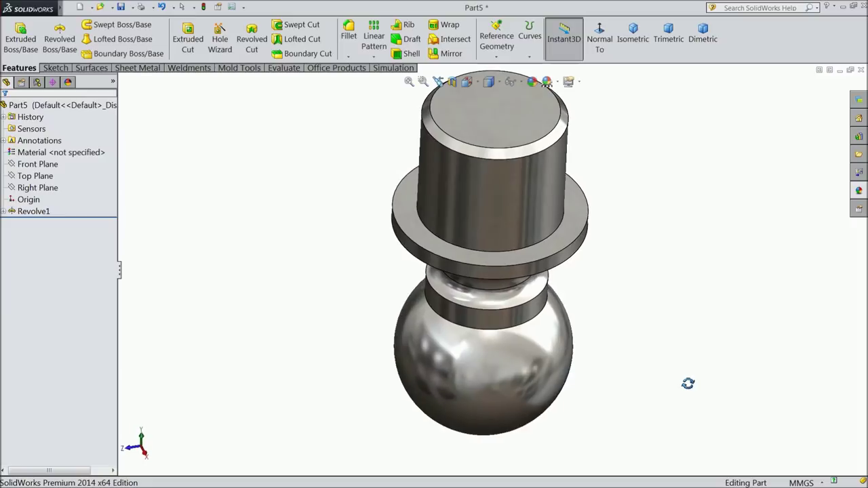
middle_drag(672, 349, 560, 171)
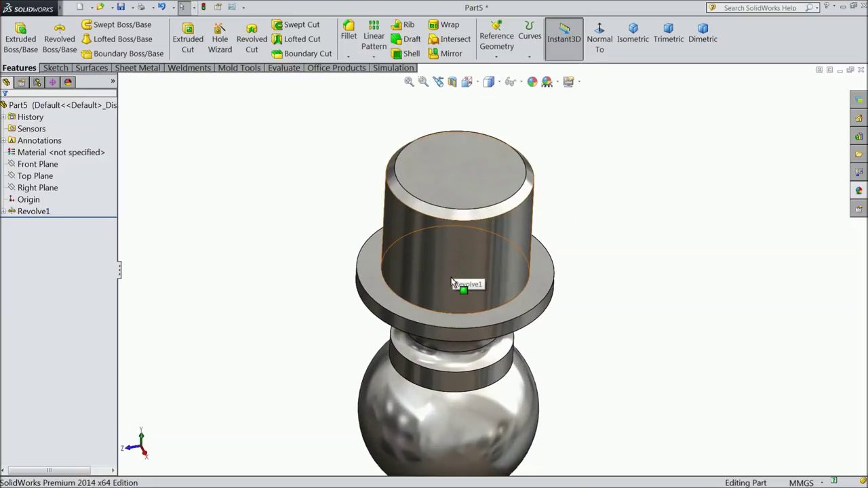
Sketch on the top face and convert its circular edge into an 18 mm circle.
click(461, 173)
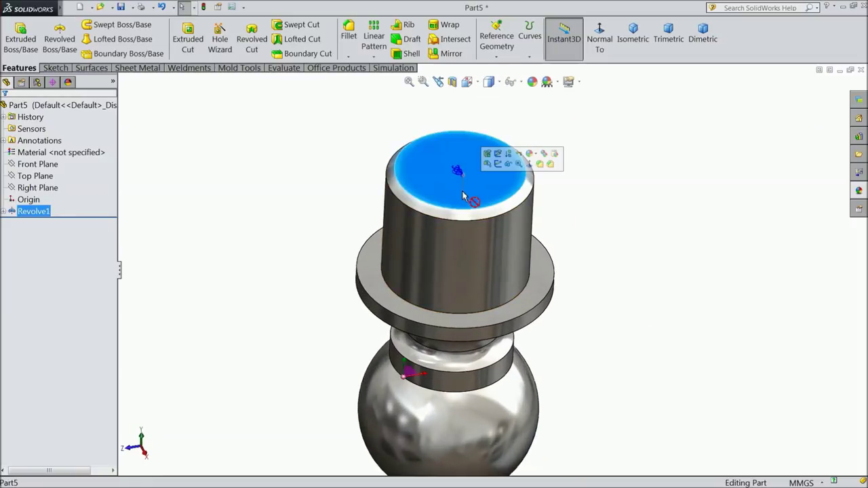
click(498, 166)
key(Escape)
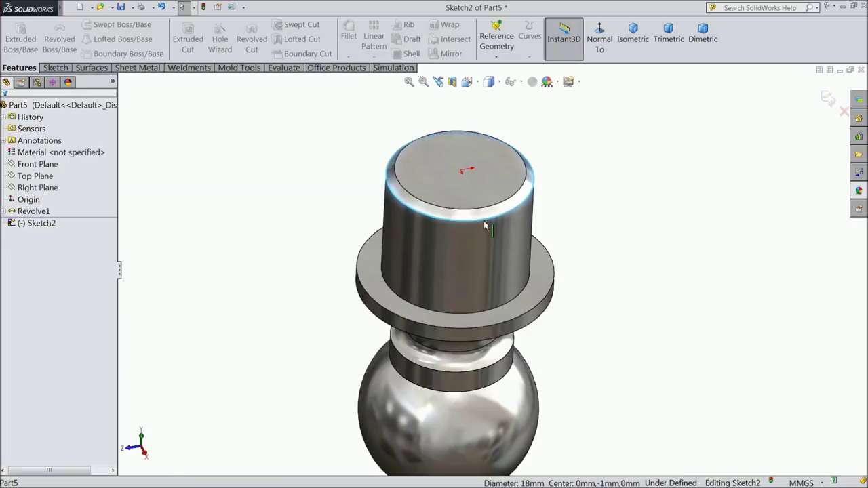
click(55, 68)
click(194, 39)
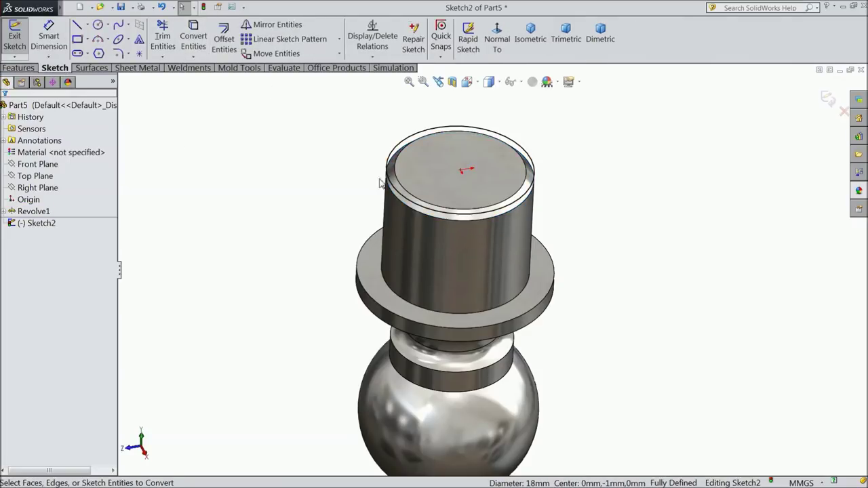
Create a helix from the circle with 3 mm pitch and 22 revolutions.
click(27, 68)
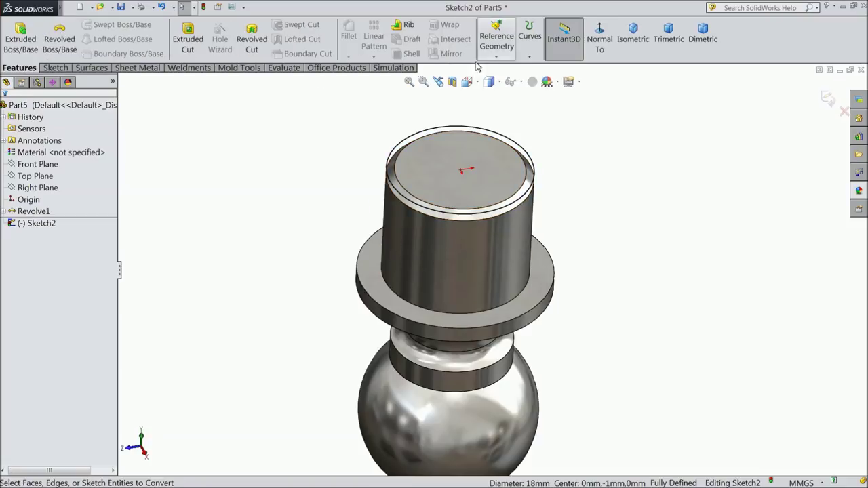
click(529, 41)
click(554, 89)
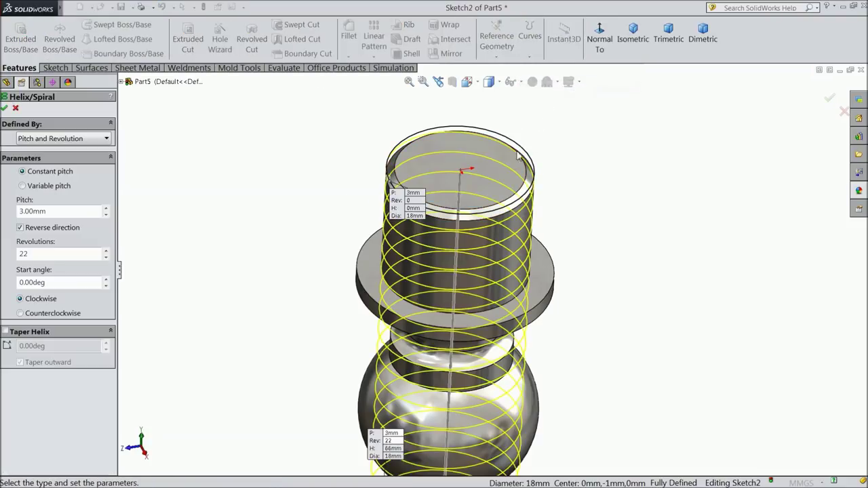
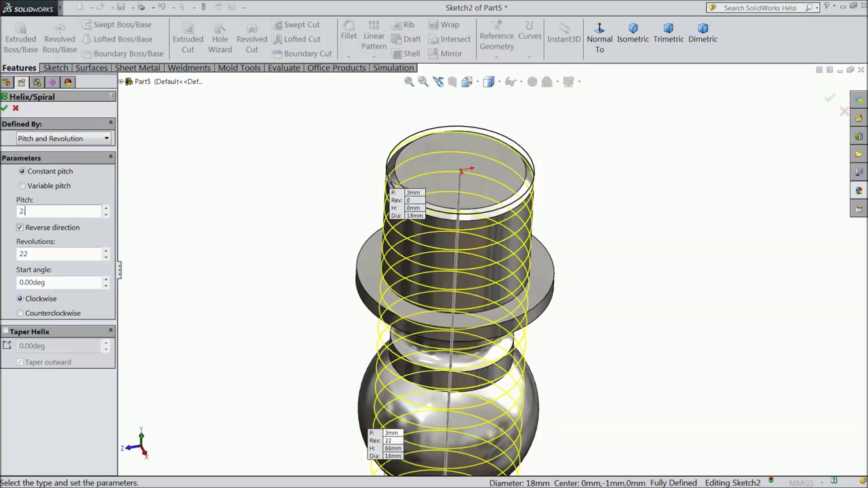
Accept the helix with 2.50mm pitch and 6.35 revolutions around the threaded top.
click(82, 252)
text(6.35)
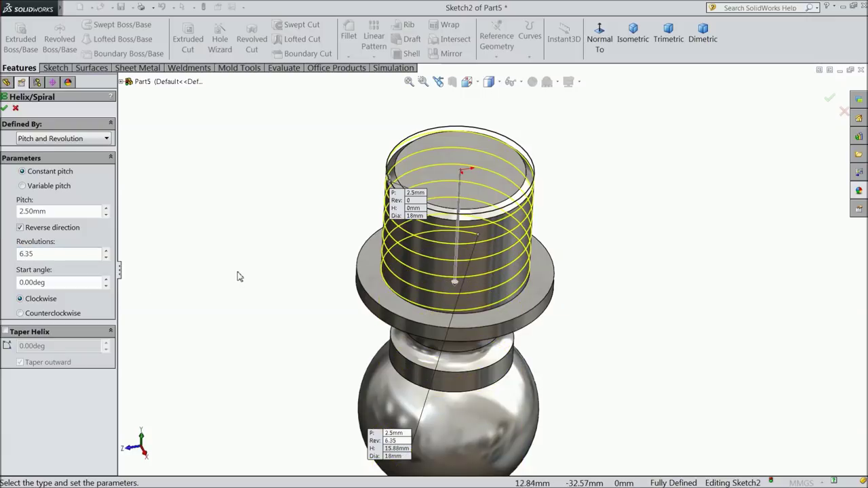
mouse_move(231, 279)
middle_down()
mouse_move(270, 196)
mouse_move(308, 229)
mouse_move(269, 236)
middle_up()
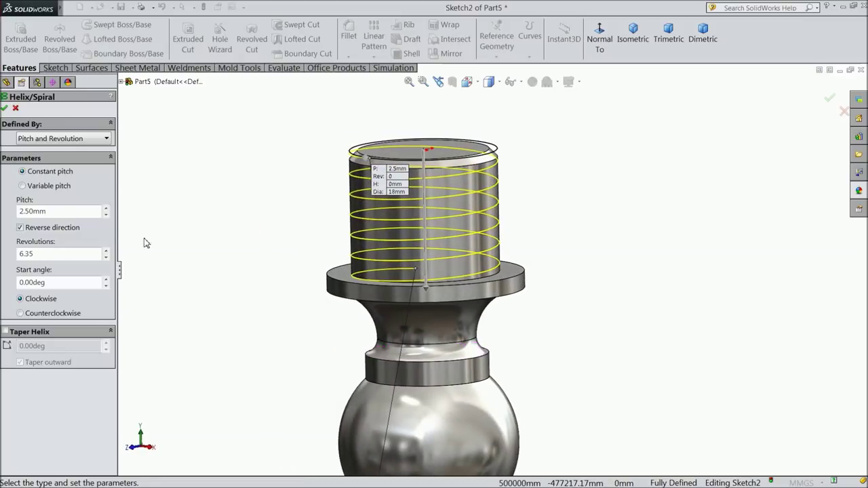
click(5, 110)
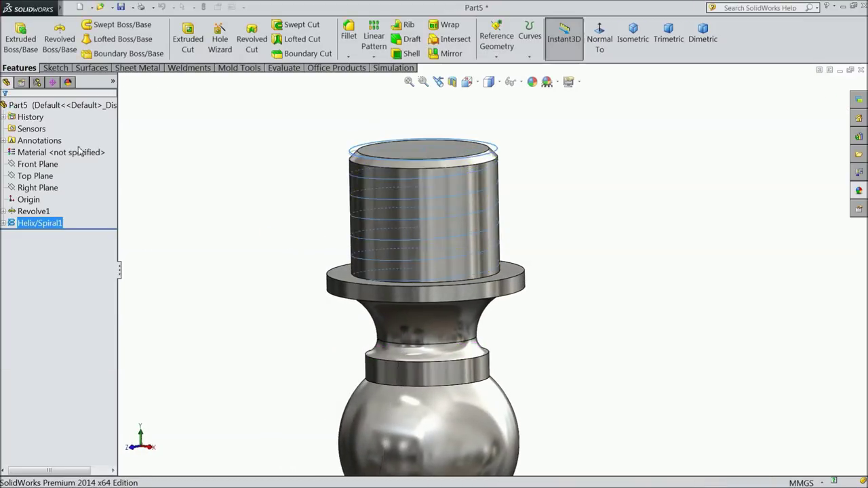
Start a new sketch on the Right Plane, viewed Normal To.
ctrl+click(38, 199)
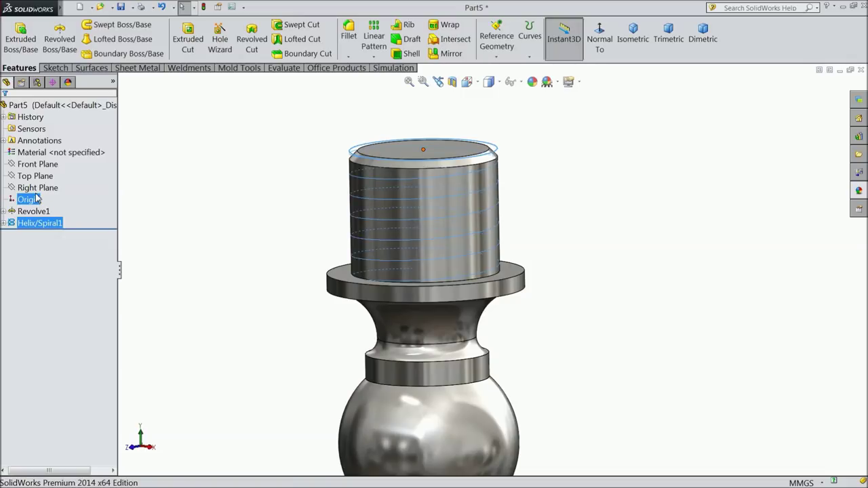
click(38, 187)
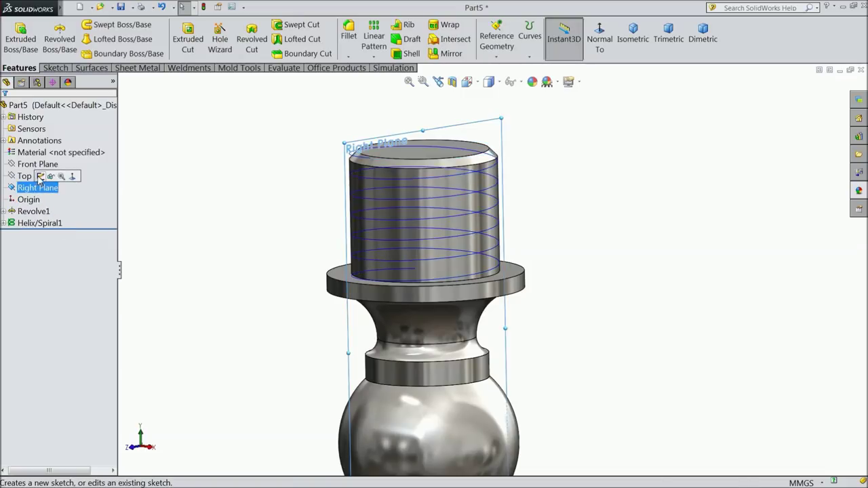
click(41, 178)
click(599, 42)
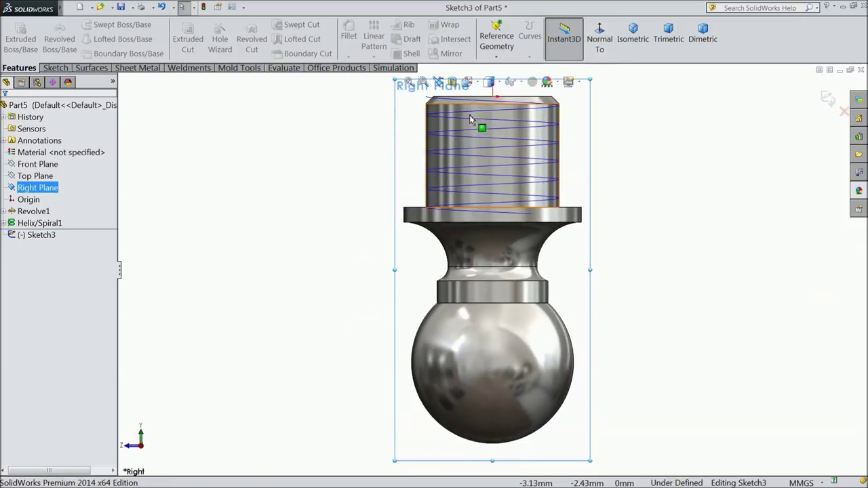
scroll(433, 136, down, 5)
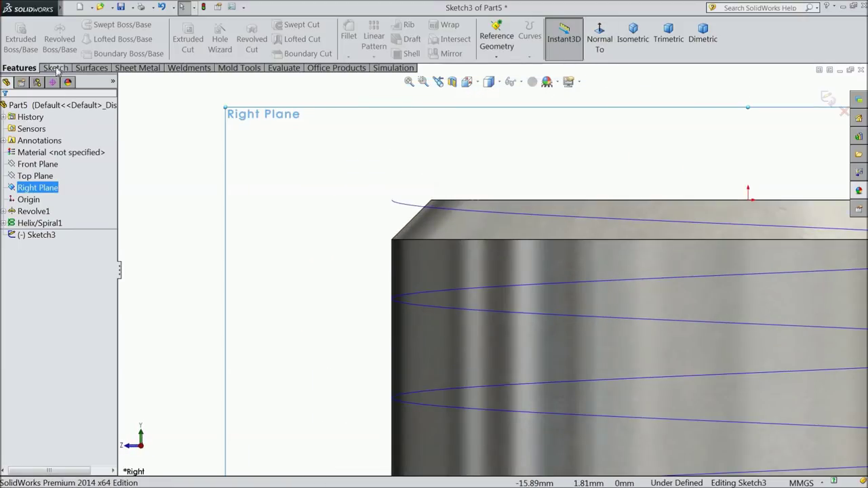
click(55, 68)
Draw a closed triangle with a vertical back edge beside the thread.
click(78, 25)
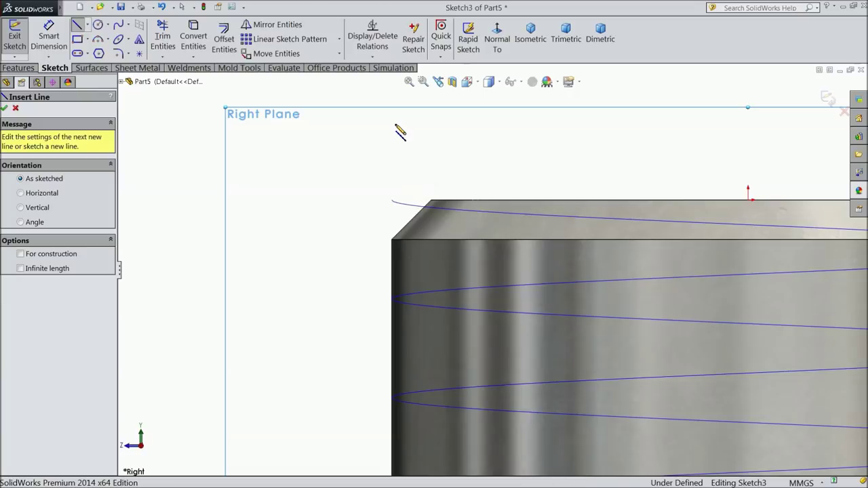
click(392, 124)
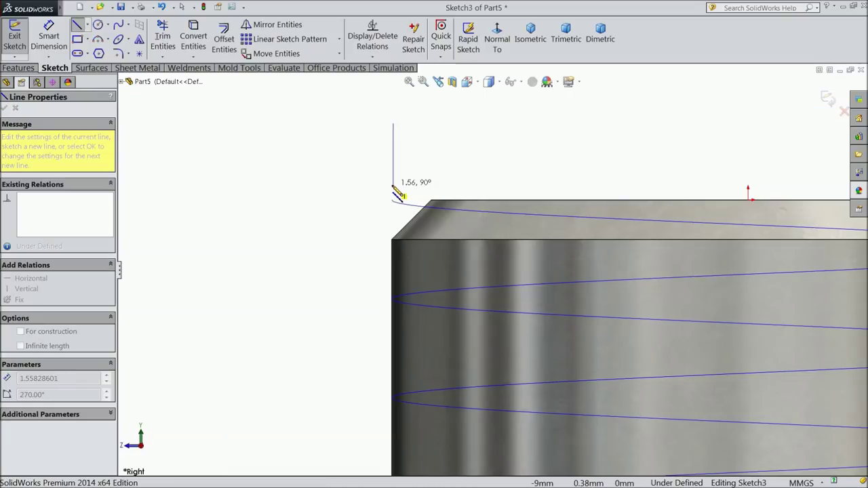
click(392, 184)
click(465, 155)
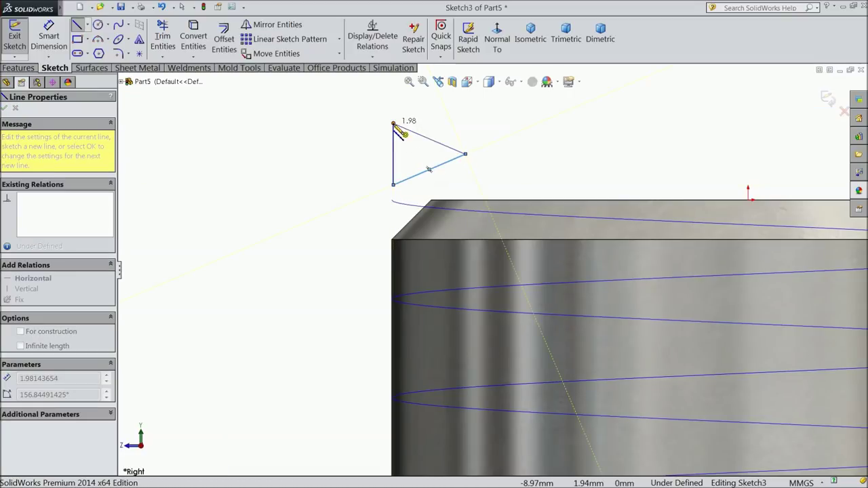
click(392, 123)
right_click(336, 130)
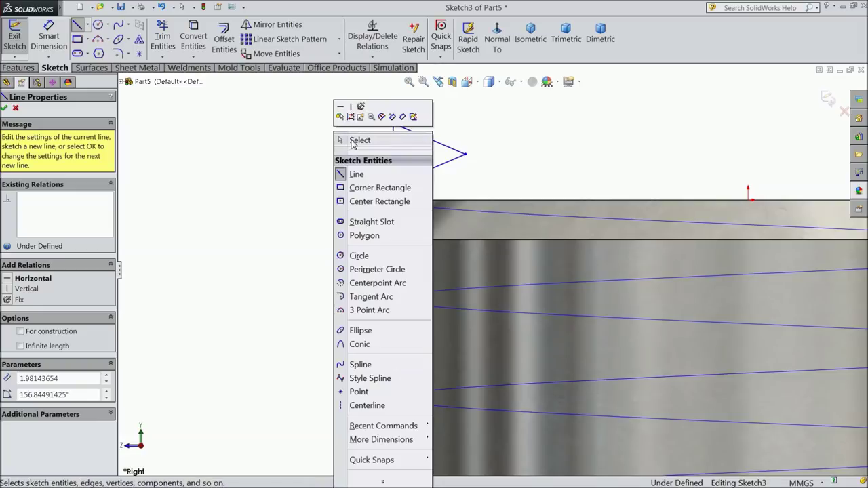
click(359, 139)
scroll(449, 150, down, 1)
Add a horizontal construction line from the triangle's tip to its vertical edge.
click(79, 25)
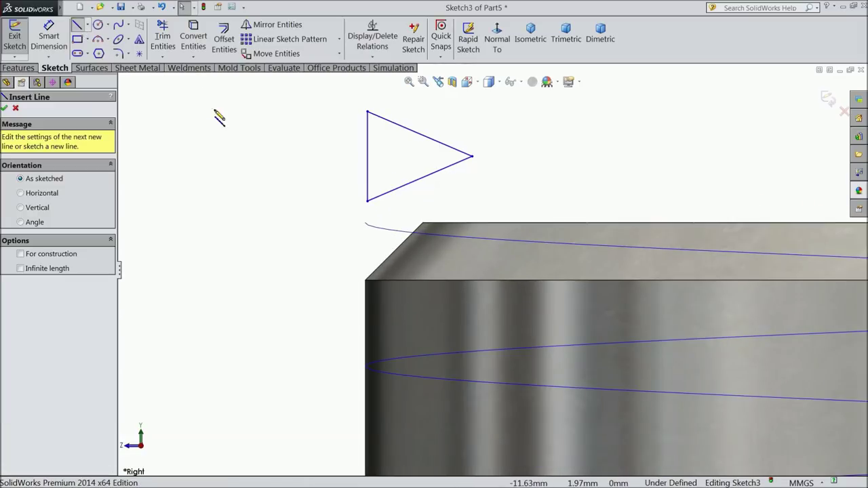
click(473, 157)
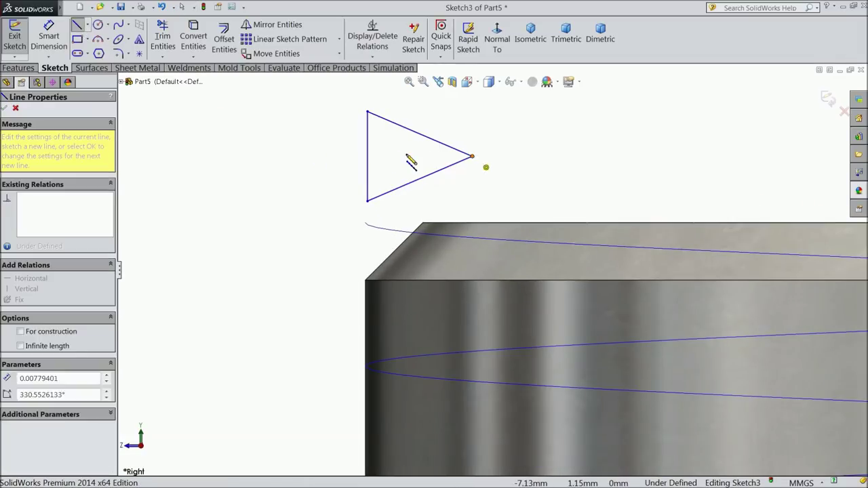
click(367, 156)
right_click(324, 147)
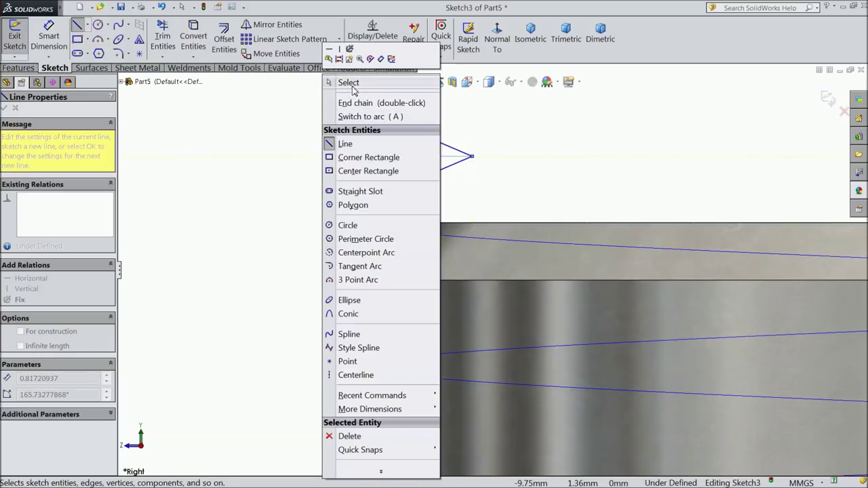
click(339, 82)
click(401, 158)
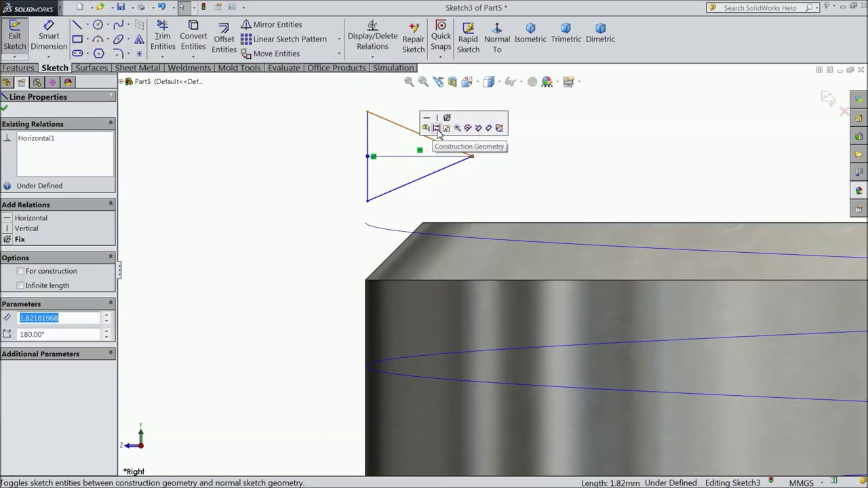
click(437, 132)
scroll(460, 190, down, 1)
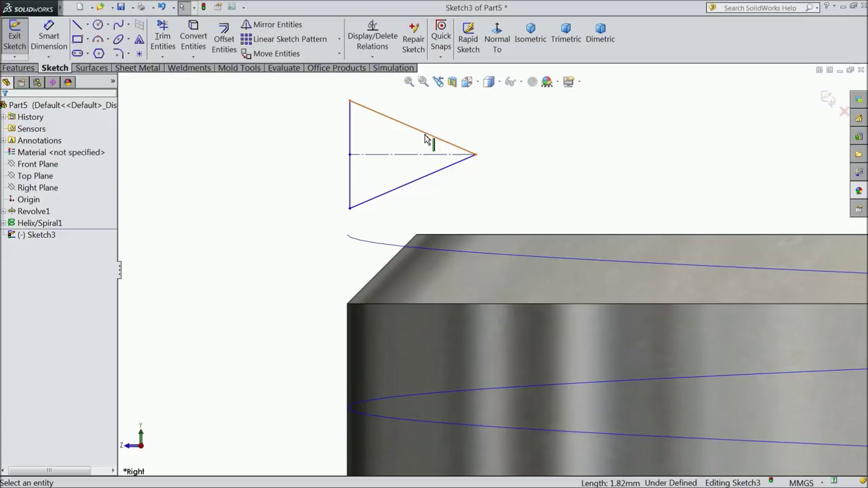
Make the two diagonal edges symmetric about the horizontal construction line.
click(426, 141)
ctrl+click(413, 156)
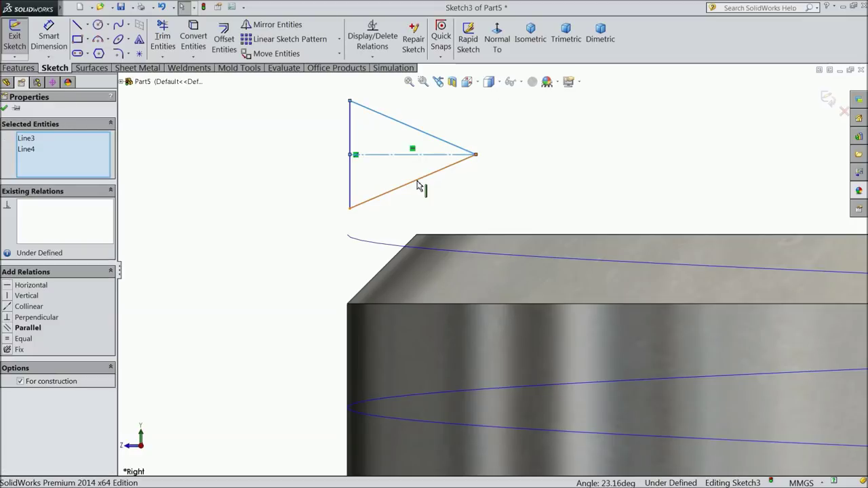
ctrl+click(417, 184)
click(491, 145)
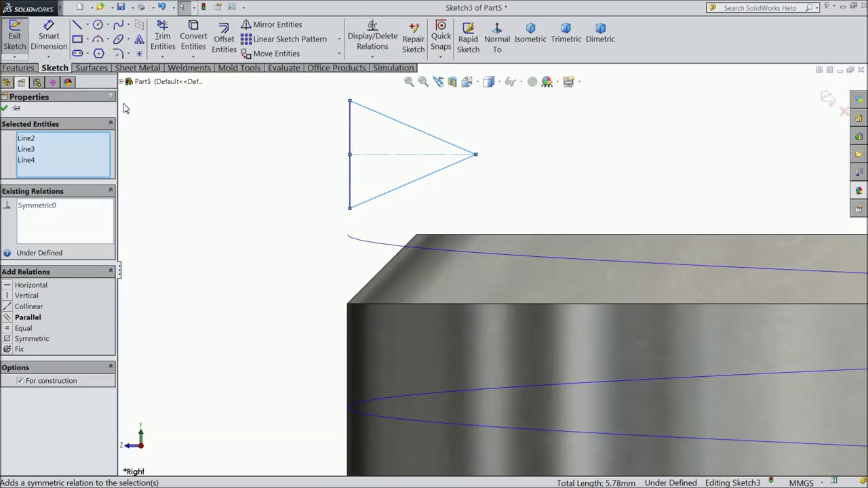
Dimension the angle between the diagonals to 60°.
click(49, 37)
click(417, 134)
click(422, 180)
click(300, 165)
text(60)
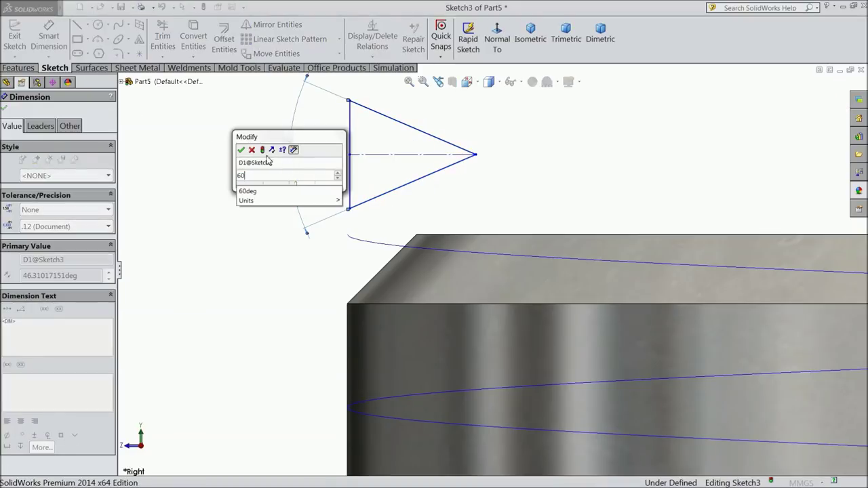
click(241, 150)
key(z)
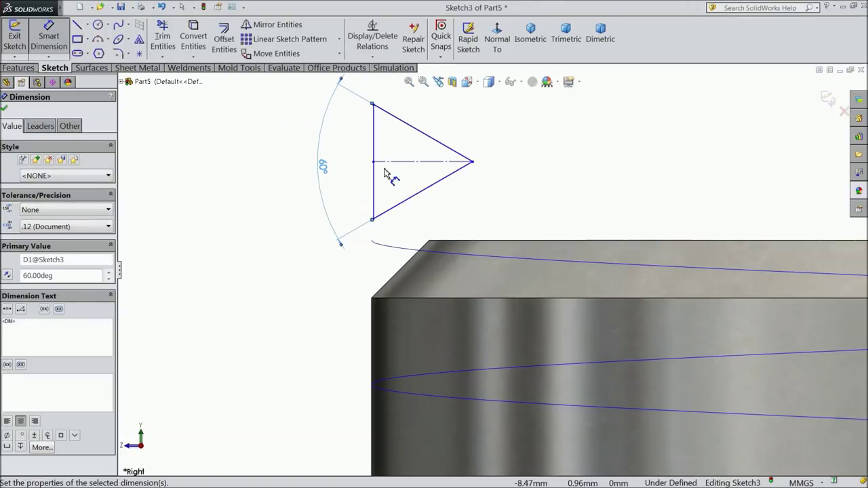
Dimension the triangle's depth from back edge to tip as 2.17mm.
click(375, 166)
click(472, 162)
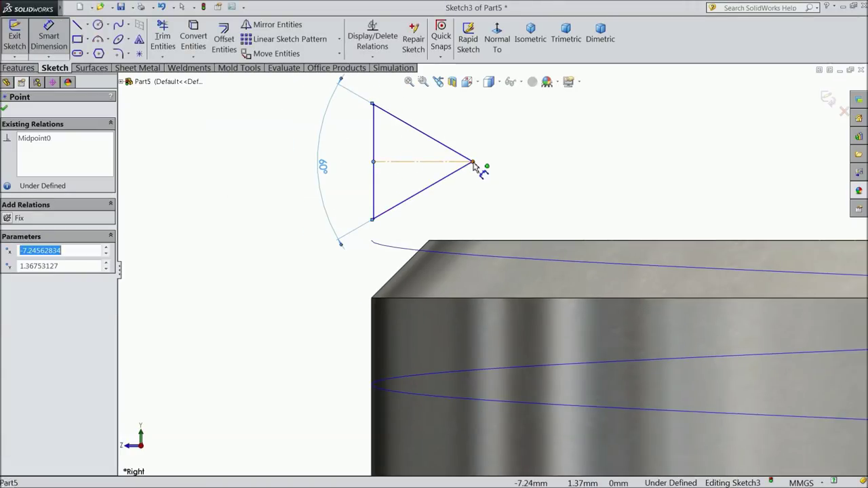
click(425, 127)
text(2.17)
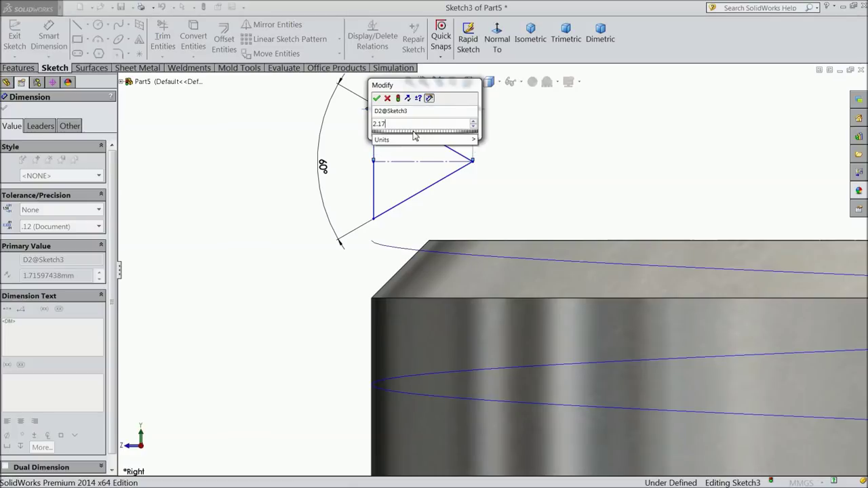
click(377, 100)
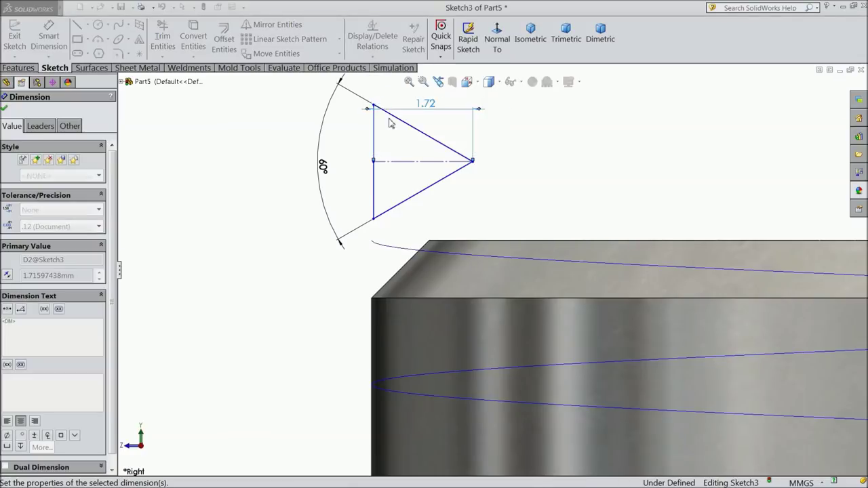
scroll(461, 177, up, 2)
scroll(477, 203, down, 1)
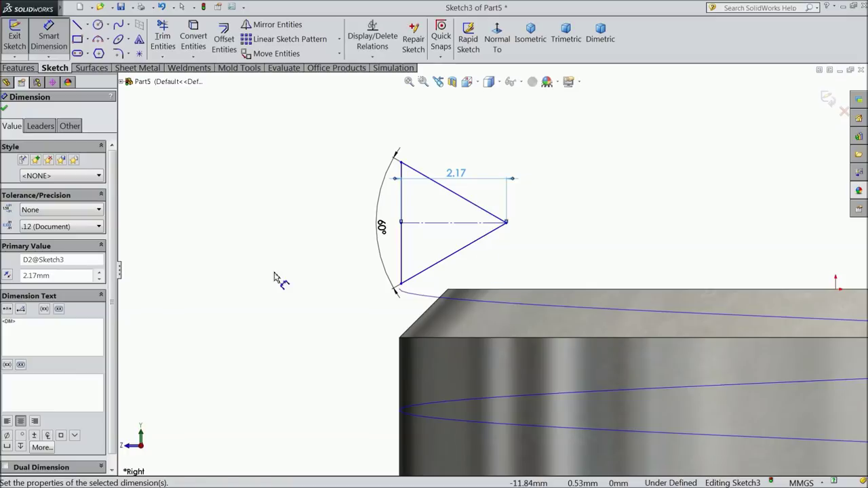
click(4, 108)
key(Escape)
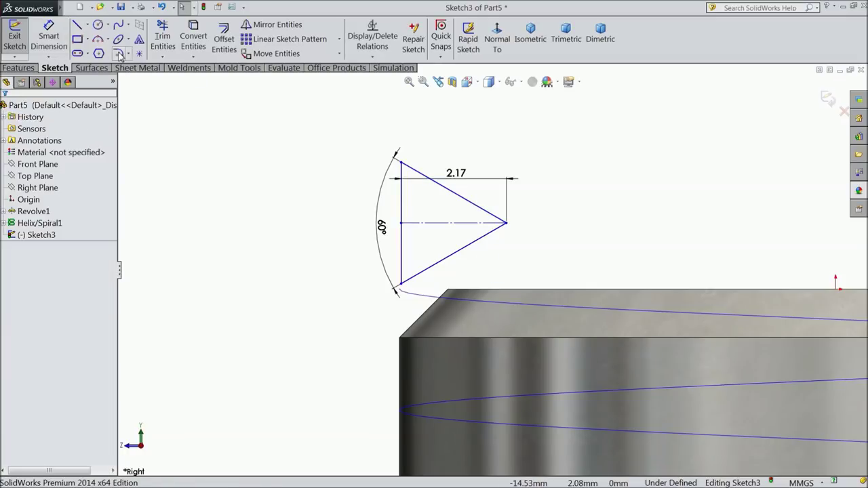
Round the triangle's tip with an R0.15 sketch fillet.
click(119, 55)
scroll(499, 264, down, 1)
scroll(509, 211, down, 1)
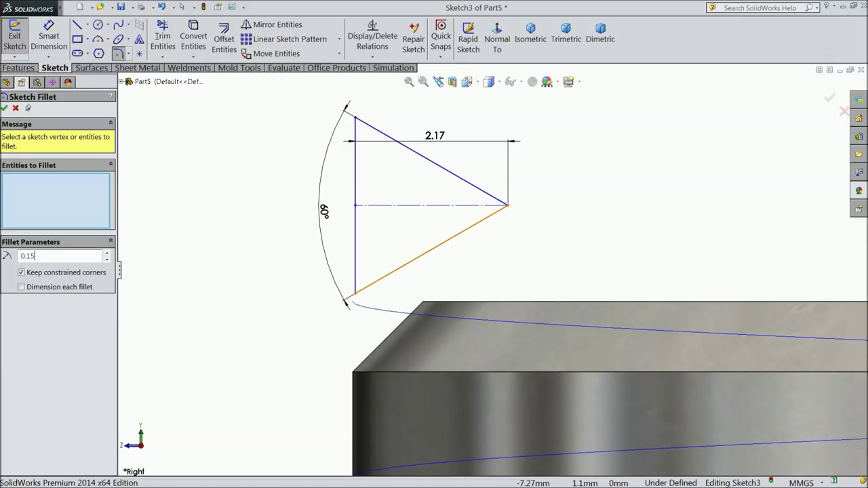
click(508, 207)
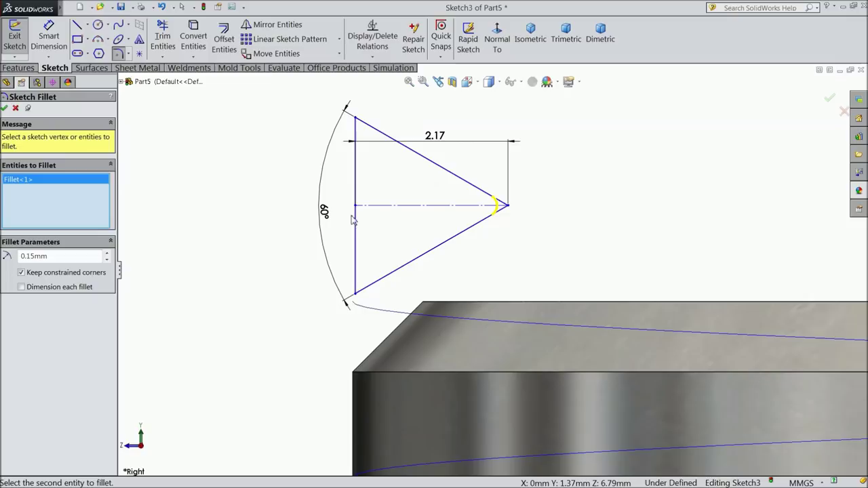
click(6, 108)
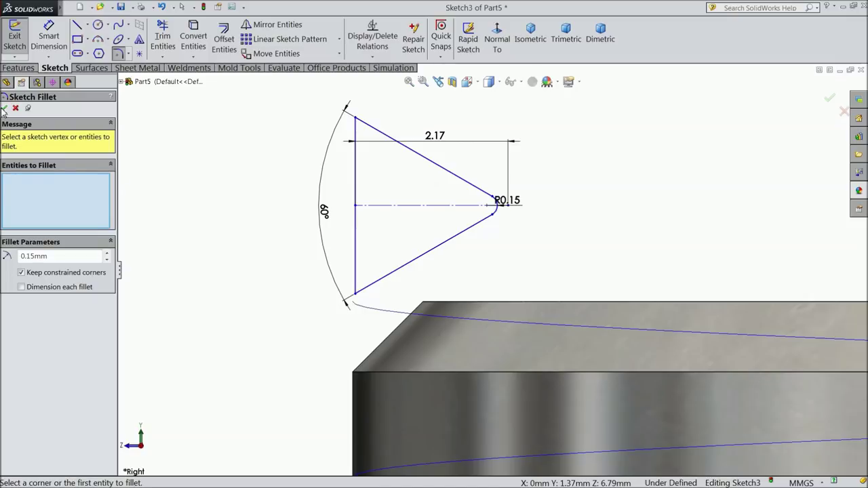
click(4, 109)
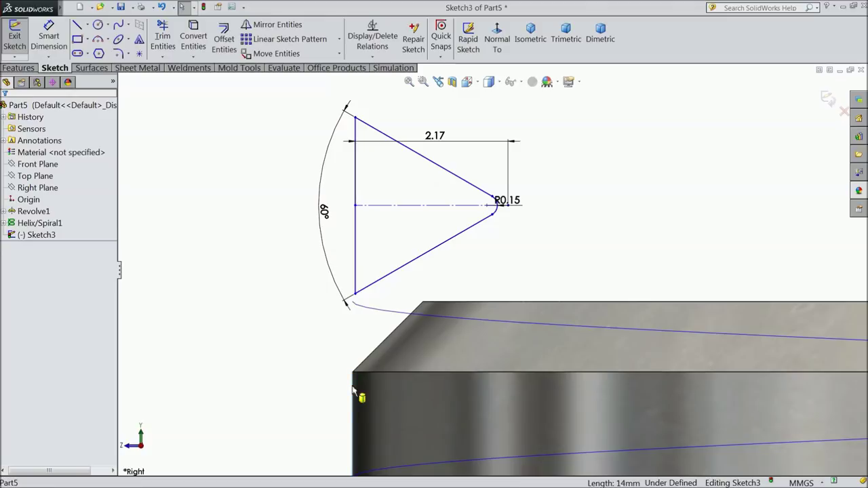
Make the profile's vertical line collinear with the cylinder silhouette edge and exit the sketch.
click(355, 284)
ctrl+click(356, 275)
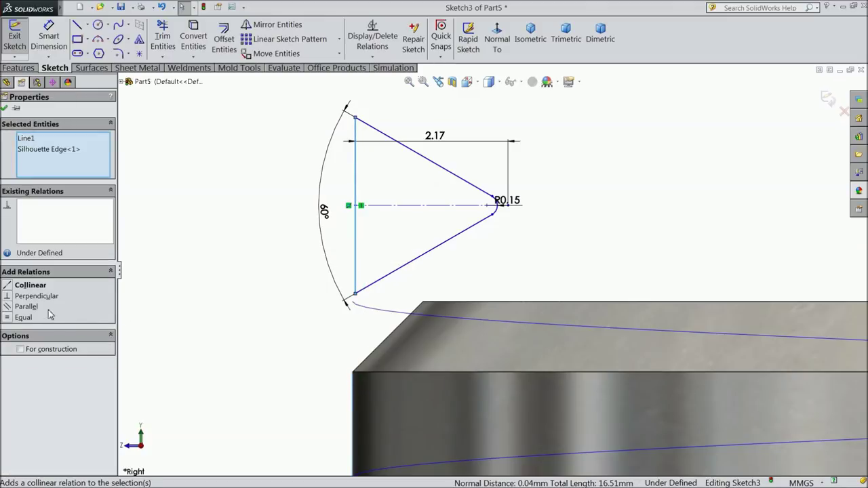
click(30, 286)
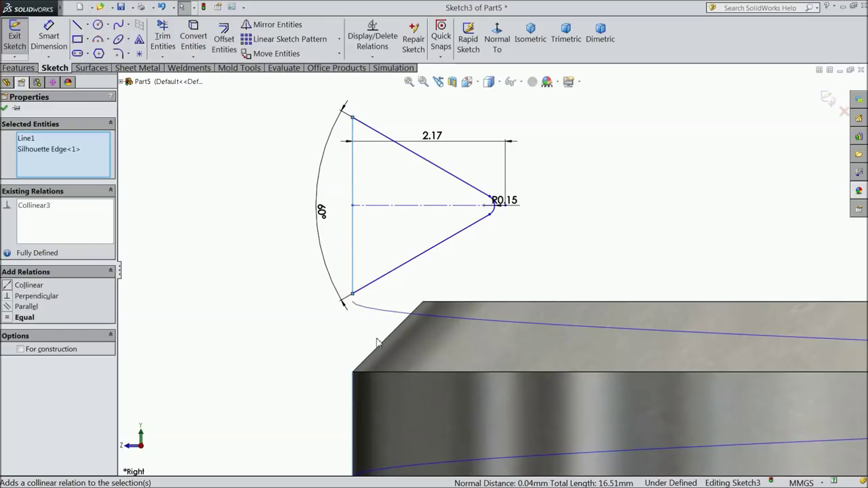
click(5, 109)
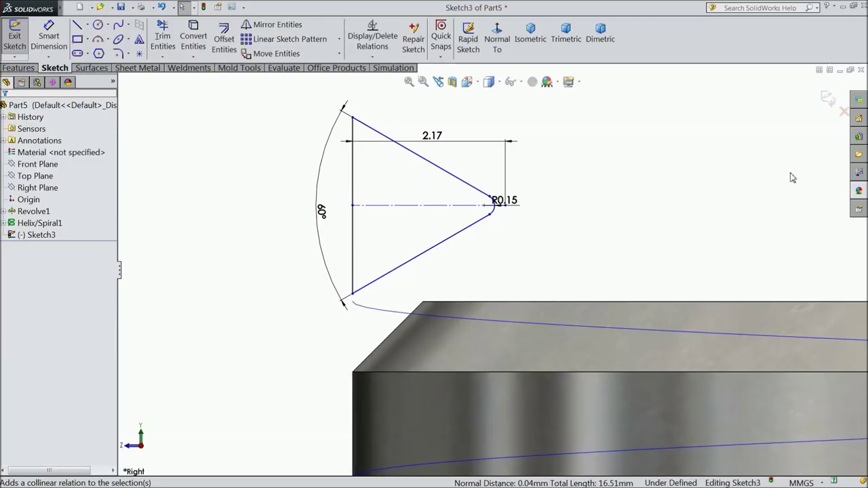
click(827, 99)
click(18, 68)
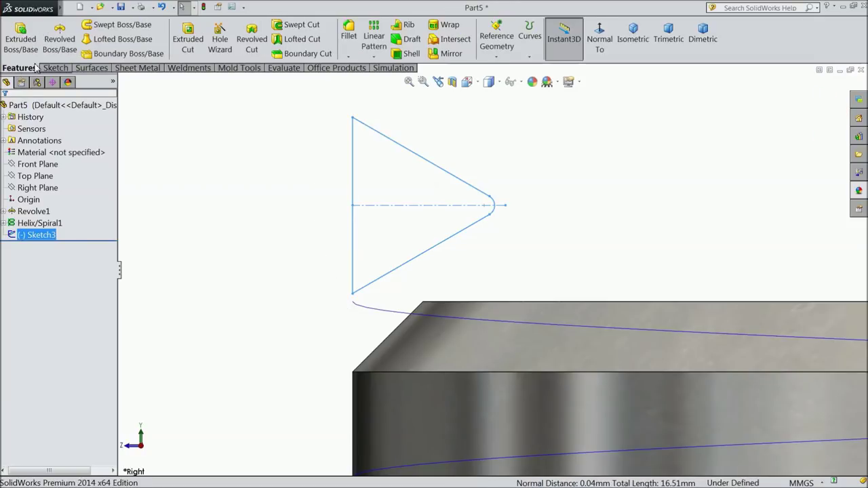
Create a swept cut using Sketch3 as profile along Helix/Spiral1 to form threads.
click(301, 24)
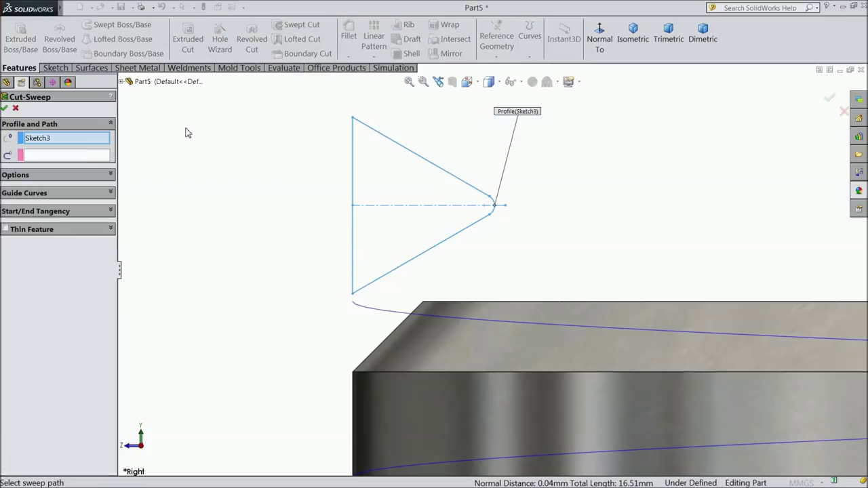
click(61, 156)
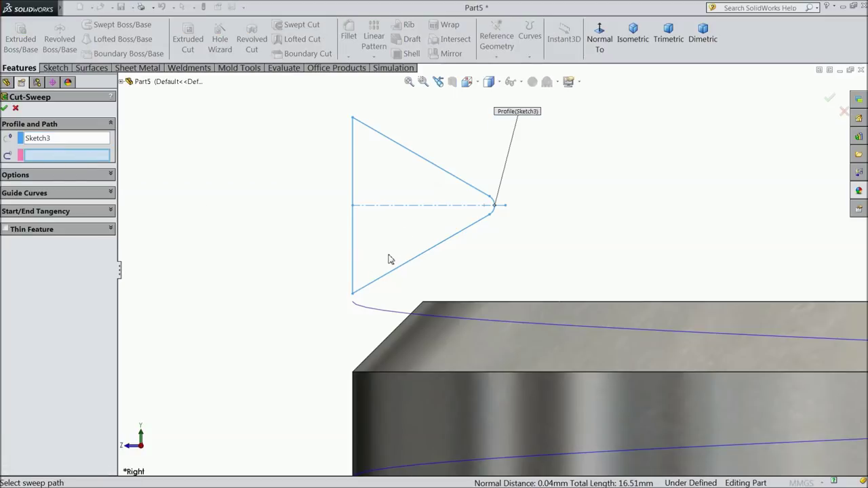
click(421, 315)
scroll(363, 342, up, 3)
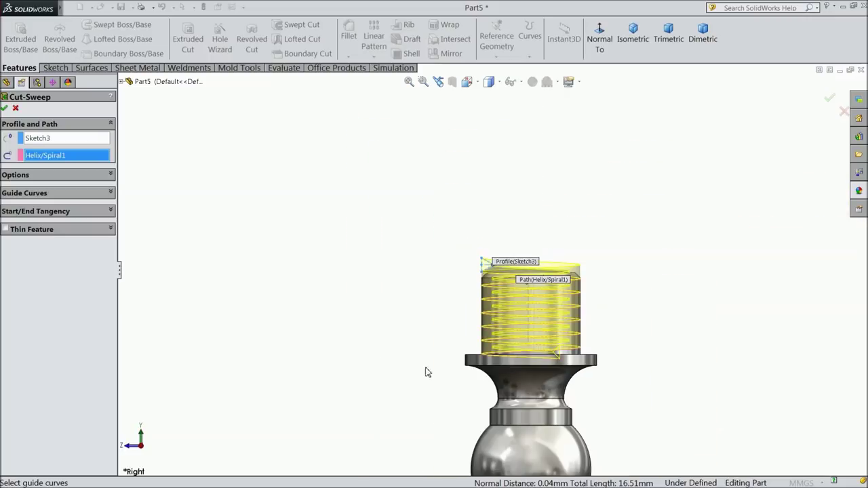
scroll(604, 357, down, 4)
scroll(424, 250, down, 1)
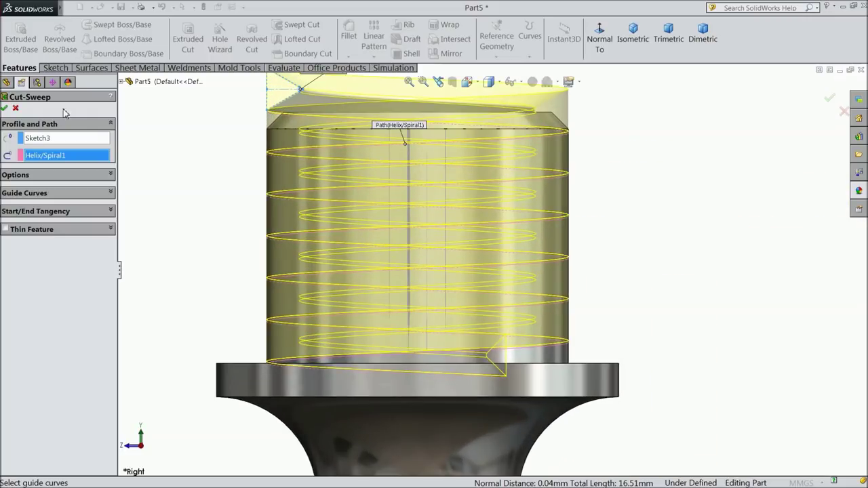
key(Return)
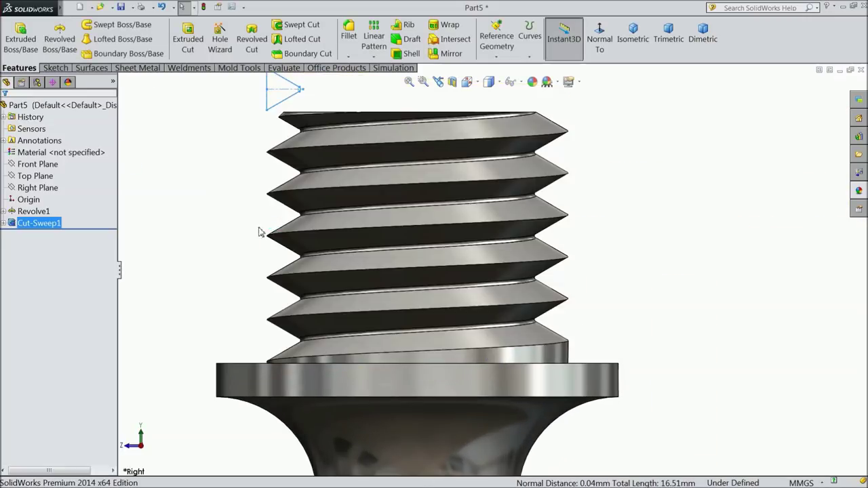
mouse_move(245, 240)
middle_down()
mouse_move(257, 294)
mouse_move(264, 216)
mouse_move(287, 223)
mouse_move(240, 270)
mouse_move(253, 278)
mouse_move(284, 250)
mouse_move(285, 279)
middle_up()
key(f)
scroll(505, 297, down, 2)
mouse_move(546, 357)
middle_down()
mouse_move(542, 256)
mouse_move(518, 351)
mouse_move(512, 324)
middle_up()
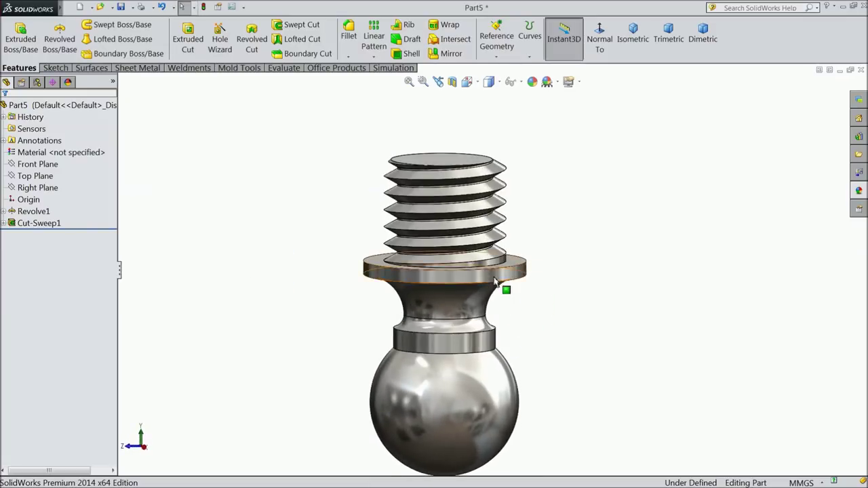
scroll(504, 287, down, 2)
Open the revolve's base sketch, Sketch1, for editing.
click(30, 225)
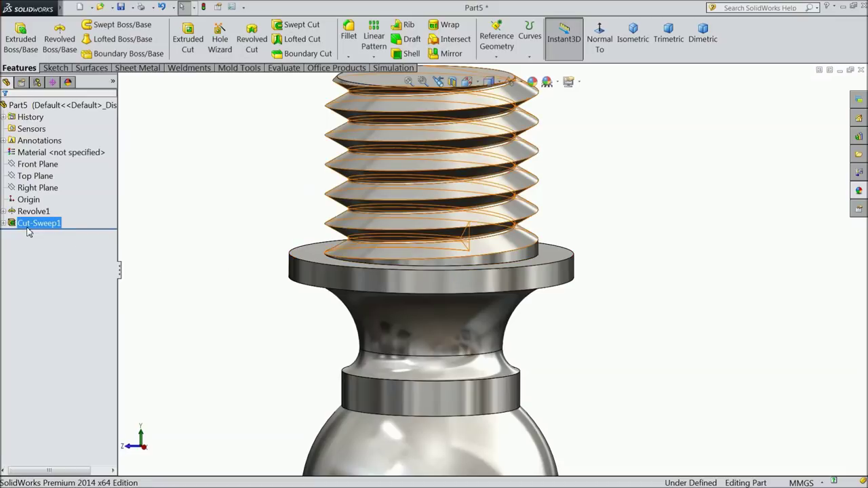
click(4, 211)
click(30, 224)
click(32, 198)
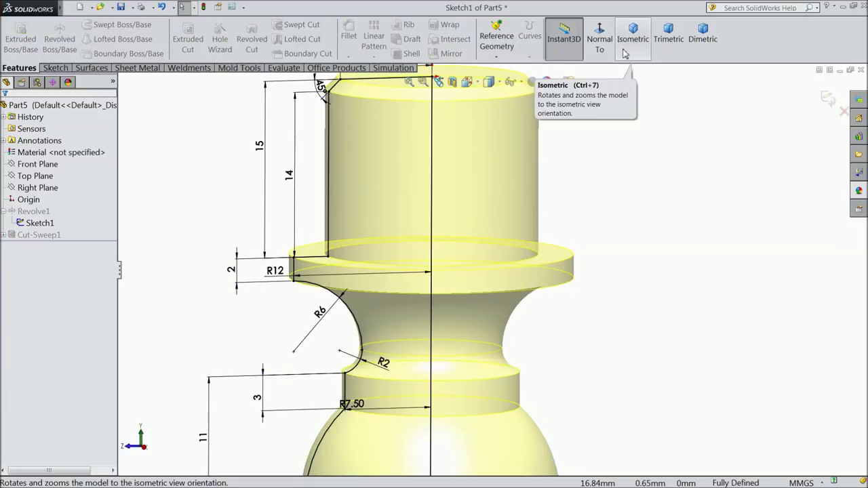
Draw a circle centred on the cylinder edge where it meets the flange.
click(599, 39)
scroll(474, 226, down, 2)
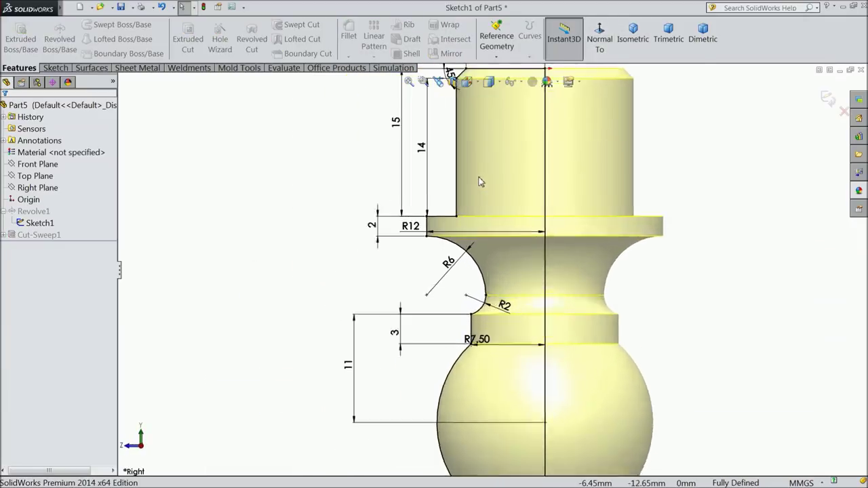
scroll(474, 226, down, 4)
click(55, 68)
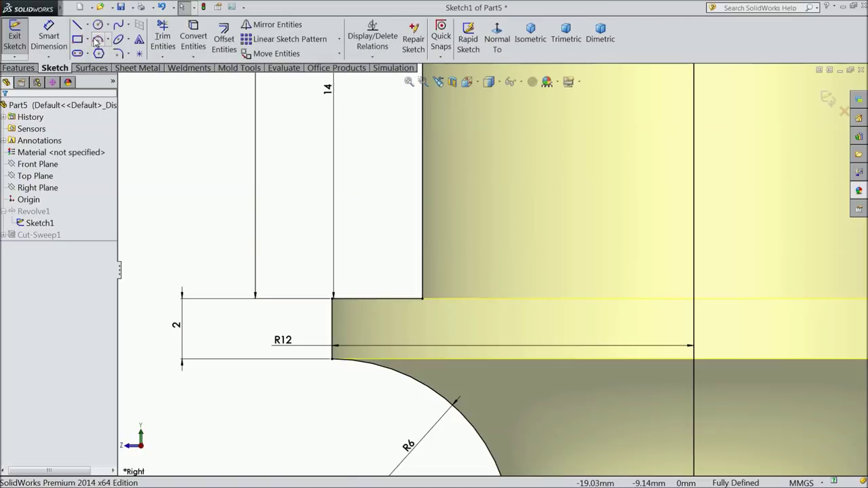
click(98, 27)
scroll(467, 272, down, 1)
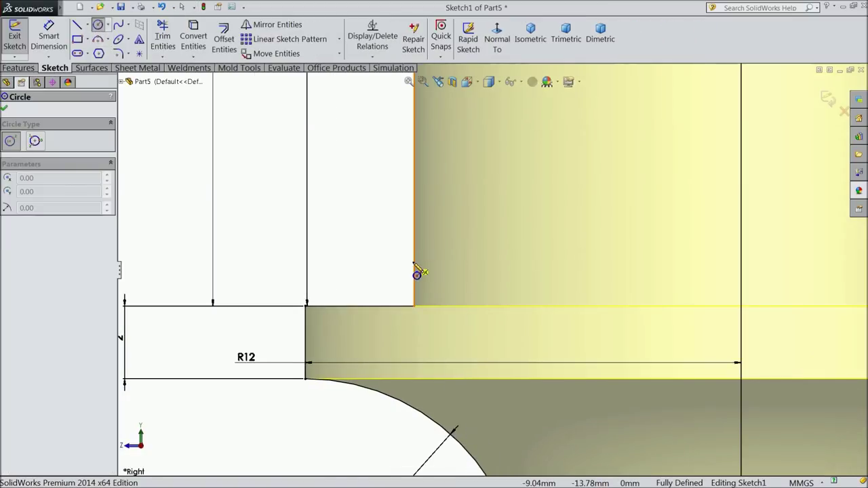
click(413, 262)
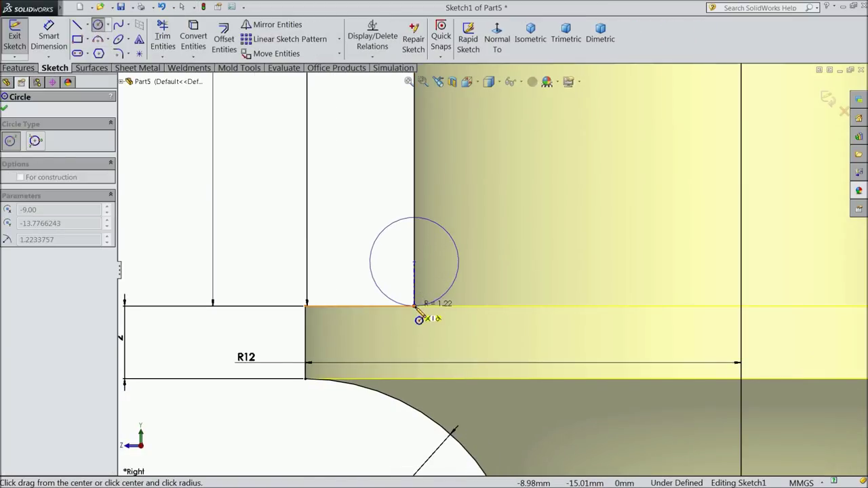
click(416, 307)
Dimension the circle's diameter to 2 mm.
click(48, 37)
click(462, 268)
click(484, 263)
text(2.00mm)
click(434, 258)
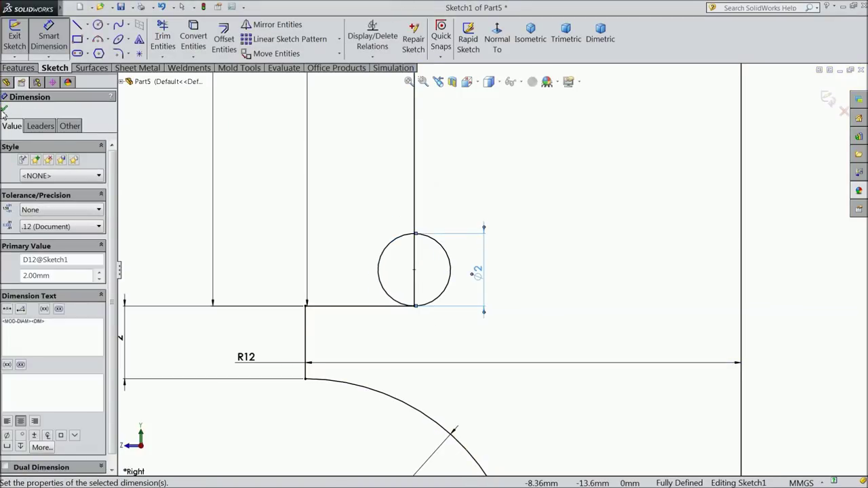
click(3, 109)
Trim away the circle's inner half and the line inside it.
click(163, 39)
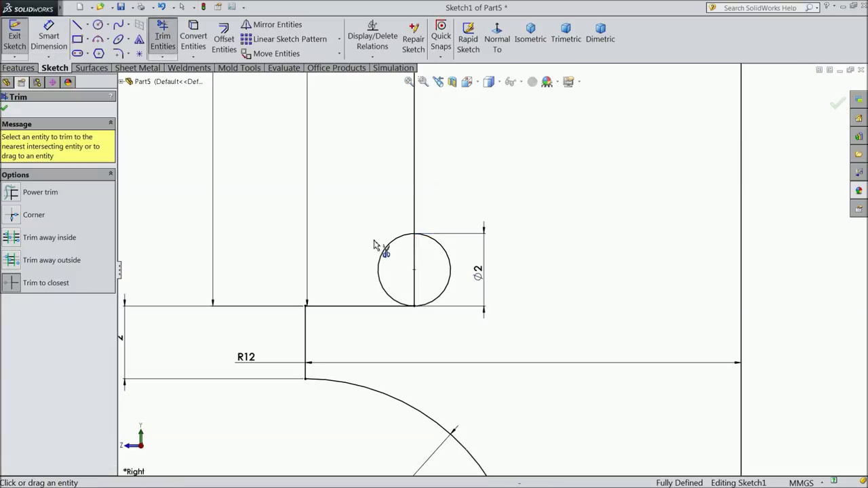
click(378, 263)
click(415, 267)
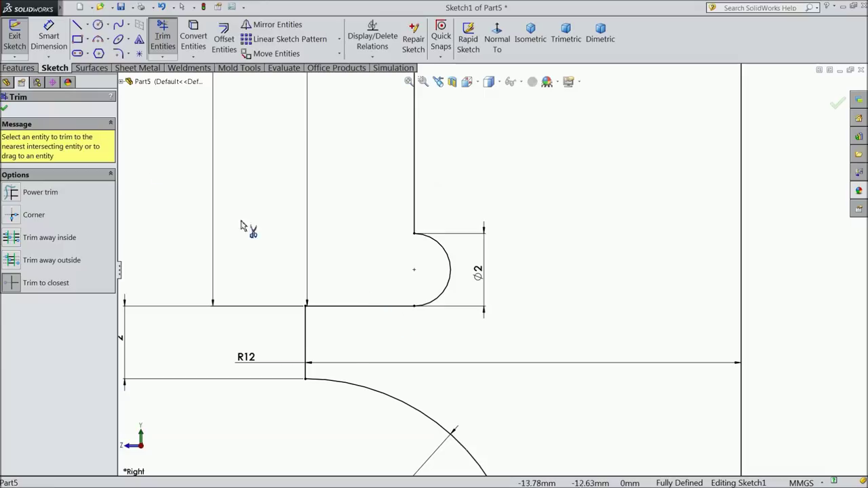
click(4, 110)
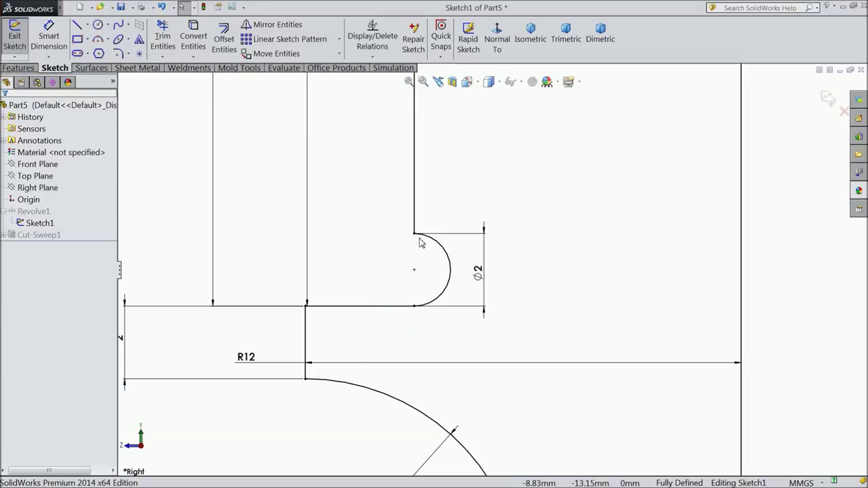
Make the arc's two endpoints vertical and exit the sketch.
click(417, 237)
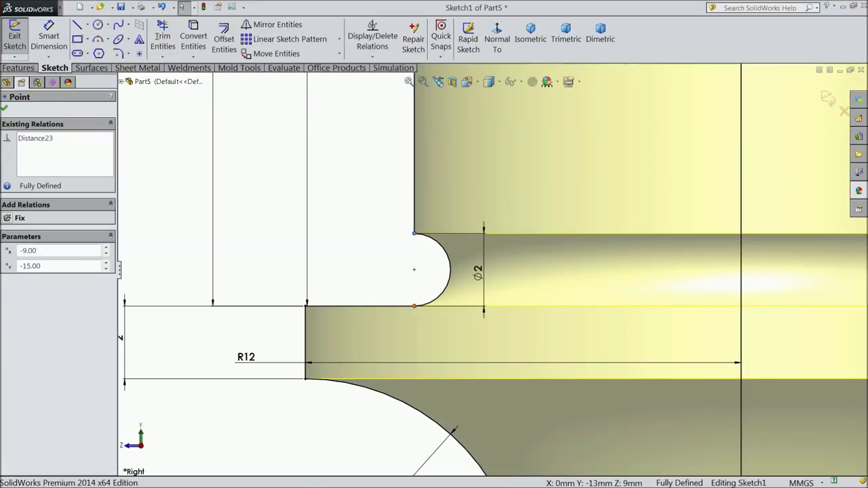
ctrl+click(414, 306)
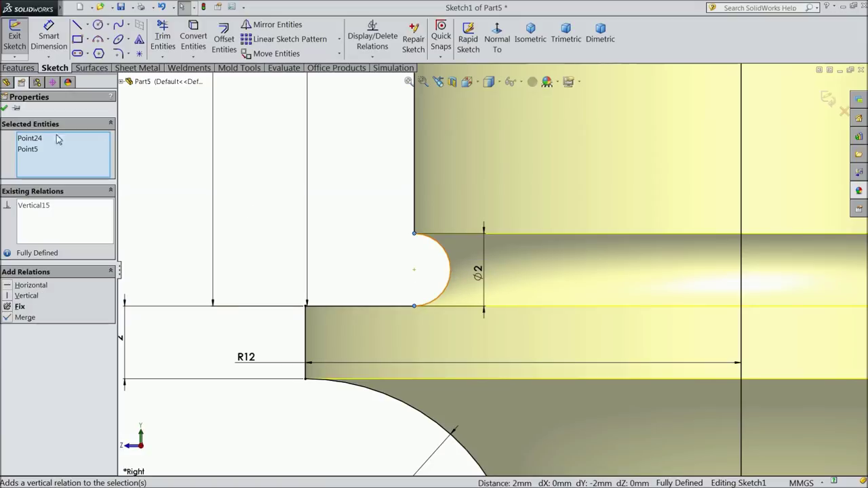
click(4, 110)
click(826, 98)
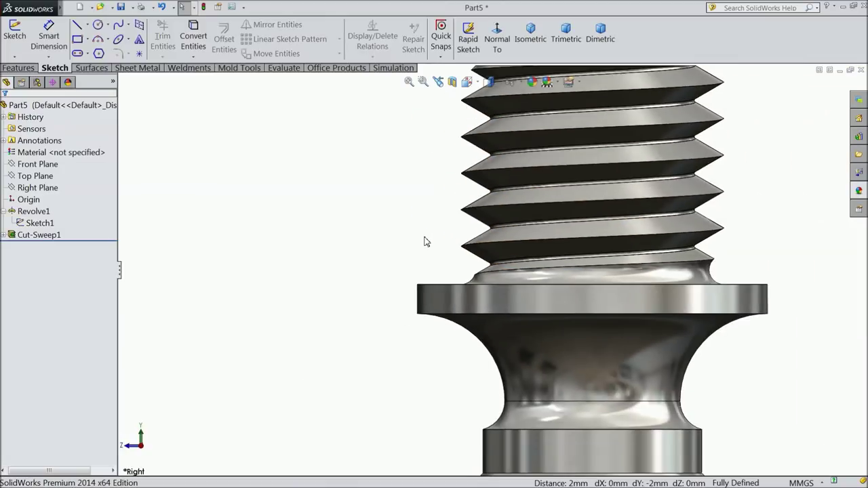
Save the rebuilt part as 'handle Knob' in the Wrench folder.
mouse_move(425, 240)
middle_down()
mouse_move(405, 266)
mouse_move(421, 237)
mouse_move(407, 251)
mouse_move(394, 289)
middle_up()
mouse_move(396, 289)
middle_down()
mouse_move(387, 219)
mouse_move(647, 316)
mouse_move(571, 287)
mouse_move(581, 341)
middle_up()
scroll(647, 316, down, 3)
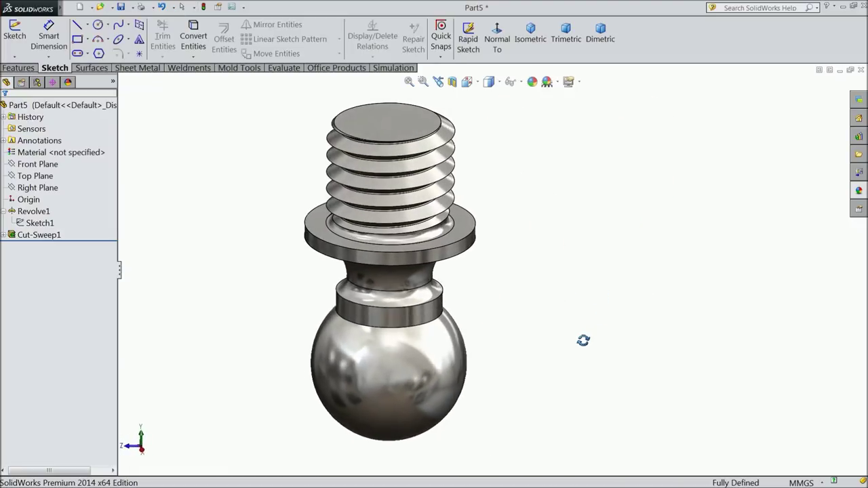
scroll(495, 298, down, 2)
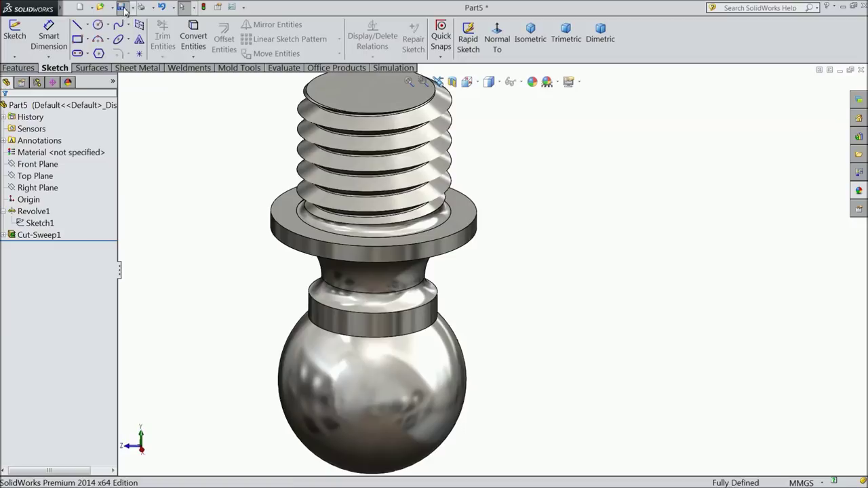
click(123, 8)
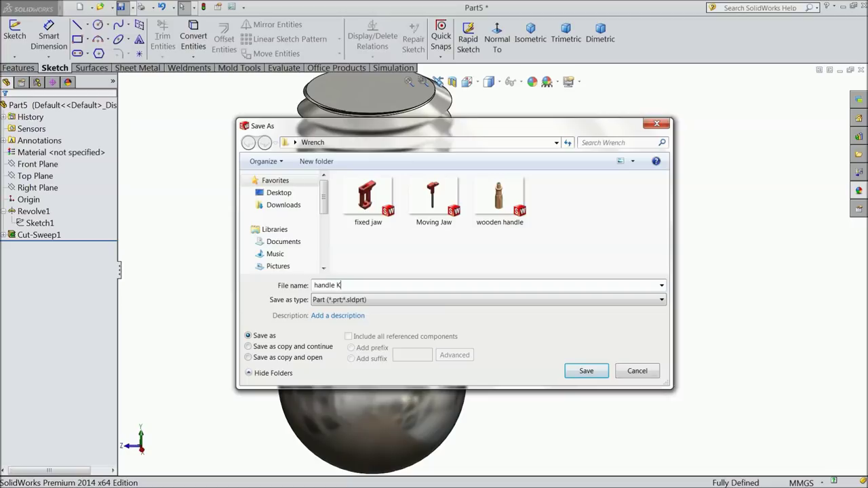
text(handle Knob)
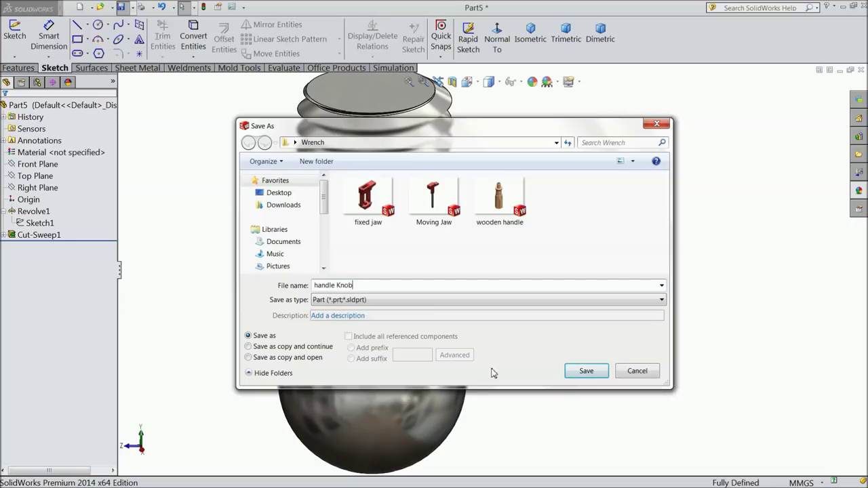
click(585, 372)
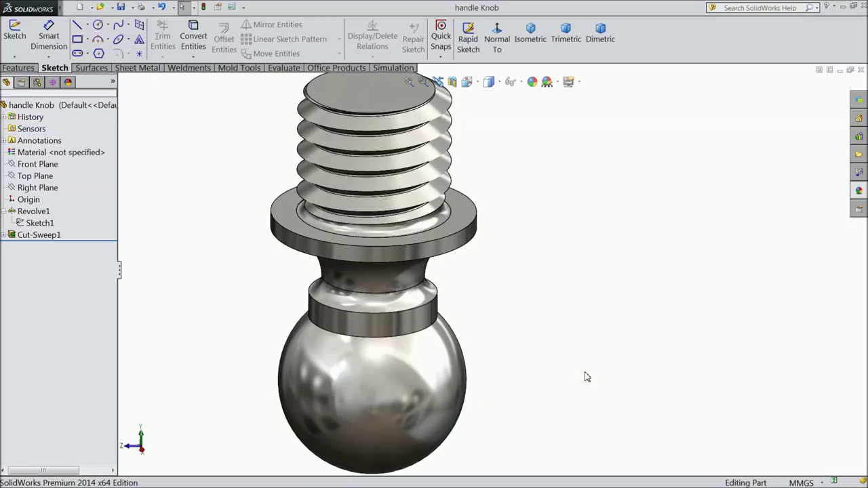
mouse_move(542, 355)
middle_down()
mouse_move(523, 299)
mouse_move(427, 277)
middle_up()
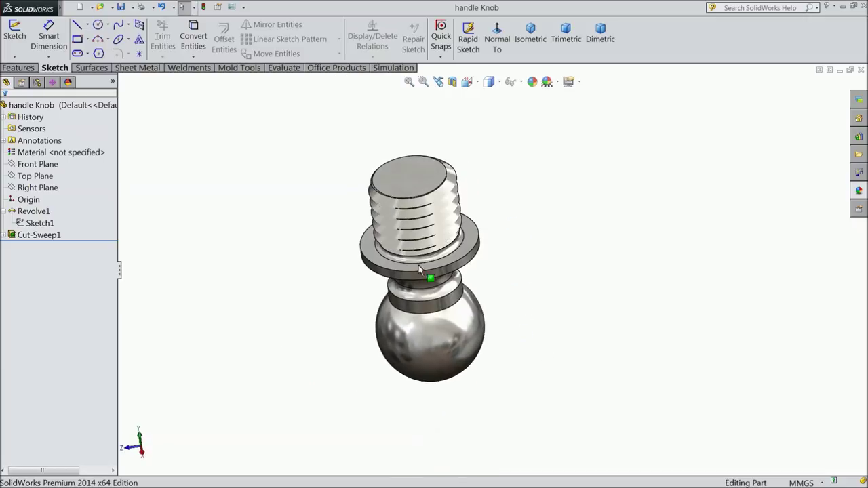
scroll(427, 277, down, 3)
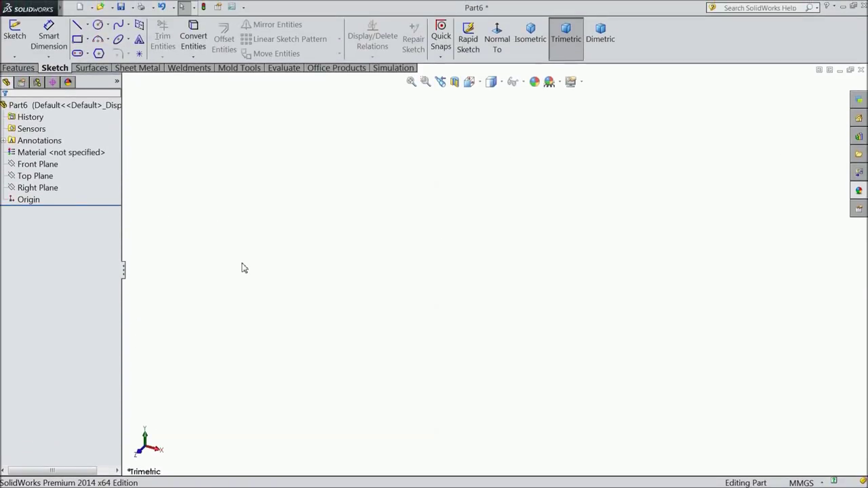
In the new part, sketch a vertical centerline up from the origin on the Right Plane.
click(39, 188)
click(45, 175)
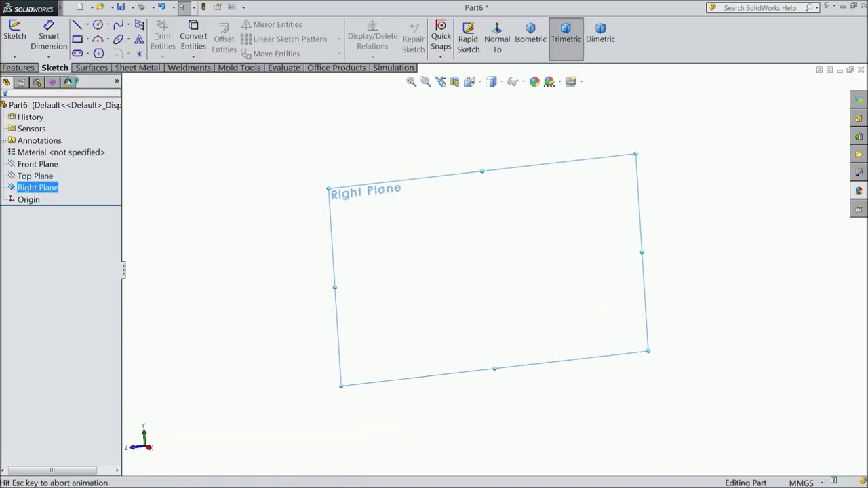
click(87, 24)
click(86, 54)
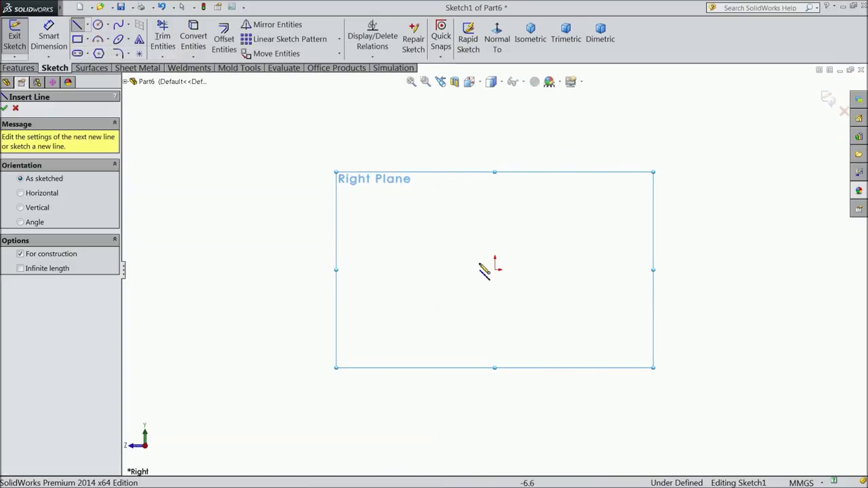
click(495, 270)
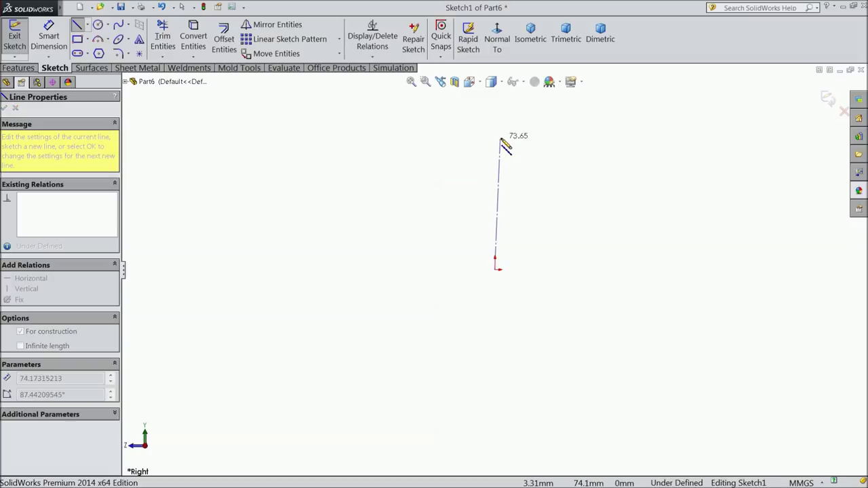
click(495, 136)
right_click(498, 136)
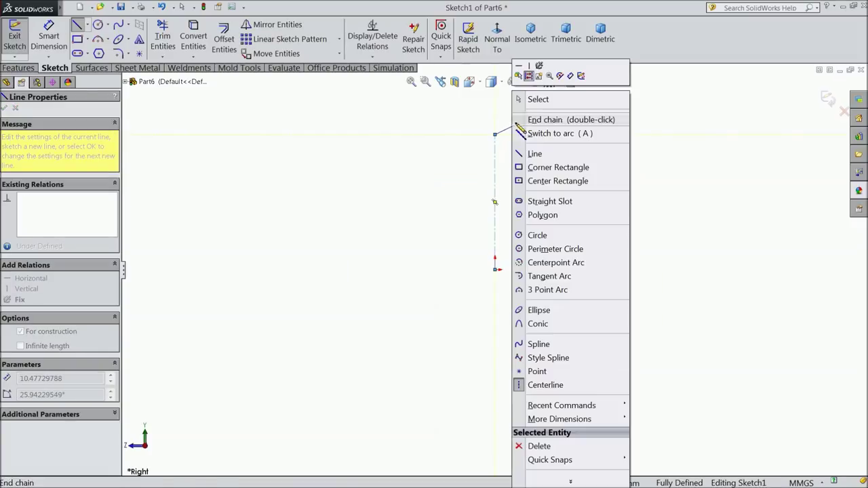
click(527, 99)
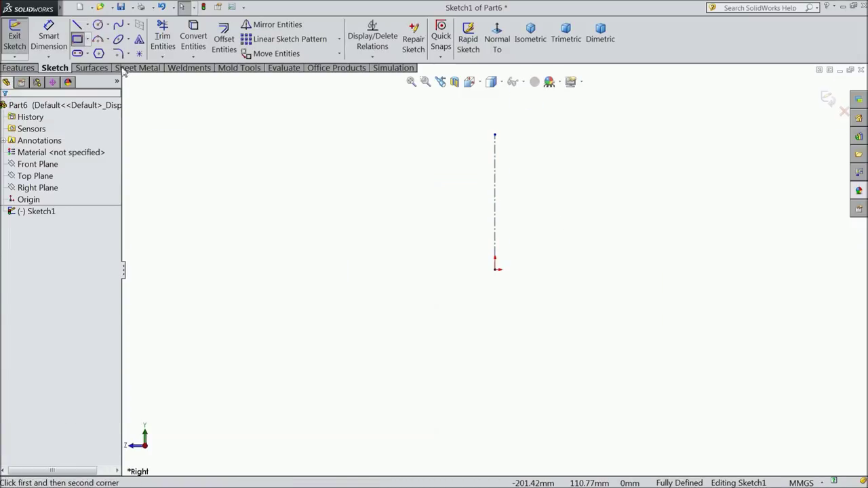
Draw a corner rectangle beside the centerline and dimension its height to 8 mm.
click(81, 41)
click(555, 270)
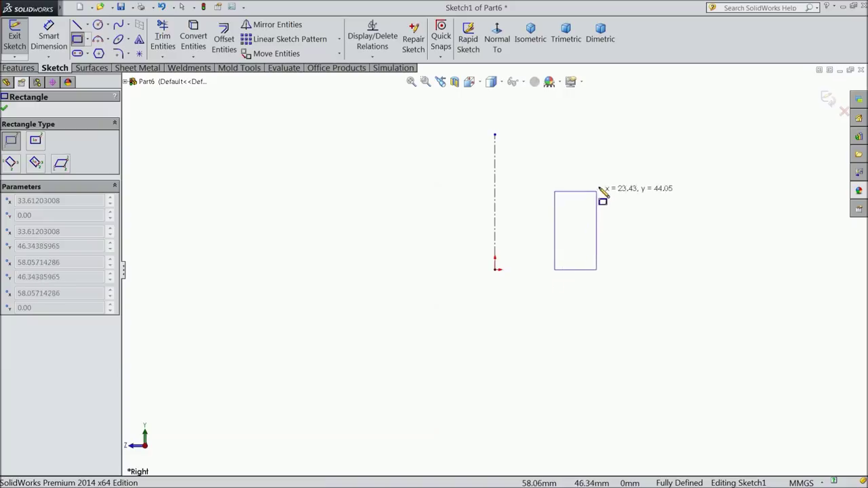
click(596, 171)
scroll(615, 227, down, 3)
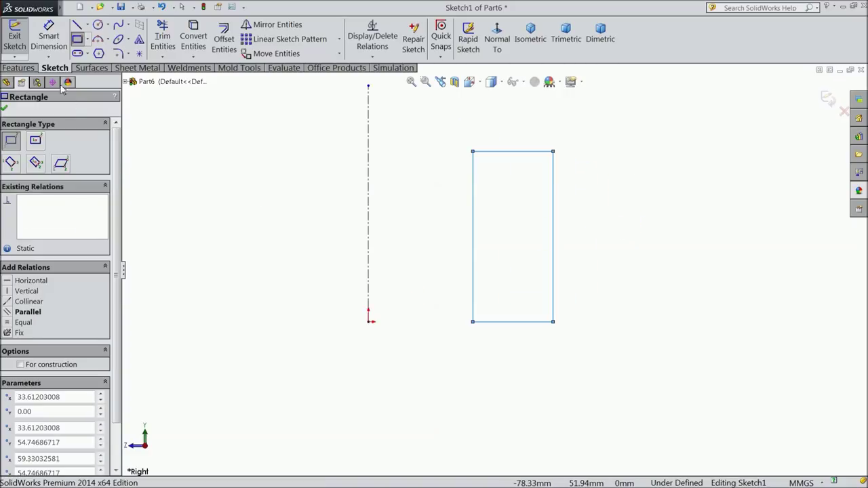
click(49, 37)
click(553, 264)
click(620, 246)
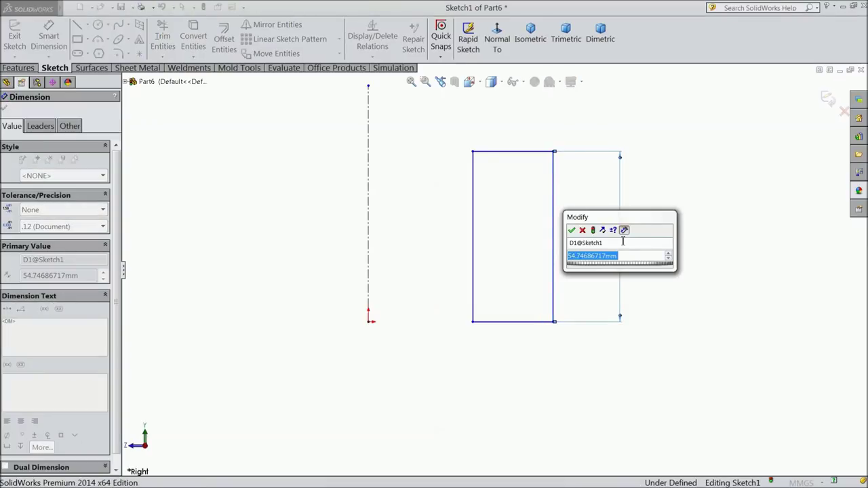
text(8)
click(574, 230)
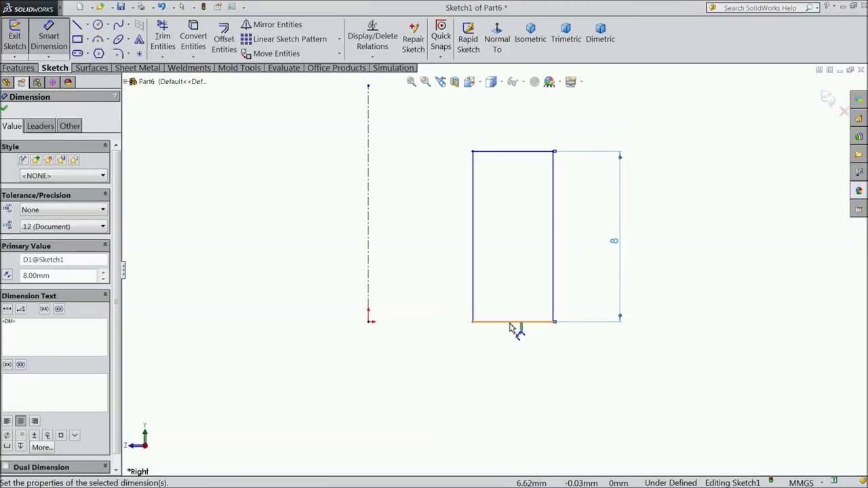
Dimension the rectangle's inner and outer edges 8 mm and 12 mm from the centerline.
drag(475, 305, 371, 271)
click(370, 271)
click(404, 377)
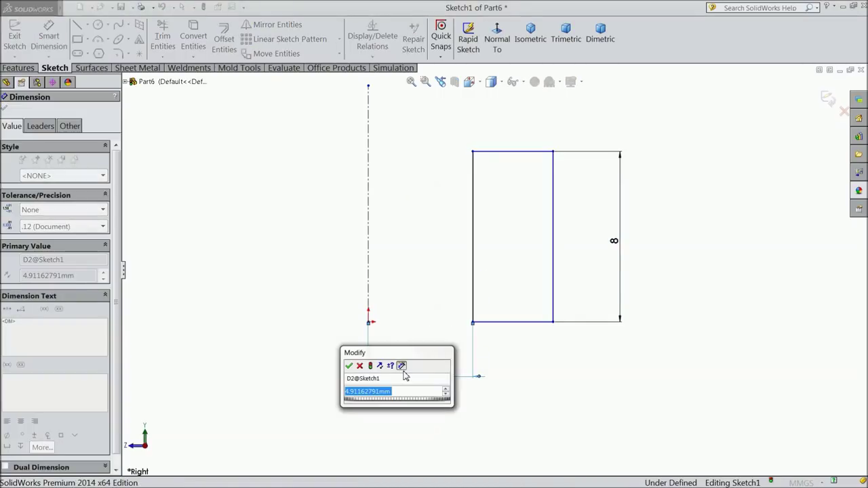
text(8)
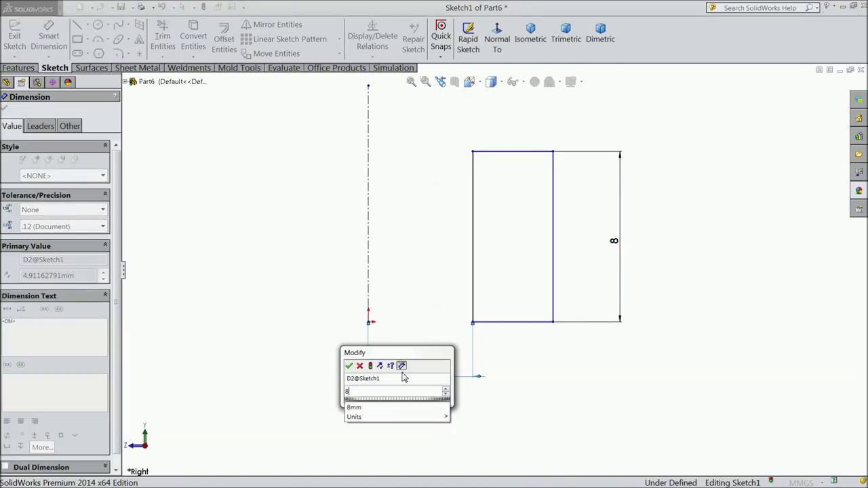
click(349, 366)
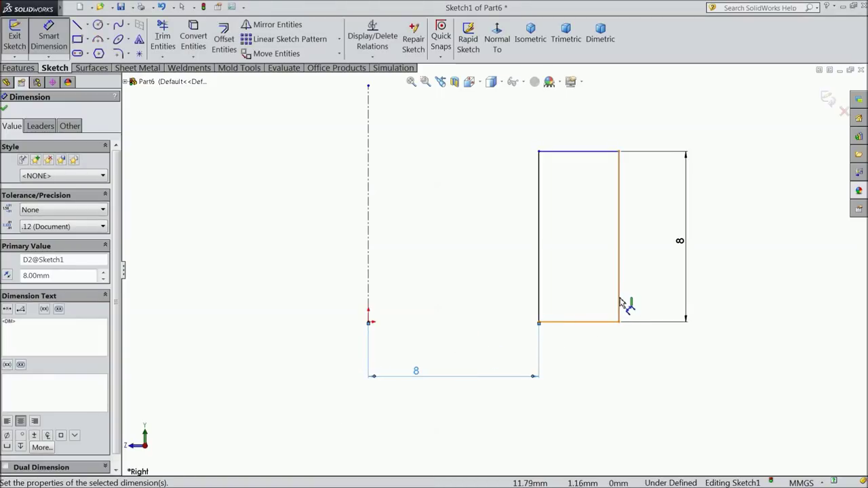
click(618, 303)
click(473, 430)
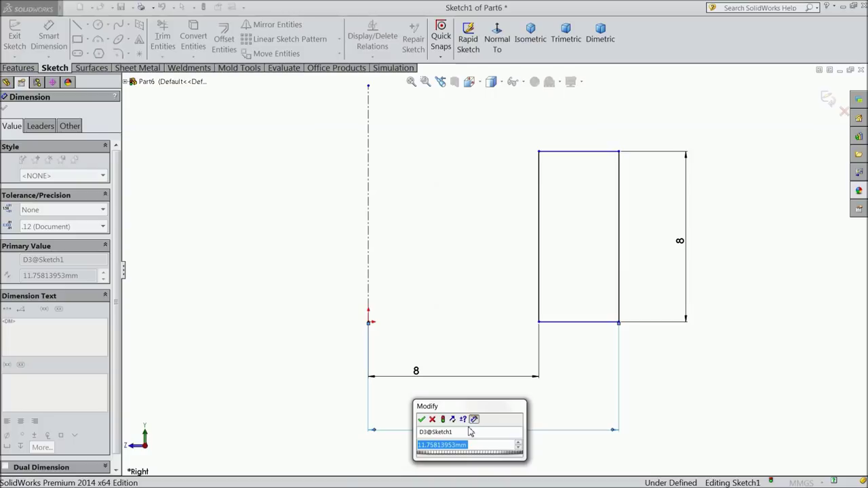
text(12)
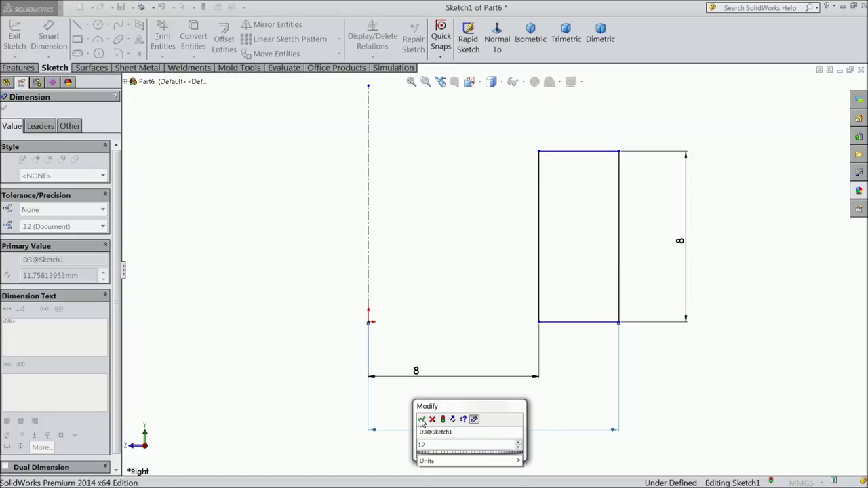
click(421, 419)
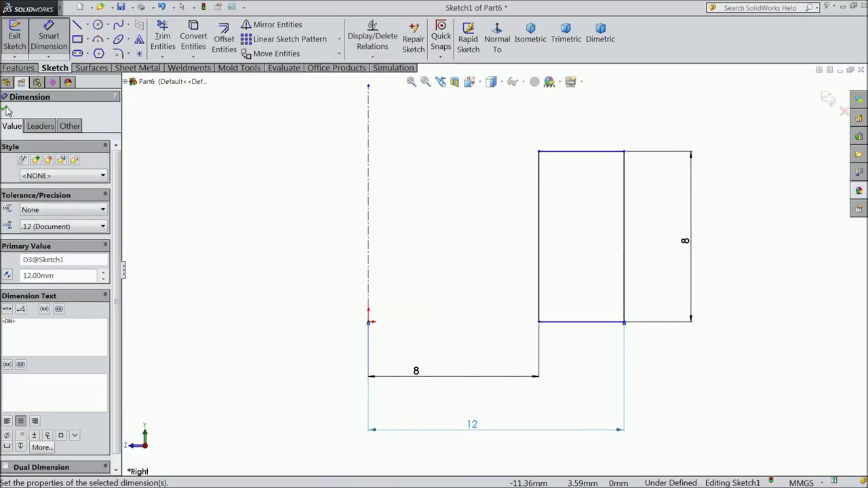
click(5, 110)
Make the rectangle's lower-left corner horizontal with the origin.
click(555, 325)
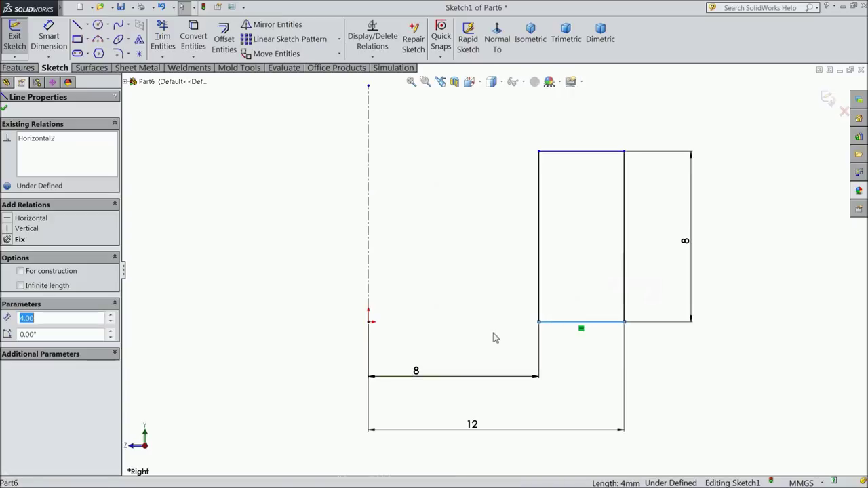
ctrl+click(369, 328)
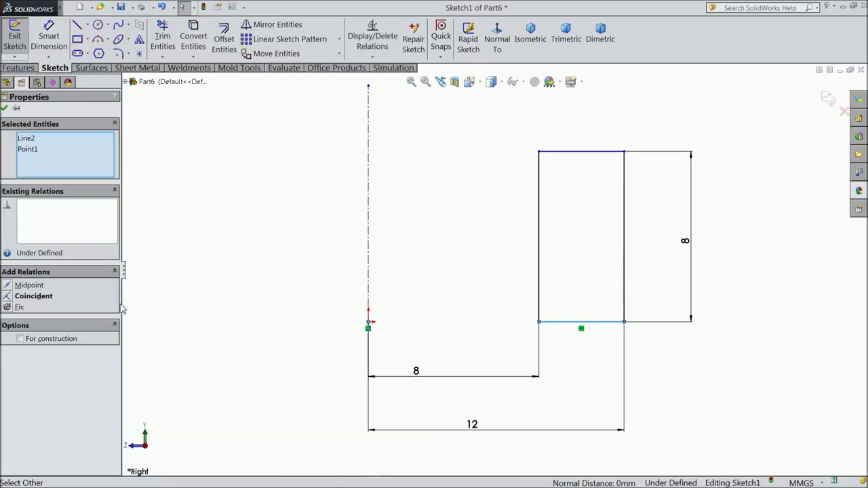
click(242, 268)
click(540, 324)
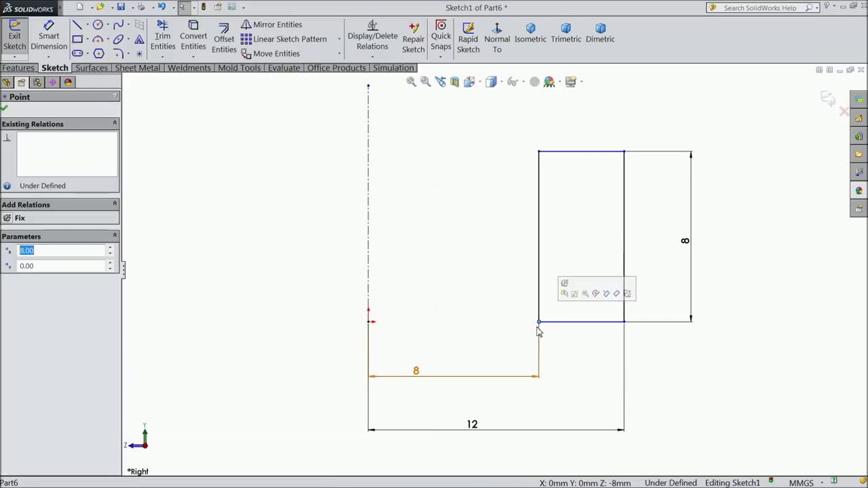
ctrl+click(368, 326)
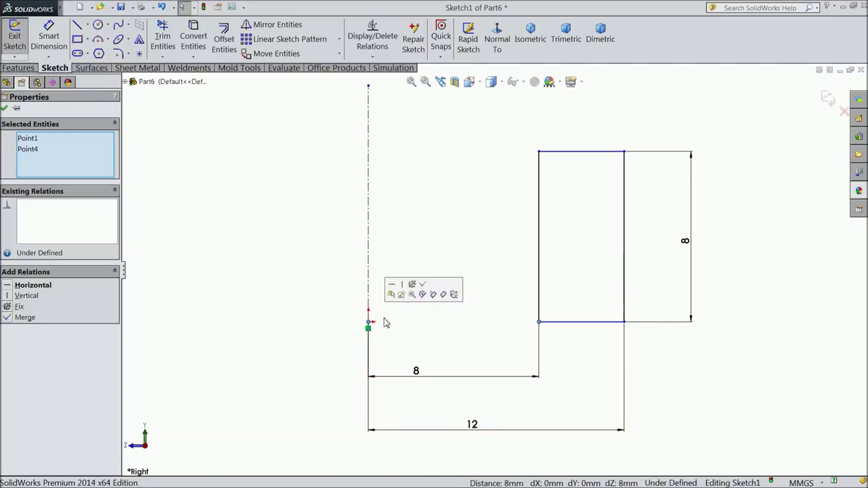
click(393, 285)
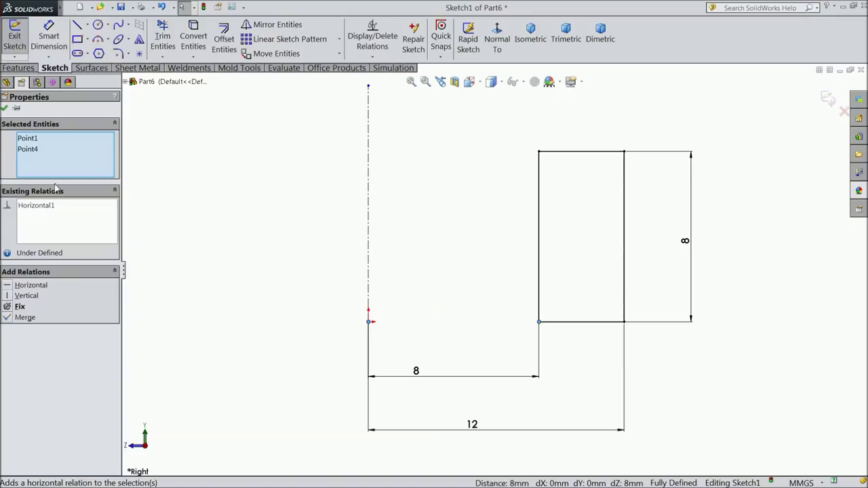
click(4, 109)
Revolve the rectangle 360° about Line1 into a ring and tint it yellow.
click(20, 68)
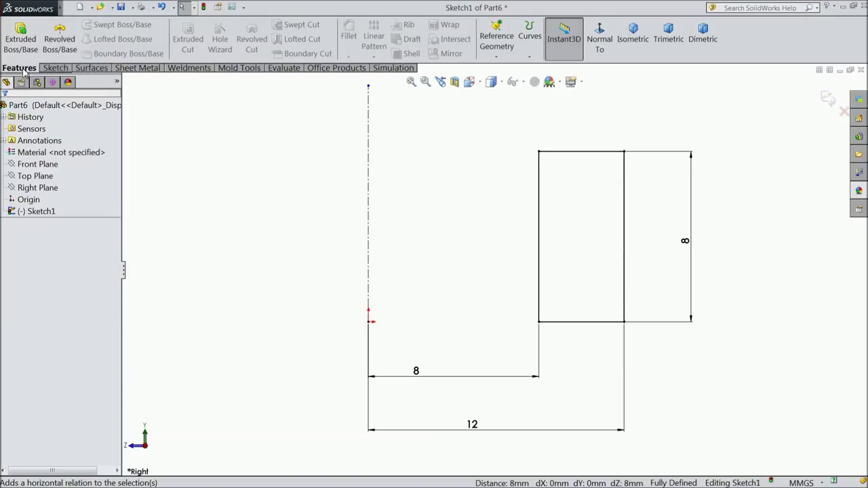
click(59, 40)
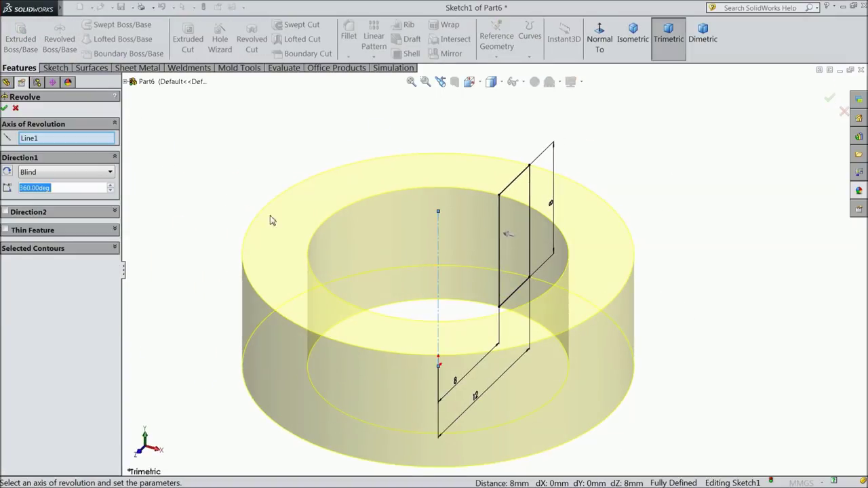
click(4, 109)
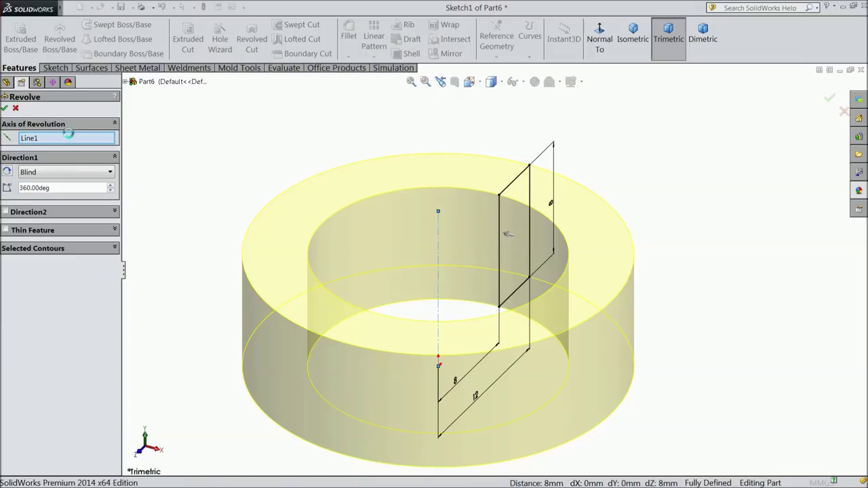
click(535, 82)
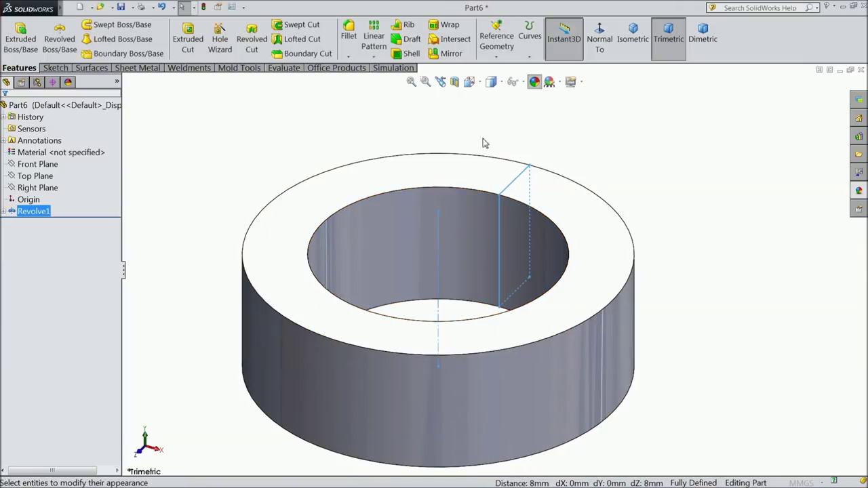
click(33, 385)
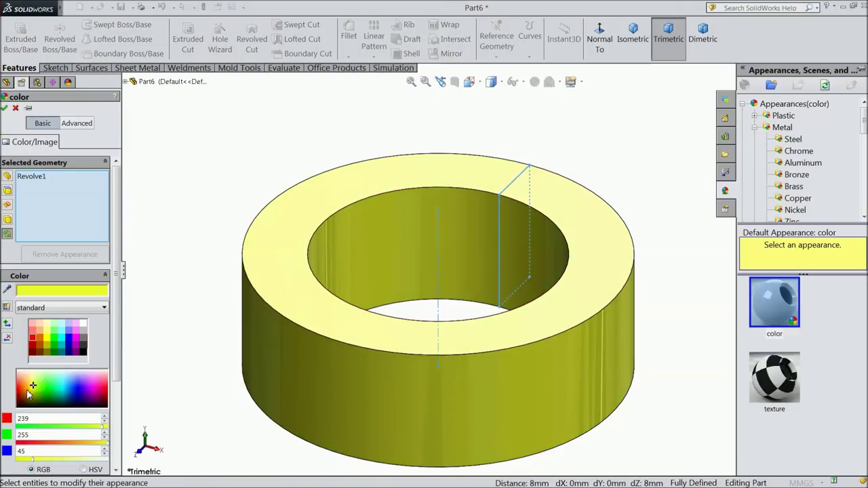
Change the ring's colour to orange and orbit to a tilted view.
click(28, 389)
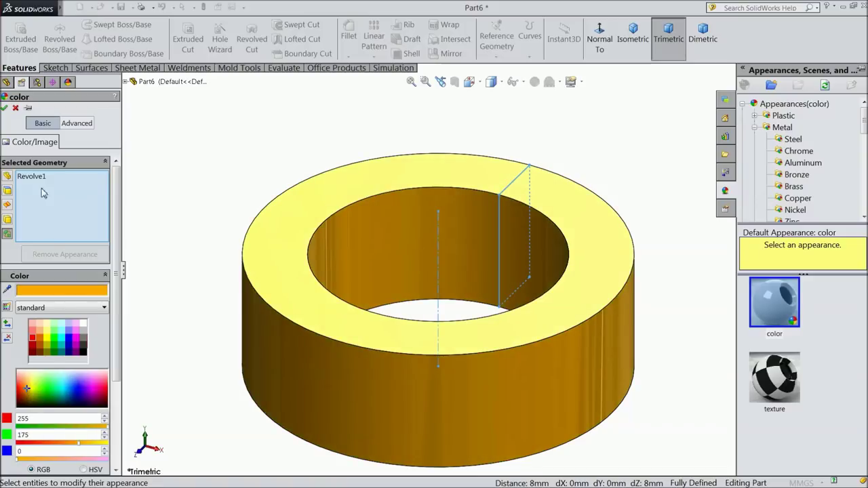
click(5, 108)
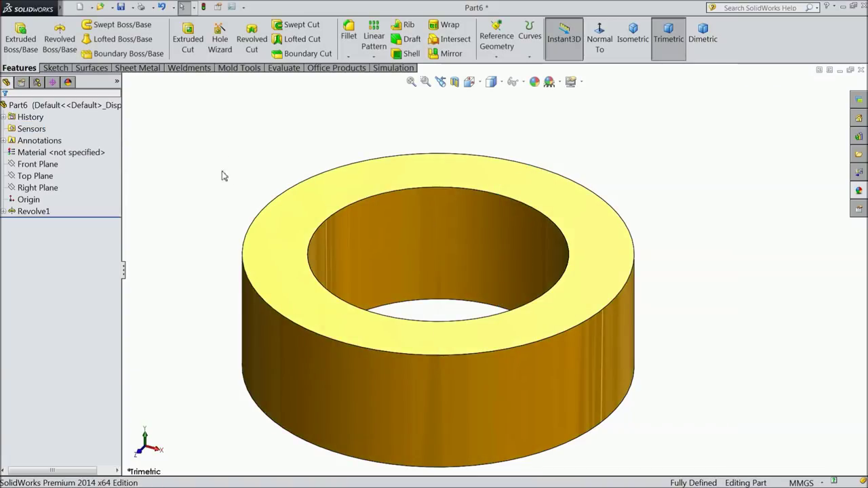
mouse_move(250, 312)
middle_down()
mouse_move(281, 223)
mouse_move(275, 255)
mouse_move(203, 370)
mouse_move(269, 306)
mouse_move(248, 341)
mouse_move(237, 340)
middle_up()
scroll(406, 330, down, 2)
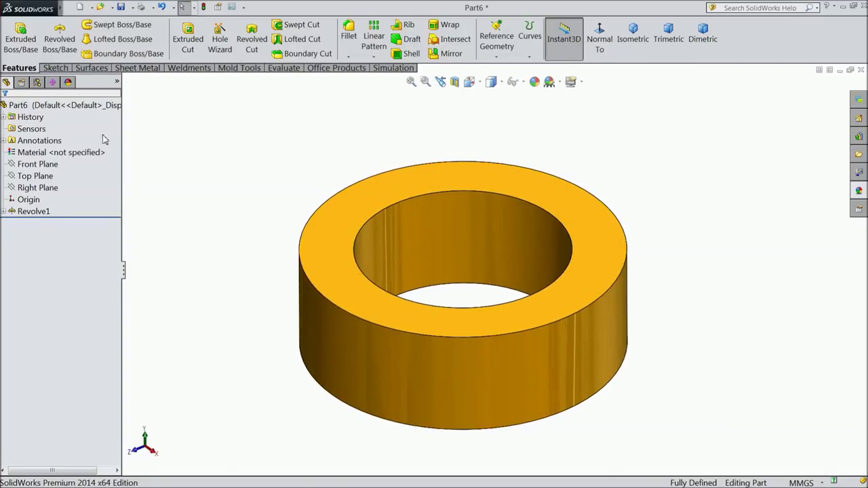
Save the part as 'ring', check its underside, and close it.
click(121, 6)
text(ring)
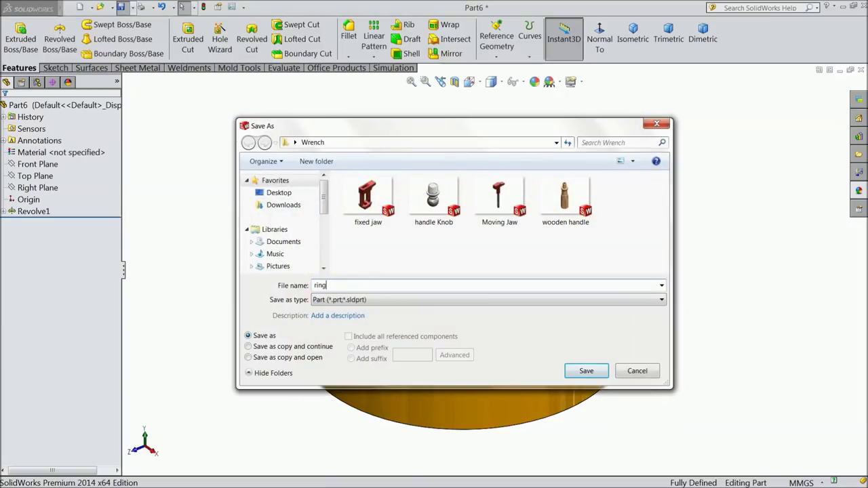
click(580, 376)
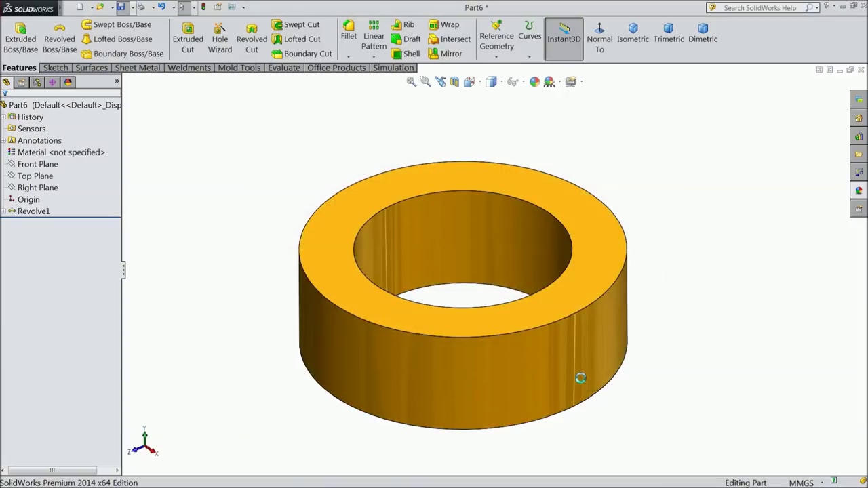
mouse_move(262, 383)
middle_down()
mouse_move(297, 287)
mouse_move(296, 399)
middle_up()
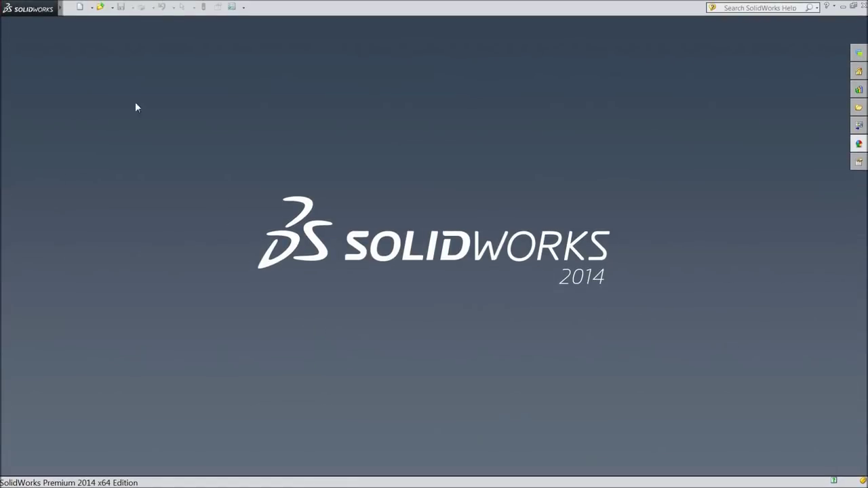
click(79, 7)
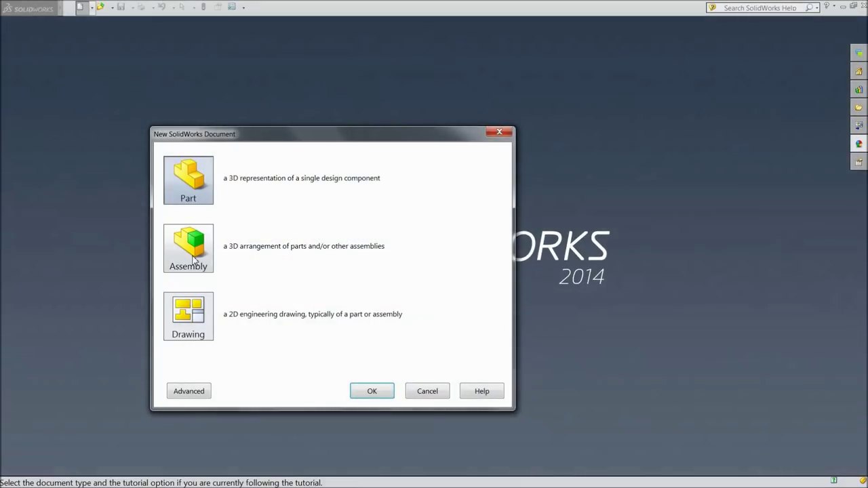
Create a new assembly and place the fixed jaw part as its first component.
click(200, 268)
click(379, 393)
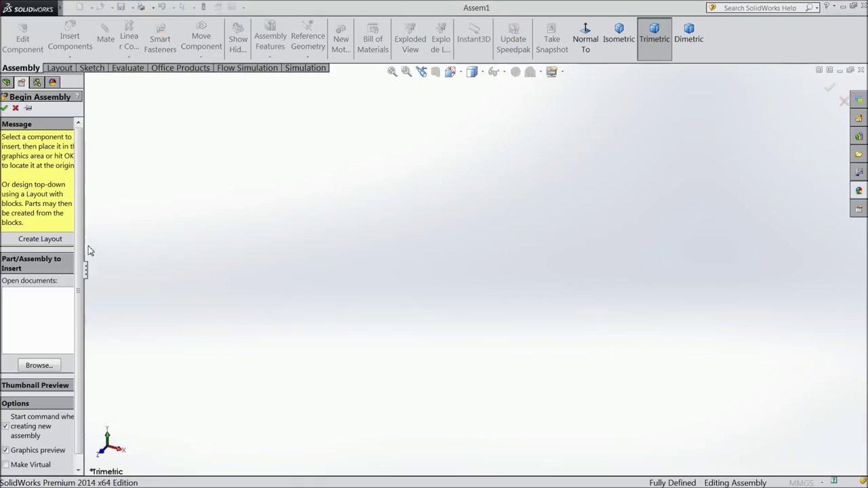
drag(90, 246, 115, 248)
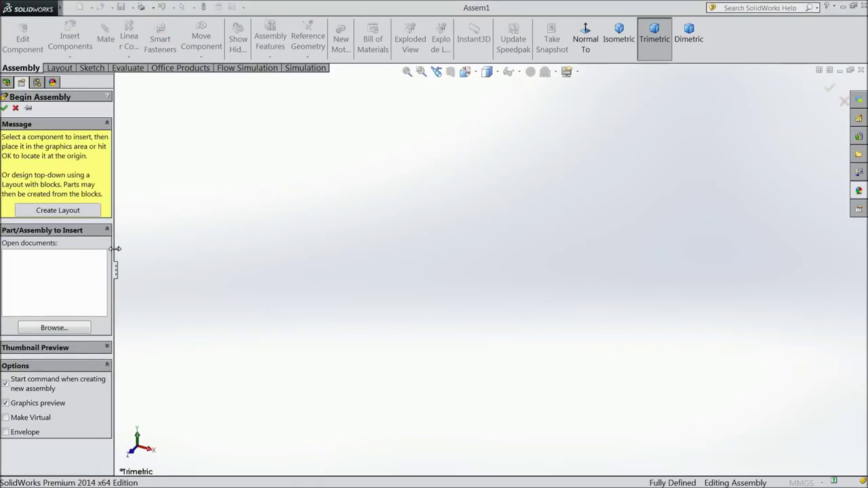
click(64, 330)
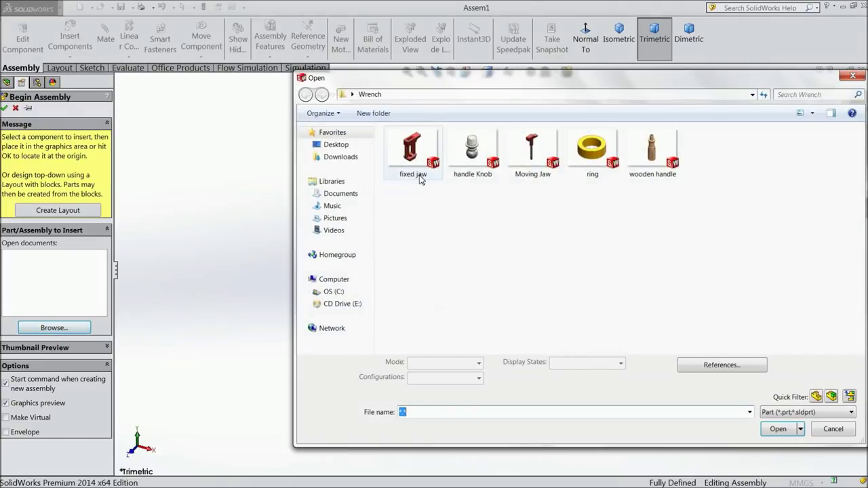
click(420, 179)
click(776, 429)
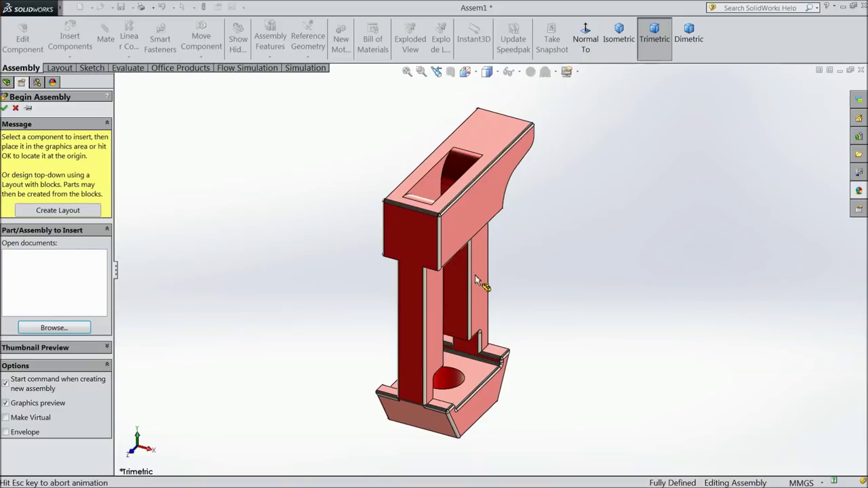
click(476, 277)
click(231, 7)
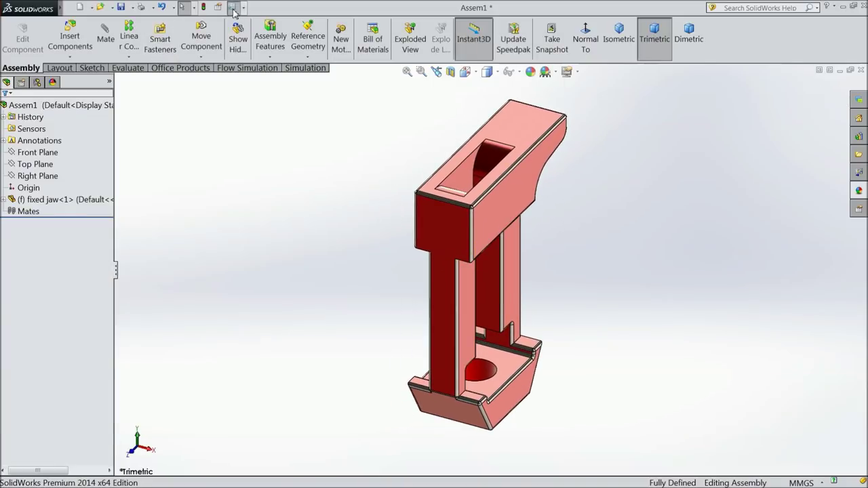
Raise the document's shaded image quality toward High (0.0396185mm deviation).
click(475, 77)
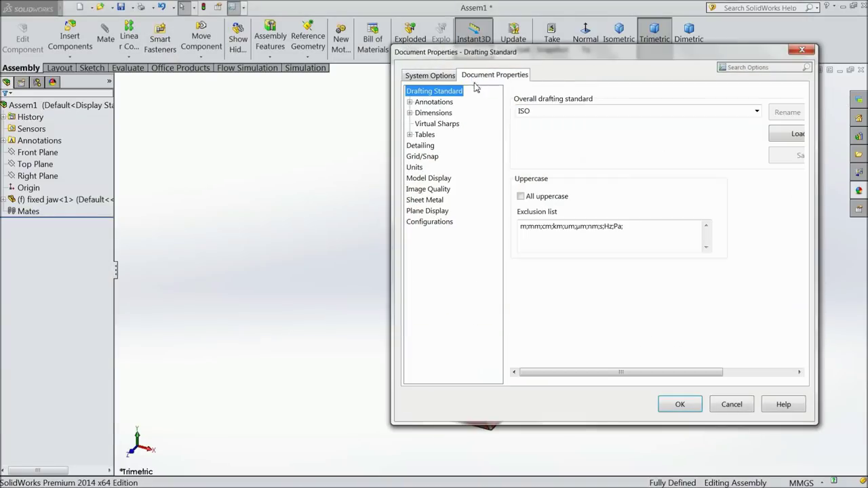
click(428, 190)
drag(617, 121, 654, 128)
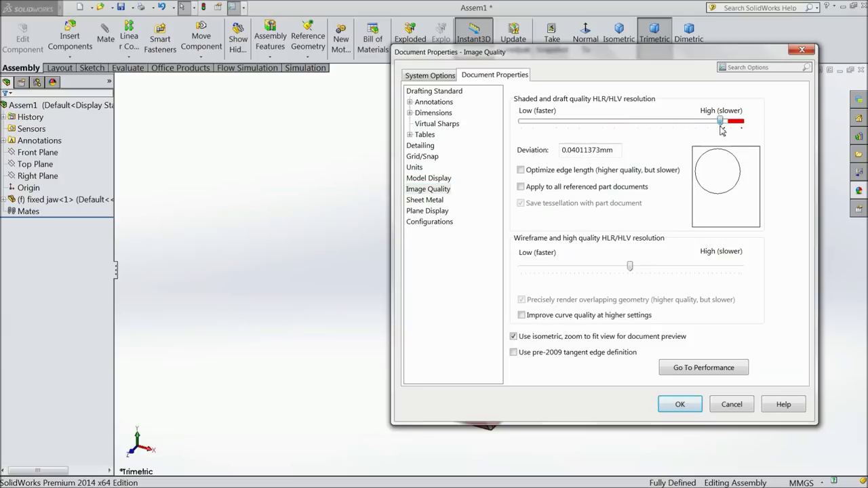
click(680, 404)
Switch the scene background to Plain White and orbit the fixed jaw.
click(546, 71)
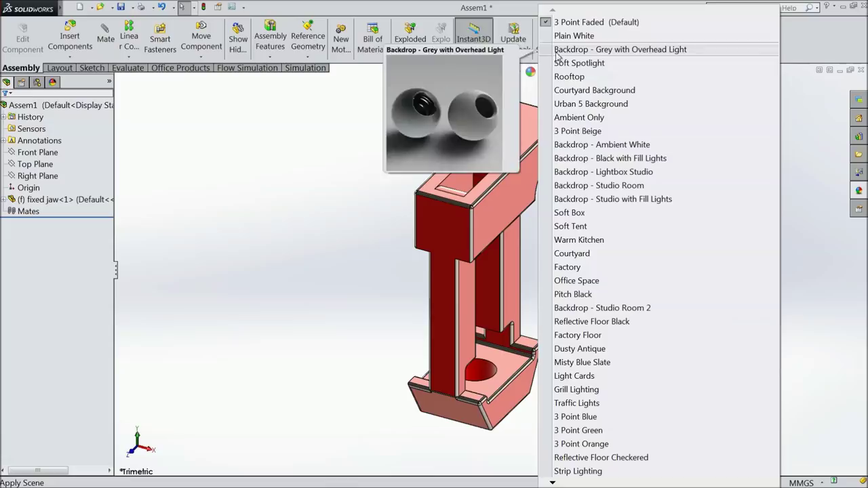
click(563, 35)
mouse_move(362, 312)
middle_down()
mouse_move(355, 238)
mouse_move(335, 235)
mouse_move(316, 259)
mouse_move(304, 310)
mouse_move(355, 224)
mouse_move(294, 219)
mouse_move(293, 178)
mouse_move(305, 188)
middle_up()
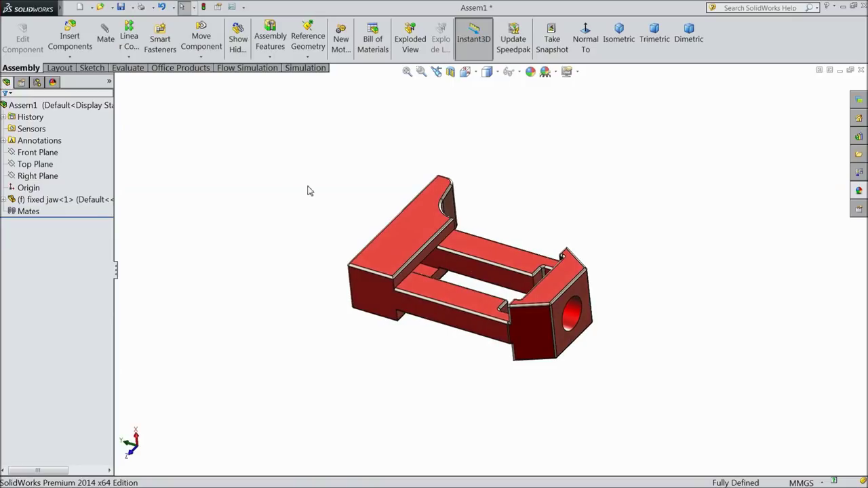
scroll(593, 314, down, 3)
click(68, 43)
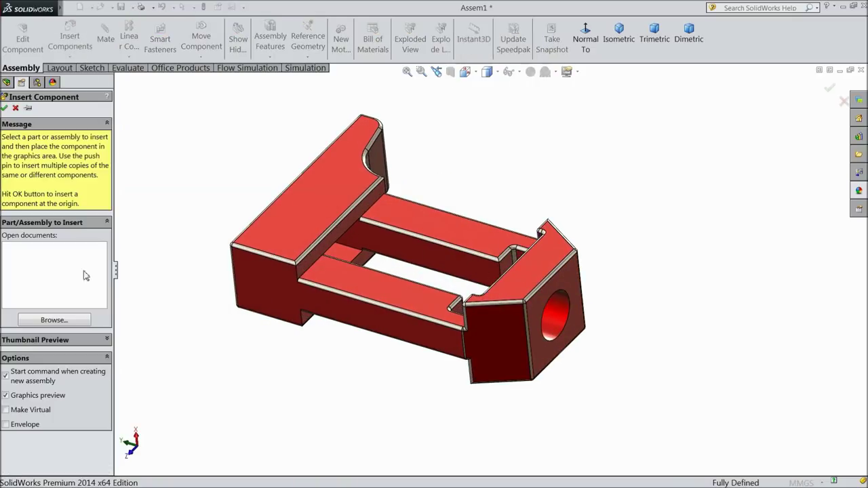
Insert the Moving Jaw part and place it in the assembly.
click(69, 321)
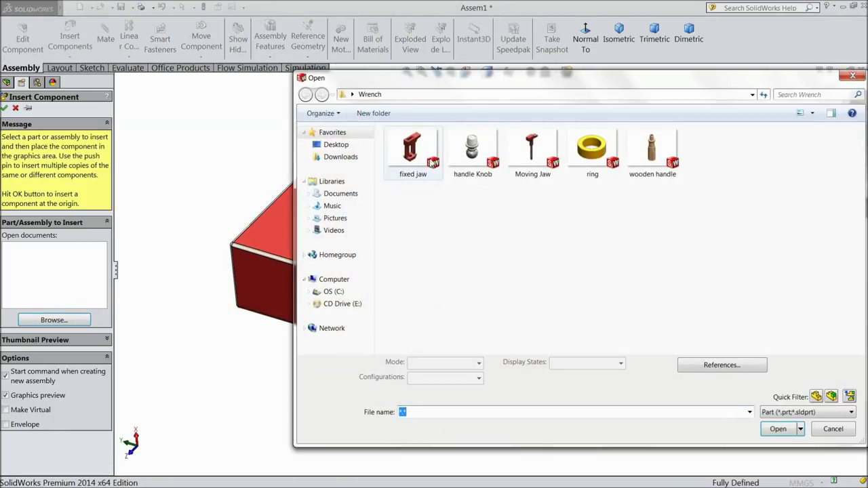
click(531, 163)
click(778, 429)
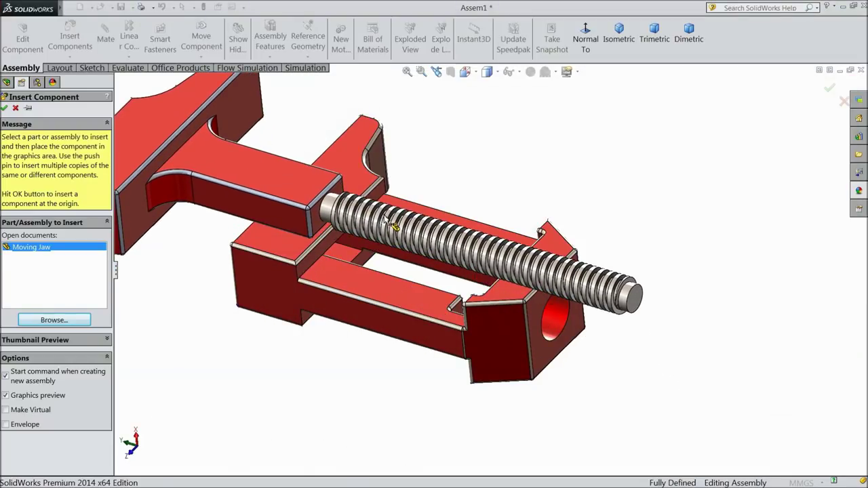
click(411, 238)
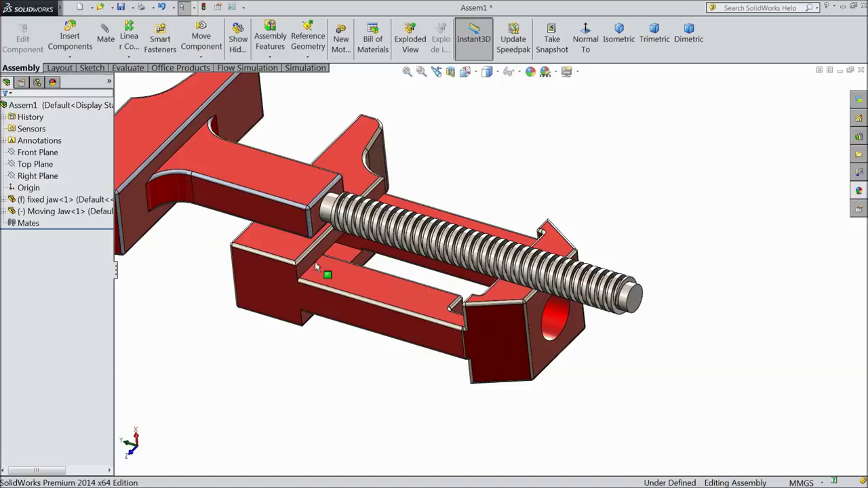
click(106, 40)
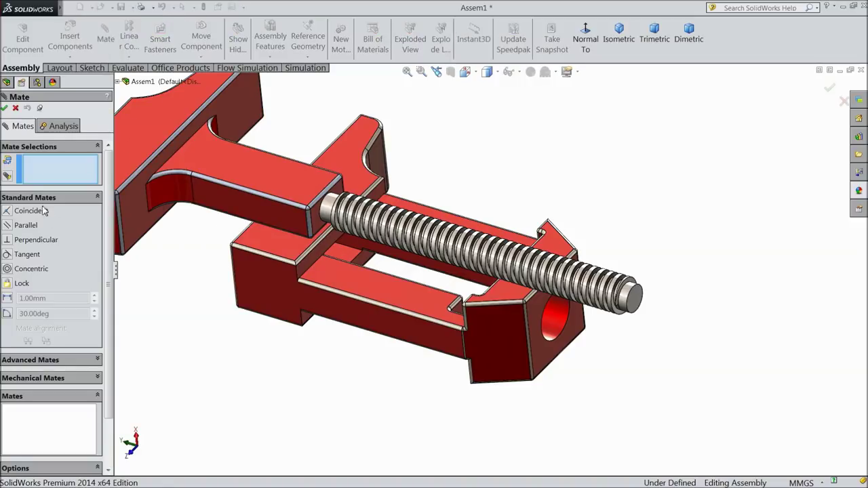
click(14, 108)
Insert the handle Knob and wooden handle parts together and place each.
click(71, 41)
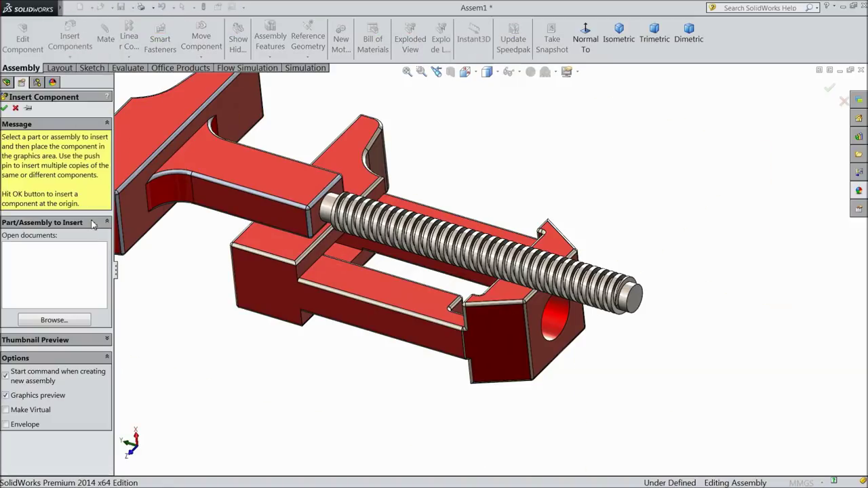
click(53, 320)
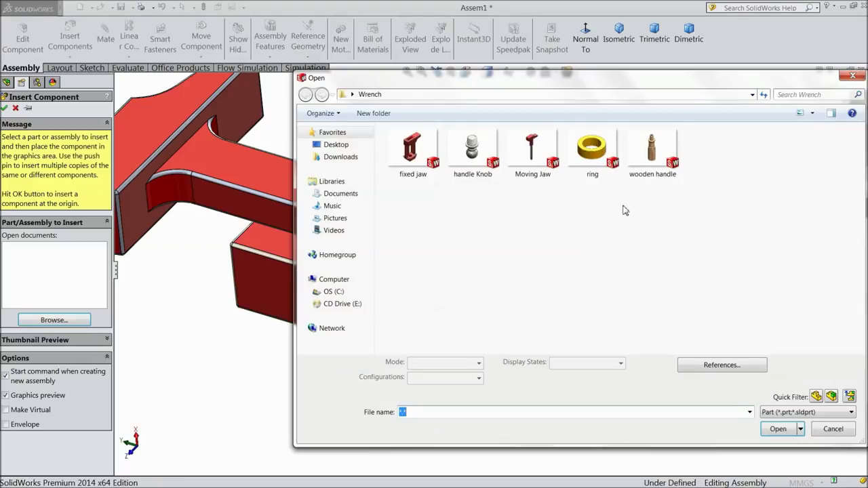
click(654, 170)
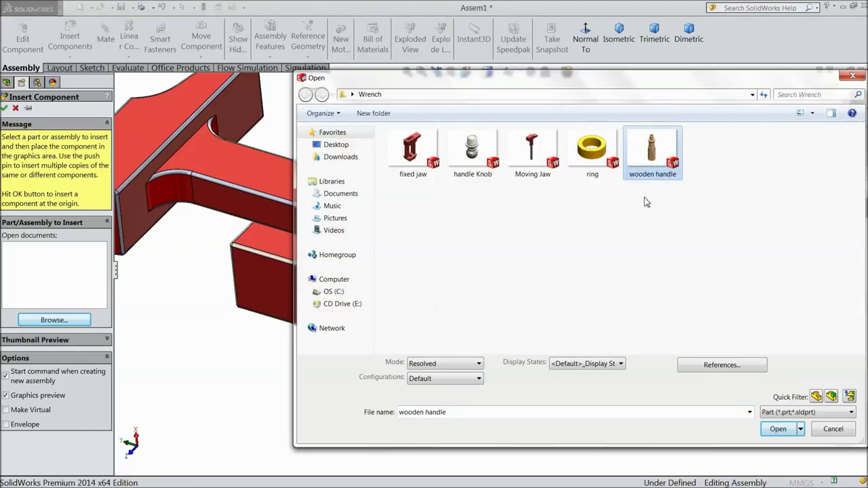
ctrl+click(473, 163)
click(778, 428)
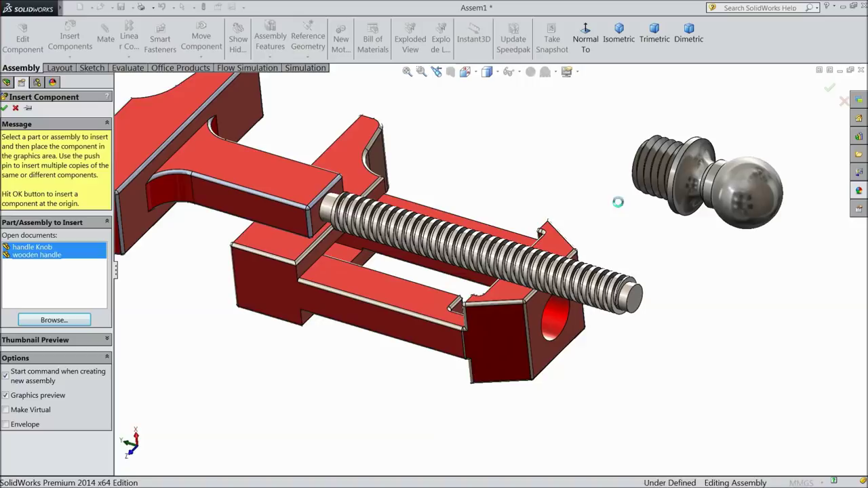
click(627, 205)
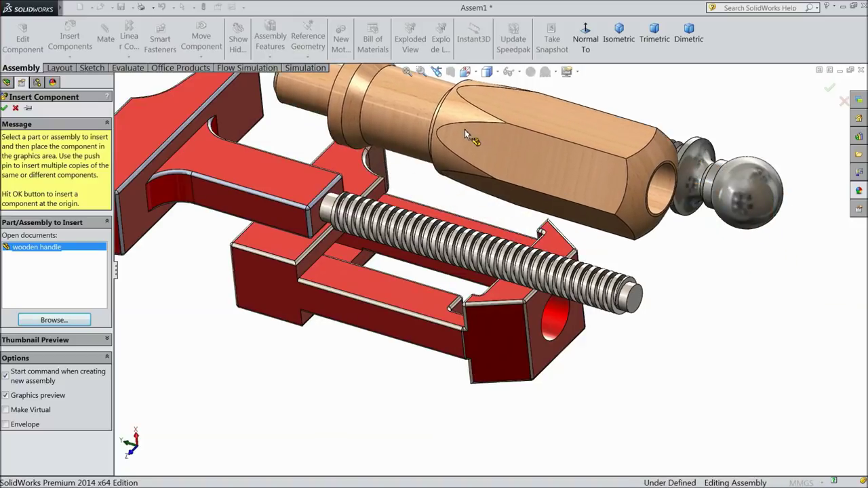
click(468, 136)
scroll(586, 221, down, 4)
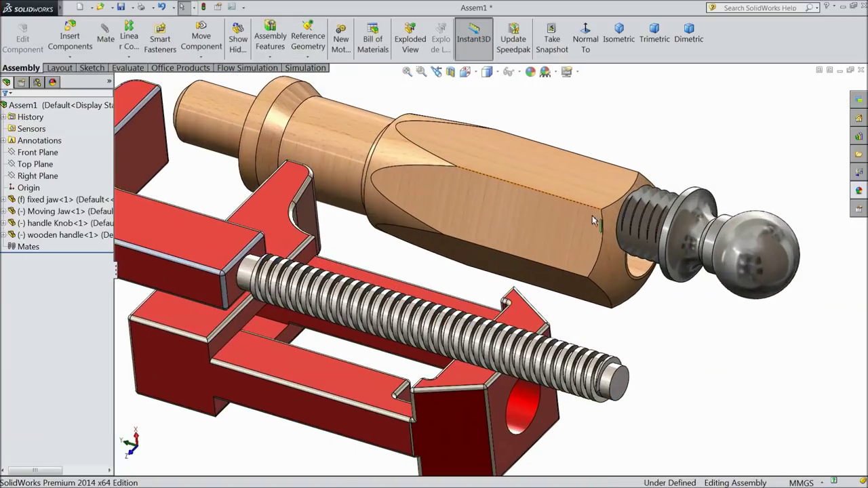
Mate the knob's round face concentric with the wooden handle's hole.
drag(759, 251, 695, 278)
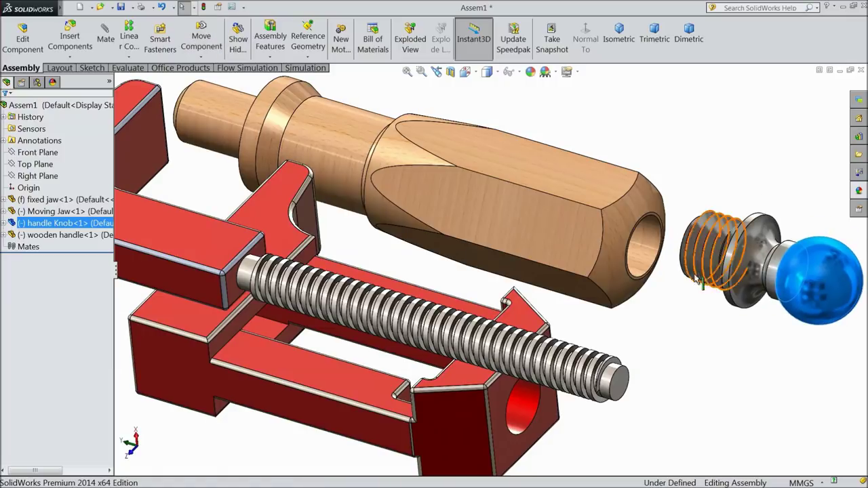
scroll(695, 278, down, 3)
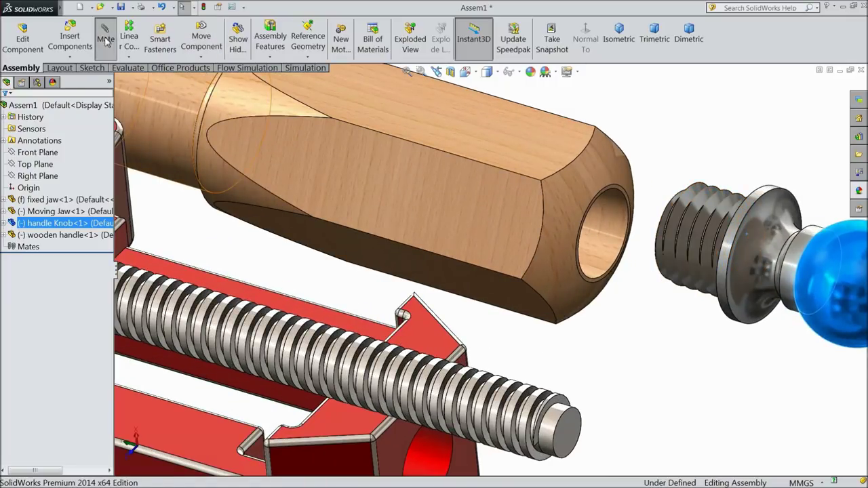
click(107, 41)
right_click(58, 163)
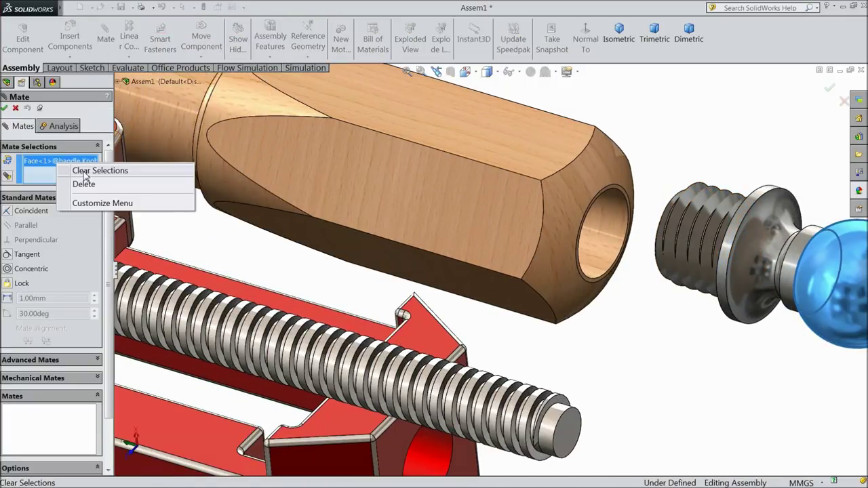
click(81, 171)
click(598, 238)
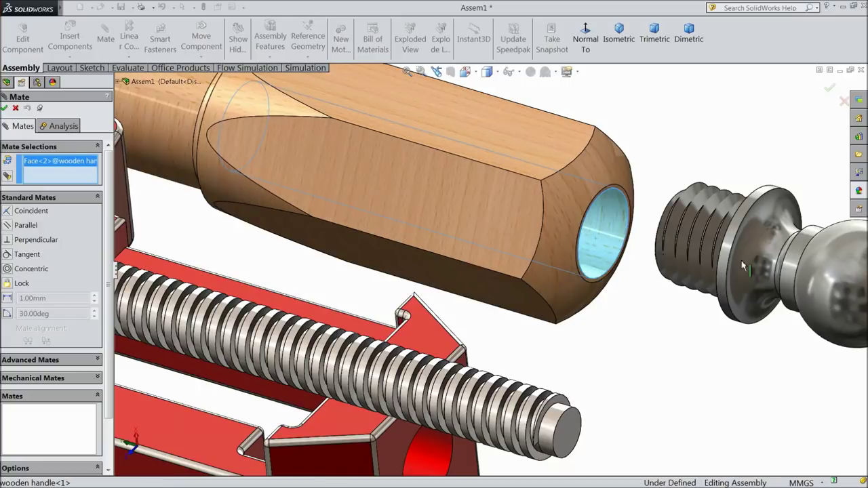
click(724, 252)
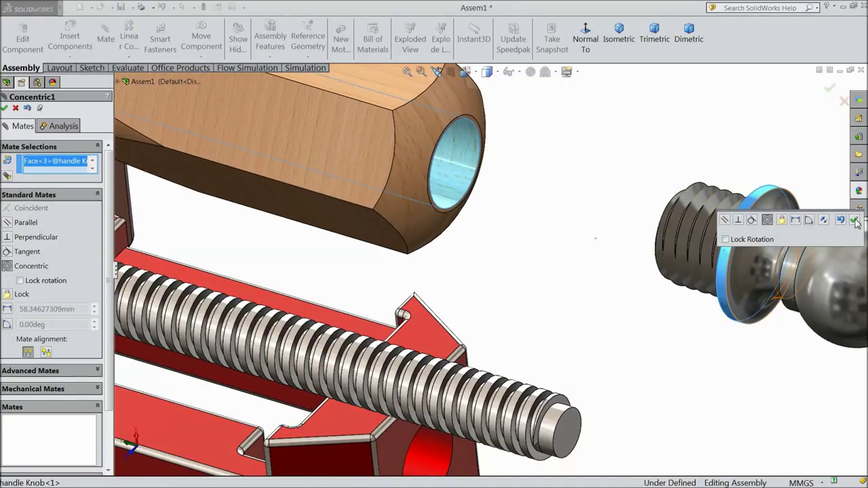
click(855, 222)
Mate the knob's flange face coincident with the handle's end.
scroll(431, 186, down, 3)
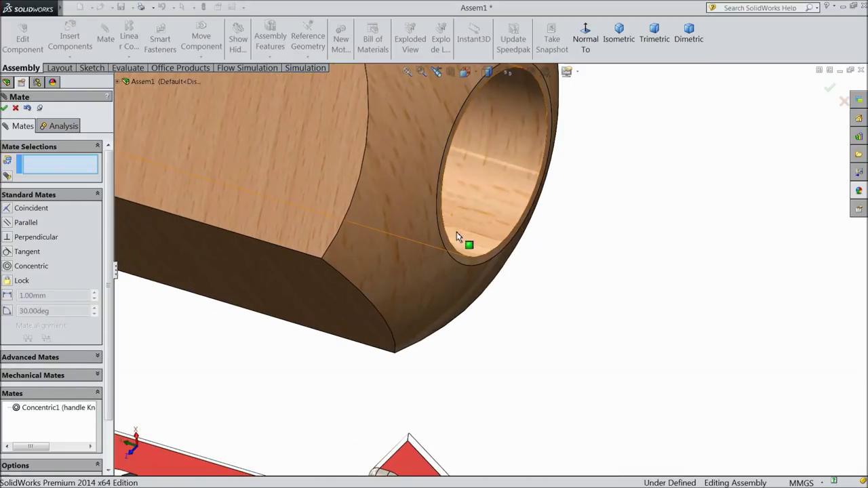
click(444, 238)
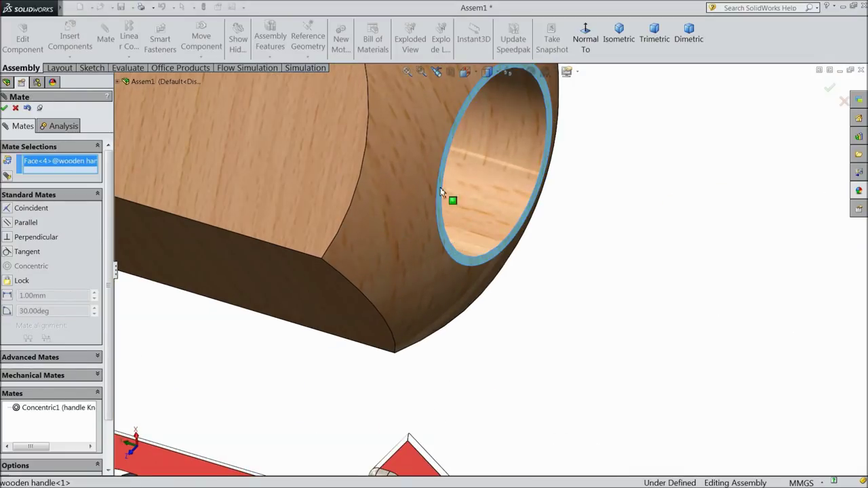
scroll(441, 197, up, 5)
scroll(449, 227, up, 3)
middle_drag(522, 287, 577, 310)
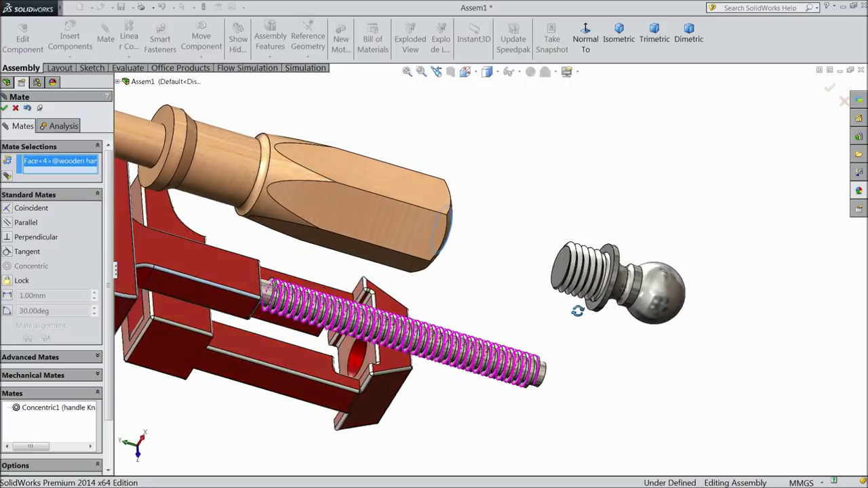
scroll(559, 287, down, 3)
click(630, 353)
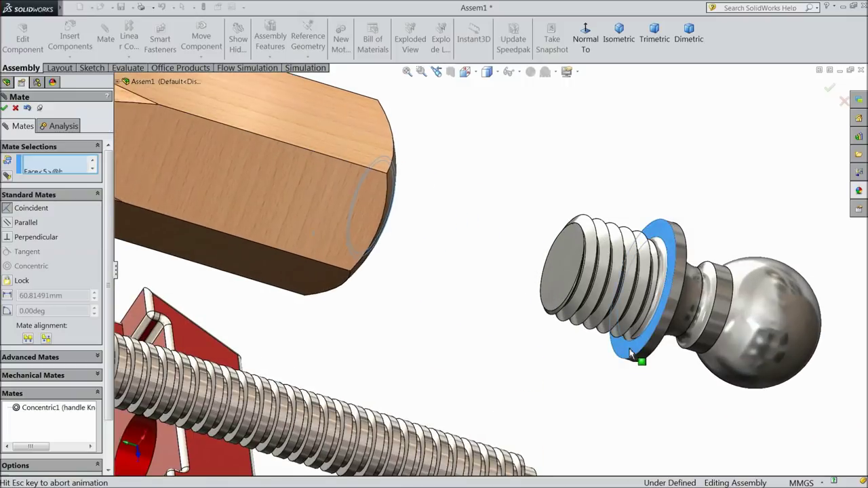
click(750, 366)
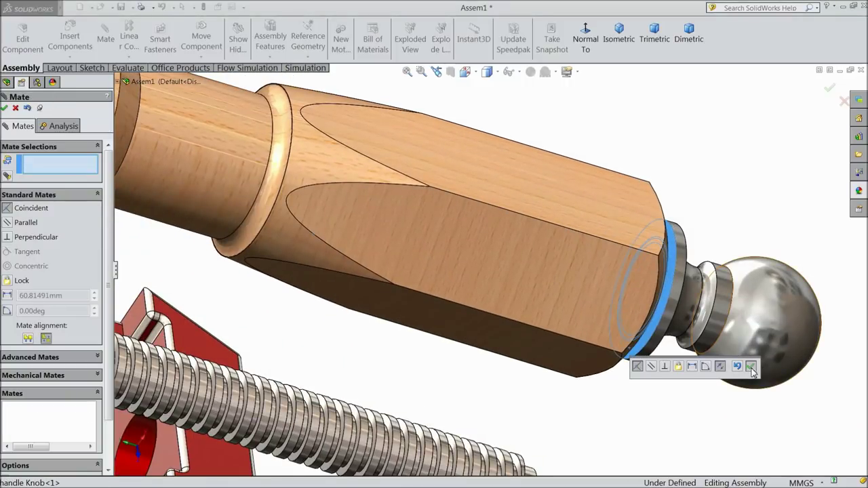
Drag the handle and the moving jaw with screw clear of the vise.
key(f)
mouse_move(669, 395)
middle_down()
mouse_move(596, 371)
mouse_move(480, 268)
middle_up()
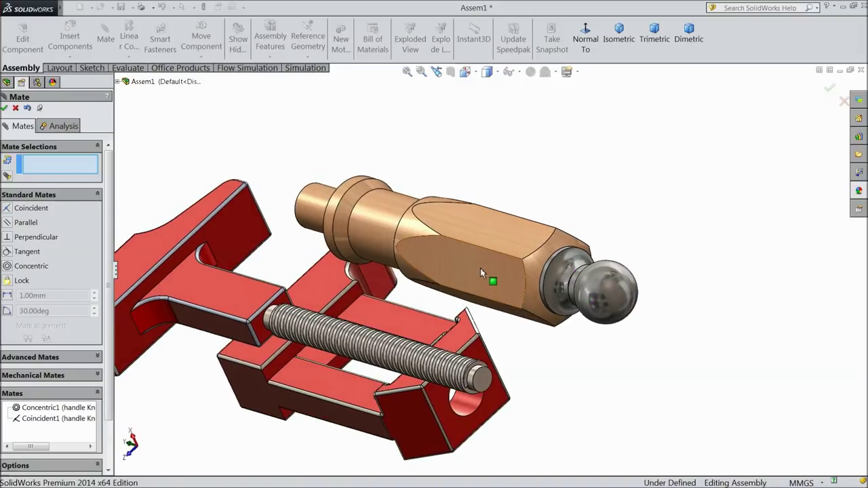
mouse_move(527, 271)
mouse_down()
mouse_move(650, 320)
mouse_move(657, 335)
mouse_up()
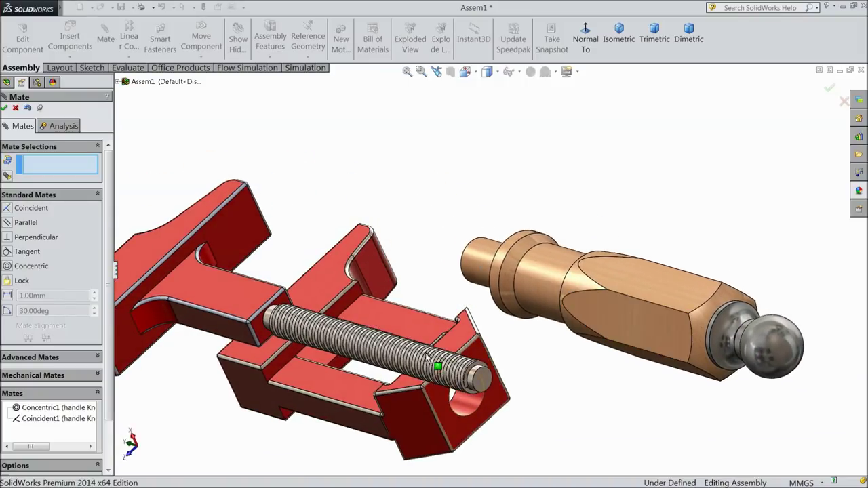
drag(218, 317, 269, 171)
key(f)
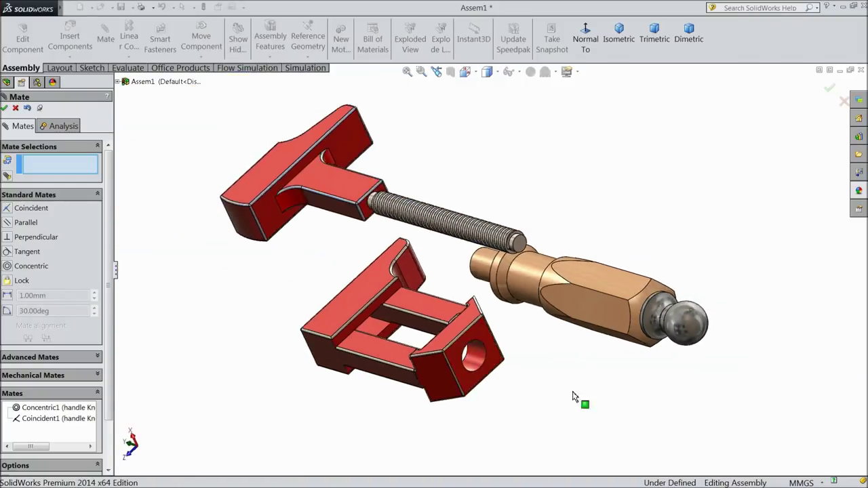
middle_drag(552, 397, 597, 368)
scroll(486, 385, down, 4)
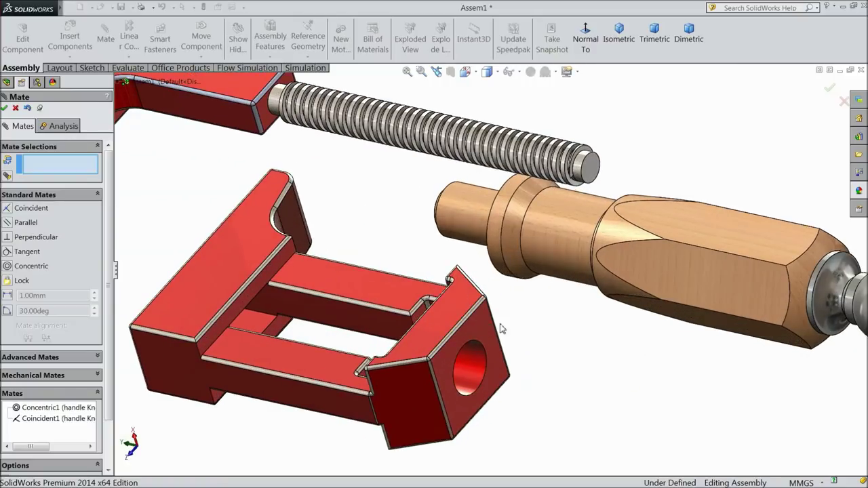
Mate the handle spigot concentric with the fixed jaw's hole.
click(471, 372)
click(462, 216)
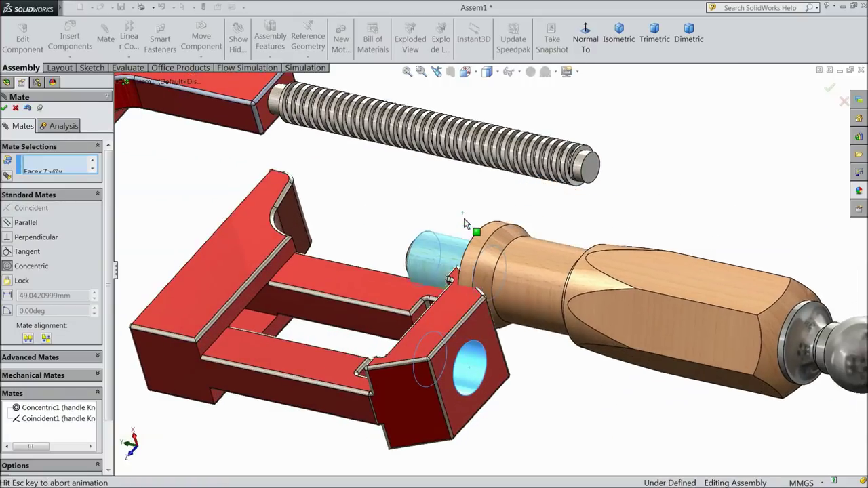
click(610, 214)
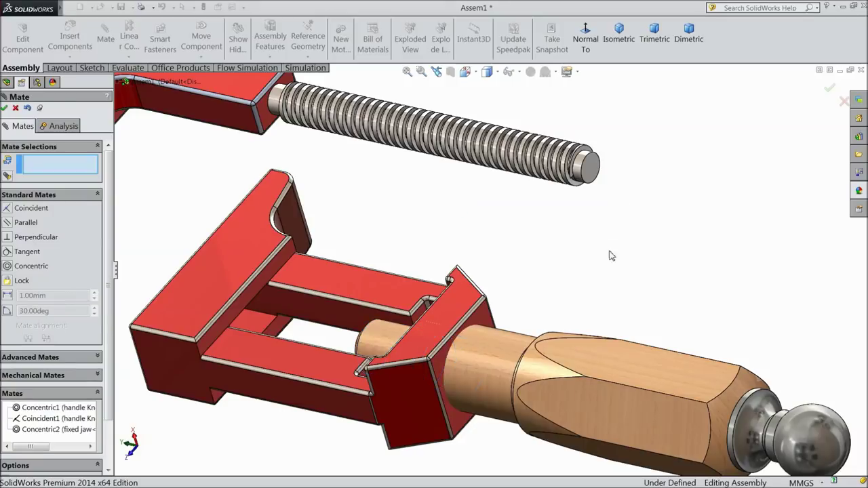
scroll(547, 332, up, 3)
drag(474, 327, 486, 328)
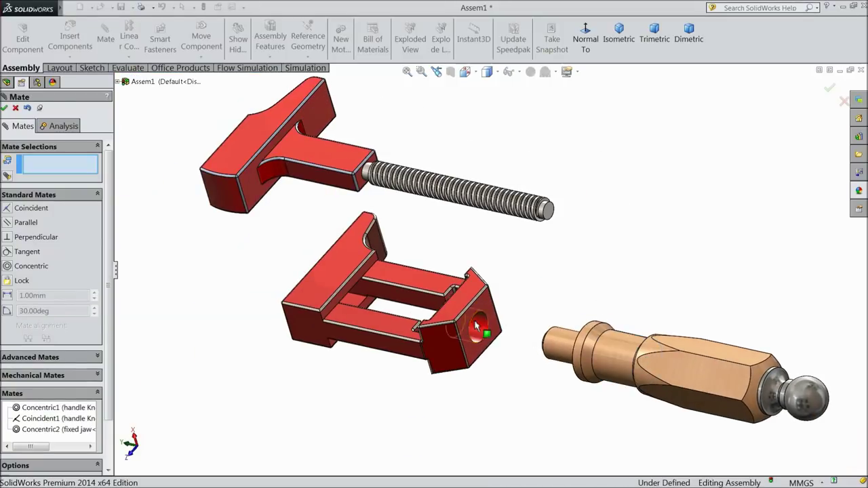
Mate the handle's shoulder coincident with the fixed jaw's end face.
right_drag(460, 327, 510, 306)
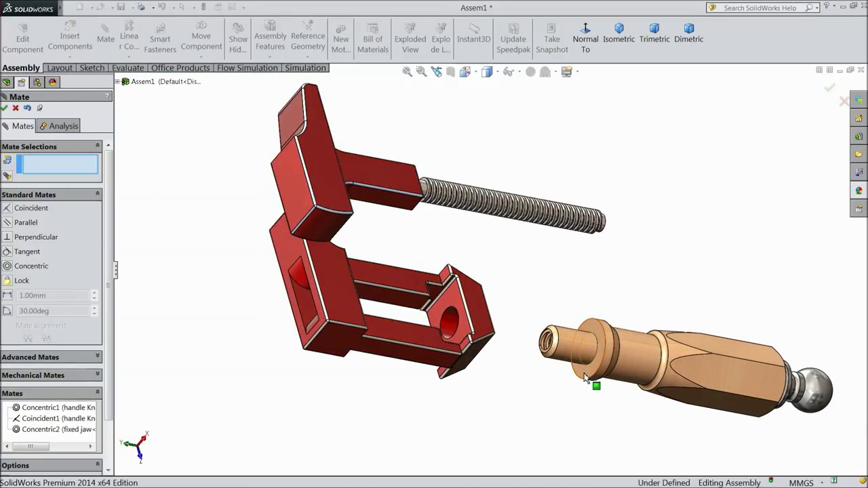
click(581, 380)
mouse_move(581, 379)
middle_down()
mouse_move(527, 382)
mouse_move(488, 360)
middle_up()
scroll(479, 352, down, 3)
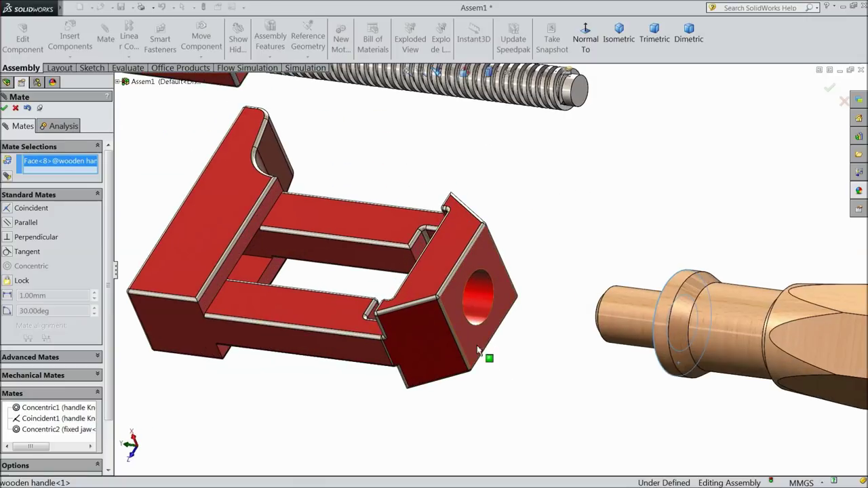
click(477, 347)
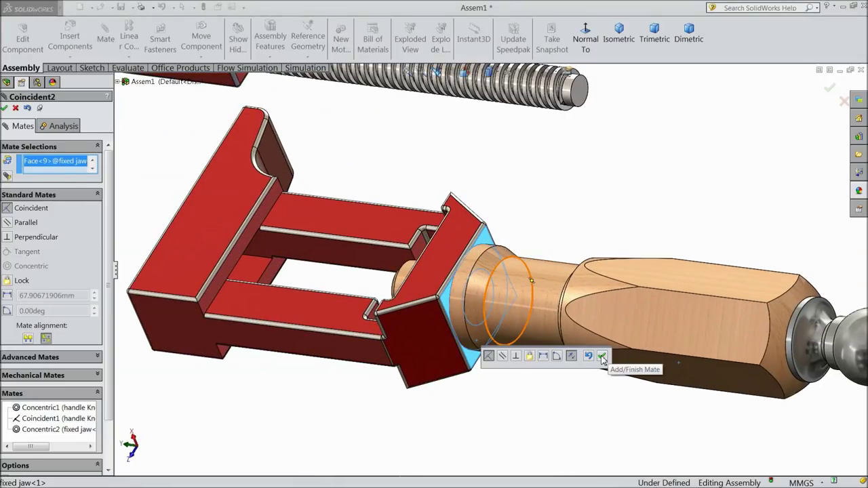
click(602, 358)
scroll(513, 353, up, 3)
mouse_move(513, 353)
middle_down()
mouse_move(567, 362)
mouse_move(535, 349)
middle_up()
scroll(441, 309, down, 4)
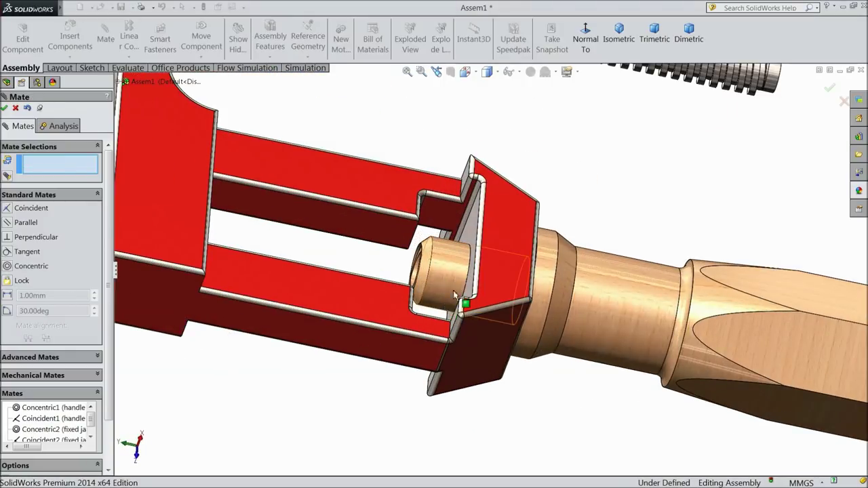
Mate the moving jaw's screw end concentric with the handle's bore.
scroll(468, 309, up, 2)
scroll(475, 309, up, 1)
scroll(468, 310, up, 3)
scroll(465, 310, up, 1)
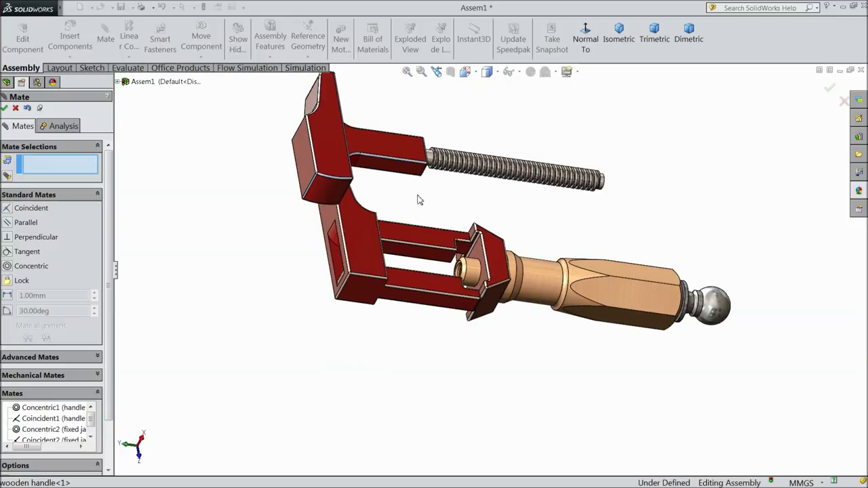
scroll(490, 266, down, 1)
scroll(578, 200, down, 3)
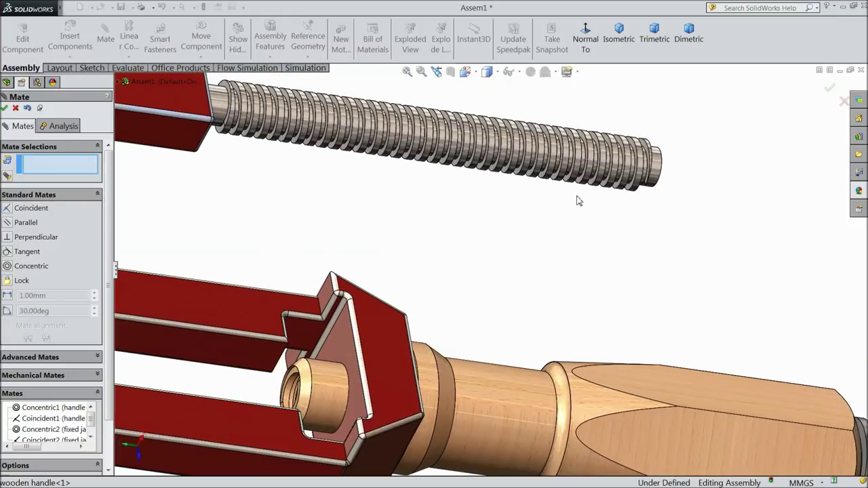
scroll(427, 223, up, 3)
scroll(406, 219, down, 1)
scroll(285, 196, down, 3)
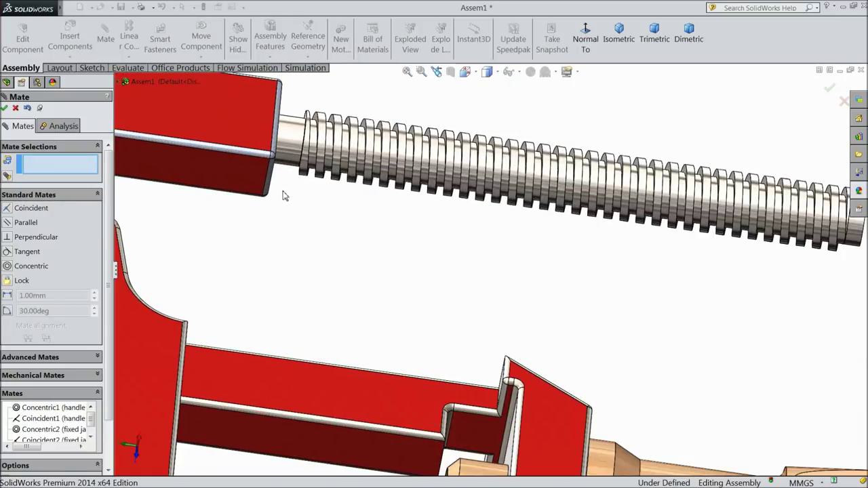
click(295, 155)
scroll(391, 288, up, 3)
scroll(495, 387, down, 2)
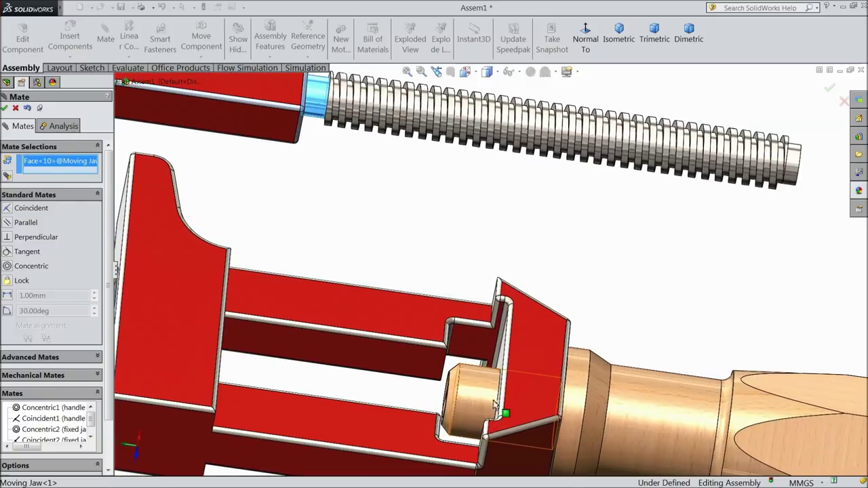
click(468, 412)
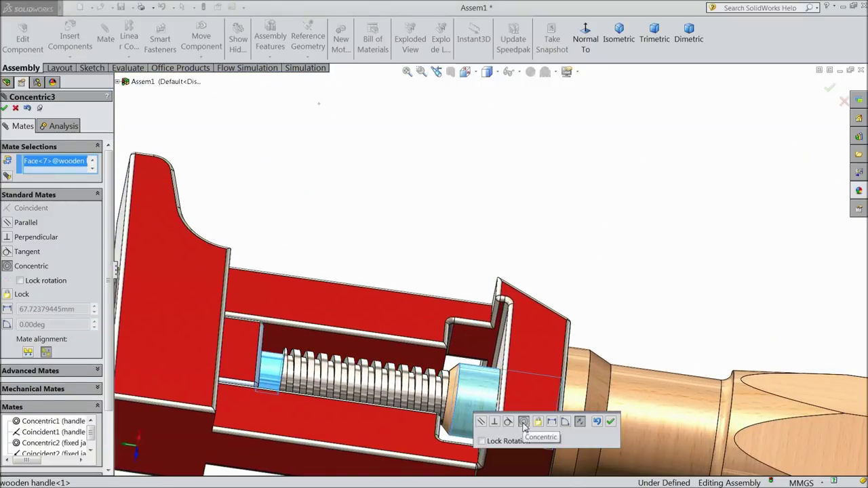
click(611, 423)
Add a Parallel mate between the fixed jaw and moving jaw top faces.
scroll(607, 400, up, 3)
scroll(603, 379, up, 2)
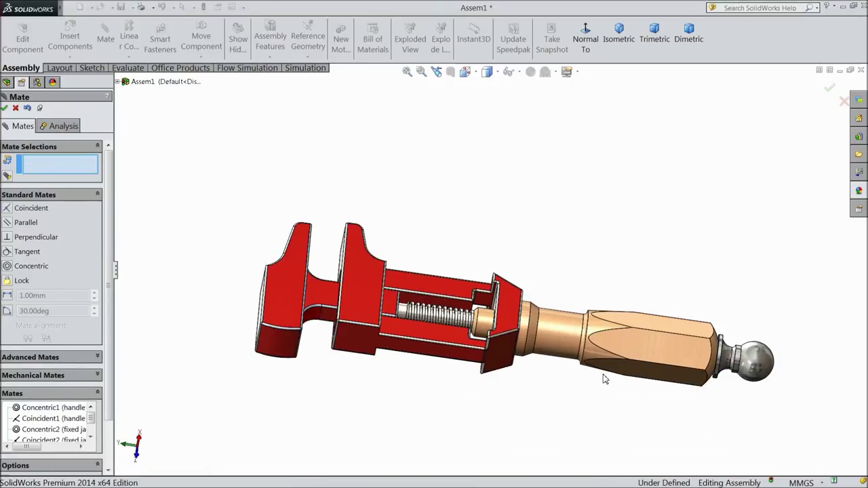
scroll(411, 378, up, 3)
scroll(215, 280, down, 5)
scroll(339, 319, up, 2)
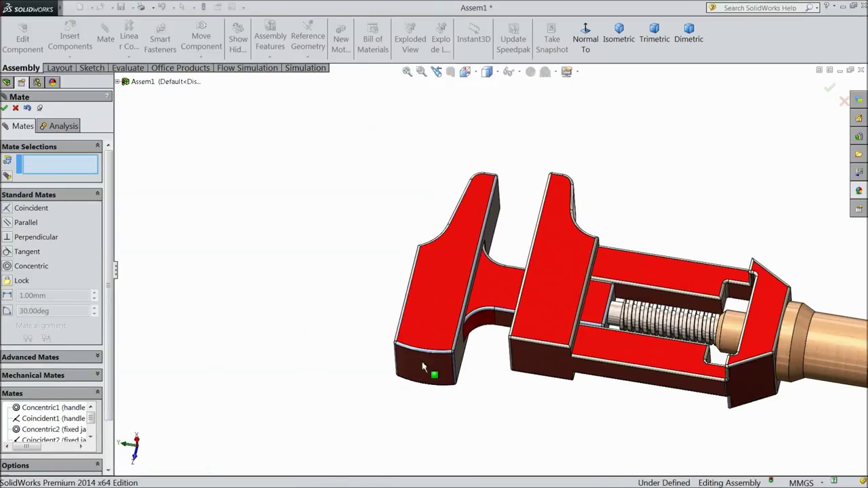
drag(428, 357, 427, 403)
middle_drag(522, 422, 591, 357)
scroll(556, 312, down, 2)
click(545, 297)
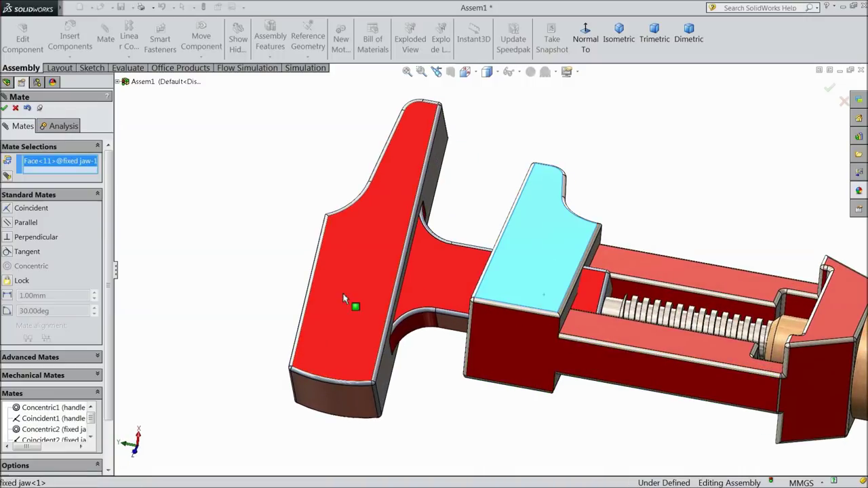
click(342, 298)
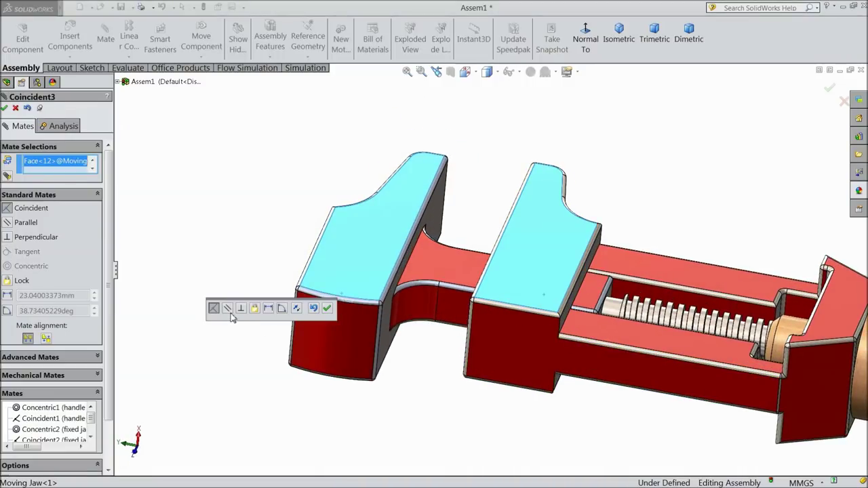
click(228, 309)
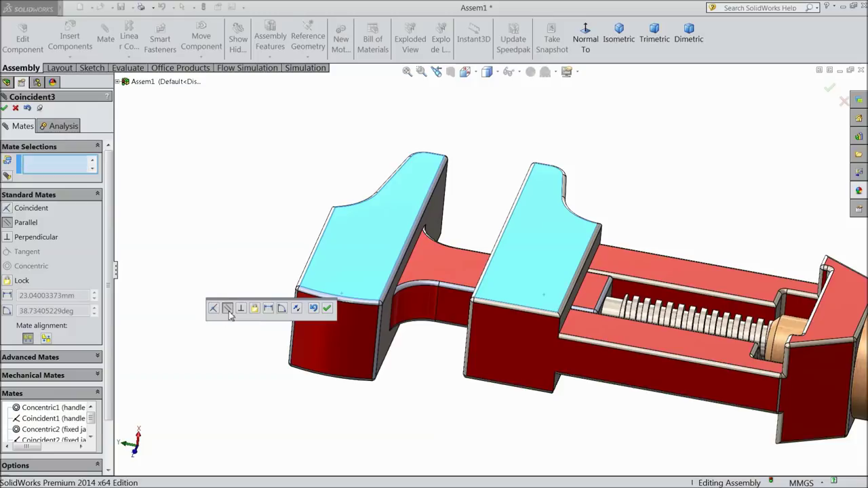
click(326, 309)
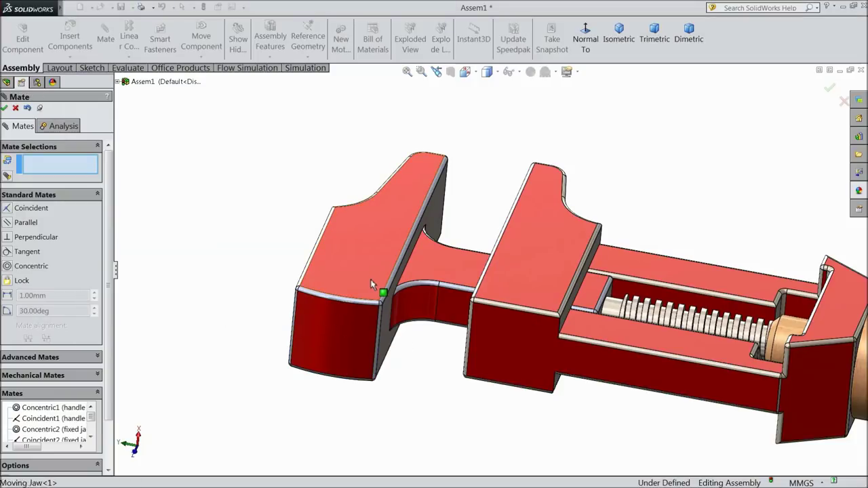
scroll(406, 325, up, 3)
middle_drag(441, 355, 718, 329)
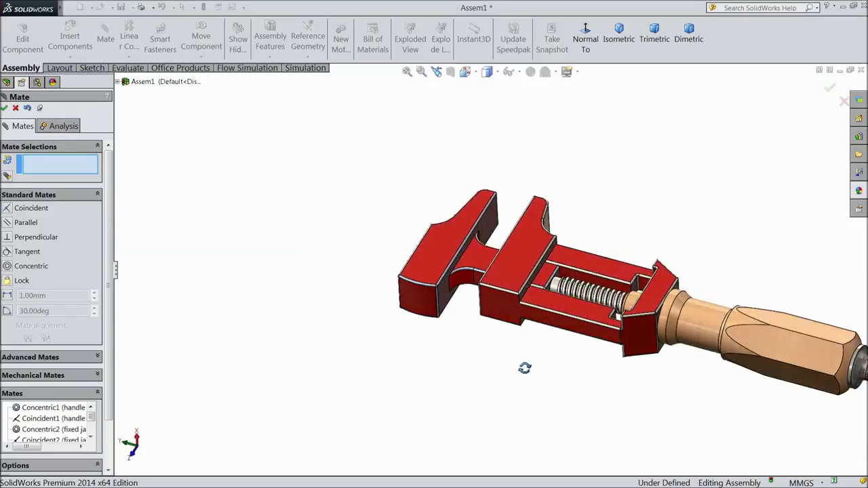
Slide the moving jaw to test its travel and expose the screw.
scroll(698, 311, down, 1)
scroll(593, 278, down, 3)
mouse_move(206, 215)
mouse_down()
mouse_move(170, 203)
mouse_move(397, 261)
mouse_move(280, 194)
mouse_move(125, 127)
mouse_move(206, 151)
mouse_move(144, 114)
mouse_up()
scroll(362, 345, up, 3)
middle_drag(370, 353, 424, 288)
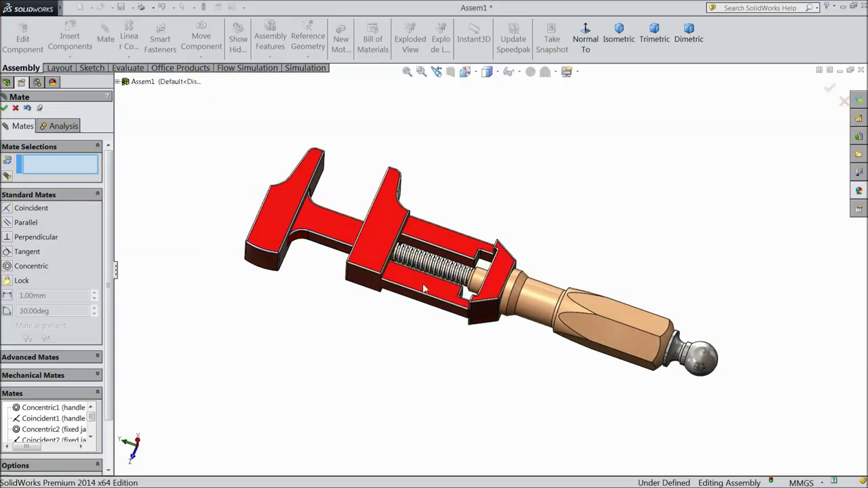
scroll(423, 288, down, 5)
drag(279, 207, 85, 125)
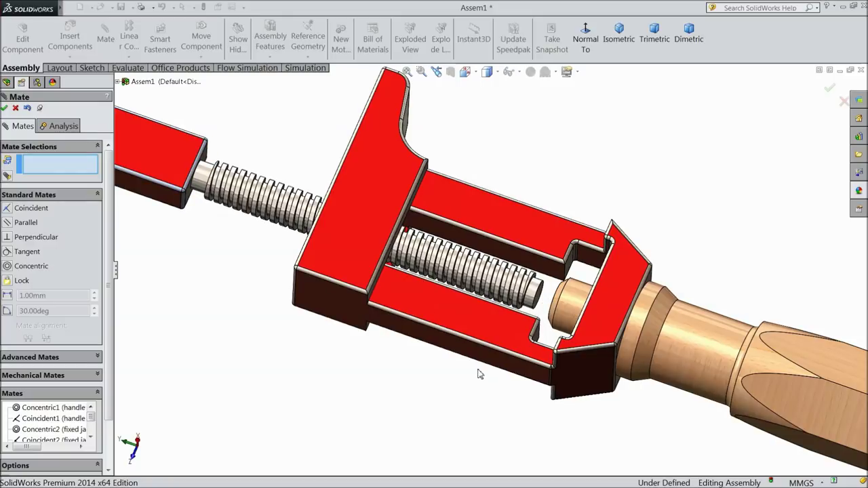
scroll(485, 376, down, 1)
scroll(531, 309, down, 2)
scroll(475, 315, down, 2)
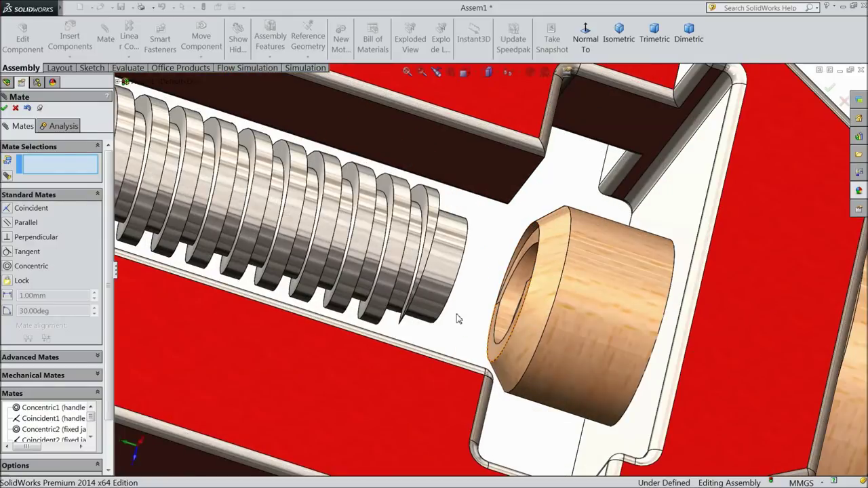
middle_drag(458, 319, 327, 279)
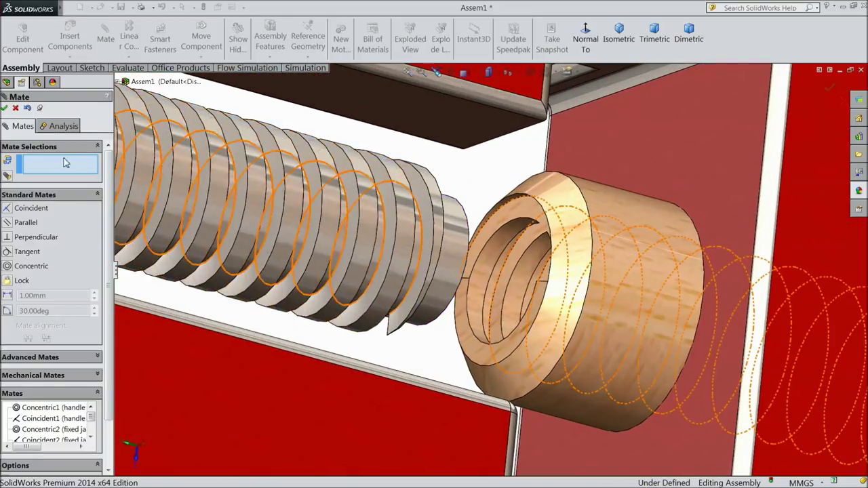
Choose the Screw mechanical mate and select the collar's threaded bore.
click(24, 375)
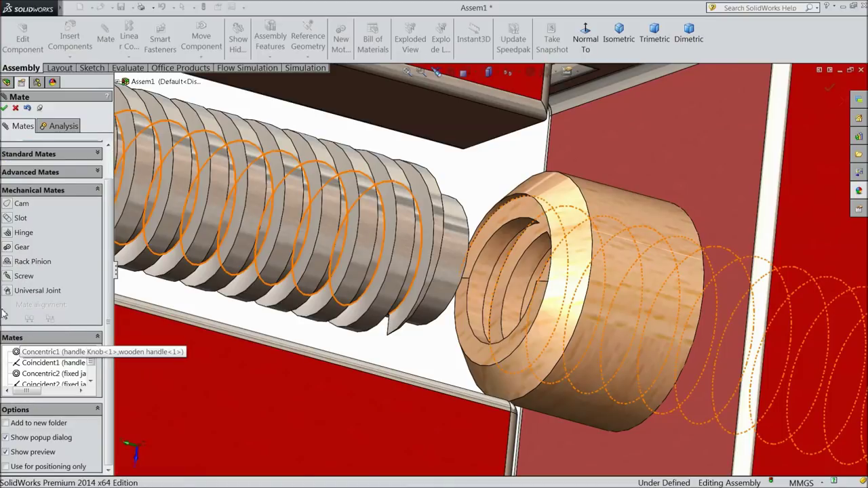
click(23, 274)
scroll(104, 233, up, 1)
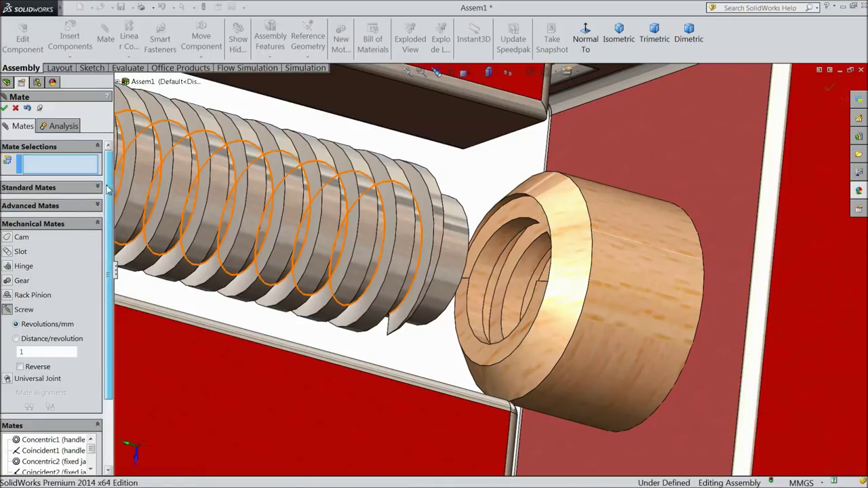
scroll(536, 290, down, 2)
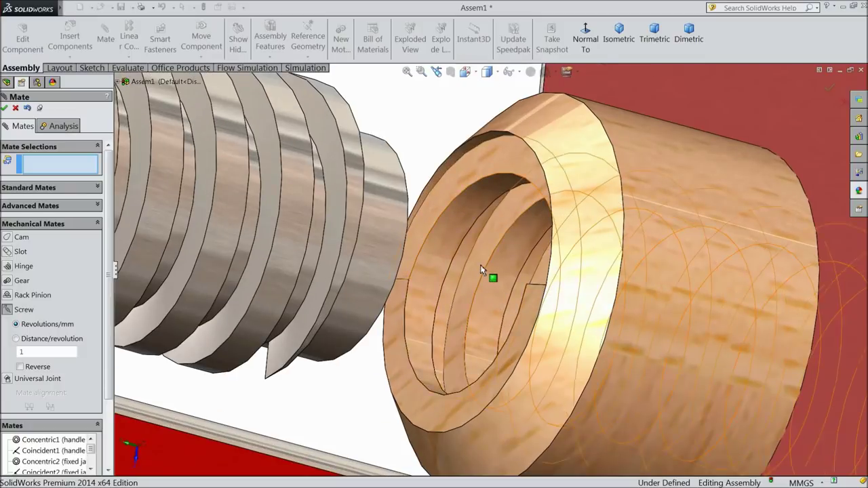
scroll(484, 271, down, 1)
scroll(505, 317, down, 1)
scroll(528, 278, down, 1)
scroll(528, 278, up, 1)
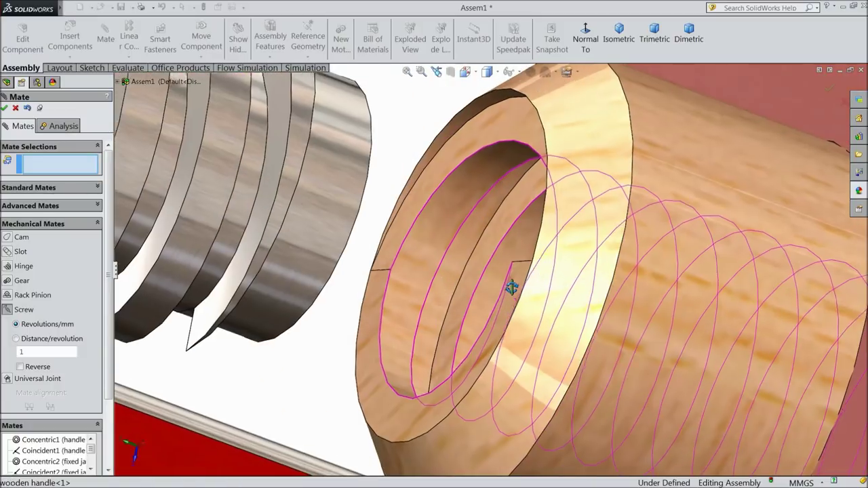
scroll(511, 285, up, 1)
click(455, 203)
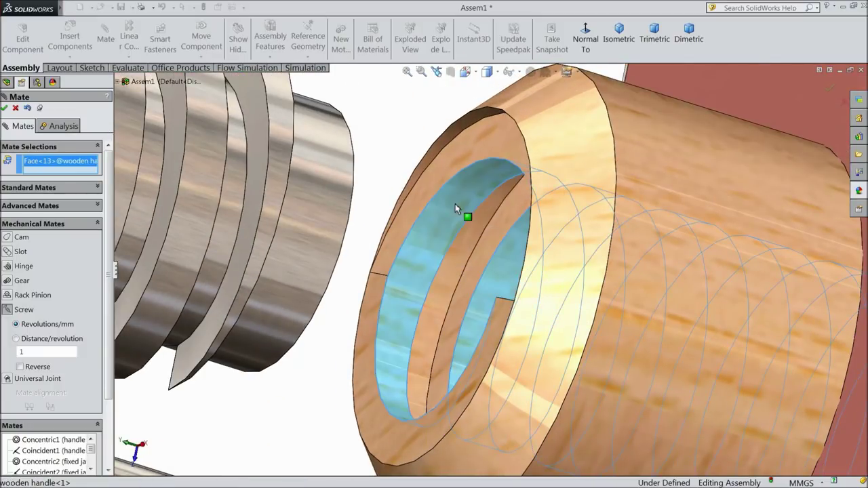
Pair it with the Moving Jaw thread at 3.00mm per revolution, reversed.
scroll(468, 332, up, 2)
scroll(482, 377, up, 3)
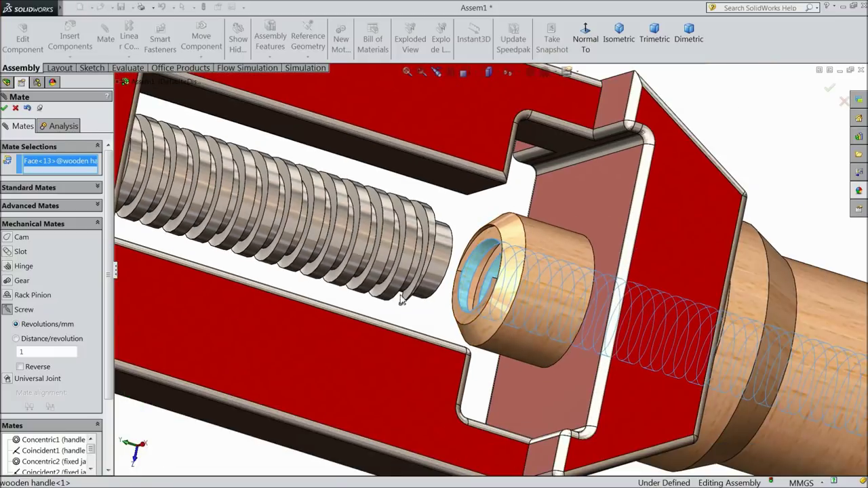
click(407, 285)
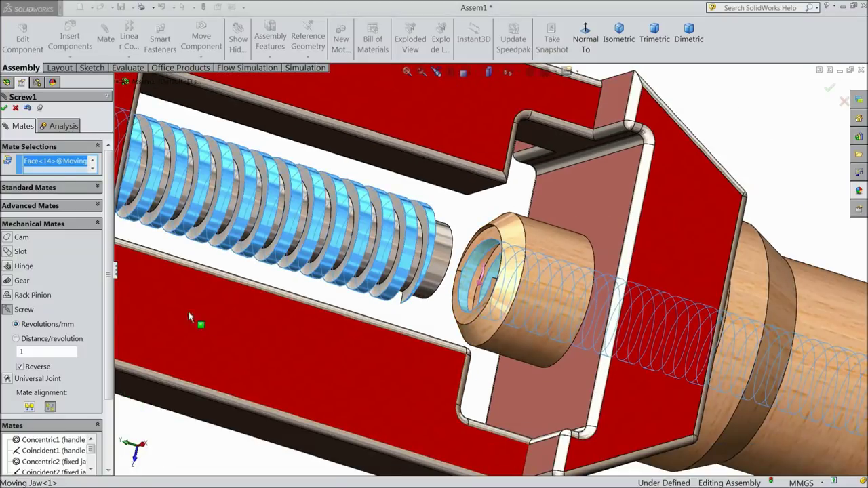
click(27, 341)
text(3)
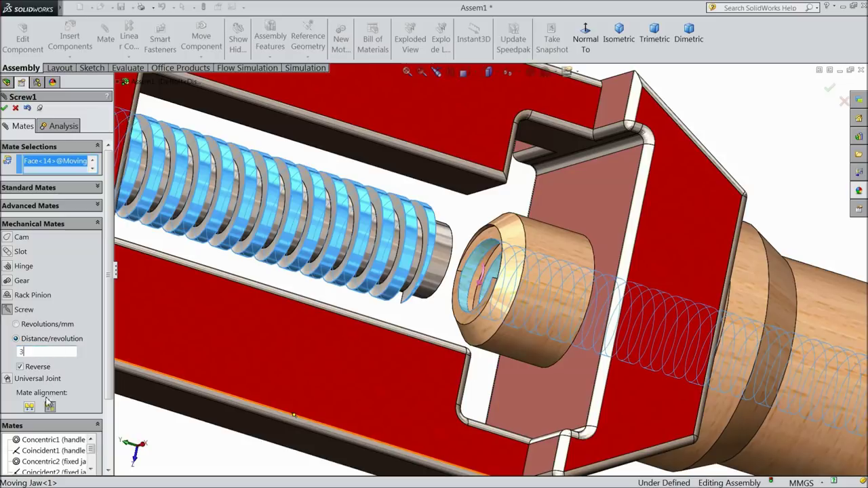
key(Return)
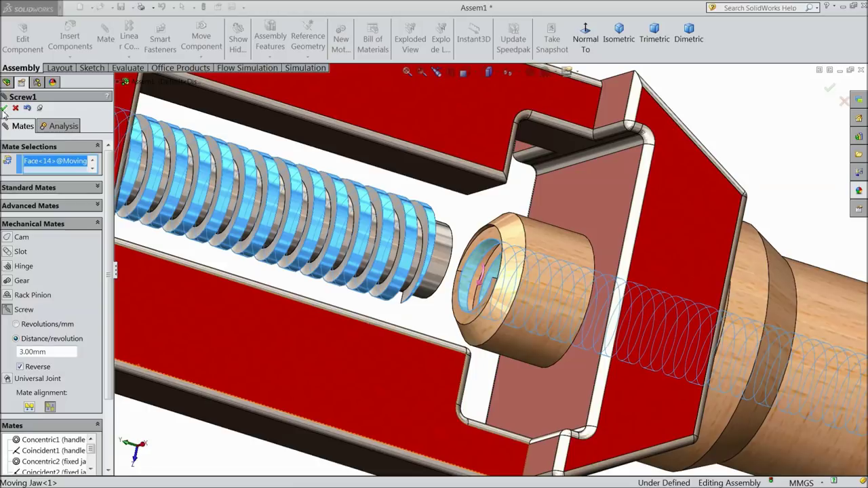
click(5, 109)
click(4, 108)
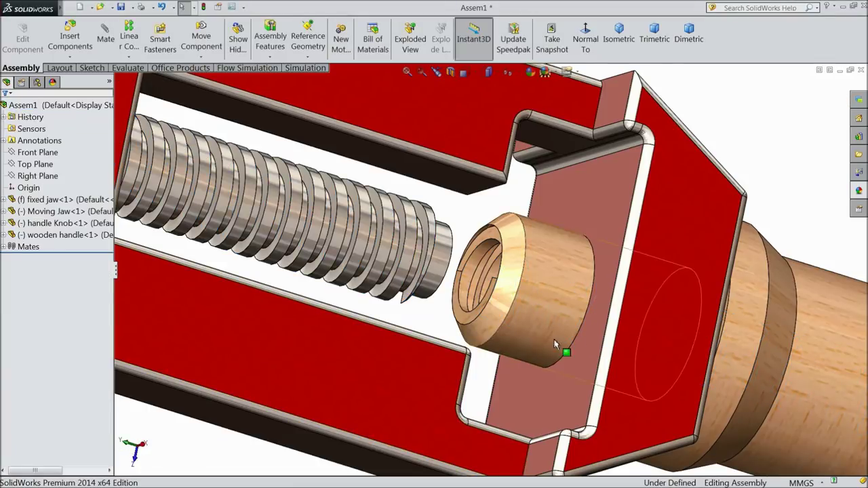
Drag the Moving Jaw partway along the screw, with the handle turning.
scroll(549, 363, up, 3)
scroll(515, 378, up, 3)
mouse_move(499, 383)
middle_down()
mouse_move(453, 294)
mouse_move(468, 322)
mouse_move(479, 304)
mouse_move(473, 308)
middle_up()
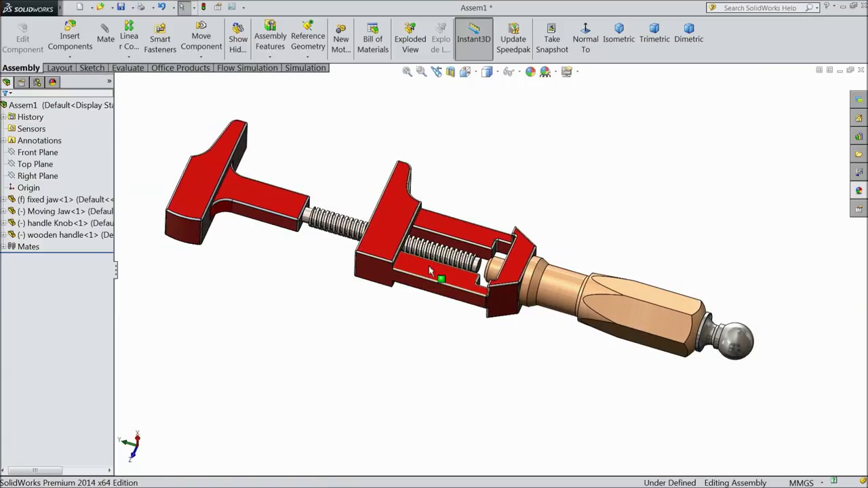
scroll(441, 277, down, 2)
drag(209, 184, 218, 190)
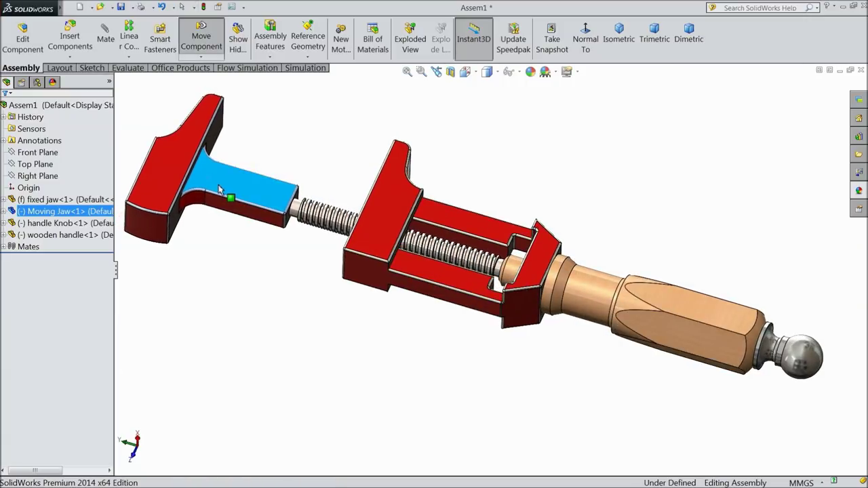
drag(218, 190, 286, 199)
Push the Moving Jaw up against the fixed jaw and deselect it.
scroll(295, 217, down, 2)
scroll(301, 229, down, 1)
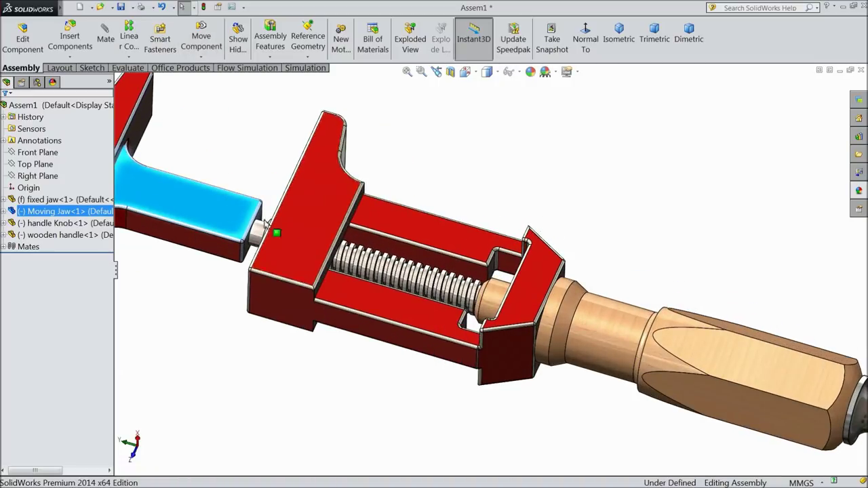
mouse_move(210, 214)
mouse_down()
mouse_move(246, 233)
mouse_move(354, 258)
mouse_move(310, 316)
mouse_up()
click(259, 359)
mouse_move(260, 360)
middle_down()
mouse_move(242, 362)
mouse_move(252, 362)
mouse_move(244, 323)
middle_up()
mouse_move(234, 220)
mouse_down()
mouse_move(245, 223)
mouse_move(260, 274)
mouse_up()
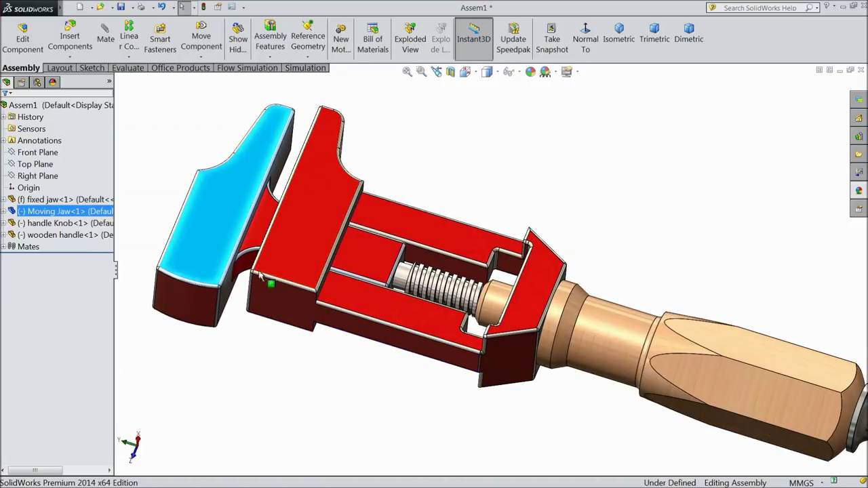
click(130, 97)
Add an advanced Distance mate between the two jaw faces, with maximum 70.00mm and minimum 1.00mm.
click(105, 41)
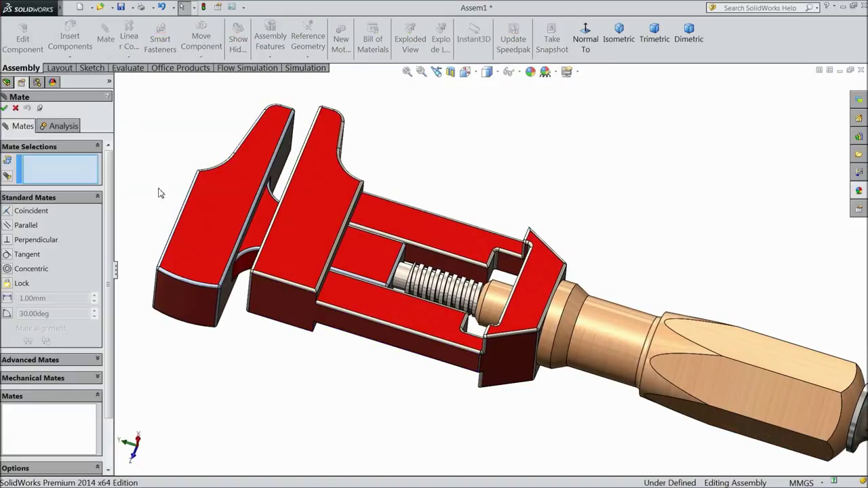
click(33, 360)
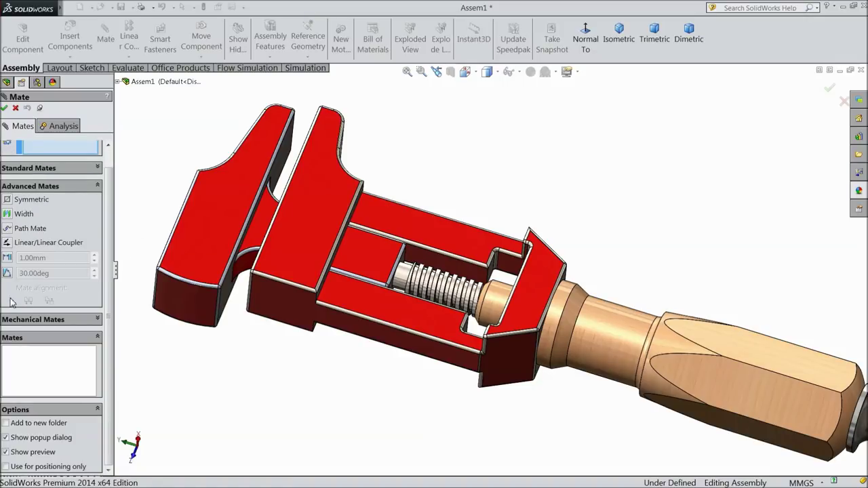
click(7, 259)
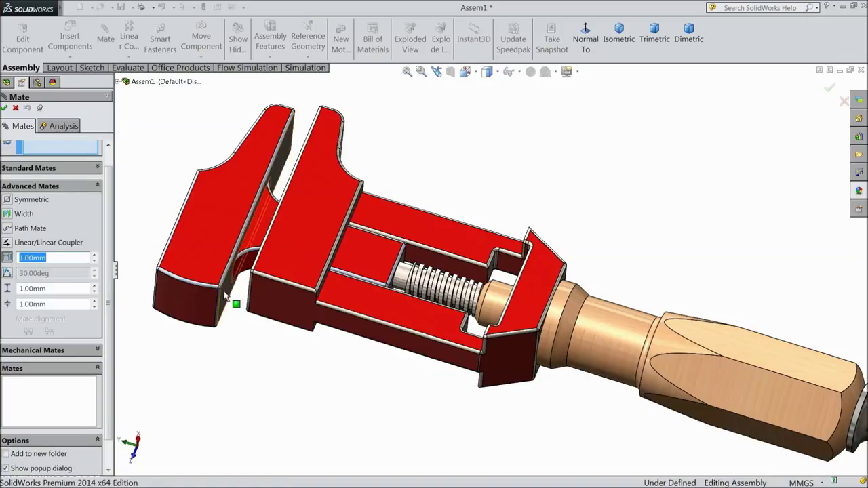
scroll(289, 303, down, 5)
click(299, 296)
mouse_move(298, 297)
middle_down()
mouse_move(337, 341)
mouse_move(394, 291)
mouse_move(383, 269)
middle_up()
click(383, 269)
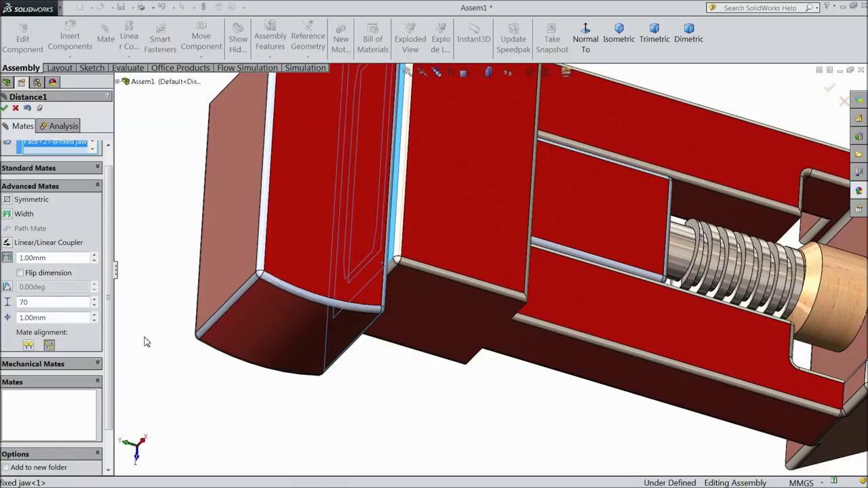
key(Return)
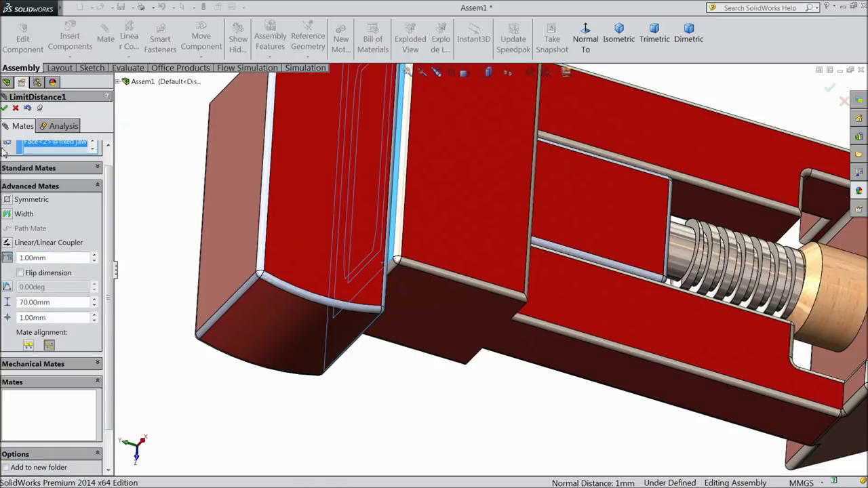
click(6, 108)
click(6, 109)
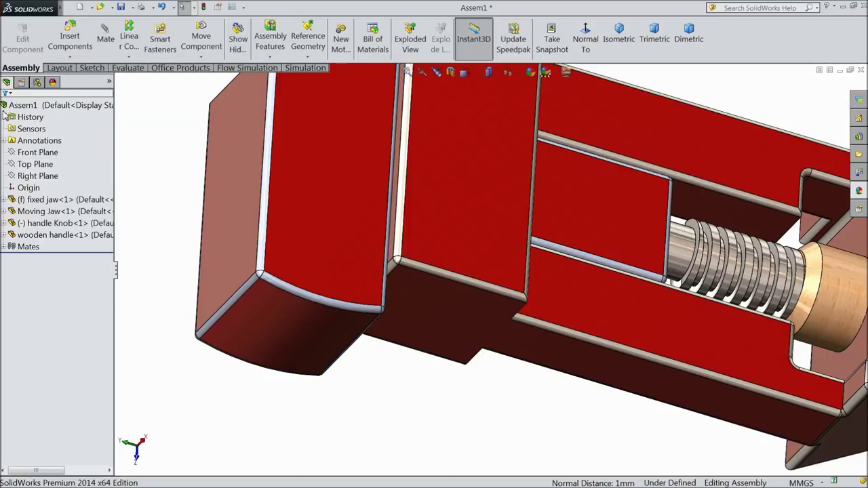
Drag the Moving Jaw back and forth to test its limited travel.
key(f)
mouse_move(345, 387)
middle_down()
mouse_move(300, 281)
mouse_move(320, 345)
mouse_move(324, 317)
mouse_move(314, 326)
middle_up()
scroll(658, 264, down, 2)
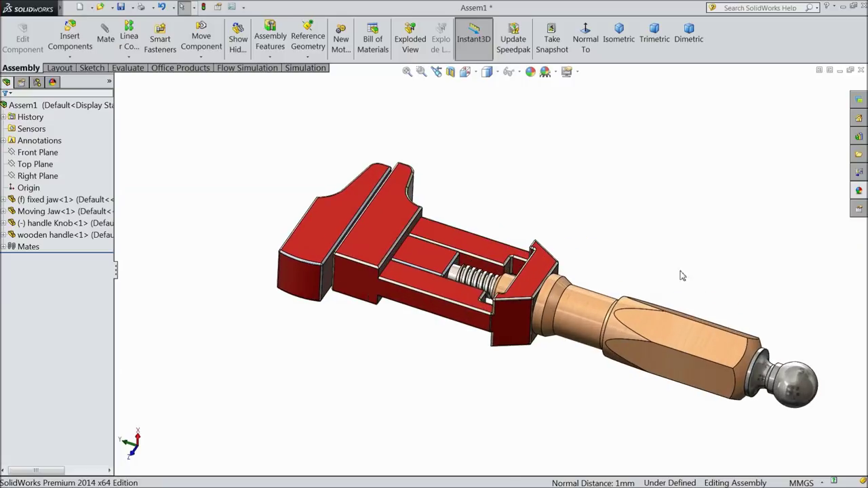
scroll(713, 301, down, 2)
drag(227, 216, 67, 146)
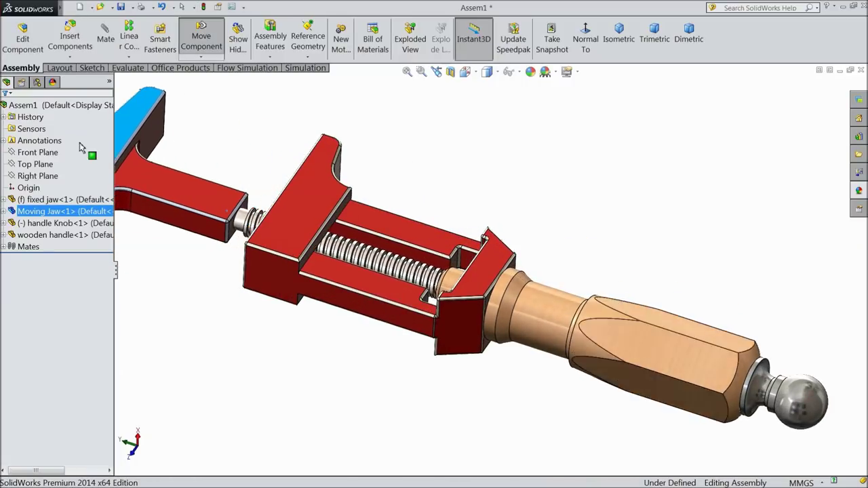
key(ctrl+z)
key(ctrl+z)
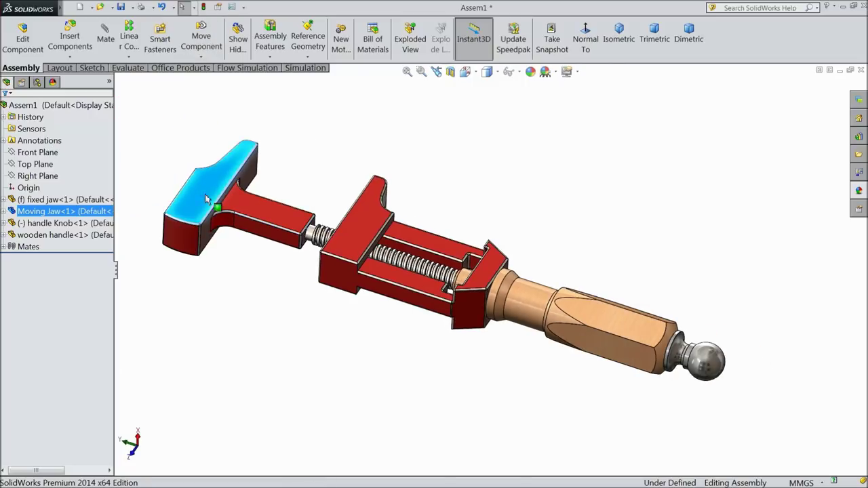
mouse_move(190, 198)
mouse_down()
mouse_move(400, 268)
mouse_move(132, 170)
mouse_up()
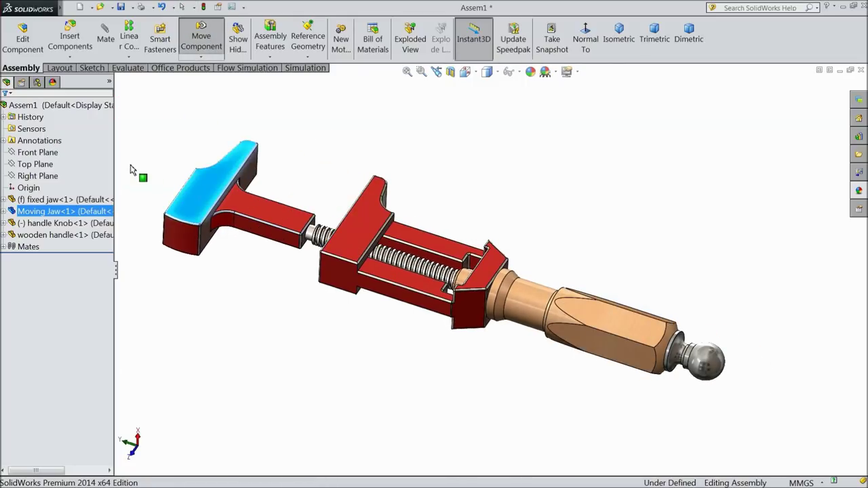
mouse_move(214, 202)
mouse_down()
mouse_move(278, 223)
mouse_move(176, 177)
mouse_move(330, 249)
mouse_move(166, 183)
mouse_move(330, 258)
mouse_up()
key(Escape)
Open the jaw to its farthest limit, close it again, and expand the Mates folder.
scroll(349, 281, down, 3)
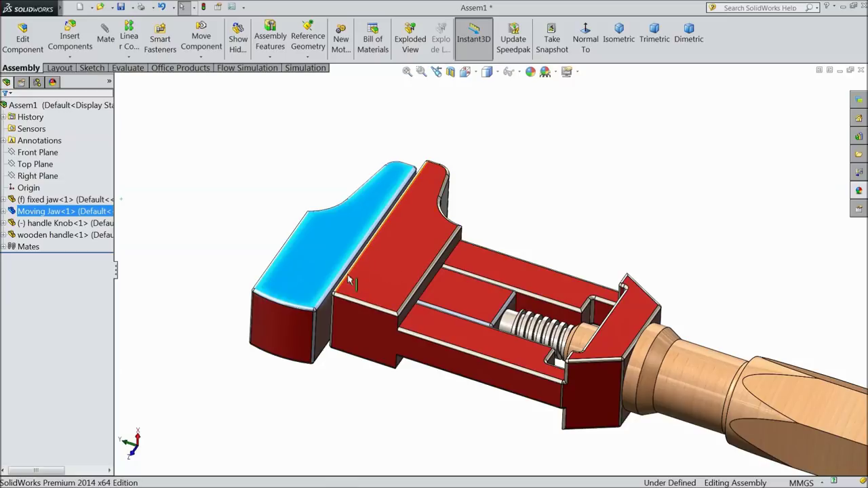
middle_drag(349, 281, 362, 251)
drag(361, 251, 67, 162)
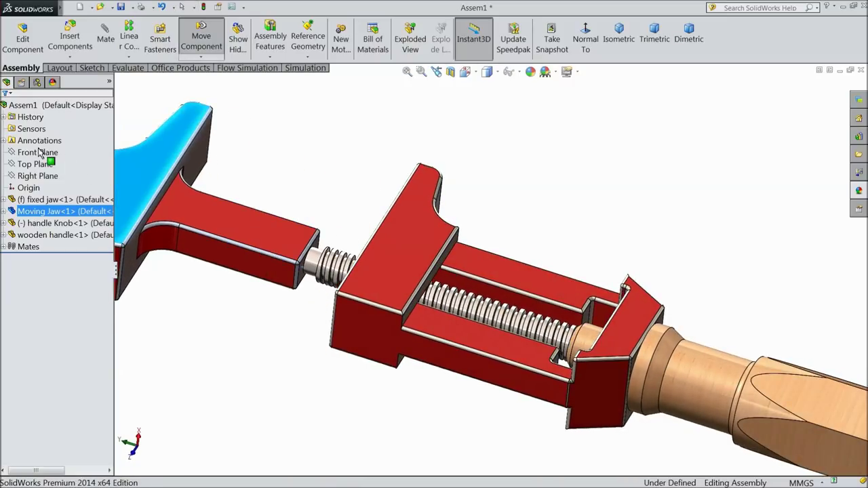
drag(38, 149, 333, 251)
key(Escape)
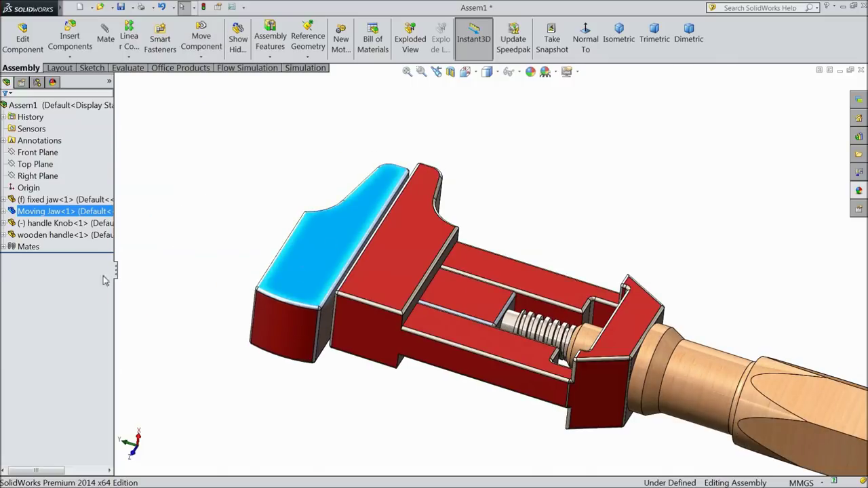
click(5, 248)
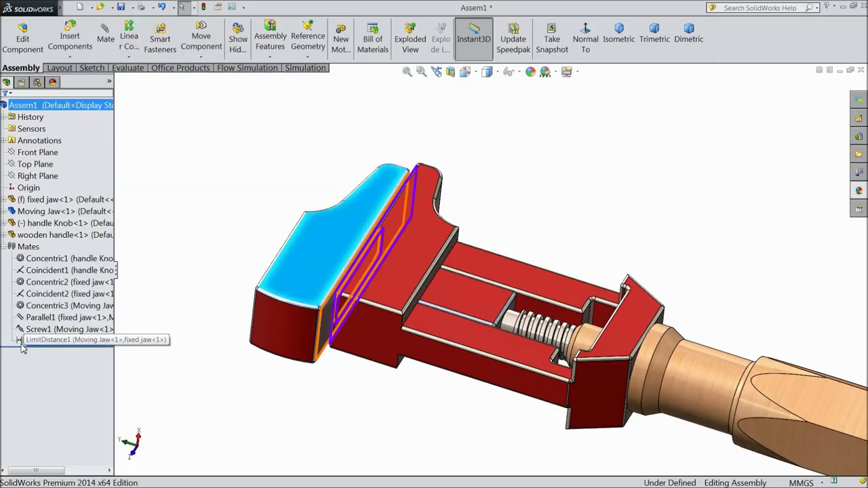
Change LimitDistance1 to a 1 mm to 50.00mm range, then drag the Moving Jaw open to check.
click(30, 341)
click(27, 319)
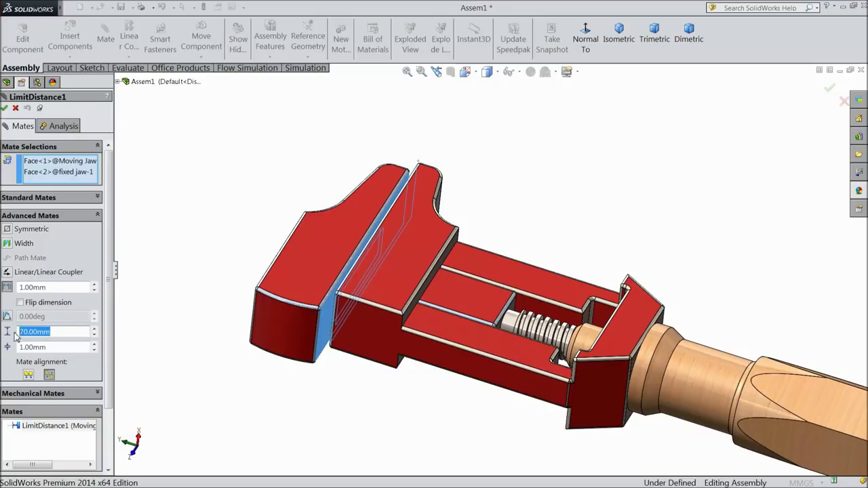
click(5, 108)
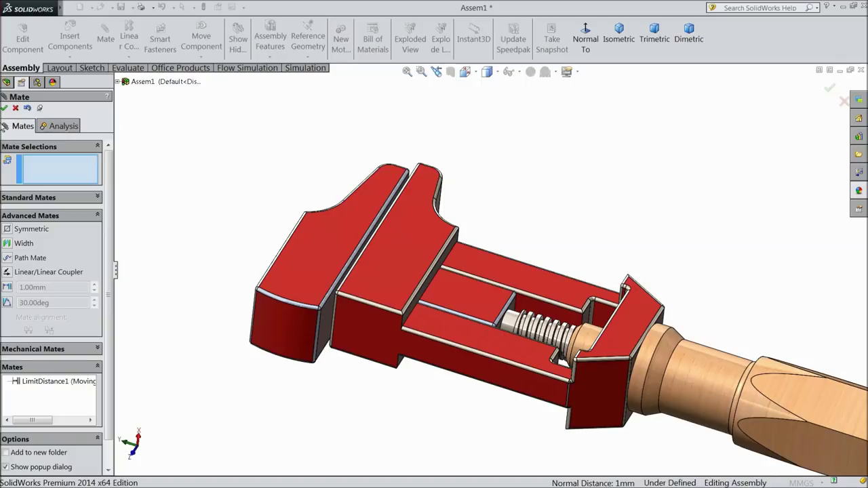
click(4, 109)
mouse_move(330, 272)
mouse_down()
mouse_move(153, 210)
mouse_move(360, 298)
mouse_move(122, 196)
mouse_up()
Slide the Moving Jaw out and back toward the fixed jaw along the screw.
key(f)
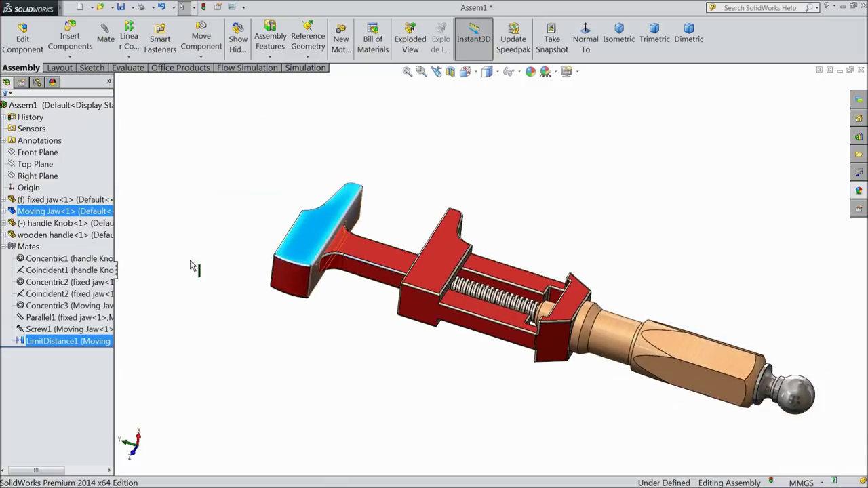
scroll(620, 298, down, 2)
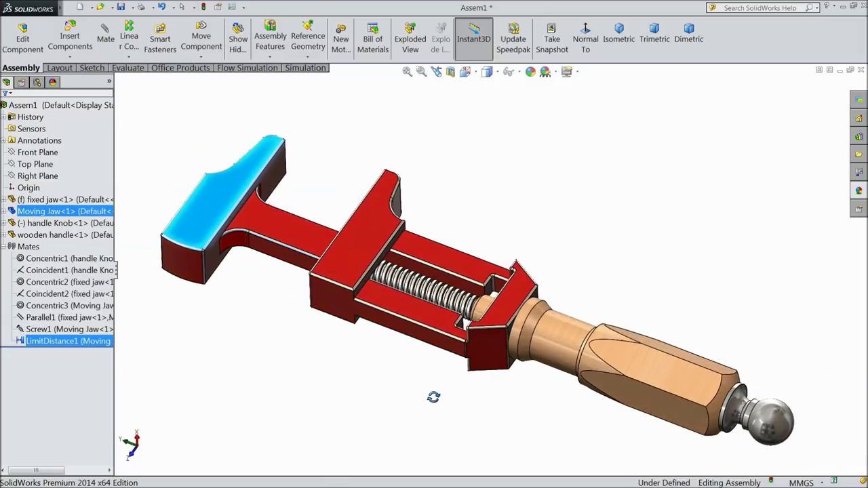
click(325, 145)
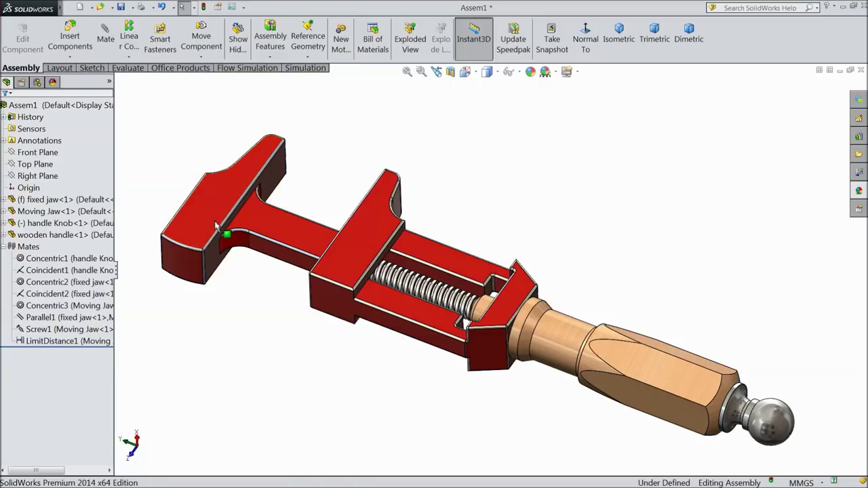
mouse_move(215, 226)
mouse_down()
mouse_move(329, 271)
mouse_move(213, 190)
mouse_up()
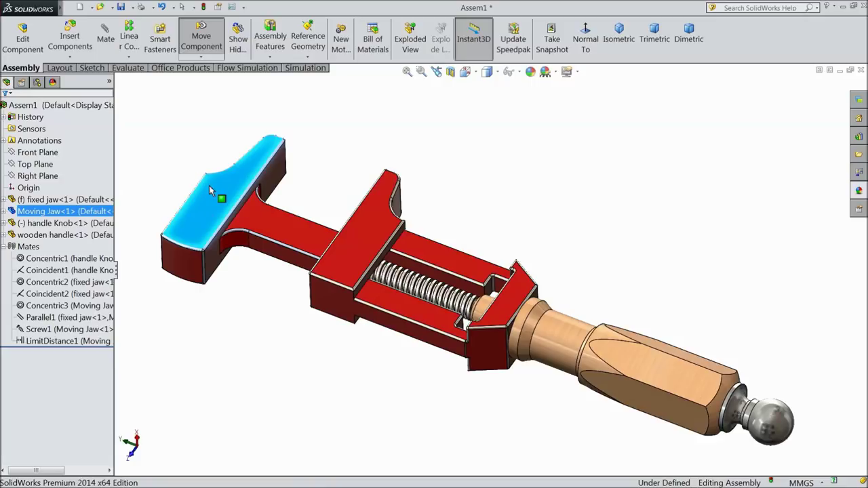
mouse_move(211, 187)
mouse_down()
mouse_move(328, 234)
mouse_move(215, 168)
mouse_move(261, 194)
mouse_move(459, 257)
mouse_up()
key(Escape)
Slide the jaw fully out to its 50mm limit, then back closed against the fixed jaw.
scroll(523, 315, down, 3)
mouse_move(245, 235)
mouse_down()
mouse_move(170, 180)
mouse_move(60, 128)
mouse_up()
scroll(119, 152, up, 2)
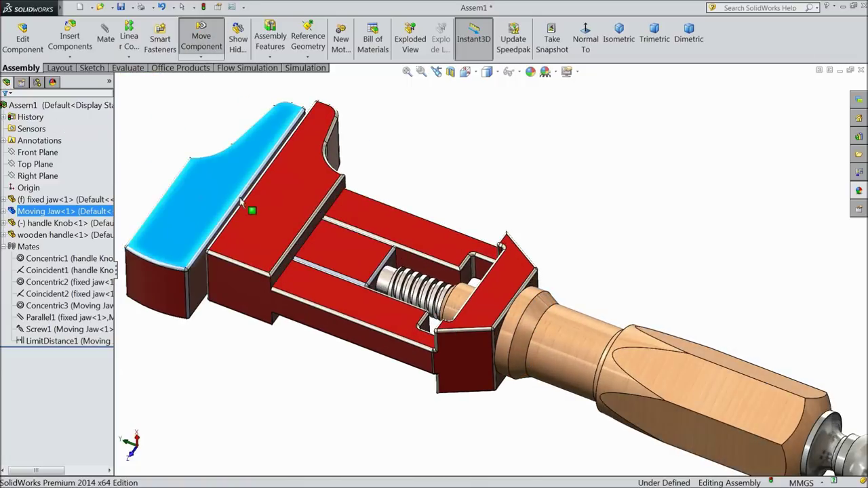
key(Escape)
scroll(251, 227, up, 1)
scroll(138, 154, down, 1)
mouse_move(138, 153)
mouse_down()
mouse_move(111, 139)
mouse_move(271, 230)
mouse_up()
key(Escape)
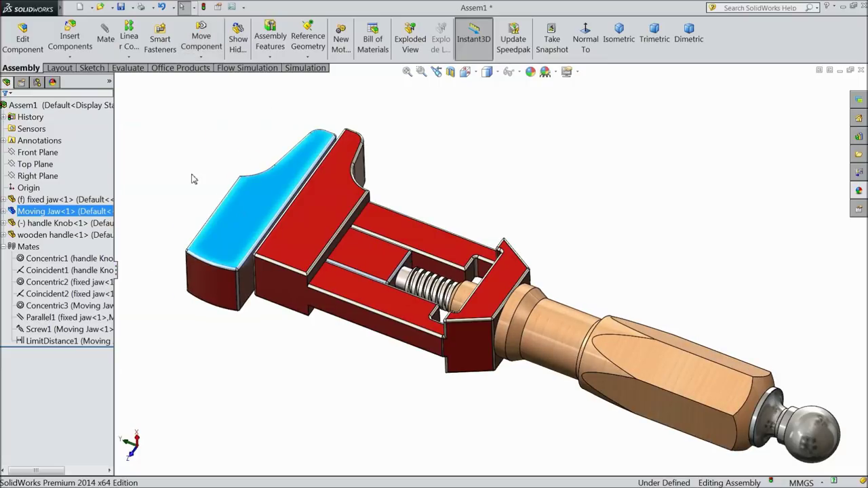
key(Escape)
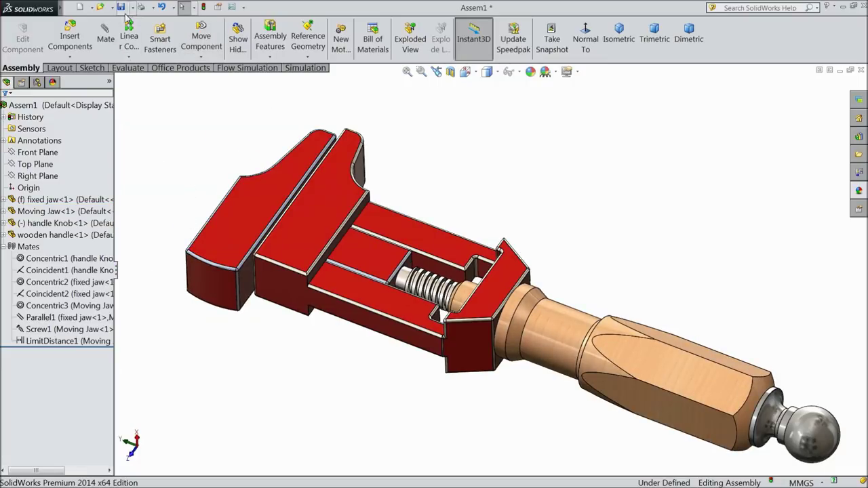
Rebuild and save the vise assembly as Assem1 in the Wrench folder.
click(125, 10)
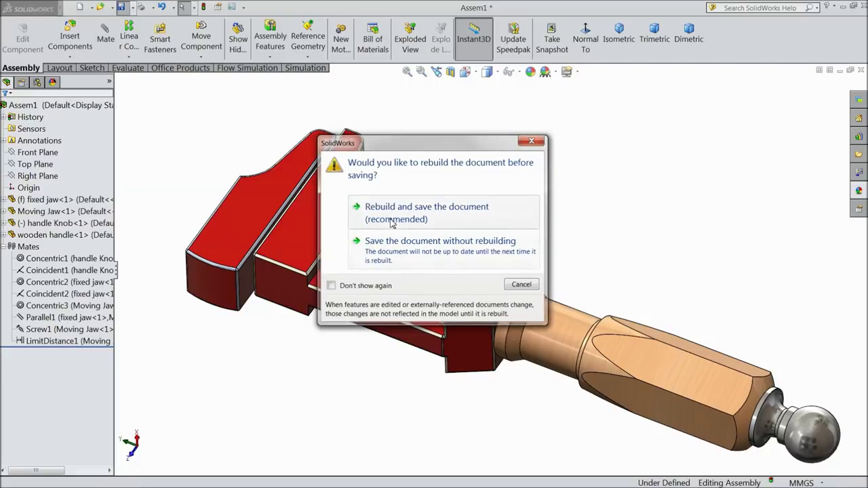
click(390, 220)
click(585, 372)
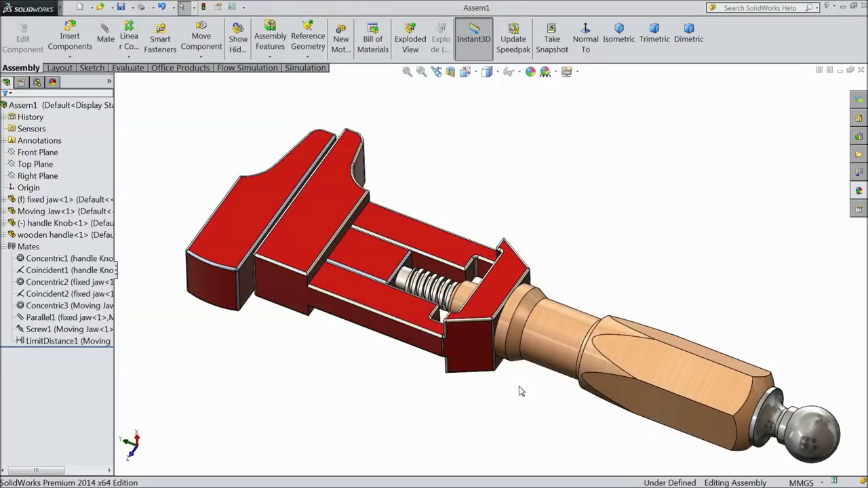
mouse_move(519, 392)
middle_down()
mouse_move(399, 374)
mouse_move(418, 385)
middle_up()
mouse_move(442, 333)
middle_down()
mouse_move(409, 364)
mouse_move(431, 255)
mouse_move(382, 373)
mouse_move(411, 366)
mouse_move(397, 362)
middle_up()
scroll(416, 397, down, 3)
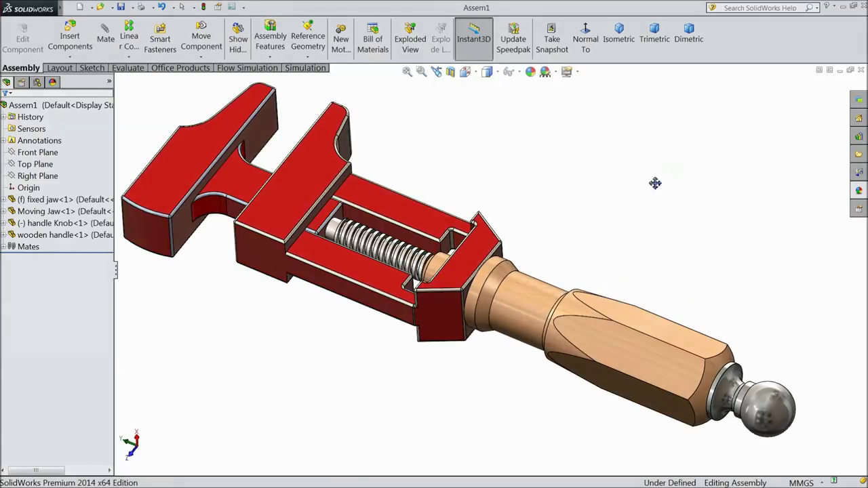
click(69, 40)
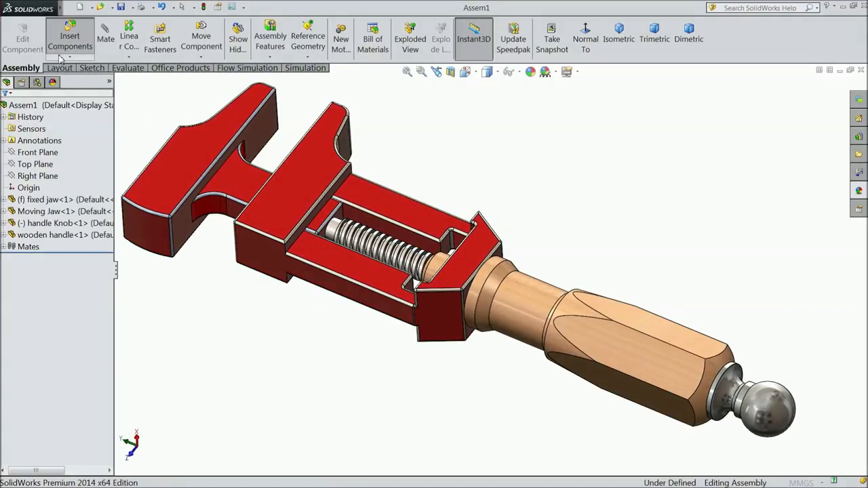
Insert the ring part and place it beside the vise.
click(64, 319)
click(592, 150)
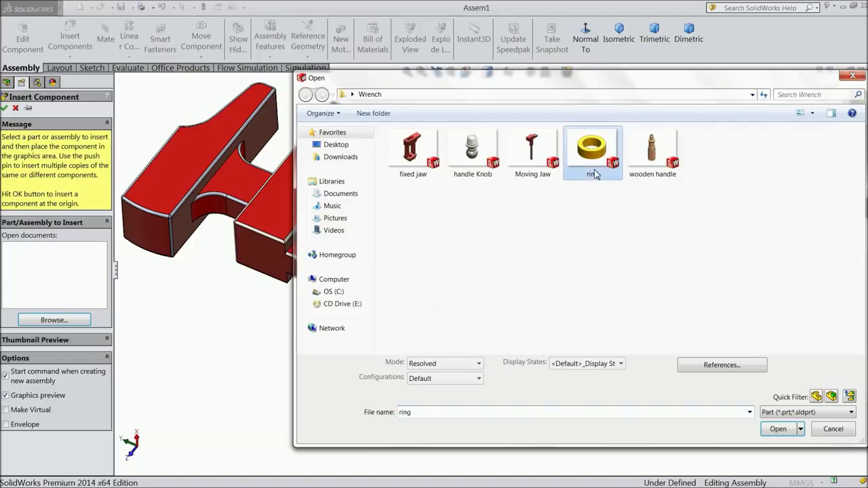
click(785, 432)
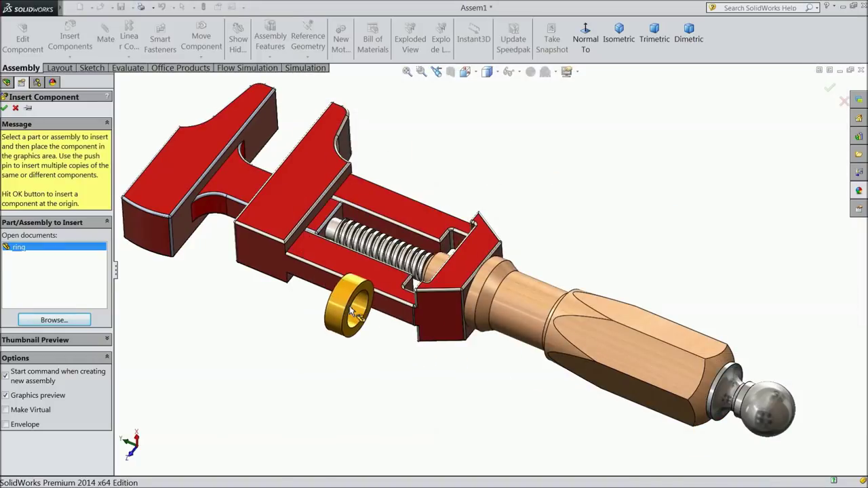
click(346, 331)
mouse_move(401, 320)
middle_down()
mouse_move(448, 349)
mouse_move(396, 337)
middle_up()
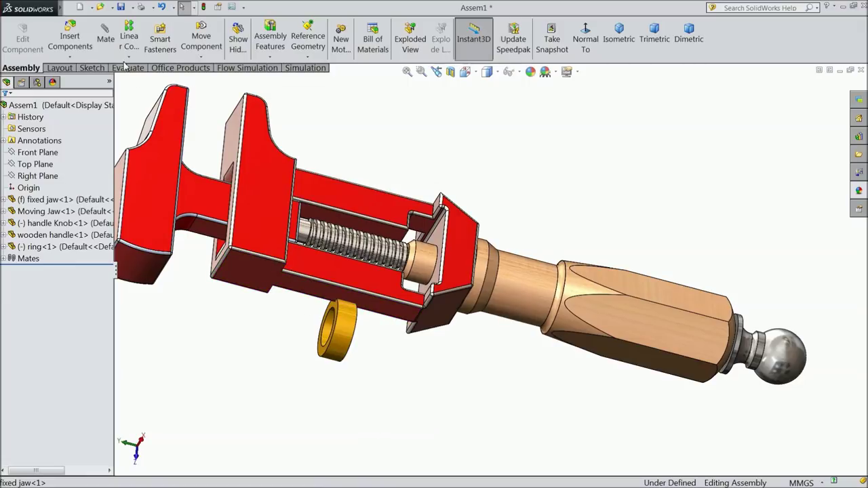
Mate the ring's bore concentric with the handle's cylinder.
click(105, 38)
scroll(383, 325, down, 3)
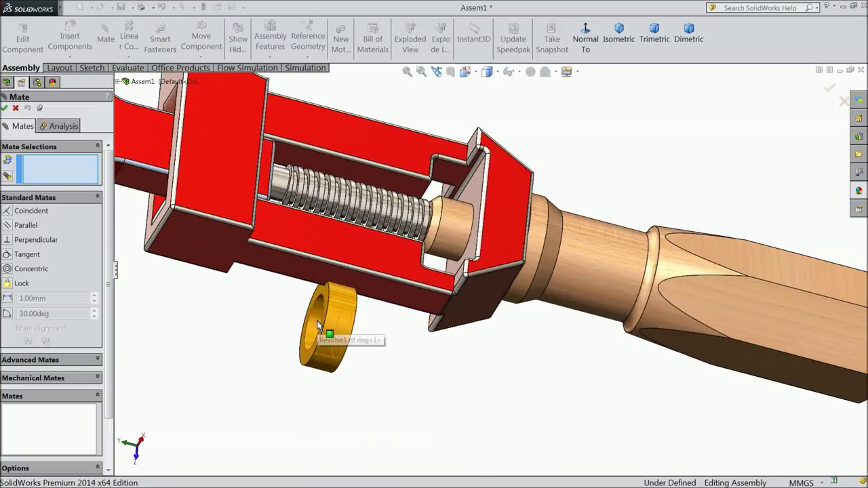
click(319, 325)
click(452, 240)
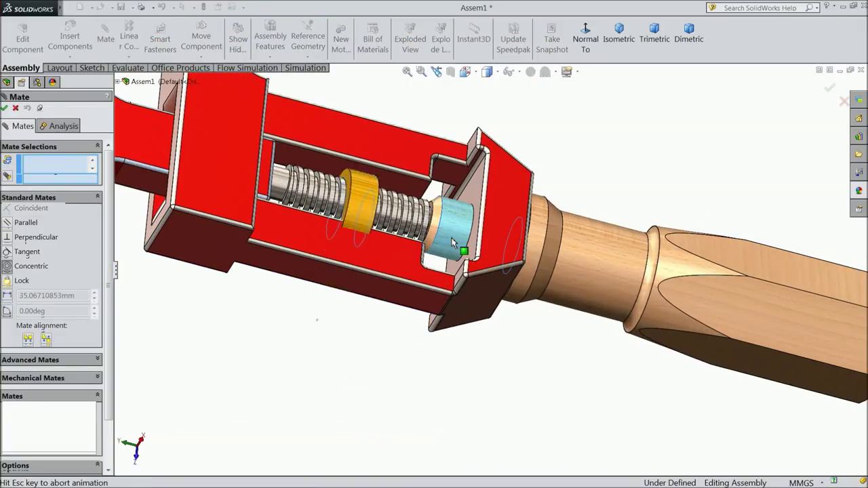
click(593, 208)
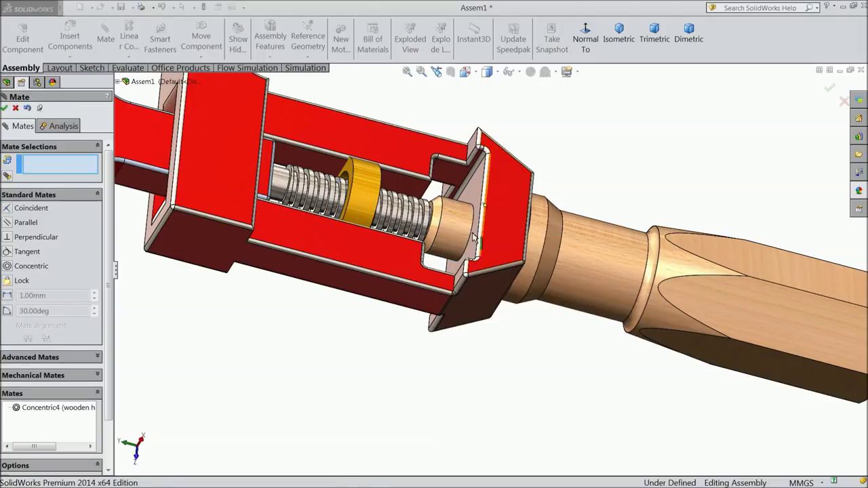
Mate the ring's flat side coincident with the fixed jaw's inner end face.
middle_drag(516, 224, 409, 213)
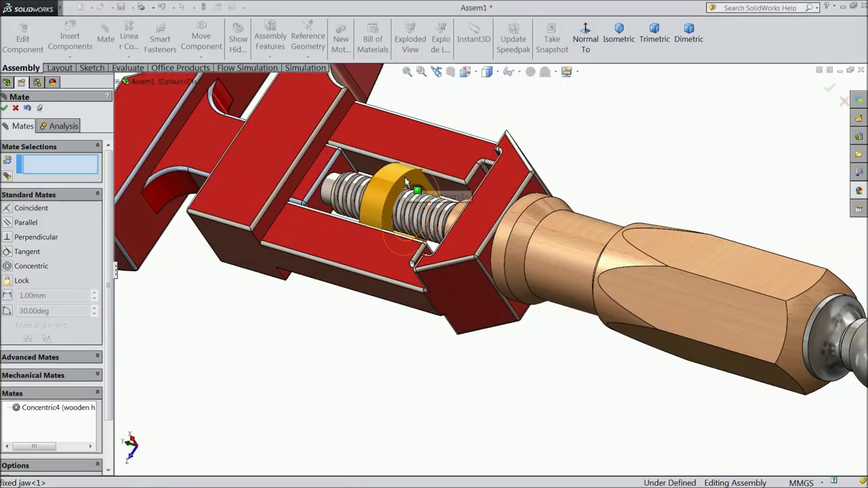
click(407, 182)
middle_drag(407, 182, 524, 187)
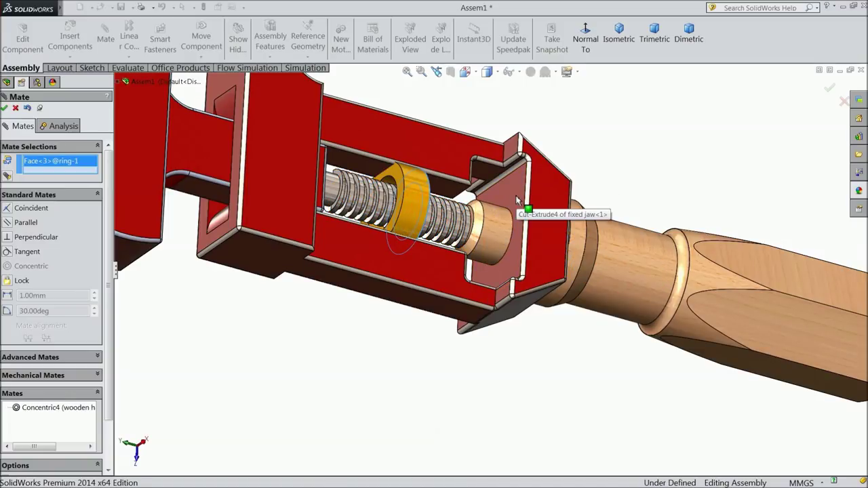
click(515, 200)
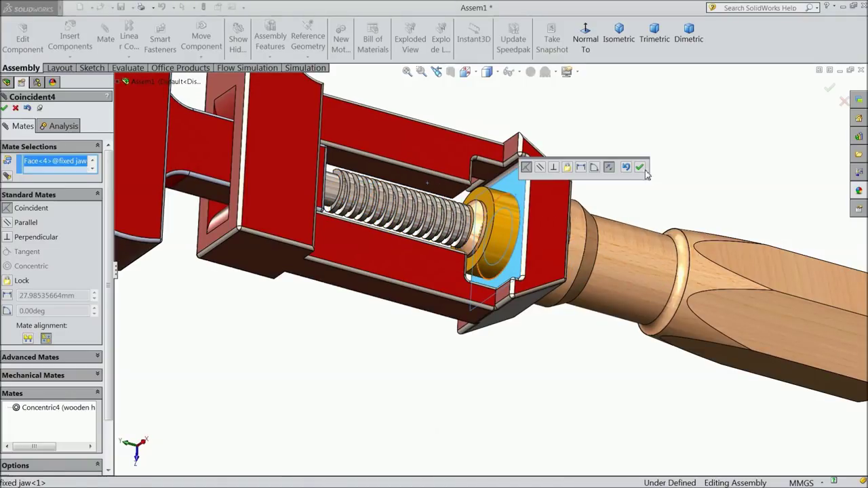
click(641, 168)
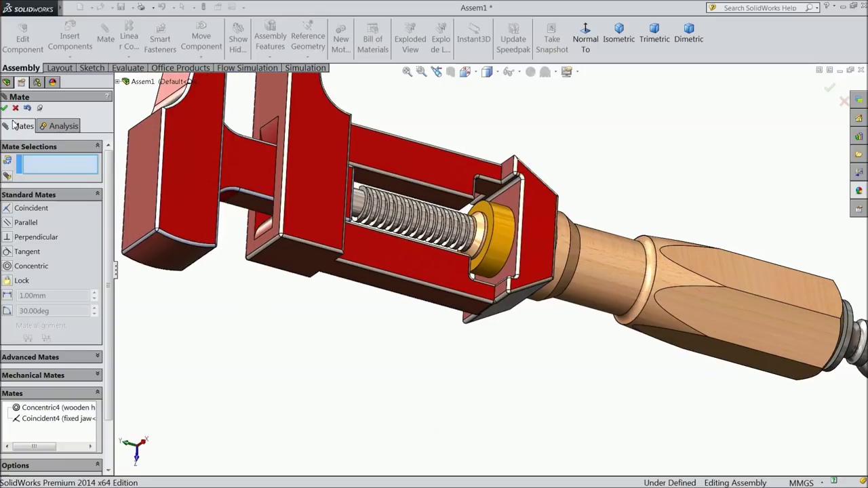
click(5, 108)
middle_drag(306, 290, 285, 264)
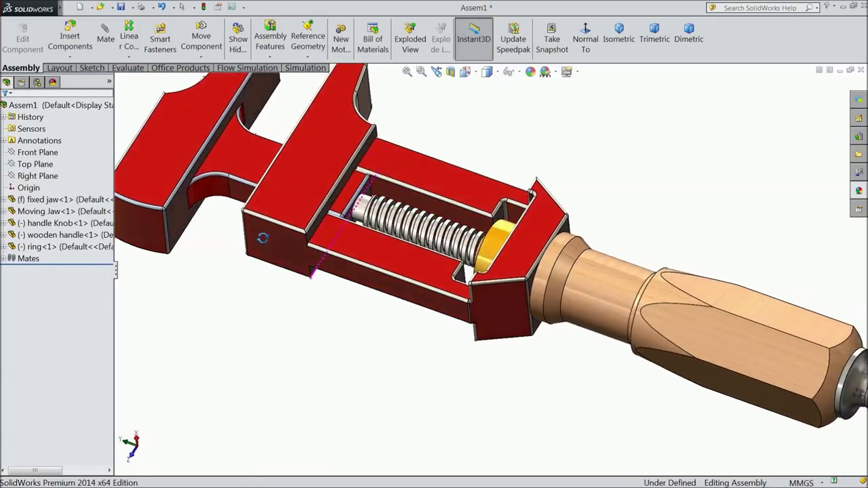
Zoom and orbit to view the whole vise with its ring collar.
scroll(271, 245, up, 3)
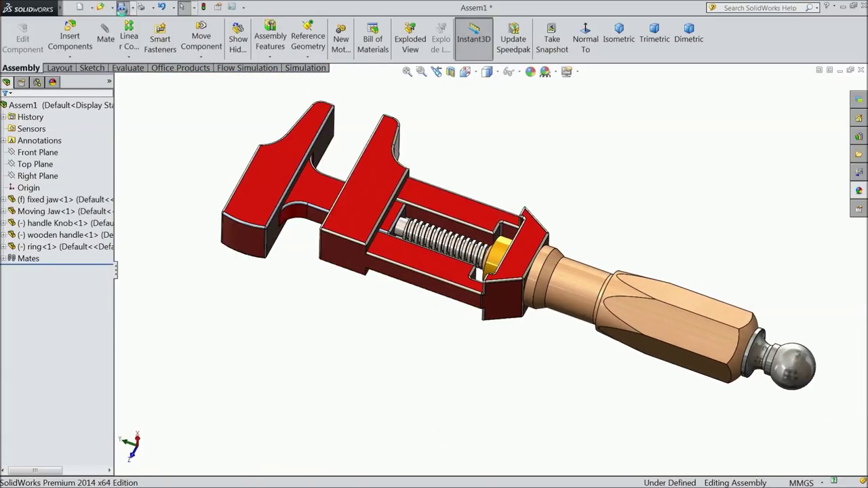
mouse_move(519, 217)
middle_down()
mouse_move(534, 220)
mouse_move(546, 243)
mouse_move(535, 245)
middle_up()
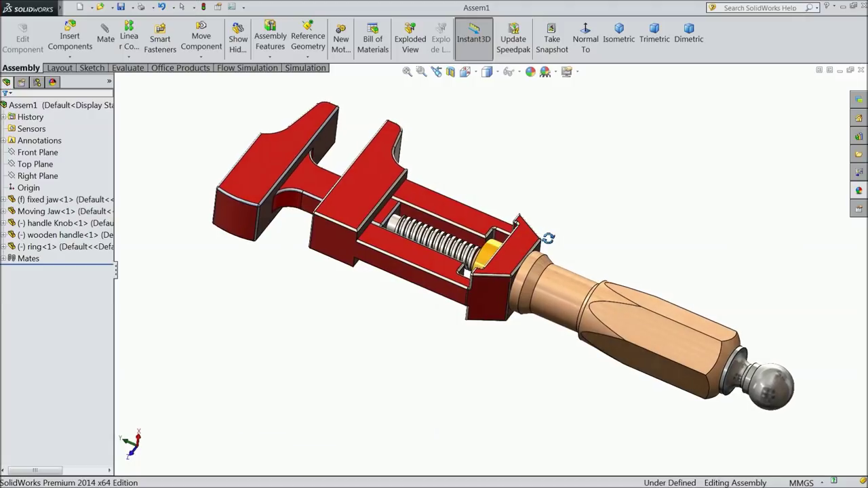